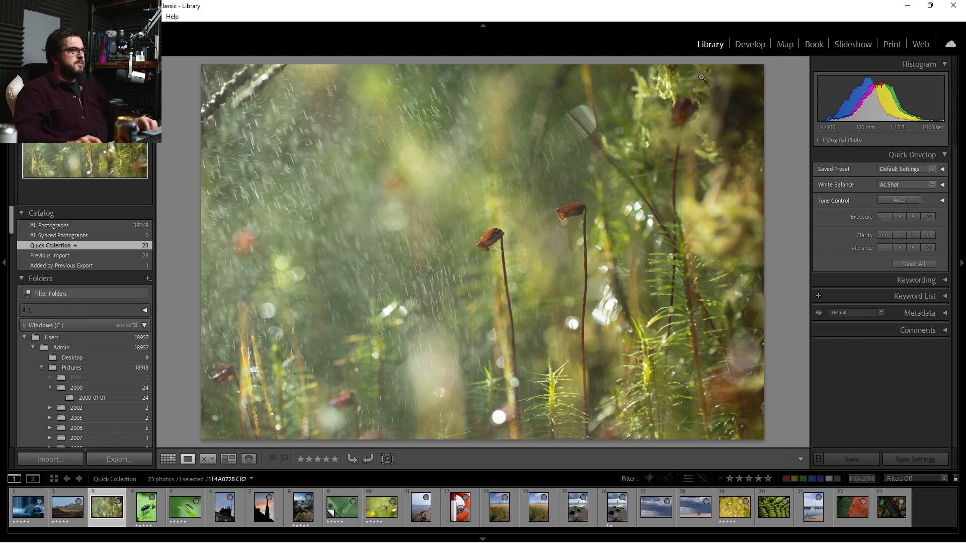
In the Develop module, set Exposure to +0.22, Shadows to −62, Temp to 4783 and Tint to −9
{"action": "left_click", "coordinate": [750, 44]}
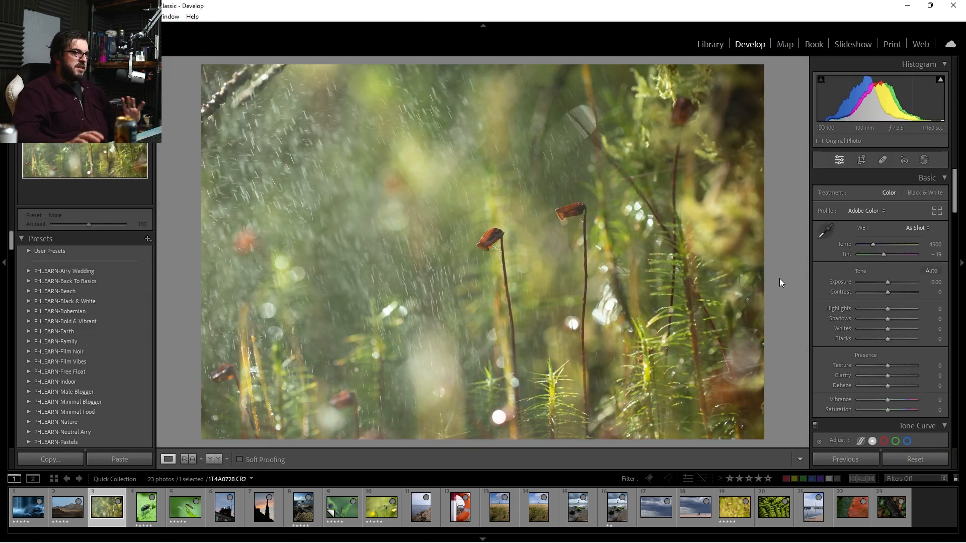
{"action": "left_click_drag", "start_coordinate": [890, 282], "coordinate": [890, 282]}
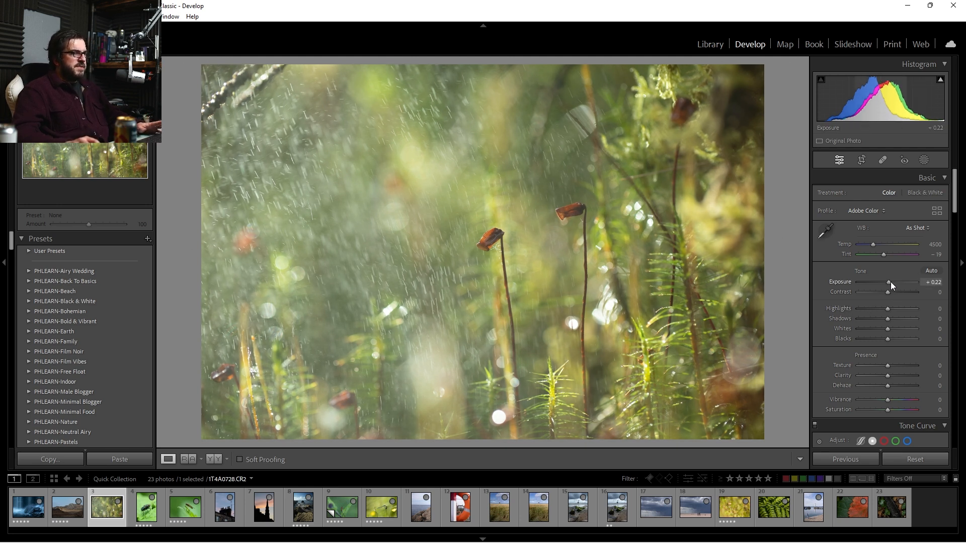
{"action": "left_click_drag", "start_coordinate": [889, 321], "coordinate": [869, 322]}
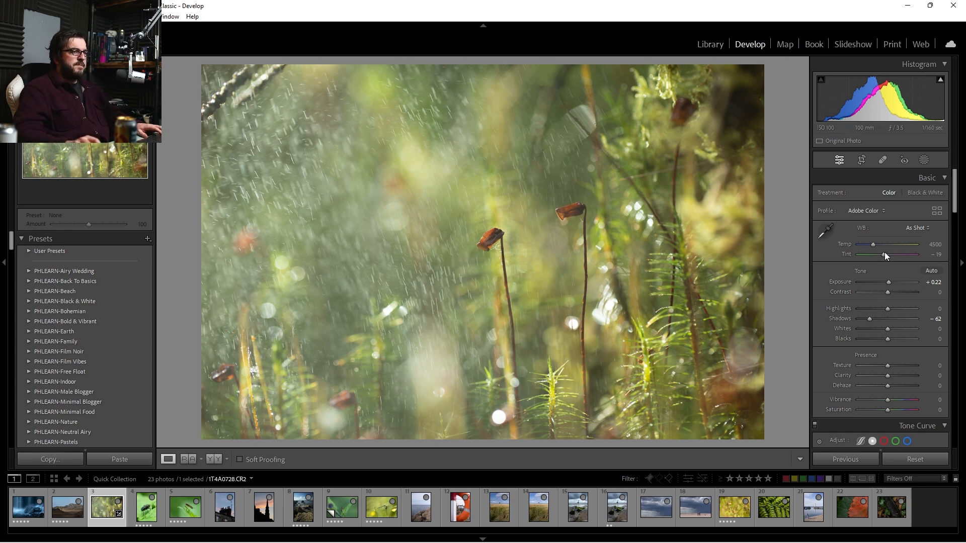
{"action": "left_click_drag", "start_coordinate": [873, 245], "coordinate": [886, 255]}
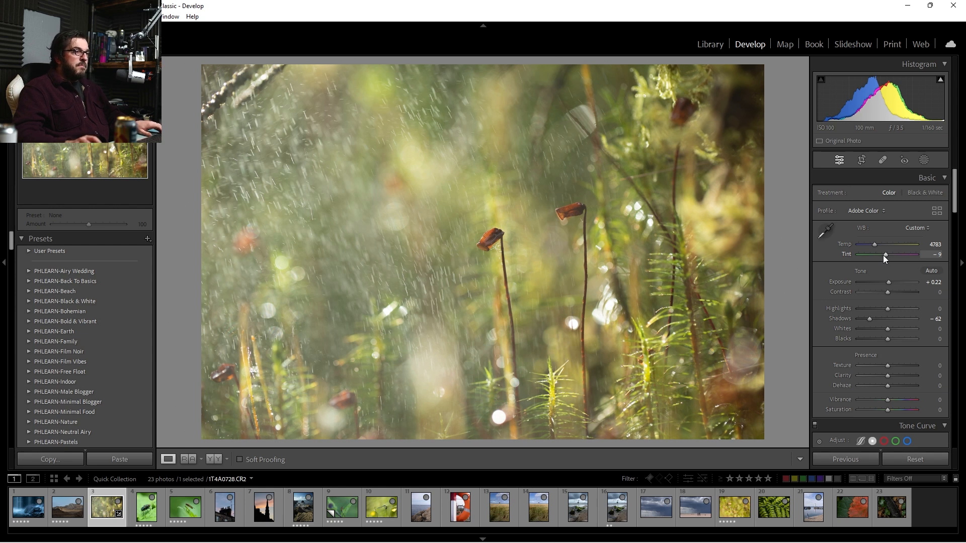
Compare the photo before and after the basic tone and white balance adjustments
{"action": "key", "text": "backslash"}
{"action": "key", "text": "backslash"}
{"action": "key", "text": "backslash"}
{"action": "key", "text": "backslash"}
{"action": "key", "text": "backslash"}
{"action": "key", "text": "backslash"}
{"action": "key", "text": "backslash"}
{"action": "key", "text": "backslash"}
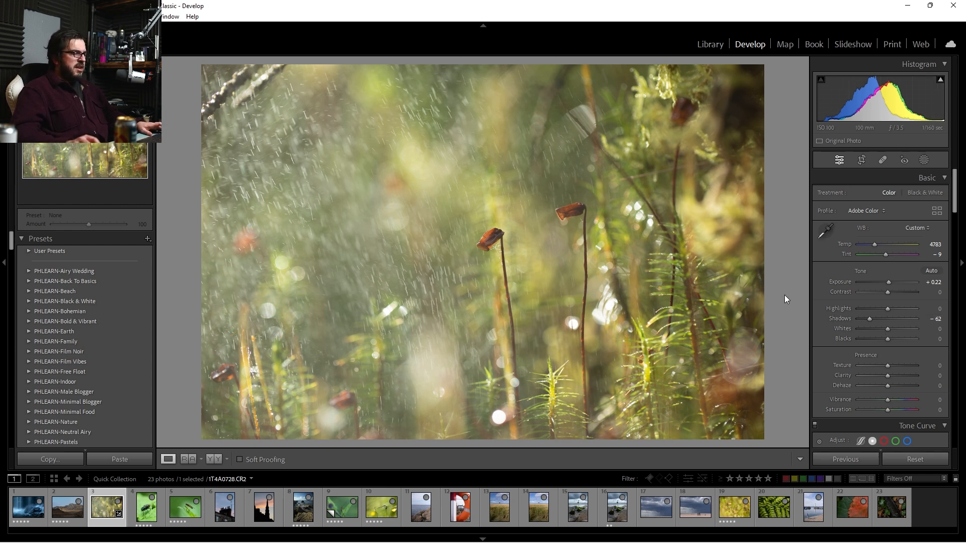
{"action": "key", "text": "backslash"}
{"action": "key", "text": "backslash"}
{"action": "key", "text": "backslash"}
{"action": "key", "text": "backslash"}
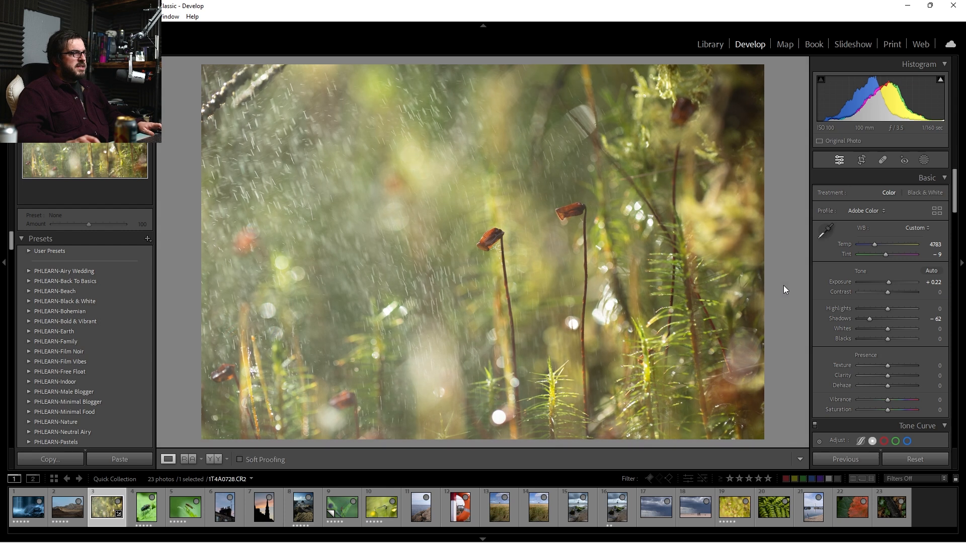
{"action": "key", "text": "backslash"}
{"action": "key", "text": "backslash"}
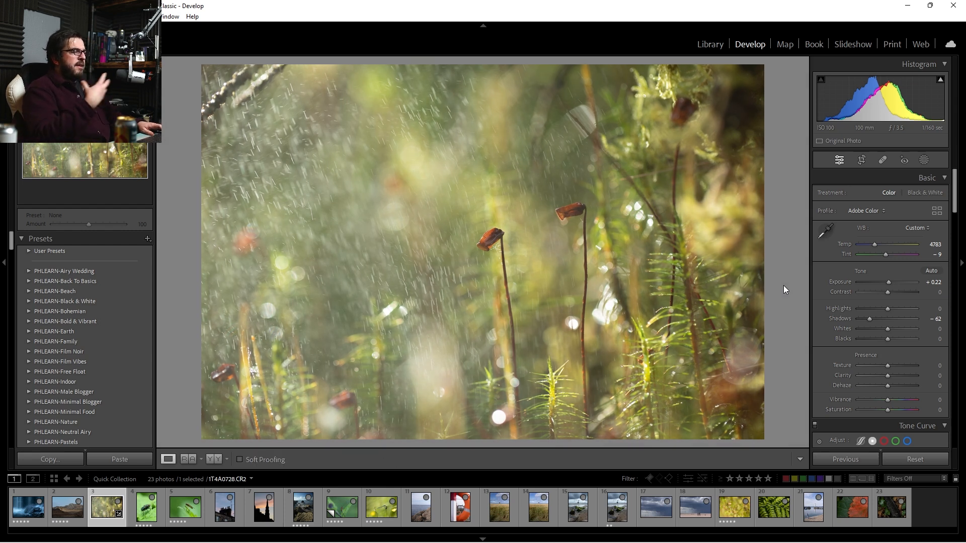
{"action": "key", "text": "backslash"}
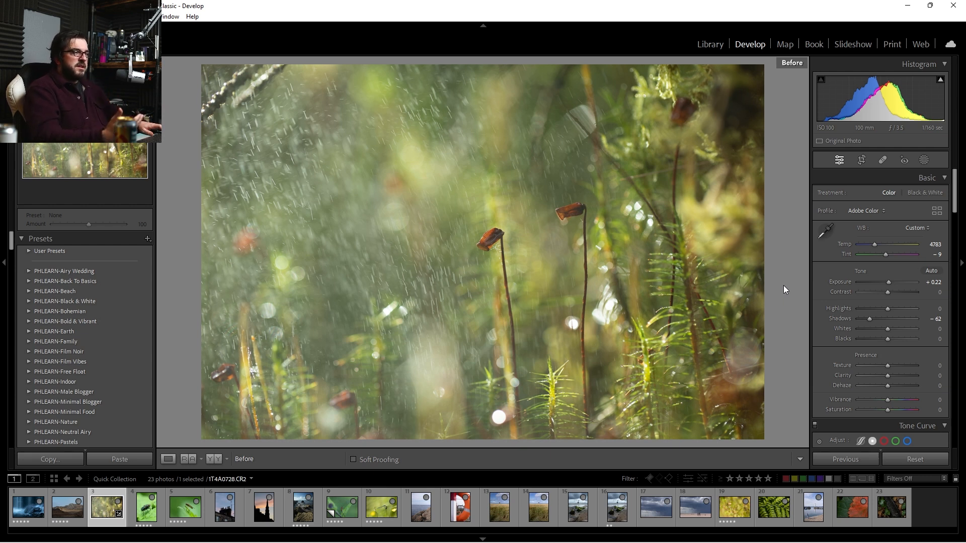
Raise the photo's Whites to +27
{"action": "left_click", "coordinate": [888, 328]}
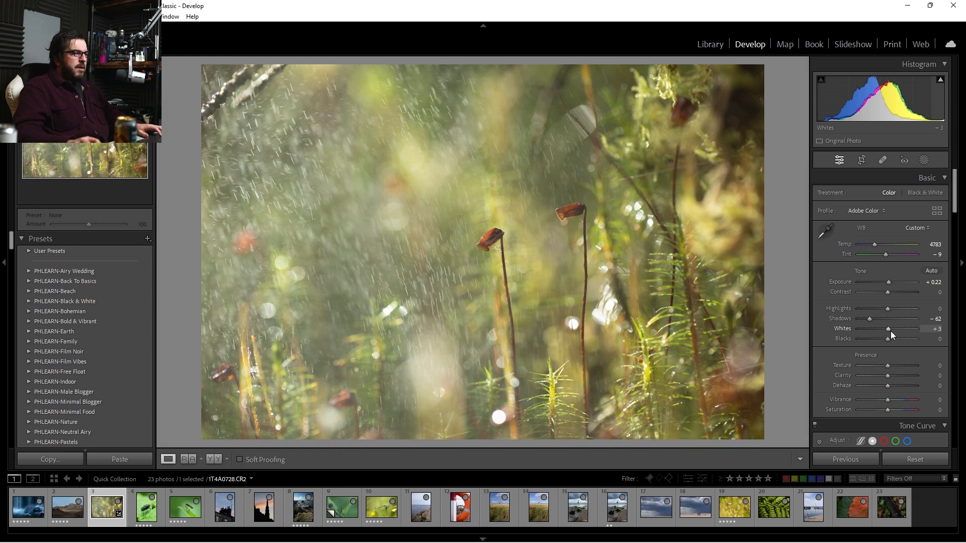
{"action": "left_click", "coordinate": [885, 327]}
{"action": "left_click_drag", "start_coordinate": [885, 327], "coordinate": [889, 329]}
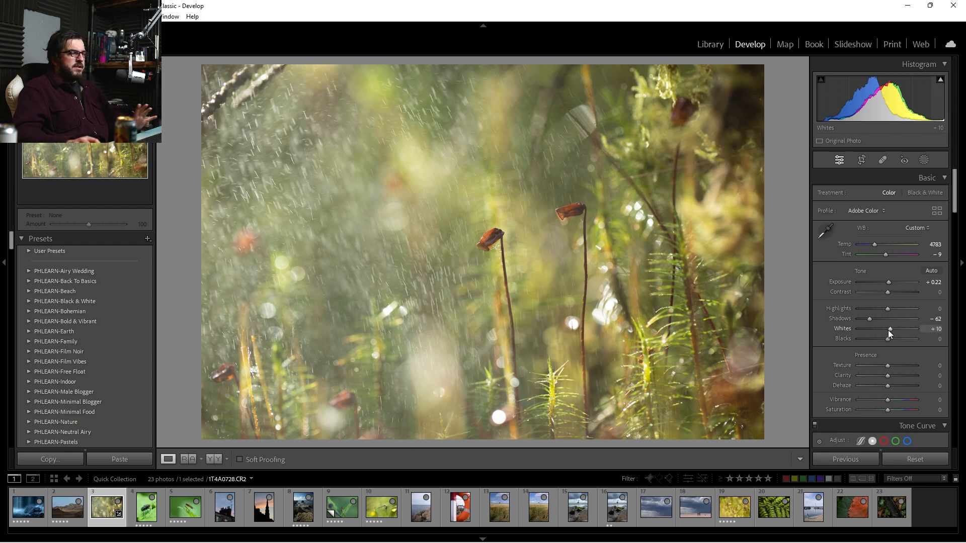
{"action": "mouse_move", "coordinate": [892, 331]}
{"action": "left_mouse_down"}
{"action": "mouse_move", "coordinate": [871, 337]}
{"action": "mouse_move", "coordinate": [895, 338]}
{"action": "left_mouse_up"}
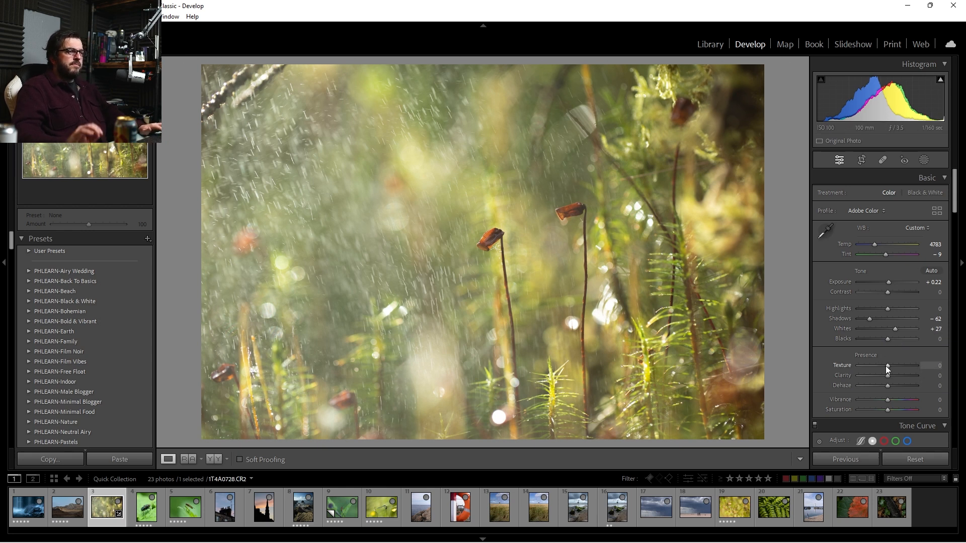
Shift the HSL hue of the yellows to −36 and of the greens to +59
{"action": "scroll", "coordinate": [929, 339], "scroll_direction": "down", "scroll_amount": 3}
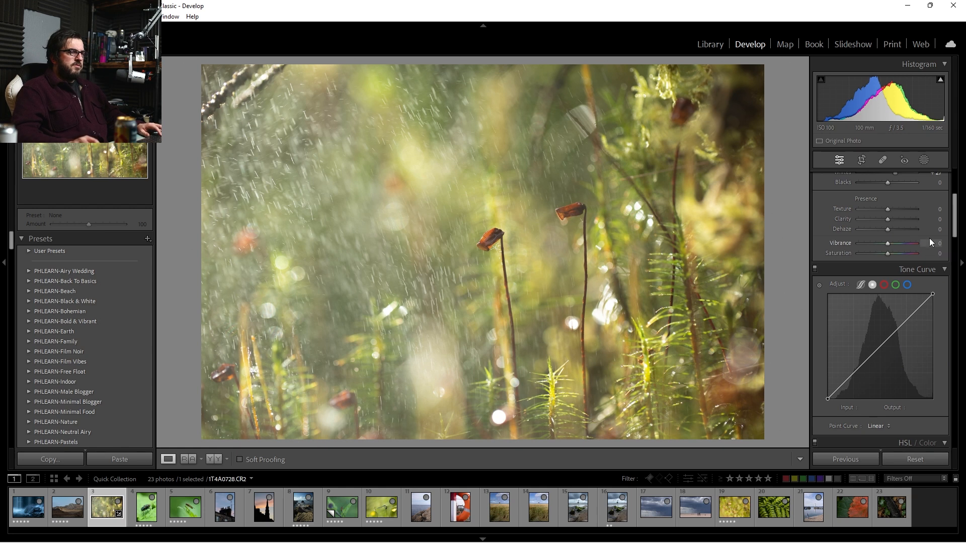
{"action": "left_click_drag", "start_coordinate": [957, 224], "coordinate": [953, 254]}
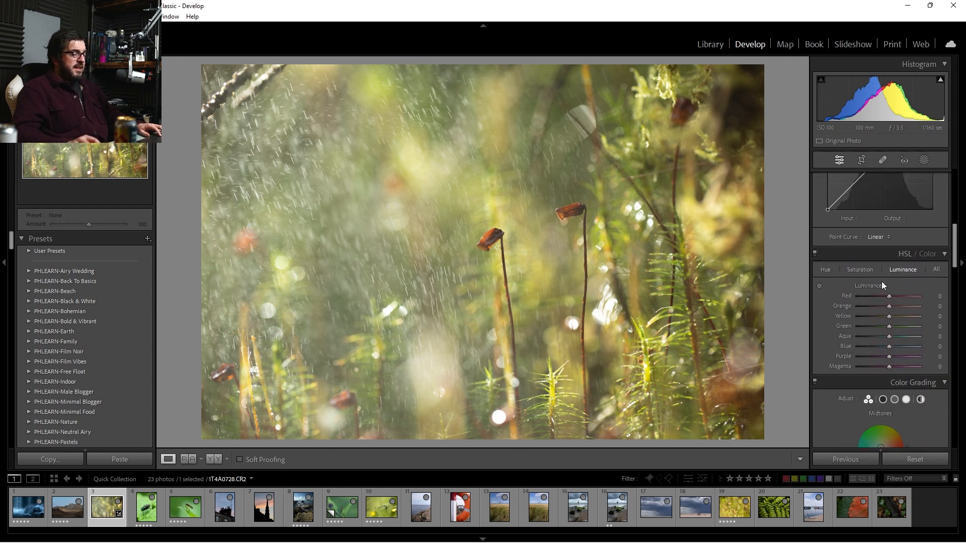
{"action": "left_click", "coordinate": [826, 270]}
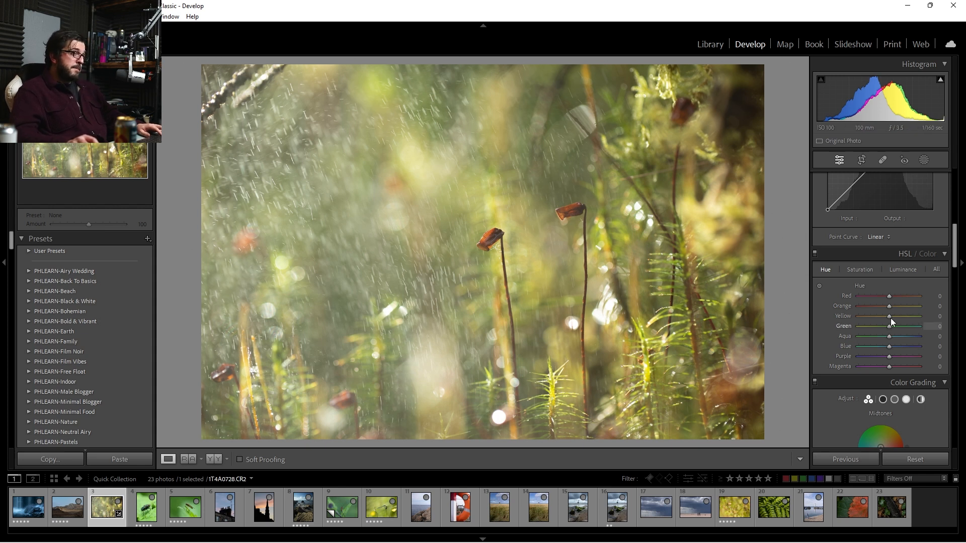
{"action": "mouse_move", "coordinate": [889, 316]}
{"action": "left_mouse_down"}
{"action": "mouse_move", "coordinate": [835, 314]}
{"action": "mouse_move", "coordinate": [877, 314]}
{"action": "left_mouse_up"}
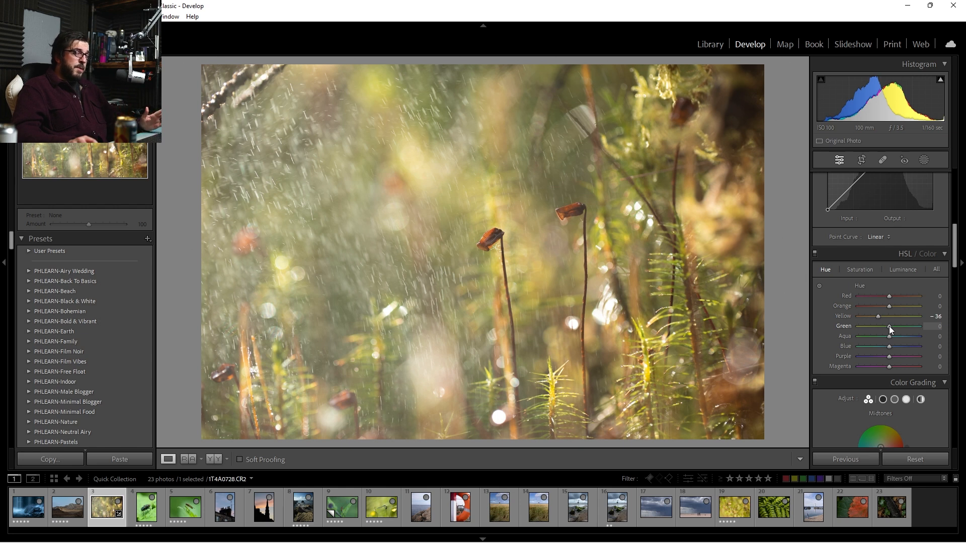
{"action": "left_click_drag", "start_coordinate": [889, 326], "coordinate": [907, 328]}
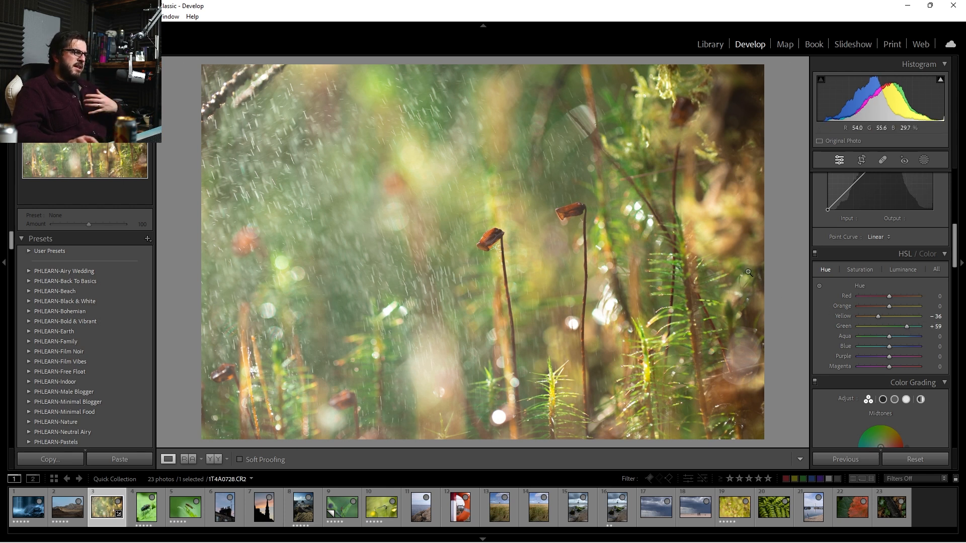
Reduce the green saturation to −65 and check the photo with the HSL color adjustments turned off and on
{"action": "left_click", "coordinate": [862, 270]}
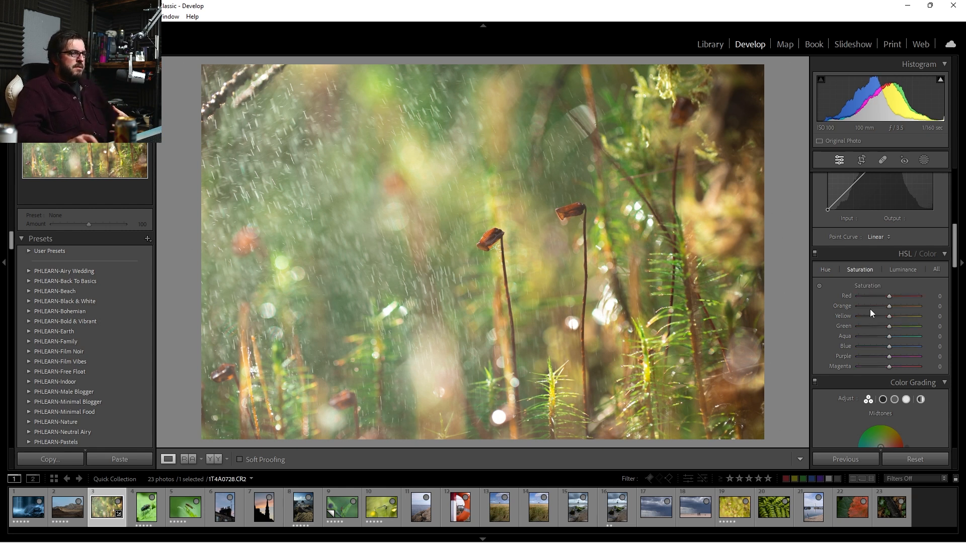
{"action": "left_click_drag", "start_coordinate": [890, 327], "coordinate": [870, 326]}
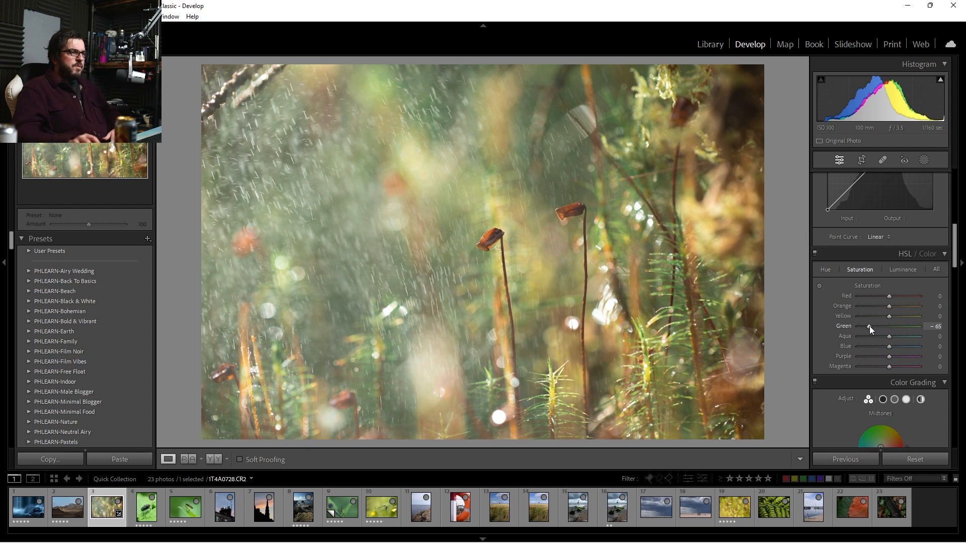
{"action": "left_click", "coordinate": [815, 253]}
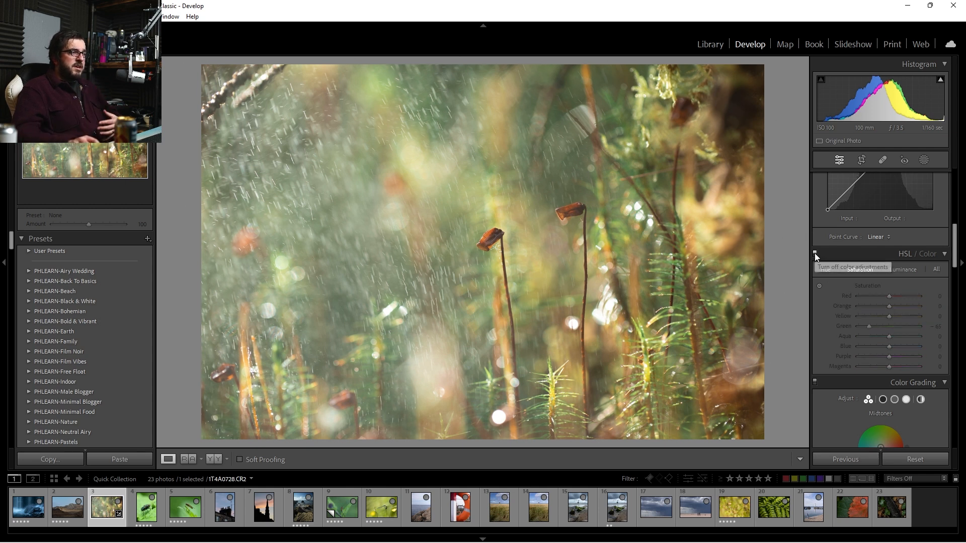
{"action": "left_click", "coordinate": [814, 253]}
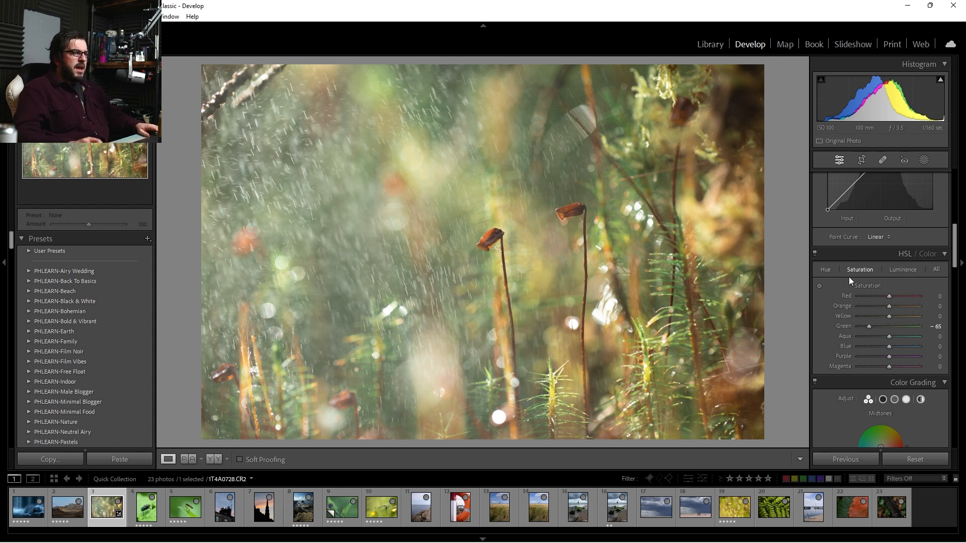
Set the orange hue to −16 and its luminance to +19, comparing the photo with and without the HSL adjustments
{"action": "left_click", "coordinate": [825, 270]}
{"action": "mouse_move", "coordinate": [888, 306]}
{"action": "left_mouse_down"}
{"action": "mouse_move", "coordinate": [844, 310]}
{"action": "mouse_move", "coordinate": [883, 305]}
{"action": "left_mouse_up"}
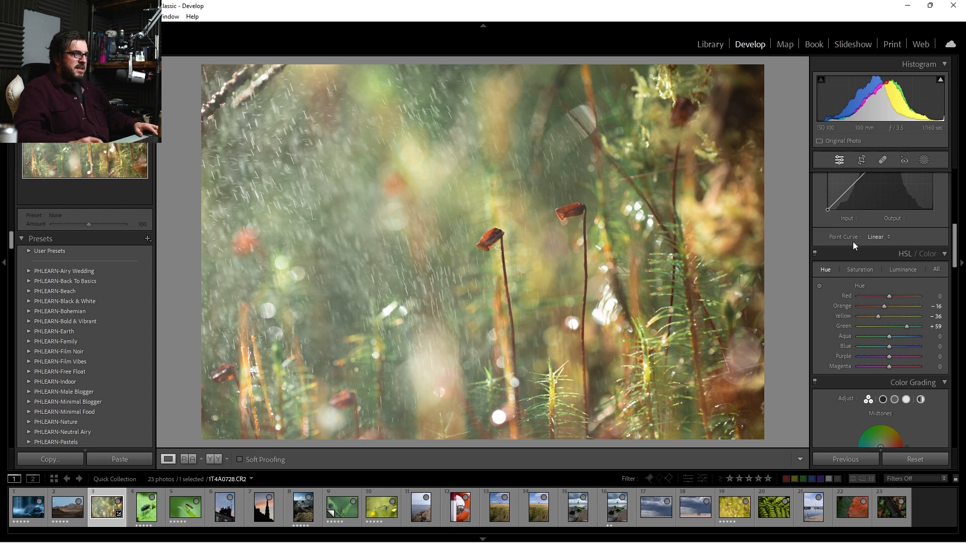
{"action": "left_click", "coordinate": [897, 270]}
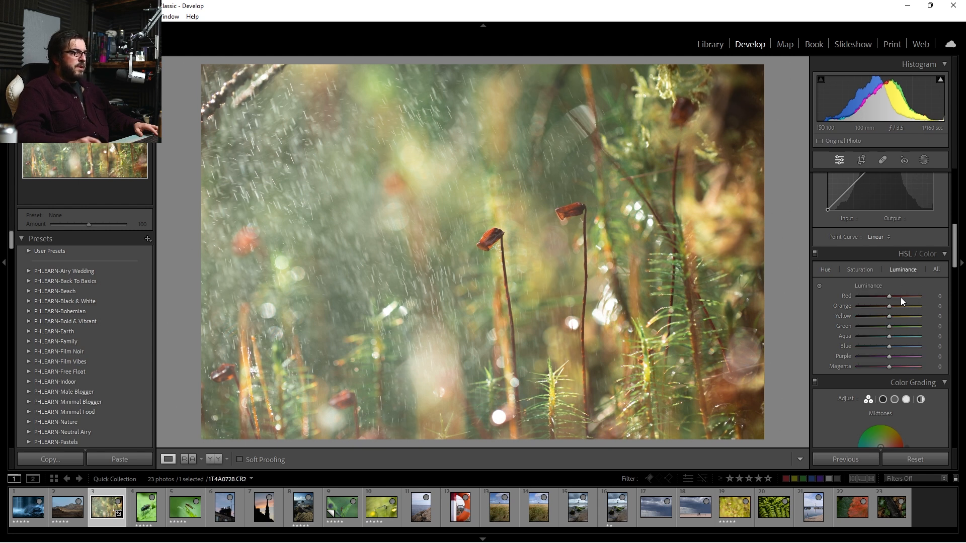
{"action": "mouse_move", "coordinate": [889, 306]}
{"action": "left_mouse_down"}
{"action": "mouse_move", "coordinate": [911, 308]}
{"action": "mouse_move", "coordinate": [881, 310]}
{"action": "mouse_move", "coordinate": [894, 312]}
{"action": "left_mouse_up"}
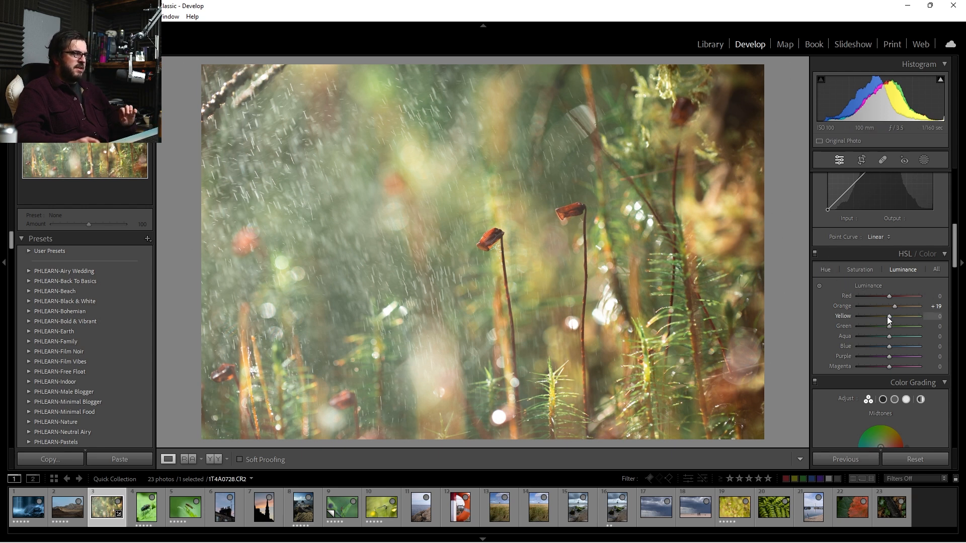
{"action": "left_click", "coordinate": [815, 255]}
{"action": "left_click", "coordinate": [815, 255]}
{"action": "left_click", "coordinate": [816, 255]}
{"action": "left_click", "coordinate": [815, 255]}
Color grade the shadows toward blue with Hue 214 and Saturation 12
{"action": "left_click_drag", "start_coordinate": [958, 257], "coordinate": [956, 280]}
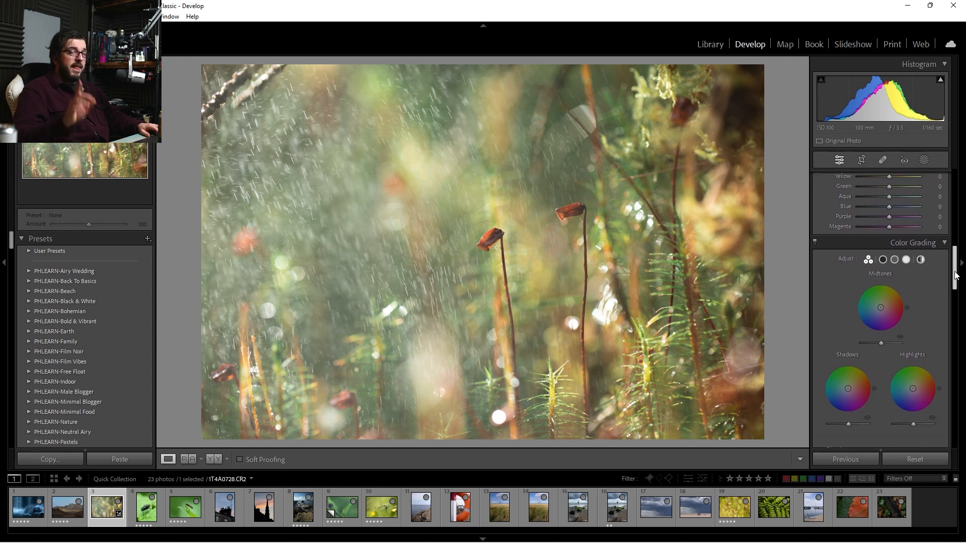
{"action": "left_click", "coordinate": [883, 260]}
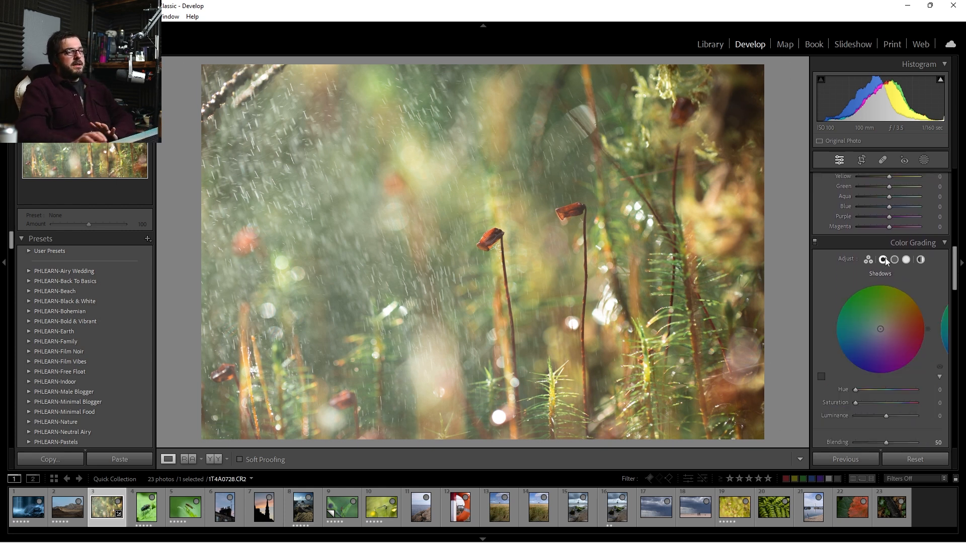
{"action": "left_click", "coordinate": [895, 260]}
{"action": "left_click", "coordinate": [905, 261]}
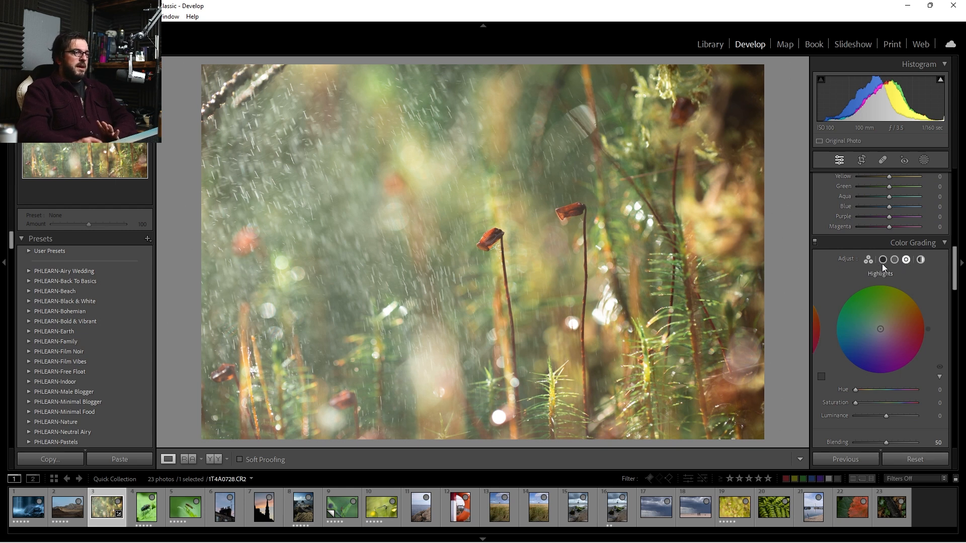
{"action": "left_click", "coordinate": [883, 261]}
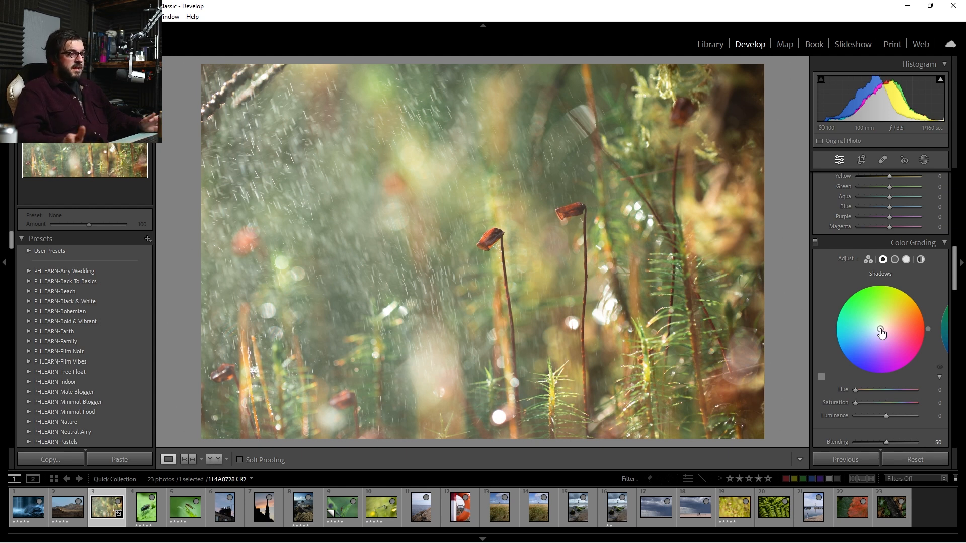
{"action": "left_click_drag", "start_coordinate": [882, 333], "coordinate": [876, 332]}
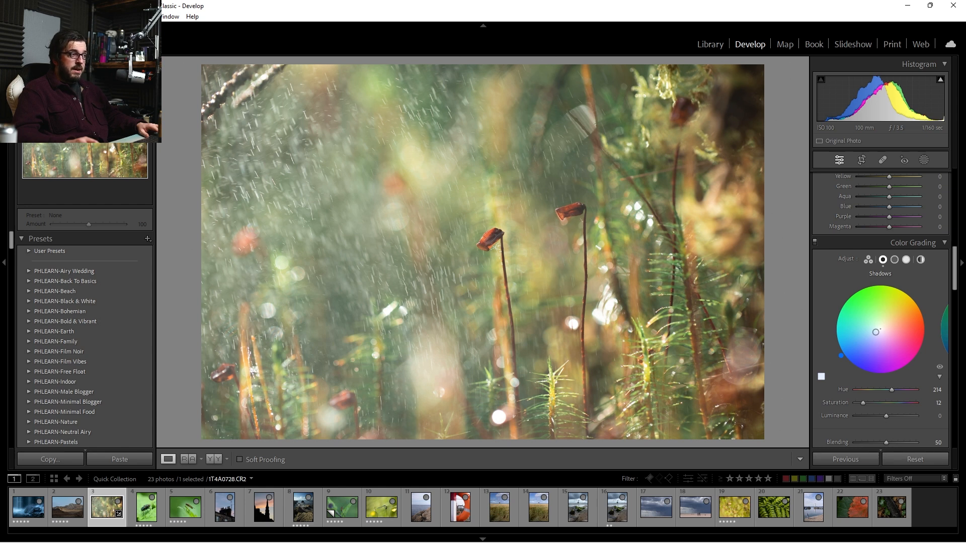
Color grade the highlights toward warm orange with Hue 38 and Saturation 28
{"action": "left_click", "coordinate": [906, 260]}
{"action": "left_click_drag", "start_coordinate": [886, 325], "coordinate": [889, 322]}
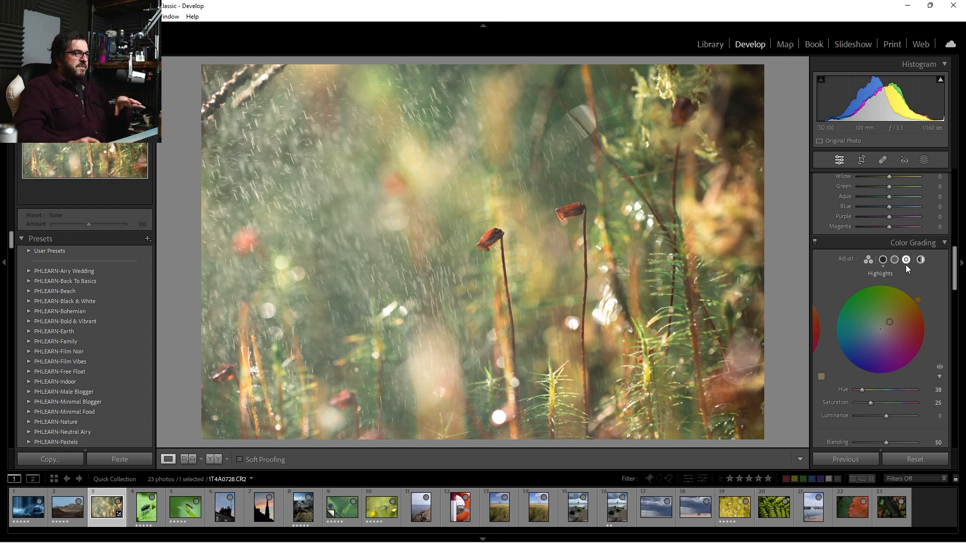
{"action": "left_click_drag", "start_coordinate": [890, 323], "coordinate": [890, 322]}
Compare the photo with the color grading turned off and on
{"action": "left_click", "coordinate": [816, 243]}
{"action": "left_click", "coordinate": [816, 243]}
{"action": "left_click", "coordinate": [816, 243]}
{"action": "left_click", "coordinate": [816, 243]}
{"action": "left_click", "coordinate": [816, 243]}
{"action": "left_click", "coordinate": [816, 243]}
{"action": "left_click", "coordinate": [816, 243]}
{"action": "left_click", "coordinate": [816, 243]}
{"action": "left_click", "coordinate": [816, 243]}
{"action": "left_click", "coordinate": [816, 244]}
{"action": "left_click", "coordinate": [816, 243]}
{"action": "left_click", "coordinate": [815, 243]}
{"action": "left_click", "coordinate": [816, 243]}
{"action": "left_click", "coordinate": [816, 243]}
{"action": "left_click", "coordinate": [815, 244]}
{"action": "left_click", "coordinate": [816, 243]}
{"action": "left_click", "coordinate": [816, 243]}
{"action": "left_click", "coordinate": [816, 244]}
{"action": "left_click", "coordinate": [816, 243]}
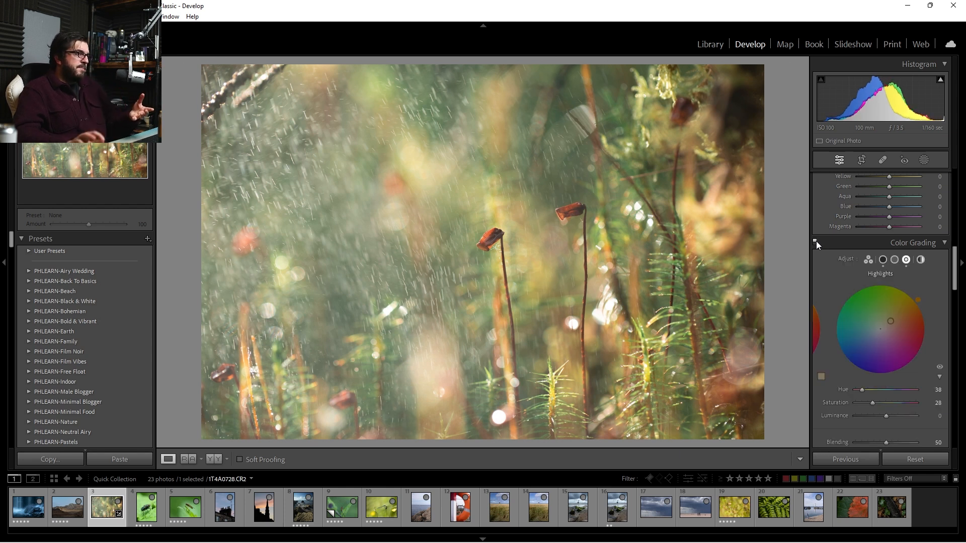
Compare the fully color-edited photo with its original unedited version
{"action": "key", "text": "backslash"}
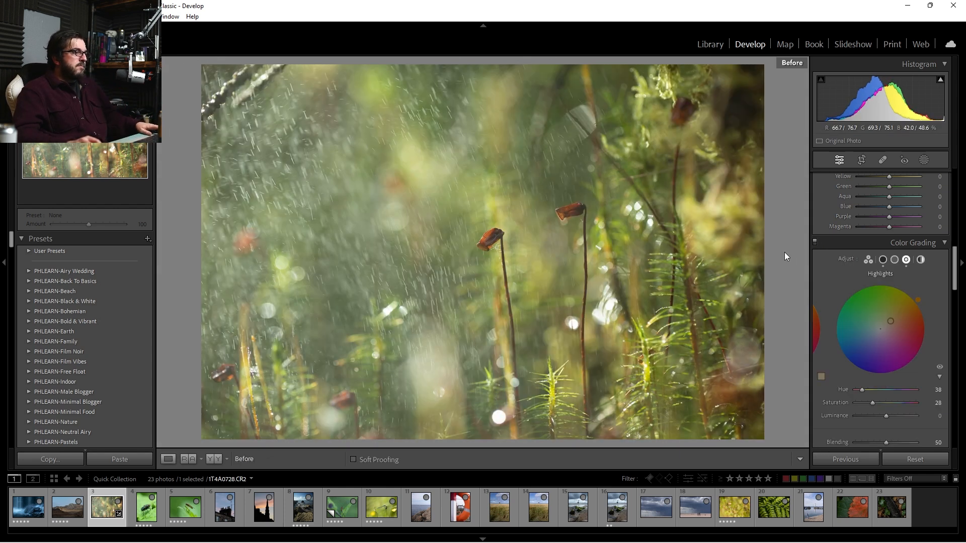
{"action": "key", "text": "backslash"}
{"action": "key", "text": "backslash"}
{"action": "key", "text": "backslash"}
{"action": "key", "text": "backslash"}
{"action": "key", "text": "backslash"}
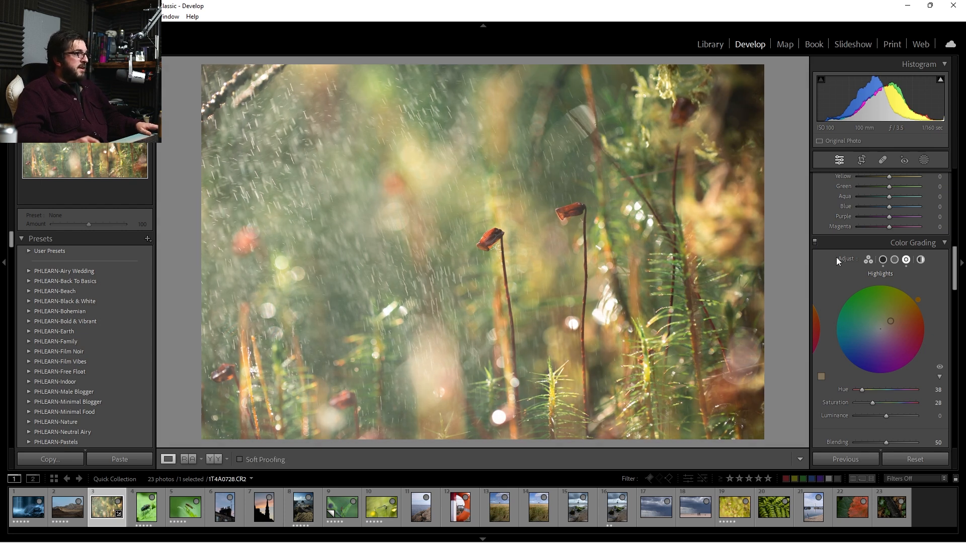
Add a large feathered radial gradient mask angled from the photo's upper-left corner down across the two red moss capsules
{"action": "scroll", "coordinate": [915, 266], "scroll_direction": "up", "scroll_amount": 10}
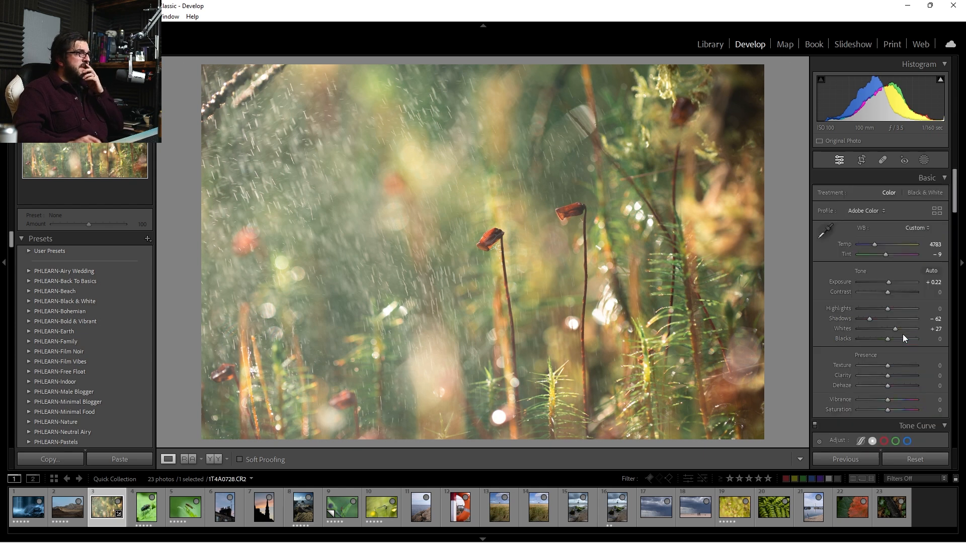
{"action": "left_click", "coordinate": [924, 160]}
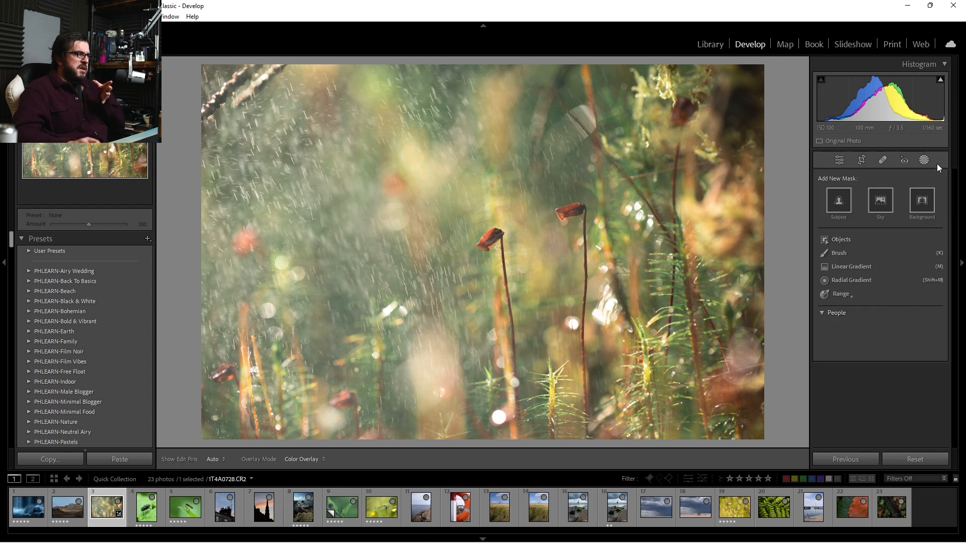
{"action": "left_click", "coordinate": [832, 280]}
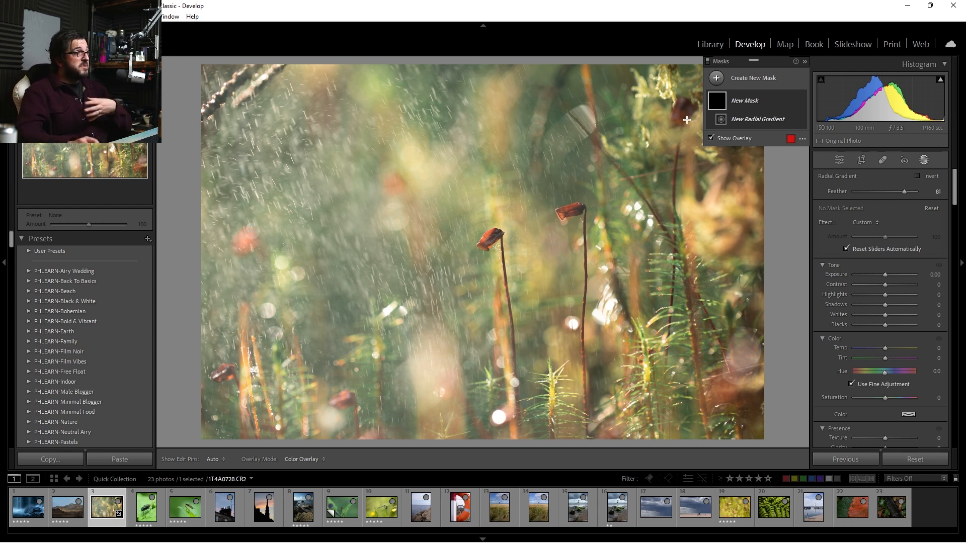
{"action": "left_click", "coordinate": [716, 79]}
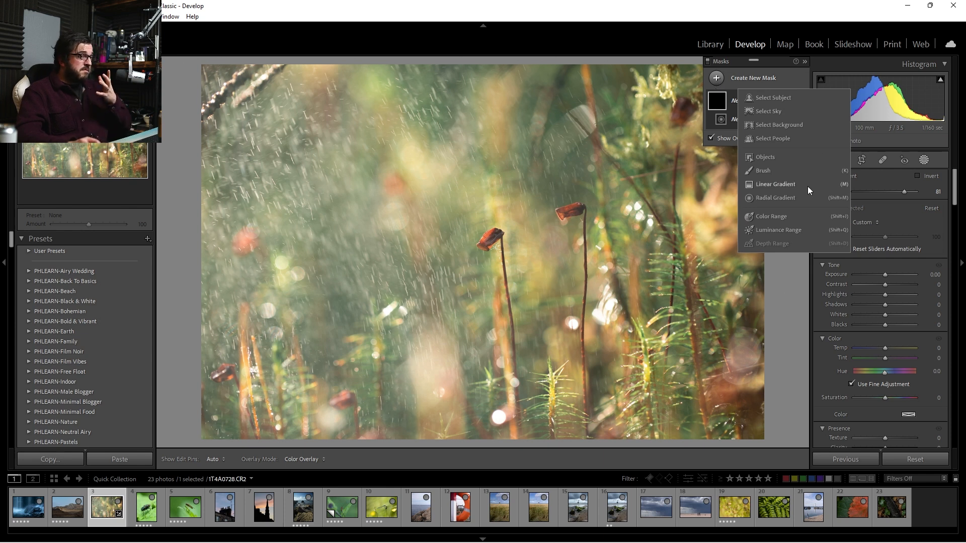
{"action": "left_click", "coordinate": [798, 198]}
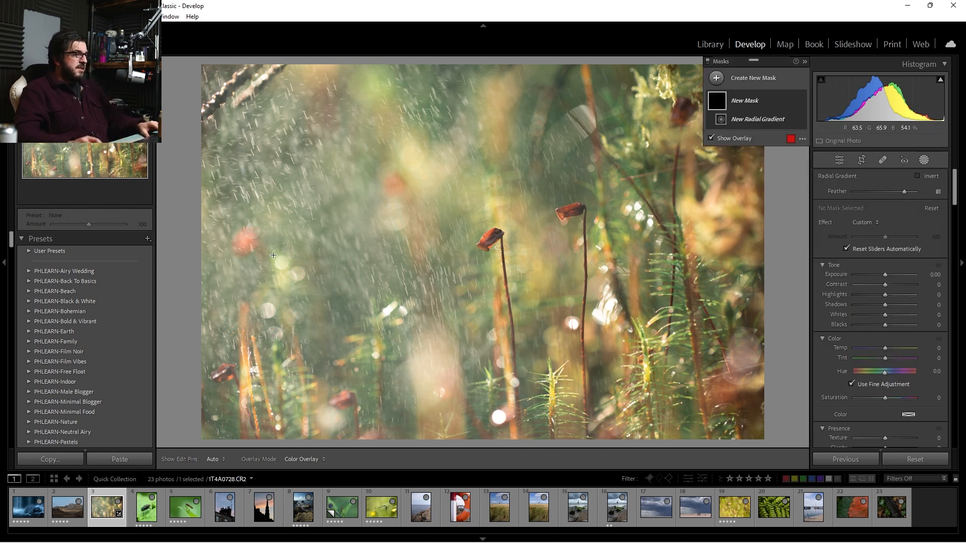
{"action": "left_click_drag", "start_coordinate": [340, 197], "coordinate": [526, 416]}
{"action": "left_click_drag", "start_coordinate": [573, 365], "coordinate": [318, 193]}
{"action": "left_click_drag", "start_coordinate": [577, 216], "coordinate": [962, 345]}
{"action": "left_click_drag", "start_coordinate": [963, 396], "coordinate": [963, 396]}
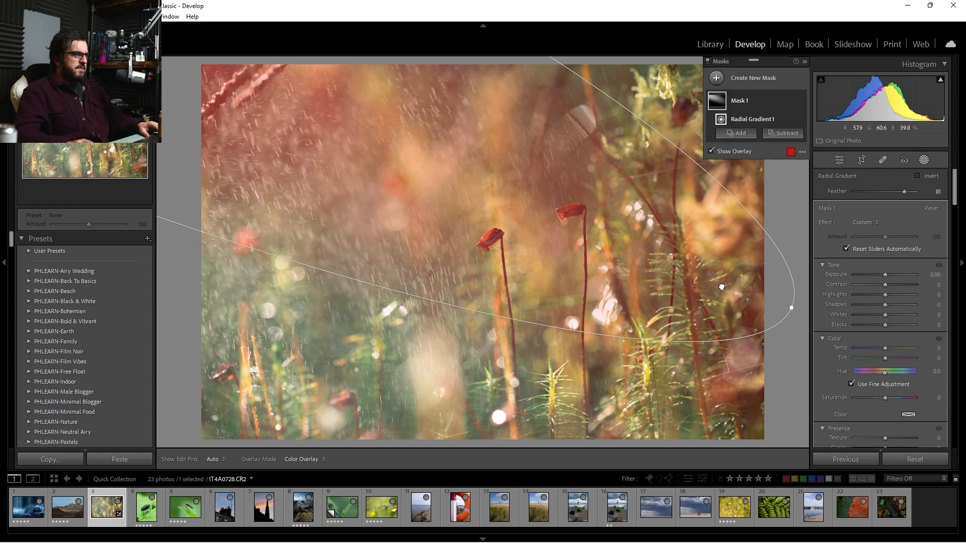
{"action": "left_click_drag", "start_coordinate": [791, 309], "coordinate": [466, 199]}
{"action": "left_click_drag", "start_coordinate": [523, 212], "coordinate": [963, 449]}
{"action": "left_click_drag", "start_coordinate": [470, 233], "coordinate": [538, 263]}
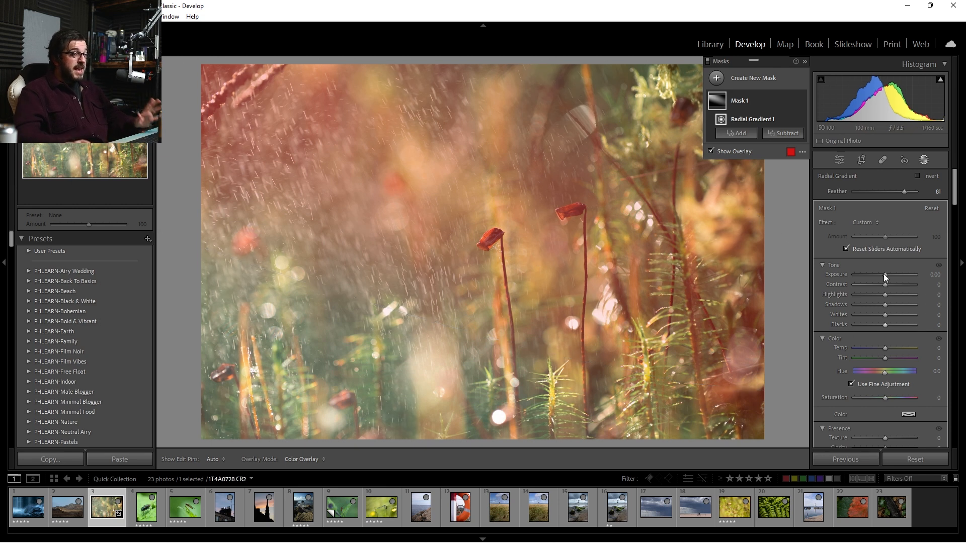
Set the radial mask's exposure to 0.17 and reposition the gradient over the rainy area and the moss capsules
{"action": "left_click_drag", "start_coordinate": [885, 274], "coordinate": [887, 273]}
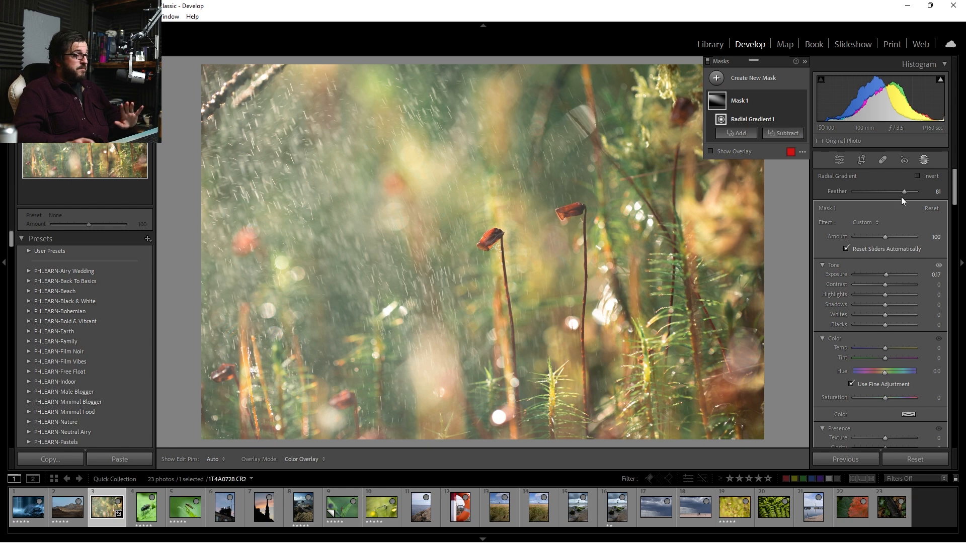
{"action": "left_click_drag", "start_coordinate": [483, 196], "coordinate": [355, 140]}
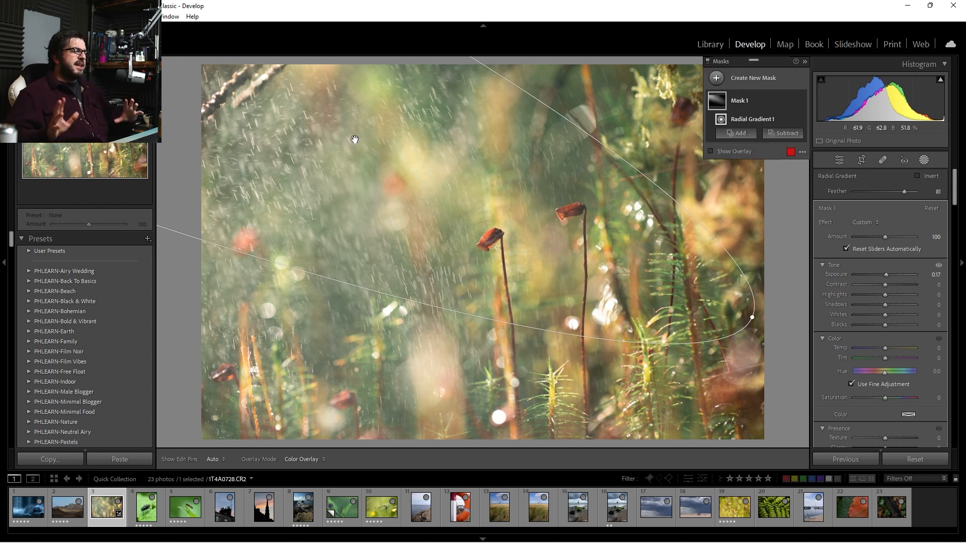
{"action": "left_click_drag", "start_coordinate": [460, 207], "coordinate": [407, 208]}
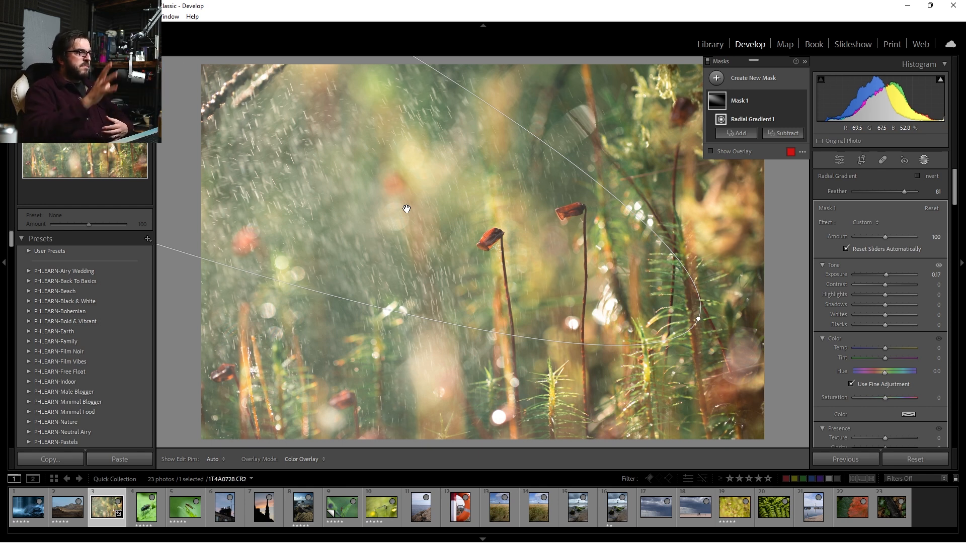
{"action": "left_click_drag", "start_coordinate": [407, 208], "coordinate": [461, 230]}
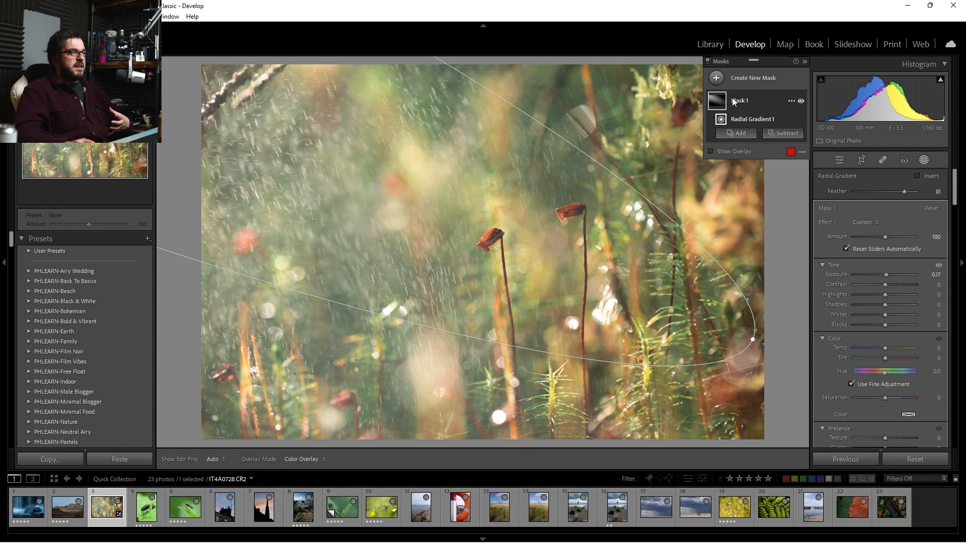
Set the radial mask to Exposure 0.96, Temp 27, Highlights −55 and Shadows 37, and shift the gradient up toward the upper-left corner
{"action": "mouse_move", "coordinate": [717, 102]}
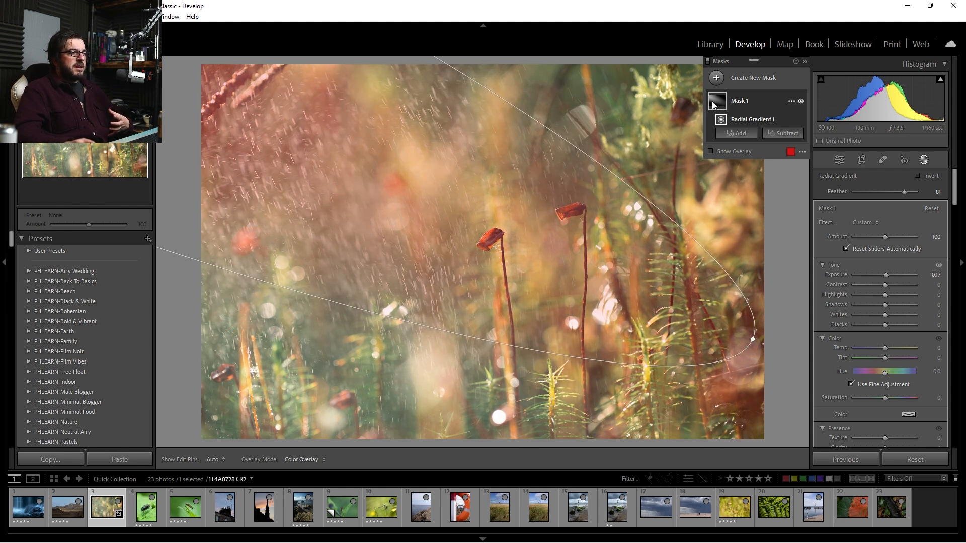
{"action": "left_click_drag", "start_coordinate": [887, 276], "coordinate": [894, 276]}
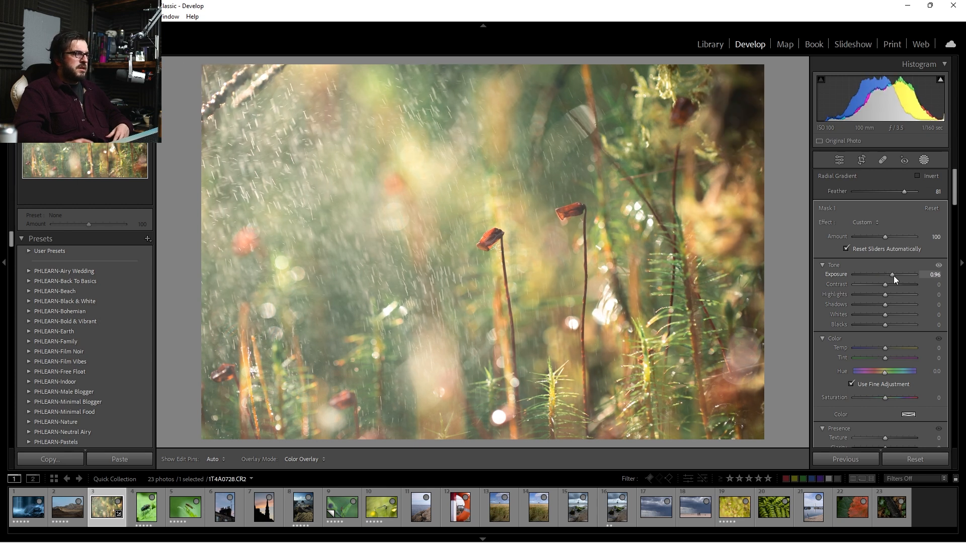
{"action": "left_click_drag", "start_coordinate": [886, 348], "coordinate": [895, 349]}
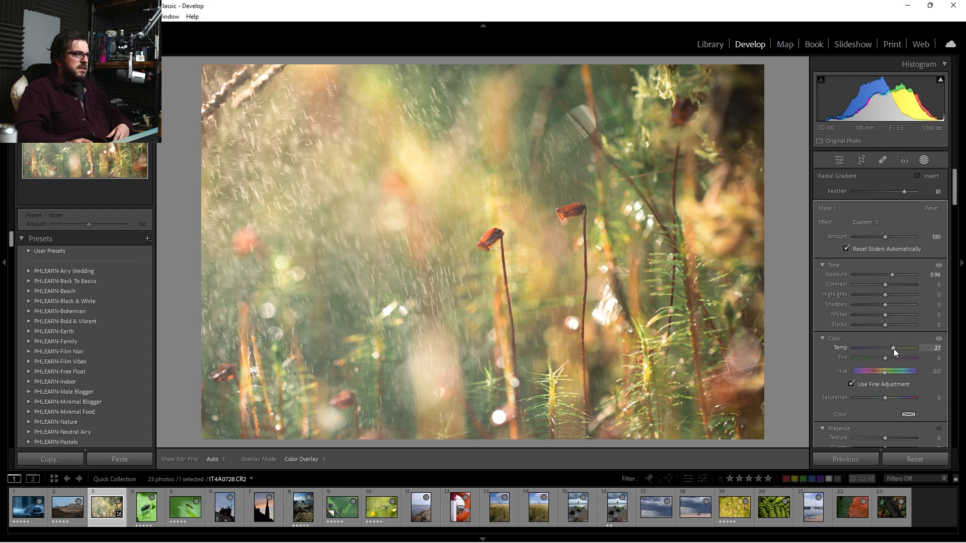
{"action": "left_click_drag", "start_coordinate": [565, 228], "coordinate": [457, 231]}
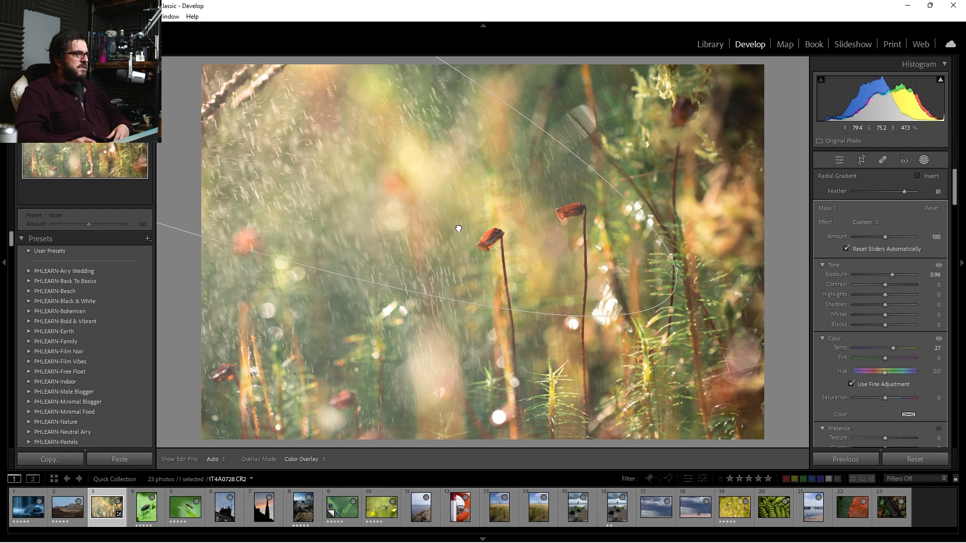
{"action": "mouse_move", "coordinate": [885, 295]}
{"action": "left_mouse_down"}
{"action": "mouse_move", "coordinate": [857, 298]}
{"action": "mouse_move", "coordinate": [908, 307]}
{"action": "mouse_move", "coordinate": [877, 307]}
{"action": "mouse_move", "coordinate": [897, 306]}
{"action": "left_mouse_up"}
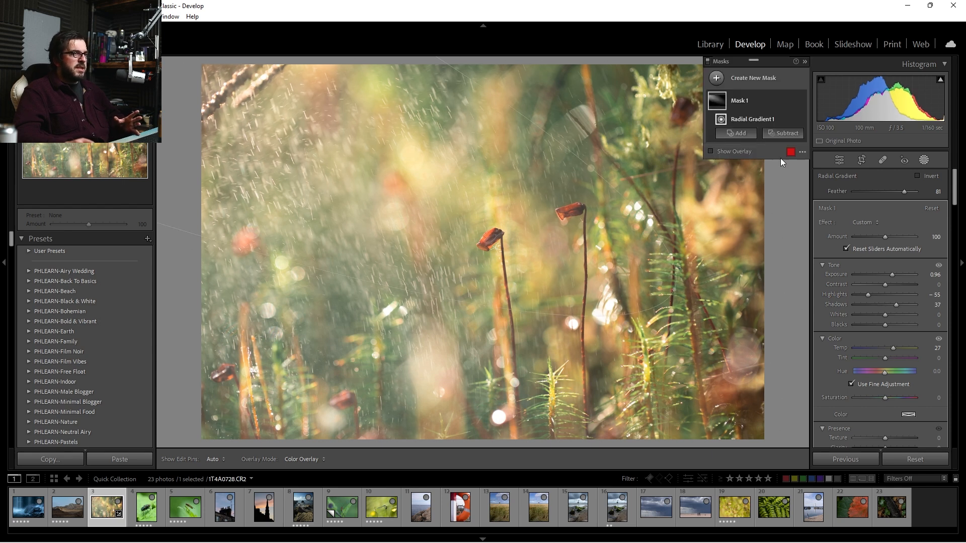
Compare the photo with the radial mask hidden and shown, and set the mask's exposure to 1.02
{"action": "left_click", "coordinate": [801, 102]}
{"action": "left_click", "coordinate": [801, 101]}
{"action": "left_click", "coordinate": [801, 102]}
{"action": "left_click", "coordinate": [801, 101]}
{"action": "left_click", "coordinate": [801, 101]}
{"action": "left_click", "coordinate": [801, 102]}
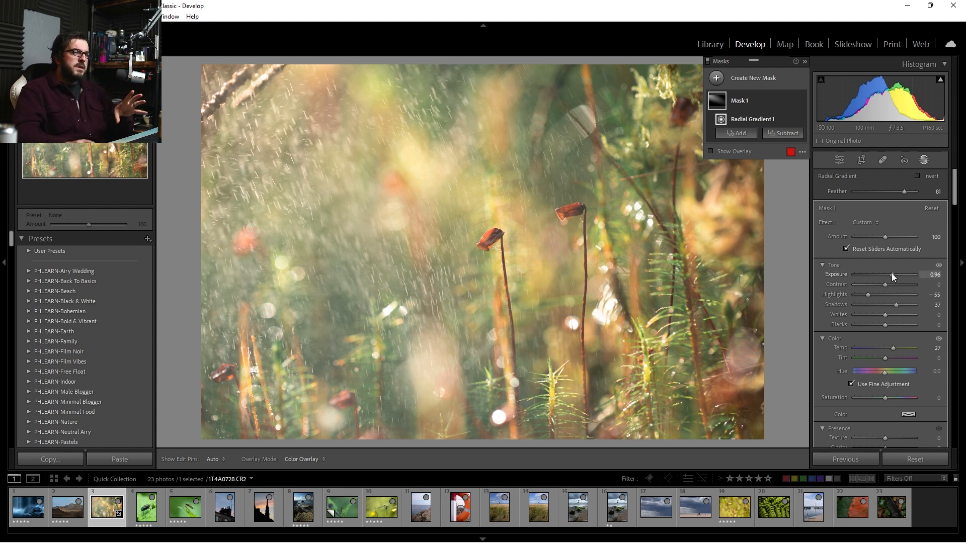
{"action": "left_click_drag", "start_coordinate": [894, 274], "coordinate": [895, 273]}
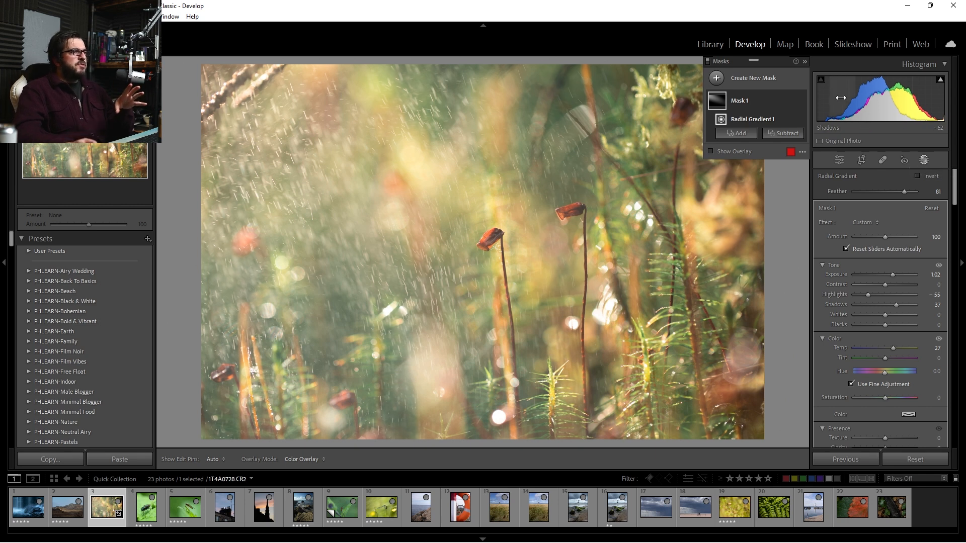
Duplicate and invert the radial mask, and darken the area outside the light with the inverted mask's exposure at −0.23
{"action": "left_click", "coordinate": [790, 100]}
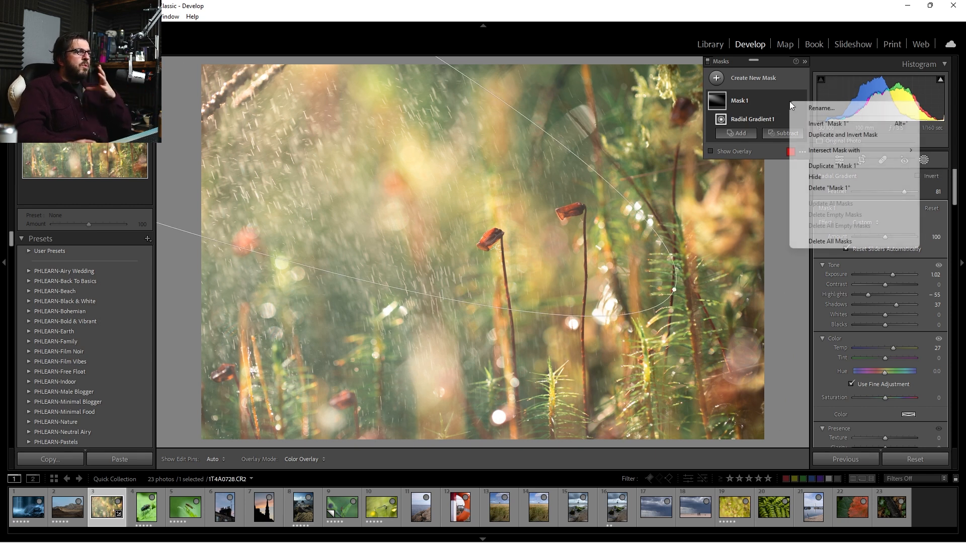
{"action": "left_click", "coordinate": [841, 135]}
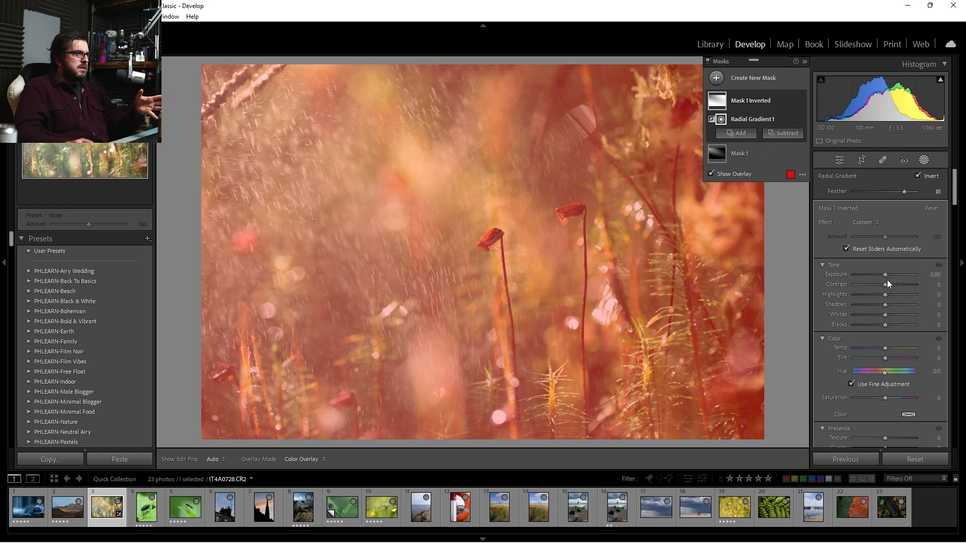
{"action": "mouse_move", "coordinate": [886, 277]}
{"action": "left_mouse_down"}
{"action": "mouse_move", "coordinate": [877, 276]}
{"action": "mouse_move", "coordinate": [886, 276]}
{"action": "left_mouse_up"}
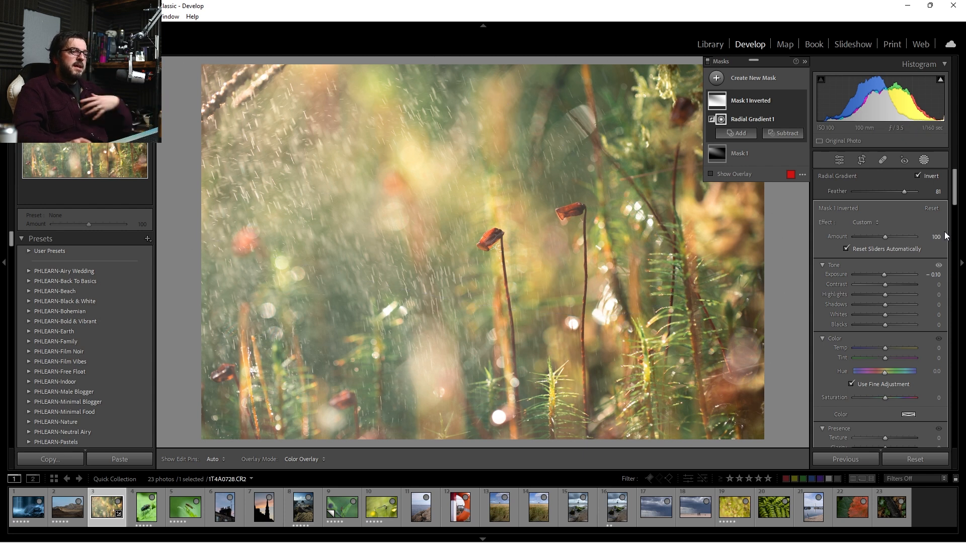
{"action": "left_click_drag", "start_coordinate": [886, 276], "coordinate": [883, 277]}
{"action": "key", "text": "ctrl+z"}
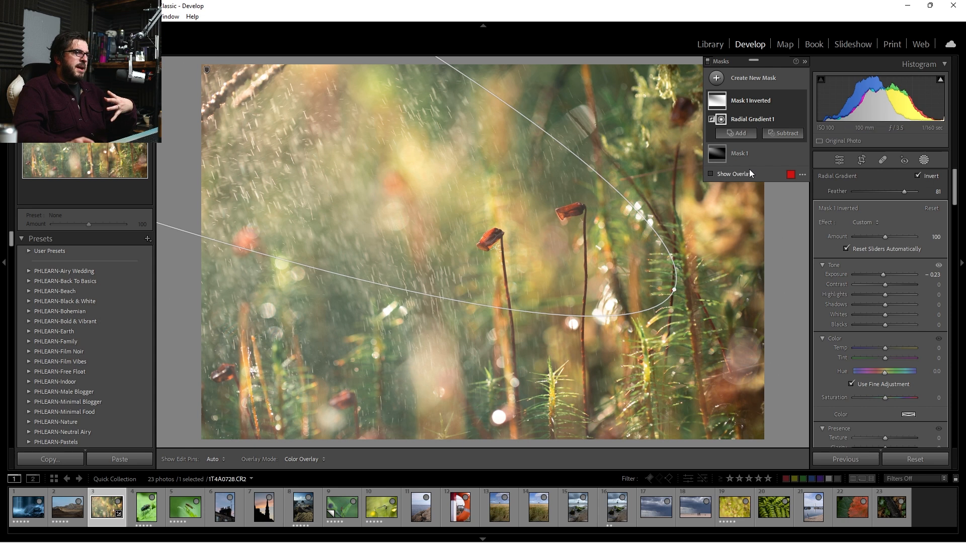
Brighten the original radial mask, Mask 1, by setting its exposure to 1.75
{"action": "left_click", "coordinate": [741, 160]}
{"action": "left_click_drag", "start_coordinate": [892, 274], "coordinate": [899, 273]}
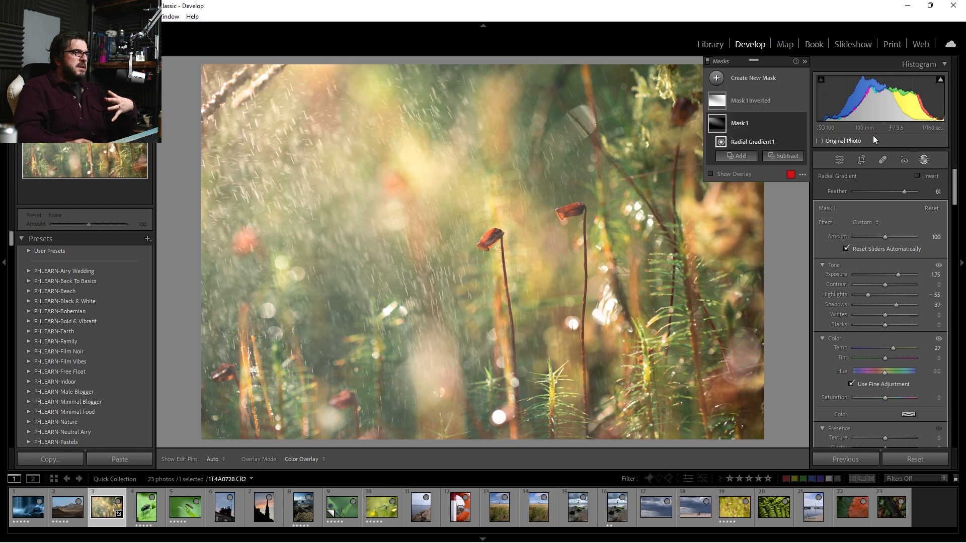
Compare the photo with all masks turned off and on, and close the masking tool
{"action": "left_click", "coordinate": [707, 65]}
{"action": "left_click", "coordinate": [708, 62]}
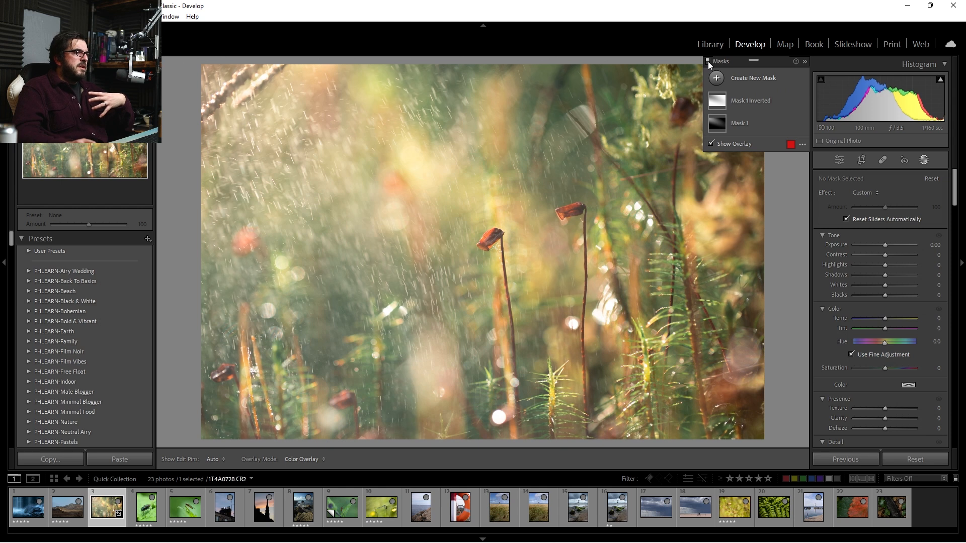
{"action": "left_click", "coordinate": [708, 62]}
{"action": "left_click", "coordinate": [708, 61]}
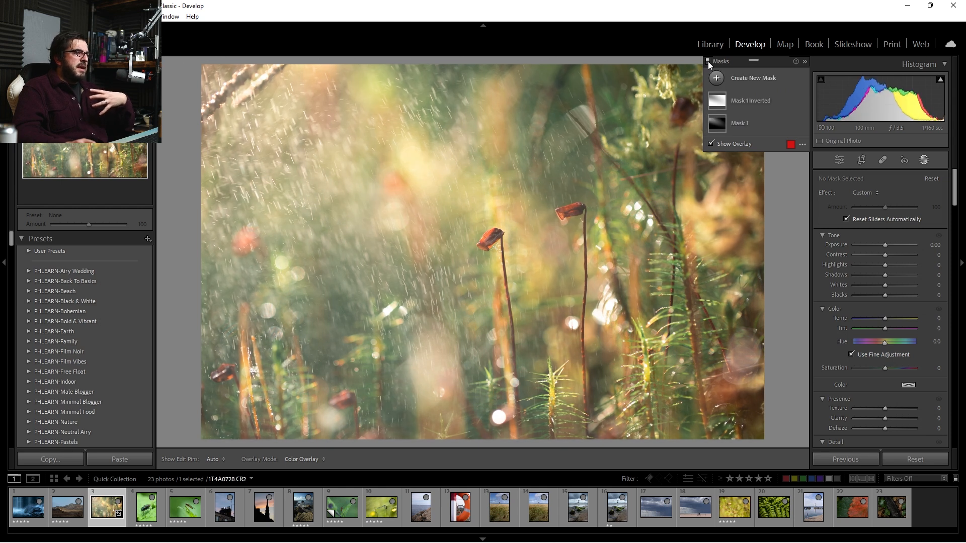
{"action": "left_click", "coordinate": [708, 62]}
{"action": "left_click", "coordinate": [708, 61]}
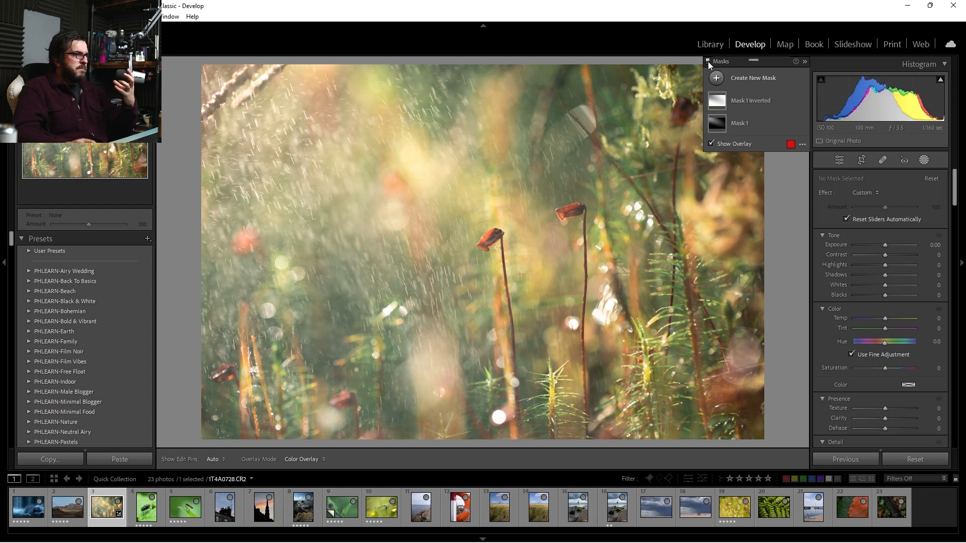
{"action": "left_click", "coordinate": [708, 61]}
{"action": "left_click", "coordinate": [708, 61]}
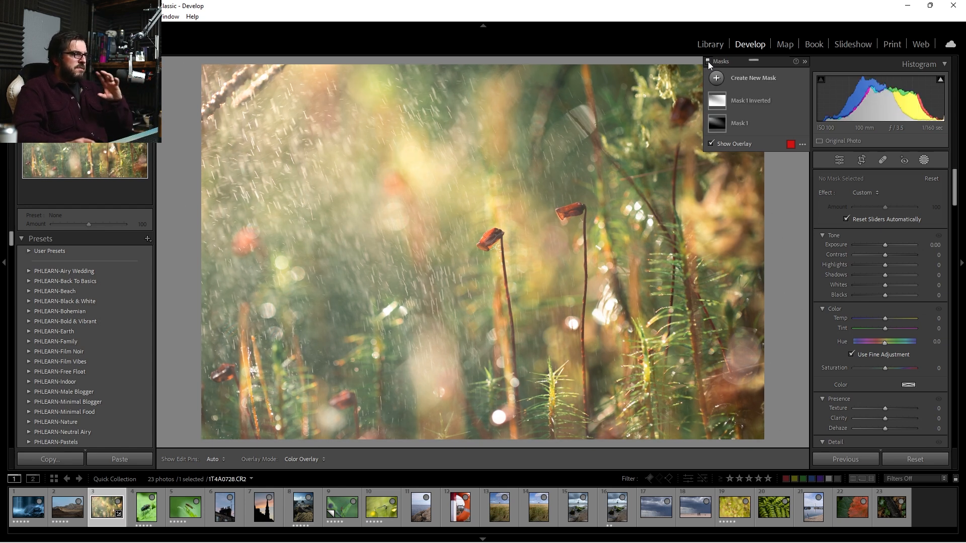
{"action": "left_click", "coordinate": [708, 61]}
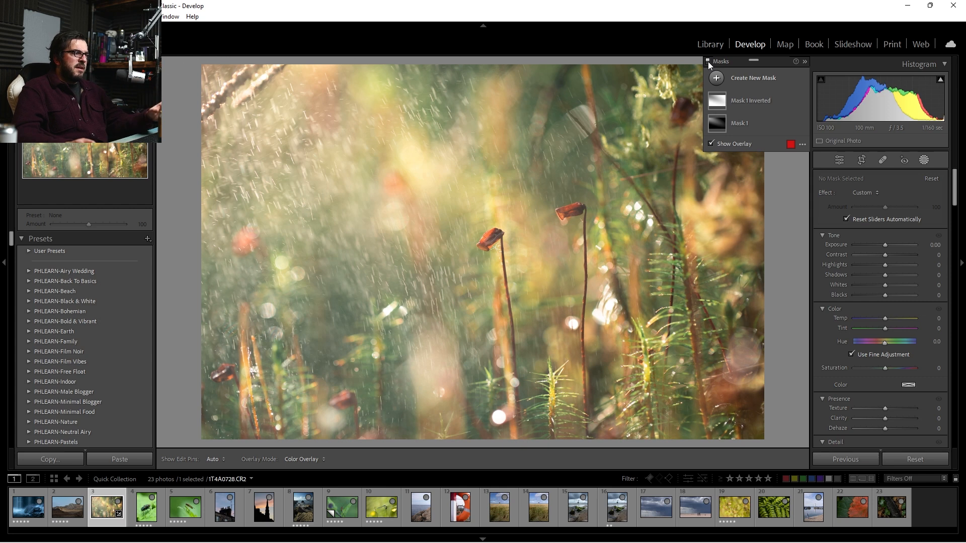
{"action": "left_click", "coordinate": [708, 61]}
{"action": "left_click", "coordinate": [708, 61]}
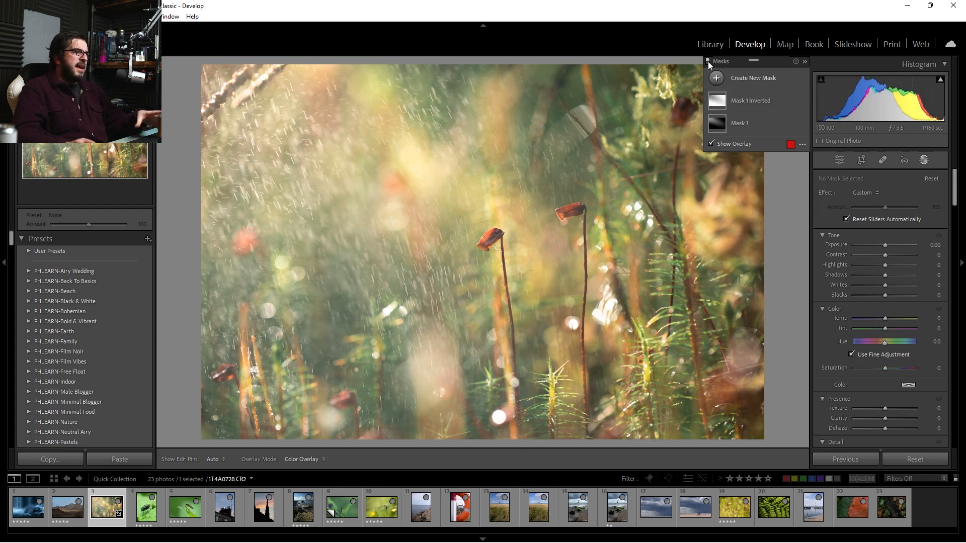
{"action": "left_click", "coordinate": [708, 61]}
{"action": "left_click", "coordinate": [708, 61]}
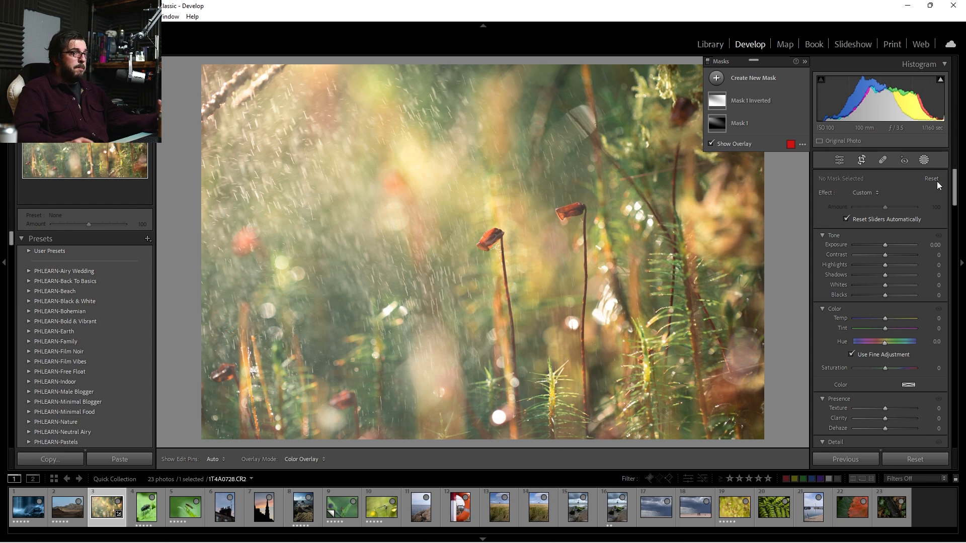
{"action": "left_click", "coordinate": [925, 160]}
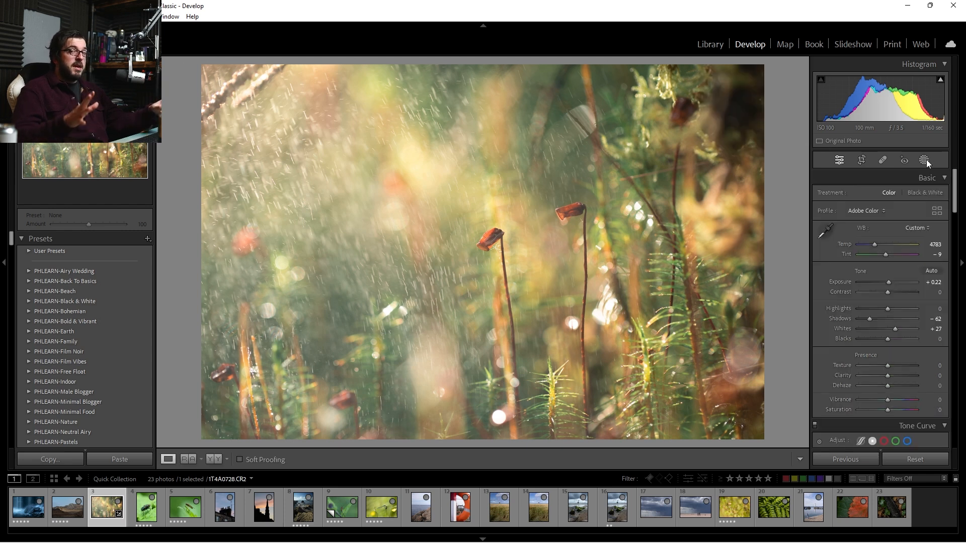
Crop the photo tighter from its upper-left corner, keeping the original aspect ratio
{"action": "left_click", "coordinate": [862, 160]}
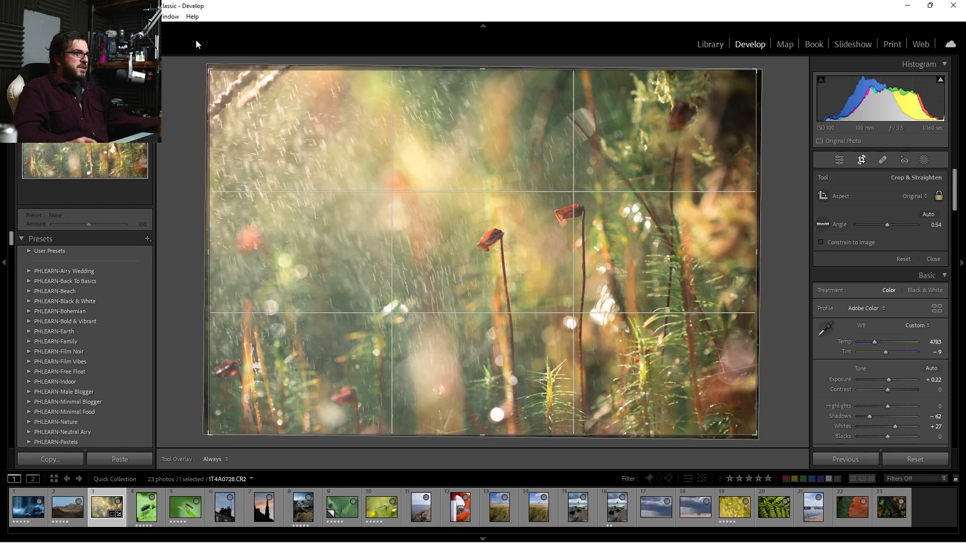
{"action": "left_click_drag", "start_coordinate": [209, 69], "coordinate": [233, 70]}
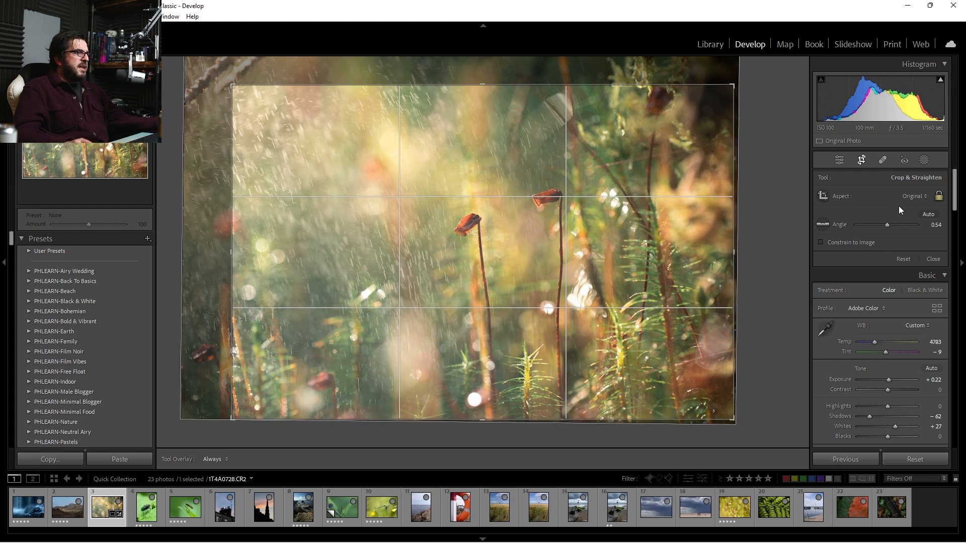
{"action": "left_click", "coordinate": [861, 161]}
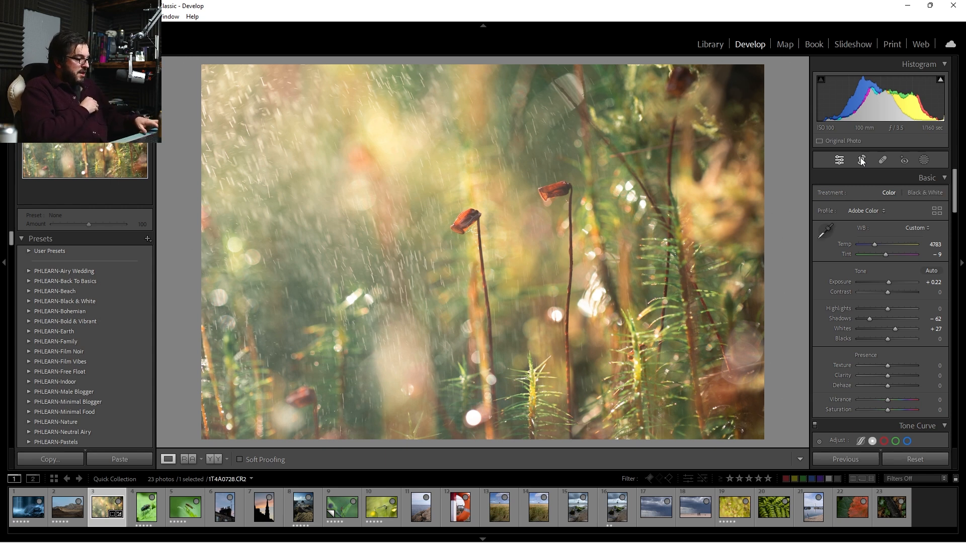
Show the cropped photo's unedited version to check it against the finished edit
{"action": "key", "text": "backslash"}
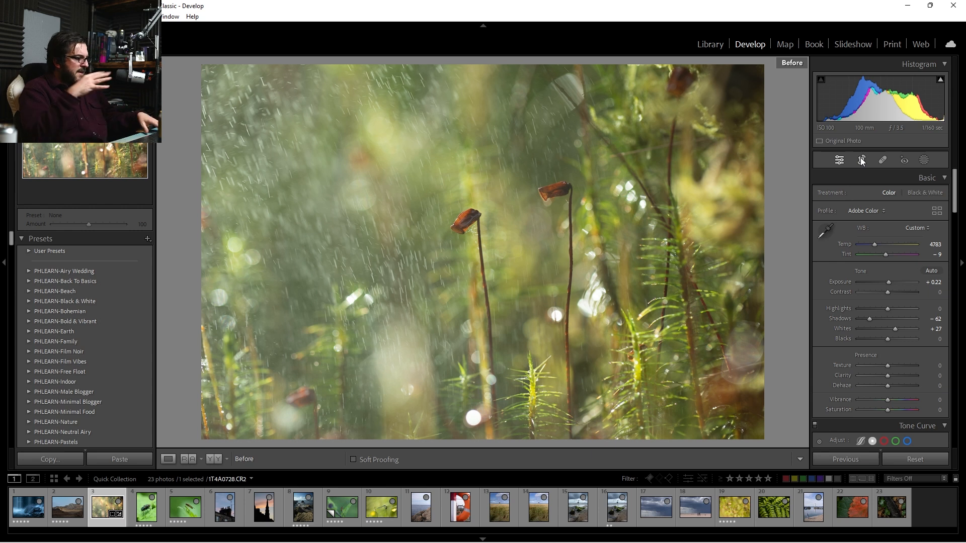
Leave the before view and, on the dark fern photo, set temperature 4609, contrast -8, highlights +25 and shadows -65
{"action": "key", "text": "backslash"}
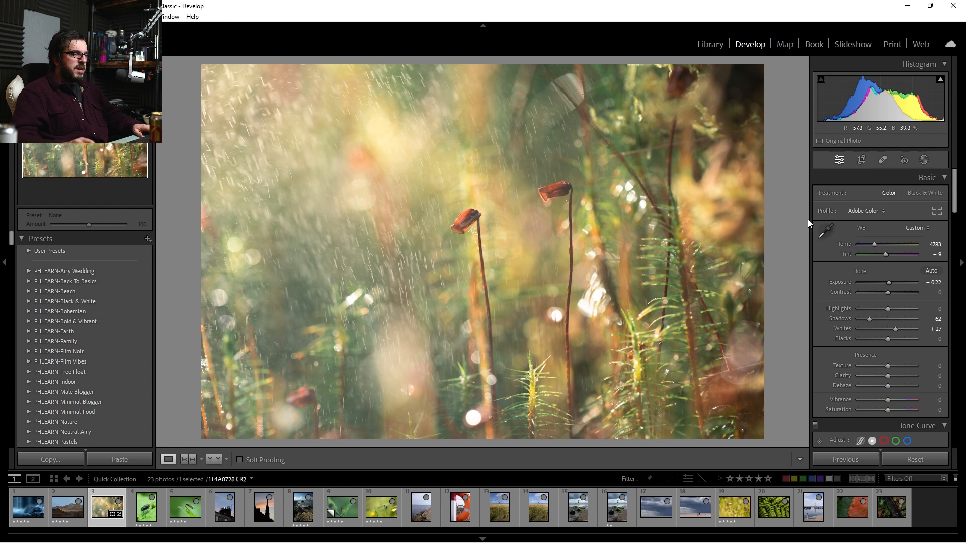
{"action": "left_click", "coordinate": [772, 513]}
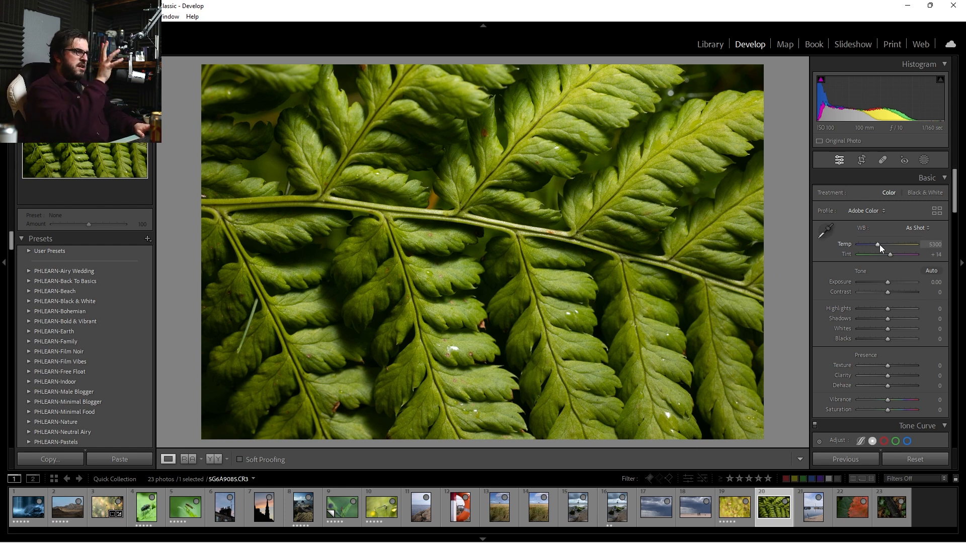
{"action": "left_click_drag", "start_coordinate": [880, 244], "coordinate": [875, 243]}
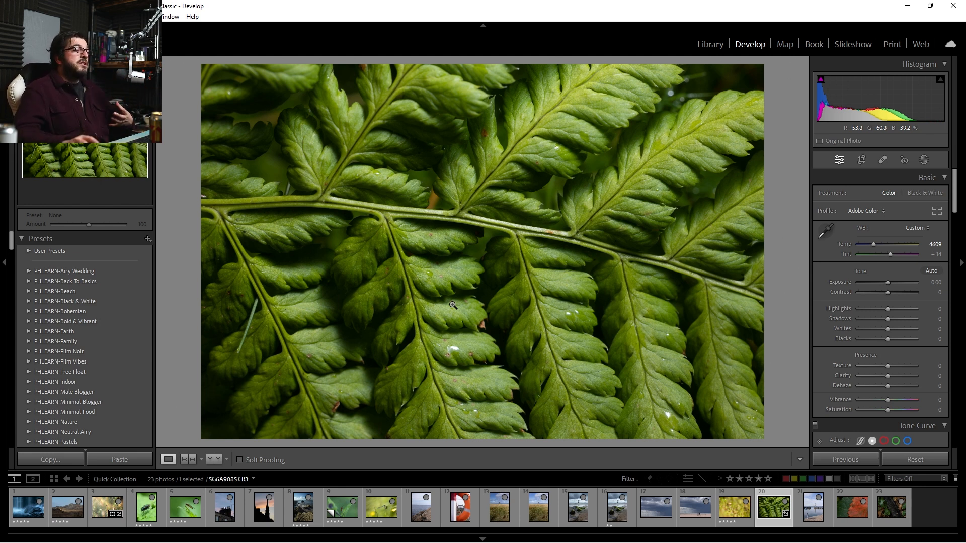
{"action": "left_click_drag", "start_coordinate": [881, 308], "coordinate": [896, 310]}
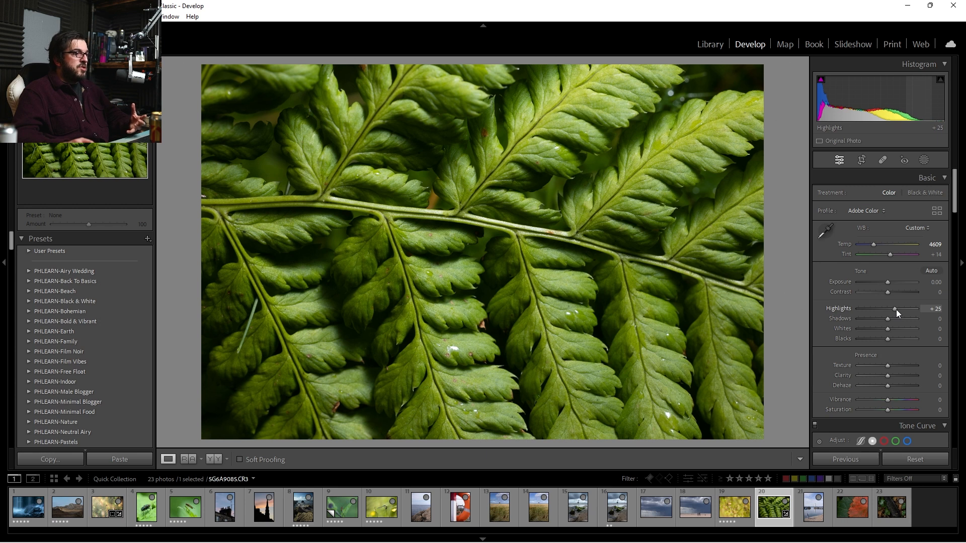
{"action": "left_click_drag", "start_coordinate": [885, 322], "coordinate": [886, 293]}
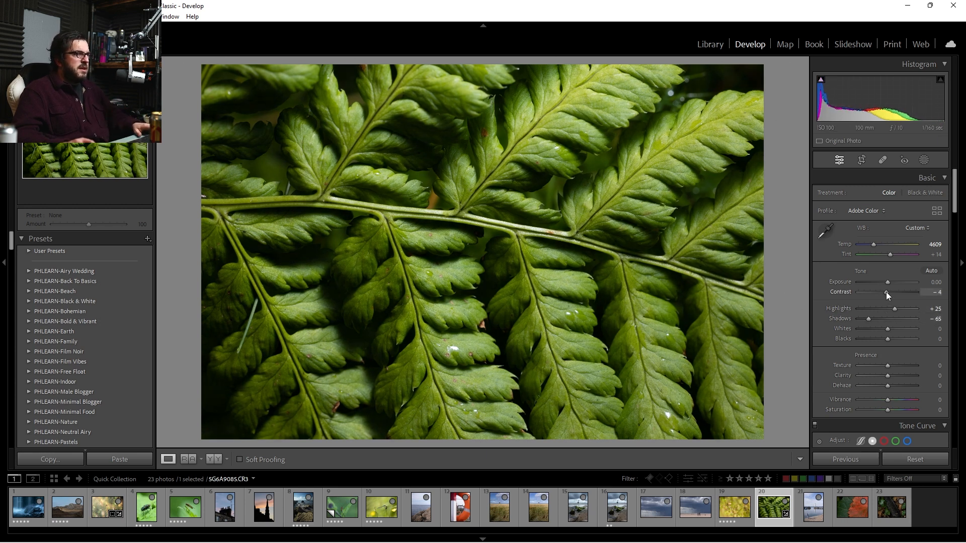
Anchor the tone curve in its shadows and highlights, and lift its black point to output 18
{"action": "left_click_drag", "start_coordinate": [954, 209], "coordinate": [948, 244]}
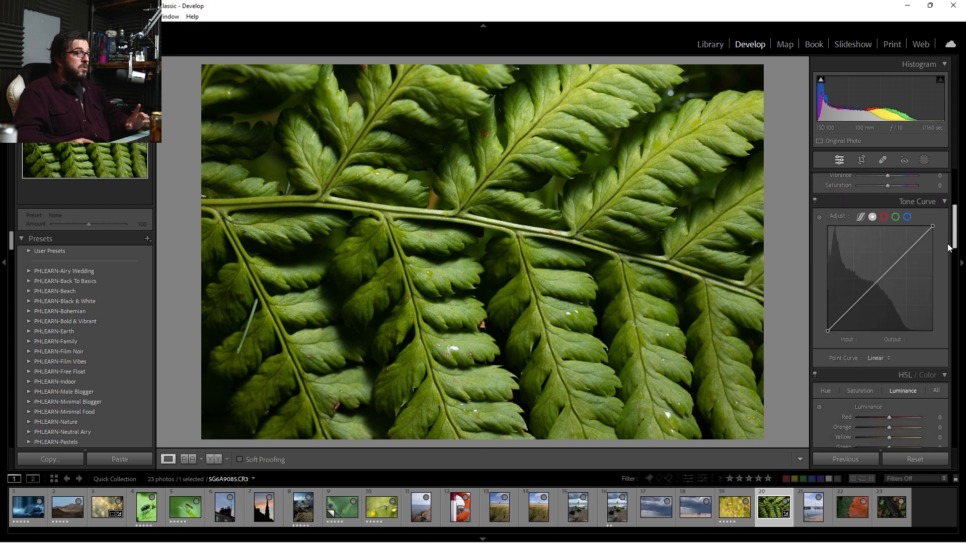
{"action": "left_click", "coordinate": [855, 304]}
{"action": "left_click", "coordinate": [903, 255]}
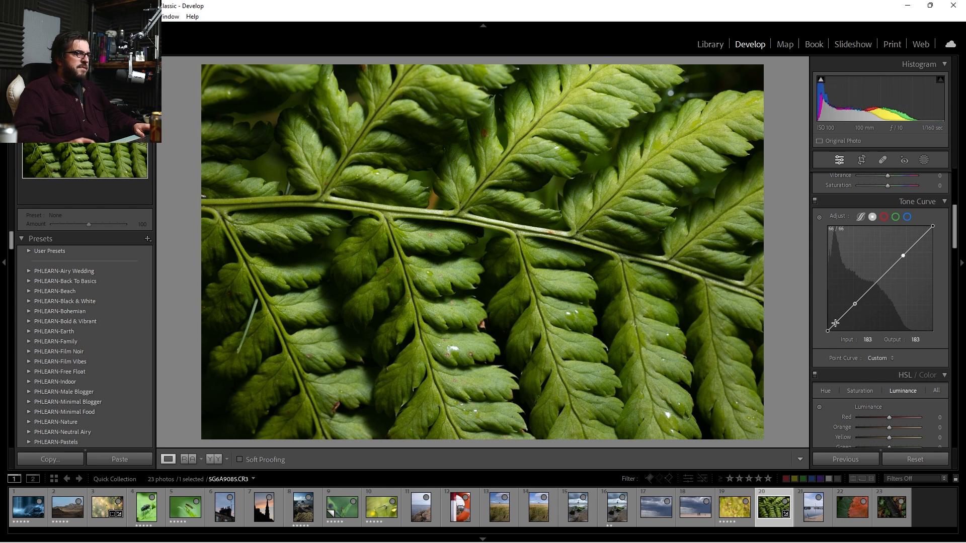
{"action": "left_click_drag", "start_coordinate": [829, 331], "coordinate": [826, 324]}
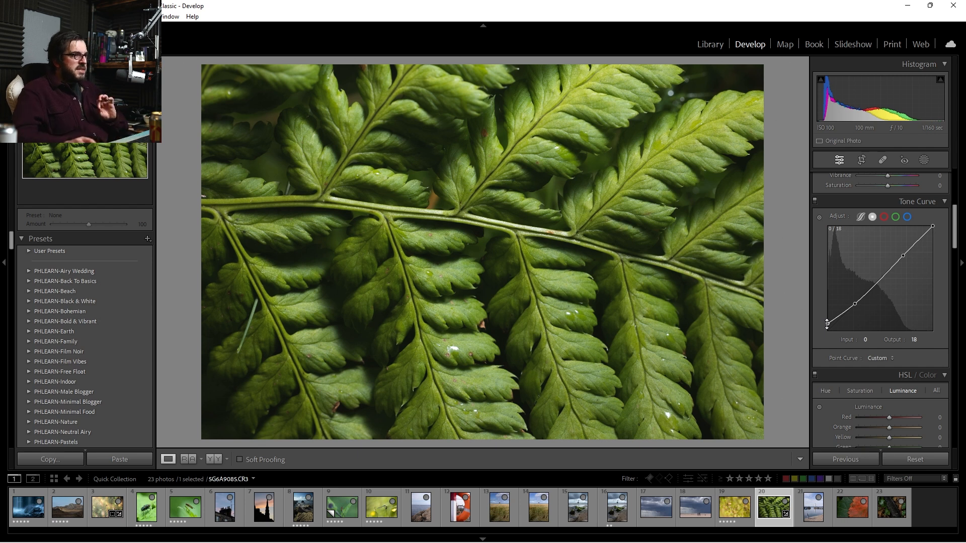
Shift the fern's HSL hues, with yellow at +32 and green at +12
{"action": "scroll", "coordinate": [843, 393], "scroll_direction": "down", "scroll_amount": 3}
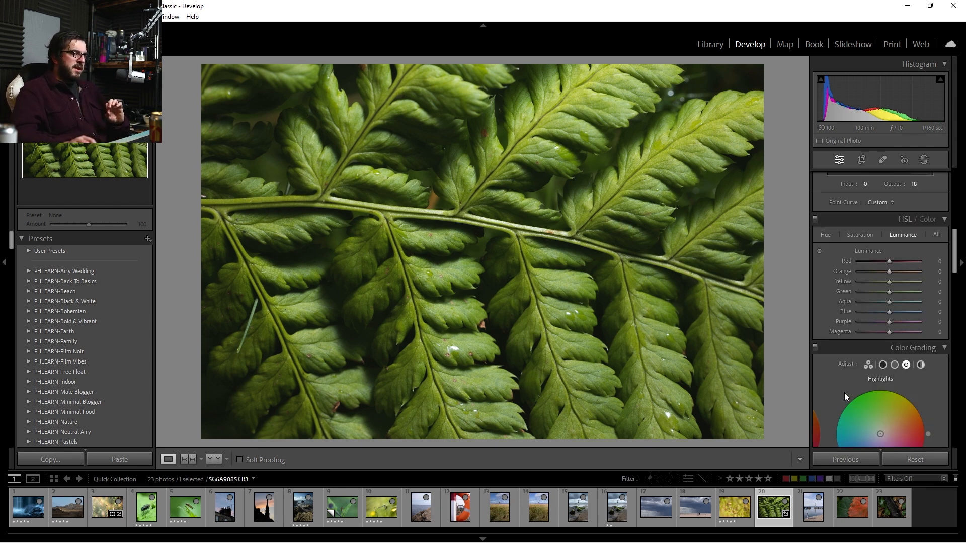
{"action": "left_click", "coordinate": [828, 237]}
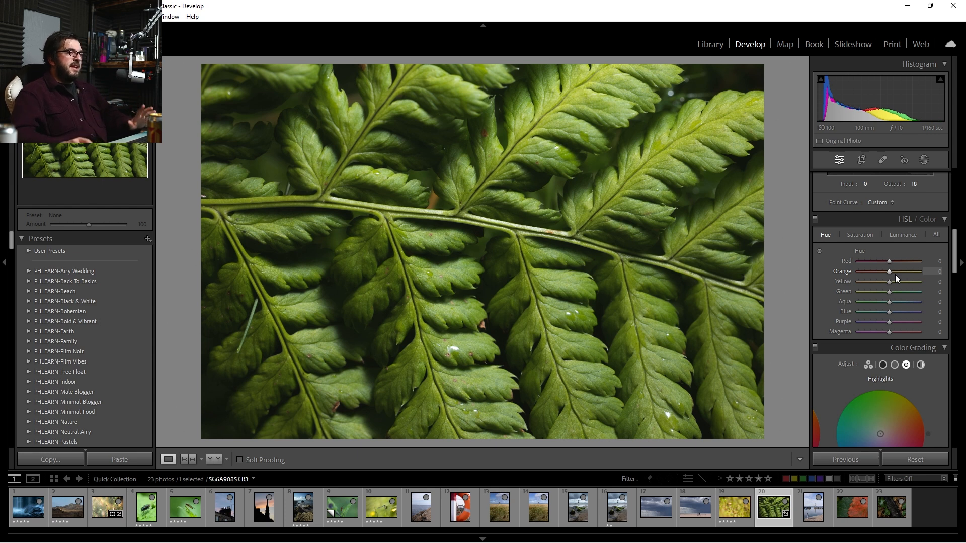
{"action": "mouse_move", "coordinate": [889, 282]}
{"action": "left_mouse_down"}
{"action": "mouse_move", "coordinate": [877, 281]}
{"action": "mouse_move", "coordinate": [899, 282]}
{"action": "mouse_move", "coordinate": [862, 287]}
{"action": "mouse_move", "coordinate": [901, 282]}
{"action": "left_mouse_up"}
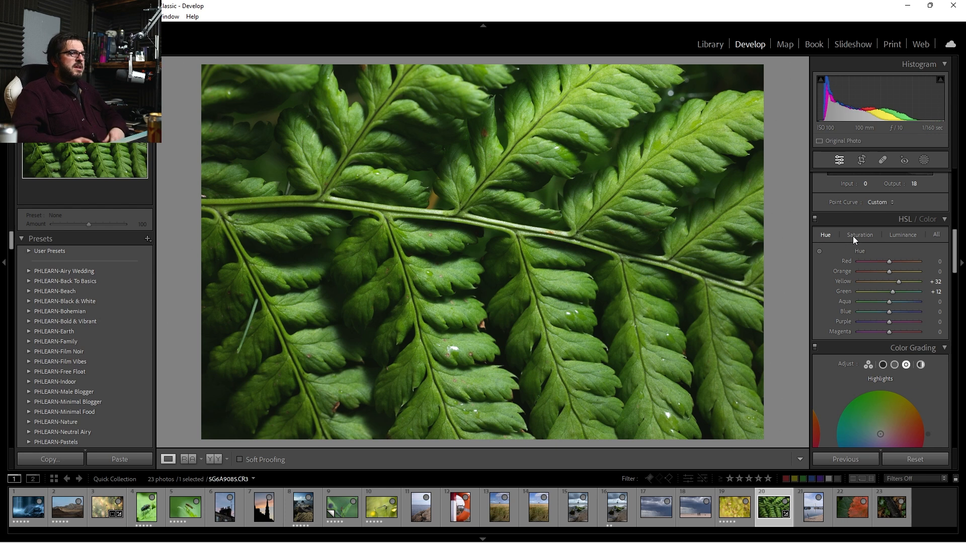
Adjust the HSL luminance, brightening yellow to +39 and darkening green to -47
{"action": "left_click", "coordinate": [900, 235]}
{"action": "mouse_move", "coordinate": [889, 291]}
{"action": "left_mouse_down"}
{"action": "mouse_move", "coordinate": [901, 293]}
{"action": "mouse_move", "coordinate": [874, 286]}
{"action": "mouse_move", "coordinate": [895, 292]}
{"action": "mouse_move", "coordinate": [877, 295]}
{"action": "mouse_move", "coordinate": [906, 282]}
{"action": "mouse_move", "coordinate": [894, 288]}
{"action": "left_mouse_up"}
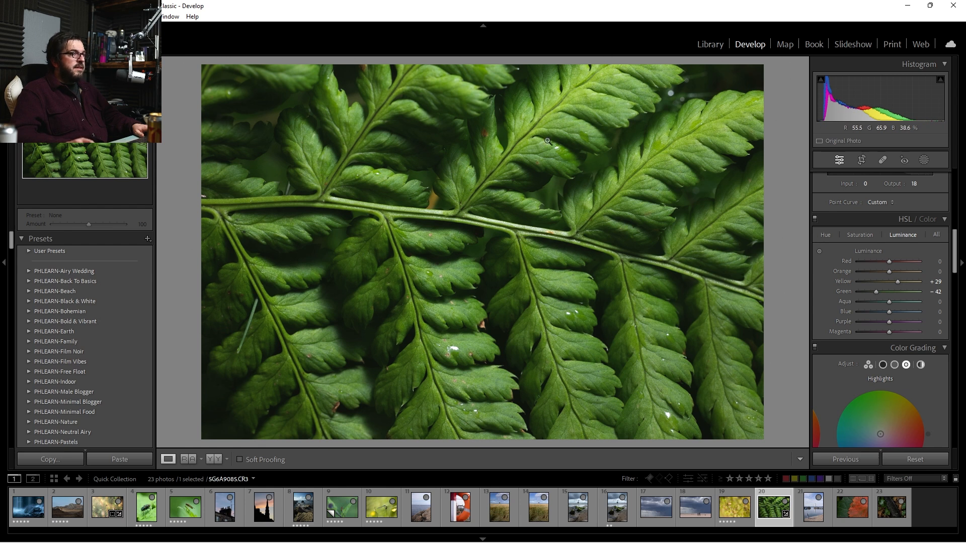
{"action": "mouse_move", "coordinate": [898, 282]}
{"action": "left_mouse_down"}
{"action": "mouse_move", "coordinate": [951, 282]}
{"action": "mouse_move", "coordinate": [753, 295]}
{"action": "mouse_move", "coordinate": [870, 286]}
{"action": "mouse_move", "coordinate": [898, 298]}
{"action": "left_mouse_up"}
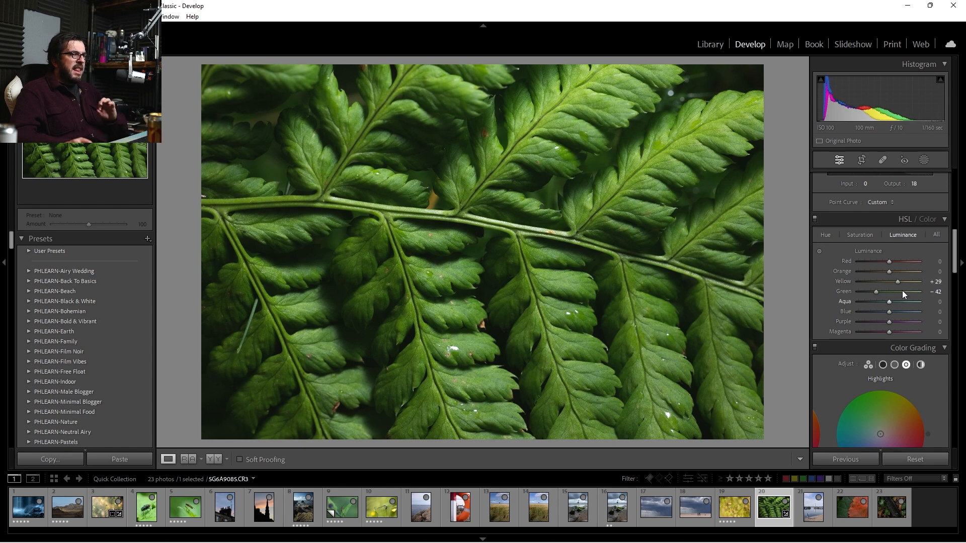
{"action": "left_click_drag", "start_coordinate": [877, 291], "coordinate": [901, 281]}
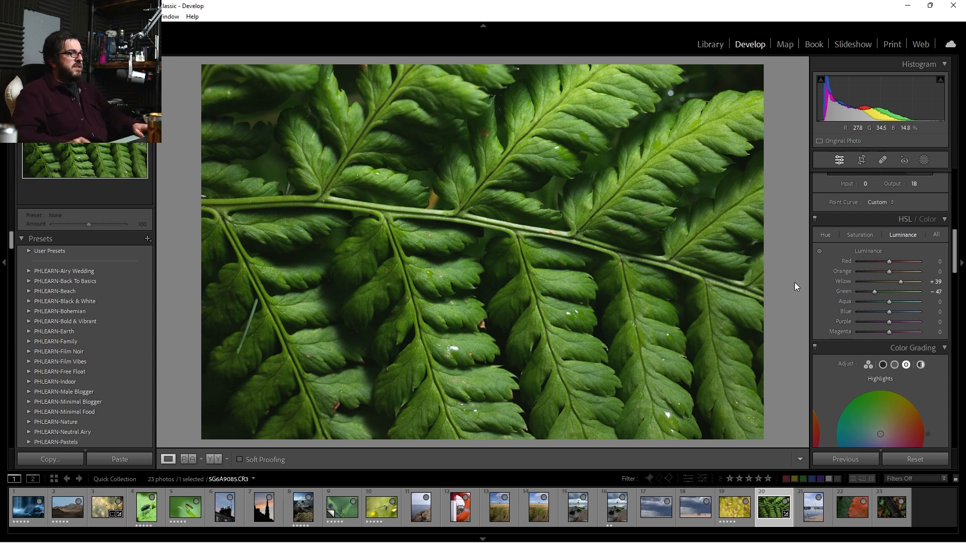
Fade the deepest blacks further by raising the tone curve's black point to output 26
{"action": "scroll", "coordinate": [871, 255], "scroll_direction": "up", "scroll_amount": 6}
{"action": "scroll", "coordinate": [880, 361], "scroll_direction": "down", "scroll_amount": 2}
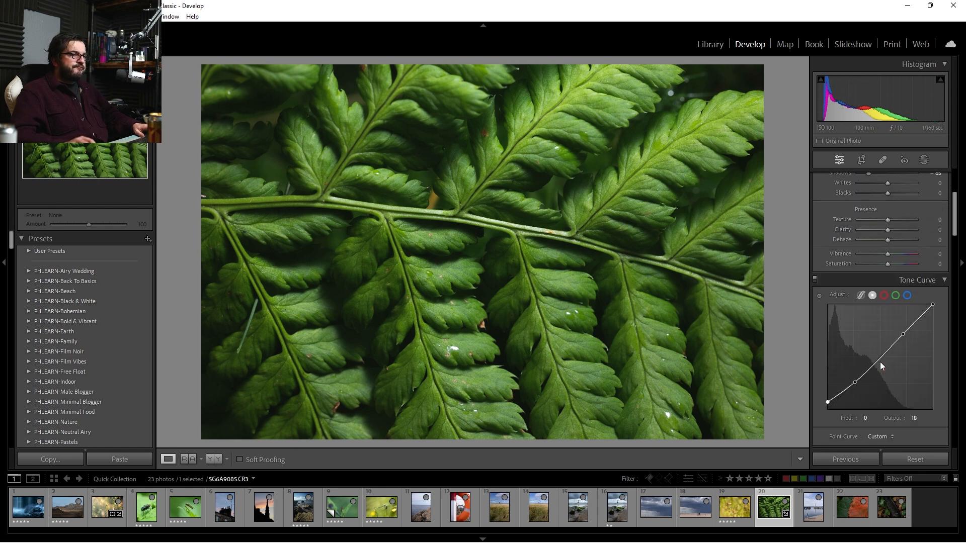
{"action": "left_click_drag", "start_coordinate": [828, 403], "coordinate": [827, 400]}
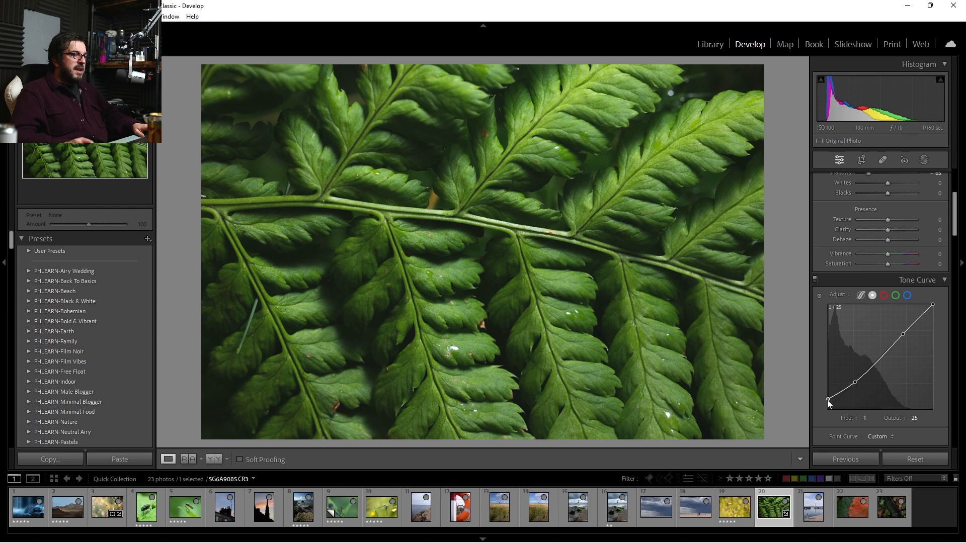
Compare the fern with the tone curve adjustment switched off and on
{"action": "left_click", "coordinate": [815, 280]}
{"action": "left_click", "coordinate": [815, 279]}
{"action": "left_click", "coordinate": [815, 279]}
{"action": "left_click", "coordinate": [815, 279]}
{"action": "left_click", "coordinate": [815, 280]}
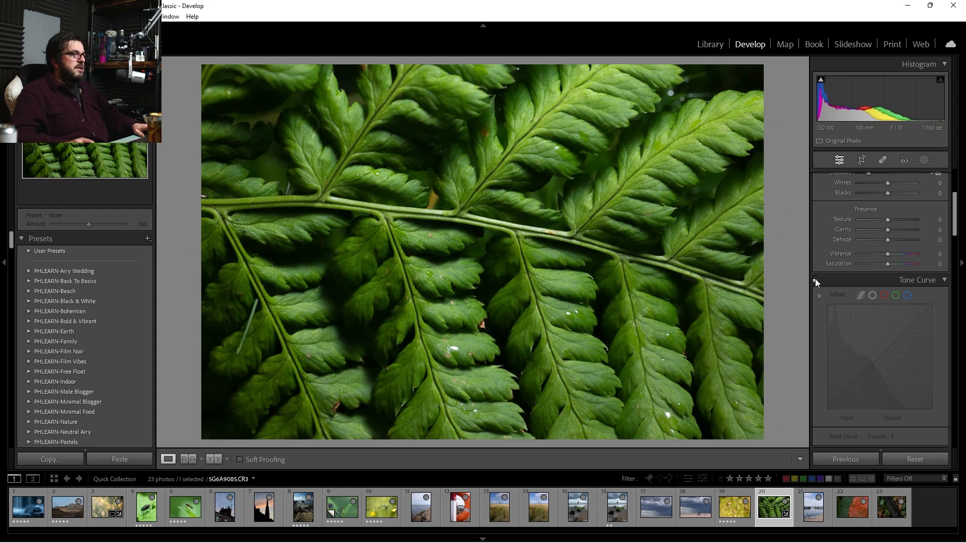
{"action": "left_click", "coordinate": [816, 280]}
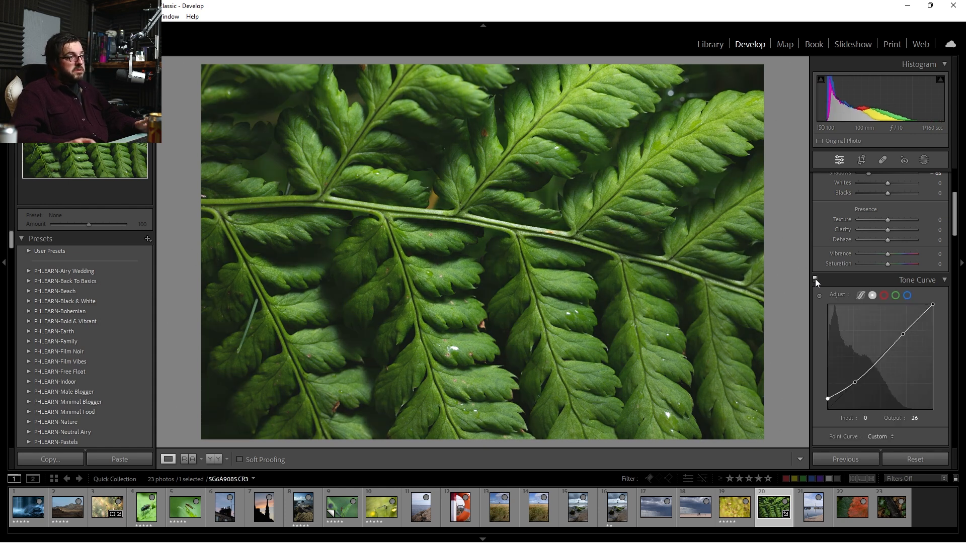
Crop the fern photo tighter at the original aspect ratio and rotate it to an angle of -3.15
{"action": "left_click", "coordinate": [863, 160]}
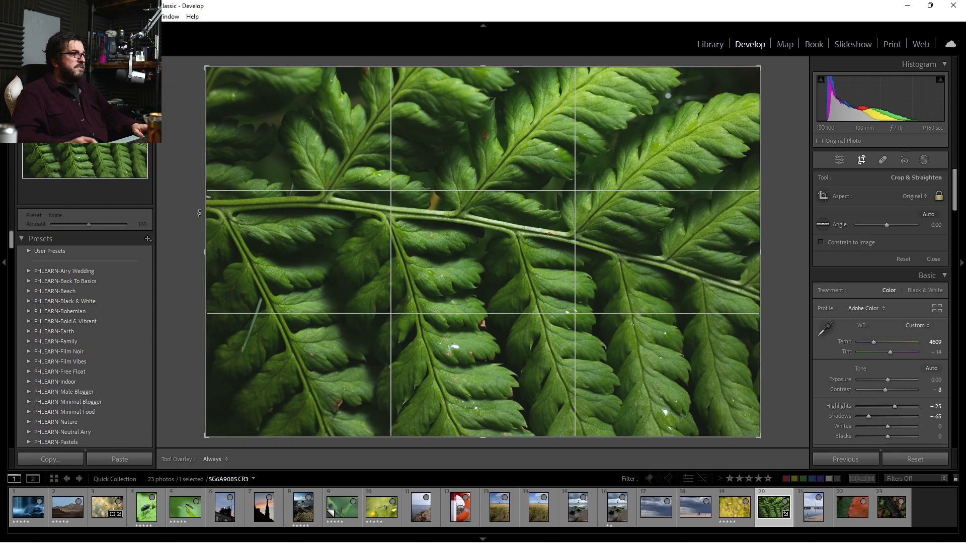
{"action": "left_click_drag", "start_coordinate": [205, 251], "coordinate": [217, 252]}
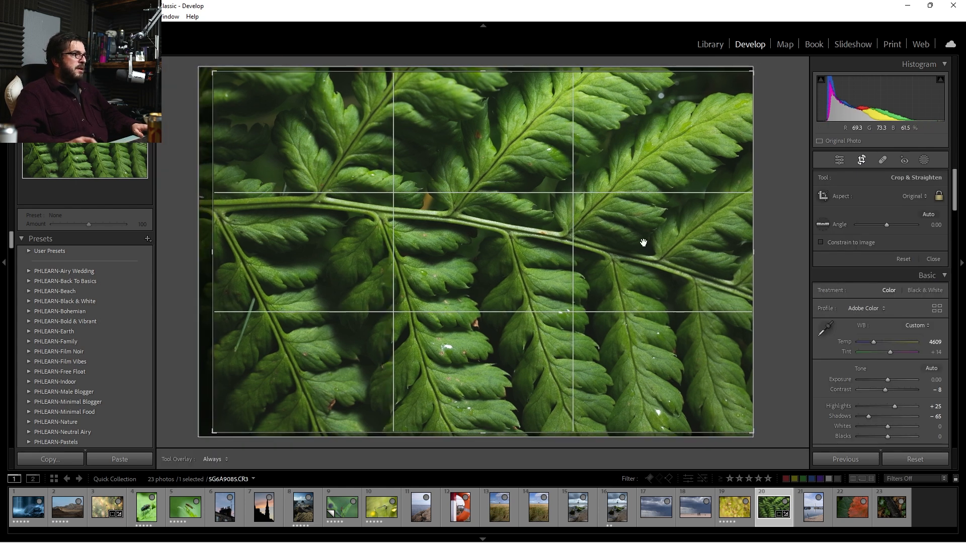
{"action": "mouse_move", "coordinate": [754, 256]}
{"action": "left_mouse_down"}
{"action": "mouse_move", "coordinate": [734, 254]}
{"action": "mouse_move", "coordinate": [761, 270]}
{"action": "mouse_move", "coordinate": [744, 250]}
{"action": "left_mouse_up"}
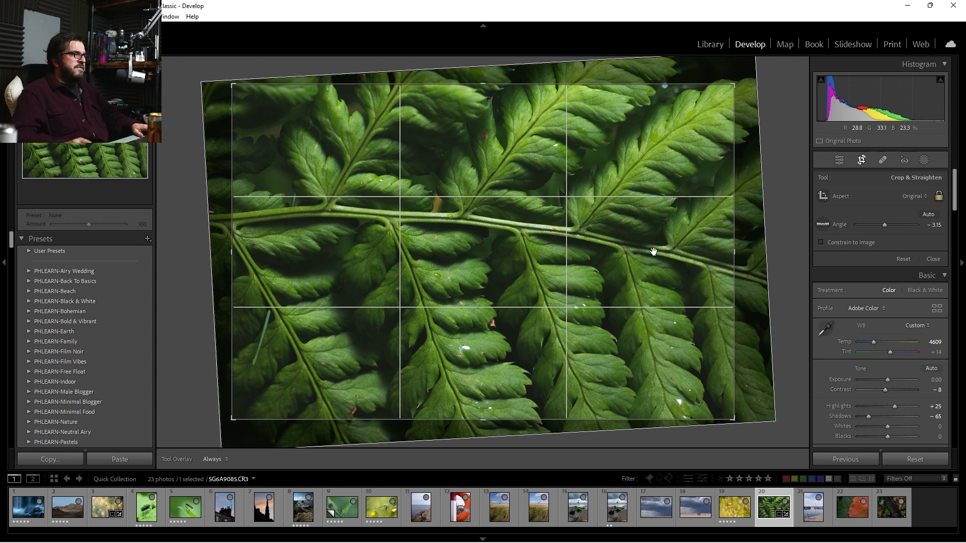
{"action": "key", "text": "Return"}
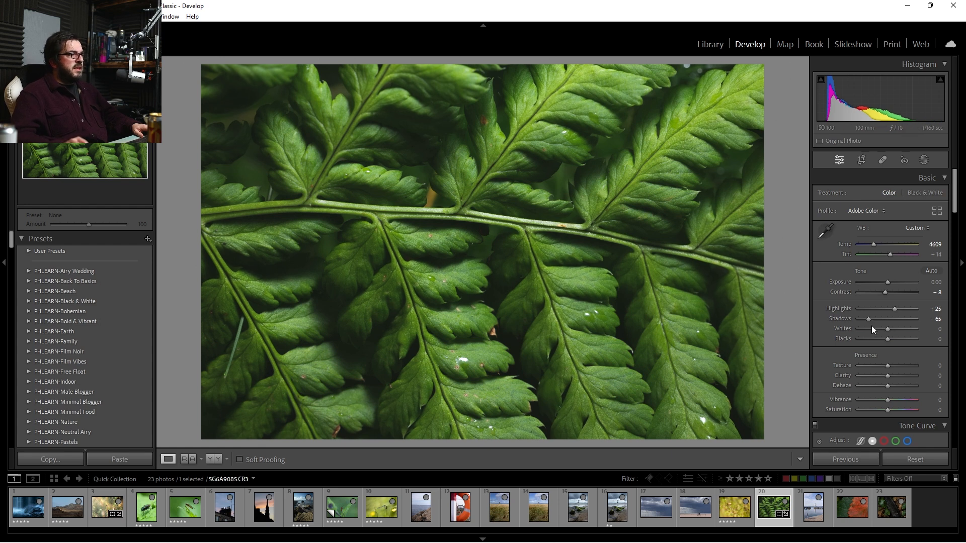
Color grade the shadows with a subtle blue, hue 207 and saturation 7
{"action": "scroll", "coordinate": [928, 369], "scroll_direction": "down", "scroll_amount": 5}
{"action": "scroll", "coordinate": [928, 369], "scroll_direction": "down", "scroll_amount": 3}
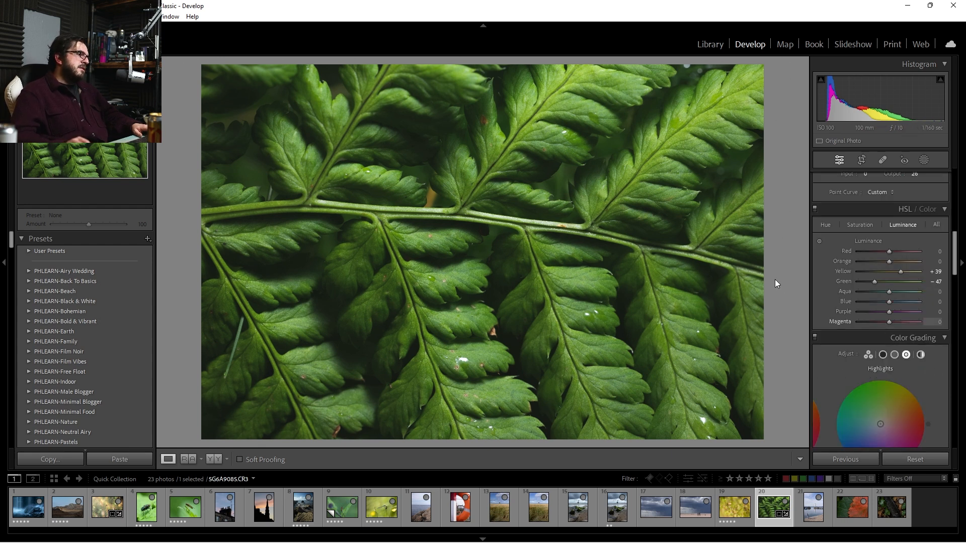
{"action": "left_click", "coordinate": [883, 355]}
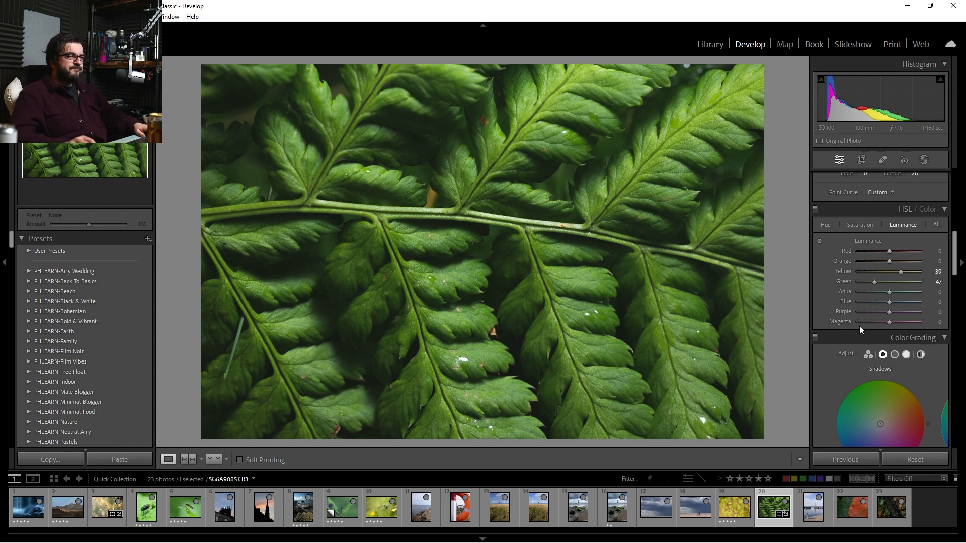
{"action": "scroll", "coordinate": [859, 326], "scroll_direction": "down", "scroll_amount": 3}
{"action": "left_click_drag", "start_coordinate": [876, 348], "coordinate": [878, 348]}
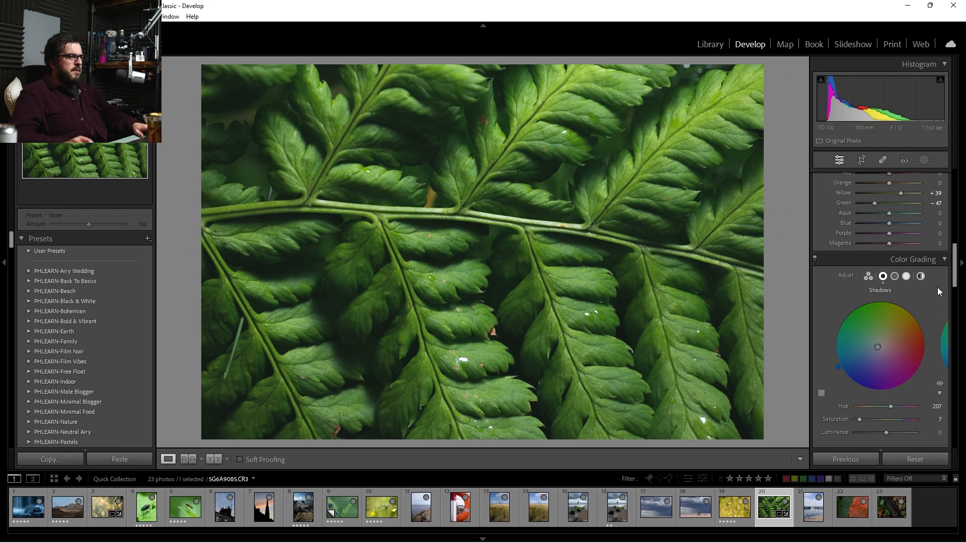
Color grade the highlights with a warm yellow, hue 47 and saturation 11
{"action": "left_click", "coordinate": [906, 276]}
{"action": "mouse_move", "coordinate": [900, 336]}
{"action": "left_mouse_down"}
{"action": "mouse_move", "coordinate": [885, 344]}
{"action": "mouse_move", "coordinate": [900, 335]}
{"action": "mouse_move", "coordinate": [885, 322]}
{"action": "mouse_move", "coordinate": [902, 341]}
{"action": "mouse_move", "coordinate": [890, 324]}
{"action": "mouse_move", "coordinate": [857, 346]}
{"action": "mouse_move", "coordinate": [878, 325]}
{"action": "mouse_move", "coordinate": [892, 357]}
{"action": "left_mouse_up"}
{"action": "mouse_move", "coordinate": [922, 322]}
{"action": "left_mouse_down"}
{"action": "mouse_move", "coordinate": [887, 298]}
{"action": "mouse_move", "coordinate": [865, 301]}
{"action": "mouse_move", "coordinate": [838, 343]}
{"action": "mouse_move", "coordinate": [856, 383]}
{"action": "mouse_move", "coordinate": [901, 385]}
{"action": "mouse_move", "coordinate": [924, 365]}
{"action": "mouse_move", "coordinate": [921, 329]}
{"action": "mouse_move", "coordinate": [878, 299]}
{"action": "left_mouse_up"}
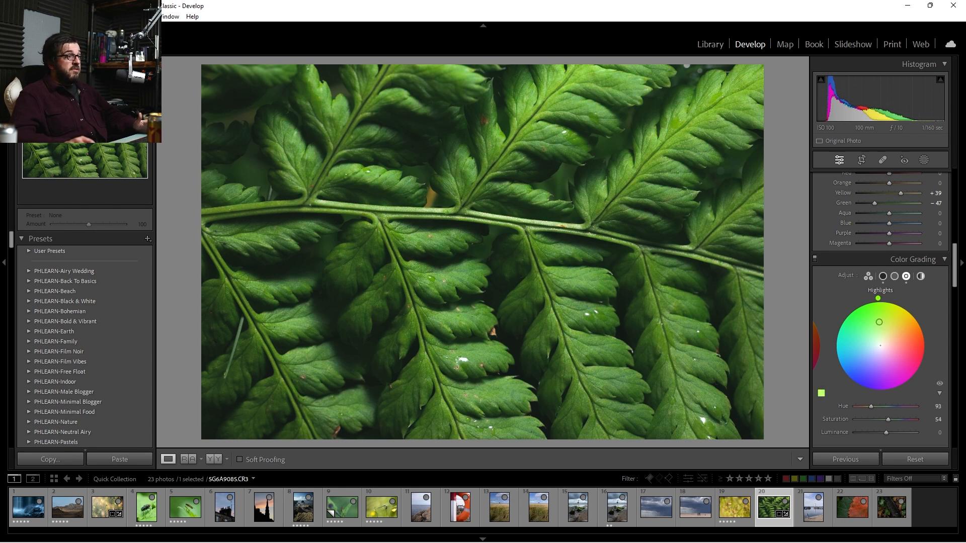
{"action": "left_click_drag", "start_coordinate": [878, 298], "coordinate": [887, 339]}
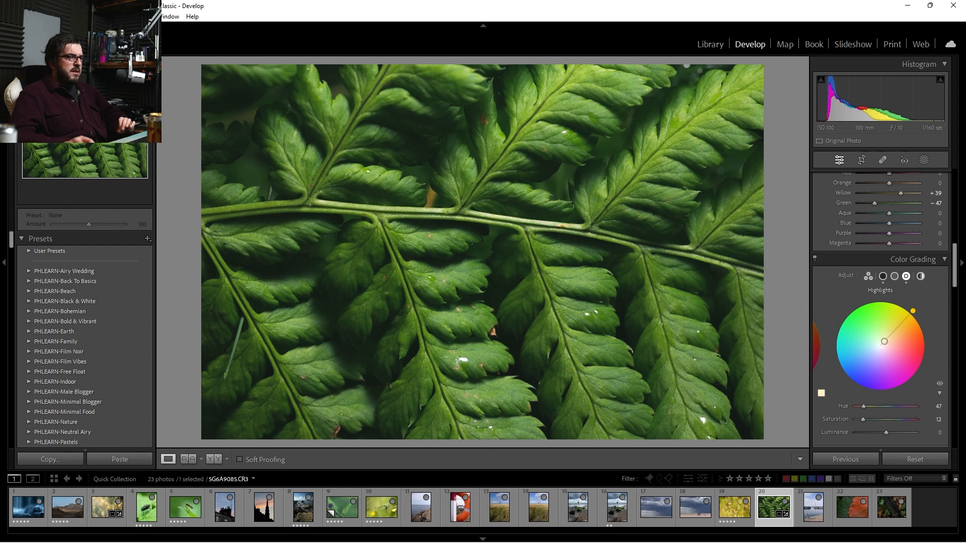
Compare the fern with the color grading switched off and on
{"action": "left_click", "coordinate": [815, 258]}
{"action": "left_click", "coordinate": [814, 259]}
{"action": "left_click", "coordinate": [815, 259]}
{"action": "left_click", "coordinate": [814, 259]}
{"action": "left_click", "coordinate": [815, 259]}
{"action": "left_click", "coordinate": [815, 259]}
{"action": "left_click", "coordinate": [814, 258]}
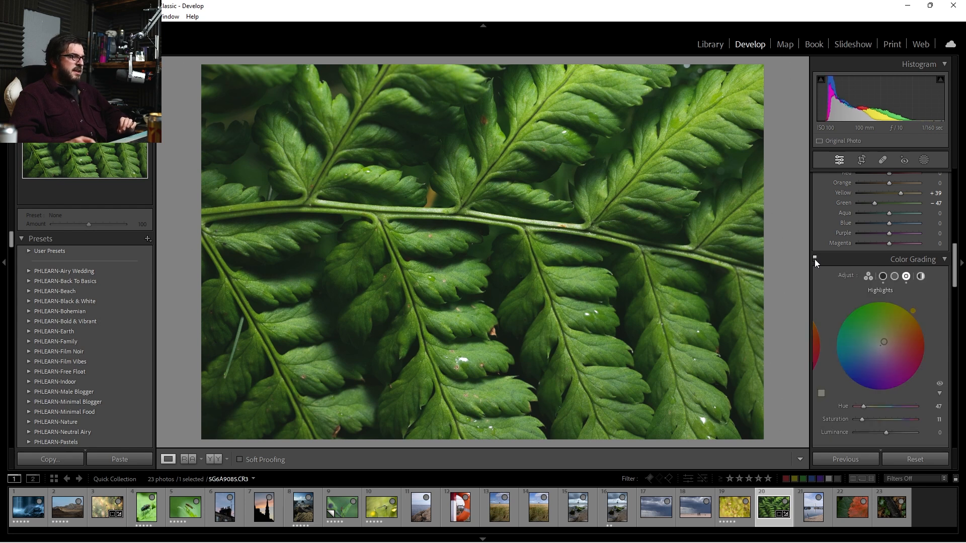
Try shifting the Blue Primary hue in Calibration and reset it
{"action": "scroll", "coordinate": [867, 324], "scroll_direction": "down", "scroll_amount": 5}
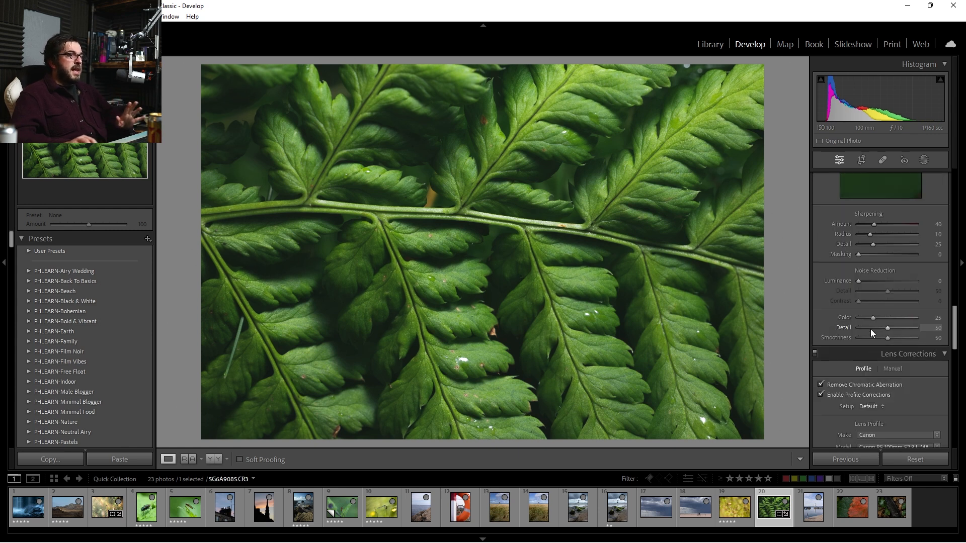
{"action": "scroll", "coordinate": [867, 303], "scroll_direction": "down", "scroll_amount": 3}
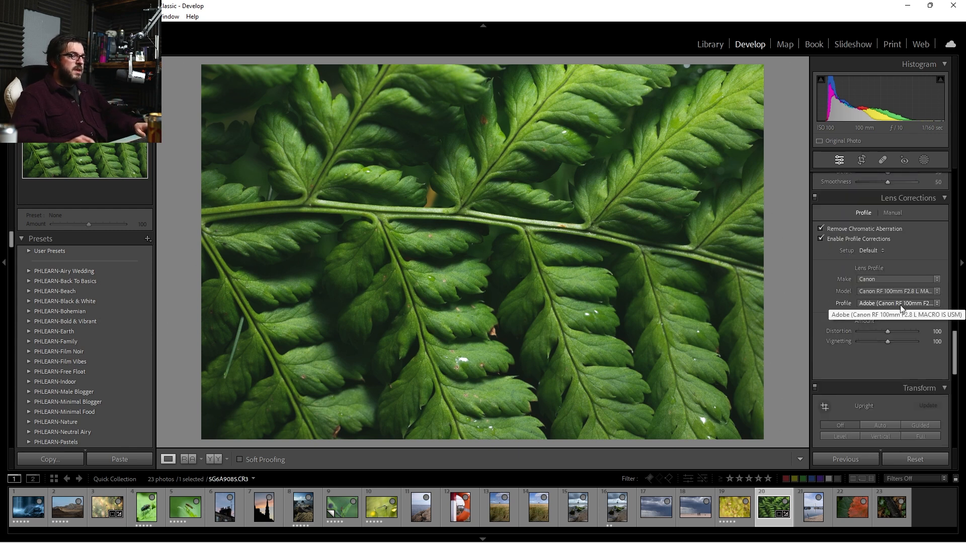
{"action": "left_click_drag", "start_coordinate": [955, 352], "coordinate": [955, 426]}
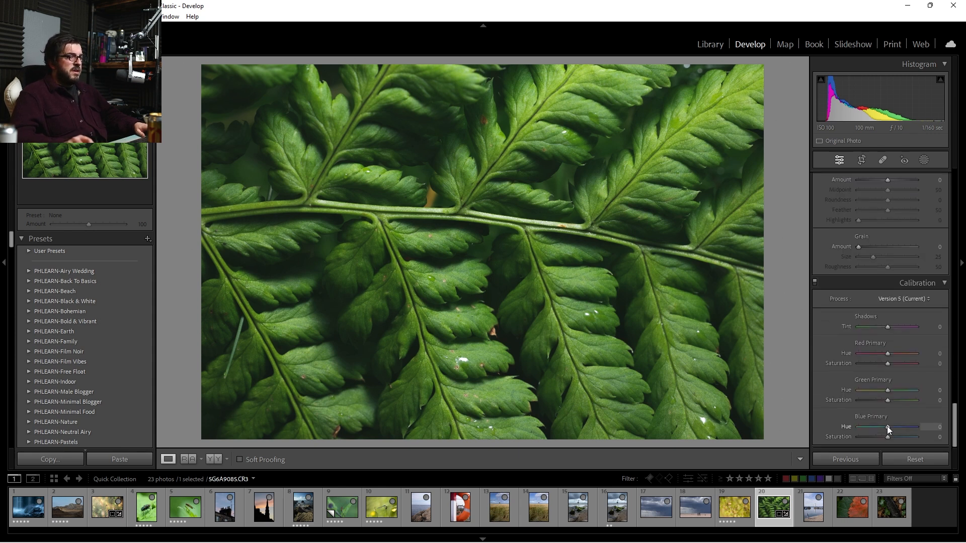
{"action": "mouse_move", "coordinate": [886, 426]}
{"action": "left_mouse_down"}
{"action": "mouse_move", "coordinate": [868, 427]}
{"action": "mouse_move", "coordinate": [887, 433]}
{"action": "left_mouse_up"}
{"action": "double_click", "coordinate": [867, 427]}
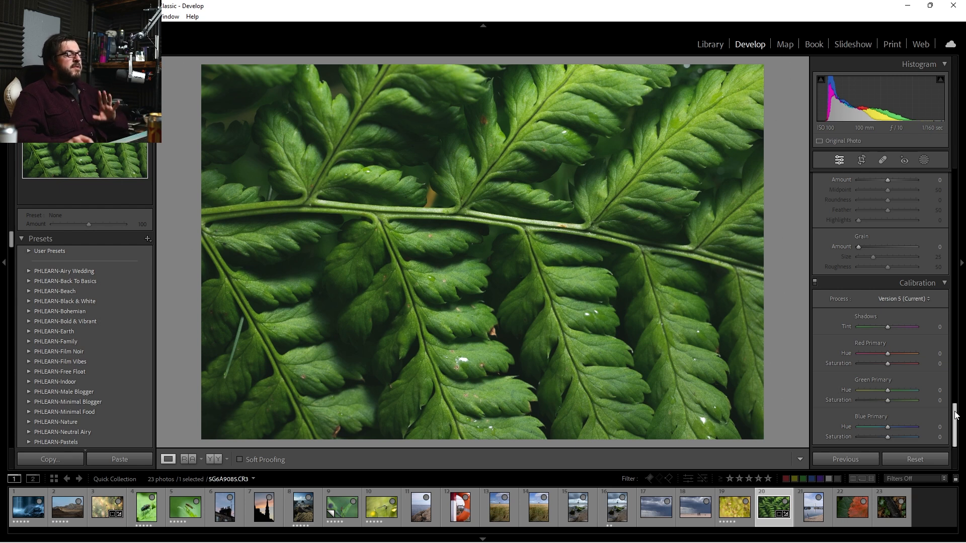
Inspect the fern's leaf detail up close and compare the edited photo with its unedited version
{"action": "left_click_drag", "start_coordinate": [956, 415], "coordinate": [956, 411]}
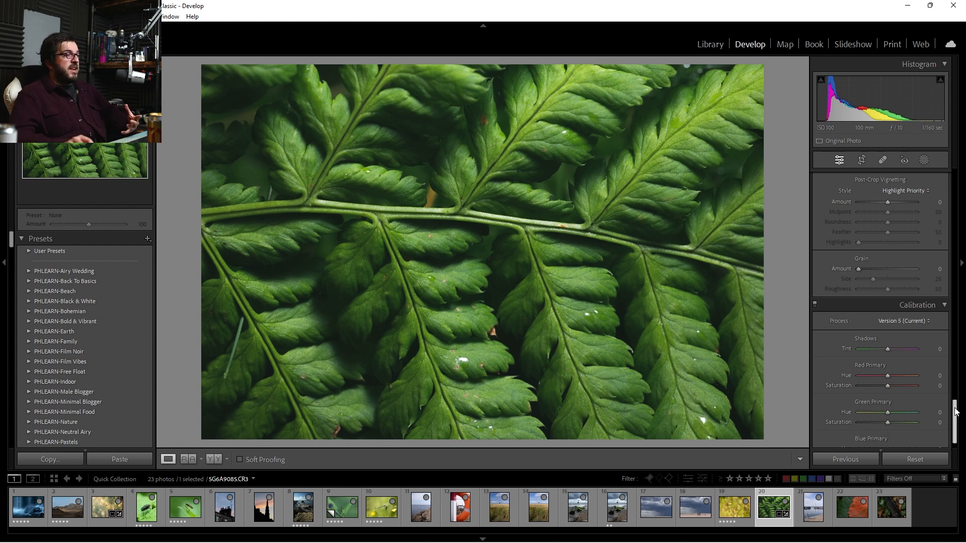
{"action": "left_click_drag", "start_coordinate": [956, 411], "coordinate": [956, 388]}
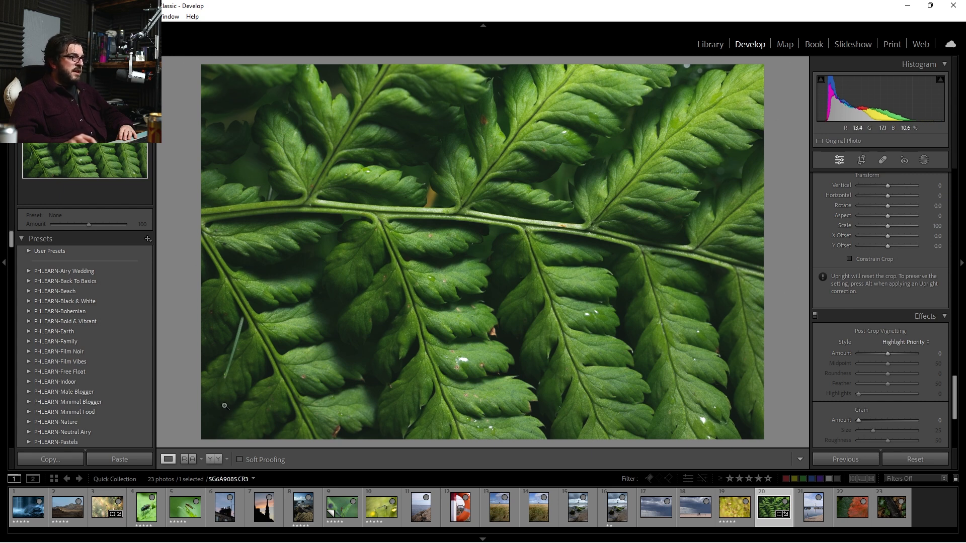
{"action": "left_click", "coordinate": [451, 366]}
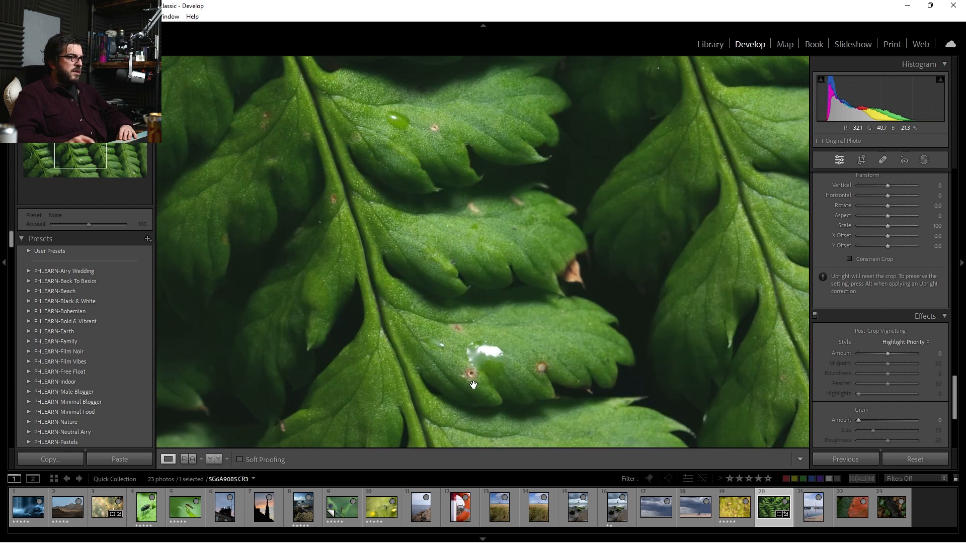
{"action": "left_click", "coordinate": [486, 370]}
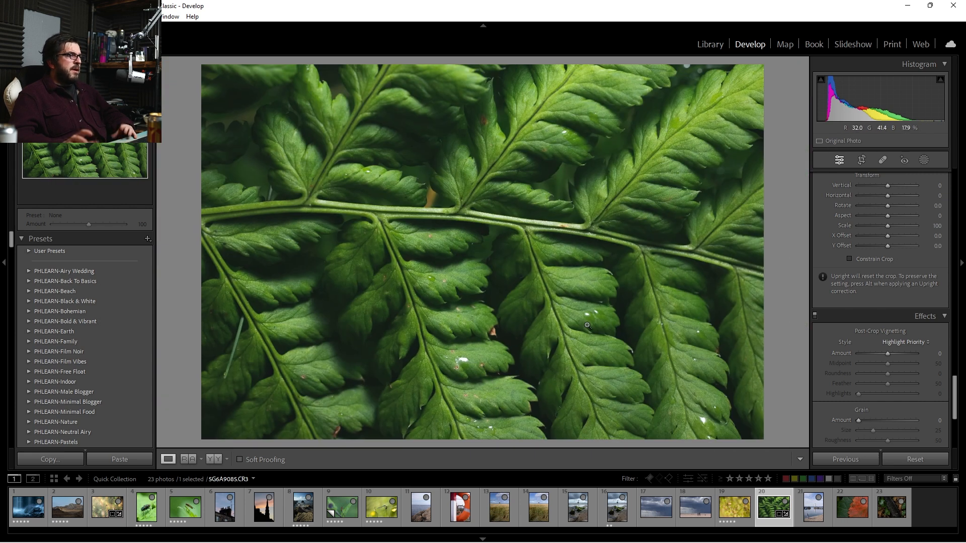
{"action": "key", "text": "backslash"}
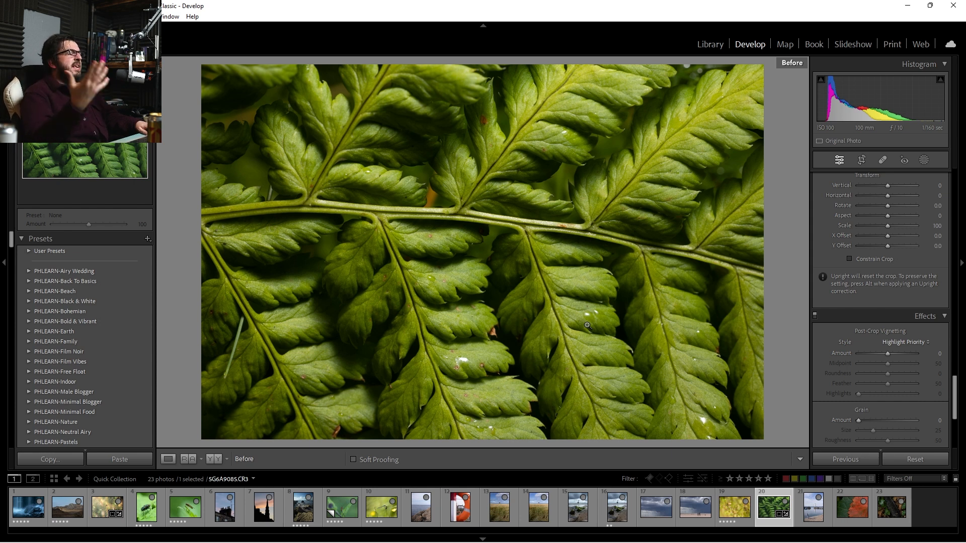
{"action": "key", "text": "backslash"}
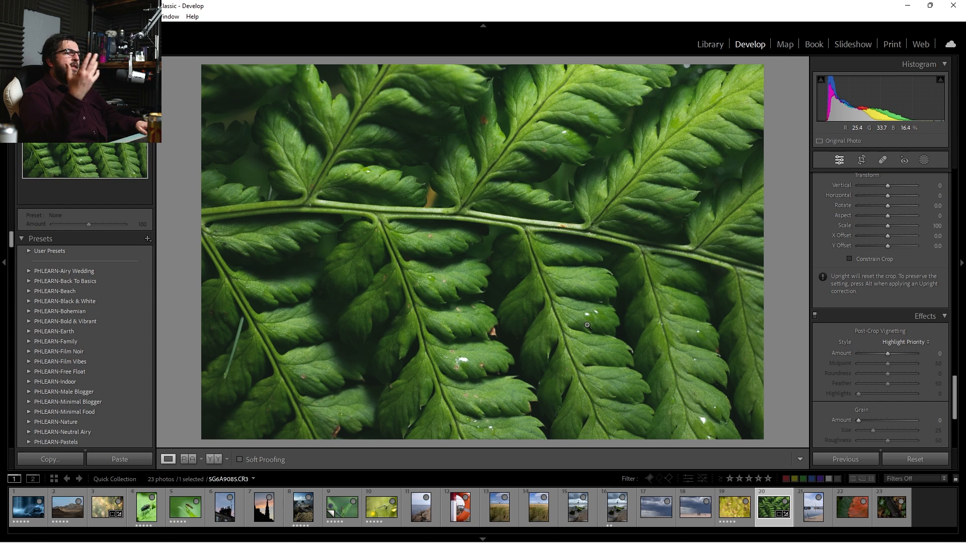
{"action": "key", "text": "backslash"}
{"action": "key", "text": "backslash"}
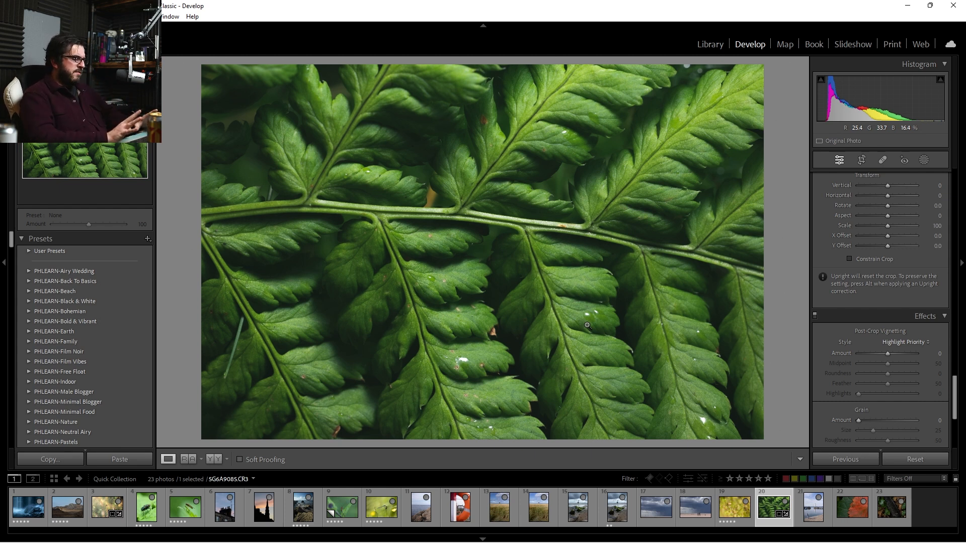
{"action": "key", "text": "backslash"}
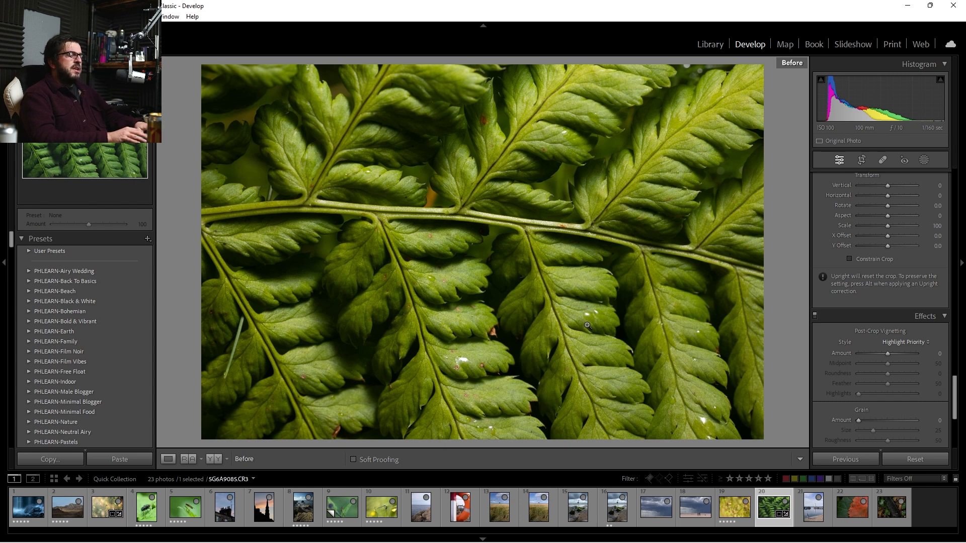
{"action": "key", "text": "backslash"}
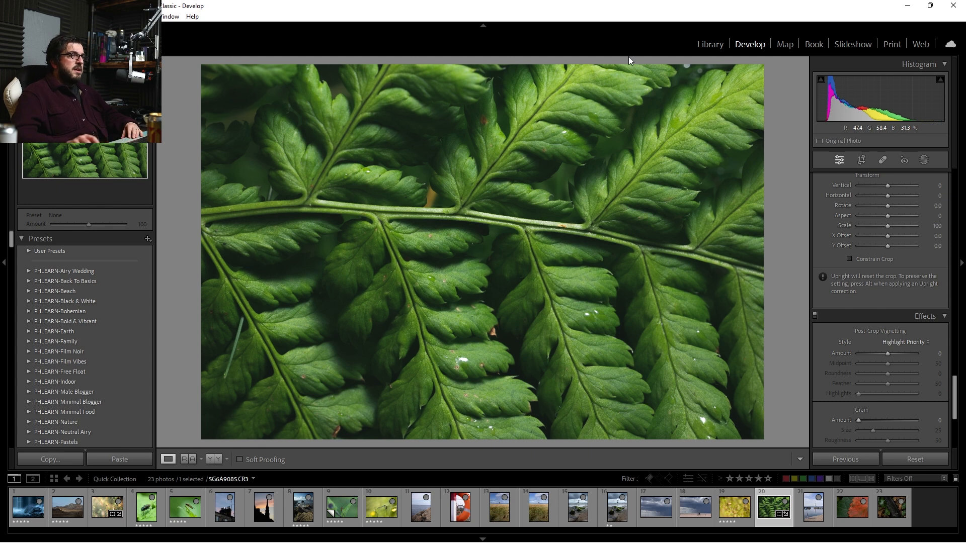
Open the red and green leaf photo and set exposure to +0.30, temperature to 4522 and highlights to -58
{"action": "left_click", "coordinate": [848, 510]}
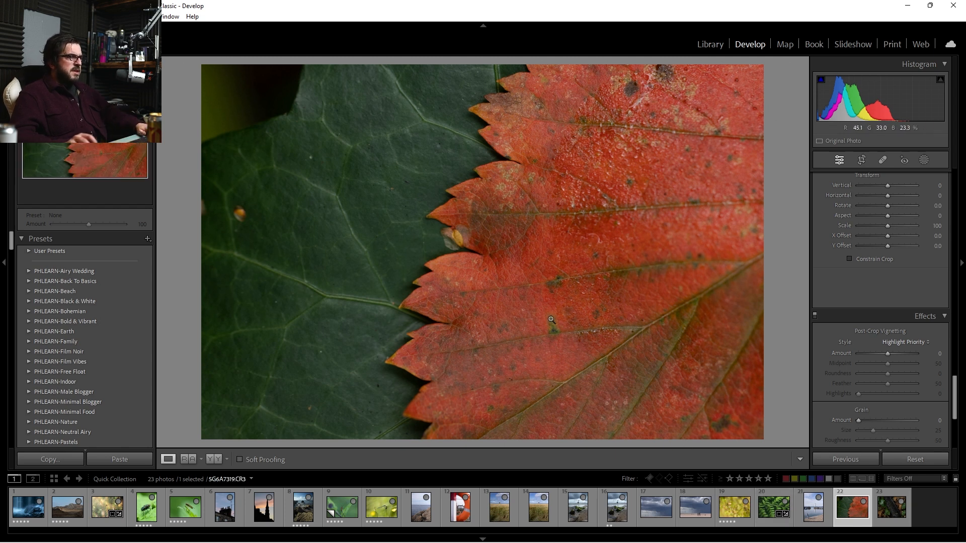
{"action": "scroll", "coordinate": [870, 246], "scroll_direction": "up", "scroll_amount": 10}
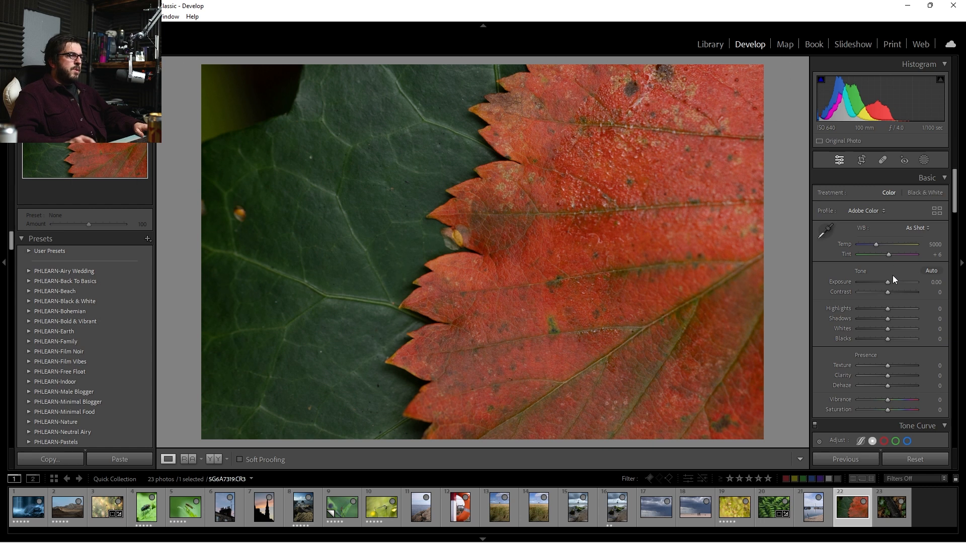
{"action": "left_click_drag", "start_coordinate": [889, 282], "coordinate": [890, 279]}
{"action": "left_click_drag", "start_coordinate": [876, 245], "coordinate": [873, 247]}
{"action": "mouse_move", "coordinate": [885, 308]}
{"action": "left_mouse_down"}
{"action": "mouse_move", "coordinate": [855, 310]}
{"action": "mouse_move", "coordinate": [873, 311]}
{"action": "left_mouse_up"}
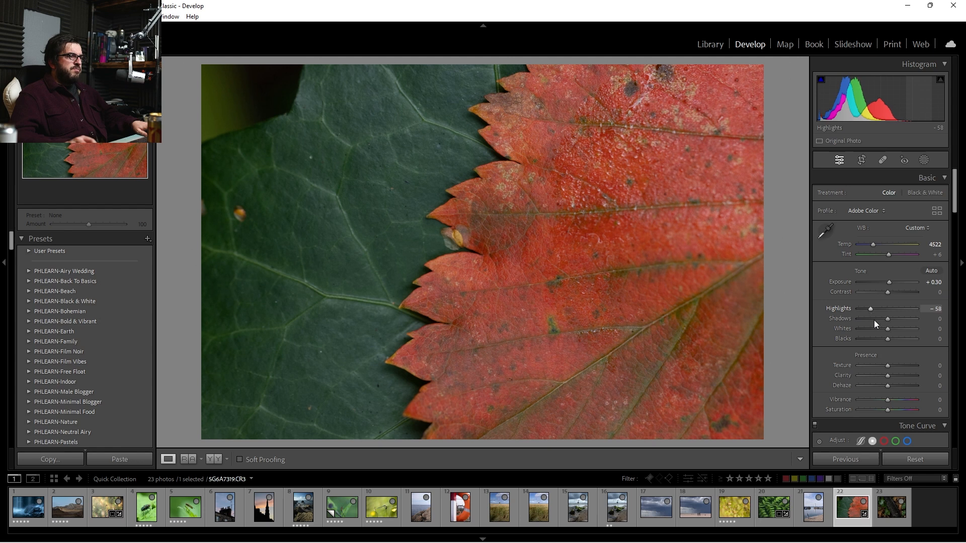
Shift the HSL hue of the yellows to -39 and the oranges to -21
{"action": "scroll", "coordinate": [899, 358], "scroll_direction": "down", "scroll_amount": 8}
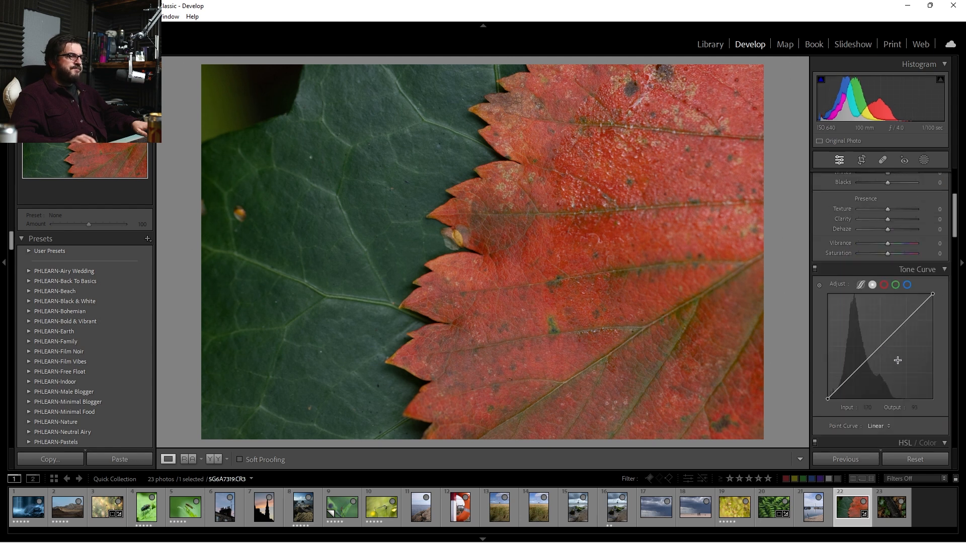
{"action": "left_click", "coordinate": [825, 303]}
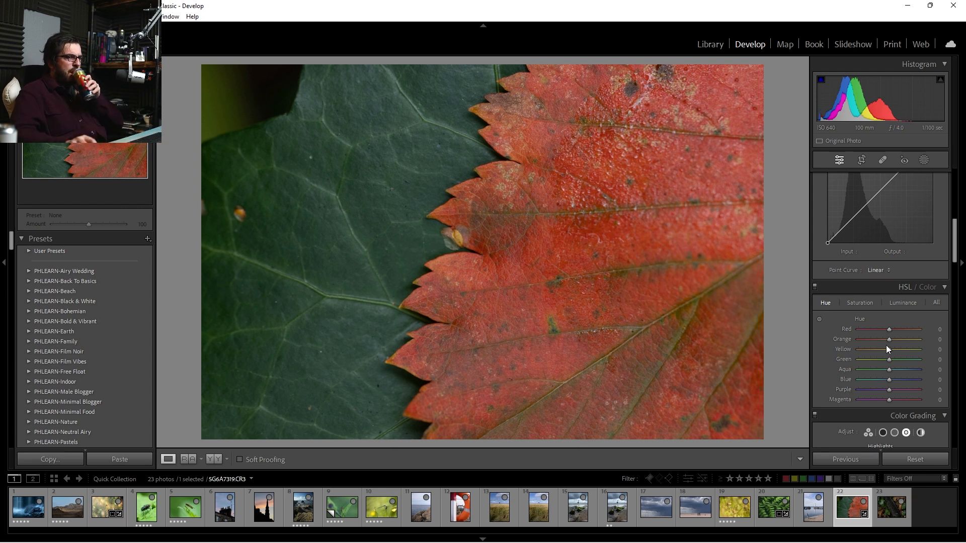
{"action": "mouse_move", "coordinate": [890, 348]}
{"action": "left_mouse_down"}
{"action": "mouse_move", "coordinate": [877, 352]}
{"action": "mouse_move", "coordinate": [899, 360]}
{"action": "mouse_move", "coordinate": [879, 365]}
{"action": "left_mouse_up"}
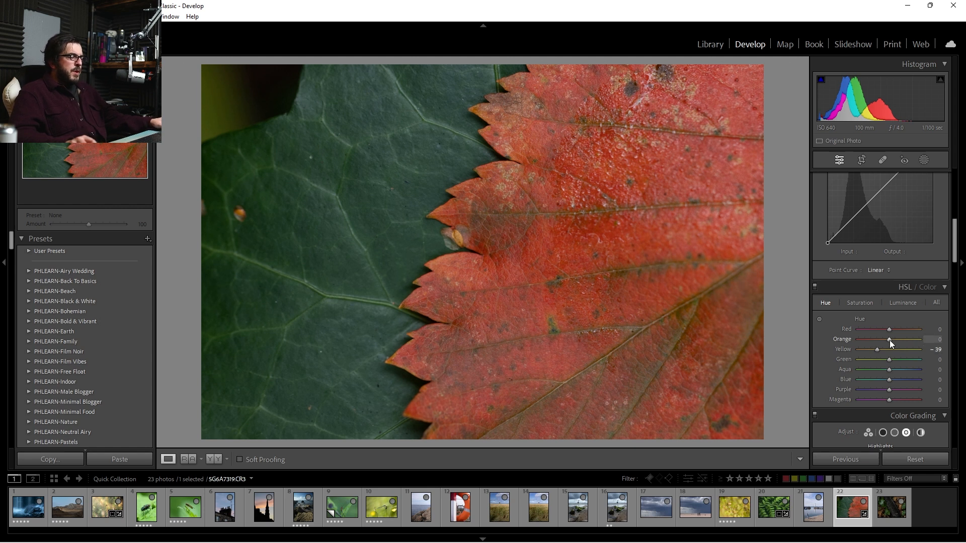
{"action": "left_click_drag", "start_coordinate": [889, 339], "coordinate": [884, 341]}
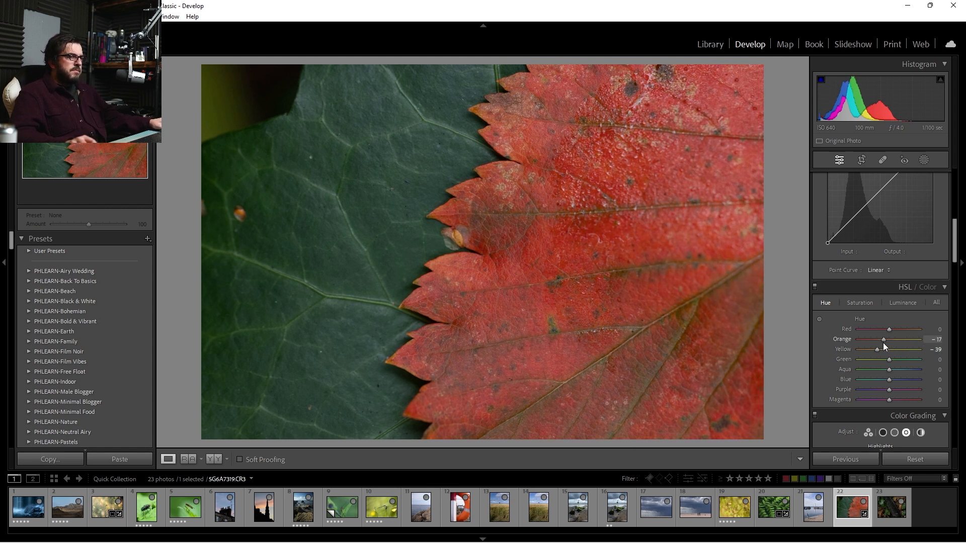
{"action": "left_click_drag", "start_coordinate": [884, 344], "coordinate": [892, 343]}
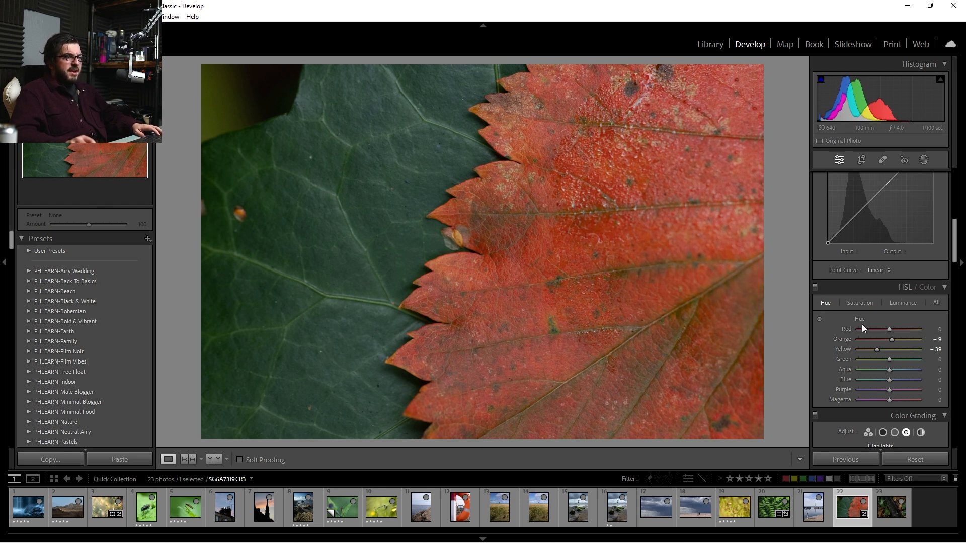
{"action": "left_click_drag", "start_coordinate": [892, 340], "coordinate": [883, 340]}
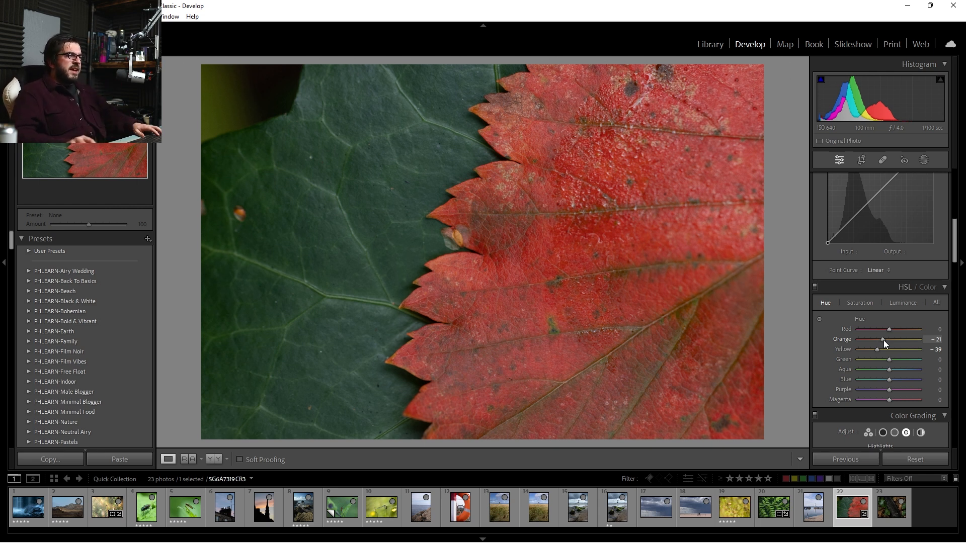
{"action": "mouse_move", "coordinate": [884, 341]}
{"action": "left_mouse_down"}
{"action": "mouse_move", "coordinate": [875, 341]}
{"action": "mouse_move", "coordinate": [884, 340]}
{"action": "left_mouse_up"}
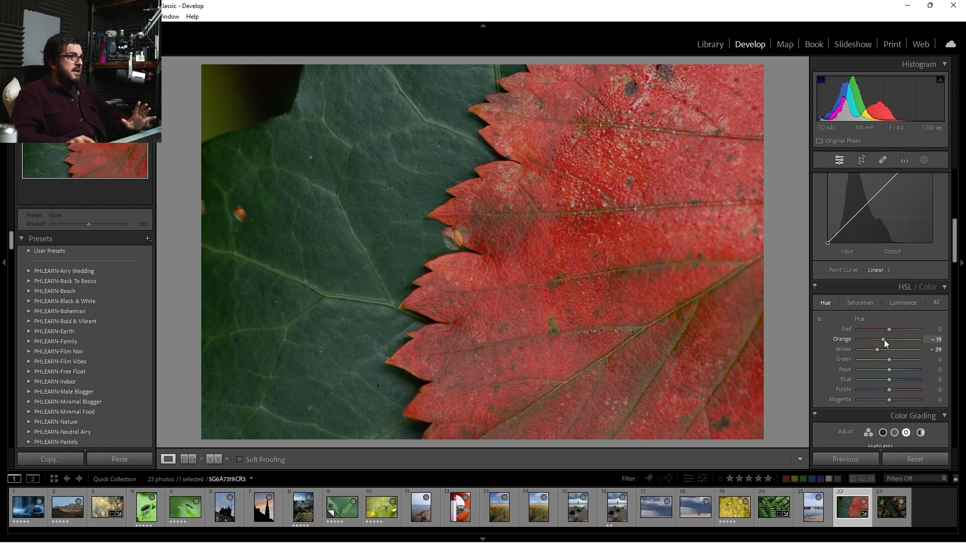
Brighten the leaves with HSL luminance, setting orange to +24 and green to +62
{"action": "left_click", "coordinate": [907, 304]}
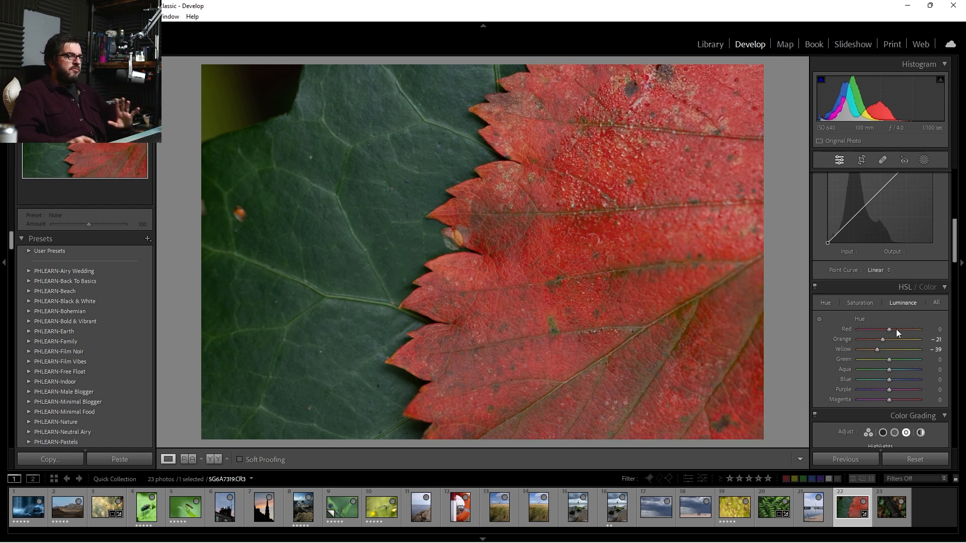
{"action": "left_click_drag", "start_coordinate": [889, 339], "coordinate": [917, 364]}
{"action": "left_click_drag", "start_coordinate": [861, 375], "coordinate": [908, 376]}
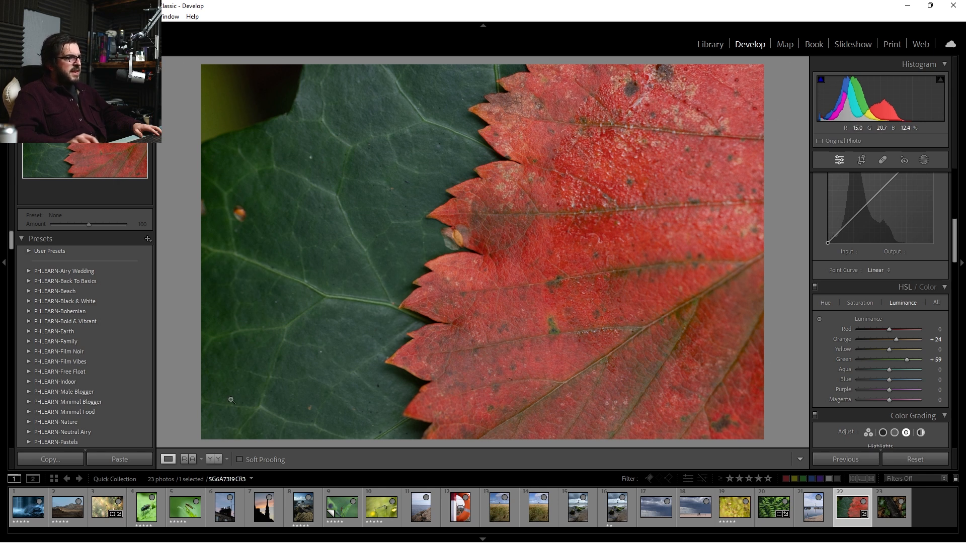
{"action": "left_click_drag", "start_coordinate": [907, 360], "coordinate": [909, 380]}
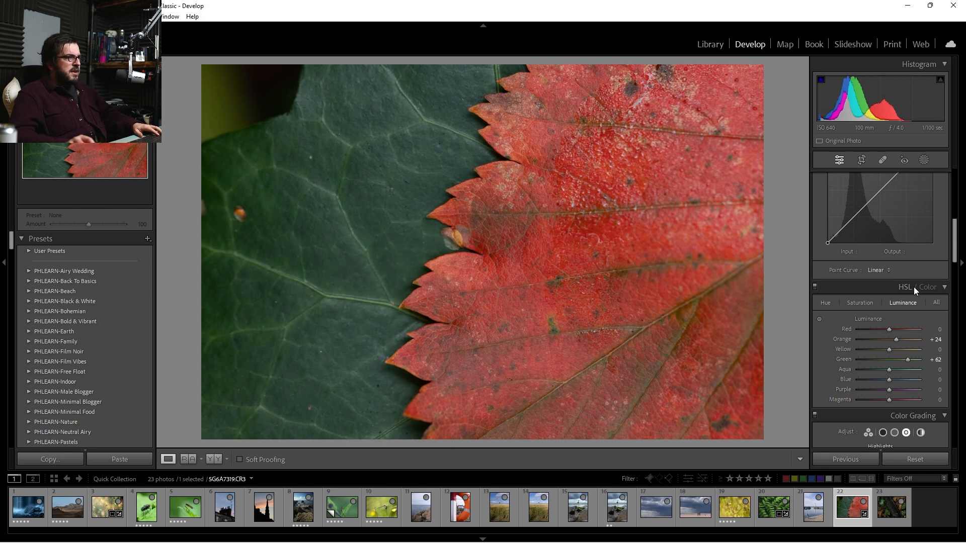
Adjust the green leaf's HSL hue, setting aqua to -59 and blue to +6
{"action": "left_click", "coordinate": [828, 303]}
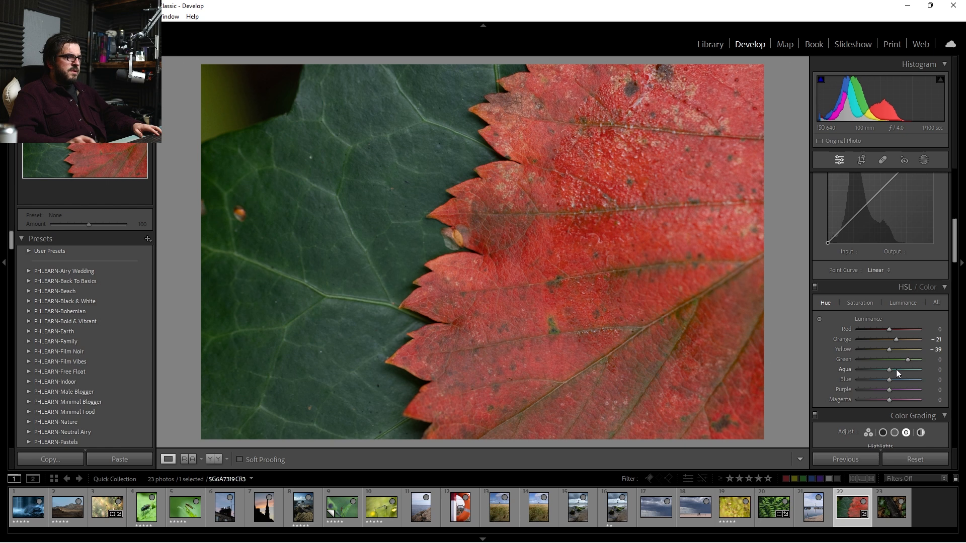
{"action": "left_click_drag", "start_coordinate": [886, 358], "coordinate": [890, 381]}
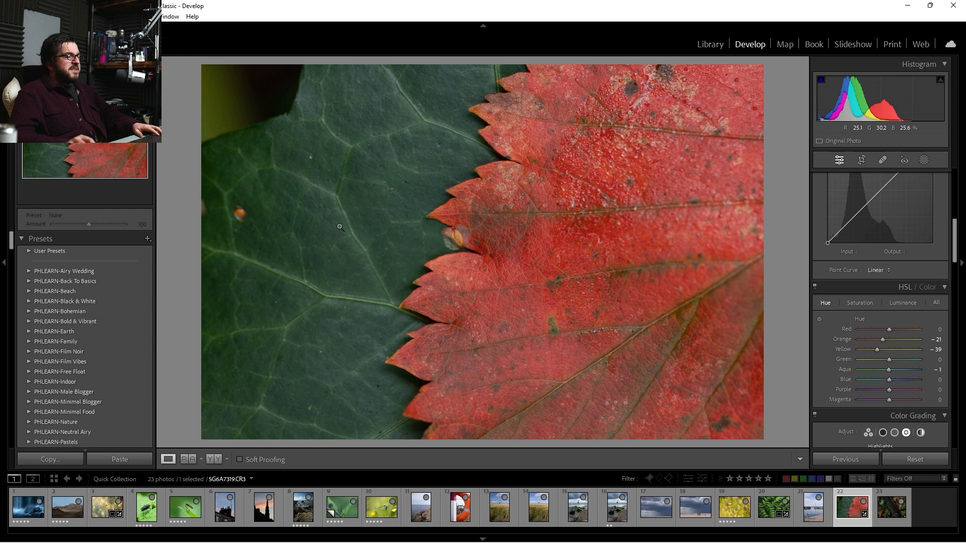
{"action": "left_click_drag", "start_coordinate": [886, 369], "coordinate": [874, 375]}
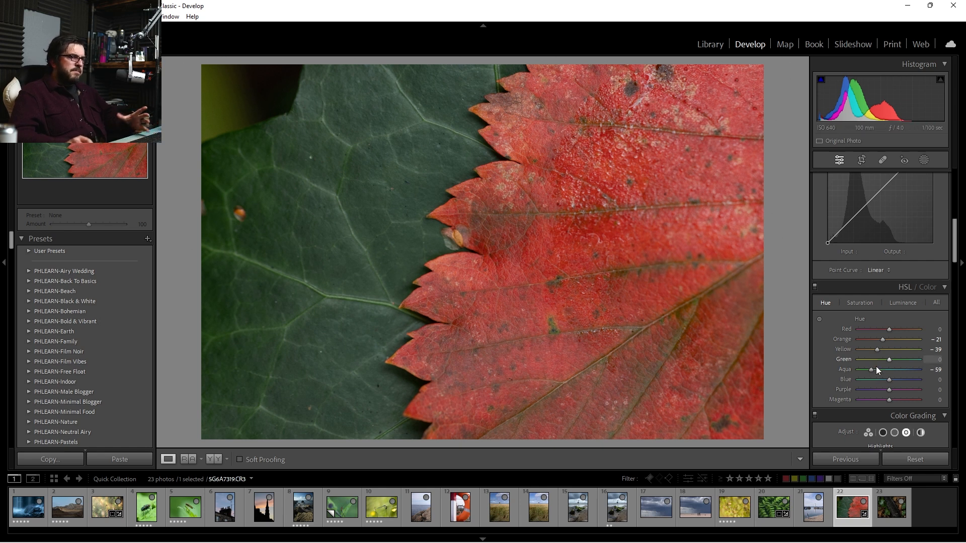
{"action": "left_click_drag", "start_coordinate": [875, 380], "coordinate": [893, 382]}
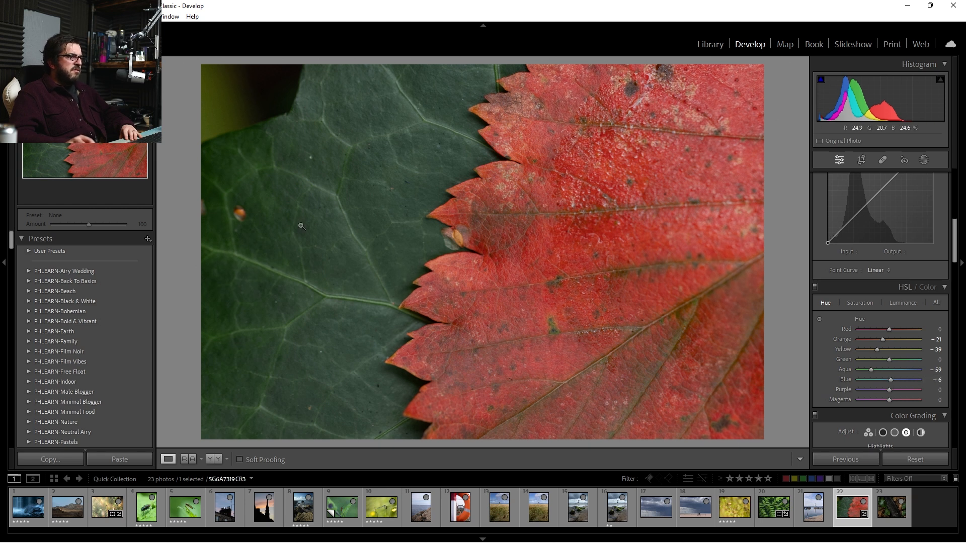
Raise shadows to +11 and darken the red leaf's lower-right area with a linear gradient mask at exposure -1.02
{"action": "scroll", "coordinate": [875, 310], "scroll_direction": "up", "scroll_amount": 5}
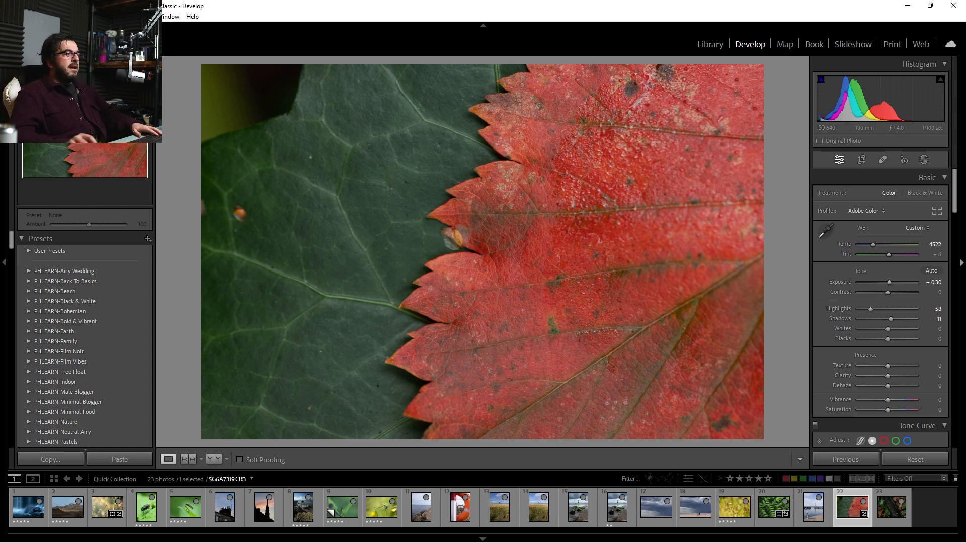
{"action": "left_click", "coordinate": [926, 161]}
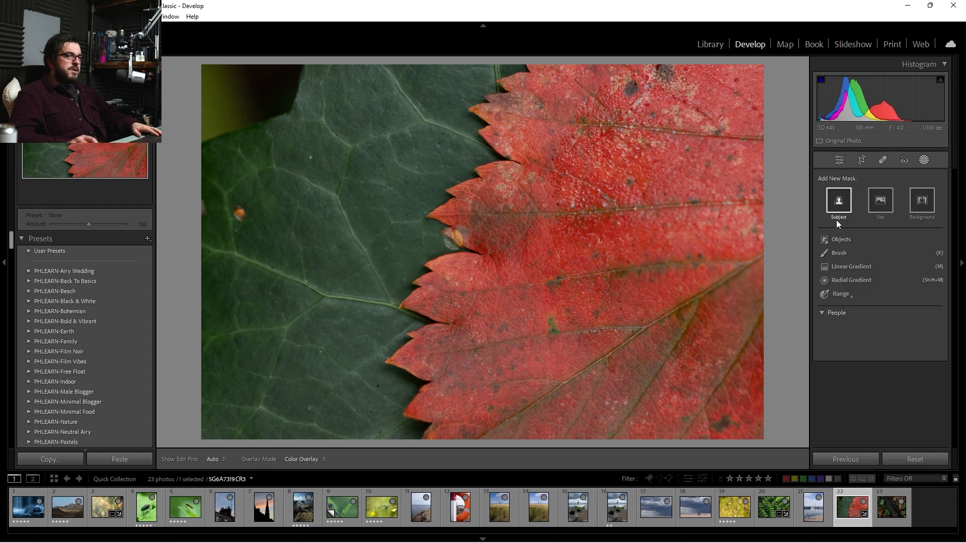
{"action": "left_click_drag", "start_coordinate": [794, 373], "coordinate": [482, 251]}
{"action": "left_click_drag", "start_coordinate": [885, 258], "coordinate": [877, 258]}
Add a second linear gradient mask from the photo's left edge over the green leaf, with exposure -0.43
{"action": "left_click", "coordinate": [717, 80]}
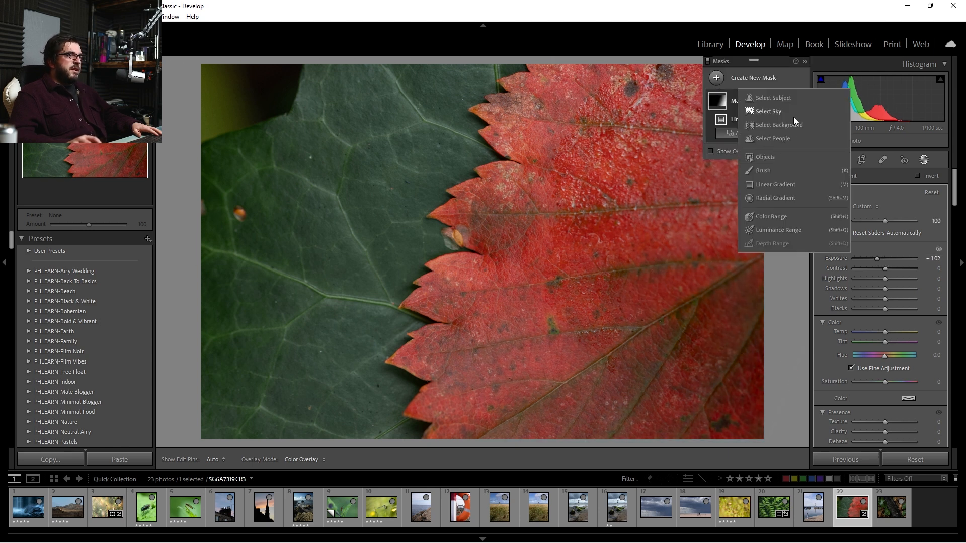
{"action": "left_click", "coordinate": [787, 183]}
{"action": "left_click_drag", "start_coordinate": [183, 241], "coordinate": [445, 304]}
{"action": "left_click_drag", "start_coordinate": [887, 259], "coordinate": [883, 259]}
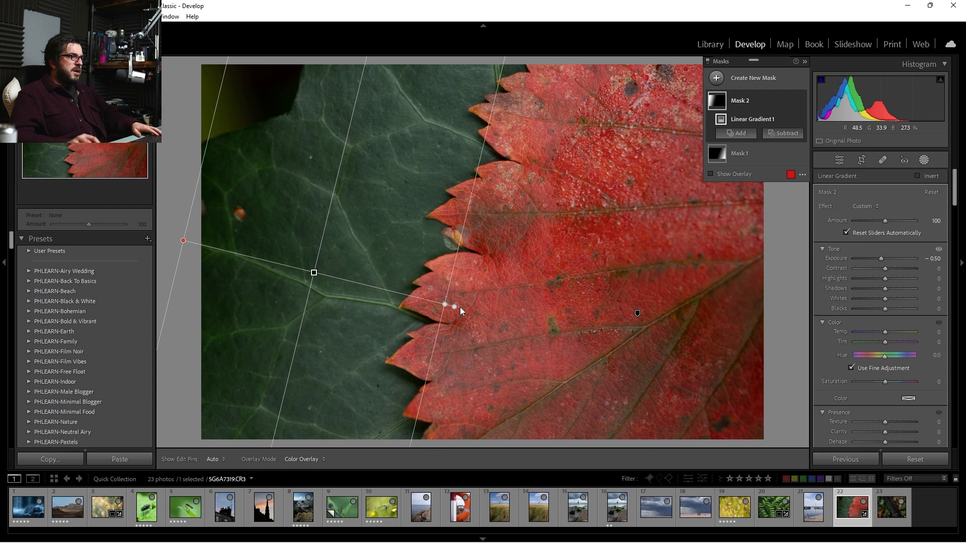
{"action": "left_click_drag", "start_coordinate": [561, 332], "coordinate": [307, 262]}
{"action": "left_click_drag", "start_coordinate": [882, 259], "coordinate": [880, 257]}
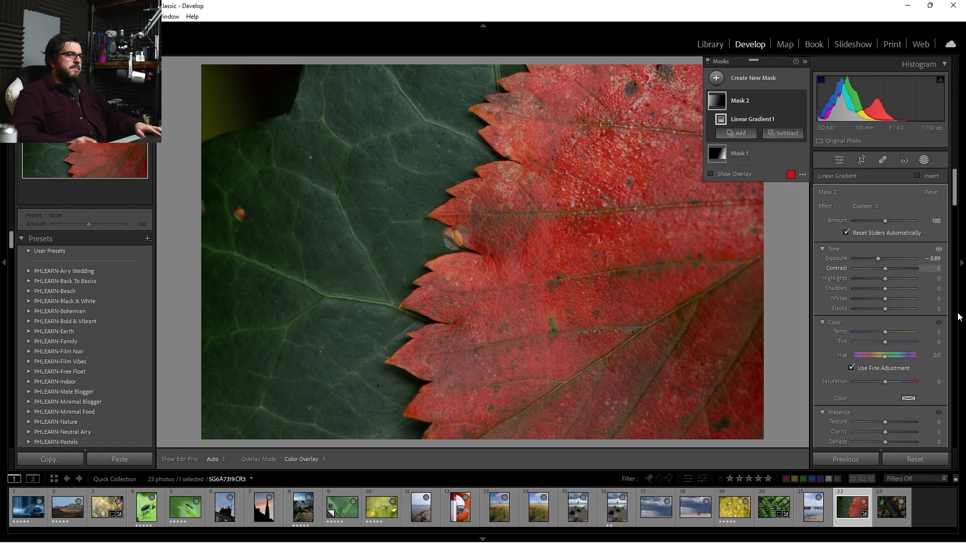
{"action": "left_click_drag", "start_coordinate": [883, 257], "coordinate": [885, 263]}
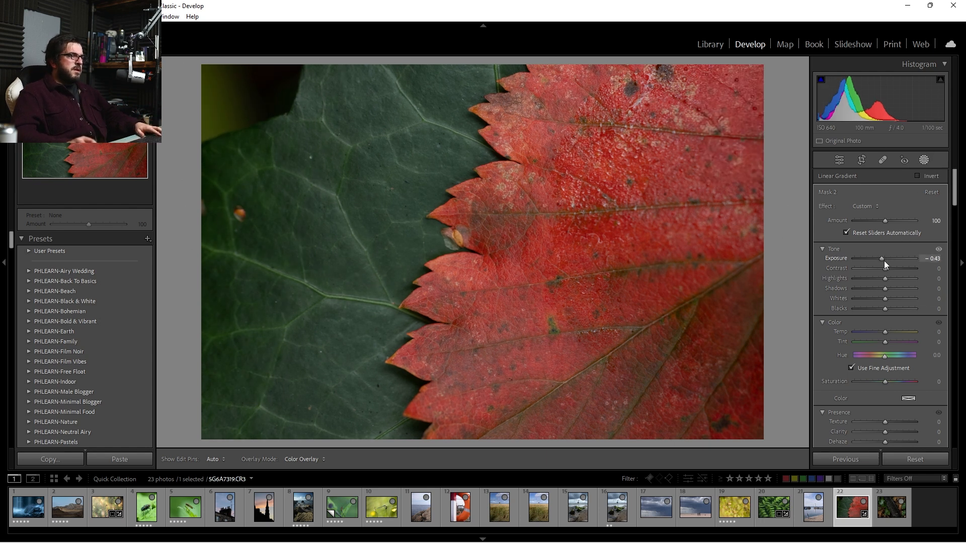
Add a large, slightly tilted radial gradient mask centred on the serrated edge where the two leaves meet
{"action": "left_click", "coordinate": [720, 79]}
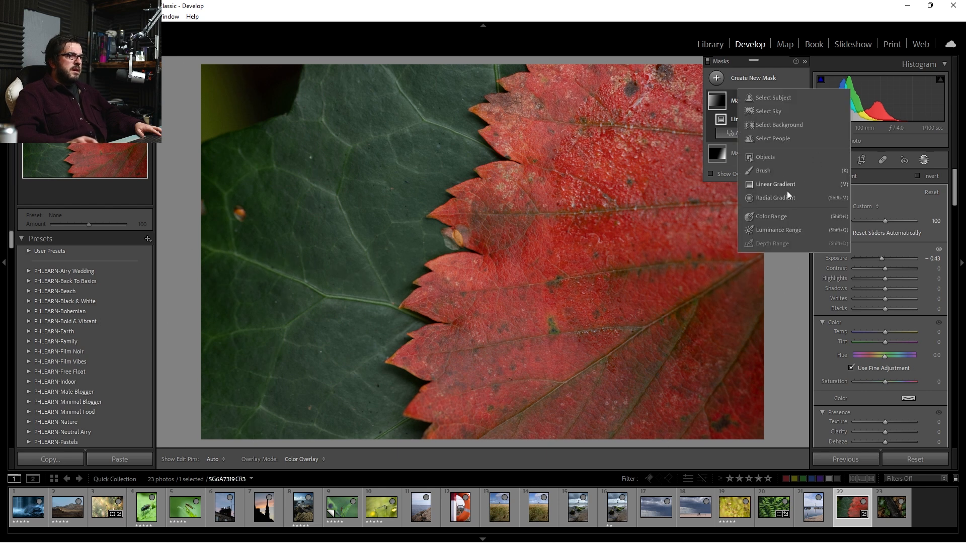
{"action": "left_click", "coordinate": [785, 198]}
{"action": "left_click_drag", "start_coordinate": [606, 542], "coordinate": [729, 542]}
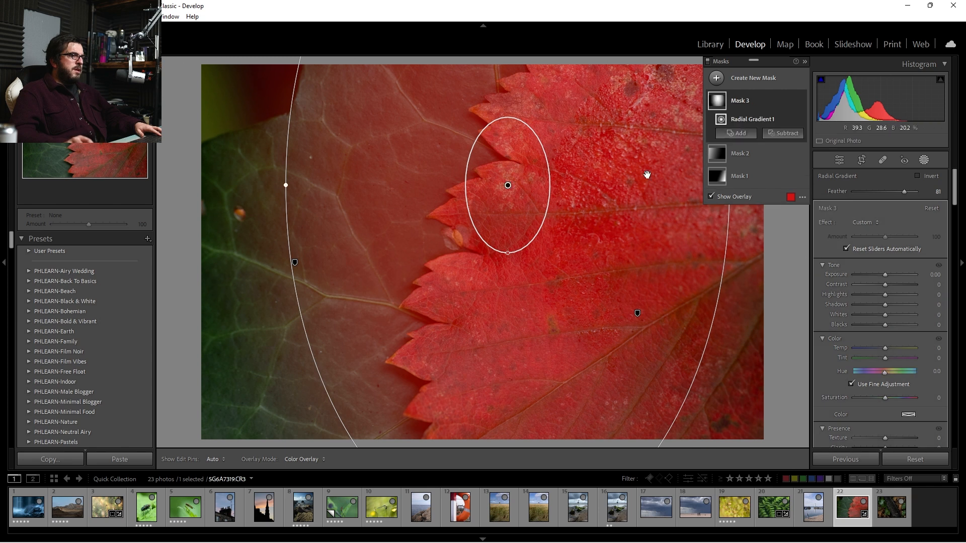
{"action": "left_click_drag", "start_coordinate": [723, 237], "coordinate": [715, 283]}
{"action": "left_click_drag", "start_coordinate": [511, 183], "coordinate": [462, 251]}
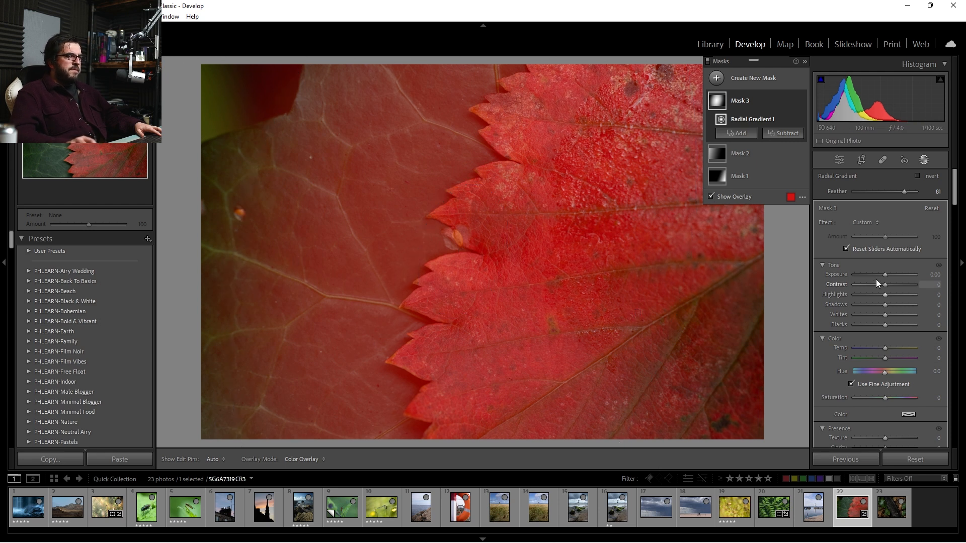
Set the radial gradient mask over the leaf edges to exposure 0.17, highlights 29 and clarity 27
{"action": "left_click_drag", "start_coordinate": [886, 275], "coordinate": [897, 298]}
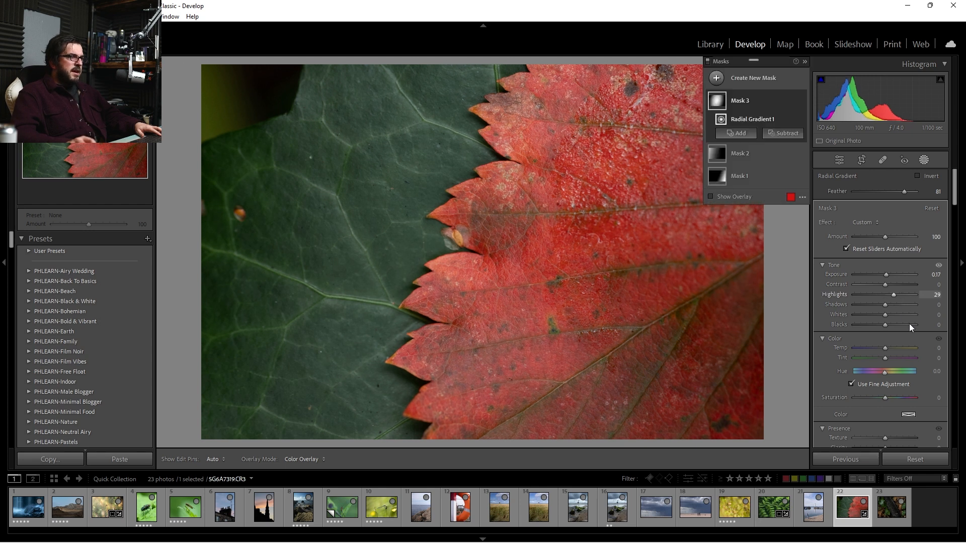
{"action": "scroll", "coordinate": [921, 363], "scroll_direction": "down", "scroll_amount": 2}
{"action": "left_click_drag", "start_coordinate": [885, 368], "coordinate": [919, 370]}
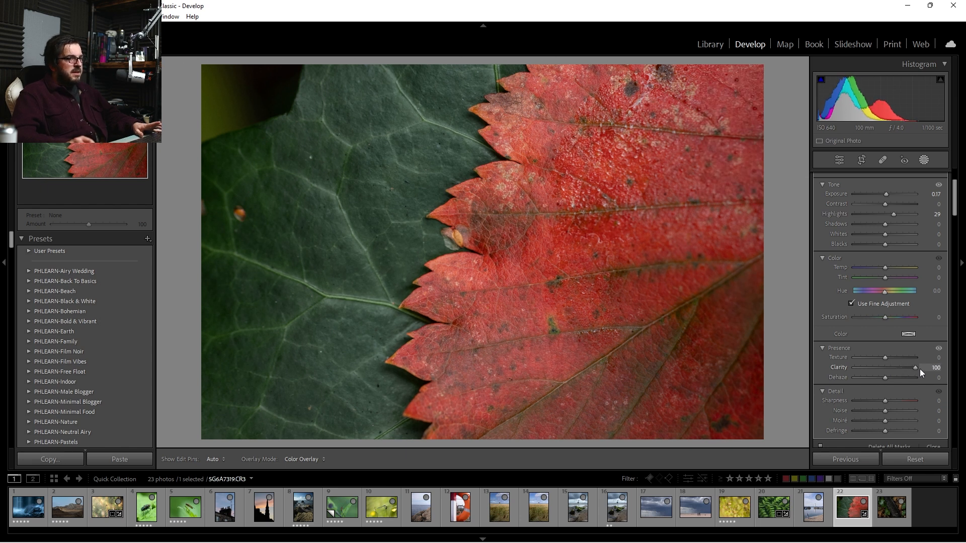
{"action": "left_click_drag", "start_coordinate": [918, 370], "coordinate": [895, 370]}
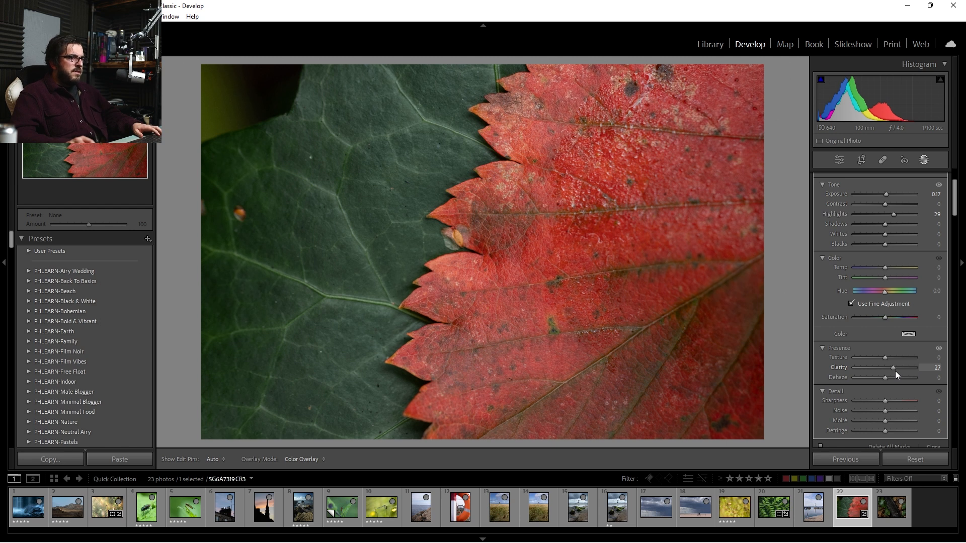
Compare the leaf edges with the radial mask's Presence adjustments switched off and on
{"action": "left_click", "coordinate": [939, 349]}
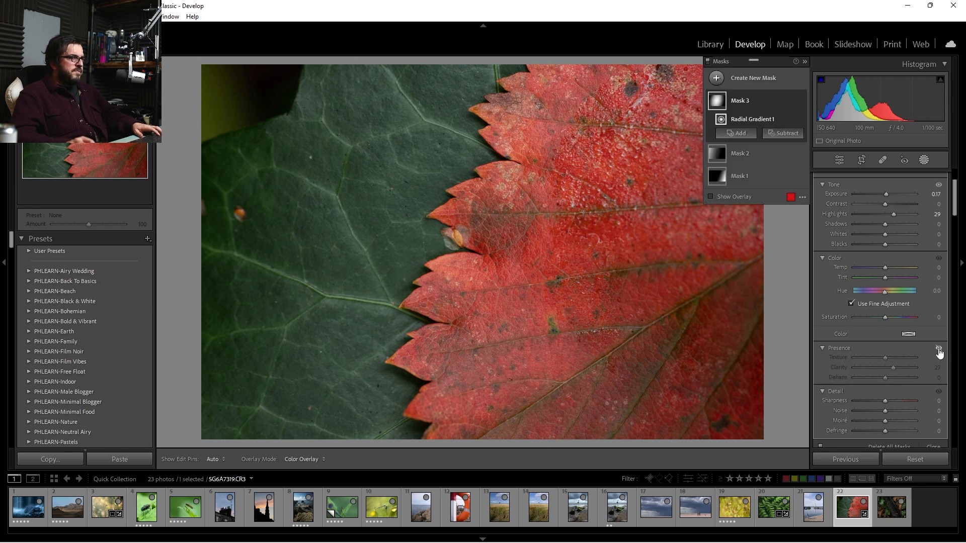
{"action": "left_click", "coordinate": [939, 349]}
{"action": "left_click", "coordinate": [939, 349]}
{"action": "left_click", "coordinate": [939, 350]}
{"action": "left_click", "coordinate": [939, 350]}
{"action": "left_click", "coordinate": [939, 349]}
{"action": "left_click", "coordinate": [939, 350]}
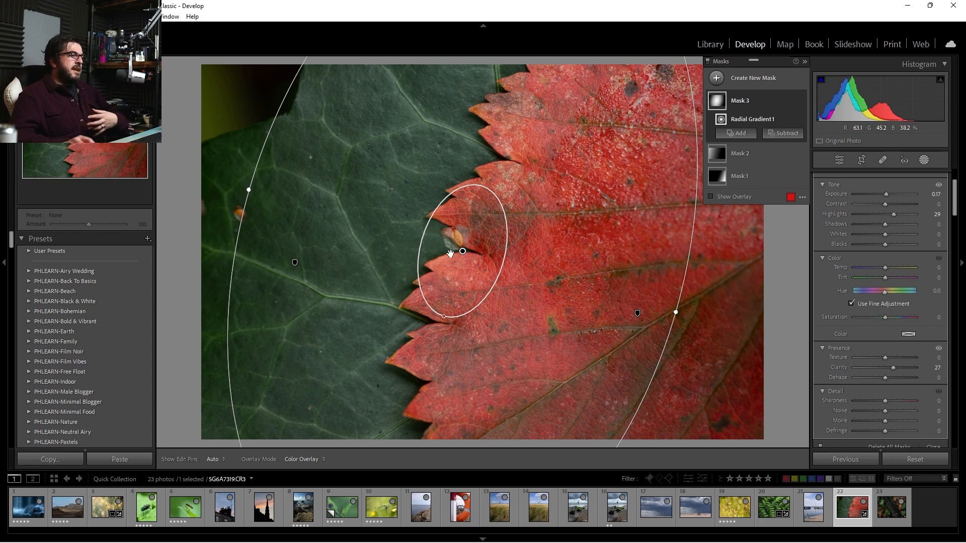
Leave masking and compare the leaf photo's before and after views
{"action": "left_click", "coordinate": [716, 79]}
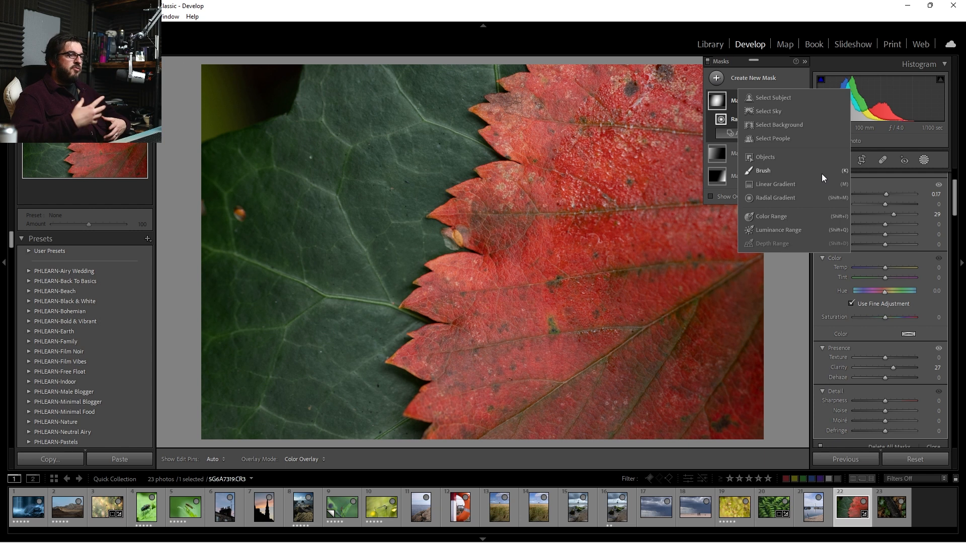
{"action": "left_click", "coordinate": [924, 160]}
{"action": "key", "text": "backslash"}
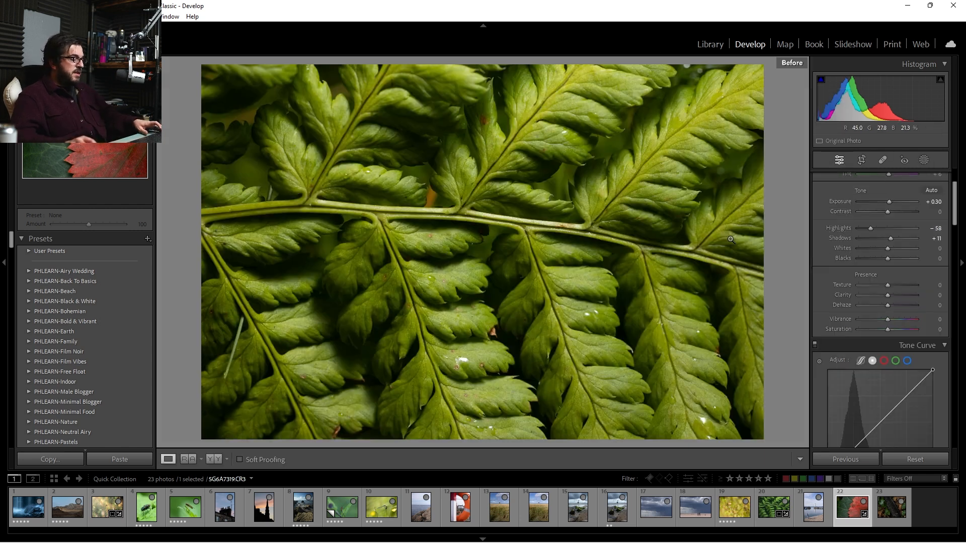
{"action": "key", "text": "backslash"}
{"action": "key", "text": "backslash"}
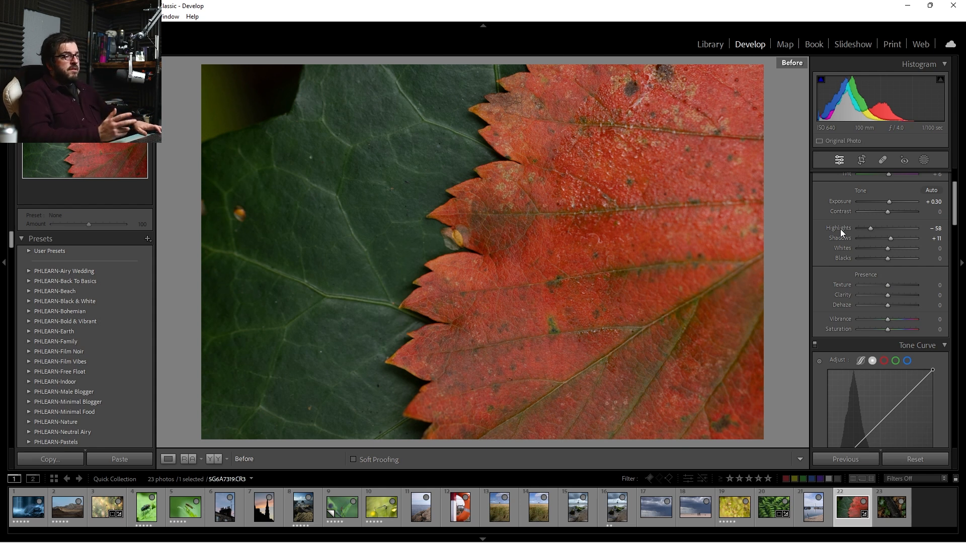
{"action": "key", "text": "backslash"}
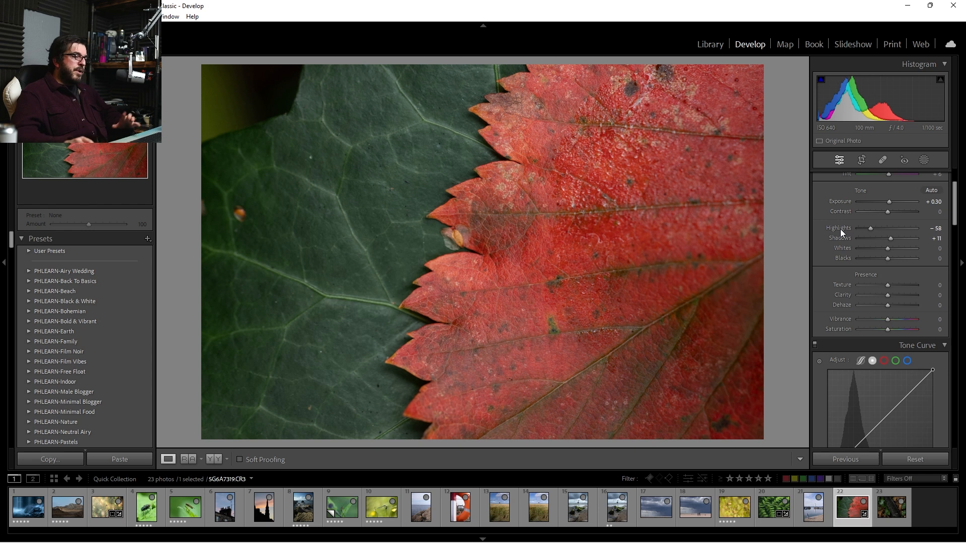
Return to the Library grid and open the rocky hill landscape N60A0642.CR2 in Develop
{"action": "left_click", "coordinate": [707, 45]}
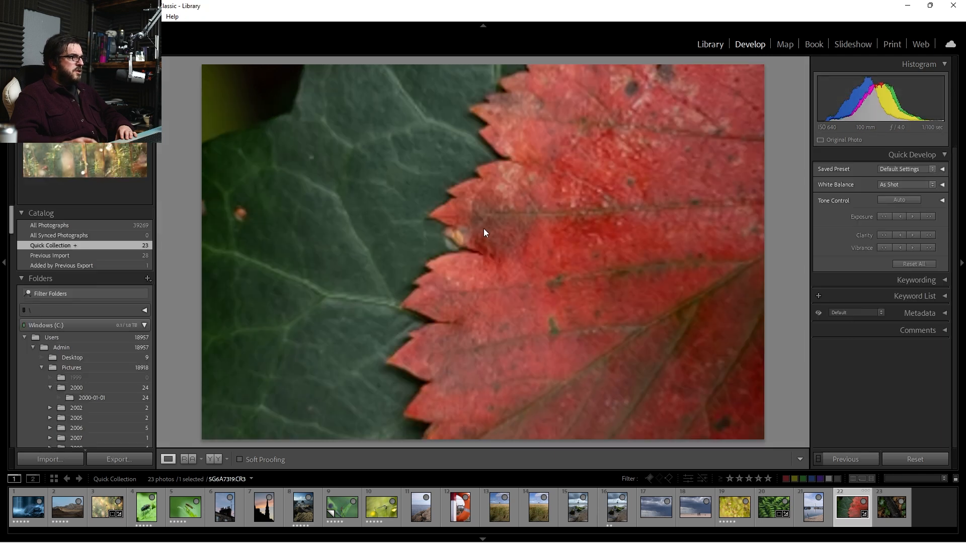
{"action": "key", "text": "g"}
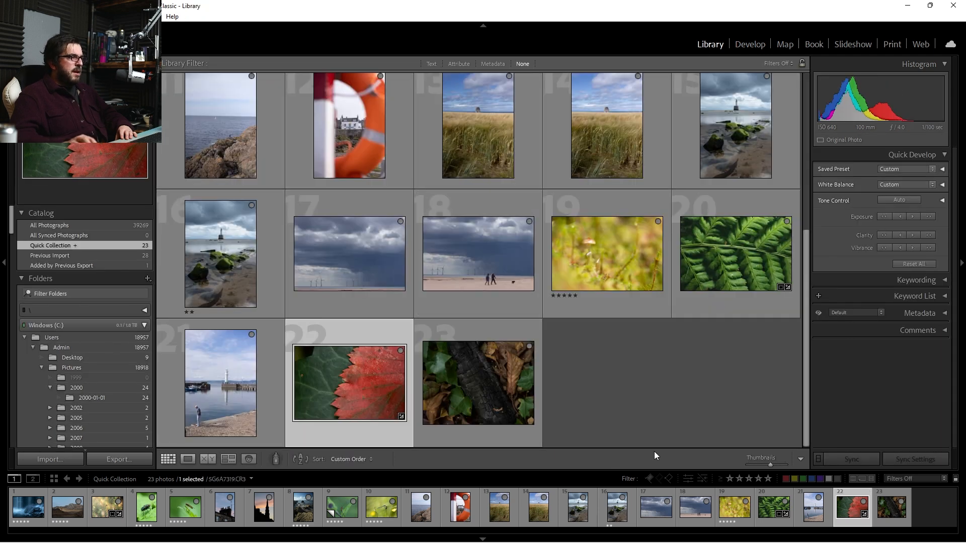
{"action": "scroll", "coordinate": [508, 340], "scroll_direction": "up", "scroll_amount": 5}
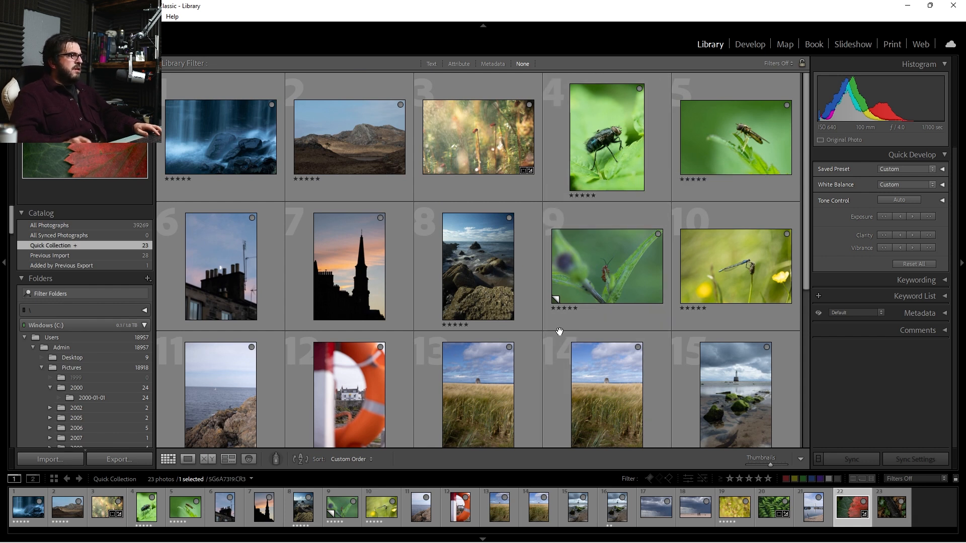
{"action": "double_click", "coordinate": [364, 129]}
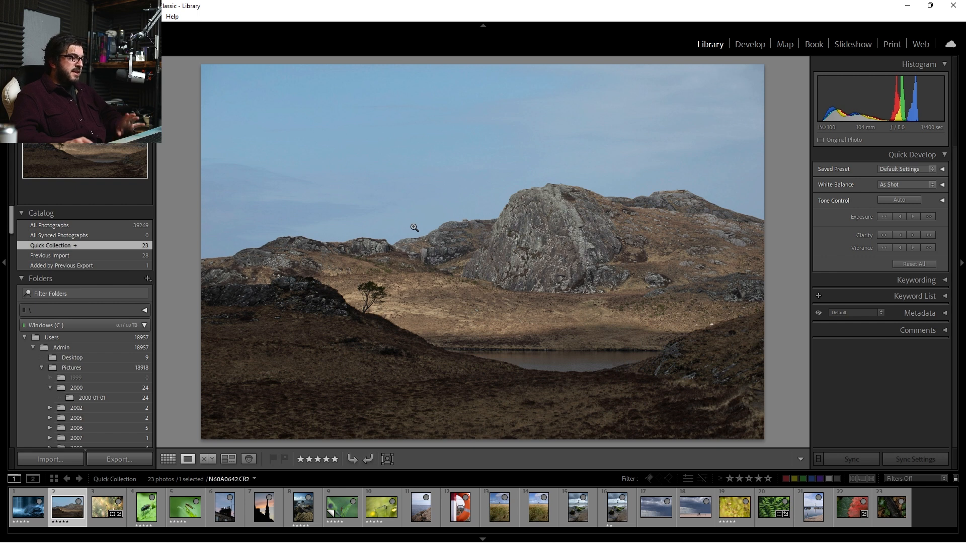
{"action": "left_click", "coordinate": [751, 44]}
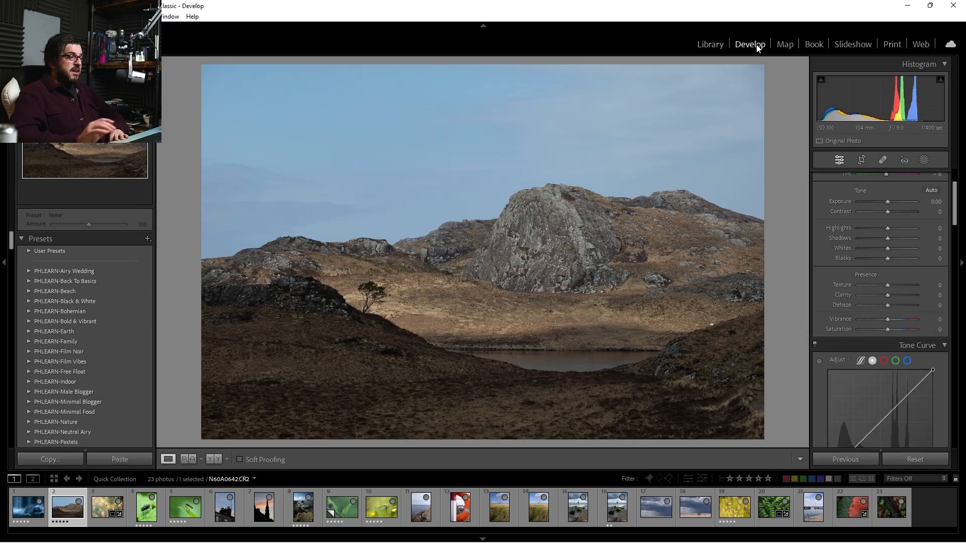
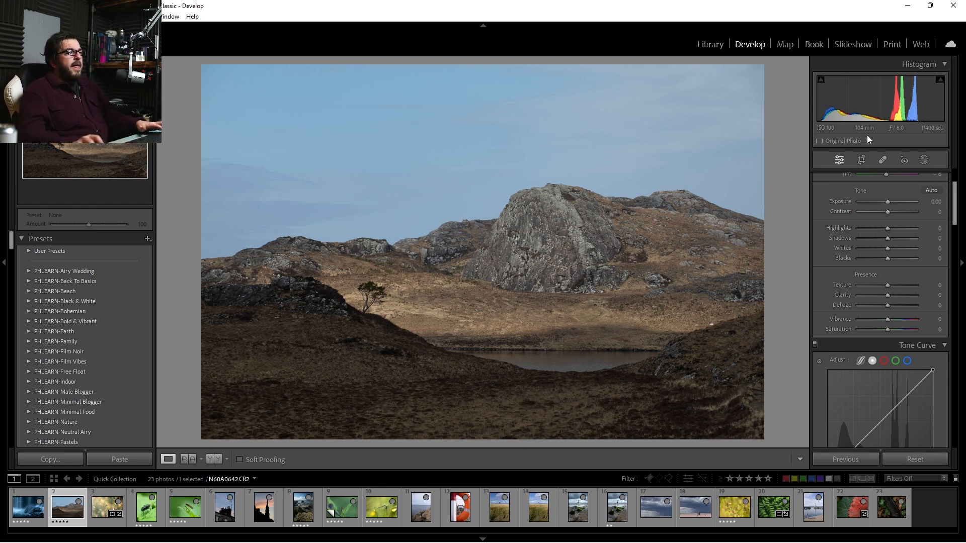
Try a 16 x 9 crop on the landscape photo, repositioning the image within the frame
{"action": "left_click", "coordinate": [865, 159]}
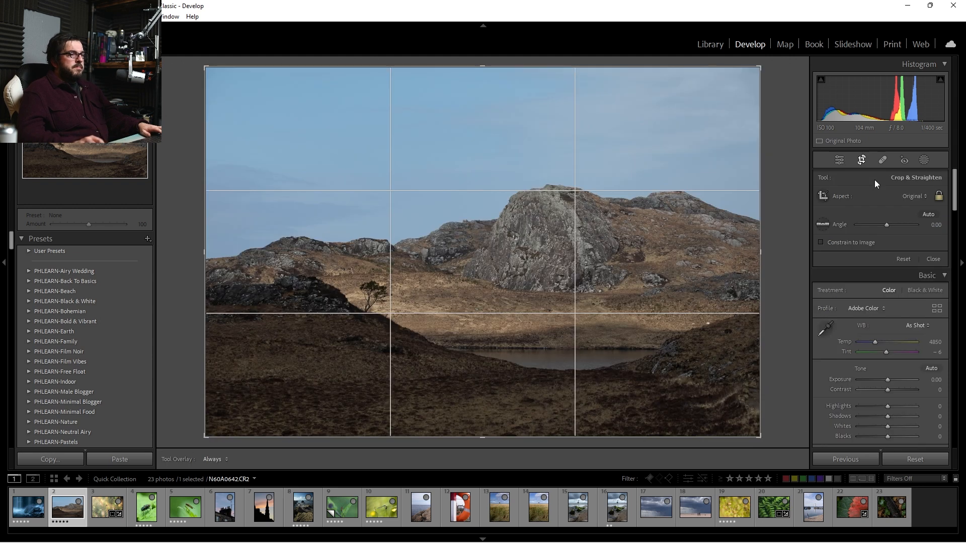
{"action": "left_click", "coordinate": [912, 196]}
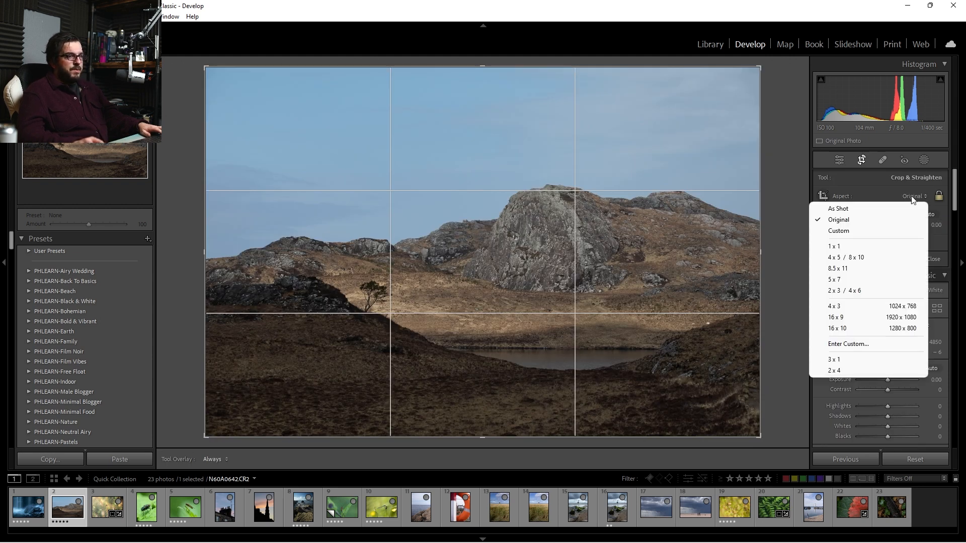
{"action": "left_click", "coordinate": [902, 317]}
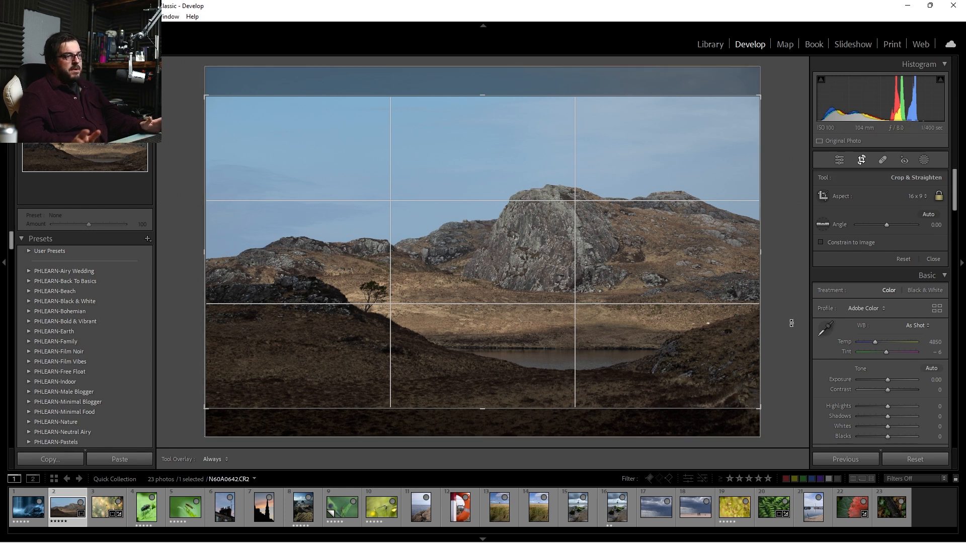
{"action": "left_click_drag", "start_coordinate": [655, 268], "coordinate": [651, 257]}
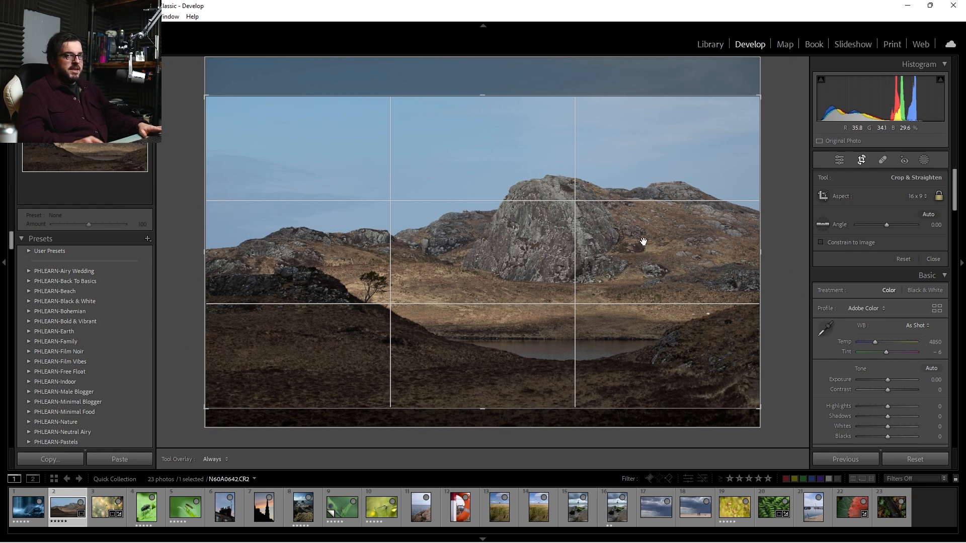
{"action": "left_click_drag", "start_coordinate": [621, 216], "coordinate": [636, 211]}
{"action": "left_click", "coordinate": [861, 160]}
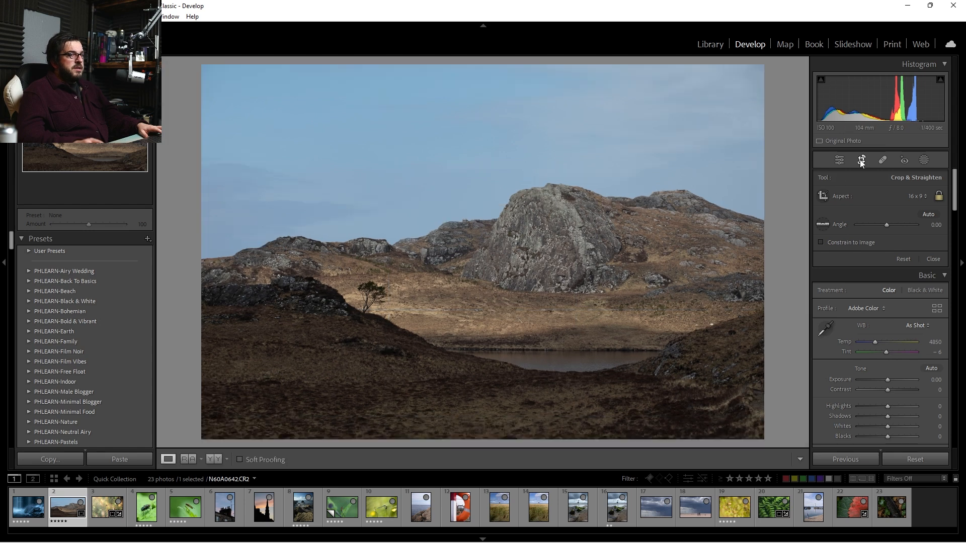
Restore the landscape photo's crop to the Original aspect ratio and close the crop tool
{"action": "left_click", "coordinate": [861, 160]}
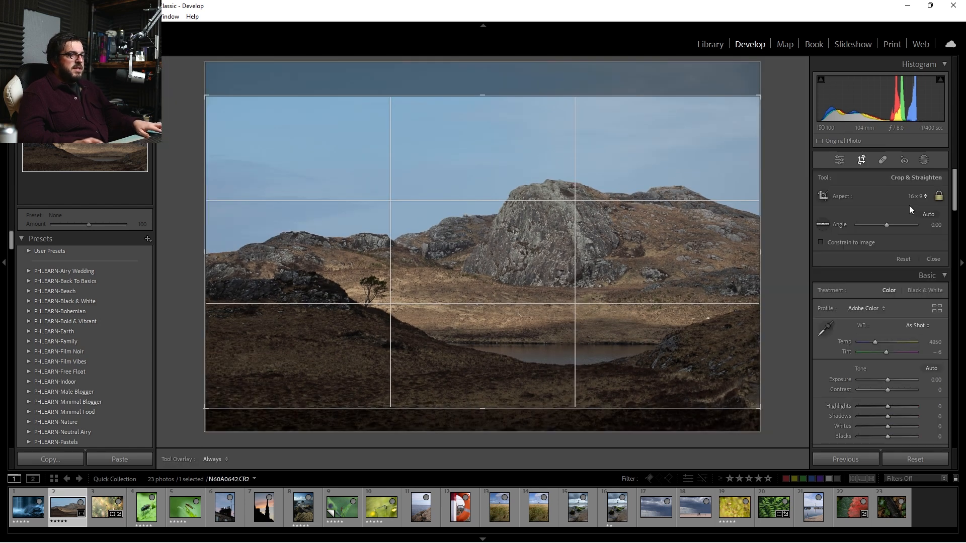
{"action": "left_click", "coordinate": [917, 197]}
{"action": "left_click", "coordinate": [904, 218]}
{"action": "left_click", "coordinate": [863, 161]}
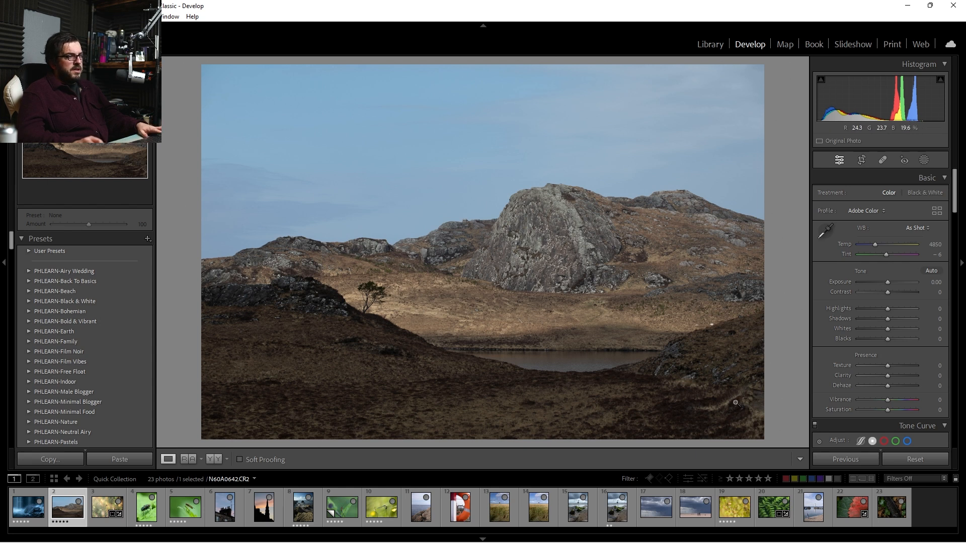
Set the landscape photo's crop aspect to 2 x 4 and extend the frame to the photo's full width
{"action": "left_click_drag", "start_coordinate": [473, 421], "coordinate": [582, 325]}
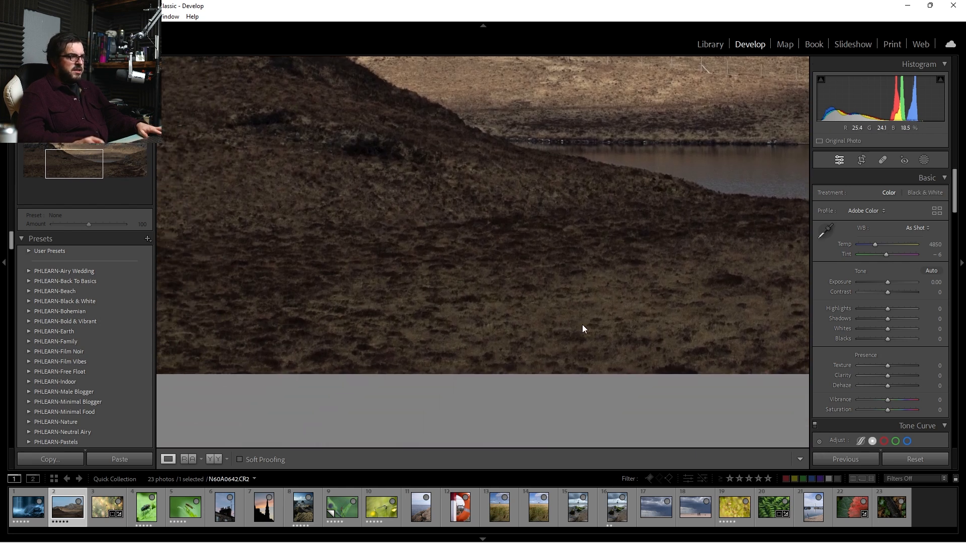
{"action": "left_click_drag", "start_coordinate": [263, 270], "coordinate": [189, 263]}
{"action": "left_click", "coordinate": [627, 294]}
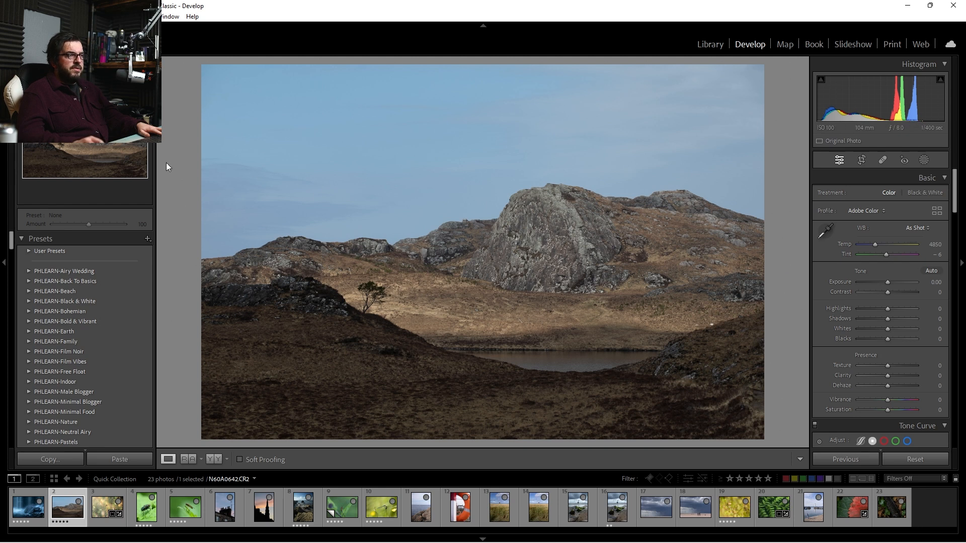
{"action": "left_click", "coordinate": [859, 158]}
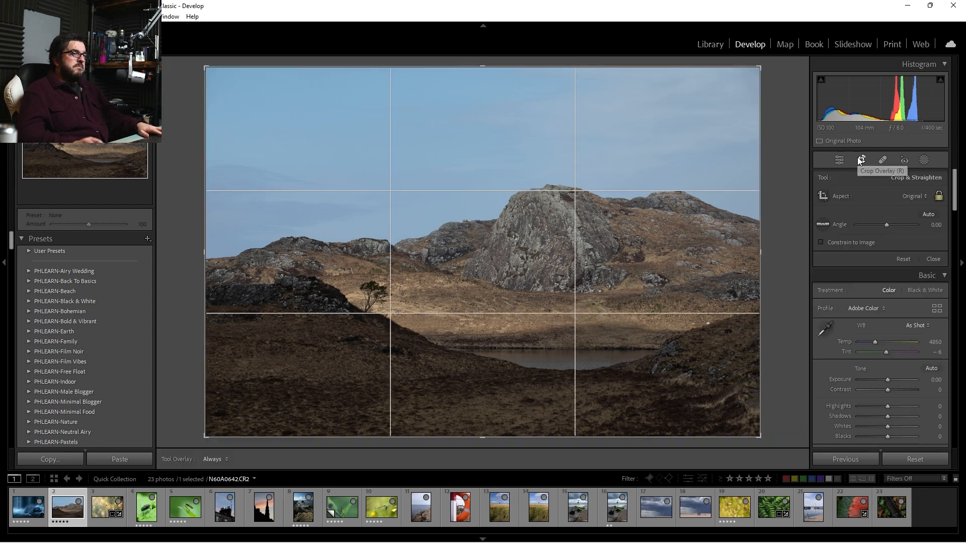
{"action": "left_click", "coordinate": [911, 197]}
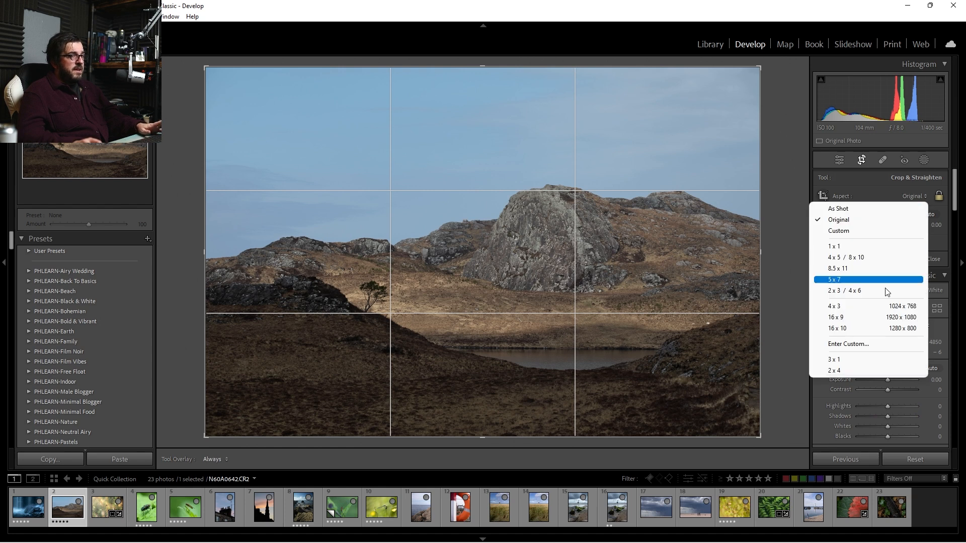
{"action": "left_click", "coordinate": [869, 360]}
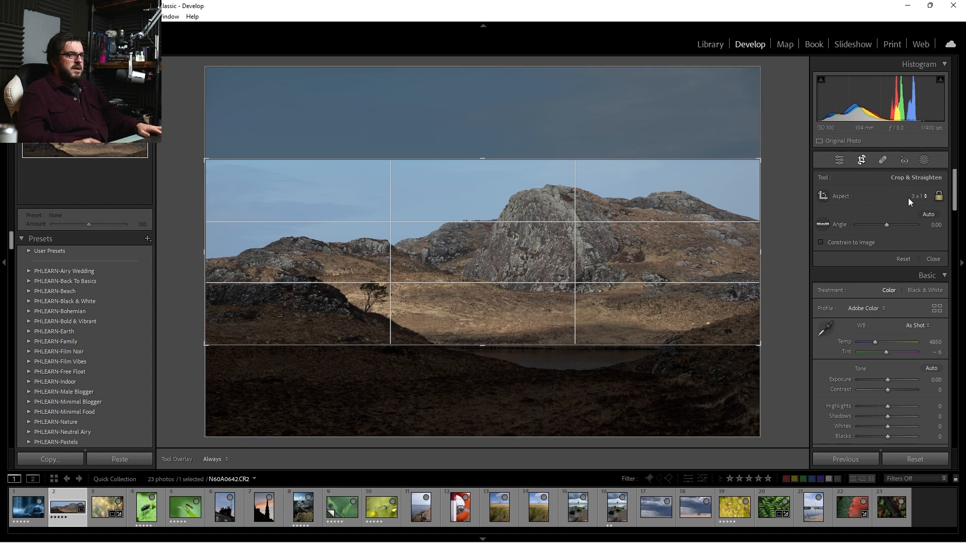
{"action": "left_click", "coordinate": [909, 197]}
{"action": "left_click", "coordinate": [869, 372]}
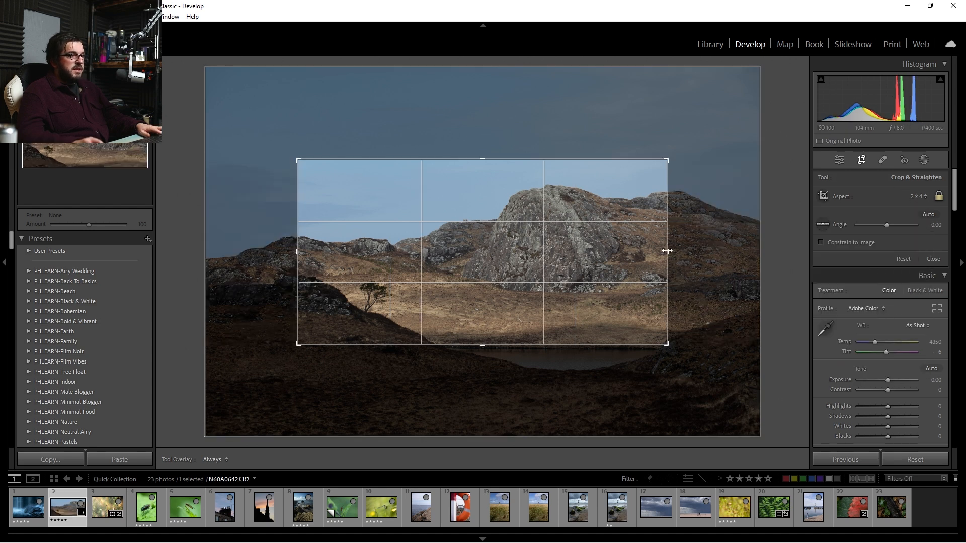
{"action": "left_click_drag", "start_coordinate": [667, 251], "coordinate": [713, 252]}
{"action": "left_click_drag", "start_coordinate": [253, 254], "coordinate": [168, 269]}
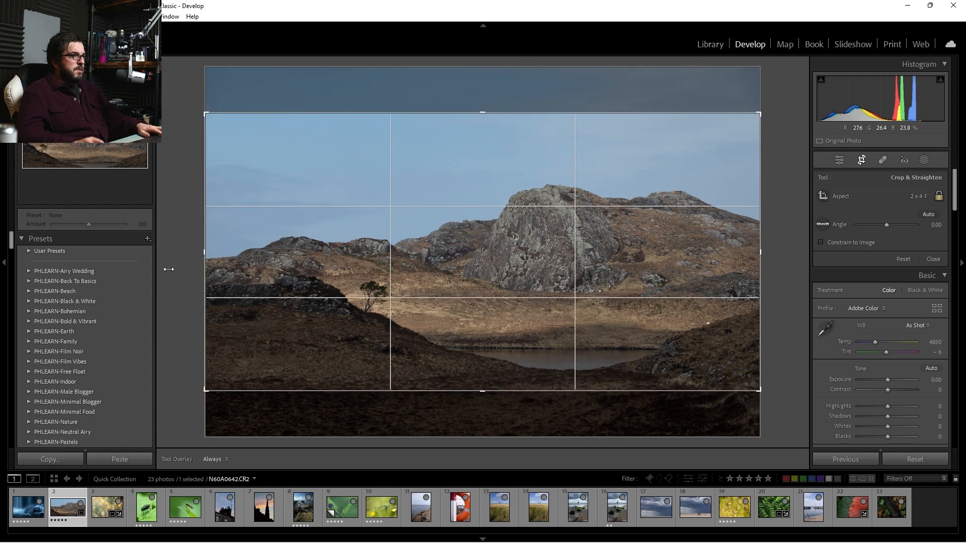
Straighten the crop to an angle of 0.62, shift the hills slightly upward in the frame and apply it
{"action": "left_click_drag", "start_coordinate": [479, 304], "coordinate": [494, 296]}
{"action": "left_click_drag", "start_coordinate": [792, 259], "coordinate": [790, 261]}
{"action": "left_click_drag", "start_coordinate": [554, 242], "coordinate": [556, 237]}
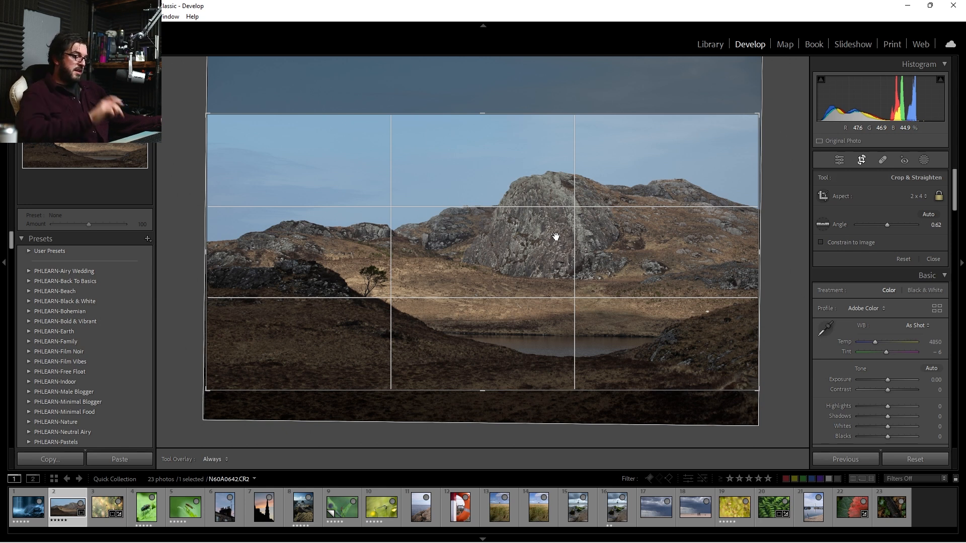
{"action": "key", "text": "Return"}
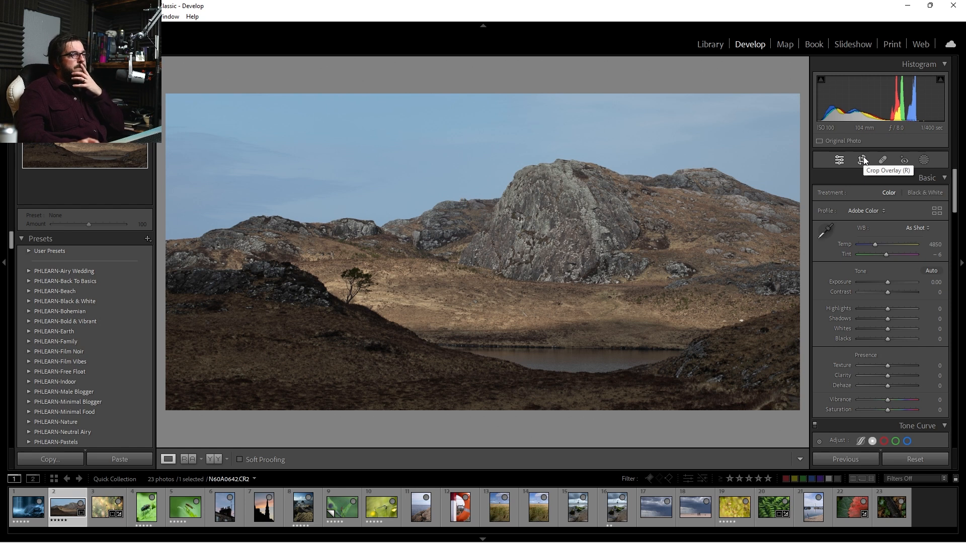
Set the landscape photo's exposure to +0.30, highlights to -10 and shadows to +22
{"action": "left_click_drag", "start_coordinate": [888, 282], "coordinate": [889, 283]}
{"action": "left_click", "coordinate": [869, 308]}
{"action": "left_click_drag", "start_coordinate": [869, 308], "coordinate": [829, 318]}
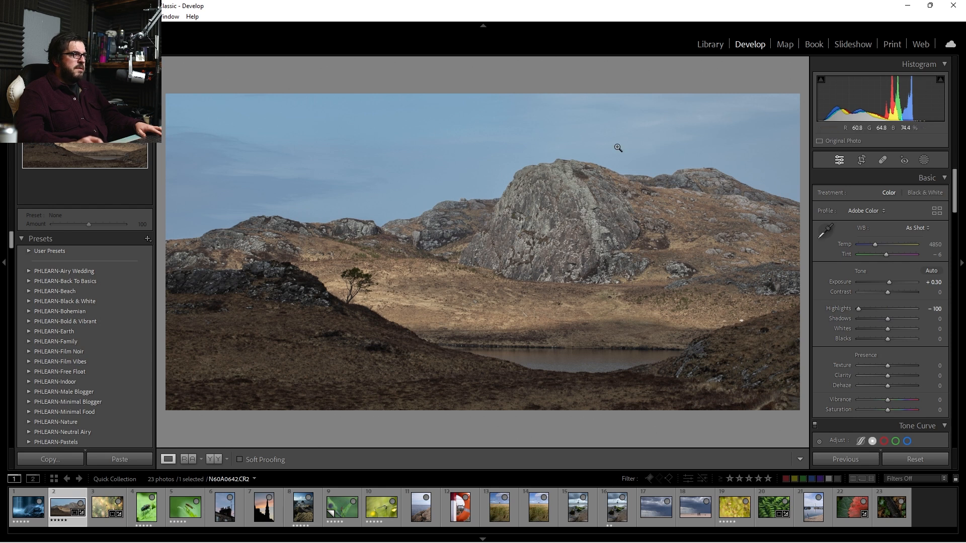
{"action": "left_click", "coordinate": [537, 166]}
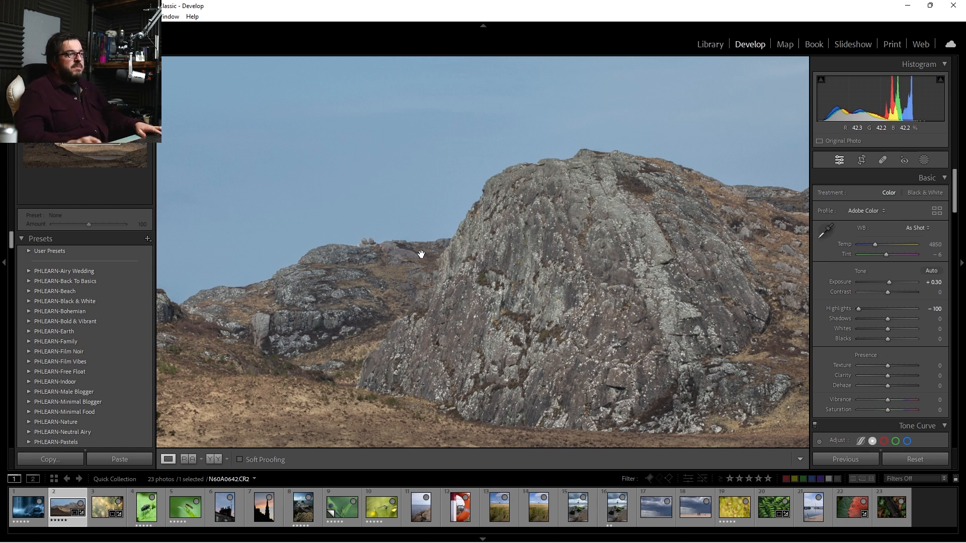
{"action": "left_click", "coordinate": [562, 160]}
{"action": "left_click_drag", "start_coordinate": [859, 309], "coordinate": [885, 308]}
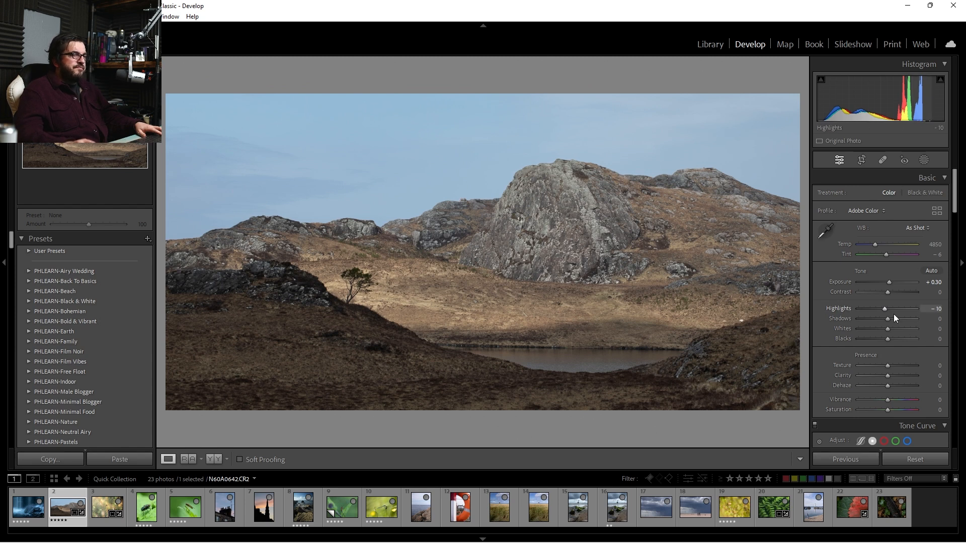
{"action": "left_click", "coordinate": [900, 319]}
{"action": "left_click_drag", "start_coordinate": [900, 319], "coordinate": [894, 318]}
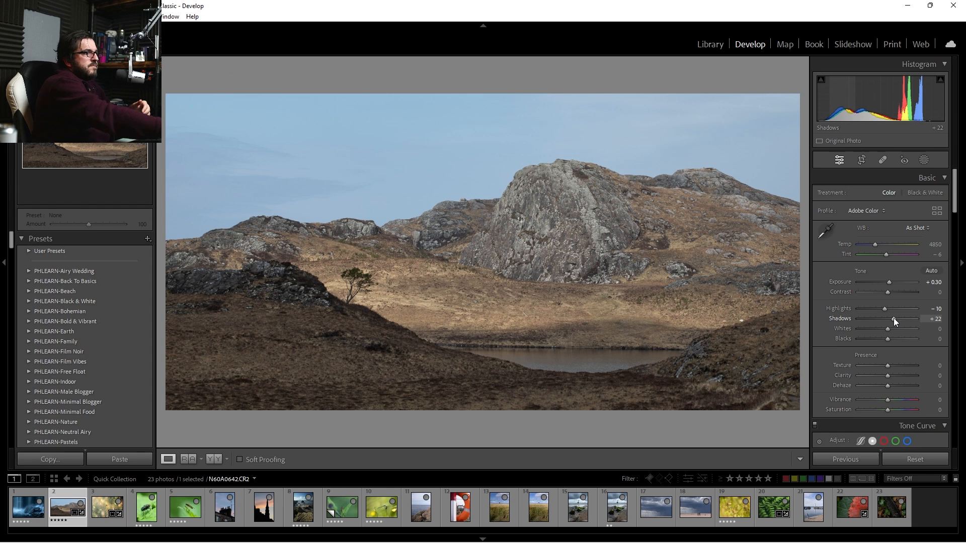
Set the landscape photo's whites to +20 and compare the edit with the unedited version
{"action": "left_click", "coordinate": [888, 328]}
{"action": "left_click_drag", "start_coordinate": [889, 328], "coordinate": [893, 330]}
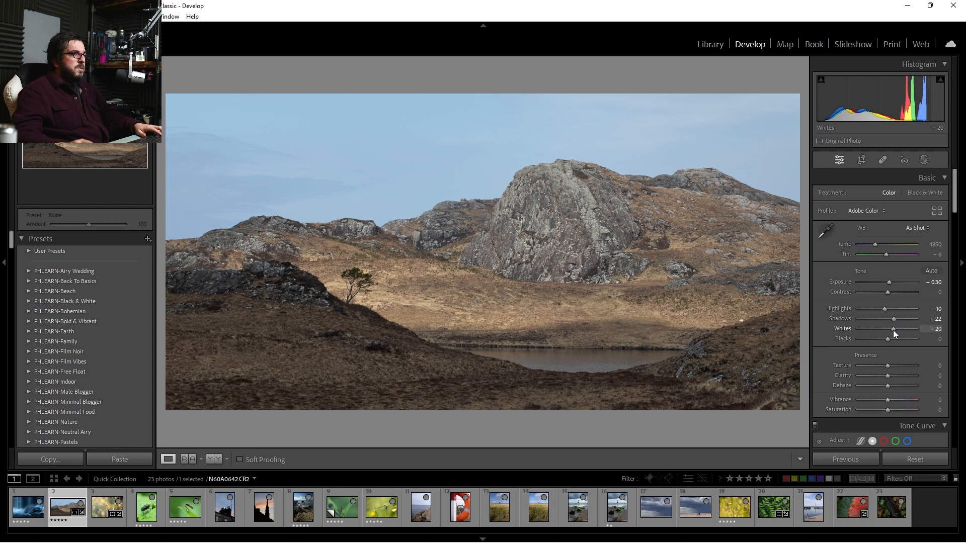
{"action": "key", "text": "backslash"}
{"action": "key", "text": "backslash"}
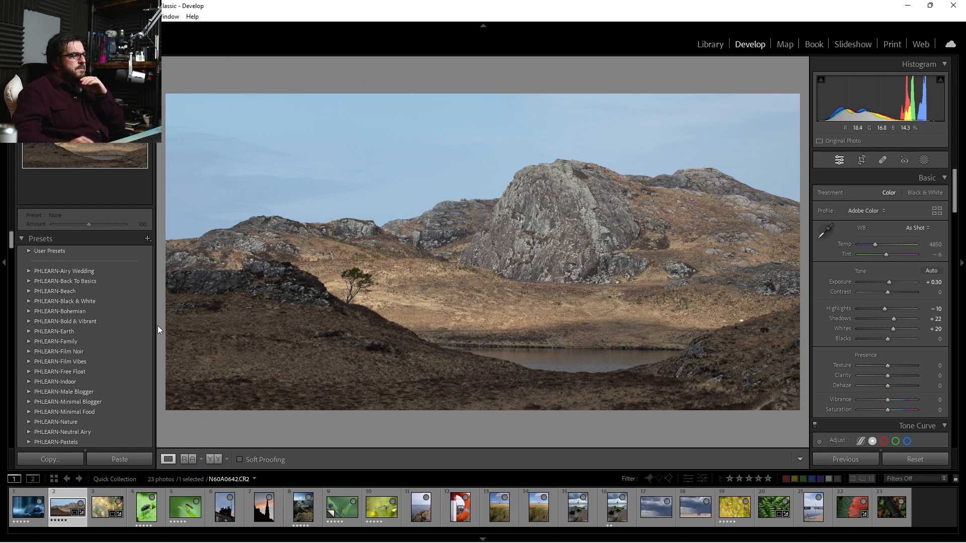
Browse the VSCO Mobile Presets 01 - RAW group, previewing the A to T presets on the landscape photo
{"action": "scroll", "coordinate": [135, 325], "scroll_direction": "down", "scroll_amount": 3}
{"action": "scroll", "coordinate": [135, 324], "scroll_direction": "up", "scroll_amount": 3}
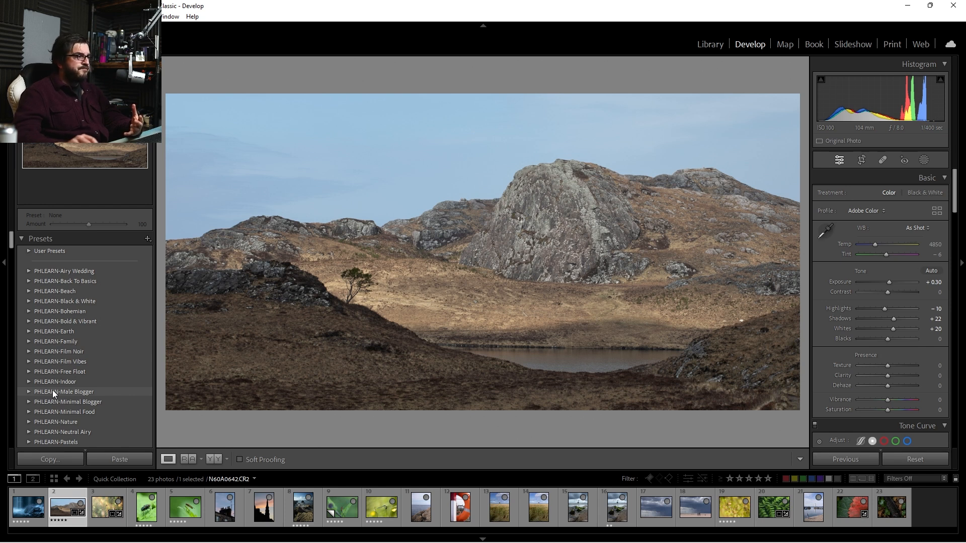
{"action": "scroll", "coordinate": [53, 390], "scroll_direction": "down", "scroll_amount": 4}
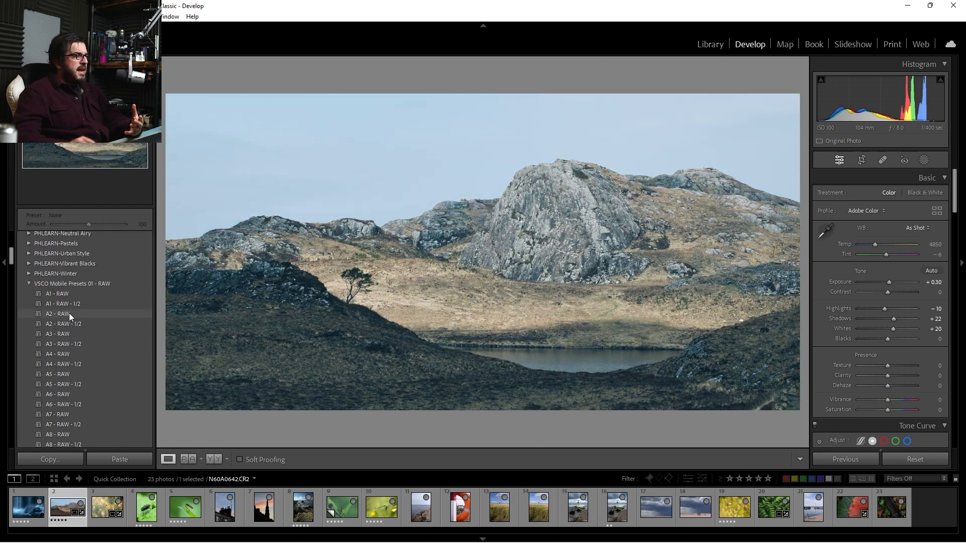
{"action": "scroll", "coordinate": [66, 344], "scroll_direction": "down", "scroll_amount": 4}
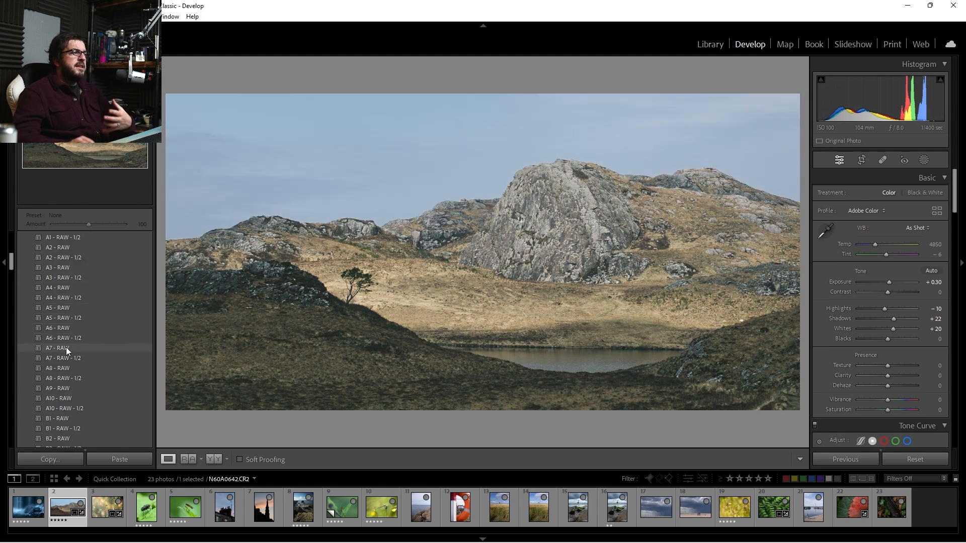
{"action": "scroll", "coordinate": [65, 352], "scroll_direction": "down", "scroll_amount": 10}
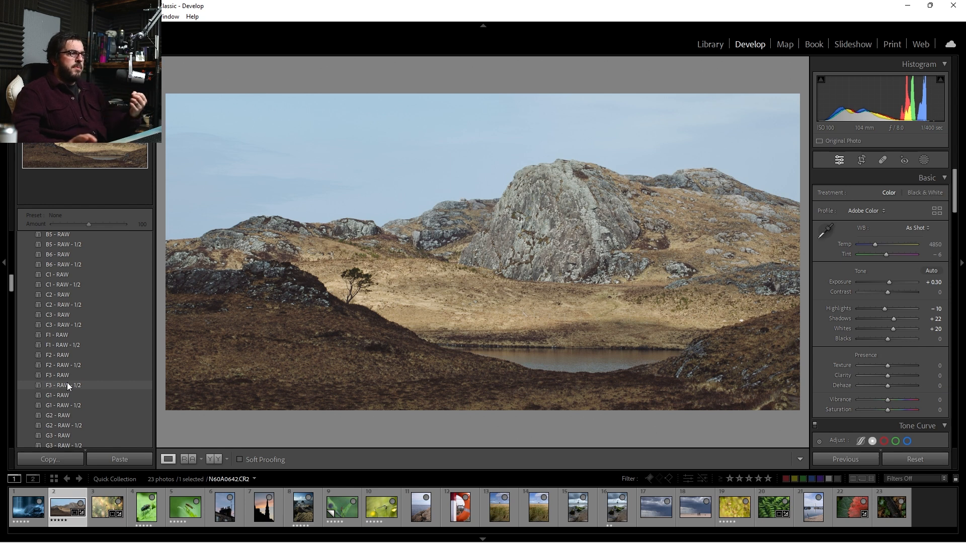
{"action": "scroll", "coordinate": [67, 386], "scroll_direction": "down", "scroll_amount": 5}
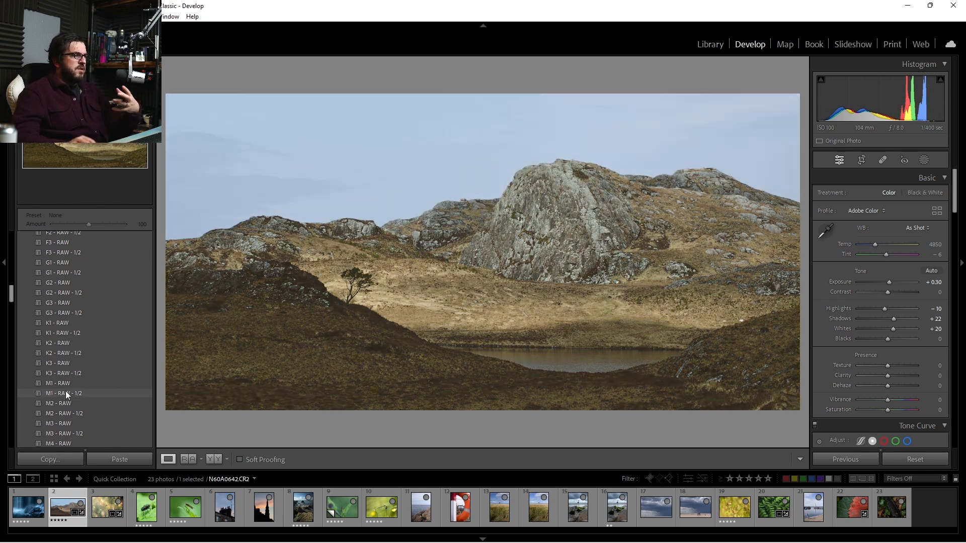
{"action": "scroll", "coordinate": [66, 414], "scroll_direction": "down", "scroll_amount": 8}
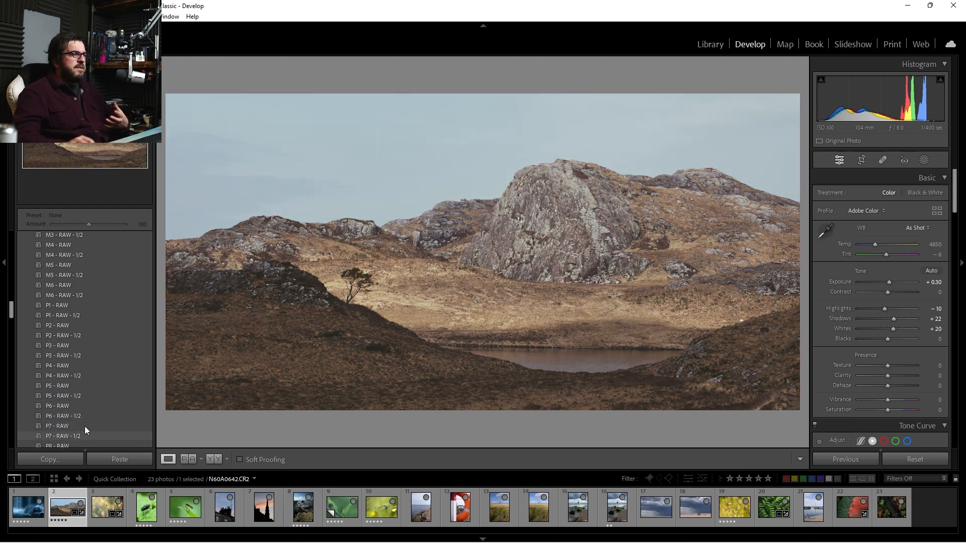
{"action": "scroll", "coordinate": [86, 395], "scroll_direction": "down", "scroll_amount": 8}
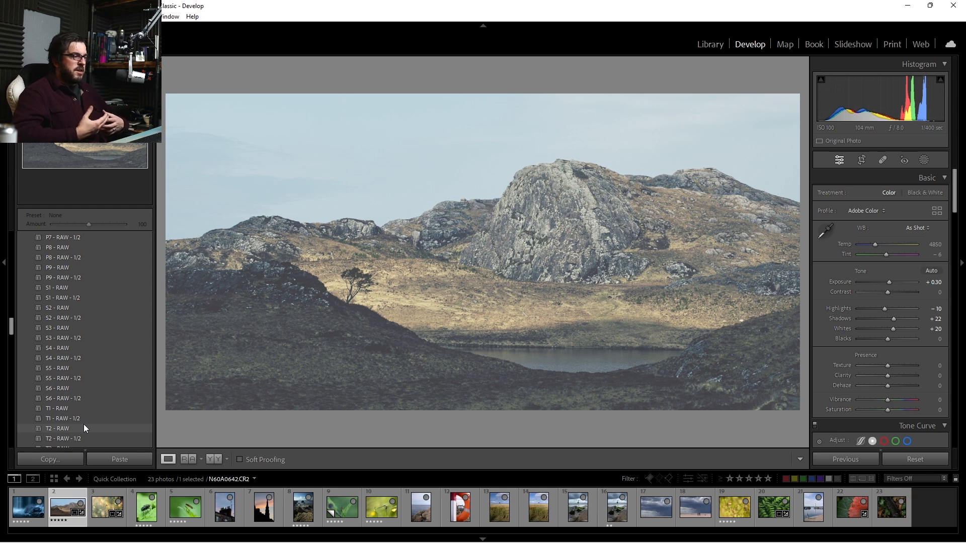
{"action": "scroll", "coordinate": [87, 347], "scroll_direction": "up", "scroll_amount": 10}
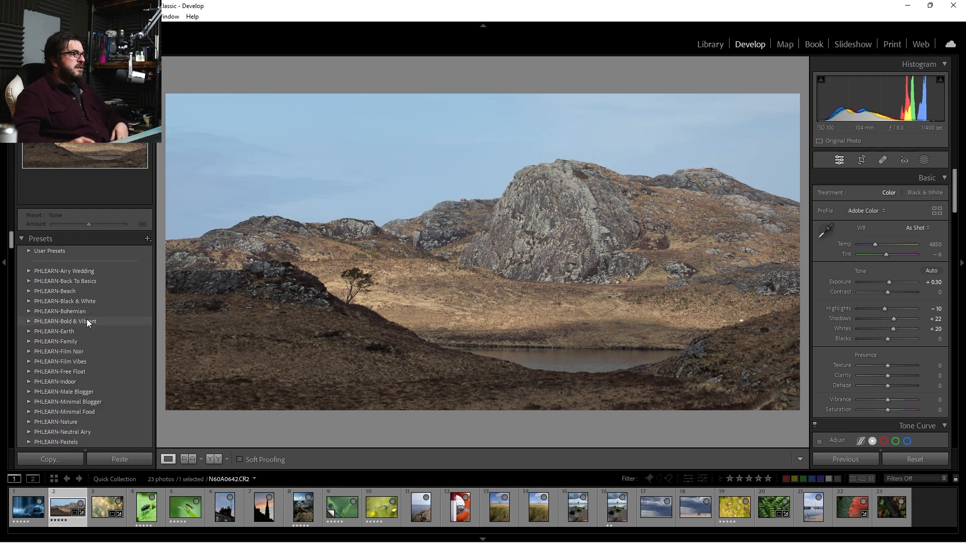
Try the PHLEARN-Bold & Vibrant-Light Rumba preset on the landscape photo, undo it and collapse its preset group
{"action": "left_click", "coordinate": [28, 321]}
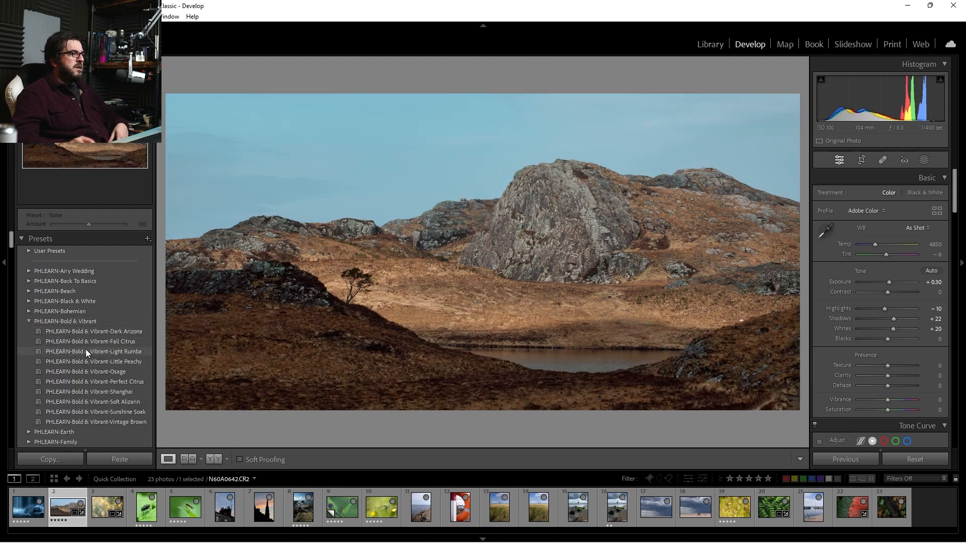
{"action": "left_click", "coordinate": [92, 352]}
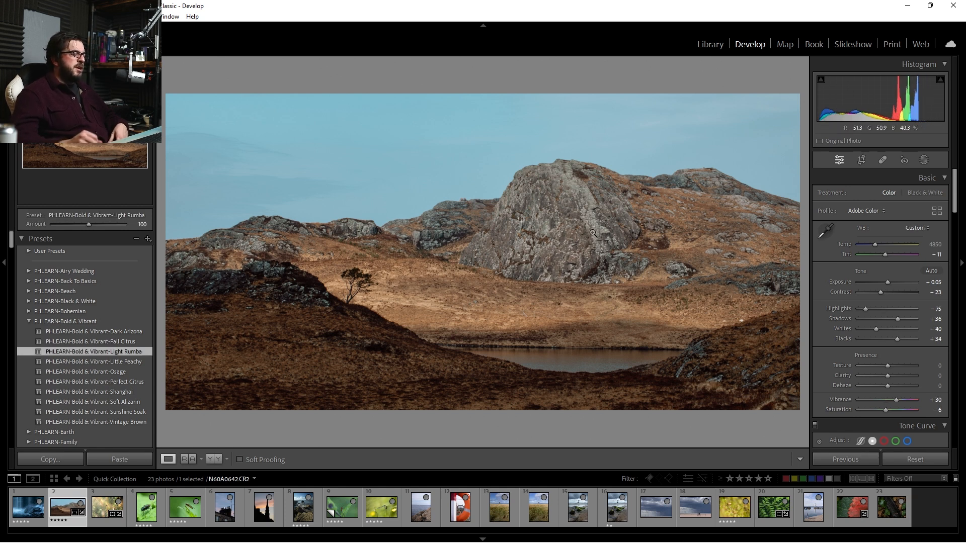
{"action": "key", "text": "ctrl+z"}
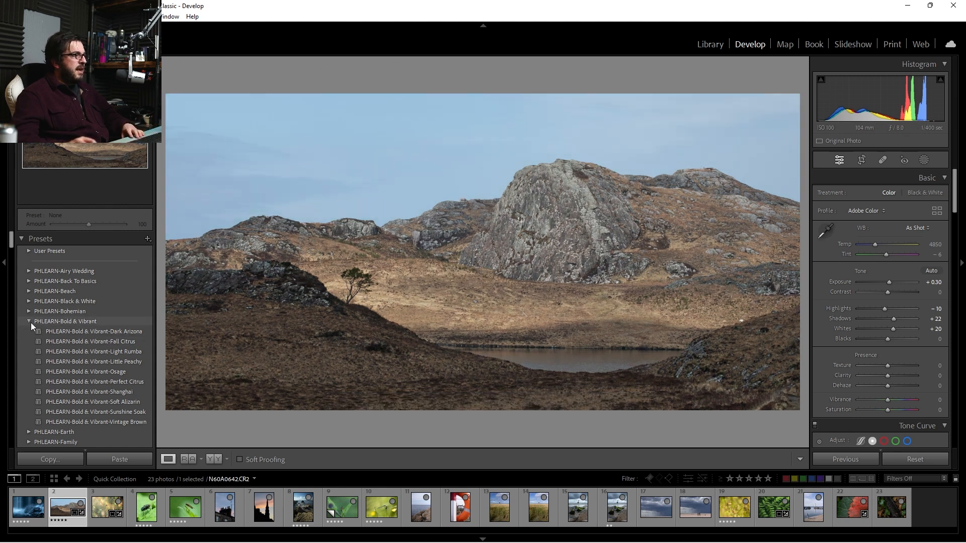
{"action": "left_click", "coordinate": [29, 322]}
Apply the VSCO preset A10 - RAW - 1/2 to the landscape photo
{"action": "scroll", "coordinate": [62, 334], "scroll_direction": "down", "scroll_amount": 10}
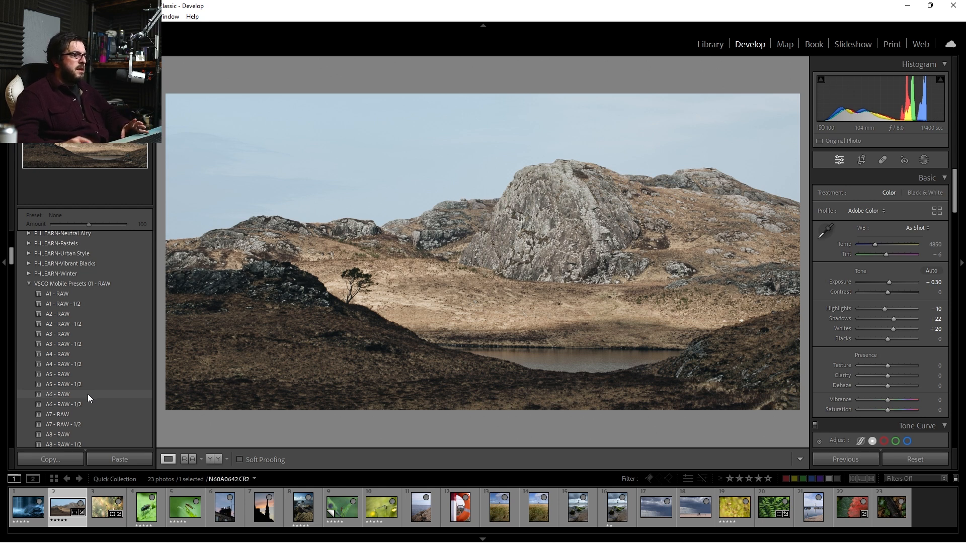
{"action": "scroll", "coordinate": [83, 409], "scroll_direction": "down", "scroll_amount": 2}
{"action": "scroll", "coordinate": [84, 412], "scroll_direction": "down", "scroll_amount": 2}
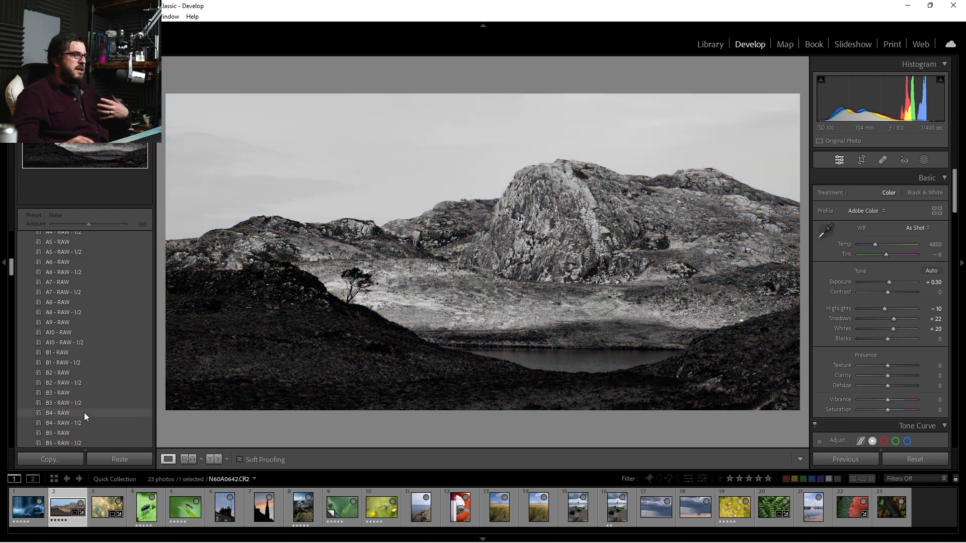
{"action": "scroll", "coordinate": [84, 413], "scroll_direction": "up", "scroll_amount": 2}
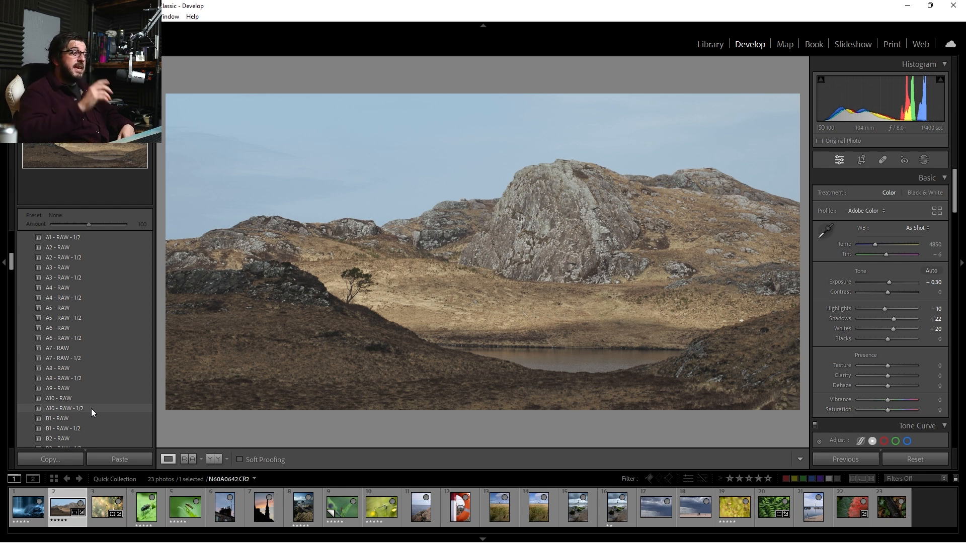
{"action": "left_click", "coordinate": [92, 409]}
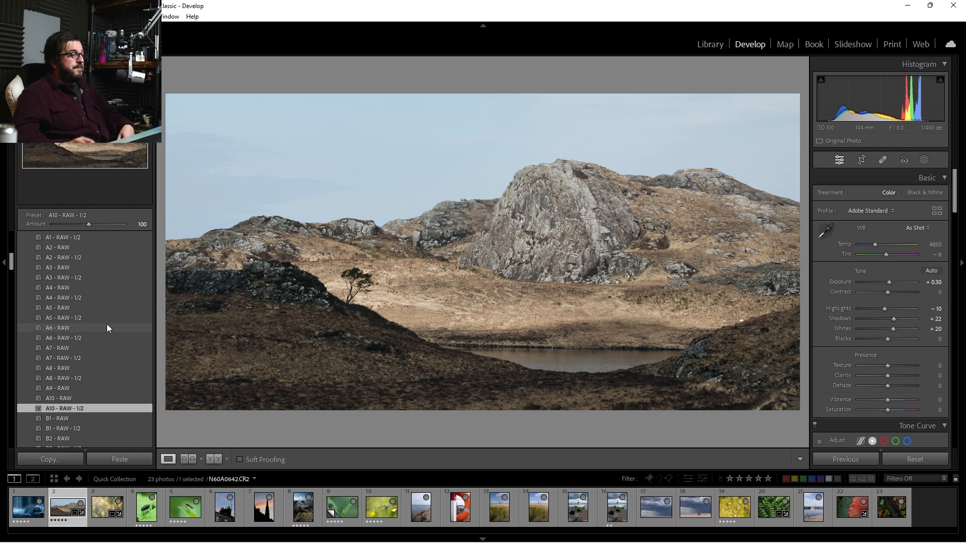
{"action": "mouse_move", "coordinate": [133, 534]}
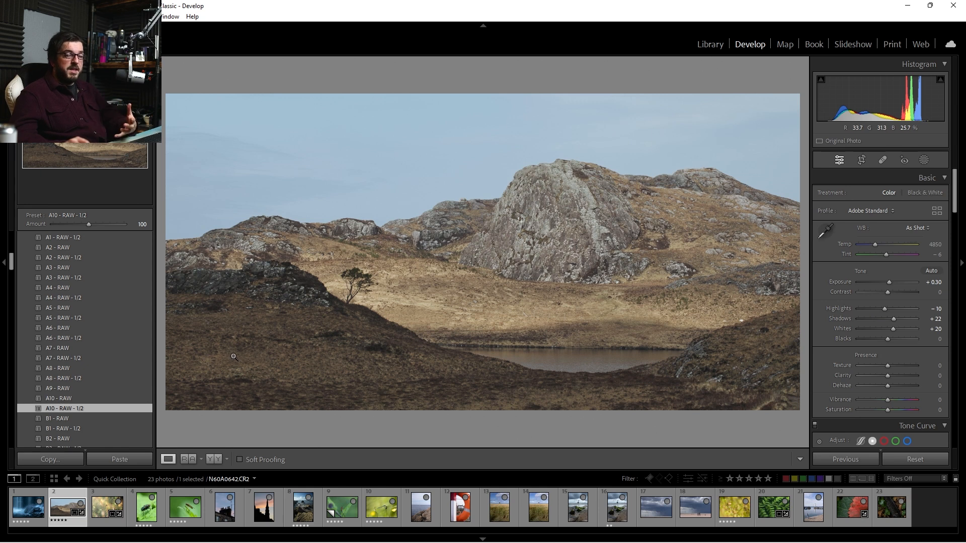
{"action": "scroll", "coordinate": [100, 397], "scroll_direction": "down", "scroll_amount": 3}
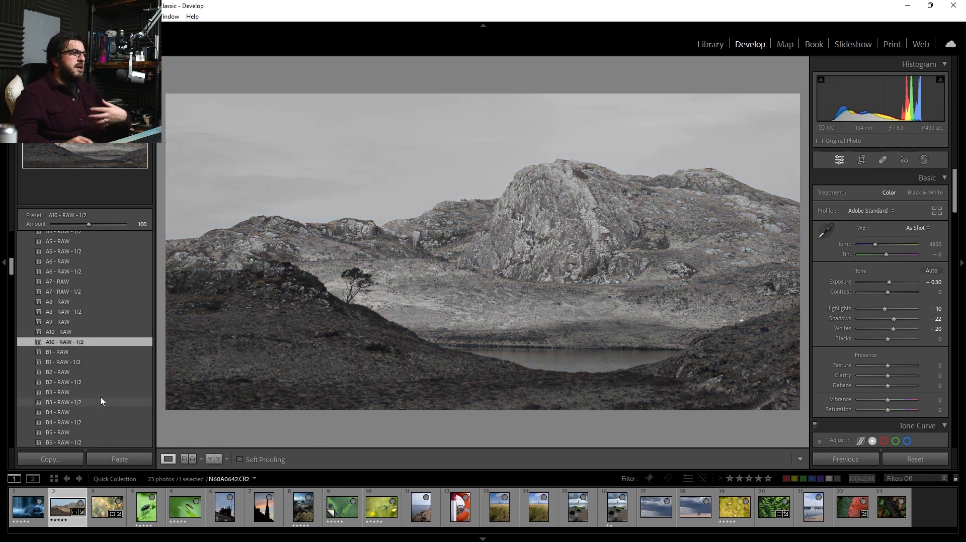
{"action": "scroll", "coordinate": [82, 382], "scroll_direction": "down", "scroll_amount": 5}
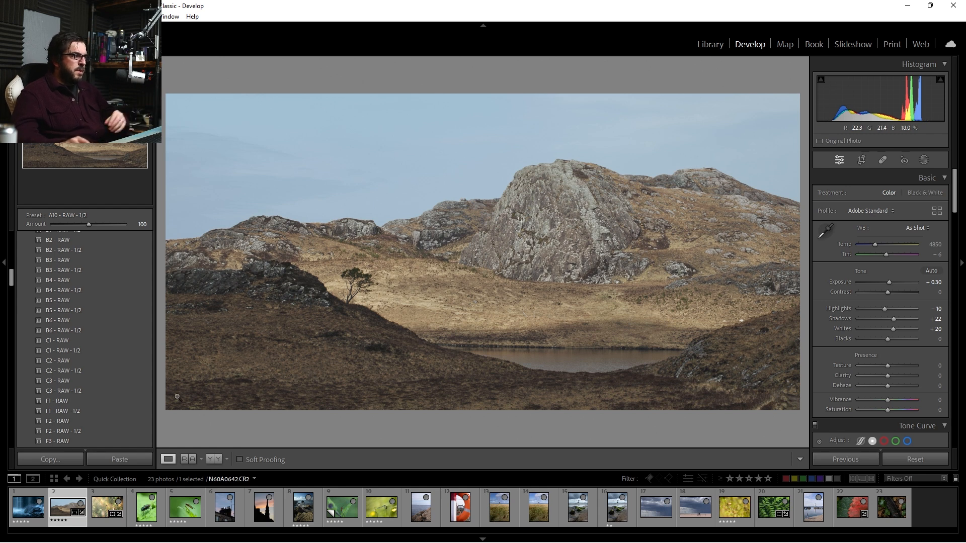
{"action": "scroll", "coordinate": [100, 392], "scroll_direction": "up", "scroll_amount": 3}
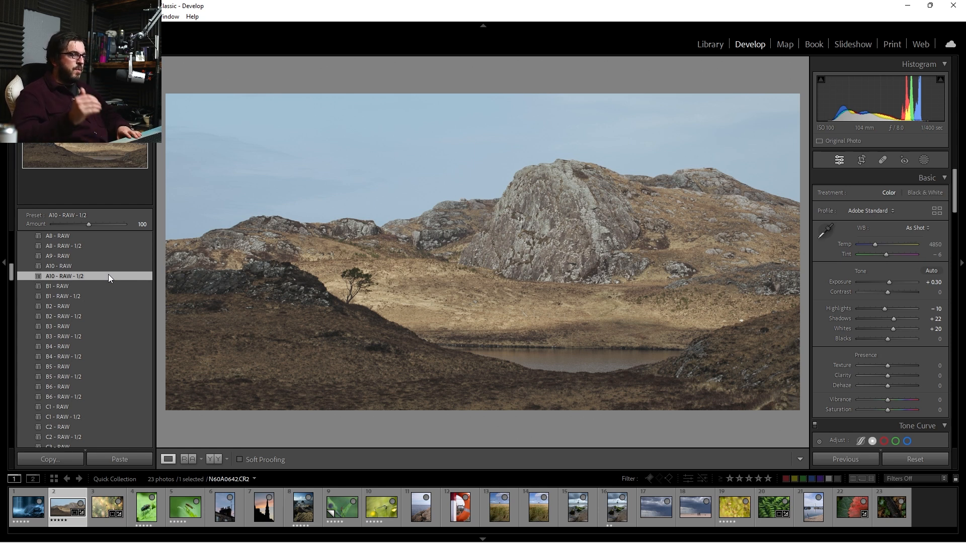
{"action": "scroll", "coordinate": [880, 352], "scroll_direction": "down", "scroll_amount": 5}
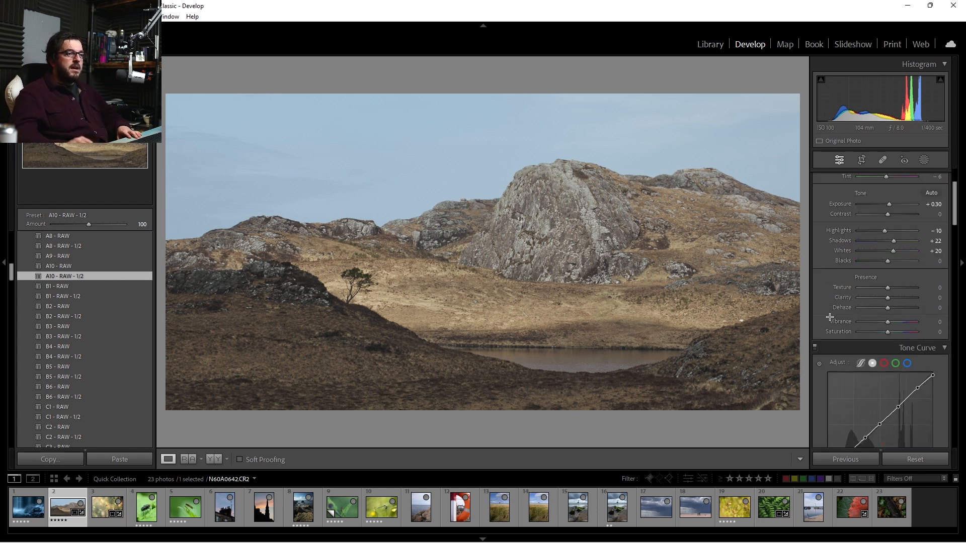
{"action": "scroll", "coordinate": [927, 398], "scroll_direction": "up", "scroll_amount": 5}
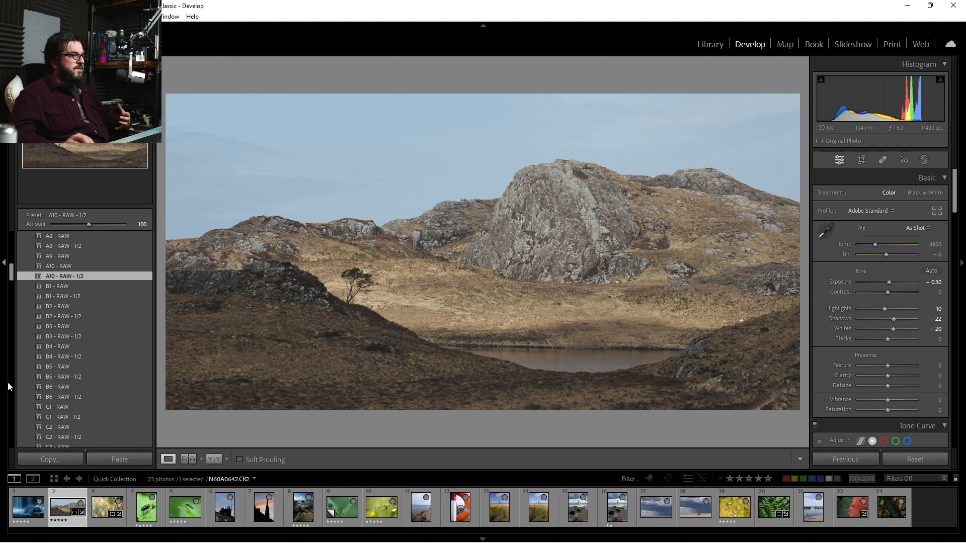
{"action": "scroll", "coordinate": [19, 379], "scroll_direction": "up", "scroll_amount": 5}
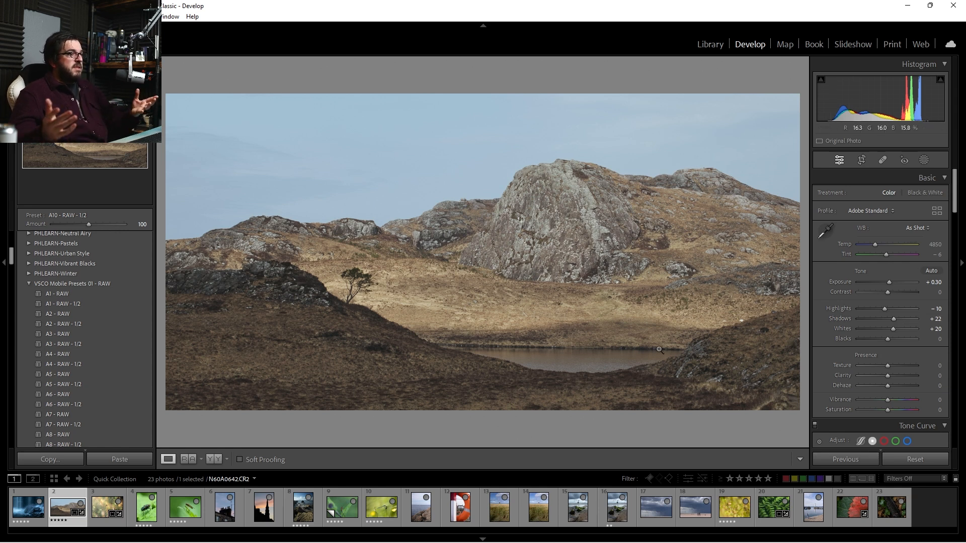
Create a brush mask with size 9, flow 2 and exposure 1.75, and paint light onto the large rock face
{"action": "left_click", "coordinate": [924, 160]}
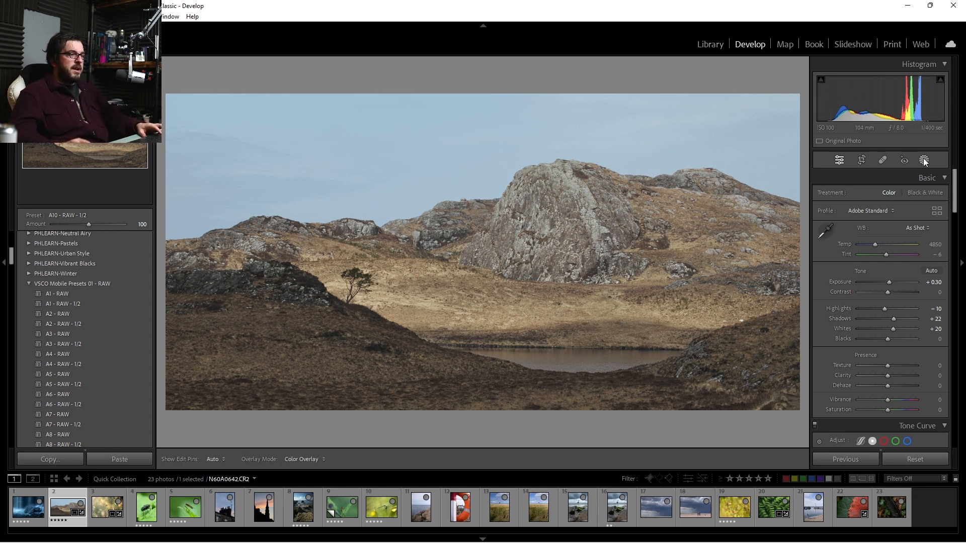
{"action": "left_click", "coordinate": [860, 254]}
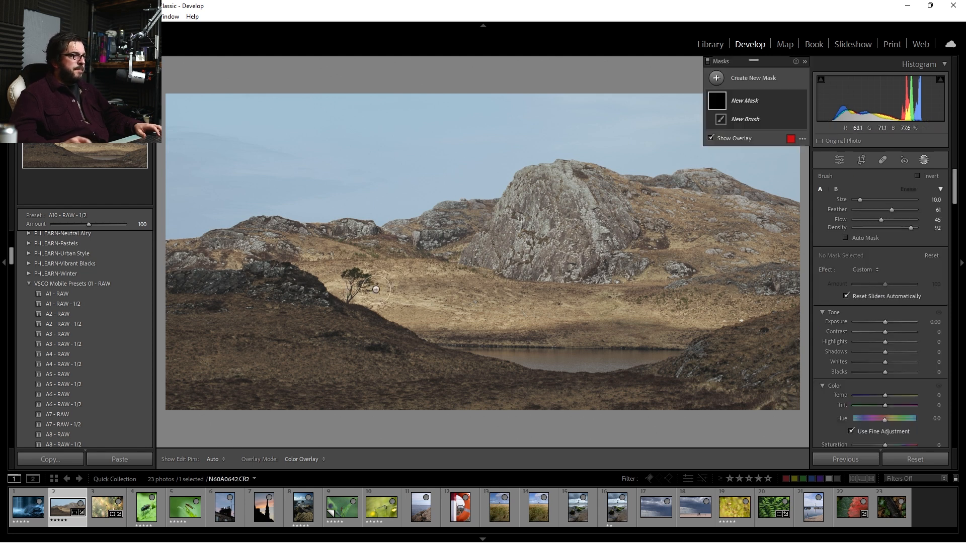
{"action": "key", "text": "["}
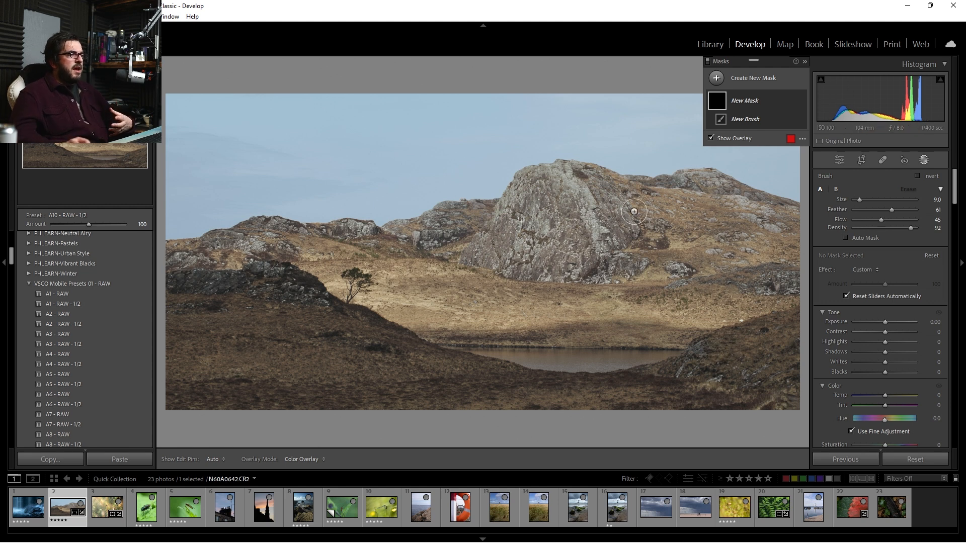
{"action": "left_click_drag", "start_coordinate": [886, 322], "coordinate": [889, 322]}
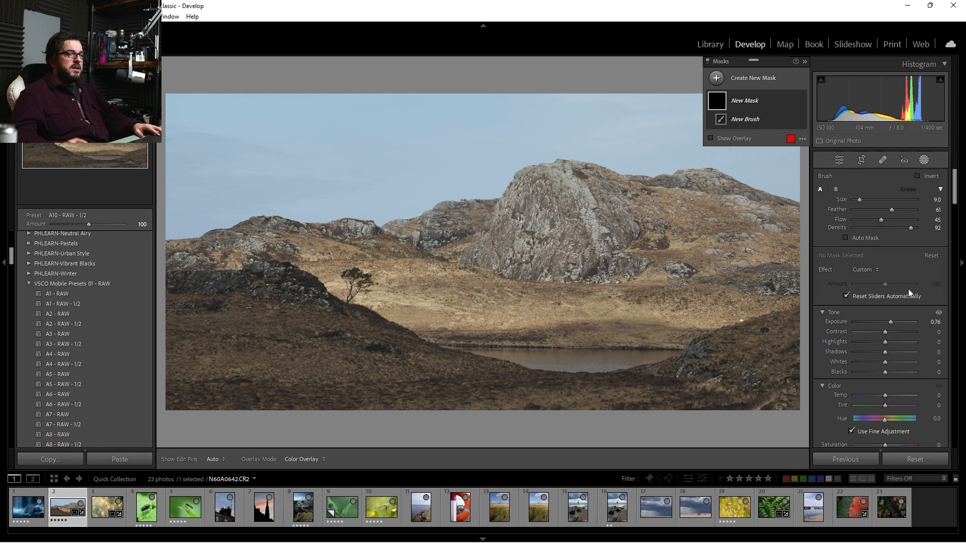
{"action": "left_click_drag", "start_coordinate": [891, 324], "coordinate": [899, 324]}
{"action": "left_click_drag", "start_coordinate": [881, 219], "coordinate": [855, 219]}
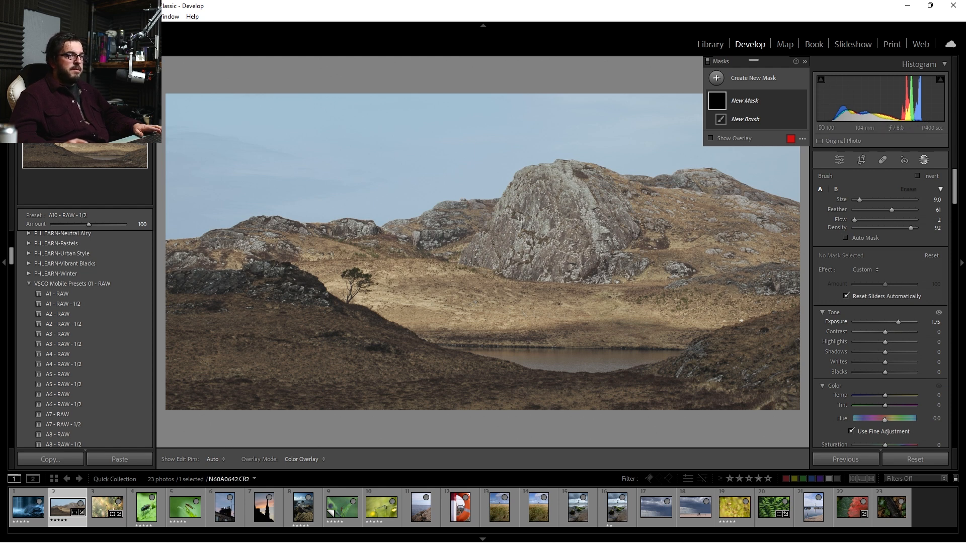
{"action": "mouse_move", "coordinate": [563, 177]}
{"action": "left_mouse_down"}
{"action": "mouse_move", "coordinate": [601, 221]}
{"action": "mouse_move", "coordinate": [608, 261]}
{"action": "mouse_move", "coordinate": [554, 177]}
{"action": "mouse_move", "coordinate": [592, 259]}
{"action": "mouse_move", "coordinate": [570, 182]}
{"action": "mouse_move", "coordinate": [593, 226]}
{"action": "mouse_move", "coordinate": [592, 252]}
{"action": "mouse_move", "coordinate": [582, 212]}
{"action": "mouse_move", "coordinate": [606, 278]}
{"action": "mouse_move", "coordinate": [578, 185]}
{"action": "mouse_move", "coordinate": [586, 258]}
{"action": "mouse_move", "coordinate": [591, 231]}
{"action": "left_mouse_up"}
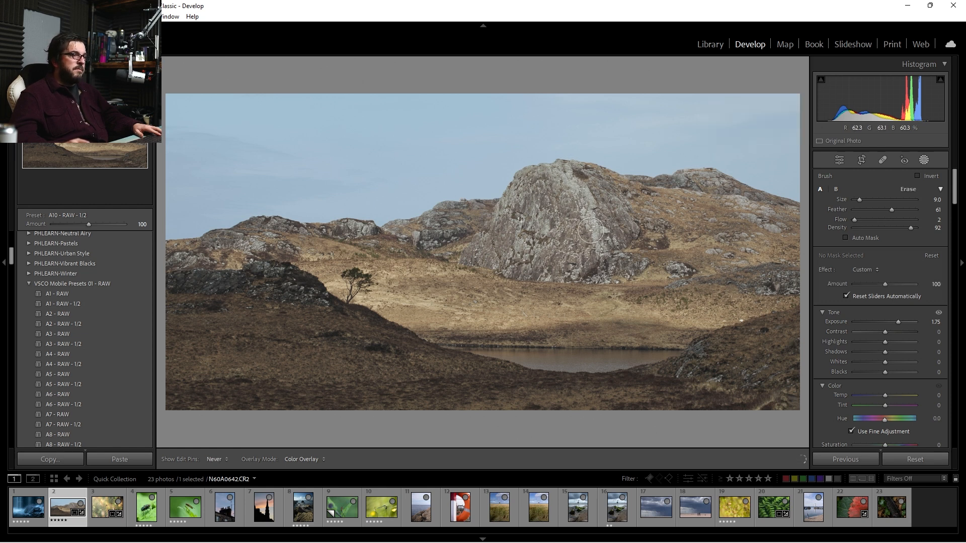
Raise the brush mask's exposure to 2.88 and paint over the large rock, the slope behind the tree and the sunlit grass
{"action": "mouse_move", "coordinate": [899, 323]}
{"action": "left_mouse_down"}
{"action": "mouse_move", "coordinate": [933, 329]}
{"action": "mouse_move", "coordinate": [853, 325]}
{"action": "mouse_move", "coordinate": [909, 327]}
{"action": "mouse_move", "coordinate": [881, 330]}
{"action": "mouse_move", "coordinate": [907, 328]}
{"action": "left_mouse_up"}
{"action": "left_click_drag", "start_coordinate": [542, 253], "coordinate": [553, 216]}
{"action": "mouse_move", "coordinate": [380, 258]}
{"action": "left_mouse_down"}
{"action": "mouse_move", "coordinate": [346, 284]}
{"action": "mouse_move", "coordinate": [418, 322]}
{"action": "mouse_move", "coordinate": [324, 252]}
{"action": "left_mouse_up"}
{"action": "mouse_move", "coordinate": [428, 276]}
{"action": "left_mouse_down"}
{"action": "mouse_move", "coordinate": [369, 278]}
{"action": "mouse_move", "coordinate": [430, 277]}
{"action": "mouse_move", "coordinate": [466, 329]}
{"action": "mouse_move", "coordinate": [427, 311]}
{"action": "left_mouse_up"}
{"action": "mouse_move", "coordinate": [623, 296]}
{"action": "left_mouse_down"}
{"action": "mouse_move", "coordinate": [651, 304]}
{"action": "mouse_move", "coordinate": [639, 312]}
{"action": "left_mouse_up"}
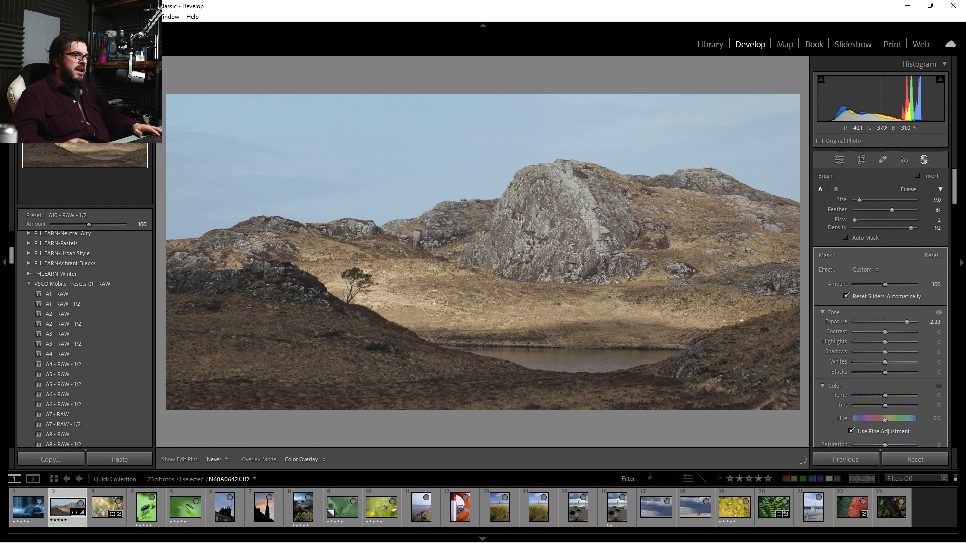
Brush light along the distant ridges, the large rock, the hillside beyond it and the dark foreground slopes
{"action": "left_click_drag", "start_coordinate": [351, 258], "coordinate": [233, 243]}
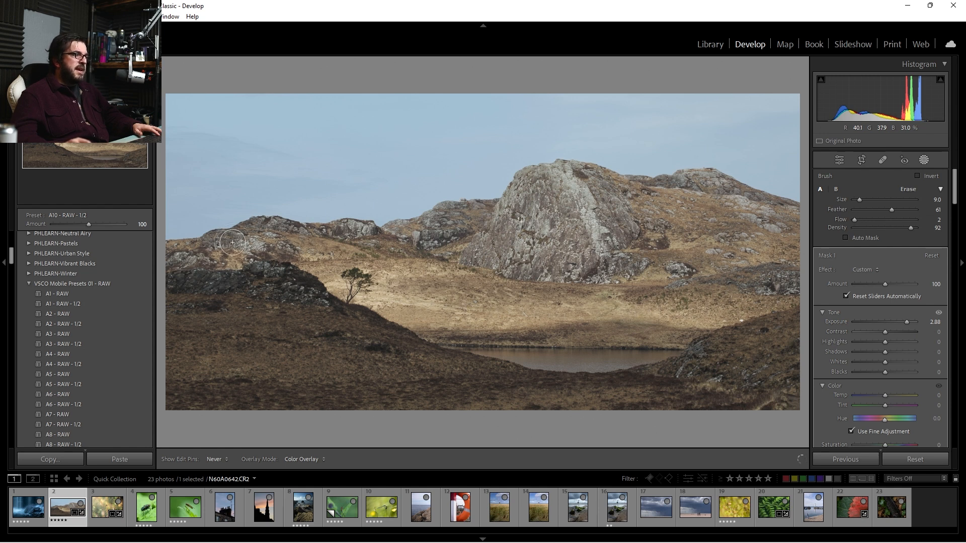
{"action": "mouse_move", "coordinate": [344, 234]}
{"action": "left_mouse_down"}
{"action": "mouse_move", "coordinate": [424, 231]}
{"action": "mouse_move", "coordinate": [411, 237]}
{"action": "mouse_move", "coordinate": [495, 215]}
{"action": "left_mouse_up"}
{"action": "left_click_drag", "start_coordinate": [581, 206], "coordinate": [590, 237]}
{"action": "left_click_drag", "start_coordinate": [727, 199], "coordinate": [703, 187]}
{"action": "left_click_drag", "start_coordinate": [743, 217], "coordinate": [744, 237]}
{"action": "left_click_drag", "start_coordinate": [731, 294], "coordinate": [798, 288]}
{"action": "mouse_move", "coordinate": [752, 357]}
{"action": "left_mouse_down"}
{"action": "mouse_move", "coordinate": [688, 371]}
{"action": "mouse_move", "coordinate": [755, 380]}
{"action": "mouse_move", "coordinate": [703, 341]}
{"action": "mouse_move", "coordinate": [707, 348]}
{"action": "mouse_move", "coordinate": [661, 366]}
{"action": "mouse_move", "coordinate": [747, 384]}
{"action": "left_mouse_up"}
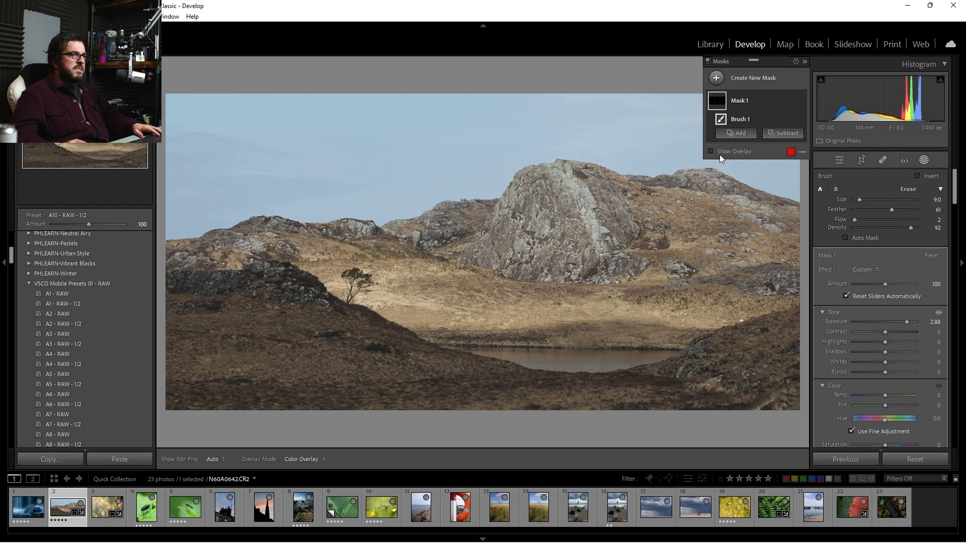
{"action": "mouse_move", "coordinate": [287, 377]}
{"action": "left_mouse_down"}
{"action": "mouse_move", "coordinate": [326, 388]}
{"action": "mouse_move", "coordinate": [514, 365]}
{"action": "mouse_move", "coordinate": [263, 370]}
{"action": "mouse_move", "coordinate": [442, 381]}
{"action": "mouse_move", "coordinate": [440, 389]}
{"action": "mouse_move", "coordinate": [241, 342]}
{"action": "mouse_move", "coordinate": [380, 367]}
{"action": "mouse_move", "coordinate": [310, 350]}
{"action": "mouse_move", "coordinate": [198, 337]}
{"action": "mouse_move", "coordinate": [327, 366]}
{"action": "mouse_move", "coordinate": [158, 303]}
{"action": "mouse_move", "coordinate": [306, 353]}
{"action": "mouse_move", "coordinate": [499, 377]}
{"action": "mouse_move", "coordinate": [178, 320]}
{"action": "mouse_move", "coordinate": [496, 404]}
{"action": "mouse_move", "coordinate": [228, 301]}
{"action": "mouse_move", "coordinate": [245, 294]}
{"action": "mouse_move", "coordinate": [294, 346]}
{"action": "mouse_move", "coordinate": [265, 384]}
{"action": "mouse_move", "coordinate": [479, 413]}
{"action": "mouse_move", "coordinate": [391, 393]}
{"action": "mouse_move", "coordinate": [414, 404]}
{"action": "mouse_move", "coordinate": [454, 403]}
{"action": "mouse_move", "coordinate": [469, 421]}
{"action": "left_mouse_up"}
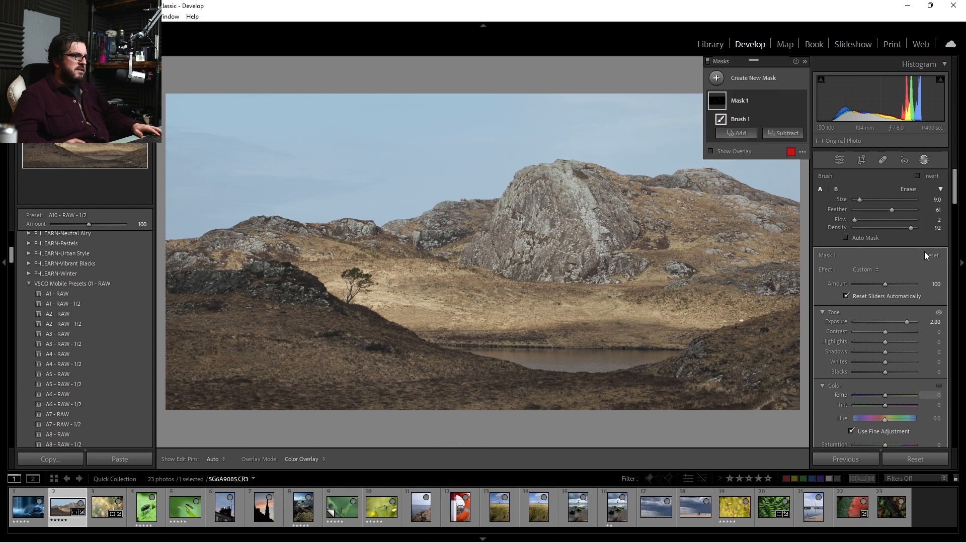
Add a radial gradient mask over the dark foreground slope beside the lake and raise its shadows to 100
{"action": "left_click", "coordinate": [717, 79]}
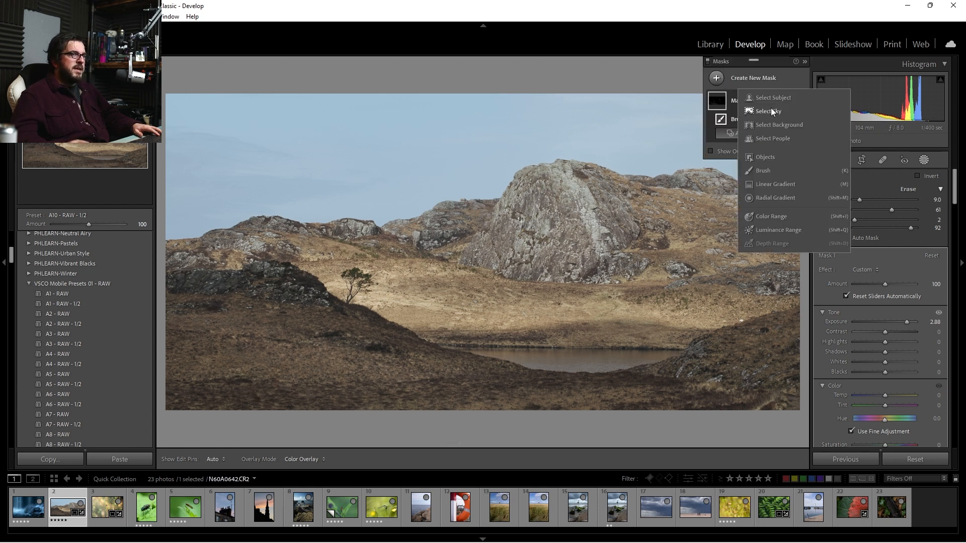
{"action": "left_click", "coordinate": [780, 195]}
{"action": "left_click_drag", "start_coordinate": [320, 366], "coordinate": [590, 458]}
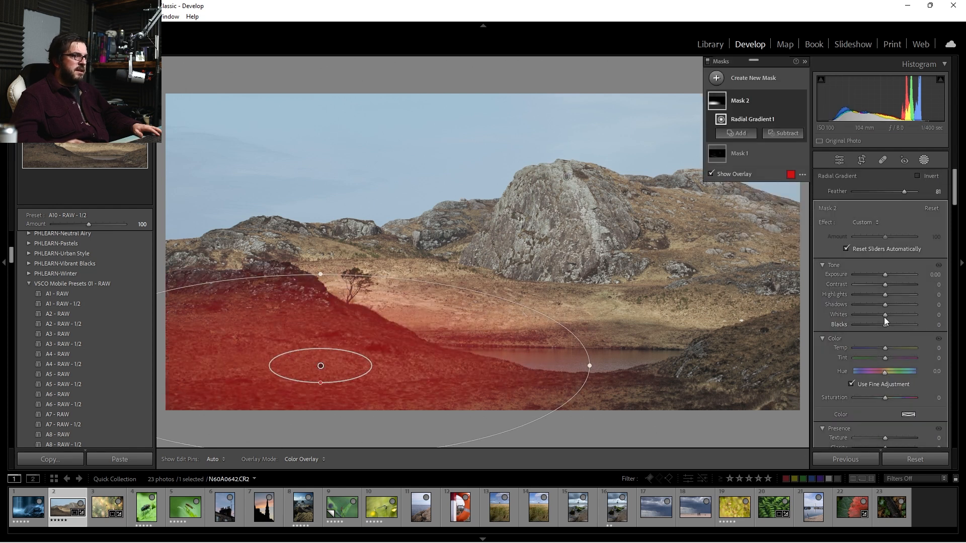
{"action": "left_click_drag", "start_coordinate": [885, 305], "coordinate": [916, 305]}
{"action": "mouse_move", "coordinate": [889, 276]}
{"action": "left_mouse_down"}
{"action": "mouse_move", "coordinate": [926, 273]}
{"action": "mouse_move", "coordinate": [880, 281]}
{"action": "mouse_move", "coordinate": [897, 280]}
{"action": "left_mouse_up"}
{"action": "double_click", "coordinate": [889, 280]}
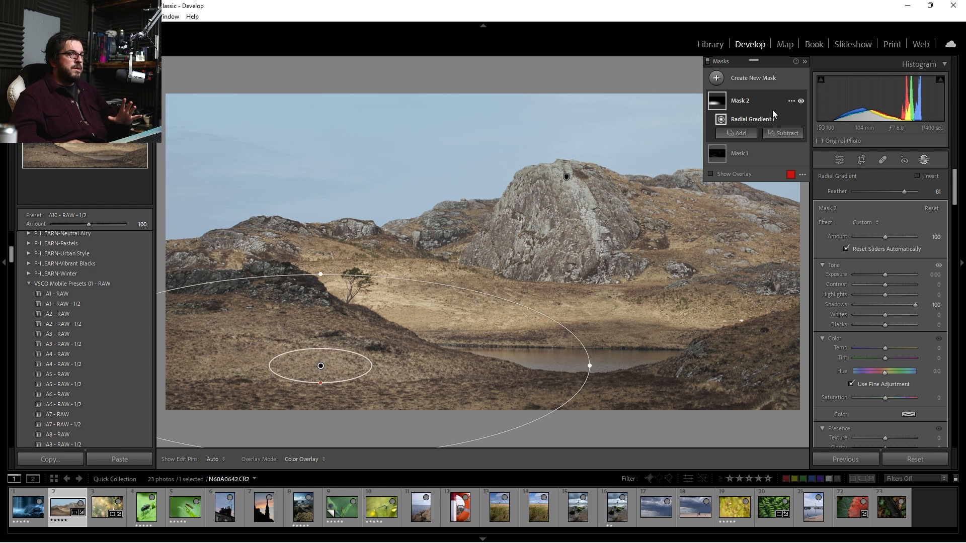
Compare the photo with the radial gradient mask off and on, and delete that mask
{"action": "left_click", "coordinate": [800, 102]}
{"action": "left_click", "coordinate": [801, 102]}
{"action": "left_click", "coordinate": [801, 102]}
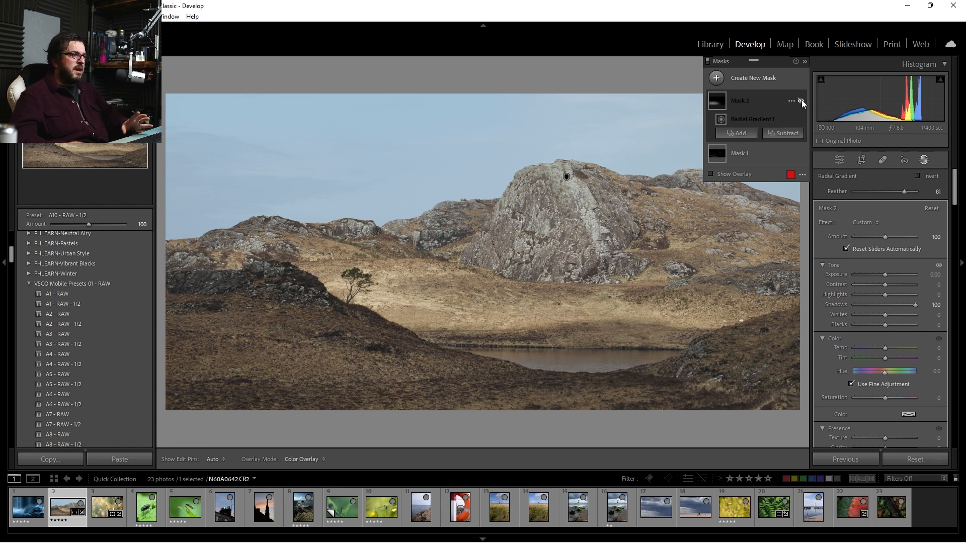
{"action": "left_click", "coordinate": [802, 102]}
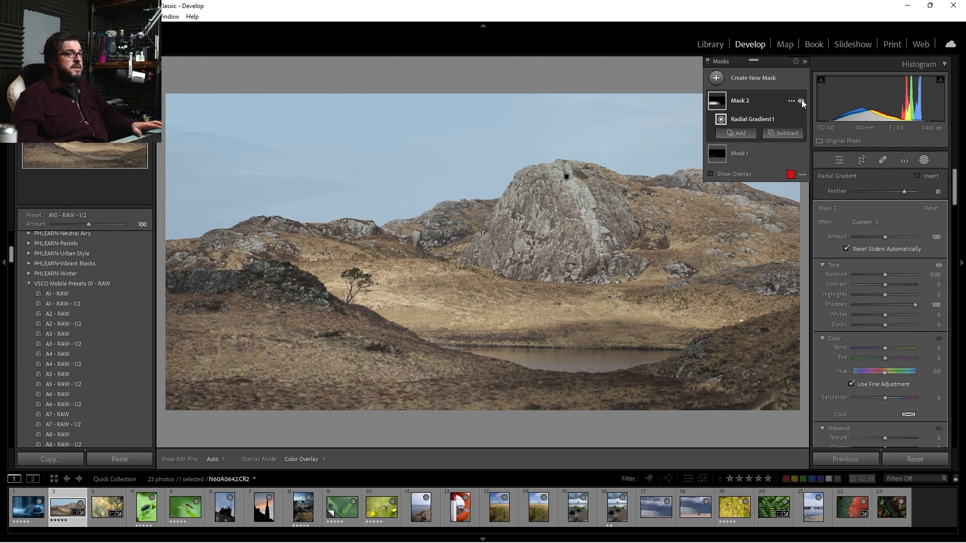
{"action": "left_click", "coordinate": [792, 101]}
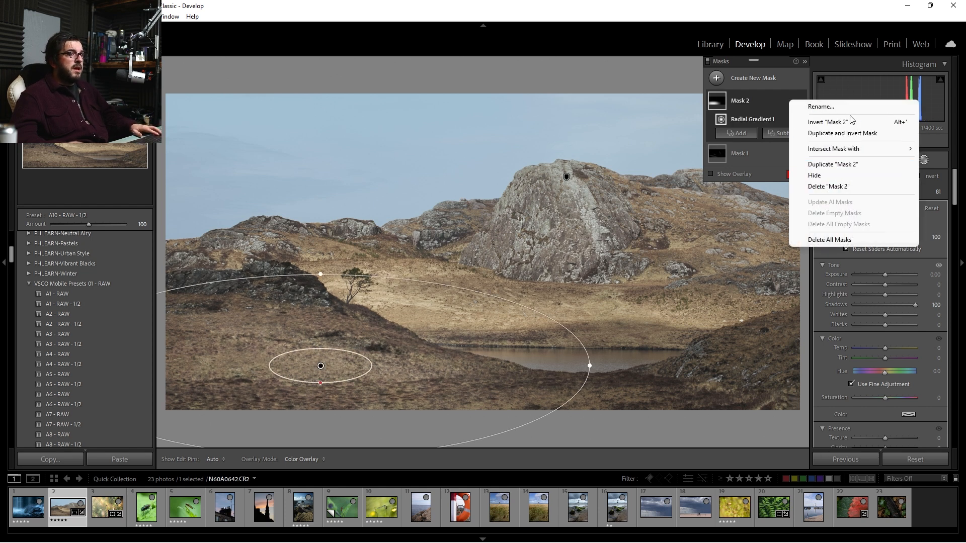
{"action": "left_click", "coordinate": [864, 187]}
{"action": "left_click", "coordinate": [711, 121]}
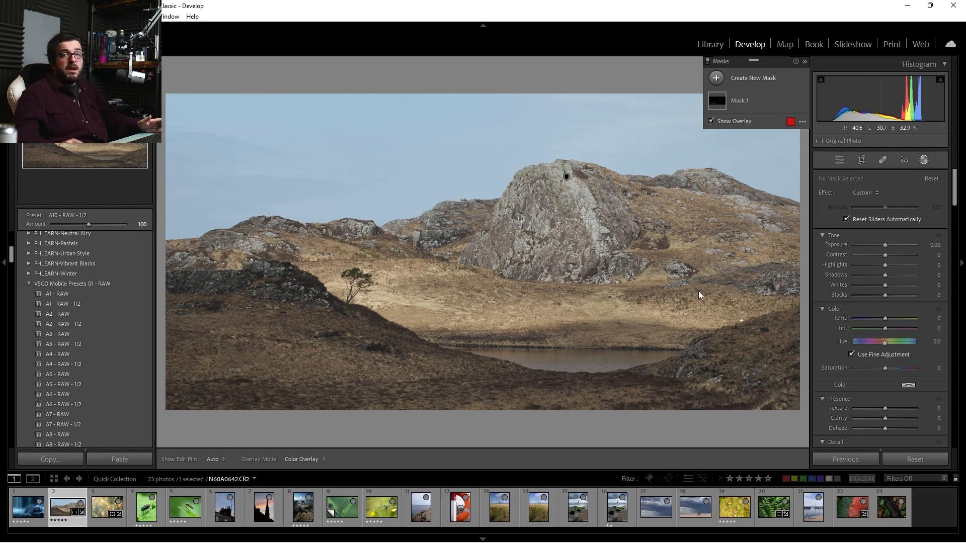
Reopen the masking tools and compare the landscape with the brush mask Mask 1 hidden and shown
{"action": "left_click", "coordinate": [924, 160]}
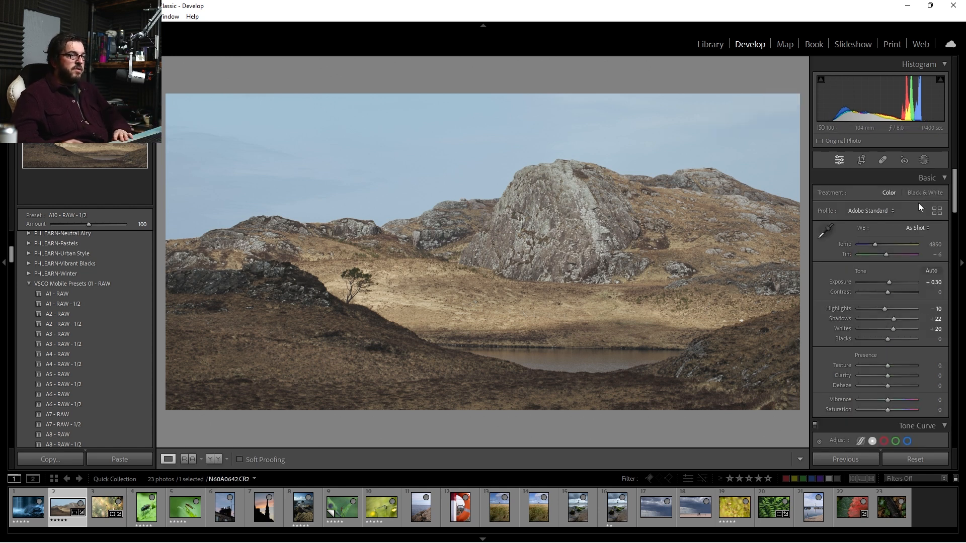
{"action": "left_click", "coordinate": [925, 160]}
{"action": "left_click", "coordinate": [801, 101]}
{"action": "left_click", "coordinate": [801, 101]}
{"action": "left_click", "coordinate": [801, 102]}
{"action": "left_click", "coordinate": [801, 101]}
{"action": "left_click", "coordinate": [801, 102]}
{"action": "left_click", "coordinate": [801, 102]}
{"action": "left_click", "coordinate": [801, 102]}
{"action": "left_click", "coordinate": [802, 102]}
{"action": "left_click", "coordinate": [802, 102]}
{"action": "left_click", "coordinate": [801, 101]}
{"action": "left_click", "coordinate": [801, 101]}
{"action": "left_click", "coordinate": [801, 102]}
{"action": "left_click", "coordinate": [801, 102]}
{"action": "left_click", "coordinate": [801, 102]}
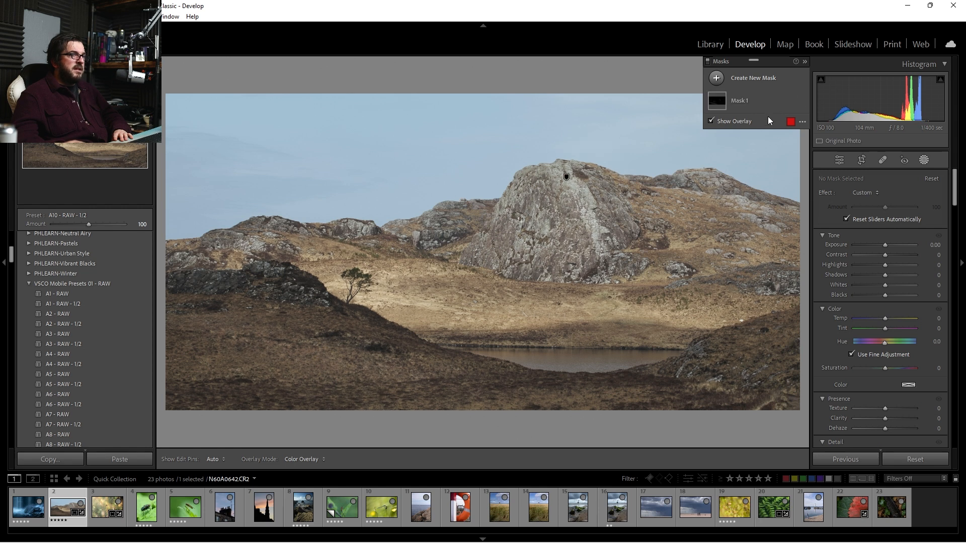
Reselect Mask 1, reduce the brush to size 3 and paint light onto the distant ridges and rocky outcrops
{"action": "left_click", "coordinate": [759, 104]}
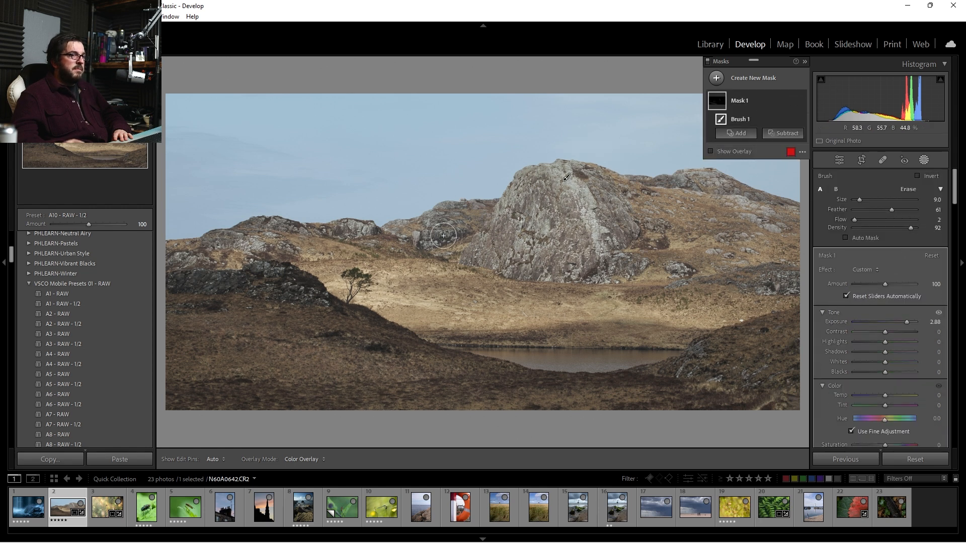
{"action": "scroll", "coordinate": [442, 250], "scroll_direction": "down", "scroll_amount": 3}
{"action": "mouse_move", "coordinate": [433, 231]}
{"action": "left_mouse_down"}
{"action": "mouse_move", "coordinate": [445, 240]}
{"action": "mouse_move", "coordinate": [437, 233]}
{"action": "mouse_move", "coordinate": [453, 211]}
{"action": "mouse_move", "coordinate": [427, 222]}
{"action": "left_mouse_up"}
{"action": "mouse_move", "coordinate": [231, 246]}
{"action": "left_mouse_down"}
{"action": "mouse_move", "coordinate": [212, 248]}
{"action": "mouse_move", "coordinate": [207, 265]}
{"action": "left_mouse_up"}
{"action": "left_click_drag", "start_coordinate": [272, 274], "coordinate": [263, 269]}
{"action": "left_click_drag", "start_coordinate": [737, 200], "coordinate": [703, 202]}
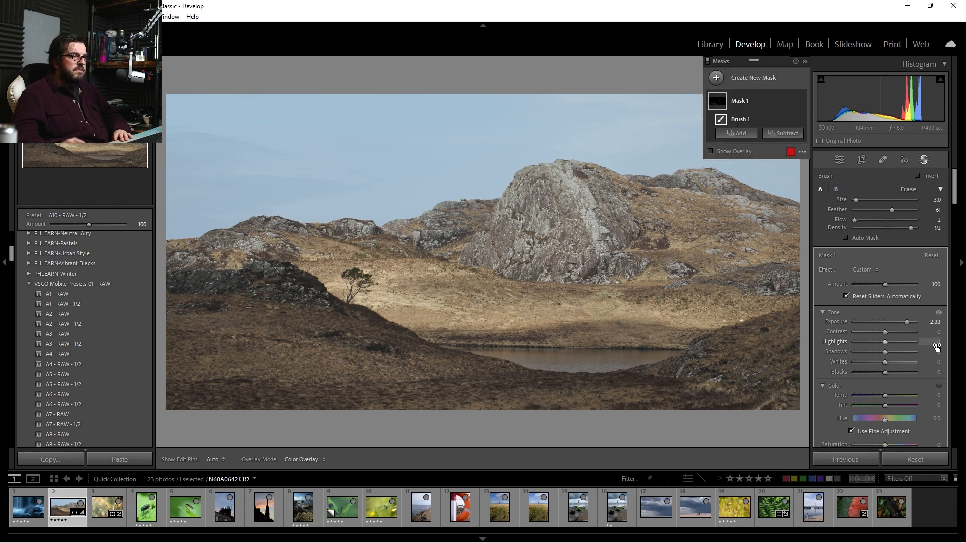
Set Mask 1's clarity to 39 and dehaze to 27
{"action": "scroll", "coordinate": [937, 347], "scroll_direction": "down", "scroll_amount": 3}
{"action": "mouse_move", "coordinate": [886, 414]}
{"action": "left_mouse_down"}
{"action": "mouse_move", "coordinate": [926, 415]}
{"action": "mouse_move", "coordinate": [880, 419]}
{"action": "left_mouse_up"}
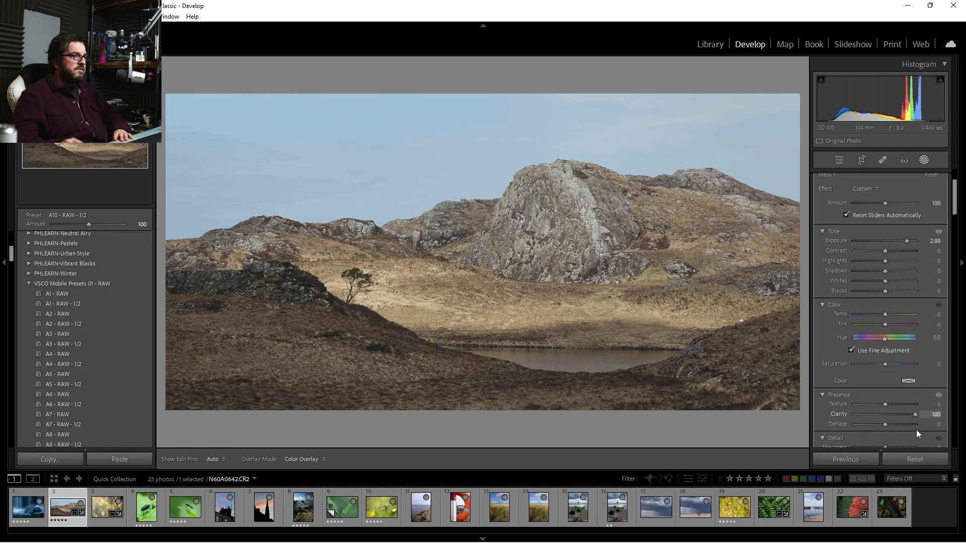
{"action": "mouse_move", "coordinate": [885, 425]}
{"action": "left_mouse_down"}
{"action": "mouse_move", "coordinate": [922, 428]}
{"action": "mouse_move", "coordinate": [891, 429]}
{"action": "mouse_move", "coordinate": [901, 431]}
{"action": "left_mouse_up"}
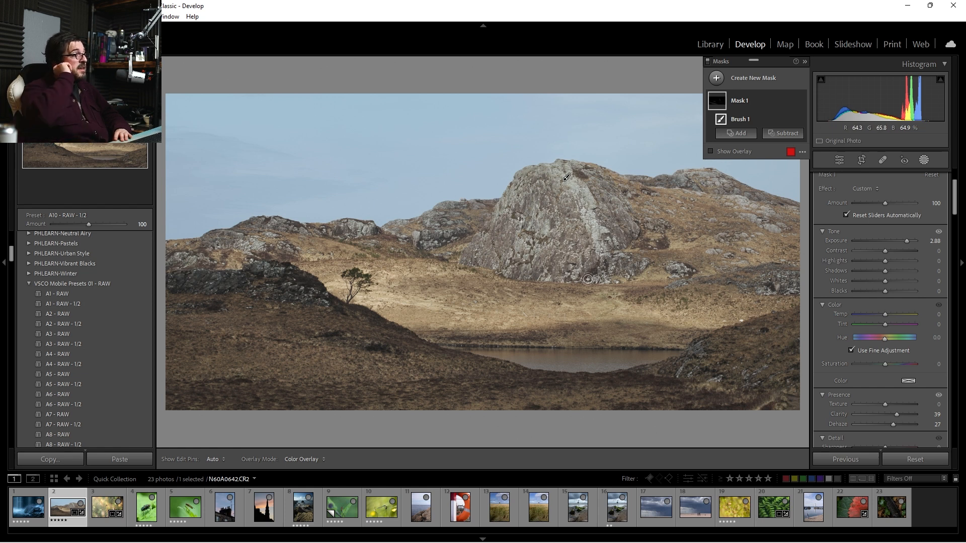
Create a second brush mask with exposure -3.07 and size 6, and darken parts of the distant ridges, middle slopes and sunlit grass
{"action": "left_click", "coordinate": [719, 79]}
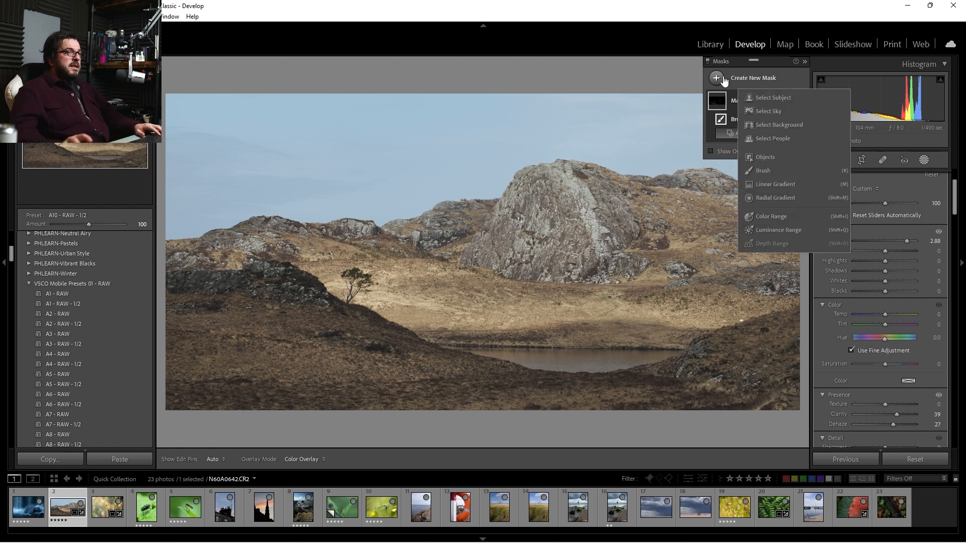
{"action": "left_click", "coordinate": [765, 172]}
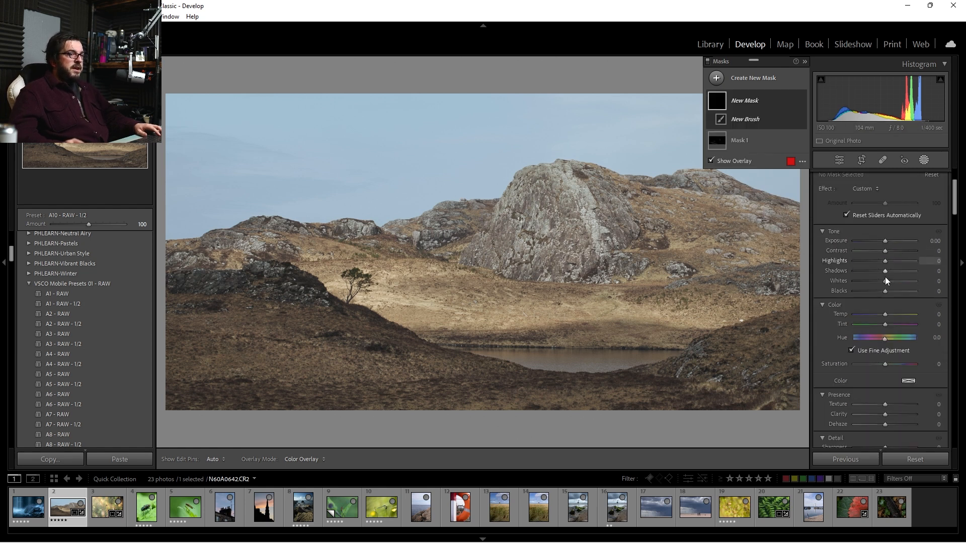
{"action": "left_click_drag", "start_coordinate": [884, 241], "coordinate": [861, 248]}
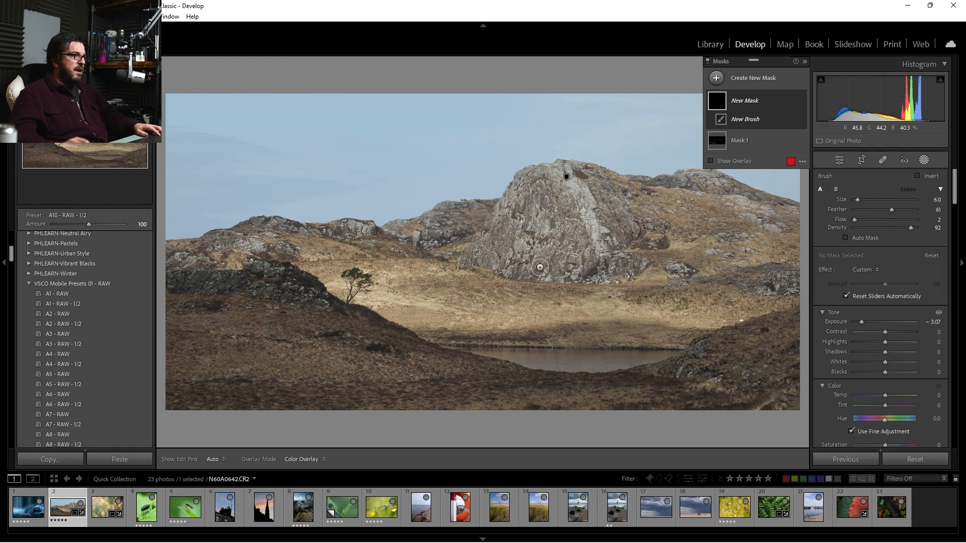
{"action": "key", "text": "h"}
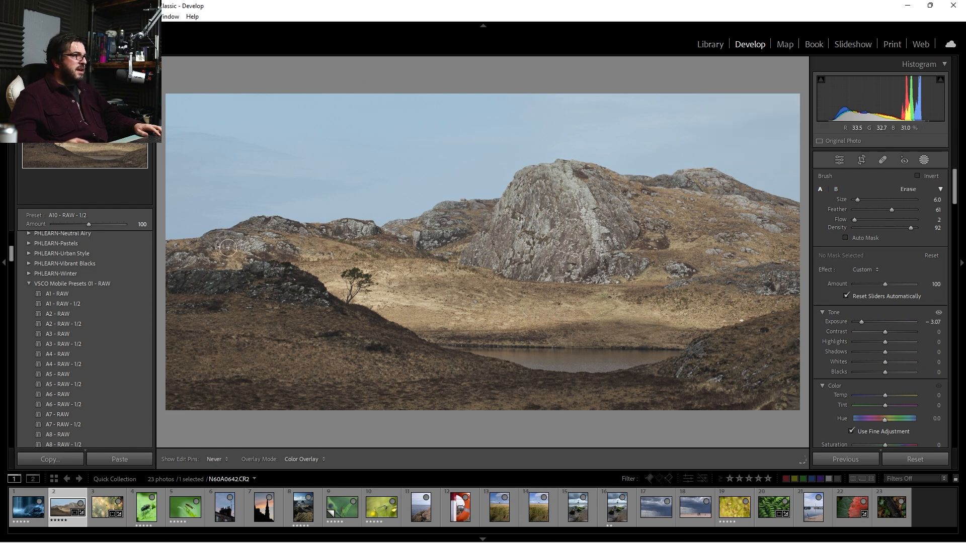
{"action": "left_click_drag", "start_coordinate": [228, 247], "coordinate": [275, 242]}
{"action": "left_click_drag", "start_coordinate": [456, 235], "coordinate": [468, 233]}
{"action": "left_click_drag", "start_coordinate": [417, 259], "coordinate": [351, 252]}
{"action": "left_click_drag", "start_coordinate": [620, 304], "coordinate": [625, 304]}
{"action": "mouse_move", "coordinate": [458, 292]}
{"action": "left_mouse_down"}
{"action": "mouse_move", "coordinate": [625, 298]}
{"action": "mouse_move", "coordinate": [773, 276]}
{"action": "mouse_move", "coordinate": [711, 298]}
{"action": "left_mouse_up"}
Enlarge the brush up to size 17 and darken the foreground slopes around the lake in Mask 2
{"action": "key", "text": "h"}
{"action": "mouse_move", "coordinate": [765, 329]}
{"action": "left_mouse_down"}
{"action": "mouse_move", "coordinate": [683, 366]}
{"action": "mouse_move", "coordinate": [750, 387]}
{"action": "left_mouse_up"}
{"action": "scroll", "coordinate": [392, 388], "scroll_direction": "up", "scroll_amount": 5}
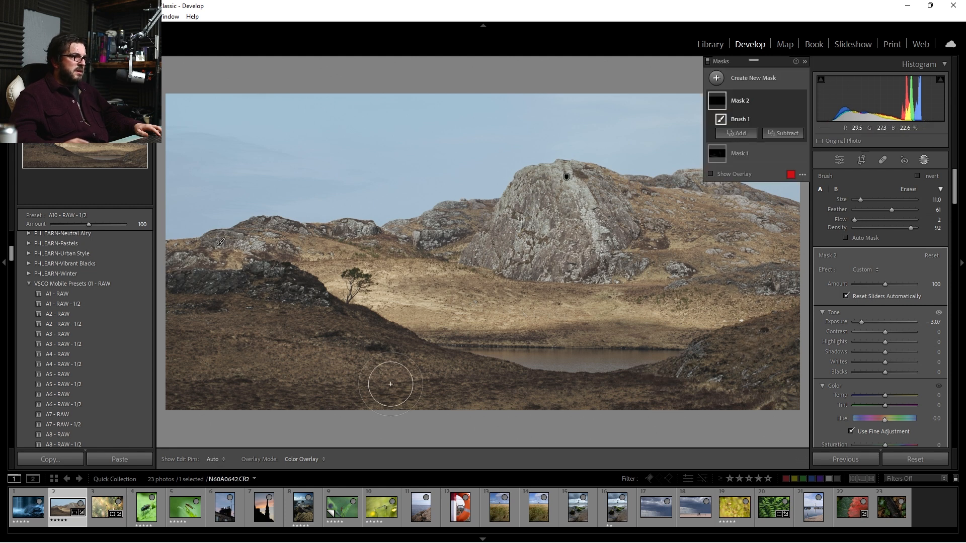
{"action": "mouse_move", "coordinate": [463, 373]}
{"action": "left_mouse_down"}
{"action": "mouse_move", "coordinate": [419, 370]}
{"action": "mouse_move", "coordinate": [248, 328]}
{"action": "mouse_move", "coordinate": [474, 390]}
{"action": "mouse_move", "coordinate": [249, 329]}
{"action": "mouse_move", "coordinate": [487, 361]}
{"action": "mouse_move", "coordinate": [346, 347]}
{"action": "mouse_move", "coordinate": [463, 382]}
{"action": "mouse_move", "coordinate": [309, 341]}
{"action": "mouse_move", "coordinate": [409, 364]}
{"action": "mouse_move", "coordinate": [481, 362]}
{"action": "mouse_move", "coordinate": [269, 363]}
{"action": "mouse_move", "coordinate": [206, 335]}
{"action": "mouse_move", "coordinate": [432, 386]}
{"action": "mouse_move", "coordinate": [173, 316]}
{"action": "mouse_move", "coordinate": [503, 402]}
{"action": "mouse_move", "coordinate": [246, 361]}
{"action": "mouse_move", "coordinate": [650, 418]}
{"action": "mouse_move", "coordinate": [686, 413]}
{"action": "mouse_move", "coordinate": [405, 408]}
{"action": "mouse_move", "coordinate": [763, 422]}
{"action": "left_mouse_up"}
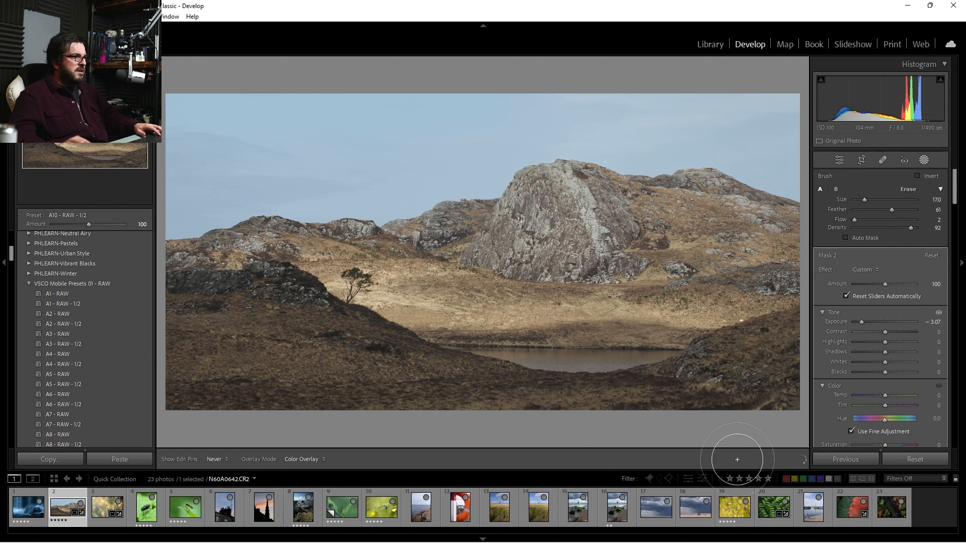
{"action": "left_click_drag", "start_coordinate": [244, 310], "coordinate": [272, 346]}
Reduce the brush to size 9 and darken the large rock's base and the hillside beyond it in Mask 2
{"action": "scroll", "coordinate": [521, 234], "scroll_direction": "down", "scroll_amount": 6}
{"action": "scroll", "coordinate": [501, 253], "scroll_direction": "down", "scroll_amount": 2}
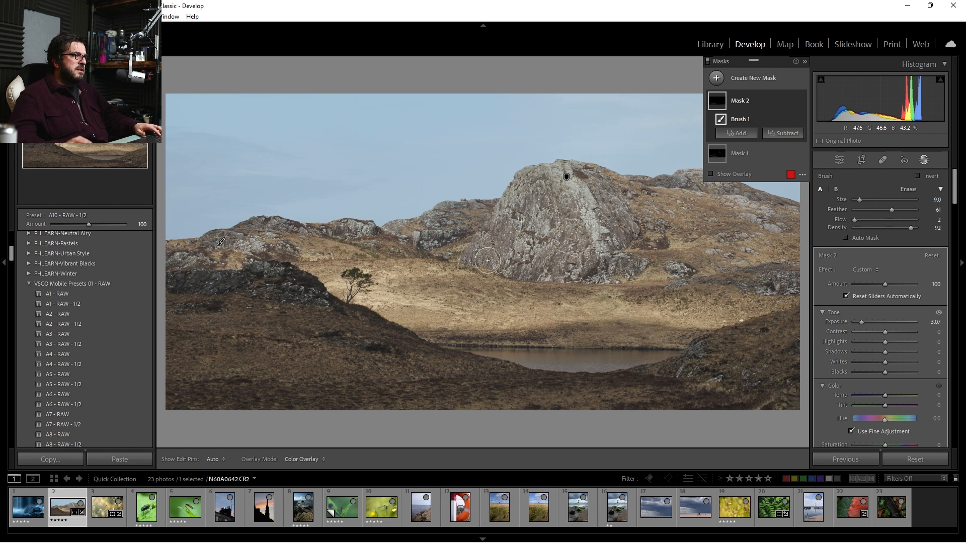
{"action": "key", "text": "h"}
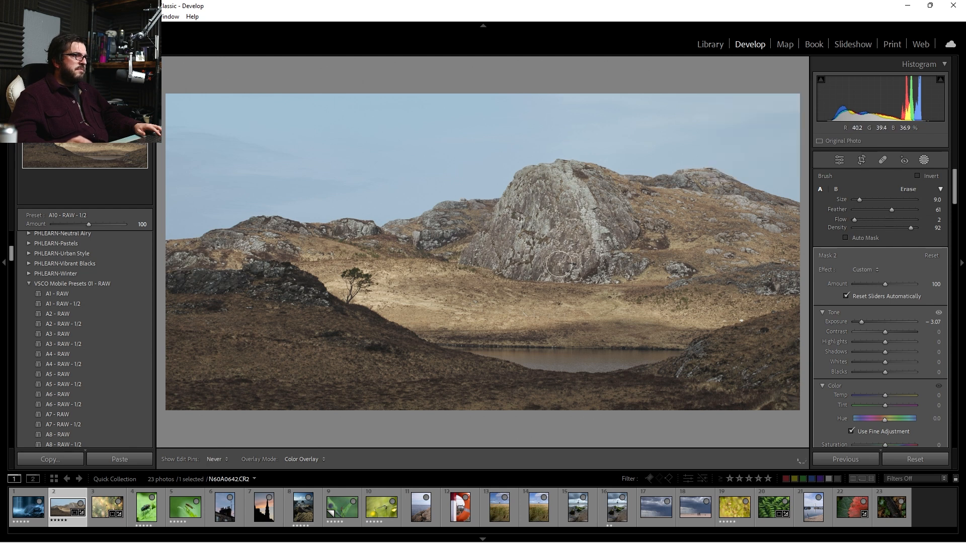
{"action": "left_click_drag", "start_coordinate": [574, 258], "coordinate": [563, 273]}
{"action": "left_click_drag", "start_coordinate": [650, 243], "coordinate": [639, 245]}
{"action": "left_click_drag", "start_coordinate": [670, 188], "coordinate": [720, 189]}
{"action": "mouse_move", "coordinate": [760, 195]}
{"action": "left_mouse_down"}
{"action": "mouse_move", "coordinate": [789, 213]}
{"action": "mouse_move", "coordinate": [758, 219]}
{"action": "left_mouse_up"}
{"action": "mouse_move", "coordinate": [743, 222]}
{"action": "left_mouse_down"}
{"action": "mouse_move", "coordinate": [675, 240]}
{"action": "mouse_move", "coordinate": [740, 266]}
{"action": "mouse_move", "coordinate": [745, 295]}
{"action": "left_mouse_up"}
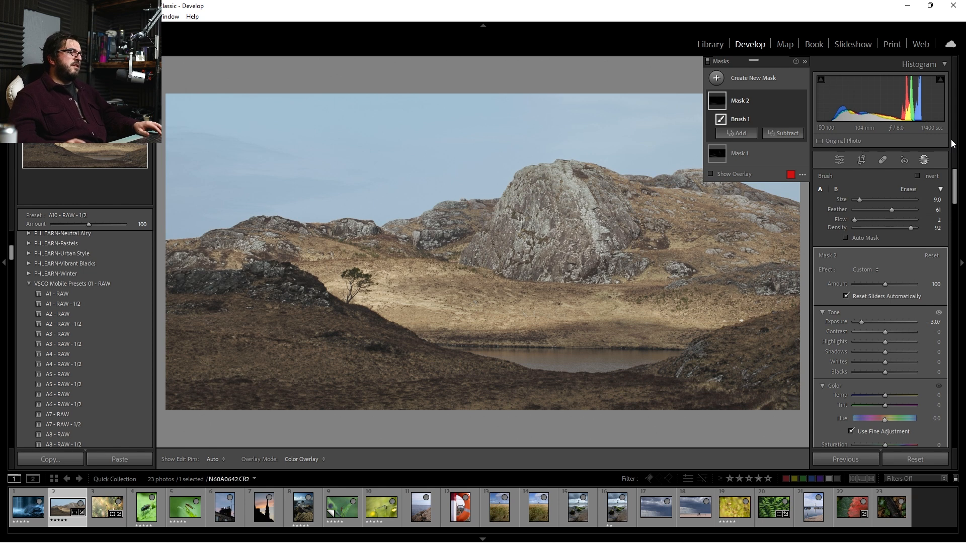
Compare the landscape with the darkening mask Mask 2 hidden and shown
{"action": "left_click", "coordinate": [801, 101]}
{"action": "left_click", "coordinate": [801, 101]}
{"action": "left_click", "coordinate": [802, 102]}
{"action": "left_click", "coordinate": [801, 102]}
{"action": "left_click", "coordinate": [801, 101]}
{"action": "left_click", "coordinate": [801, 101]}
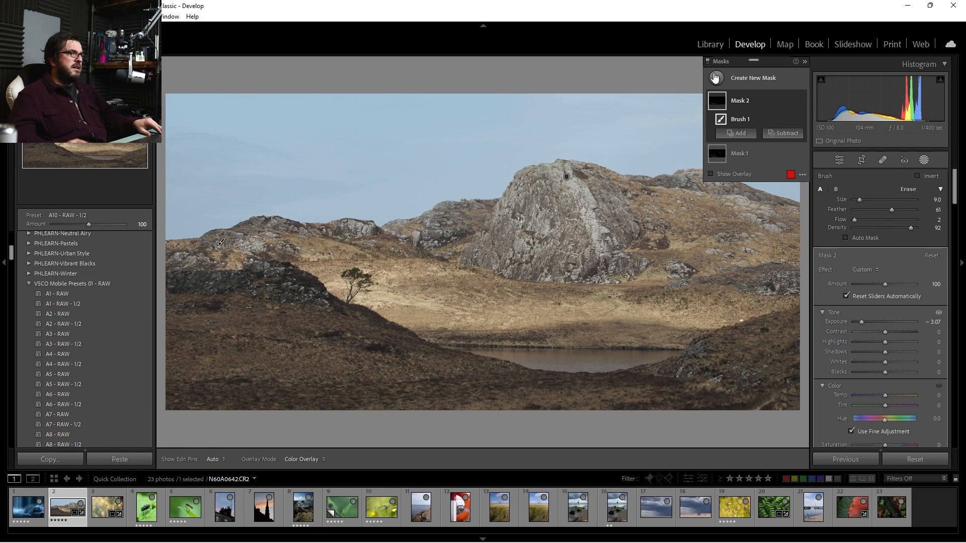
Create a third brush mask with clarity 52 and dehaze 19, and paint it onto the large rock face
{"action": "right_click", "coordinate": [802, 101]}
{"action": "left_click", "coordinate": [785, 165]}
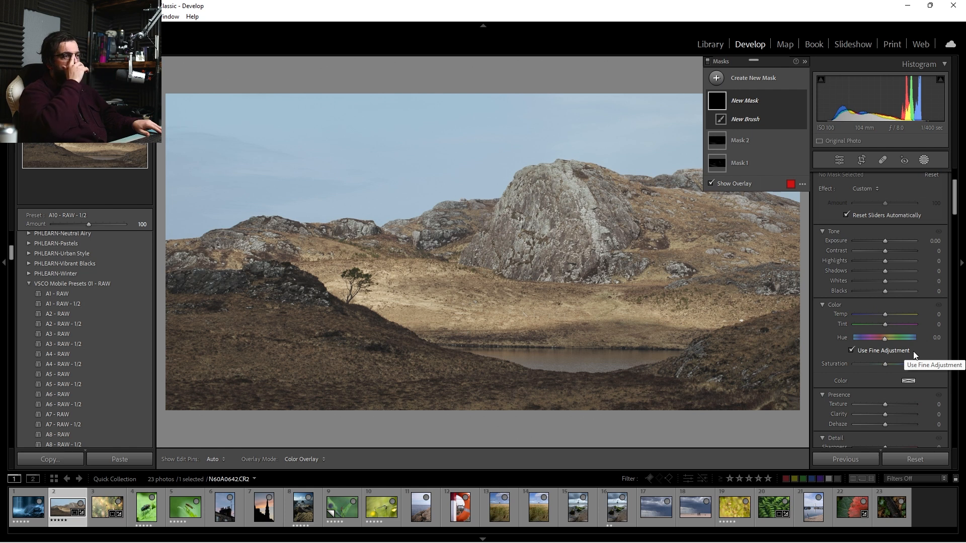
{"action": "mouse_move", "coordinate": [797, 144]}
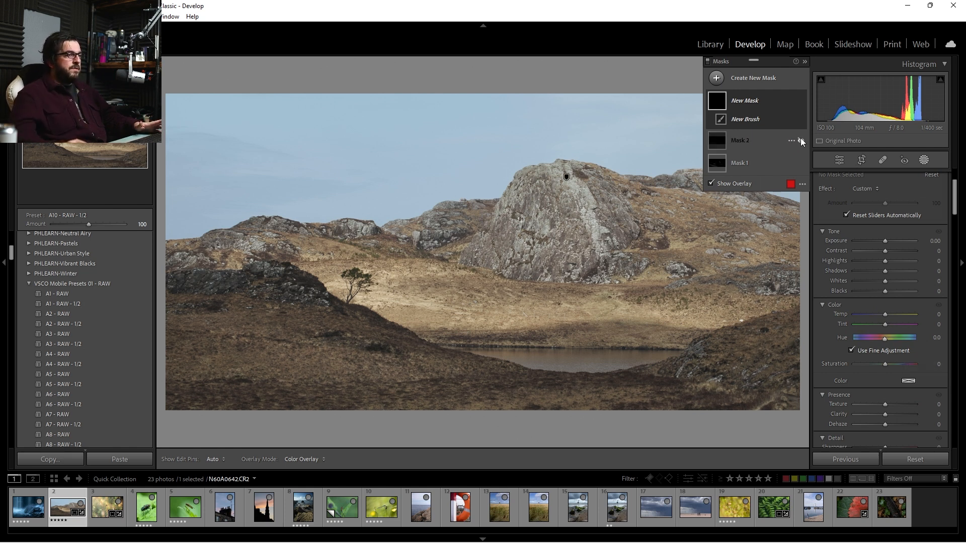
{"action": "mouse_move", "coordinate": [799, 162]}
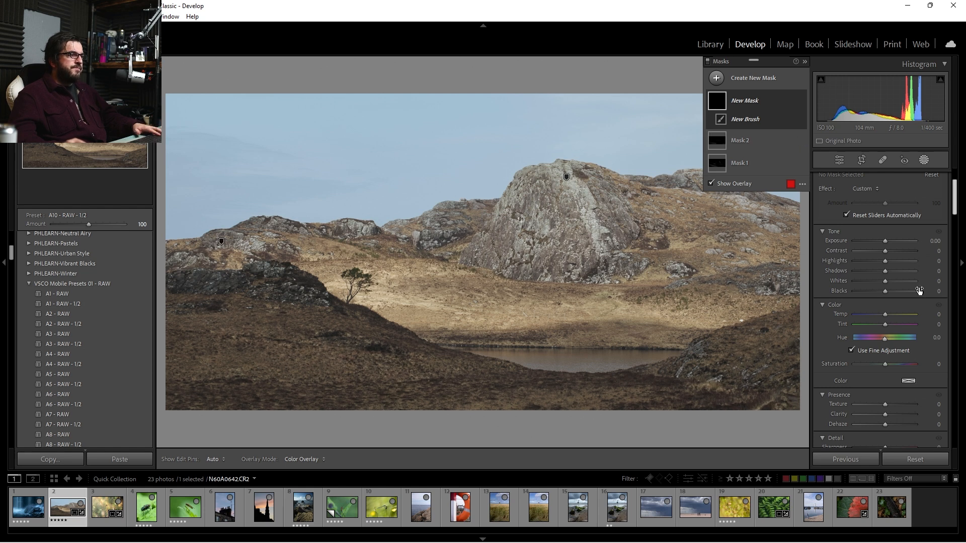
{"action": "key", "text": "o"}
{"action": "left_click", "coordinate": [901, 415]}
{"action": "left_click", "coordinate": [889, 423]}
{"action": "key", "text": "h"}
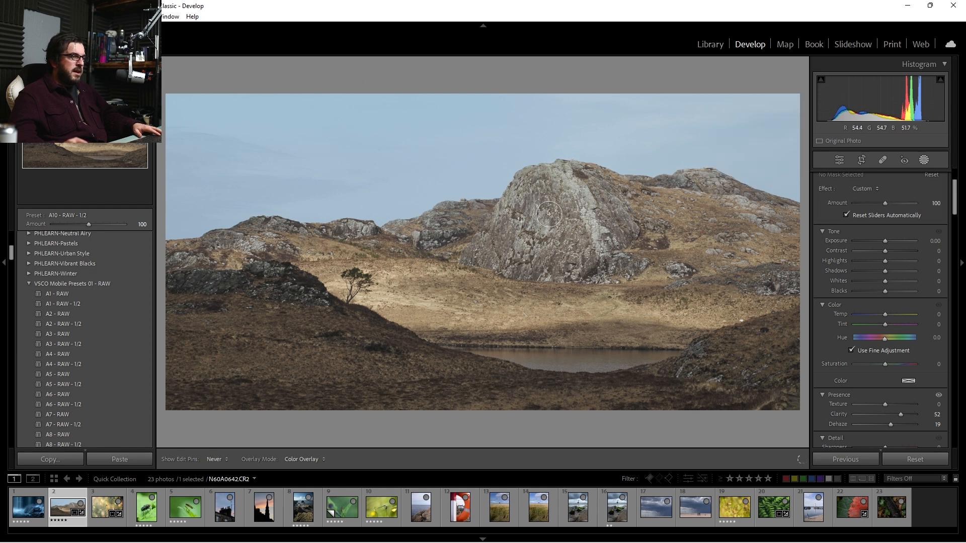
Brush Mask 3's clarity and dehaze effect over the distant ridges, the lake area and the hills beyond the large rock
{"action": "key", "text": "h"}
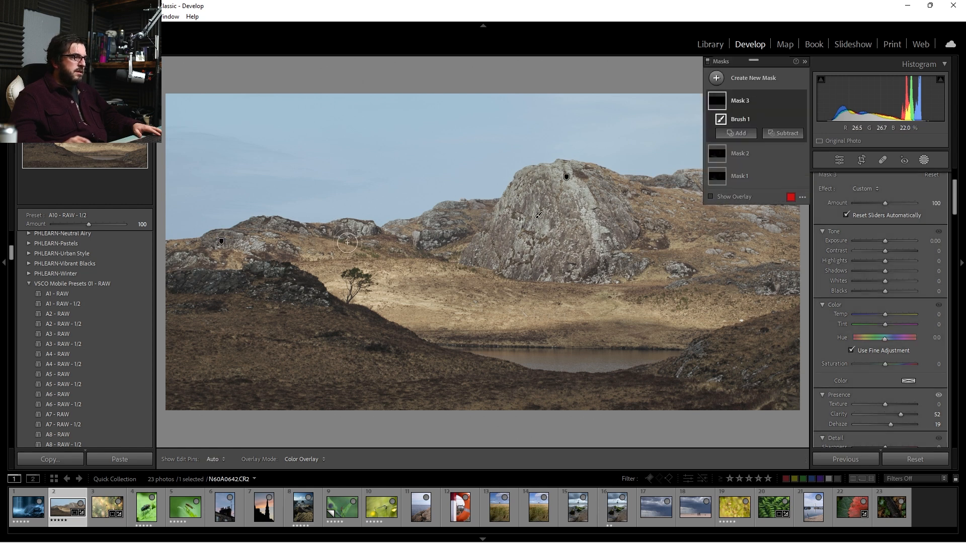
{"action": "key", "text": "h"}
{"action": "key", "text": "h"}
{"action": "key", "text": "h"}
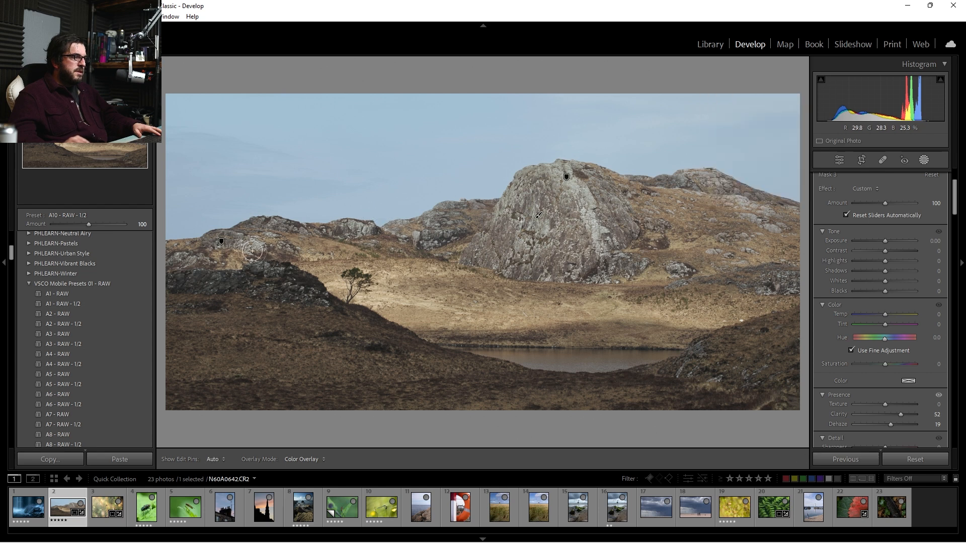
{"action": "key", "text": "h"}
{"action": "key", "text": "h"}
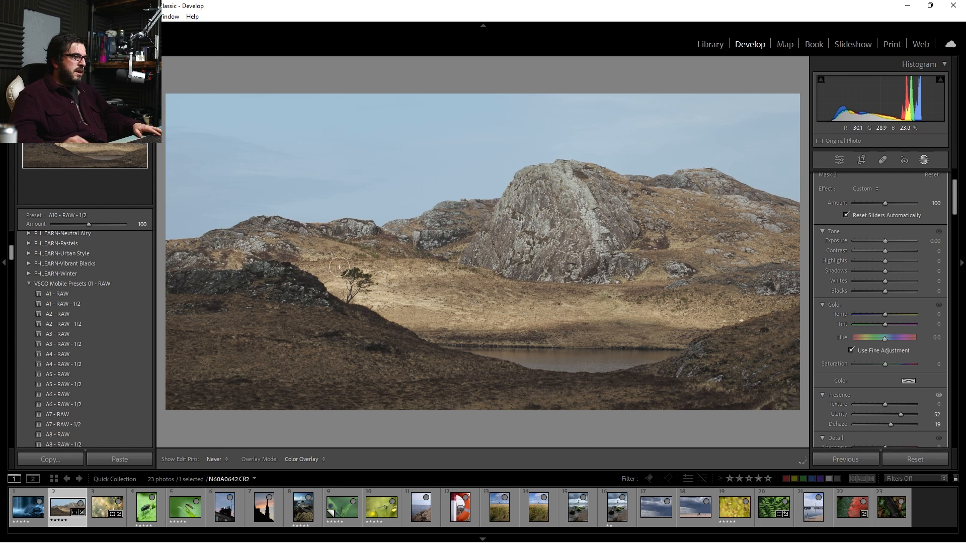
{"action": "key", "text": "h"}
{"action": "key", "text": "h"}
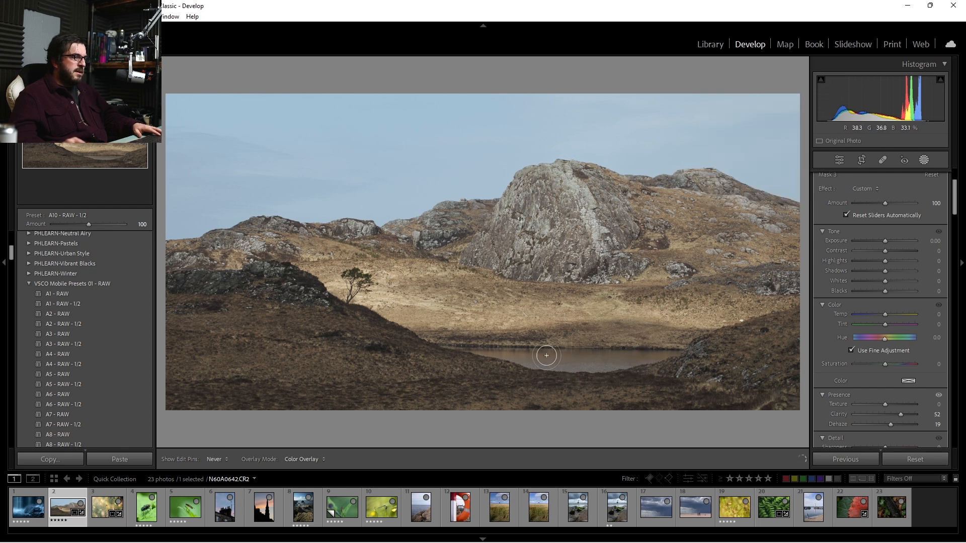
{"action": "key", "text": "h"}
{"action": "key", "text": "h"}
{"action": "key", "text": "h"}
{"action": "key", "text": "h"}
{"action": "key", "text": "h"}
{"action": "key", "text": "h"}
{"action": "key", "text": "h"}
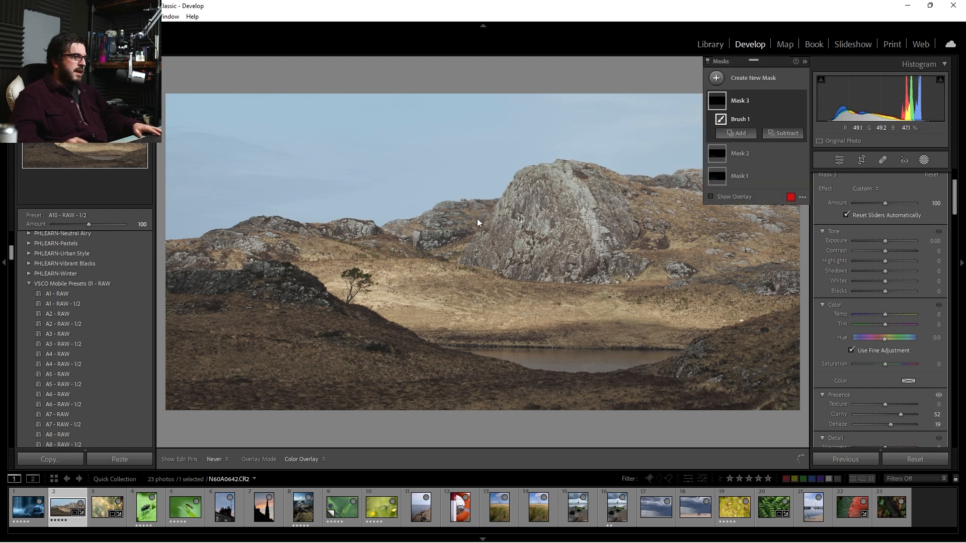
{"action": "key", "text": "h"}
{"action": "key", "text": "h"}
{"action": "key", "text": "h"}
{"action": "key", "text": "h"}
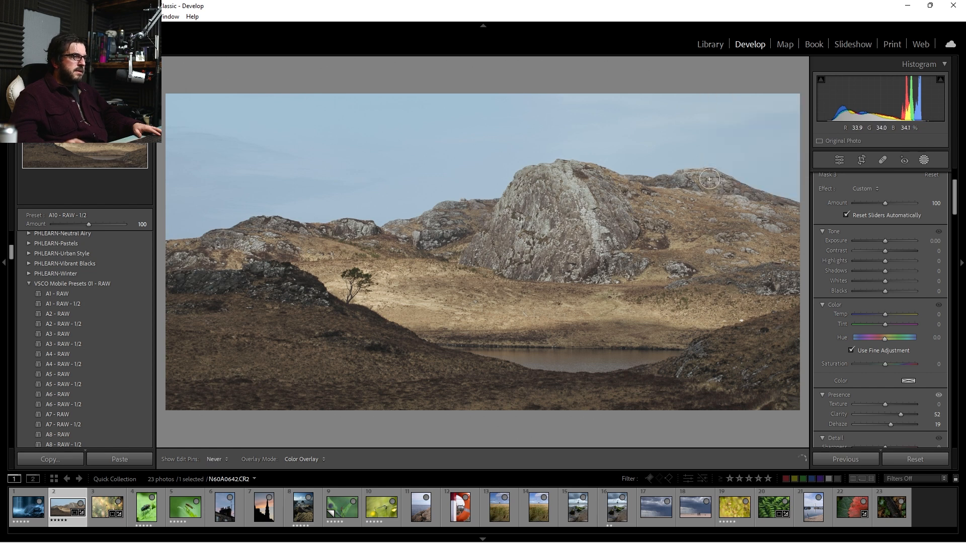
{"action": "key", "text": "h"}
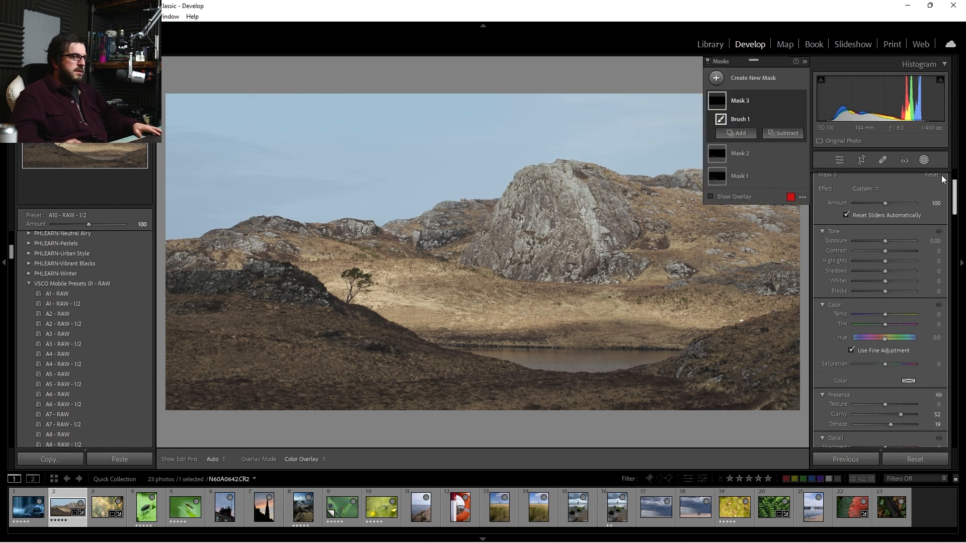
Compare the landscape with all masks switched off and on
{"action": "left_click", "coordinate": [707, 62]}
{"action": "left_click", "coordinate": [707, 62]}
{"action": "left_click", "coordinate": [707, 62]}
{"action": "left_click", "coordinate": [707, 62]}
{"action": "left_click", "coordinate": [707, 62]}
{"action": "left_click", "coordinate": [707, 61]}
{"action": "left_click", "coordinate": [707, 62]}
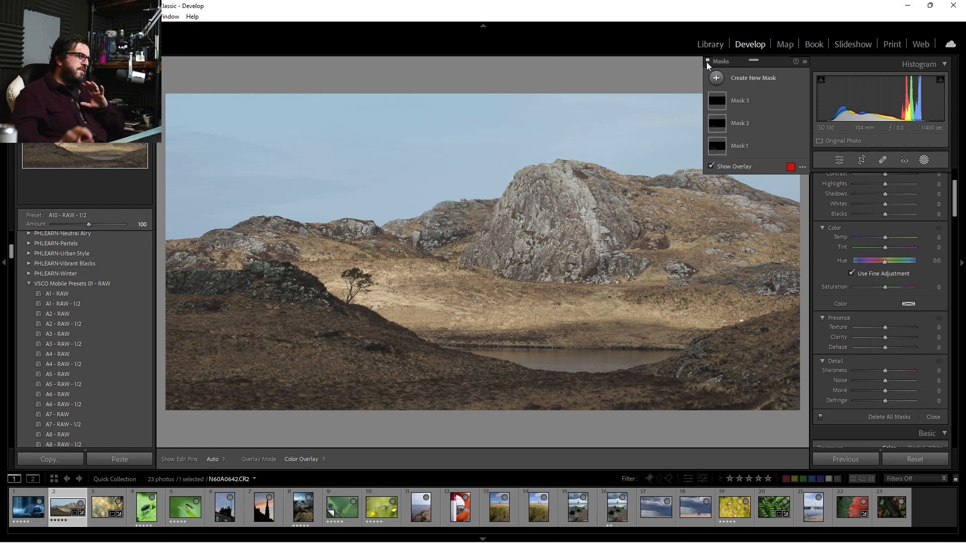
Switch Masks 1 to 3 off and on together to judge their combined effect on the landscape, and close masking
{"action": "left_click", "coordinate": [707, 62]}
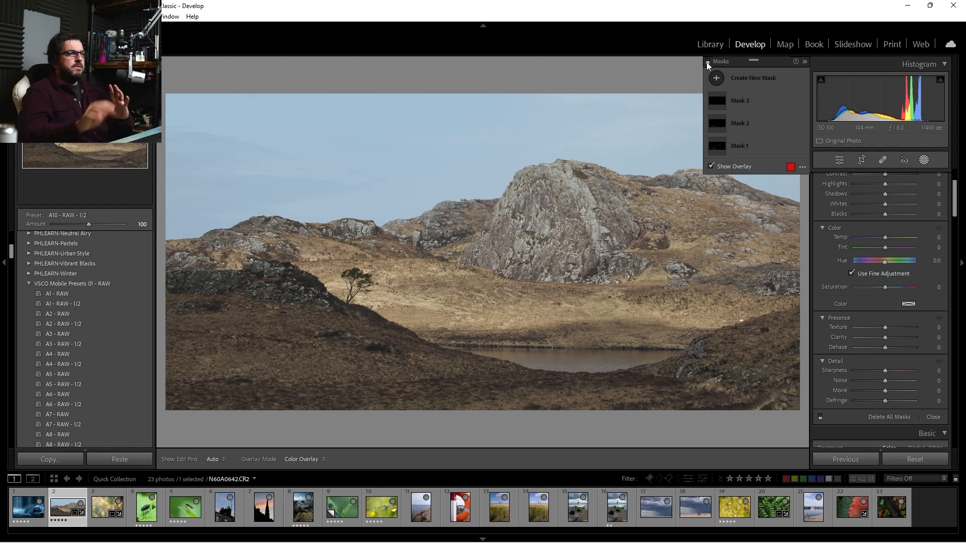
{"action": "left_click", "coordinate": [707, 62]}
{"action": "left_click", "coordinate": [707, 62]}
{"action": "left_click", "coordinate": [707, 62]}
{"action": "left_click", "coordinate": [707, 62]}
{"action": "left_click", "coordinate": [707, 62]}
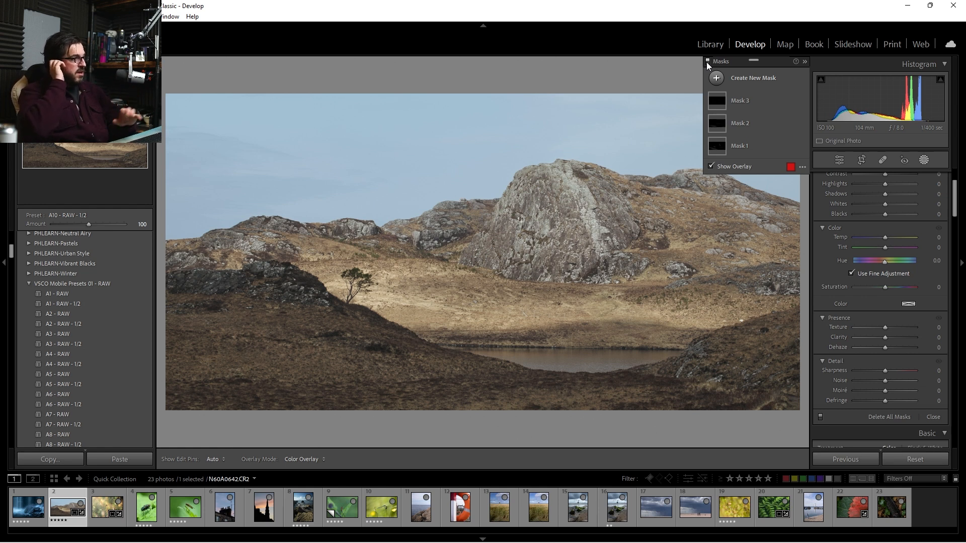
{"action": "left_click", "coordinate": [707, 61]}
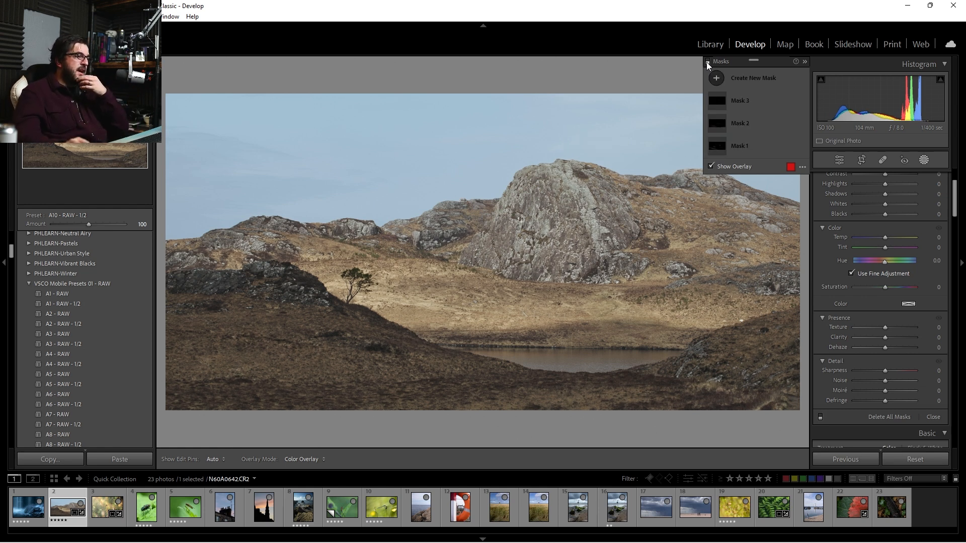
{"action": "left_click", "coordinate": [707, 62]}
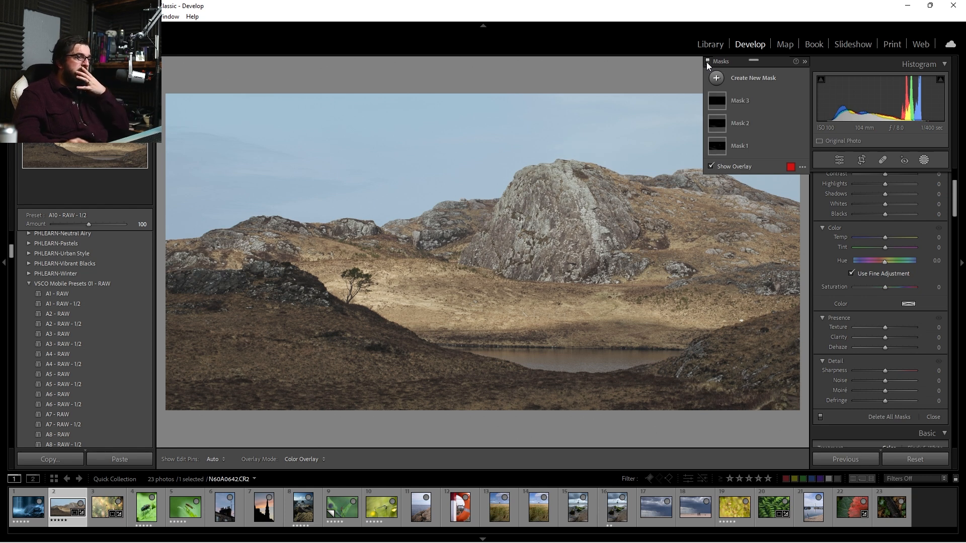
{"action": "left_click", "coordinate": [930, 162]}
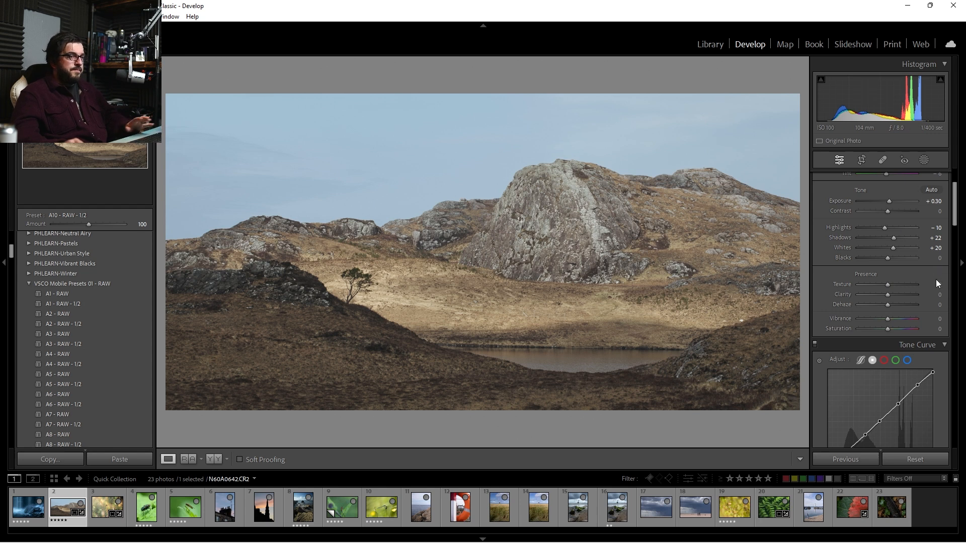
Set the landscape's white balance to temperature 5044 and tint -1
{"action": "scroll", "coordinate": [956, 226], "scroll_direction": "up", "scroll_amount": 3}
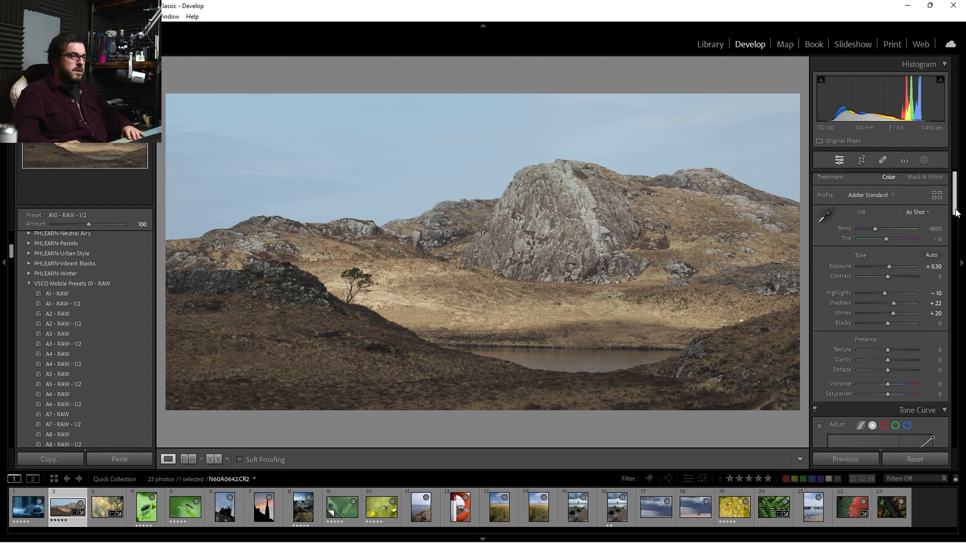
{"action": "left_click_drag", "start_coordinate": [877, 229], "coordinate": [878, 229]}
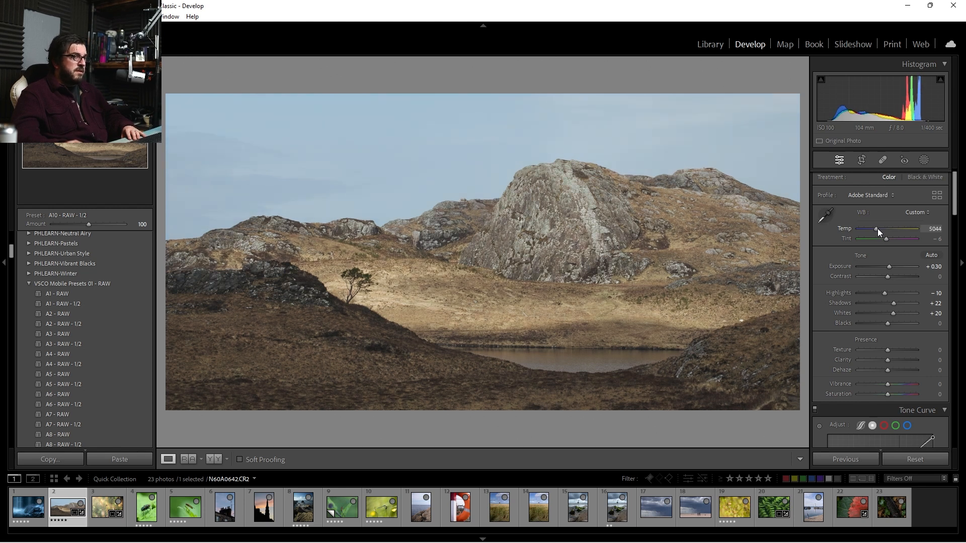
{"action": "left_click_drag", "start_coordinate": [887, 239], "coordinate": [889, 240]}
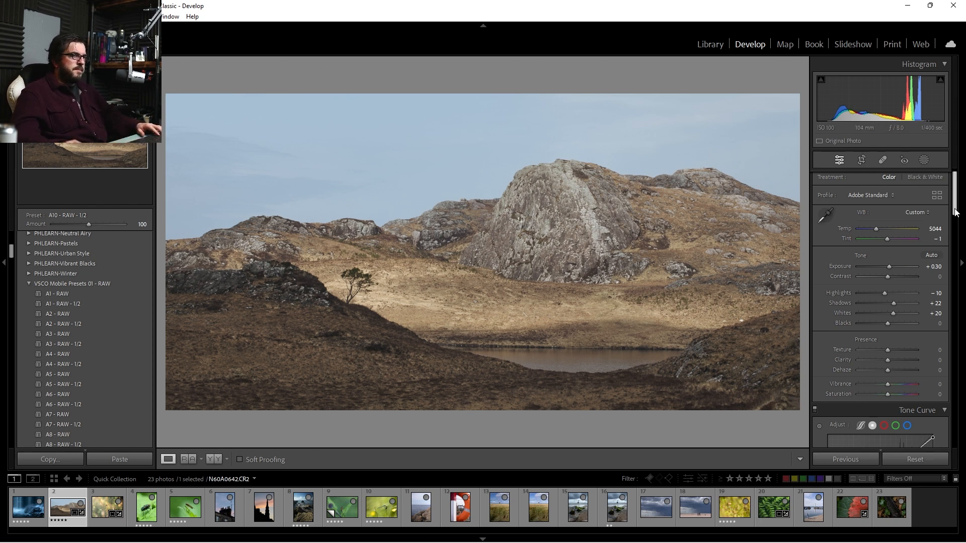
Set the HSL hue of yellow to -27 and orange to -2, and lower the orange luminance to -26
{"action": "scroll", "coordinate": [854, 280], "scroll_direction": "down", "scroll_amount": 5}
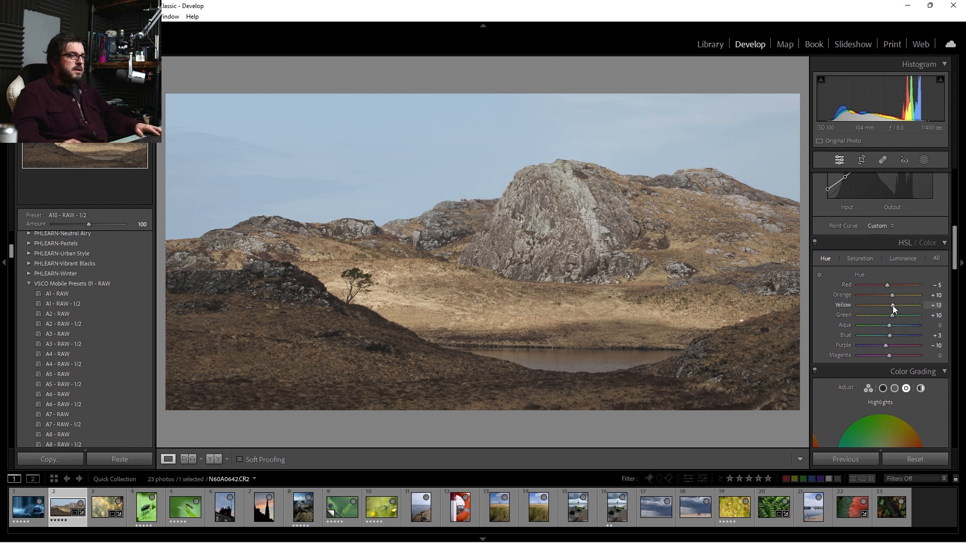
{"action": "mouse_move", "coordinate": [886, 306]}
{"action": "left_mouse_down"}
{"action": "mouse_move", "coordinate": [850, 309]}
{"action": "mouse_move", "coordinate": [877, 307]}
{"action": "left_mouse_up"}
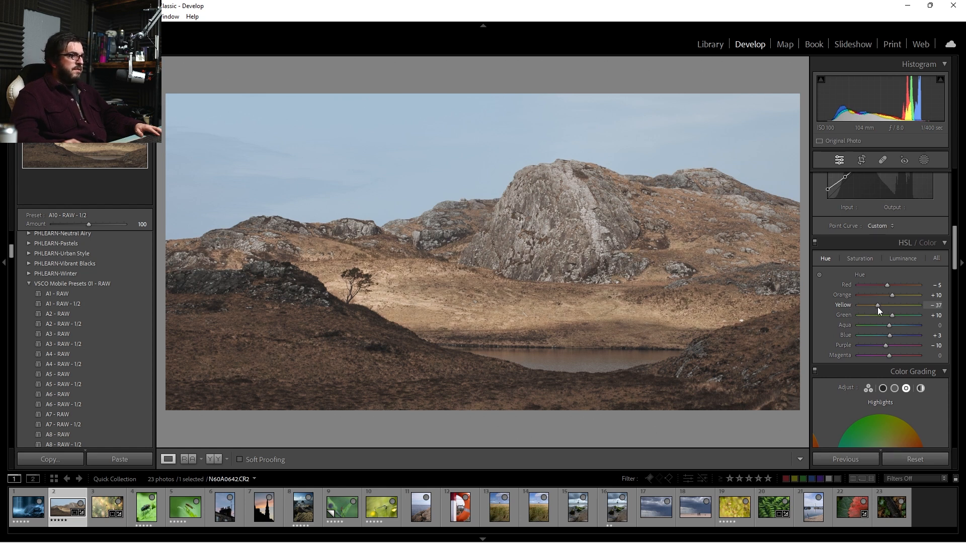
{"action": "mouse_move", "coordinate": [877, 307]}
{"action": "left_mouse_down"}
{"action": "mouse_move", "coordinate": [877, 297]}
{"action": "mouse_move", "coordinate": [889, 297]}
{"action": "mouse_move", "coordinate": [866, 303]}
{"action": "mouse_move", "coordinate": [887, 299]}
{"action": "left_mouse_up"}
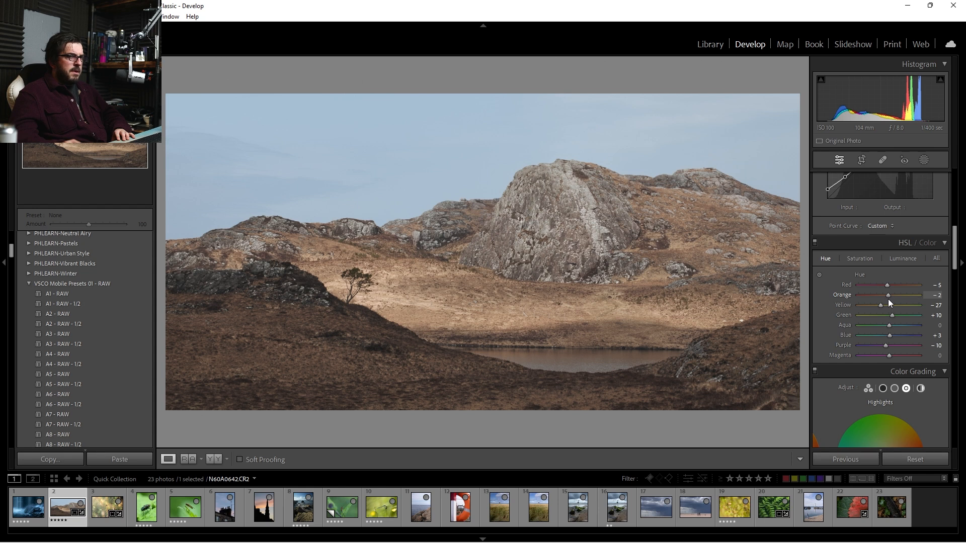
{"action": "left_click", "coordinate": [899, 257]}
{"action": "mouse_move", "coordinate": [890, 295]}
{"action": "left_mouse_down"}
{"action": "mouse_move", "coordinate": [910, 297]}
{"action": "mouse_move", "coordinate": [882, 306]}
{"action": "mouse_move", "coordinate": [905, 308]}
{"action": "mouse_move", "coordinate": [870, 298]}
{"action": "mouse_move", "coordinate": [881, 301]}
{"action": "left_mouse_up"}
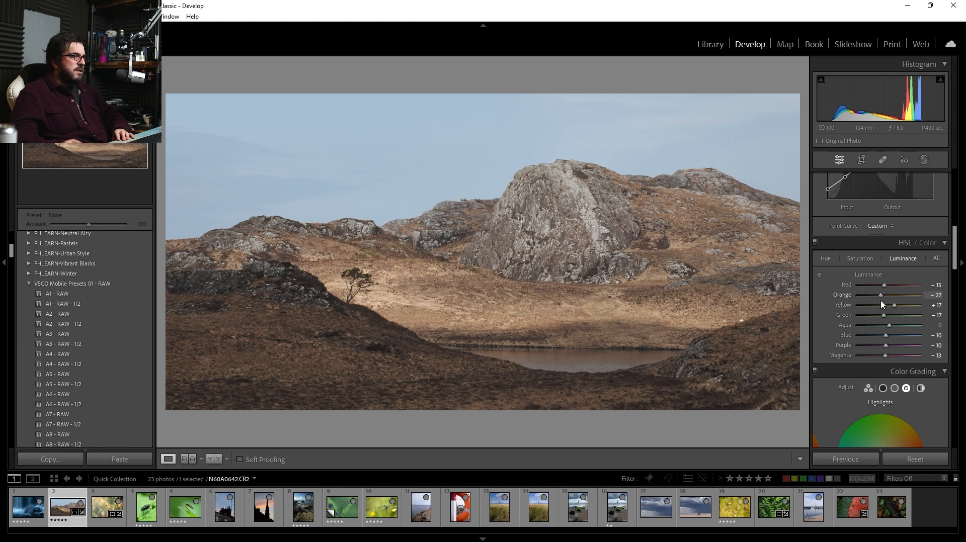
Compare the landscape with the HSL adjustments switched off and on
{"action": "left_click", "coordinate": [815, 243]}
{"action": "left_click", "coordinate": [814, 243]}
{"action": "left_click", "coordinate": [815, 243]}
{"action": "left_click", "coordinate": [815, 243]}
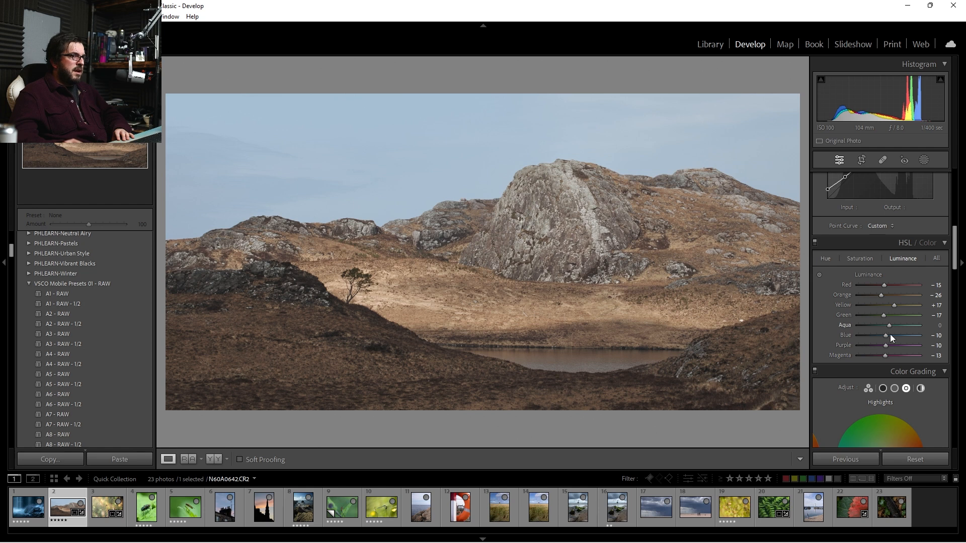
Set the HSL hue of purple to -87 and of blue to -19
{"action": "left_click", "coordinate": [826, 259]}
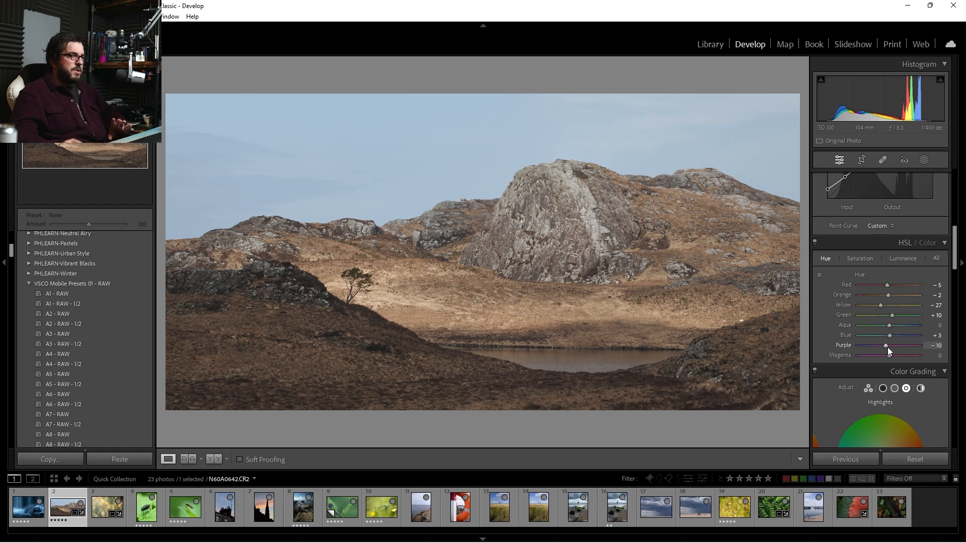
{"action": "left_click_drag", "start_coordinate": [886, 346], "coordinate": [912, 360]}
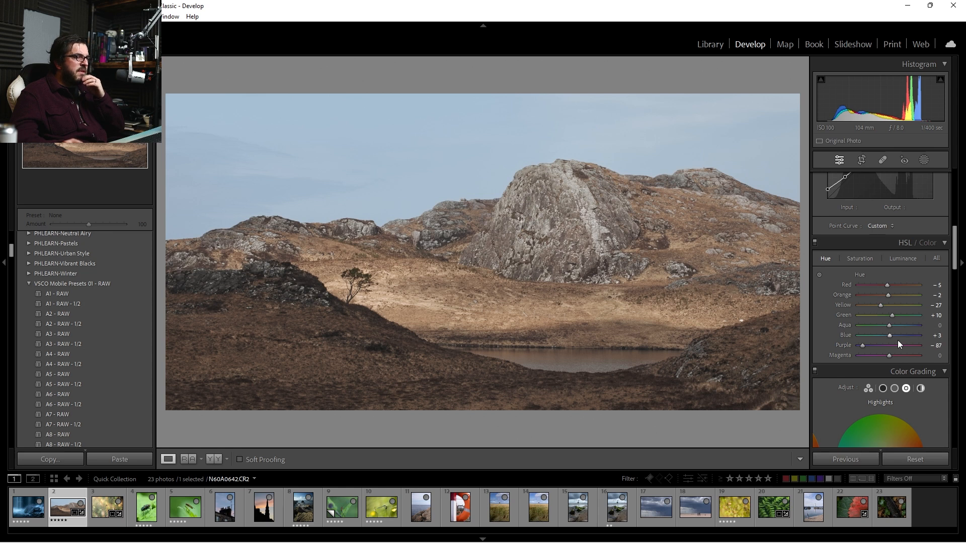
{"action": "left_click_drag", "start_coordinate": [889, 336], "coordinate": [720, 351]}
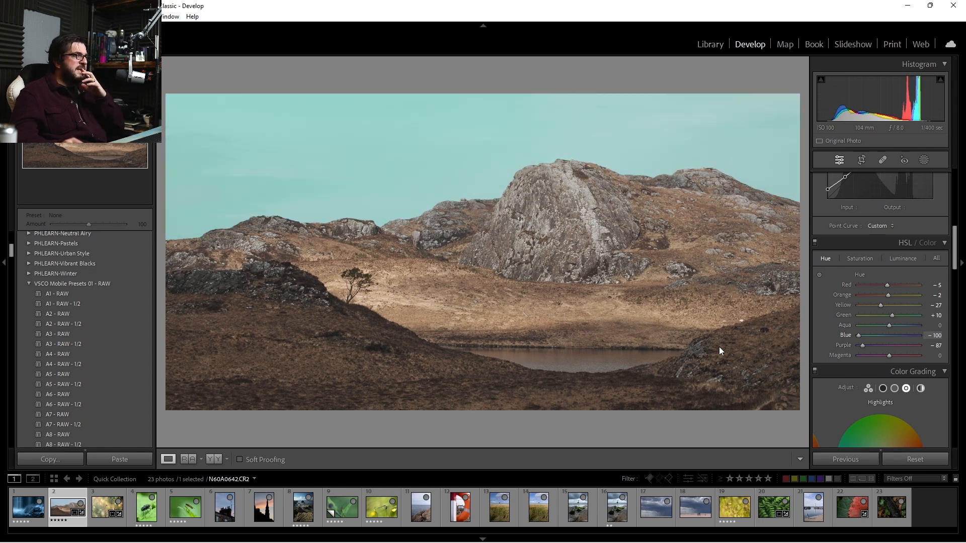
{"action": "left_click_drag", "start_coordinate": [877, 345], "coordinate": [884, 346]}
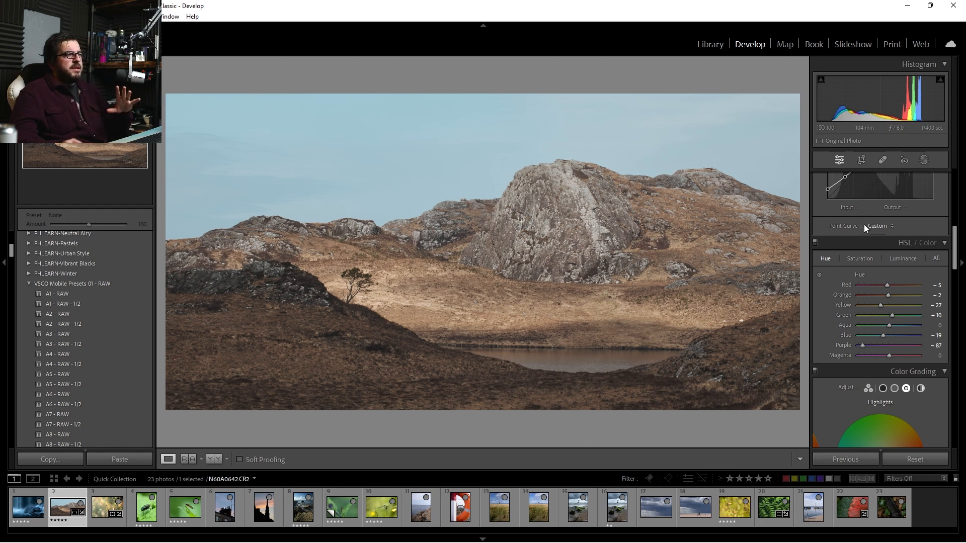
Reset the blue luminance to 0 and set the blue saturation to -26
{"action": "left_click", "coordinate": [901, 260]}
{"action": "left_click_drag", "start_coordinate": [888, 335], "coordinate": [891, 335]}
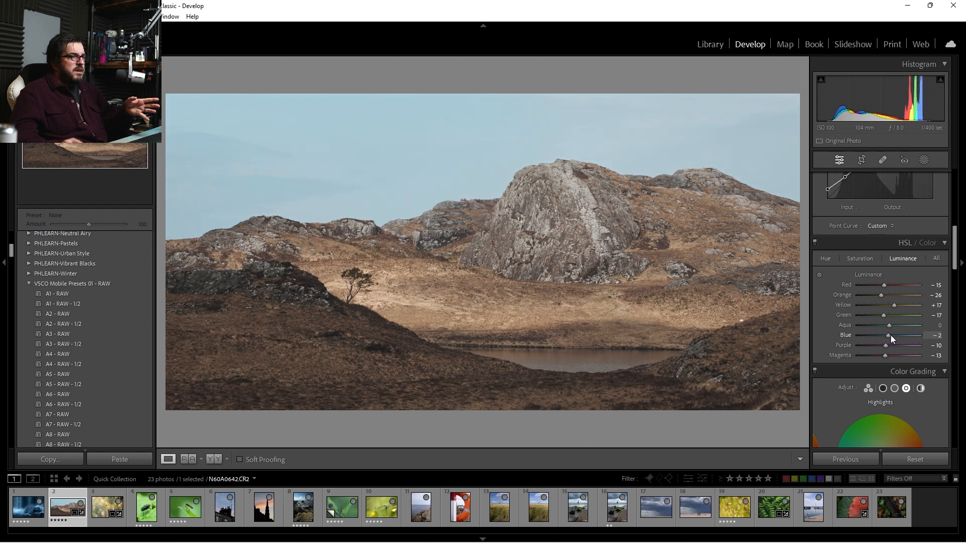
{"action": "double_click", "coordinate": [892, 336]}
{"action": "left_click", "coordinate": [851, 254]}
{"action": "left_click_drag", "start_coordinate": [888, 336], "coordinate": [882, 337]}
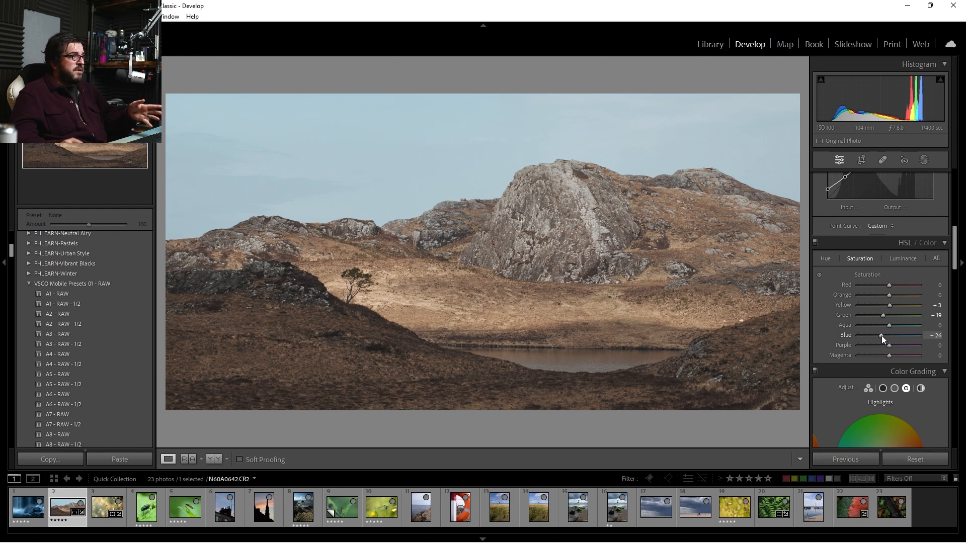
Switch the HSL color changes off and on repeatedly to judge the new sky and ground tones
{"action": "left_click", "coordinate": [815, 242]}
{"action": "left_click", "coordinate": [815, 244]}
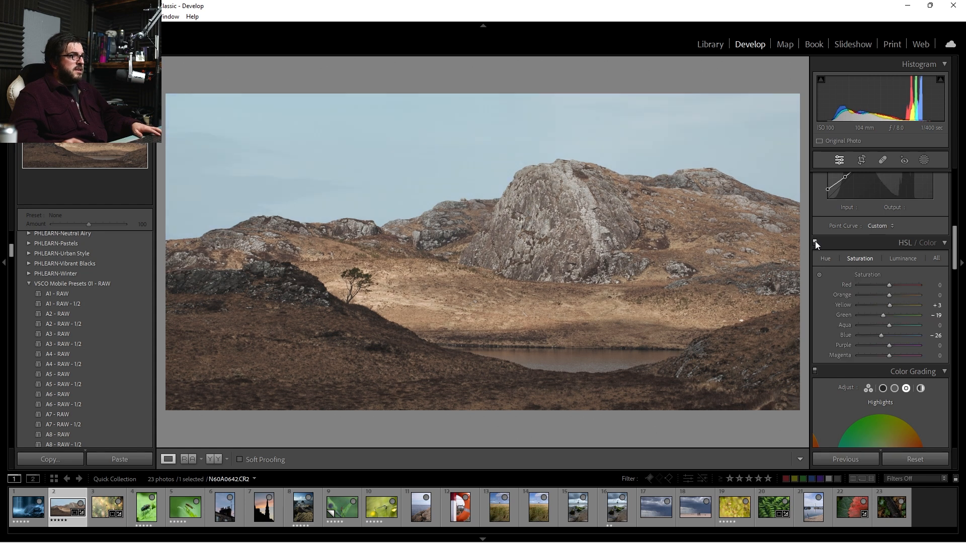
{"action": "left_click", "coordinate": [815, 243]}
{"action": "left_click", "coordinate": [815, 244]}
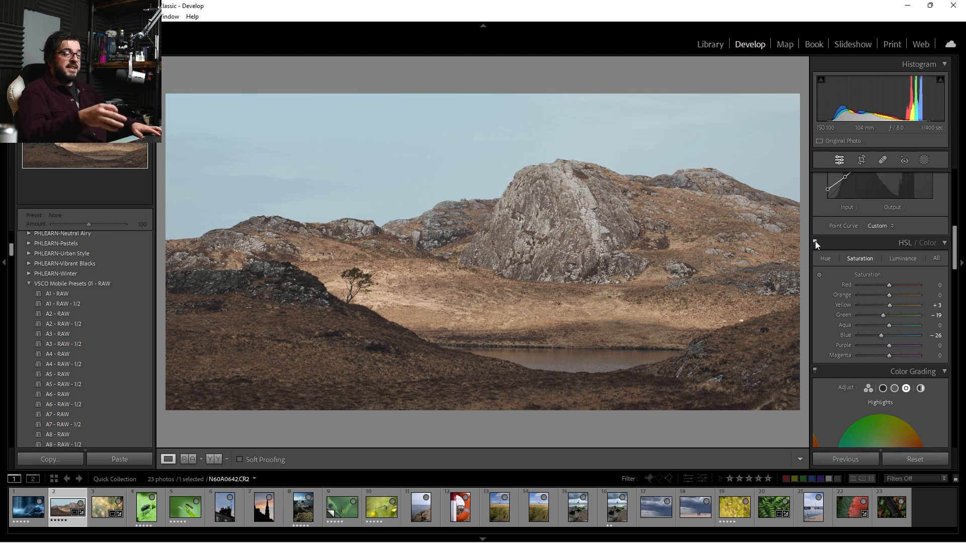
{"action": "left_click", "coordinate": [816, 242]}
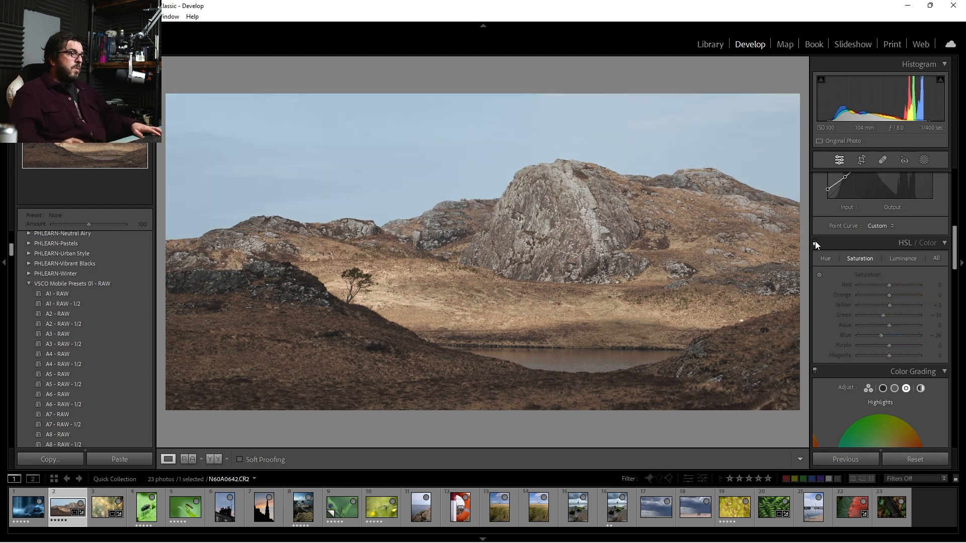
{"action": "left_click", "coordinate": [815, 243]}
{"action": "left_click", "coordinate": [815, 242]}
{"action": "left_click", "coordinate": [816, 242]}
{"action": "left_click", "coordinate": [815, 243]}
{"action": "left_click", "coordinate": [816, 242]}
{"action": "left_click", "coordinate": [816, 242]}
{"action": "left_click", "coordinate": [815, 243]}
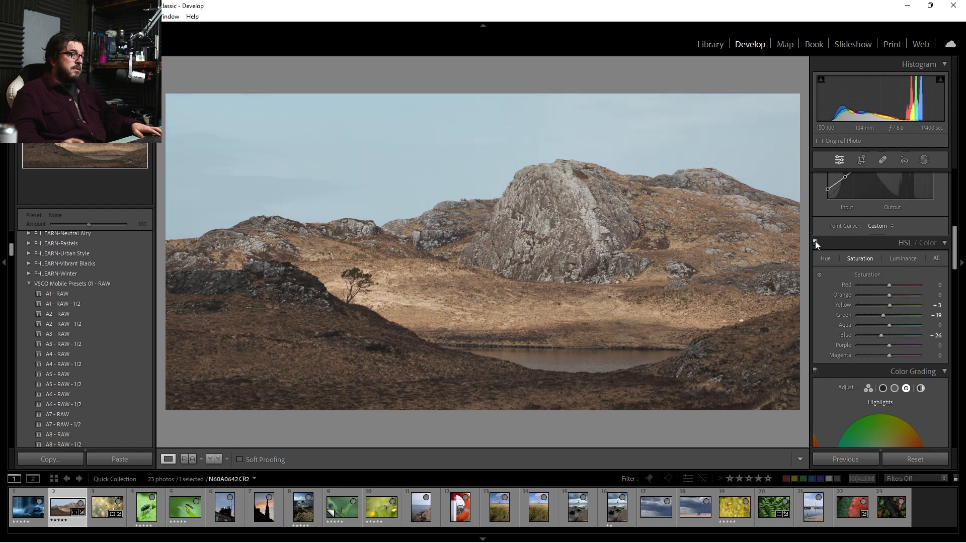
Set the orange luminance to 0 and compare the photo without and with the HSL adjustments
{"action": "left_click", "coordinate": [825, 258]}
{"action": "left_click", "coordinate": [893, 258]}
{"action": "left_click_drag", "start_coordinate": [884, 295], "coordinate": [891, 297]}
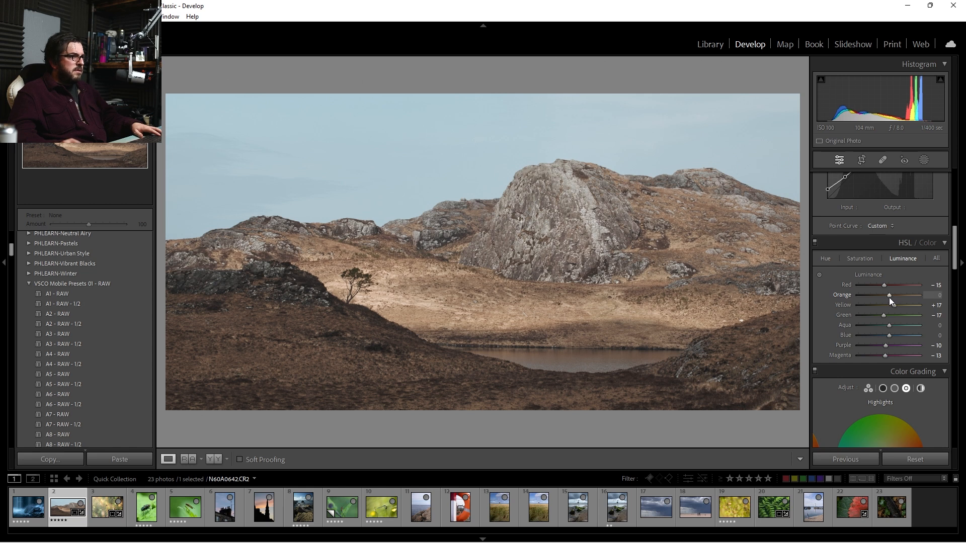
{"action": "left_click", "coordinate": [816, 243]}
{"action": "left_click", "coordinate": [816, 242]}
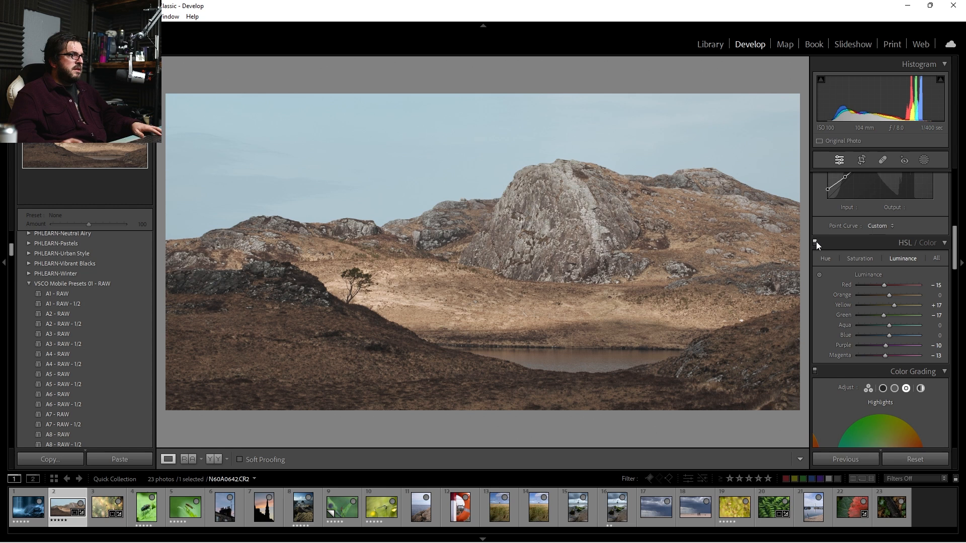
Color grade the shadows with hue 234 and saturation 7, and the highlights with hue 45 and saturation 16
{"action": "scroll", "coordinate": [936, 256], "scroll_direction": "down", "scroll_amount": 5}
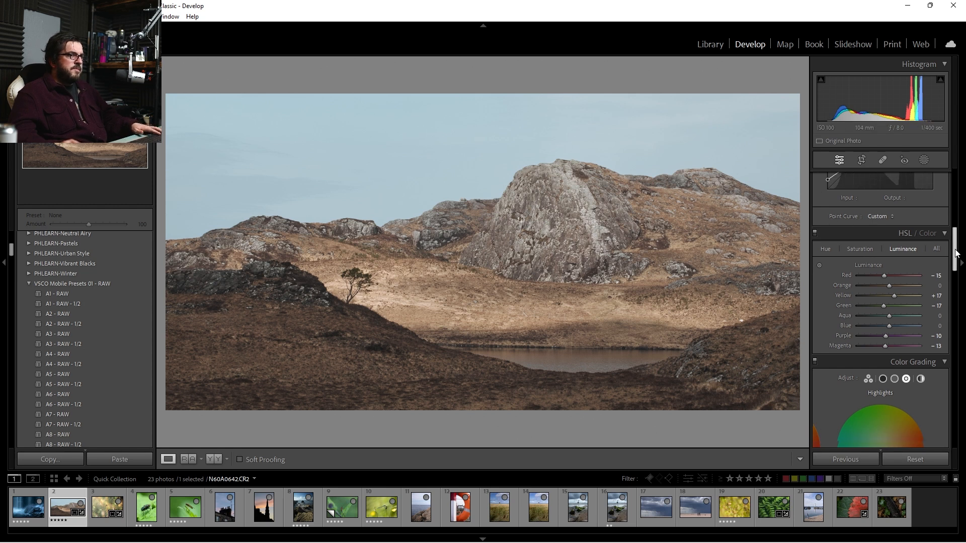
{"action": "left_click", "coordinate": [883, 255]}
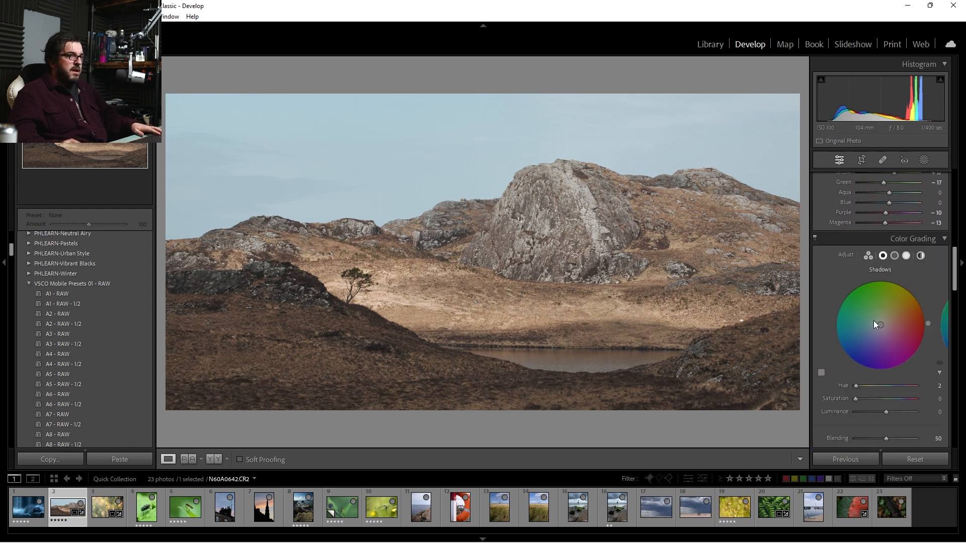
{"action": "mouse_move", "coordinate": [879, 326]}
{"action": "left_mouse_down"}
{"action": "mouse_move", "coordinate": [871, 331]}
{"action": "mouse_move", "coordinate": [890, 322]}
{"action": "mouse_move", "coordinate": [877, 316]}
{"action": "mouse_move", "coordinate": [878, 328]}
{"action": "left_mouse_up"}
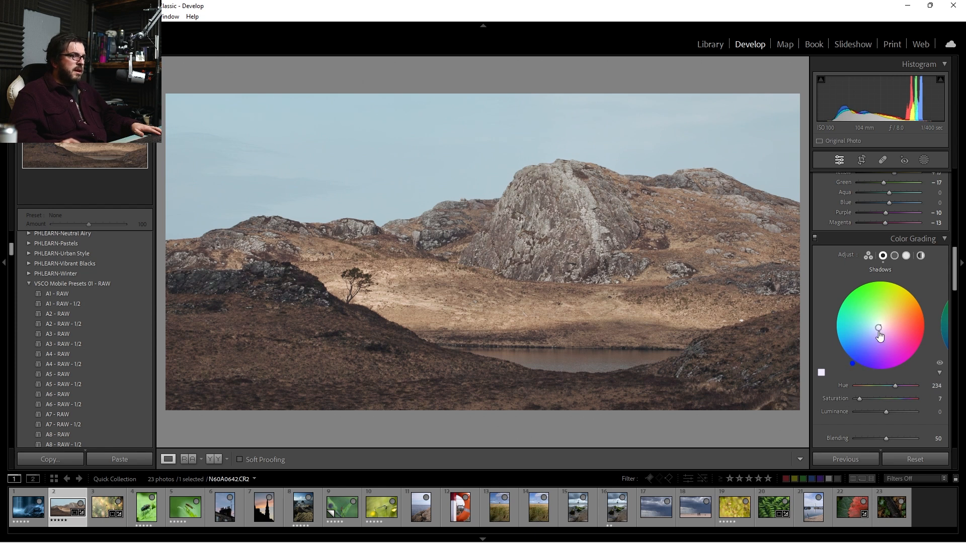
{"action": "left_click", "coordinate": [907, 256]}
{"action": "left_click_drag", "start_coordinate": [882, 326], "coordinate": [886, 319]}
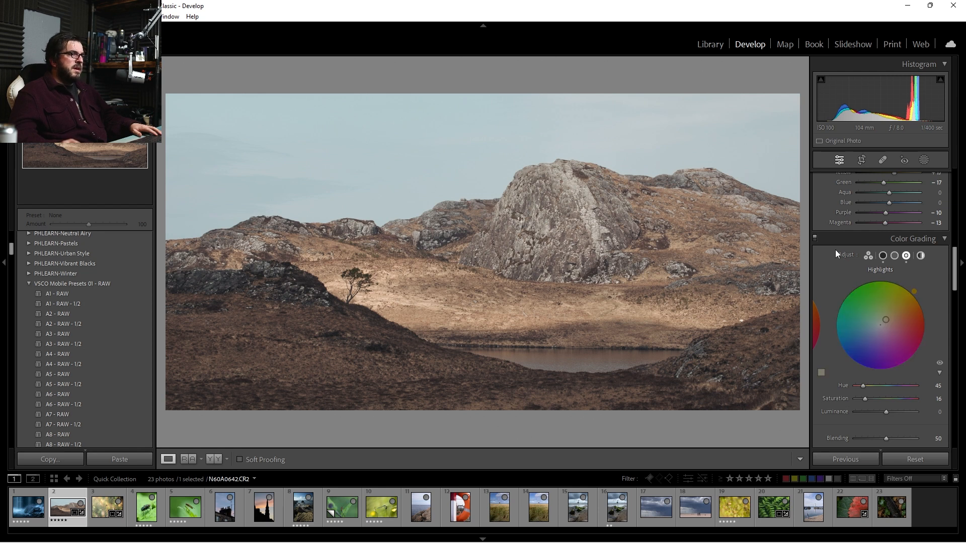
Compare the landscape with color grading switched off and on
{"action": "left_click", "coordinate": [816, 239]}
{"action": "left_click", "coordinate": [815, 238]}
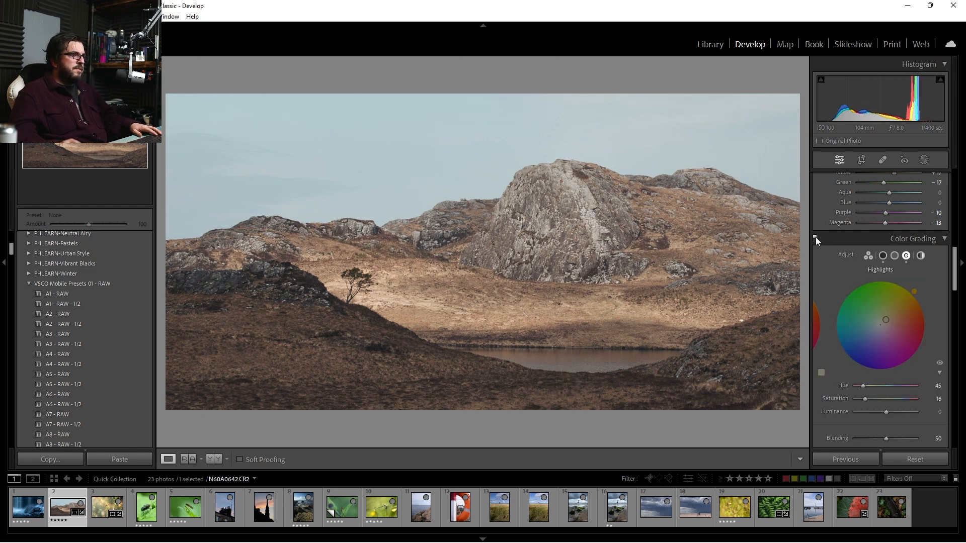
{"action": "left_click", "coordinate": [816, 239]}
{"action": "left_click", "coordinate": [815, 239]}
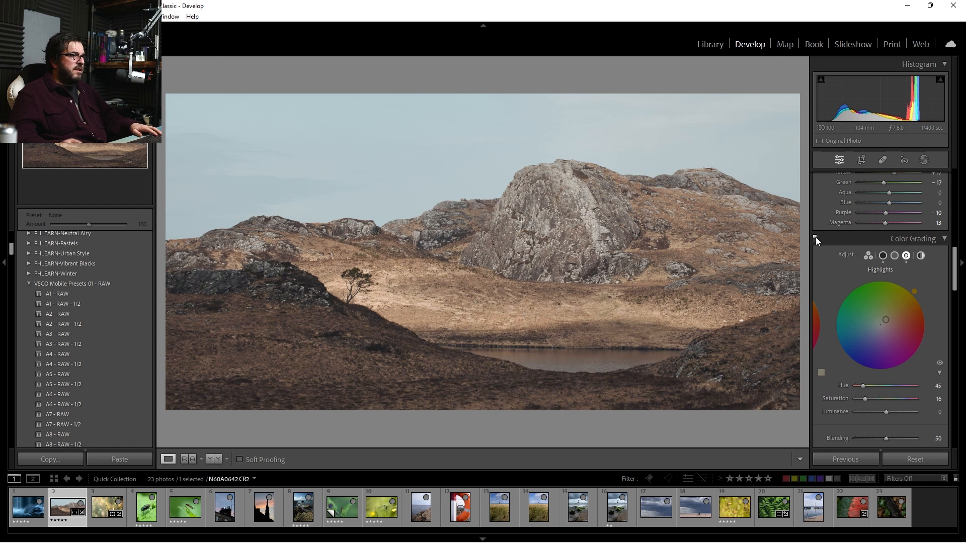
{"action": "left_click", "coordinate": [816, 238]}
{"action": "left_click", "coordinate": [816, 238]}
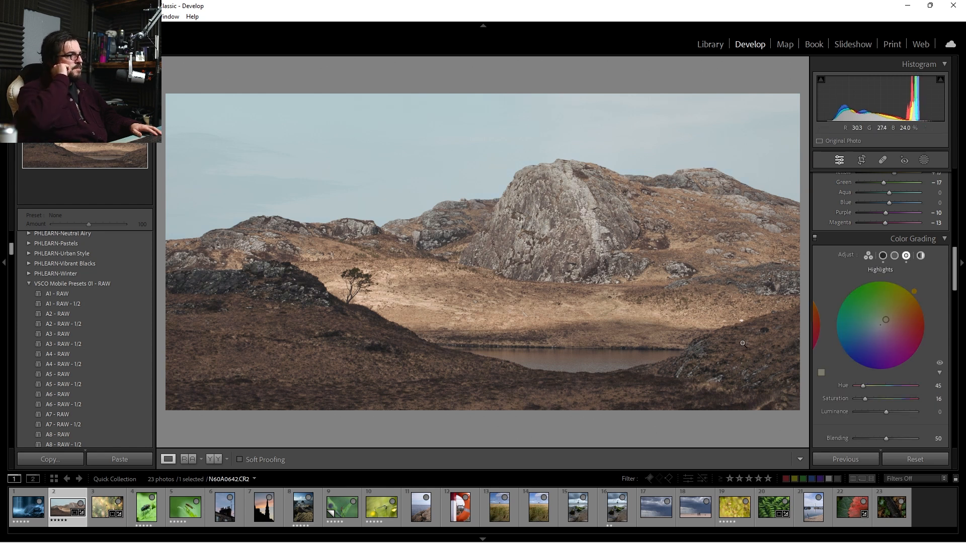
Compare the original landscape photo with the fully edited version
{"action": "key", "text": "backslash"}
{"action": "key", "text": "backslash"}
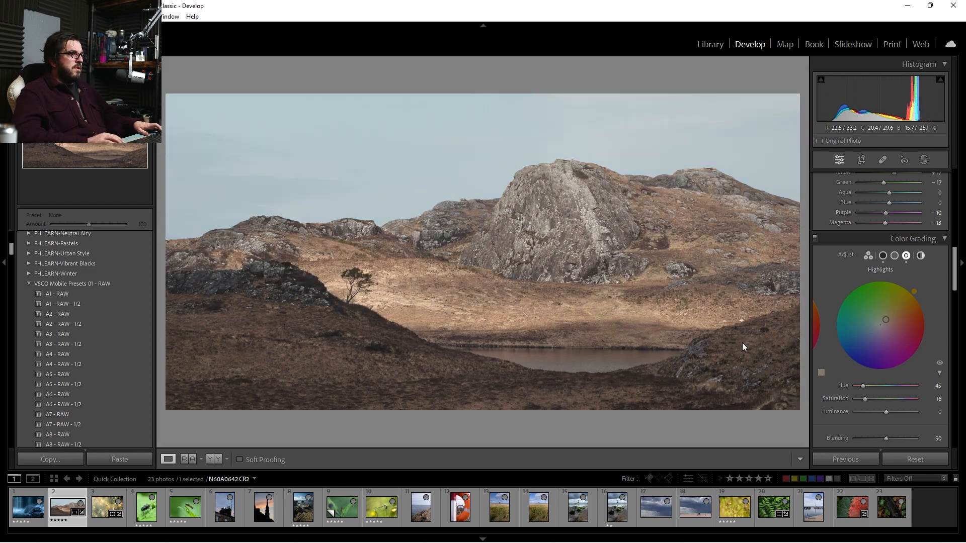
{"action": "key", "text": "backslash"}
{"action": "key", "text": "backslash"}
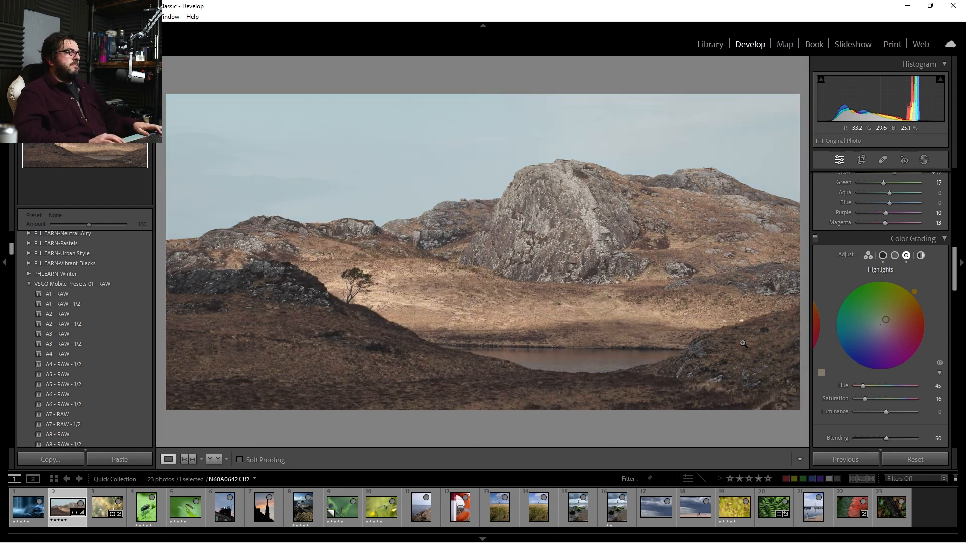
{"action": "key", "text": "backslash"}
{"action": "key", "text": "backslash"}
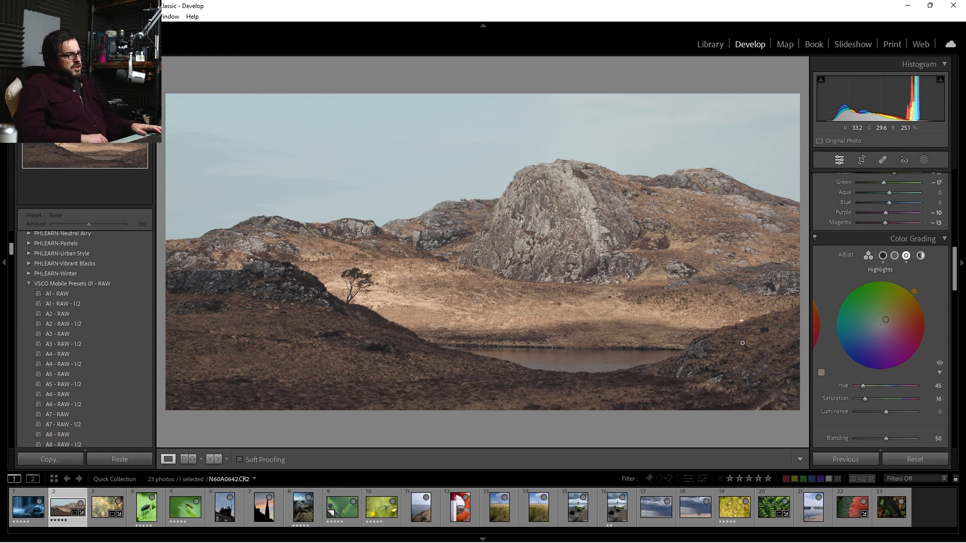
Compare the original landscape with the edited version, examining the small tree up close
{"action": "key", "text": "backslash"}
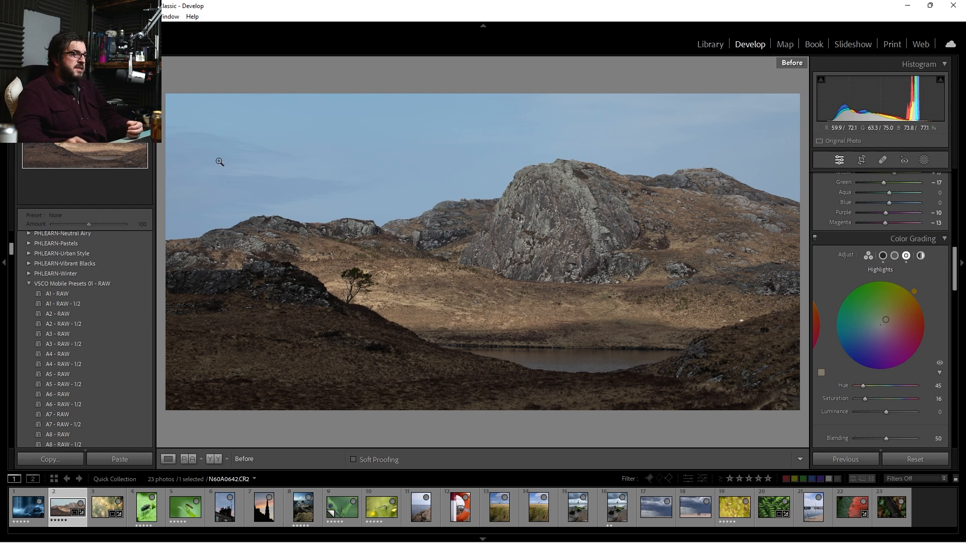
{"action": "left_click", "coordinate": [356, 270]}
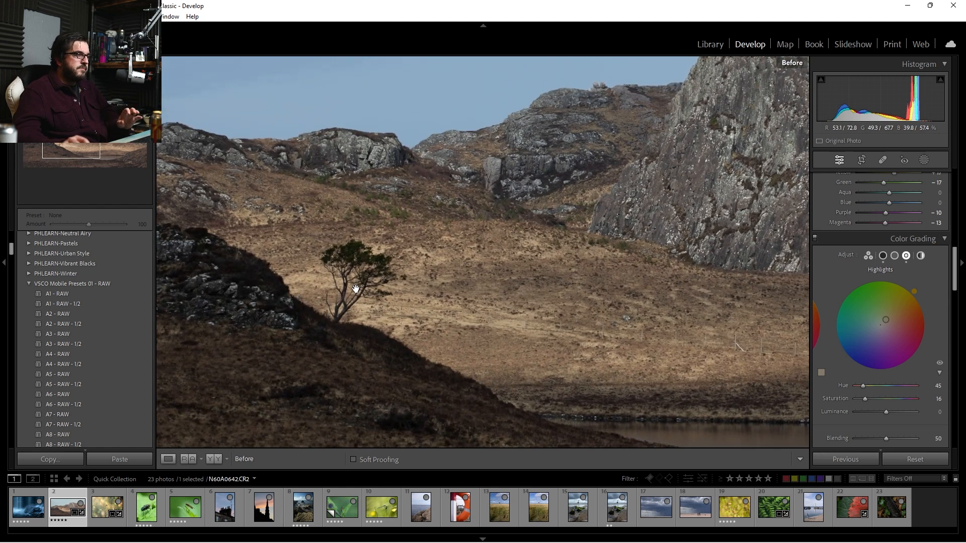
{"action": "left_click", "coordinate": [356, 289]}
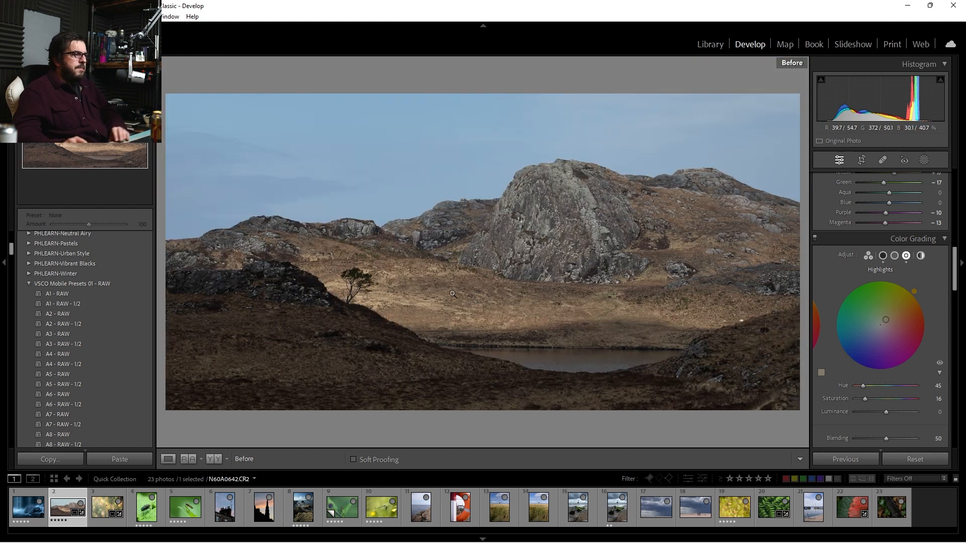
{"action": "key", "text": "backslash"}
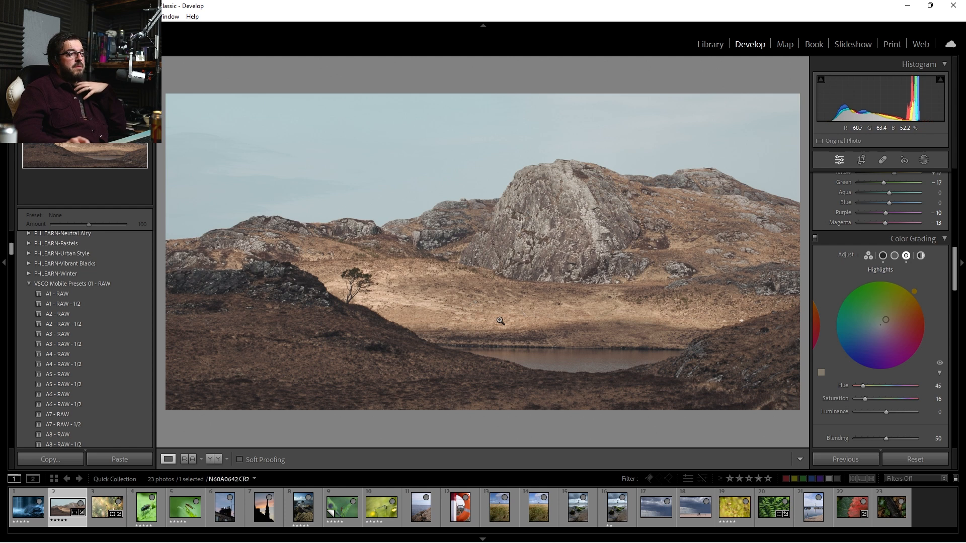
Remove the two small distracting spots in the sunlit grass above the lake with the healing tool at size 29
{"action": "left_click", "coordinate": [525, 318]}
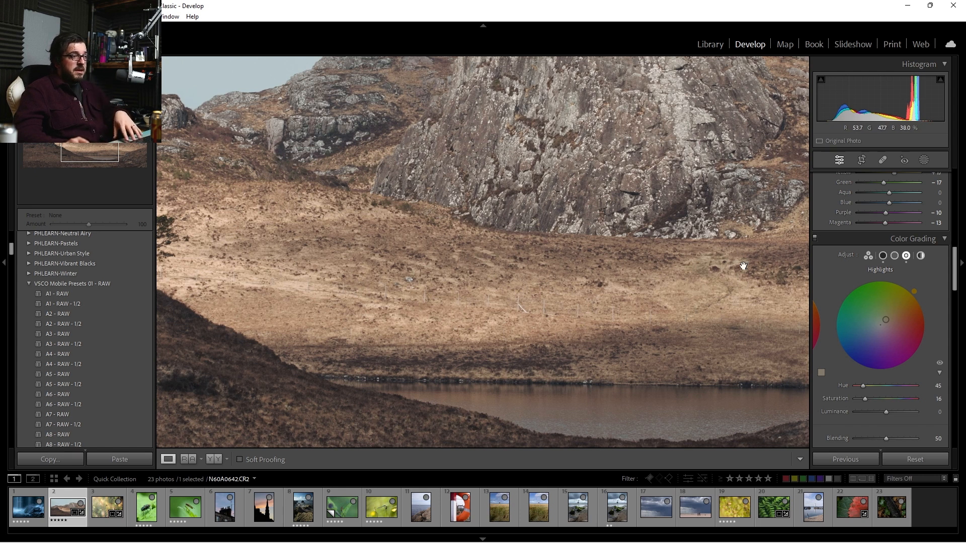
{"action": "left_click", "coordinate": [882, 159]}
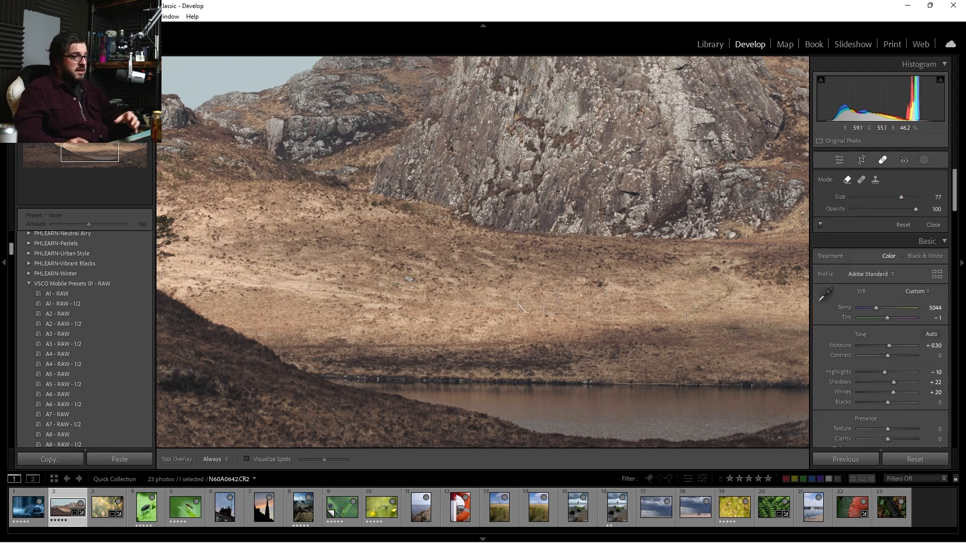
{"action": "scroll", "coordinate": [519, 304], "scroll_direction": "down", "scroll_amount": 10}
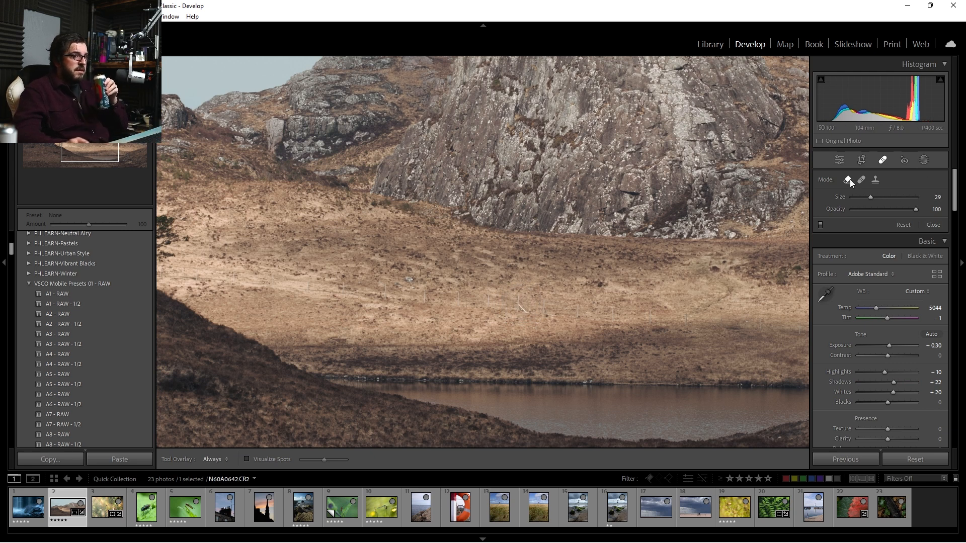
{"action": "left_click", "coordinate": [518, 298]}
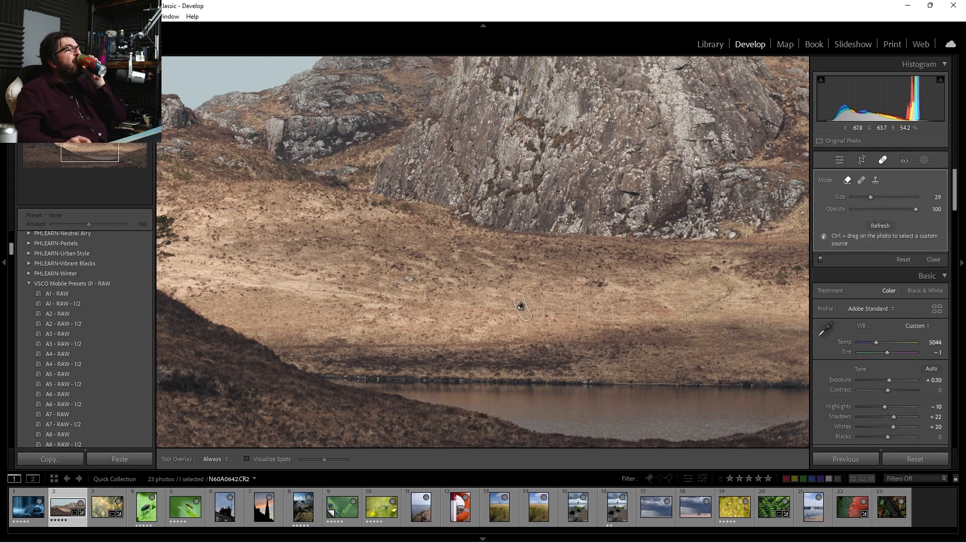
{"action": "left_click", "coordinate": [410, 281]}
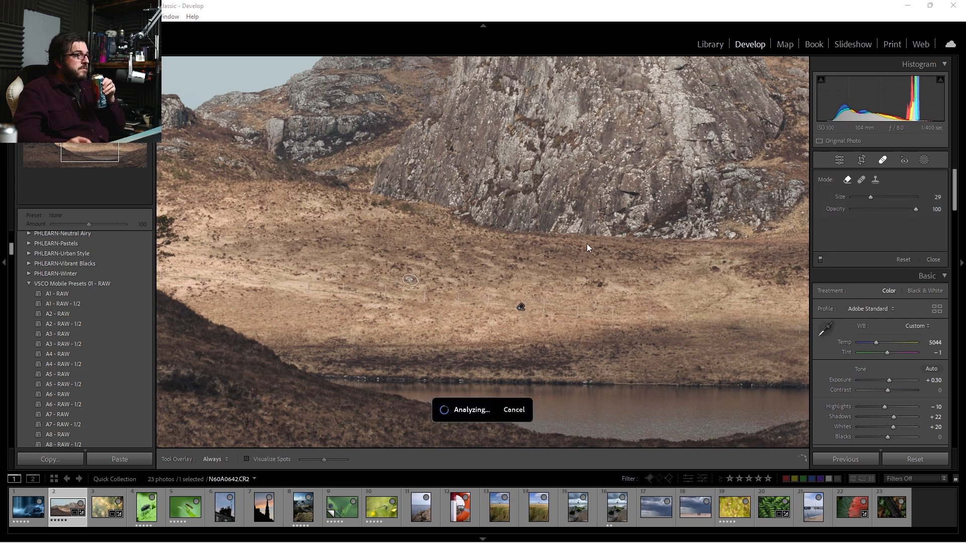
{"action": "left_click", "coordinate": [882, 161]}
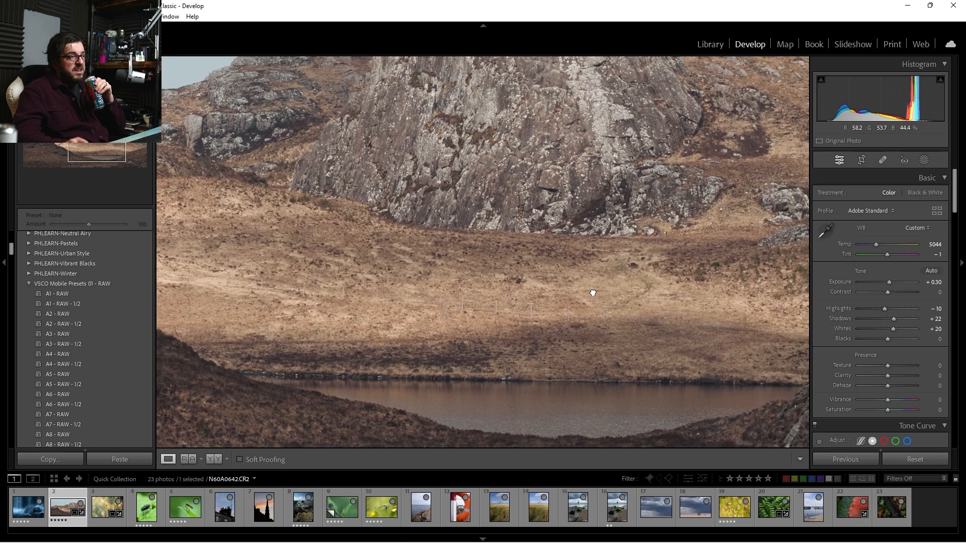
Check the lakeshore area up close and compare the whole landscape before and after editing
{"action": "left_click_drag", "start_coordinate": [632, 313], "coordinate": [434, 244]}
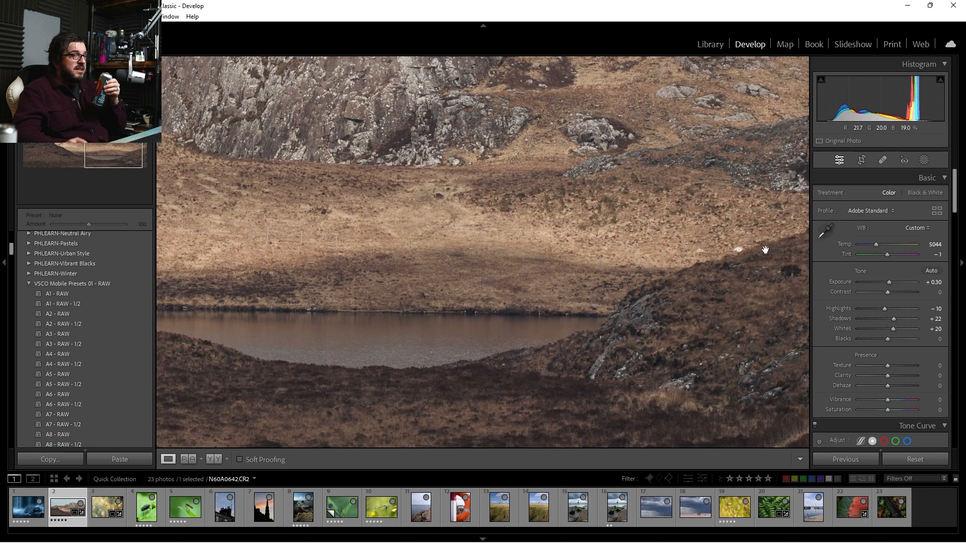
{"action": "left_click", "coordinate": [492, 276]}
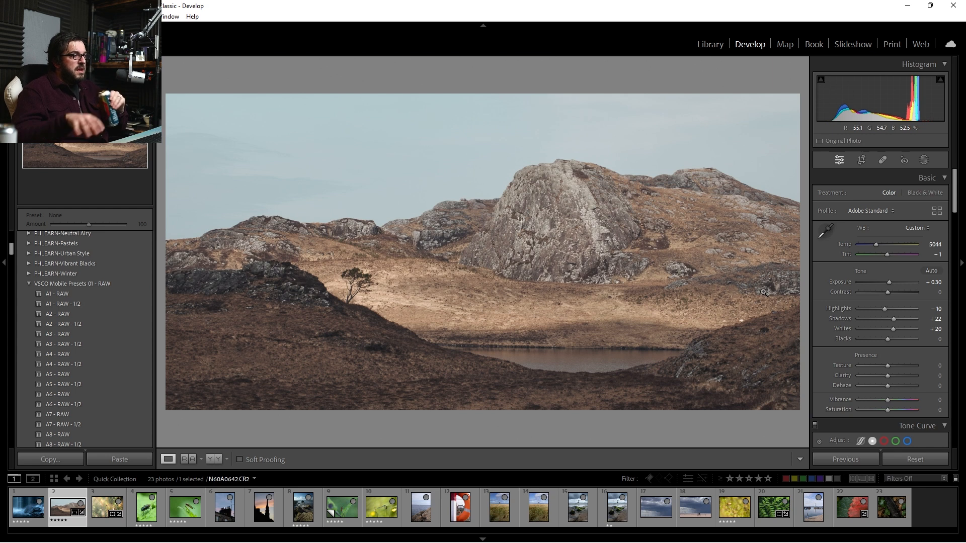
{"action": "key", "text": "backslash"}
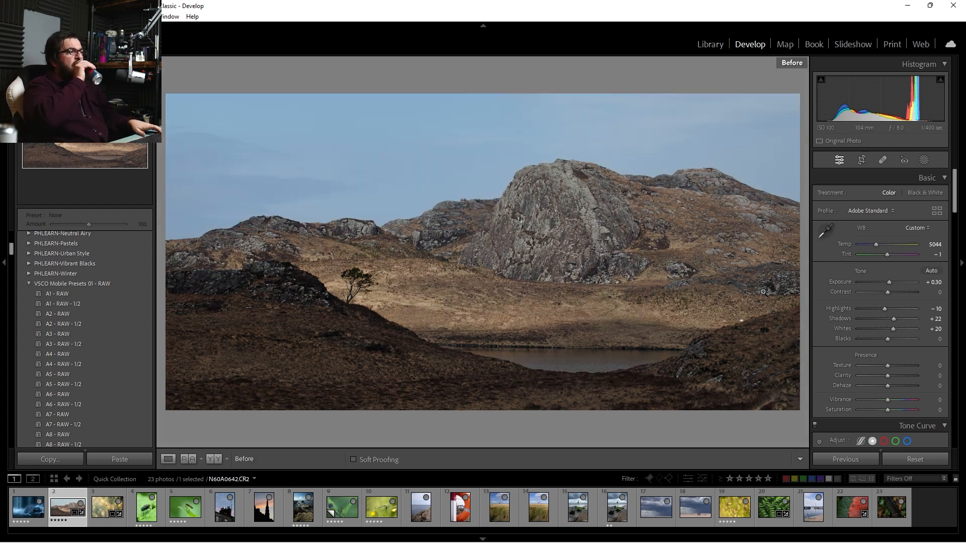
{"action": "key", "text": "backslash"}
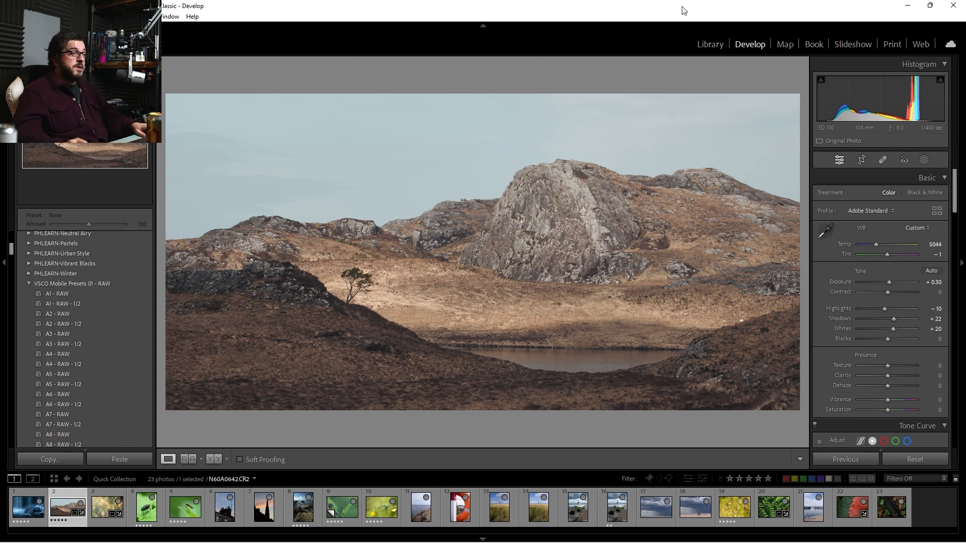
Return to the Library grid and open the blue waterfall photo in a full single-image view
{"action": "left_click", "coordinate": [711, 47]}
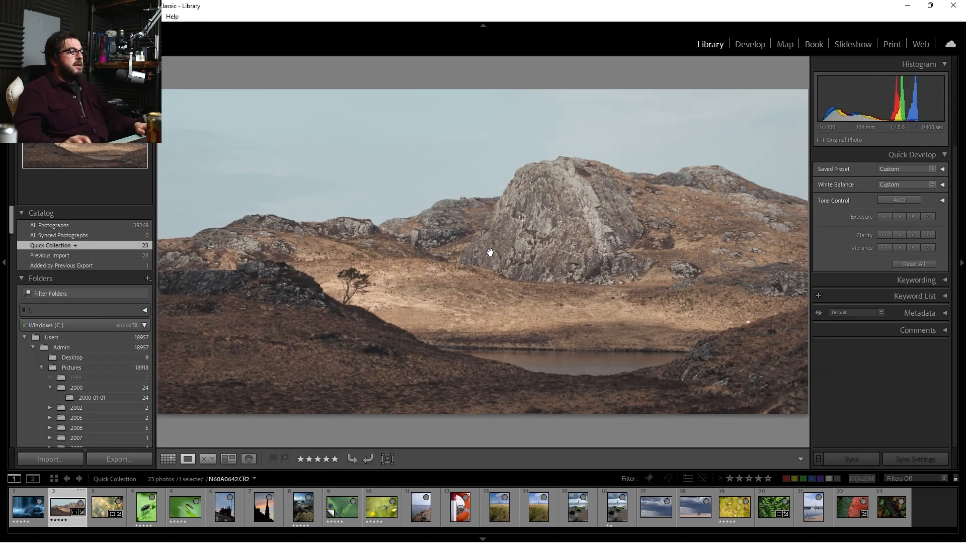
{"action": "key", "text": "g"}
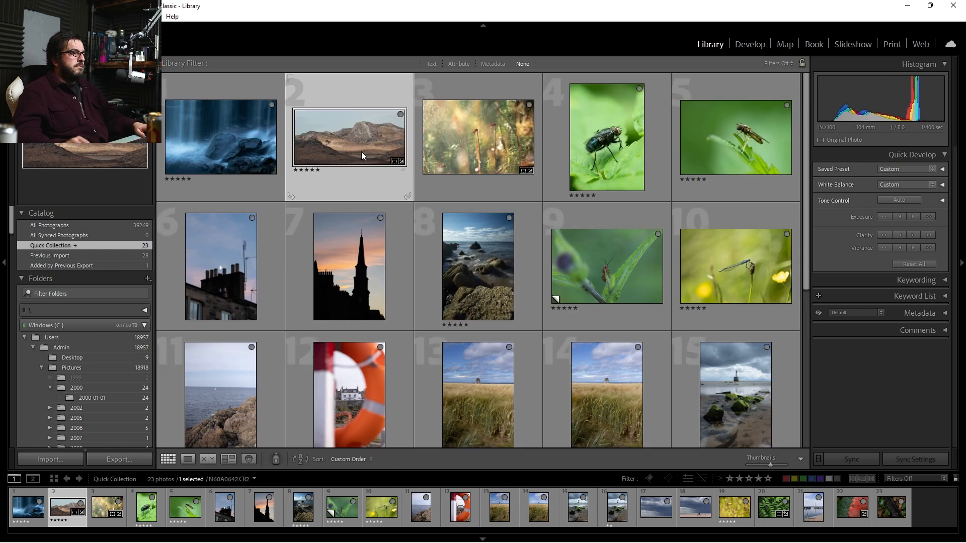
{"action": "left_click", "coordinate": [226, 142]}
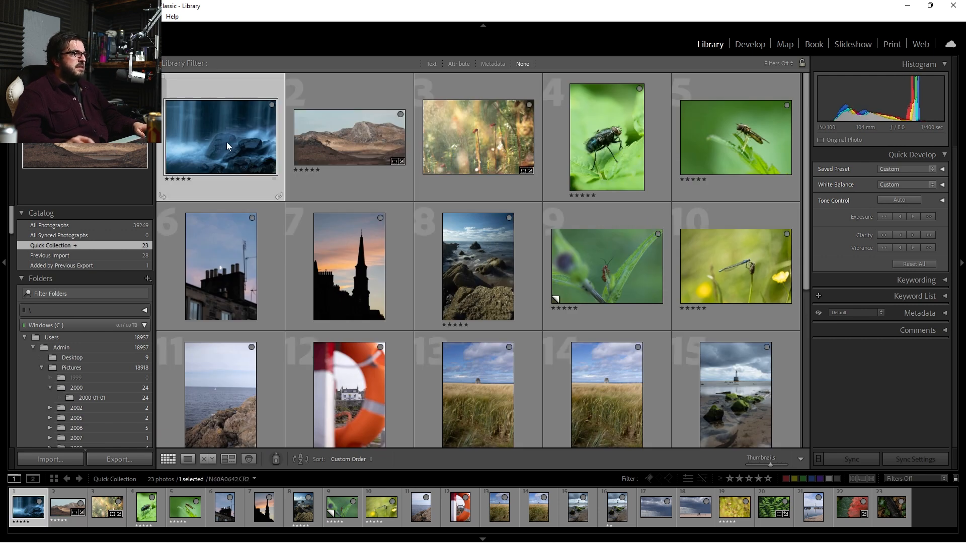
{"action": "key", "text": "z"}
{"action": "left_click", "coordinate": [448, 261]}
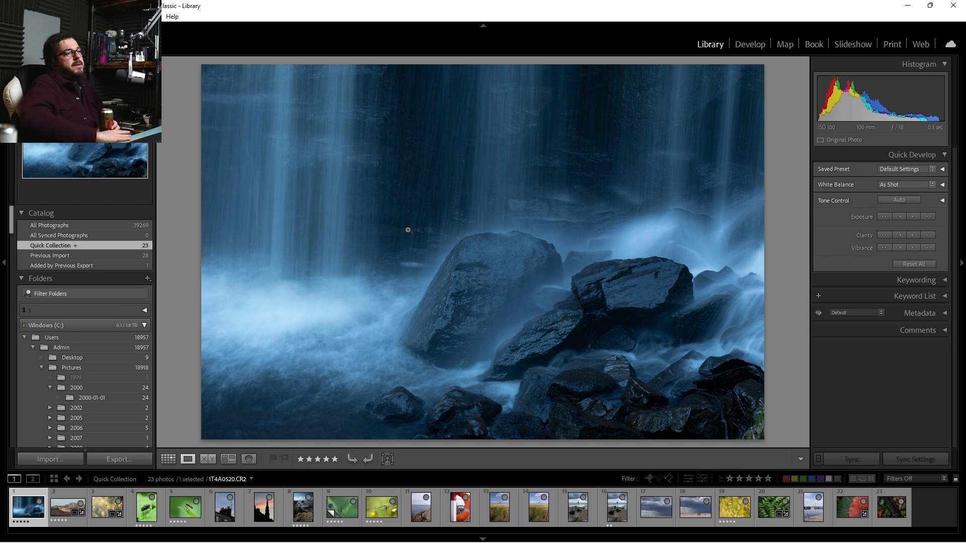
Examine the waterfall's rocks and blurred water up close, and open the photo in Develop
{"action": "left_click", "coordinate": [747, 345]}
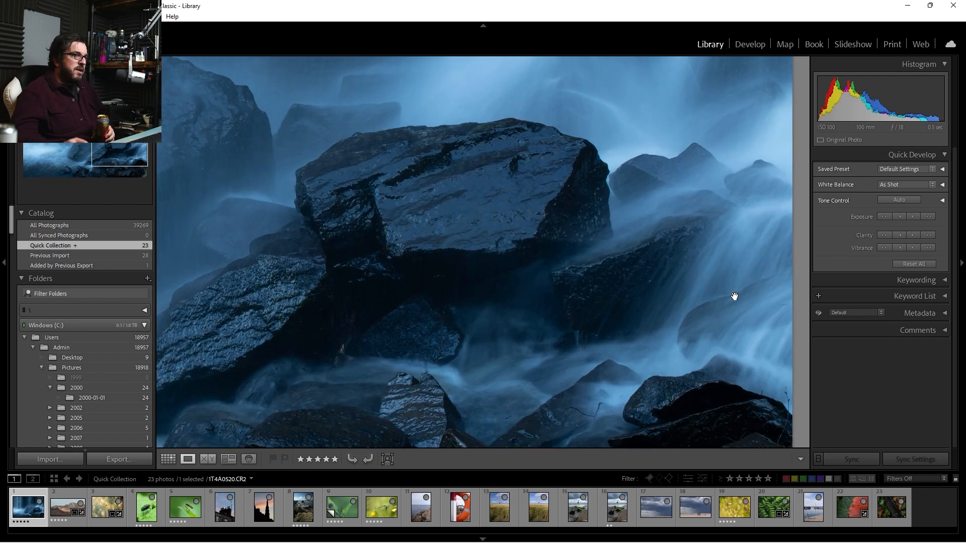
{"action": "left_click_drag", "start_coordinate": [506, 362], "coordinate": [772, 236]}
{"action": "left_click_drag", "start_coordinate": [407, 264], "coordinate": [672, 369]}
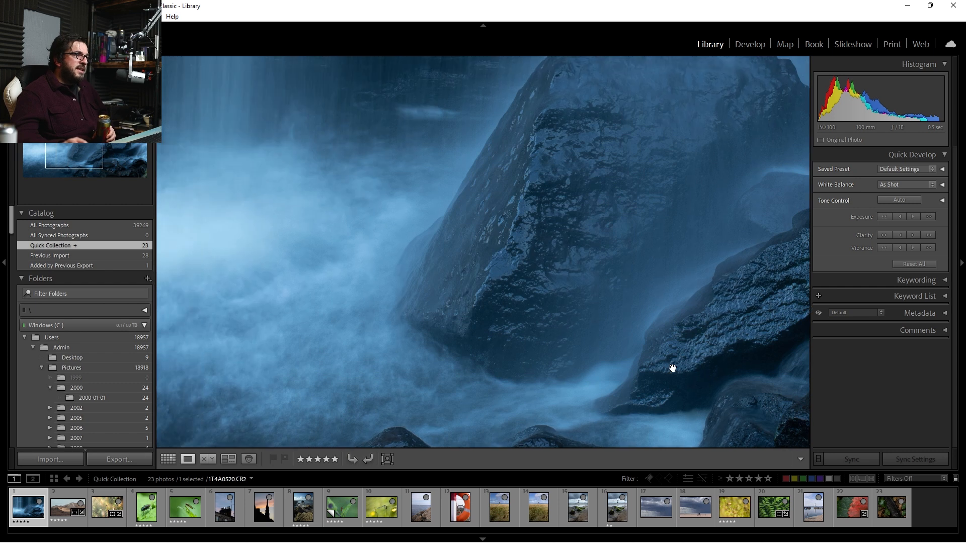
{"action": "left_click_drag", "start_coordinate": [501, 167], "coordinate": [476, 233]}
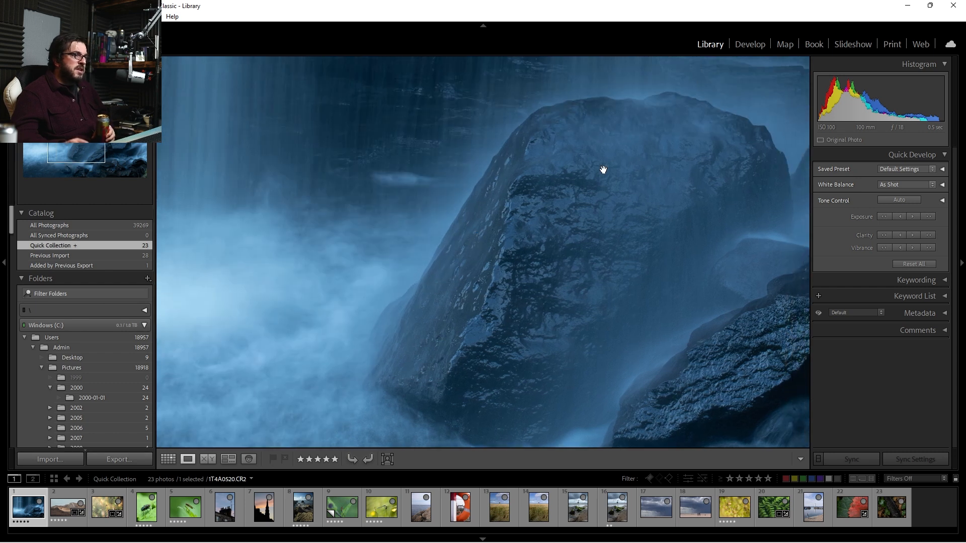
{"action": "left_click", "coordinate": [565, 232]}
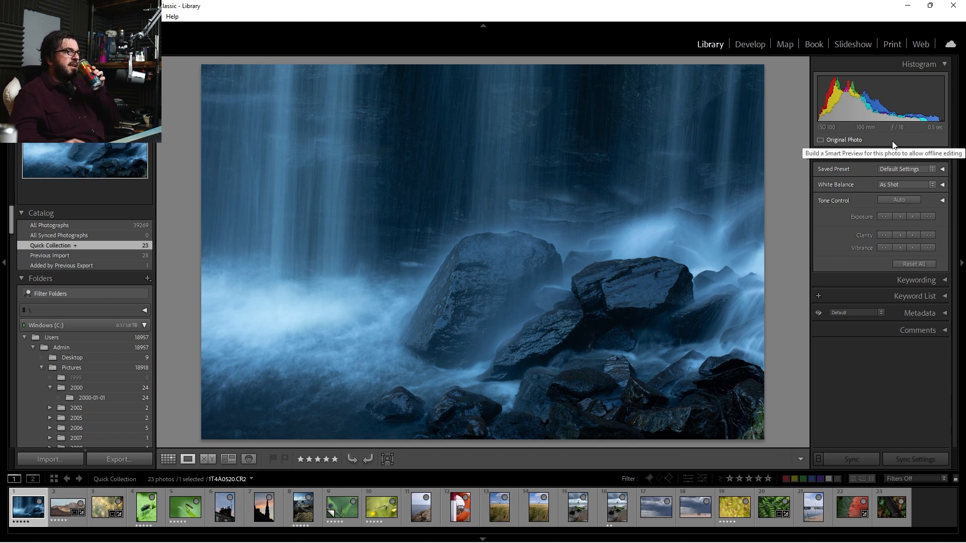
{"action": "left_click", "coordinate": [751, 46]}
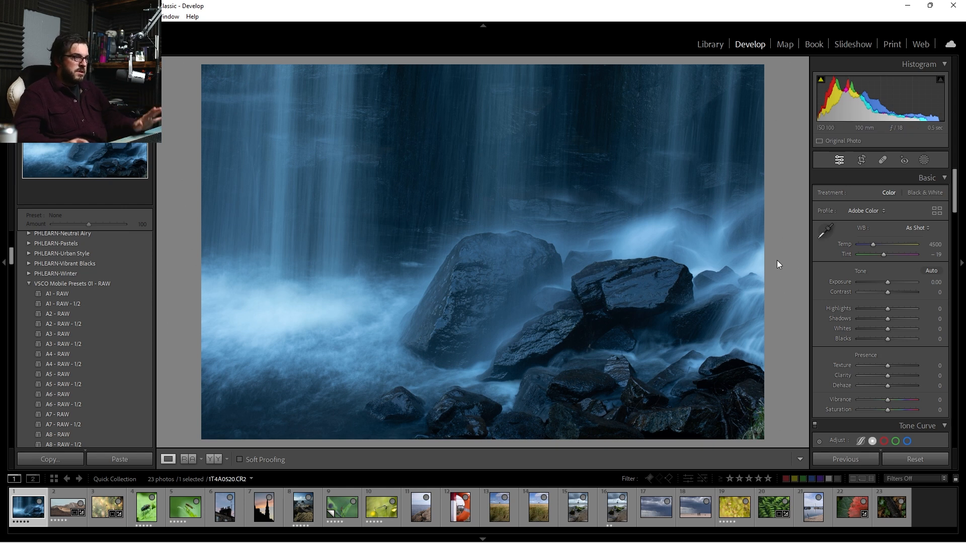
Try a white balance with temperature 14380 and tint +4 on the waterfall photo and undo it
{"action": "left_click_drag", "start_coordinate": [863, 244], "coordinate": [887, 252]}
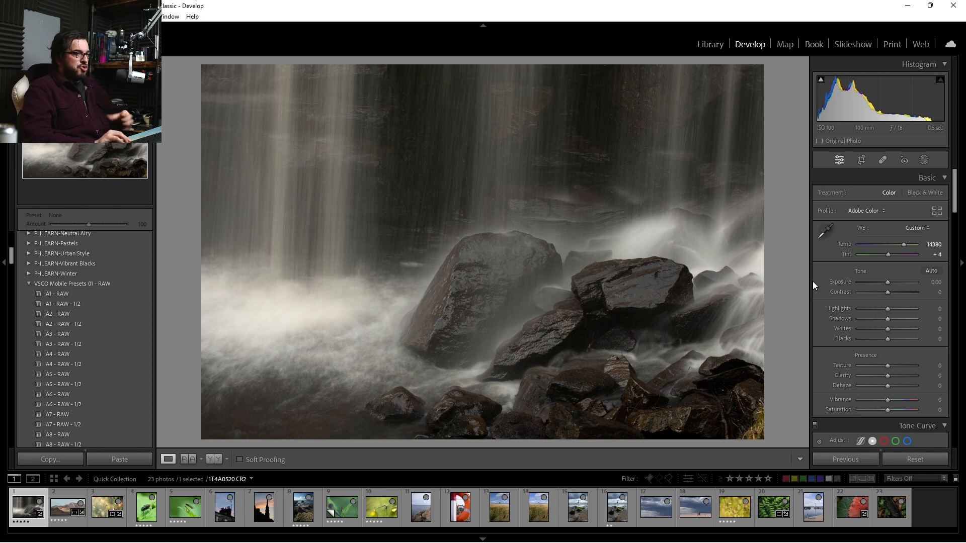
{"action": "key", "text": "ctrl+z"}
{"action": "key", "text": "ctrl+z"}
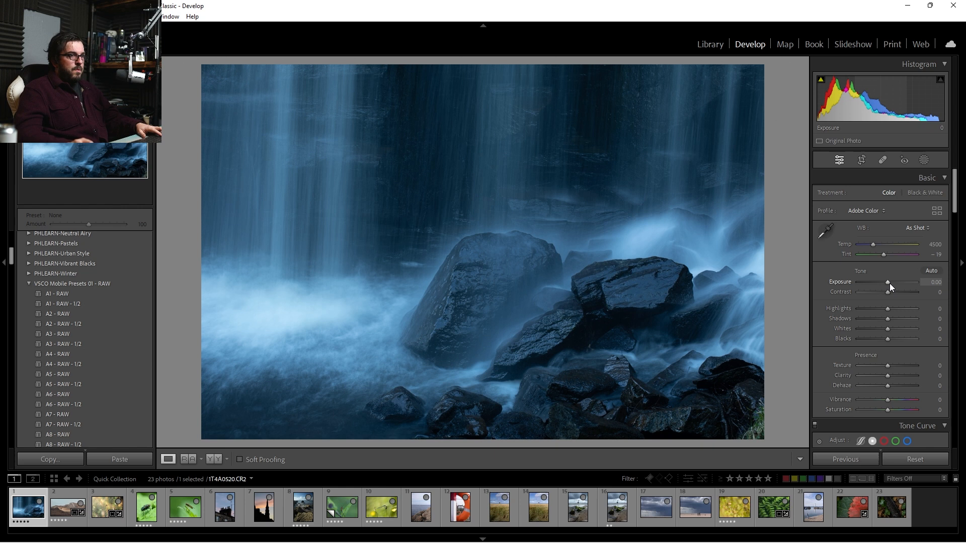
Set the waterfall photo's exposure to +0.22, shadows to −50 and highlights to +10
{"action": "left_click_drag", "start_coordinate": [890, 282], "coordinate": [891, 283]}
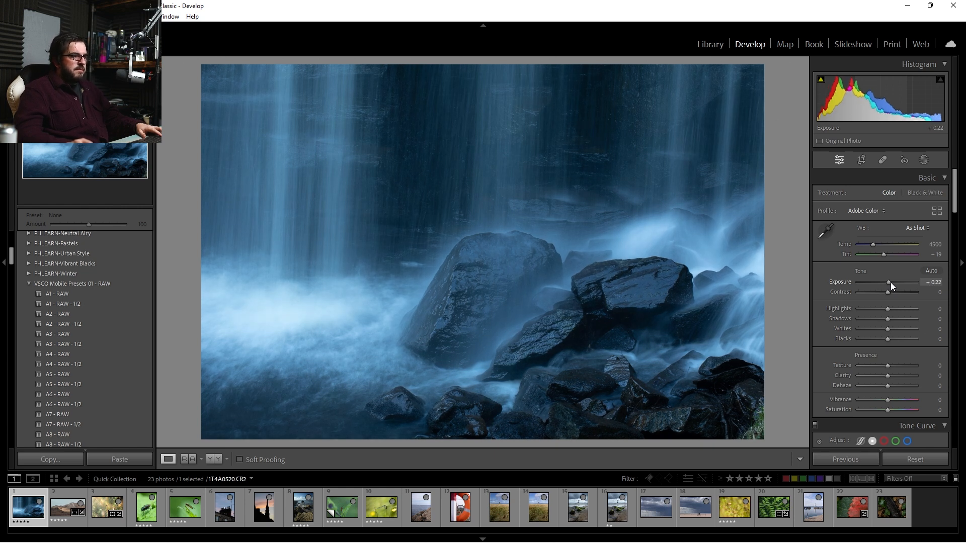
{"action": "left_click_drag", "start_coordinate": [890, 282], "coordinate": [892, 283]}
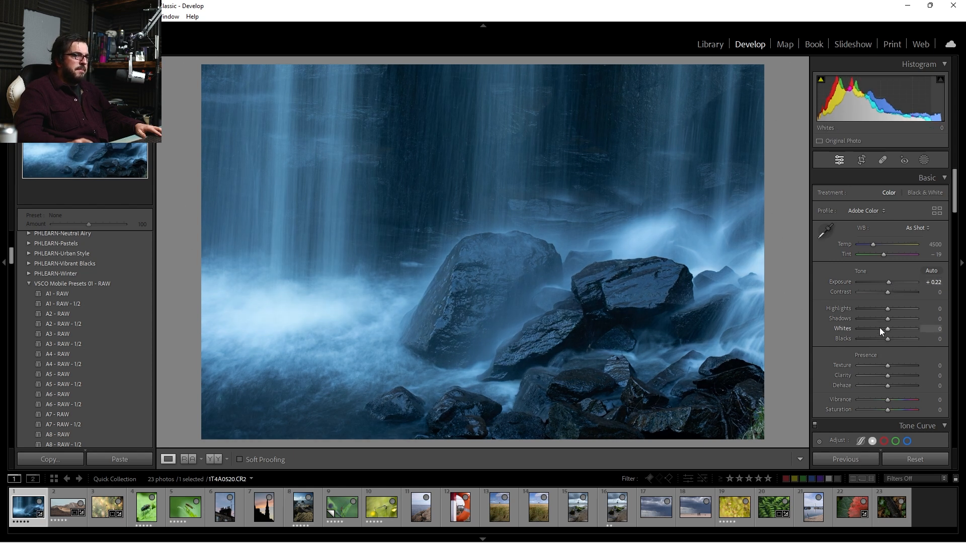
{"action": "left_click_drag", "start_coordinate": [888, 320], "coordinate": [873, 323]}
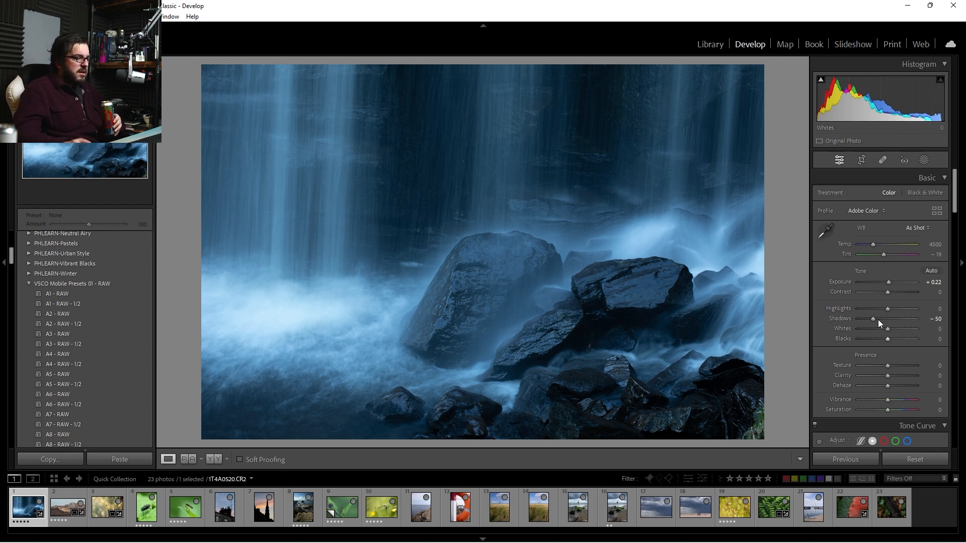
{"action": "mouse_move", "coordinate": [889, 308]}
{"action": "left_mouse_down"}
{"action": "mouse_move", "coordinate": [853, 313]}
{"action": "mouse_move", "coordinate": [905, 309]}
{"action": "mouse_move", "coordinate": [891, 312]}
{"action": "left_mouse_up"}
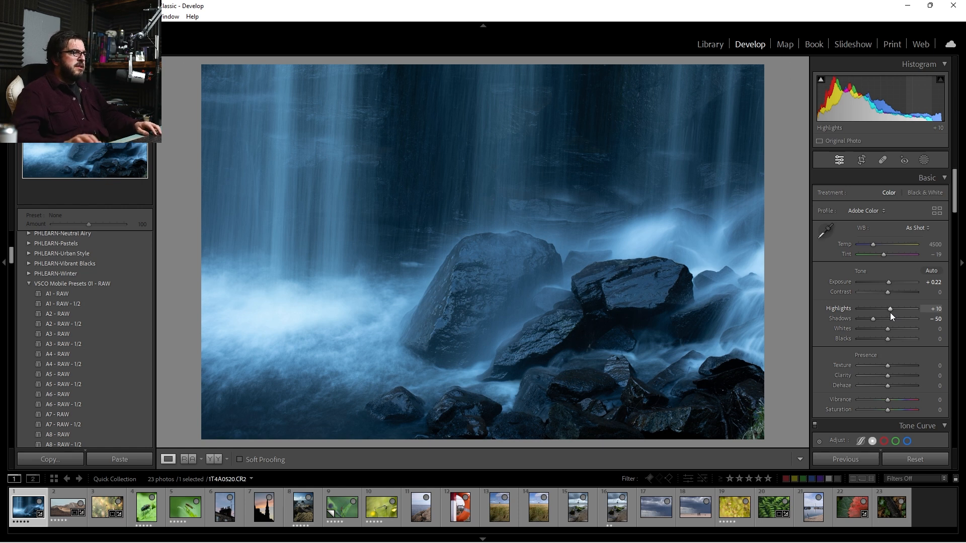
{"action": "left_click", "coordinate": [925, 159]}
{"action": "left_click", "coordinate": [833, 254]}
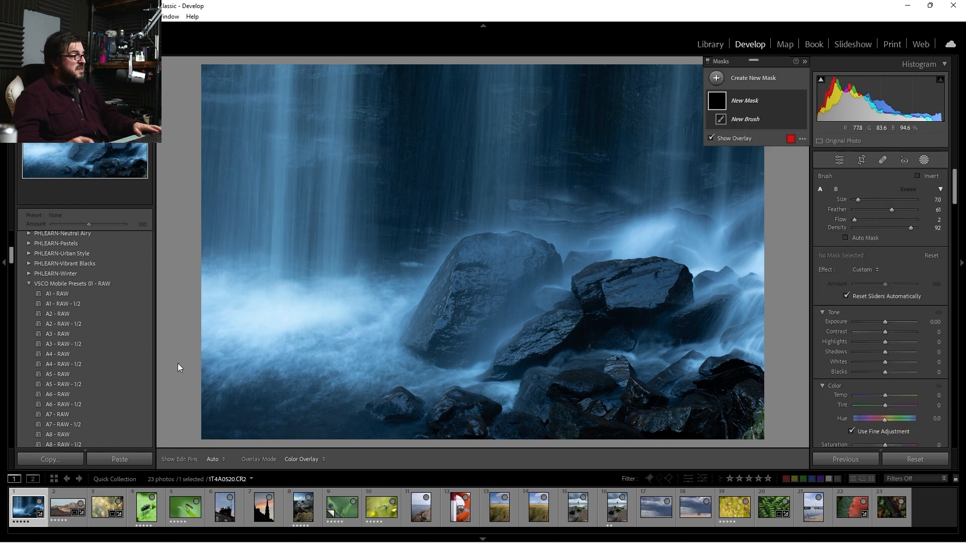
{"action": "key", "text": "c"}
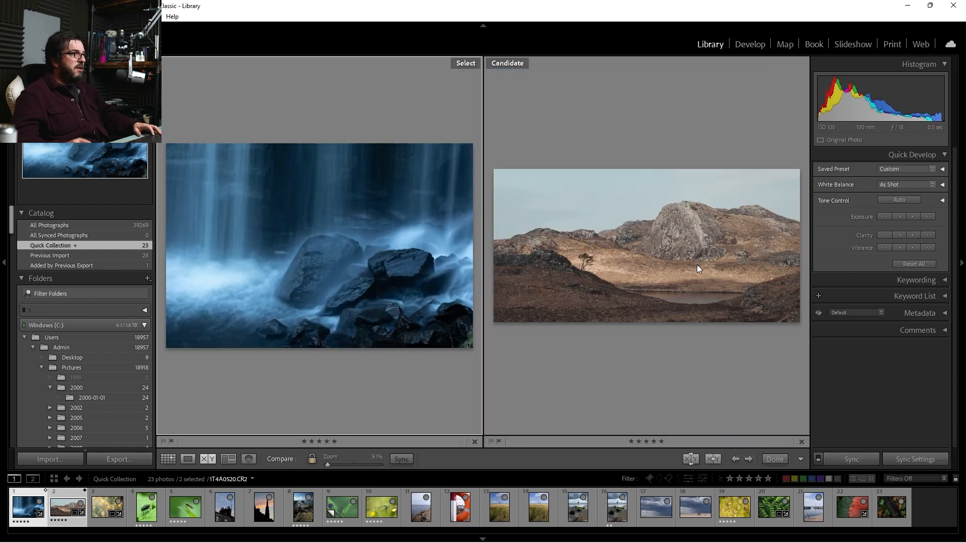
{"action": "key", "text": "e"}
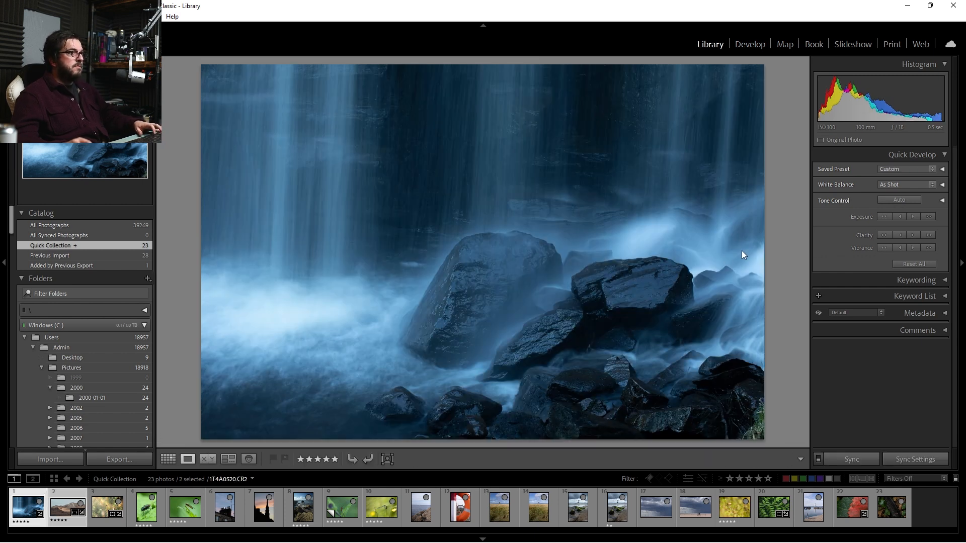
{"action": "left_click", "coordinate": [750, 44]}
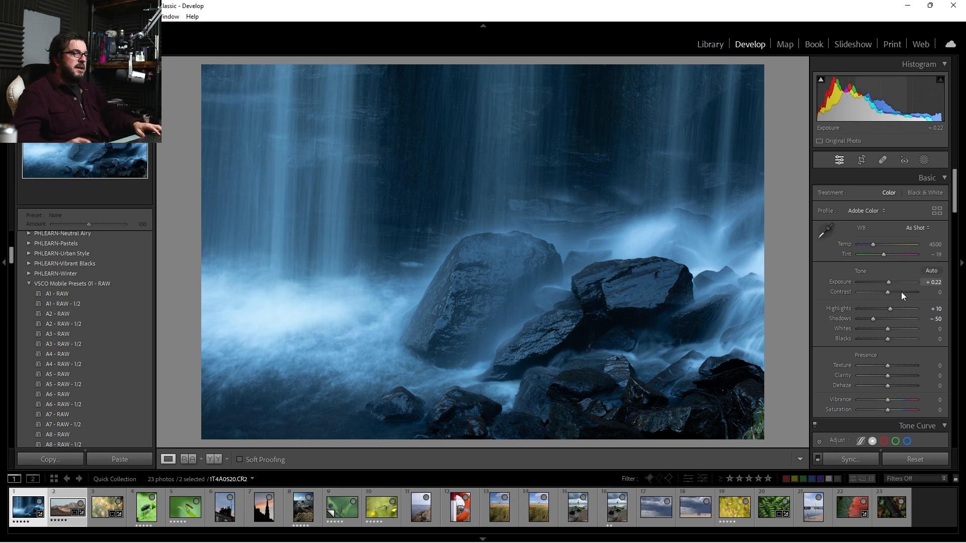
Create a new brush mask with flow 25 and highlights −11 for the waterfall photo
{"action": "left_click", "coordinate": [924, 160]}
{"action": "left_click", "coordinate": [842, 253]}
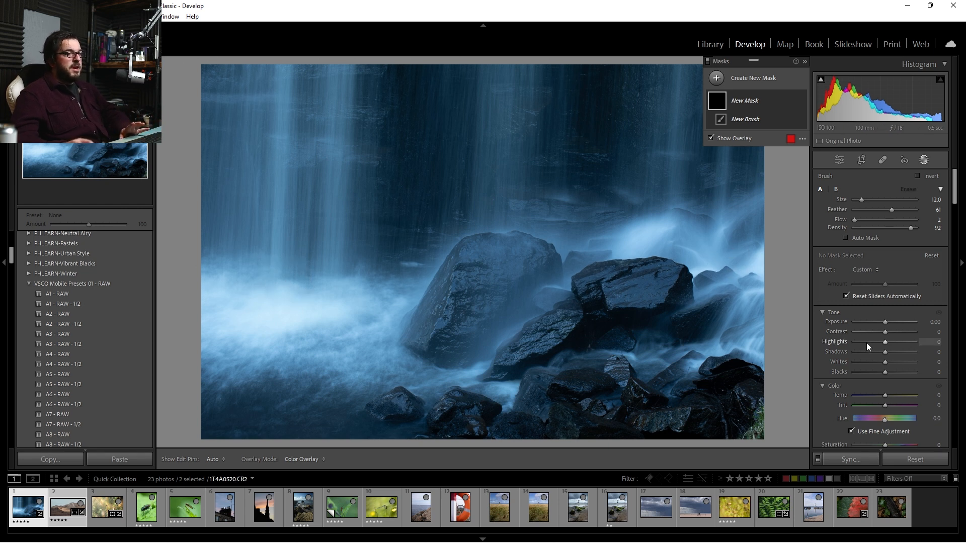
{"action": "left_click", "coordinate": [869, 220]}
{"action": "left_click", "coordinate": [883, 341]}
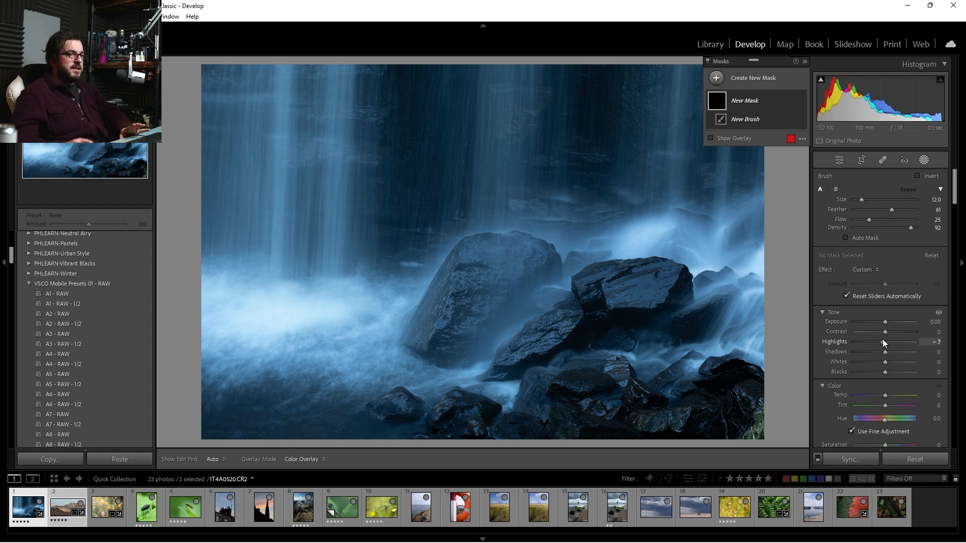
{"action": "left_click", "coordinate": [882, 342]}
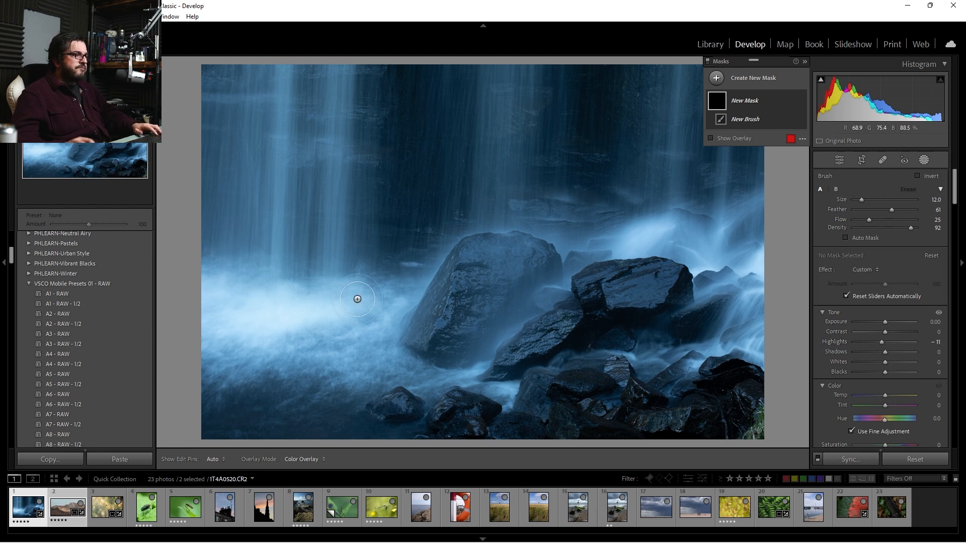
Paint the mask over the brightest white water below the falls and lower its highlights to −31
{"action": "key", "text": "h"}
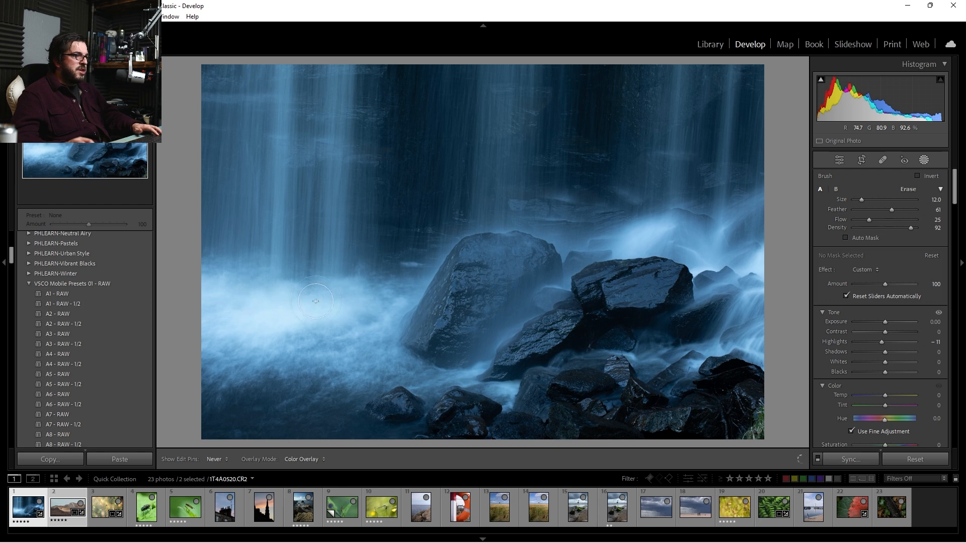
{"action": "key", "text": "h"}
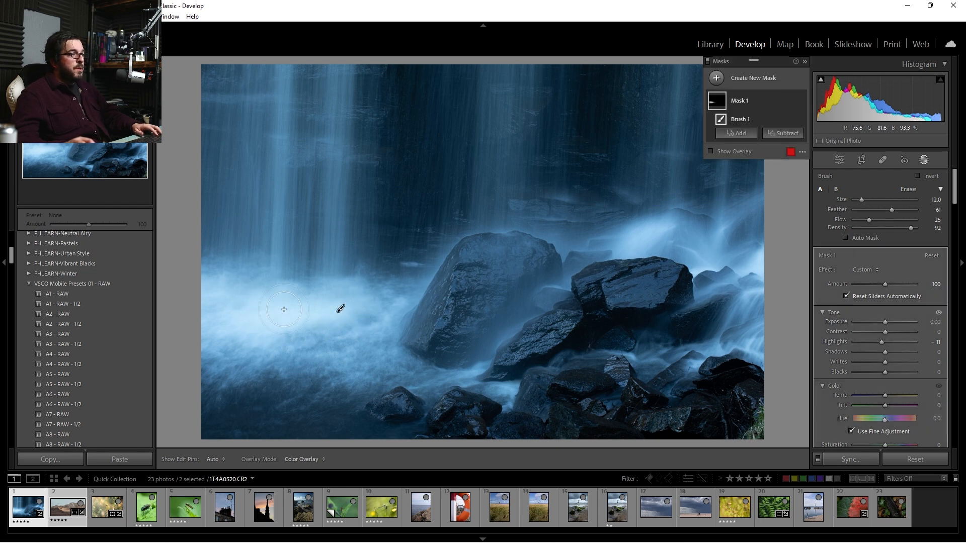
{"action": "mouse_move", "coordinate": [880, 343]}
{"action": "left_mouse_down"}
{"action": "mouse_move", "coordinate": [853, 345]}
{"action": "mouse_move", "coordinate": [874, 345]}
{"action": "left_mouse_up"}
{"action": "key", "text": "h"}
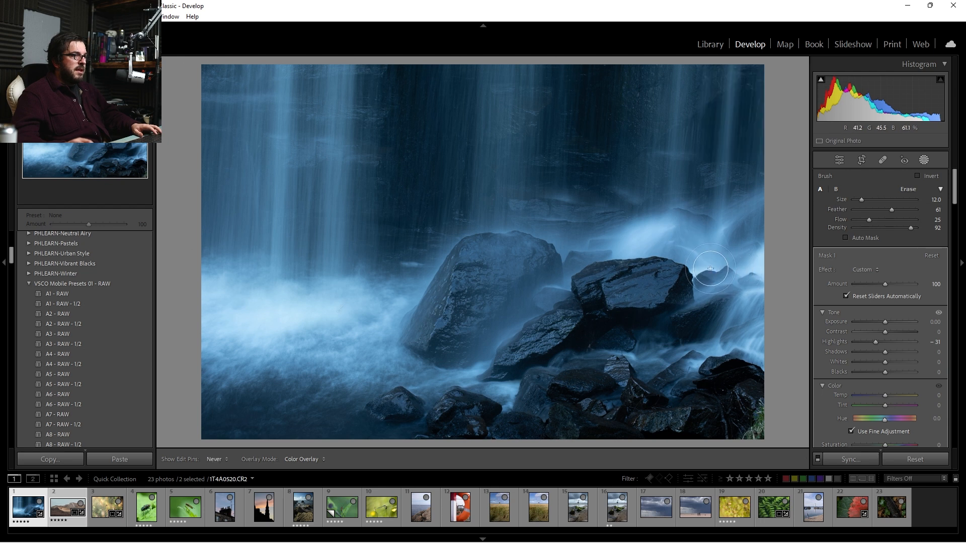
{"action": "key", "text": "h"}
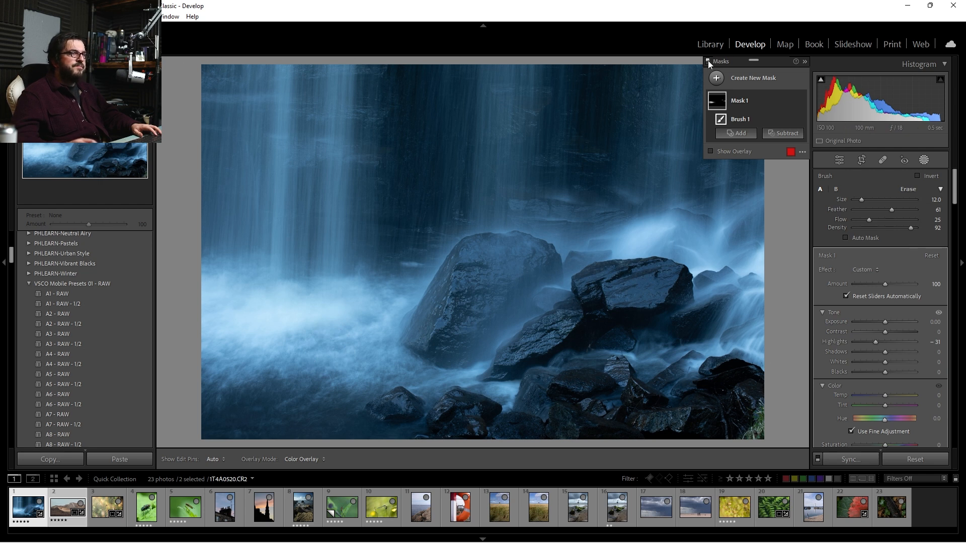
Create a second brush mask with brush size 8, highlights 12, whites 14 and clarity 19
{"action": "left_click", "coordinate": [717, 78]}
{"action": "left_click", "coordinate": [775, 172]}
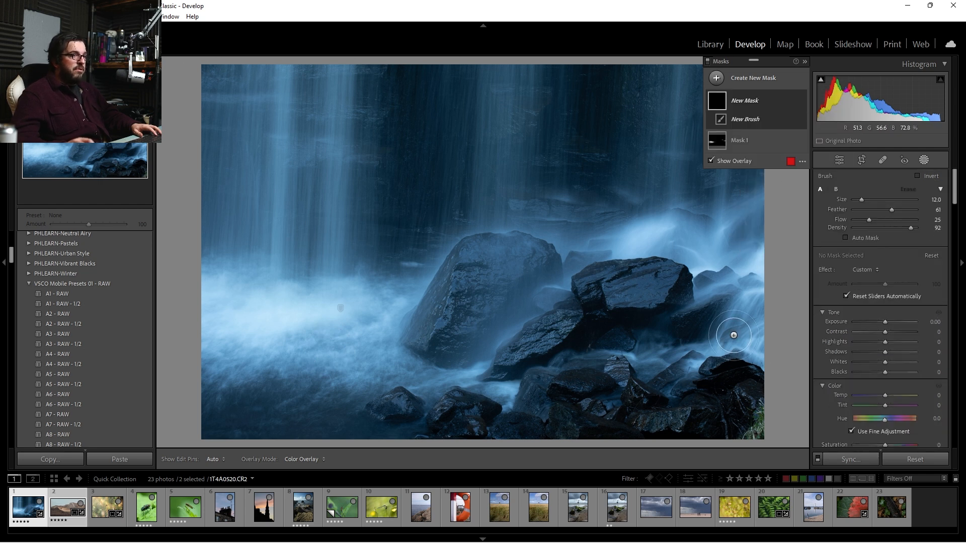
{"action": "scroll", "coordinate": [738, 319], "scroll_direction": "down", "scroll_amount": 1}
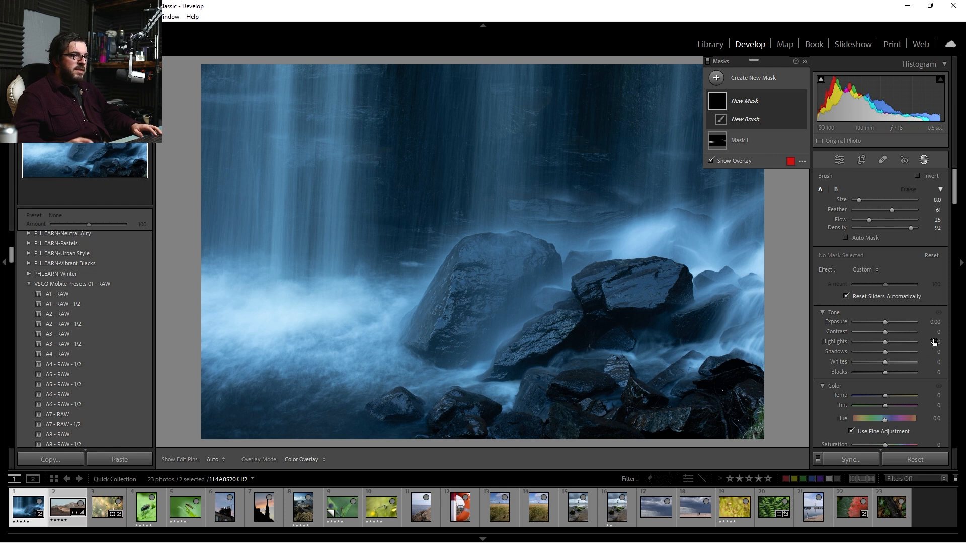
{"action": "left_click_drag", "start_coordinate": [887, 343], "coordinate": [890, 363]}
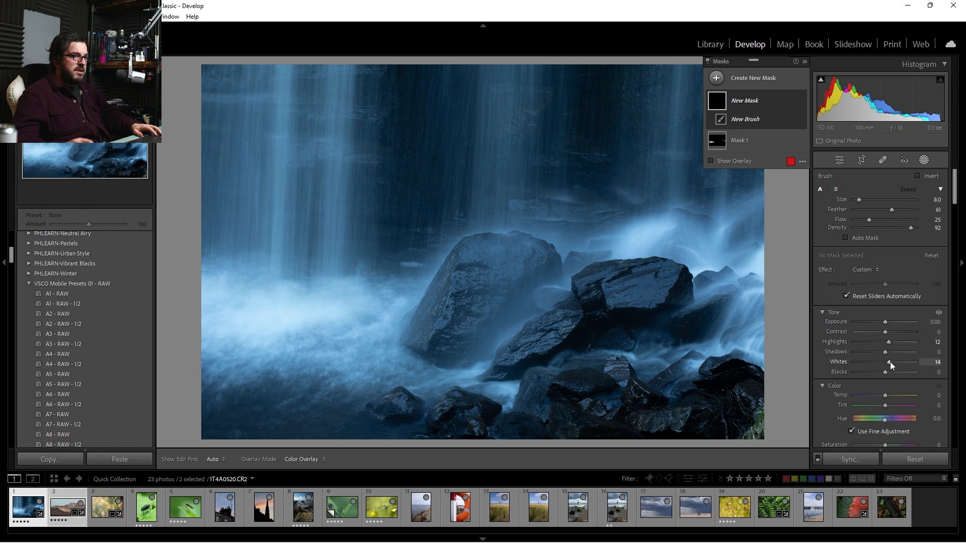
{"action": "scroll", "coordinate": [916, 392], "scroll_direction": "down", "scroll_amount": 2}
{"action": "left_click_drag", "start_coordinate": [887, 414], "coordinate": [894, 415]}
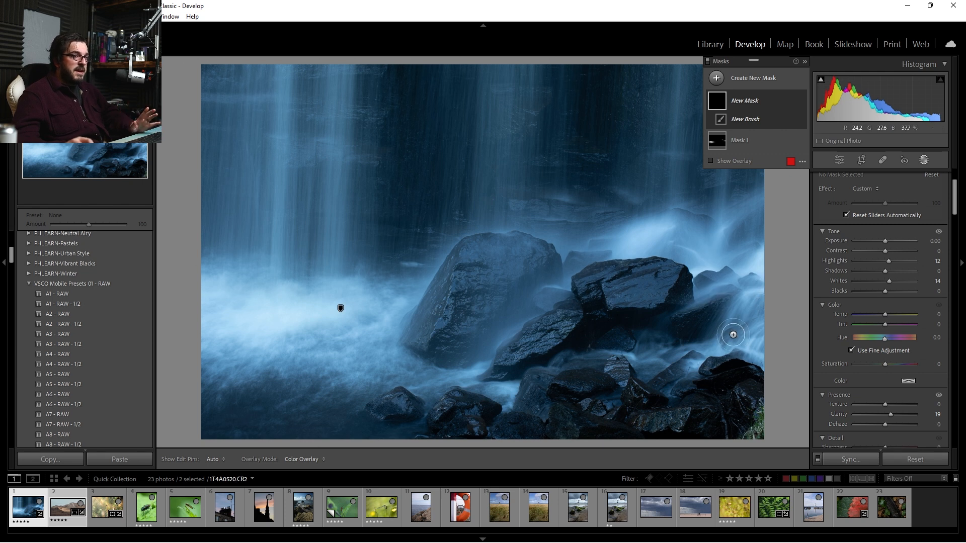
Paint the second mask over the water flowing around the right-hand rocks, and set its clarity to 32 and dehaze to 26
{"action": "key", "text": "h"}
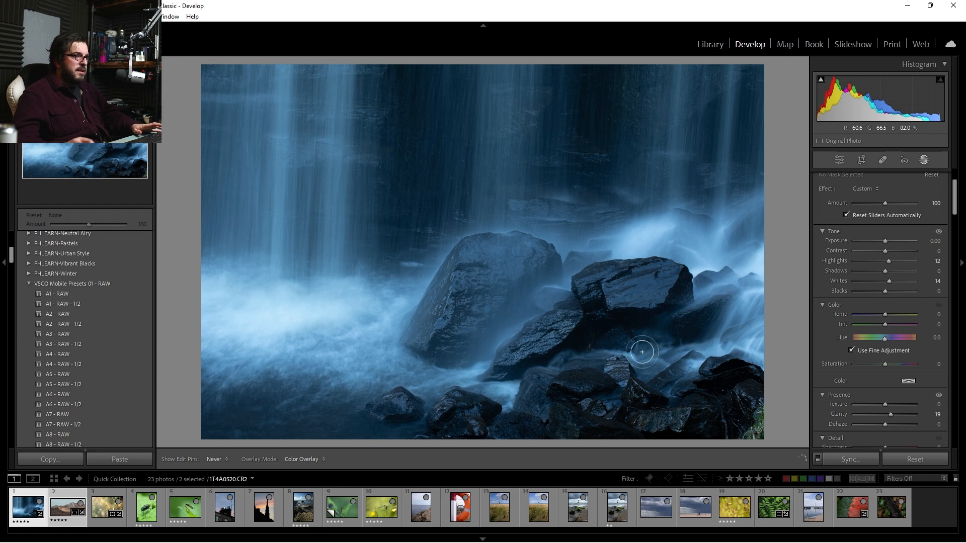
{"action": "key", "text": "h"}
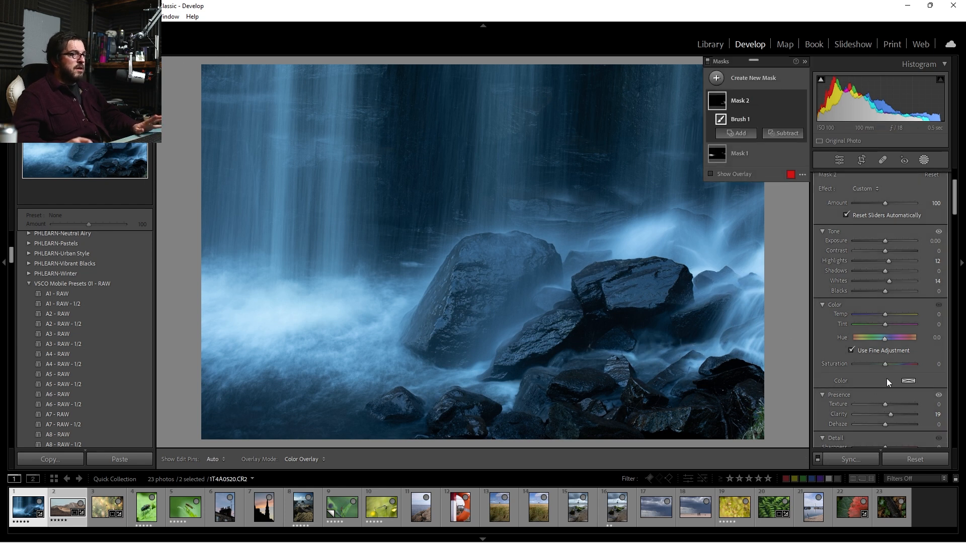
{"action": "left_click_drag", "start_coordinate": [888, 413], "coordinate": [893, 414]}
{"action": "key", "text": "h"}
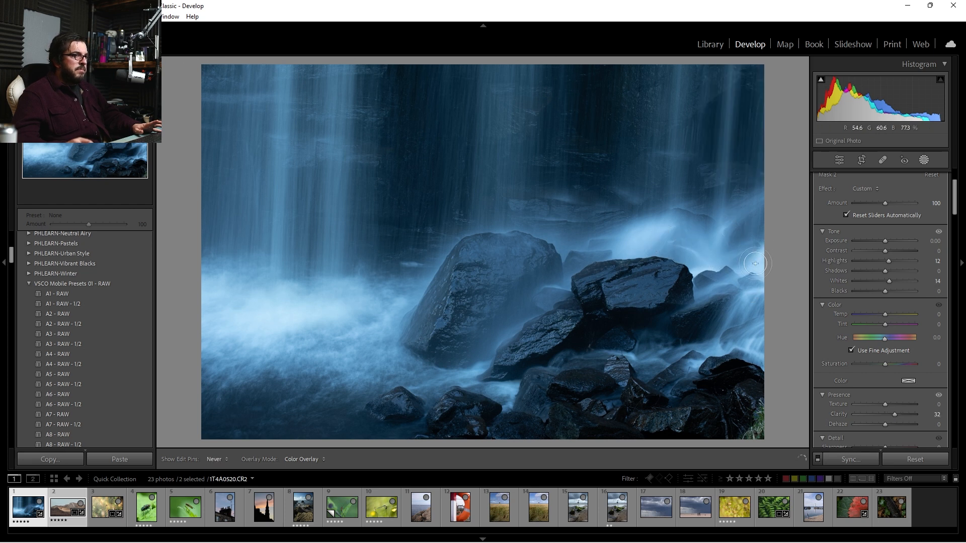
{"action": "key", "text": "h"}
{"action": "left_click_drag", "start_coordinate": [886, 425], "coordinate": [894, 425]}
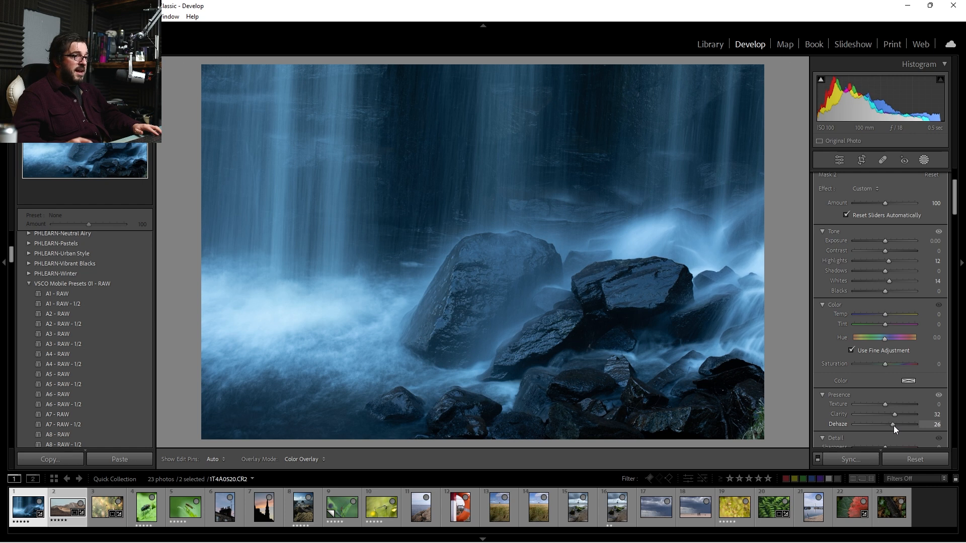
Continue painting the second mask along the streams and mist beside the right-hand rocks
{"action": "key", "text": "h"}
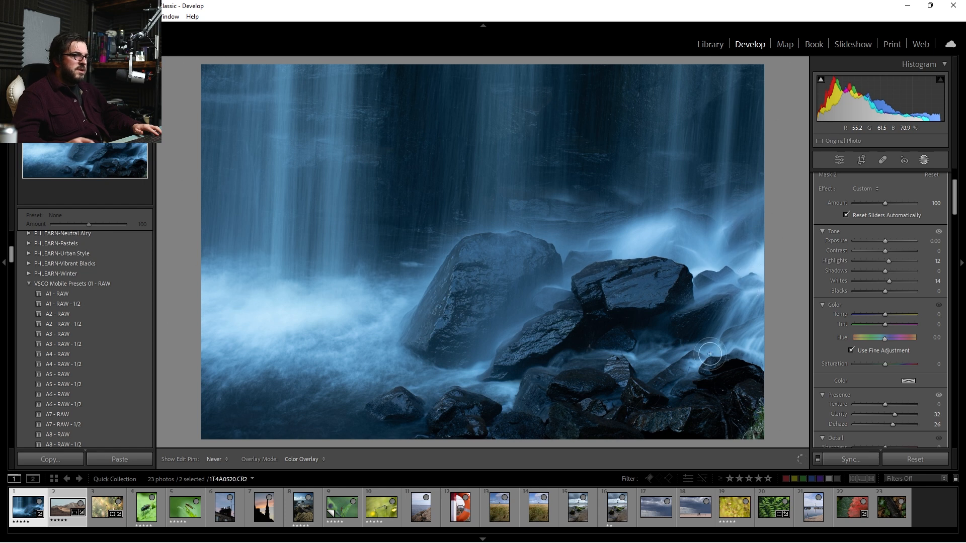
{"action": "key", "text": "h"}
{"action": "key", "text": "h"}
{"action": "key", "text": "h"}
{"action": "key", "text": "h"}
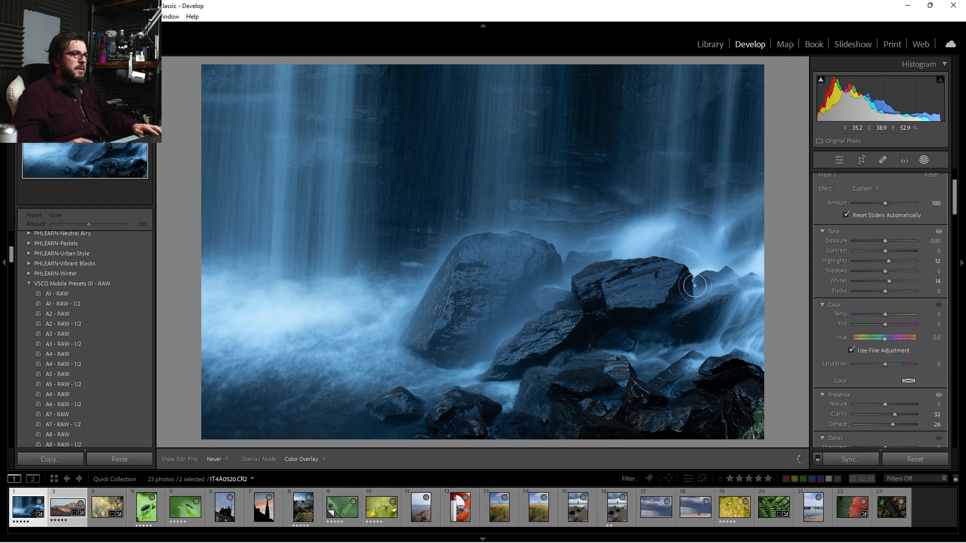
{"action": "key", "text": "h"}
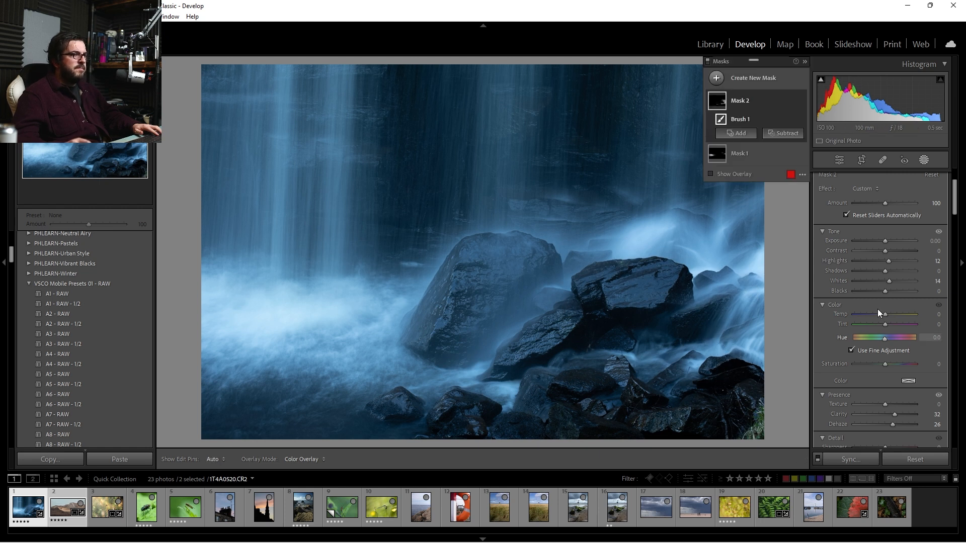
Compare the full photo repeatedly with the second mask hidden and shown
{"action": "left_click", "coordinate": [801, 101]}
{"action": "left_click", "coordinate": [802, 102]}
{"action": "left_click", "coordinate": [801, 102]}
{"action": "left_click", "coordinate": [802, 102]}
{"action": "left_click", "coordinate": [802, 102]}
{"action": "left_click", "coordinate": [801, 101]}
{"action": "left_click", "coordinate": [801, 102]}
{"action": "left_click", "coordinate": [801, 101]}
{"action": "left_click", "coordinate": [801, 102]}
{"action": "left_click", "coordinate": [801, 102]}
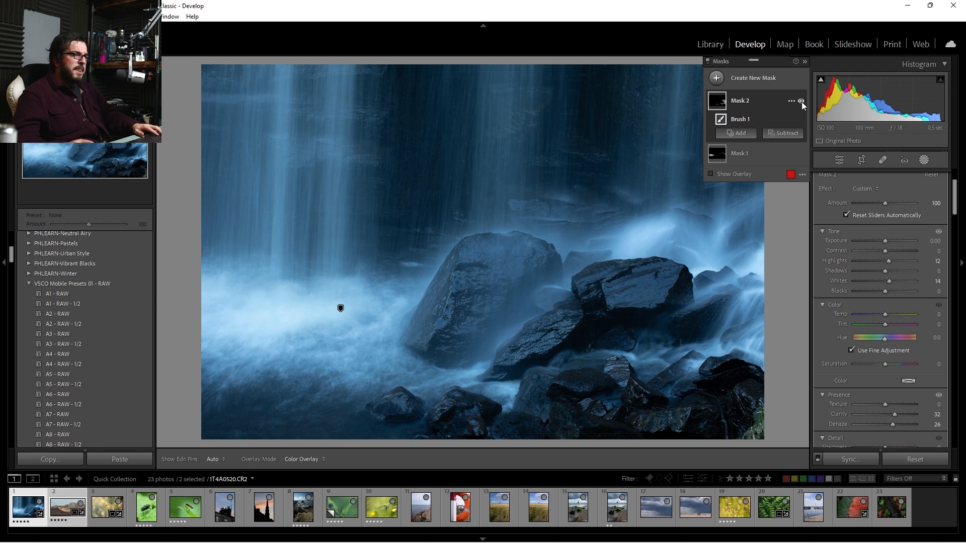
{"action": "left_click", "coordinate": [801, 102]}
{"action": "left_click", "coordinate": [802, 102]}
{"action": "left_click", "coordinate": [802, 102]}
{"action": "left_click", "coordinate": [802, 101]}
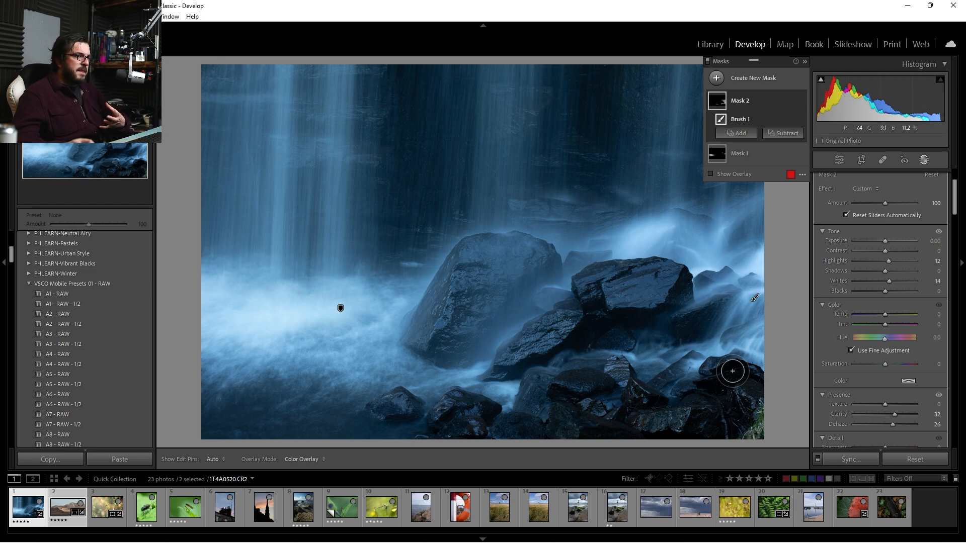
Inspect the right-hand rocks and cascades up close with the second mask hidden and shown, and return to the full photo
{"action": "key", "text": "ctrl+equal"}
{"action": "key", "text": "ctrl+equal"}
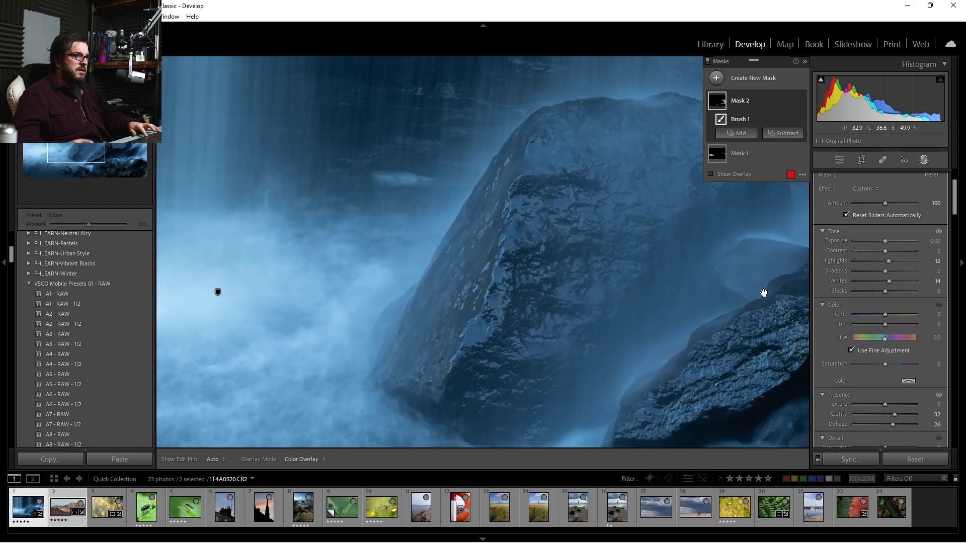
{"action": "left_click_drag", "start_coordinate": [764, 292], "coordinate": [256, 233]}
{"action": "left_click_drag", "start_coordinate": [729, 316], "coordinate": [576, 352]}
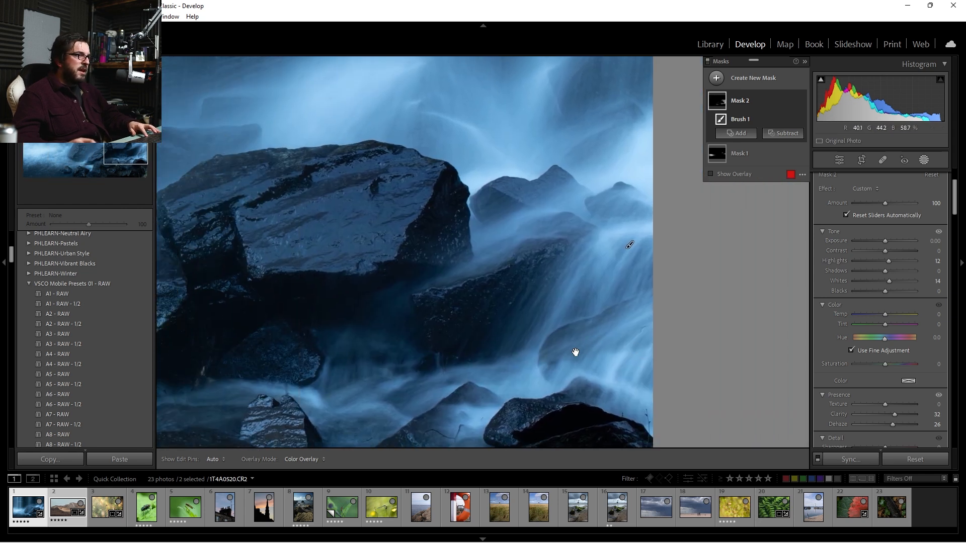
{"action": "left_click", "coordinate": [801, 101]}
{"action": "left_click", "coordinate": [801, 102]}
{"action": "left_click", "coordinate": [802, 101]}
{"action": "left_click", "coordinate": [802, 102]}
{"action": "left_click", "coordinate": [801, 101]}
{"action": "left_click", "coordinate": [802, 101]}
{"action": "left_click", "coordinate": [802, 101]}
{"action": "left_click", "coordinate": [801, 101]}
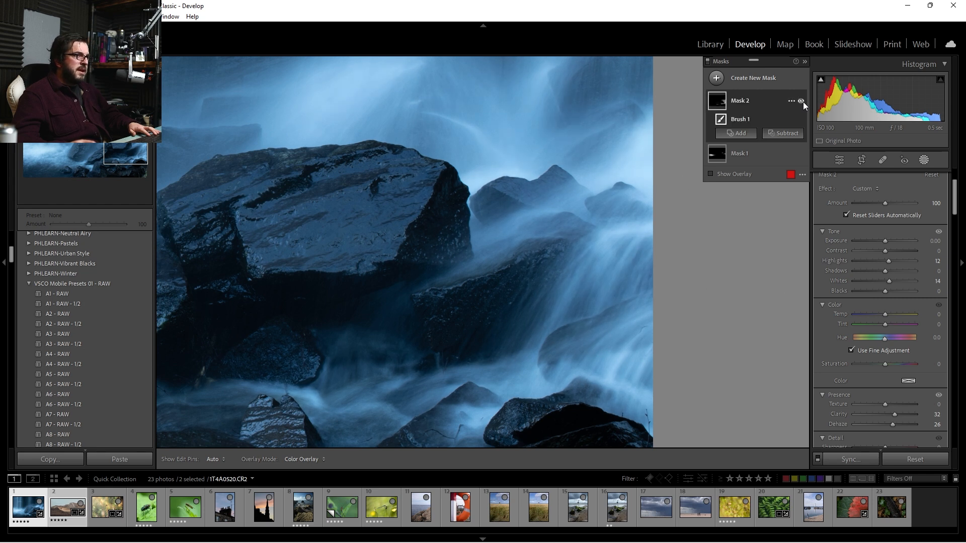
{"action": "left_click", "coordinate": [801, 101]}
{"action": "left_click", "coordinate": [802, 101]}
{"action": "left_click", "coordinate": [801, 101]}
{"action": "left_click", "coordinate": [801, 101]}
{"action": "left_click", "coordinate": [786, 133]}
{"action": "left_click", "coordinate": [668, 125]}
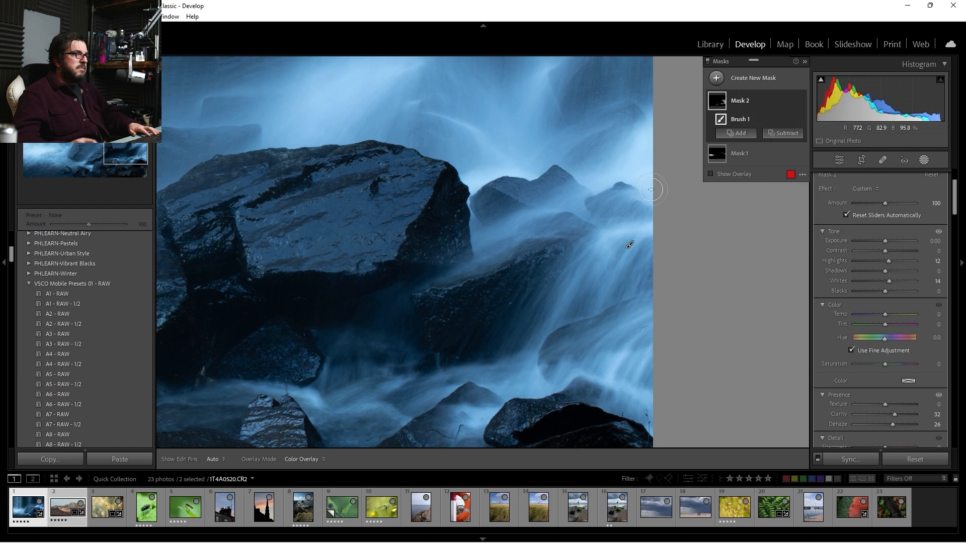
{"action": "left_click", "coordinate": [689, 215]}
Create a third brush mask with clarity 47 and paint it over the faces of the large rocks
{"action": "left_click", "coordinate": [724, 79]}
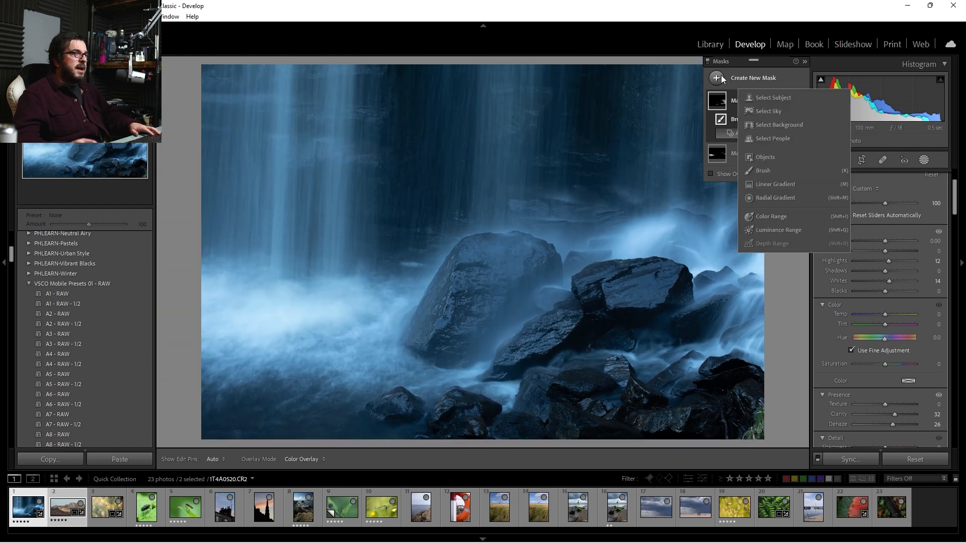
{"action": "left_click", "coordinate": [763, 171]}
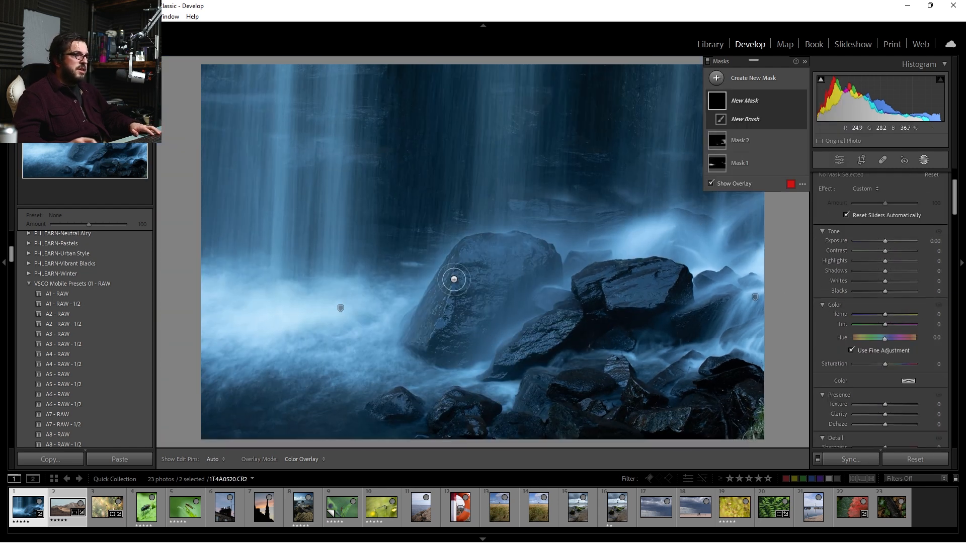
{"action": "left_click", "coordinate": [899, 415]}
{"action": "mouse_move", "coordinate": [460, 279]}
{"action": "left_mouse_down"}
{"action": "mouse_move", "coordinate": [470, 261]}
{"action": "mouse_move", "coordinate": [454, 305]}
{"action": "mouse_move", "coordinate": [518, 258]}
{"action": "mouse_move", "coordinate": [466, 271]}
{"action": "mouse_move", "coordinate": [462, 321]}
{"action": "mouse_move", "coordinate": [533, 259]}
{"action": "left_mouse_up"}
{"action": "mouse_move", "coordinate": [562, 320]}
{"action": "left_mouse_down"}
{"action": "mouse_move", "coordinate": [514, 357]}
{"action": "mouse_move", "coordinate": [579, 317]}
{"action": "left_mouse_up"}
{"action": "mouse_move", "coordinate": [634, 282]}
{"action": "left_mouse_down"}
{"action": "mouse_move", "coordinate": [655, 278]}
{"action": "mouse_move", "coordinate": [619, 301]}
{"action": "mouse_move", "coordinate": [665, 283]}
{"action": "mouse_move", "coordinate": [623, 291]}
{"action": "left_mouse_up"}
{"action": "mouse_move", "coordinate": [524, 260]}
{"action": "left_mouse_down"}
{"action": "mouse_move", "coordinate": [465, 263]}
{"action": "mouse_move", "coordinate": [492, 250]}
{"action": "mouse_move", "coordinate": [429, 330]}
{"action": "mouse_move", "coordinate": [480, 272]}
{"action": "mouse_move", "coordinate": [467, 321]}
{"action": "left_mouse_up"}
{"action": "left_click_drag", "start_coordinate": [559, 323], "coordinate": [542, 341]}
{"action": "left_click_drag", "start_coordinate": [618, 362], "coordinate": [626, 374]}
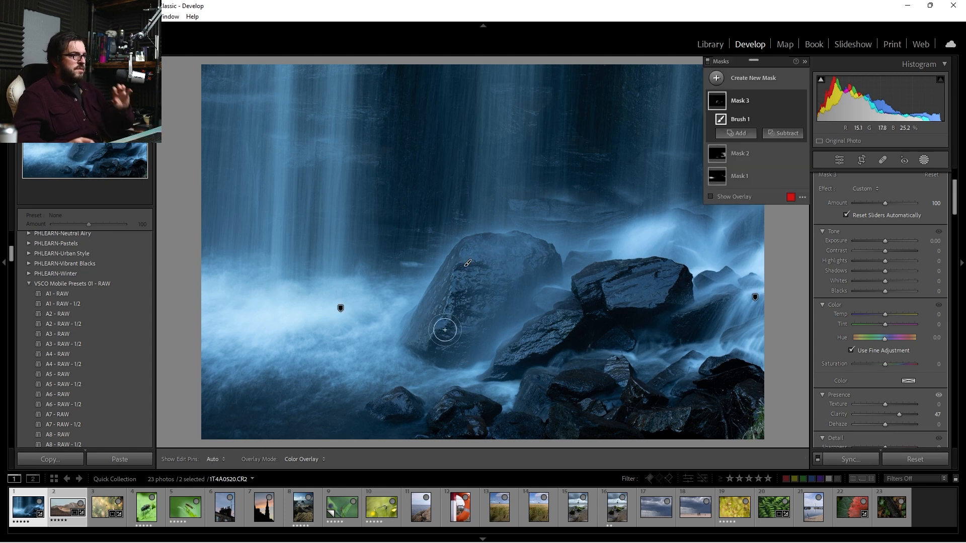
Set the rock mask's highlights to 49, whites to 32, clarity to 24 and exposure to 1.02
{"action": "left_click_drag", "start_coordinate": [886, 261], "coordinate": [898, 283]}
{"action": "left_click_drag", "start_coordinate": [896, 415], "coordinate": [892, 415]}
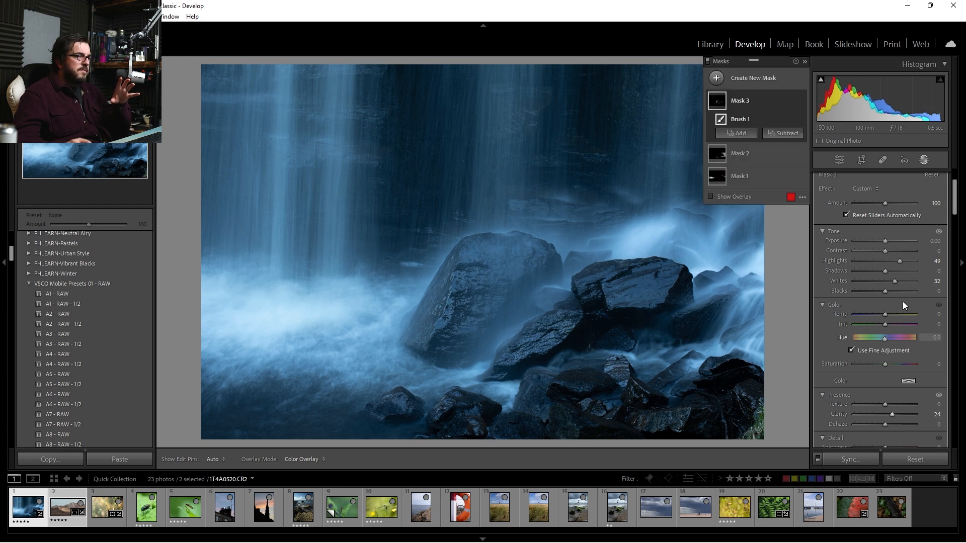
{"action": "left_click_drag", "start_coordinate": [886, 240], "coordinate": [889, 240]}
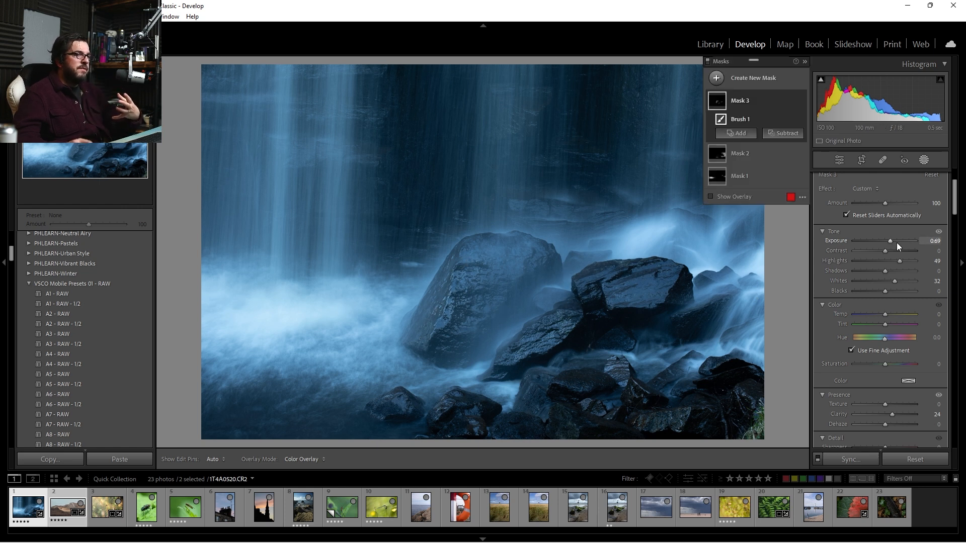
{"action": "left_click_drag", "start_coordinate": [896, 243], "coordinate": [896, 241]}
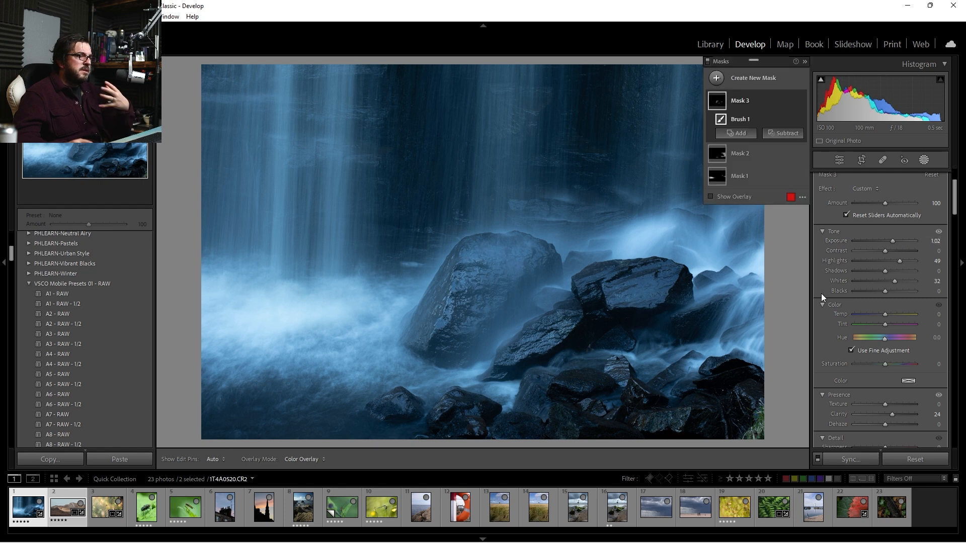
{"action": "key", "text": "h"}
{"action": "key", "text": "h"}
{"action": "key", "text": "h"}
{"action": "key", "text": "h"}
{"action": "key", "text": "h"}
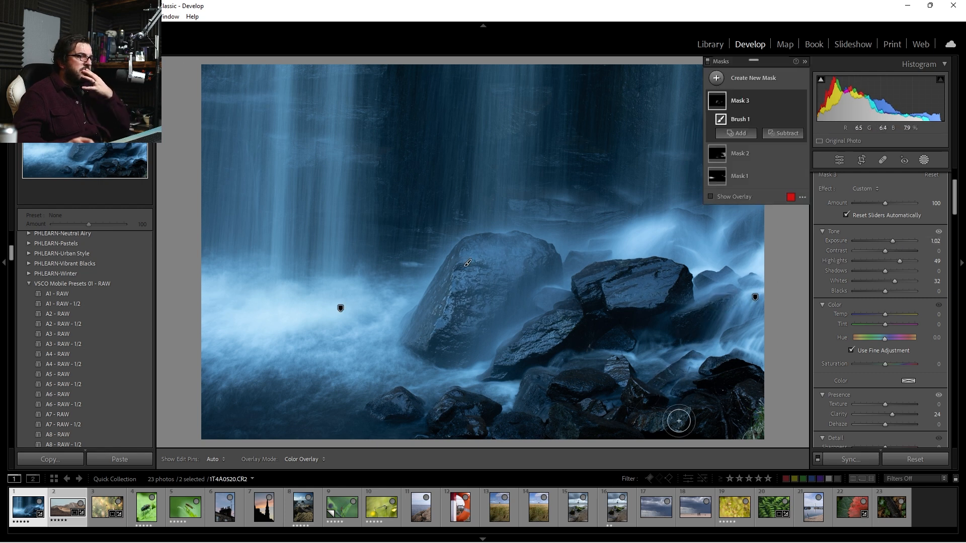
{"action": "key", "text": "h"}
{"action": "key", "text": "h"}
{"action": "key", "text": "h"}
{"action": "key", "text": "h"}
{"action": "key", "text": "h"}
{"action": "key", "text": "h"}
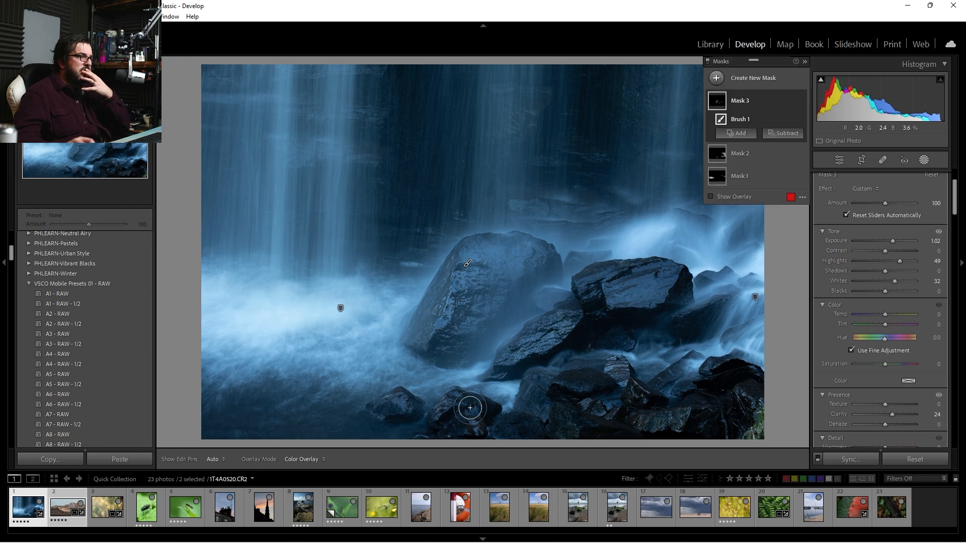
{"action": "key", "text": "h"}
{"action": "key", "text": "h"}
{"action": "key", "text": "h"}
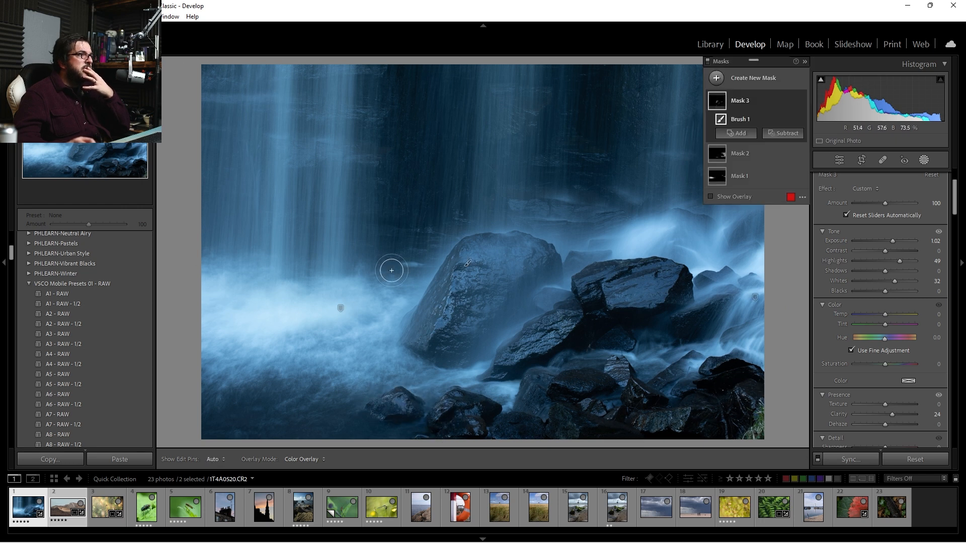
Enlarge the brush and extend the third mask over the vertical streaks of falling water, toggling the edit pins off and on
{"action": "scroll", "coordinate": [272, 229], "scroll_direction": "up", "scroll_amount": 5}
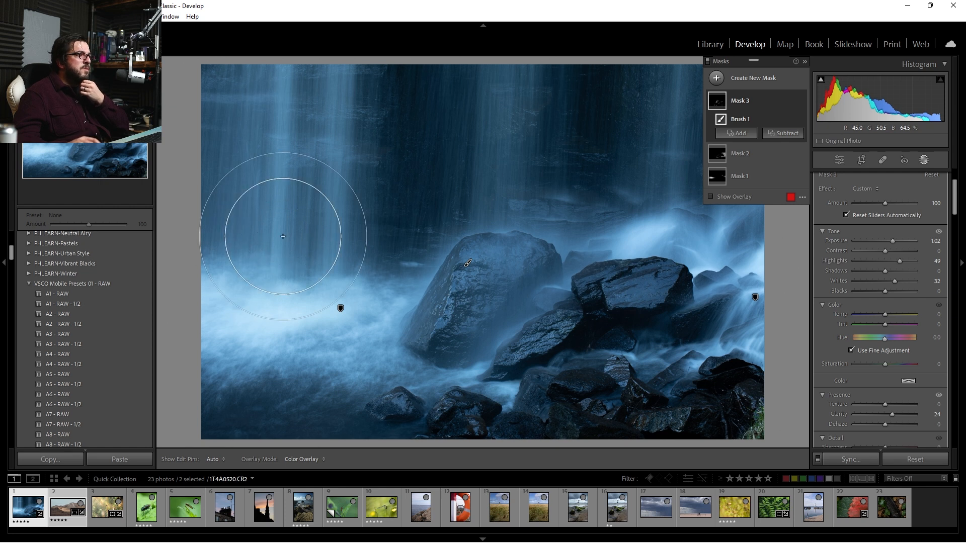
{"action": "scroll", "coordinate": [289, 245], "scroll_direction": "down", "scroll_amount": 1}
{"action": "key", "text": "h"}
{"action": "key", "text": "h"}
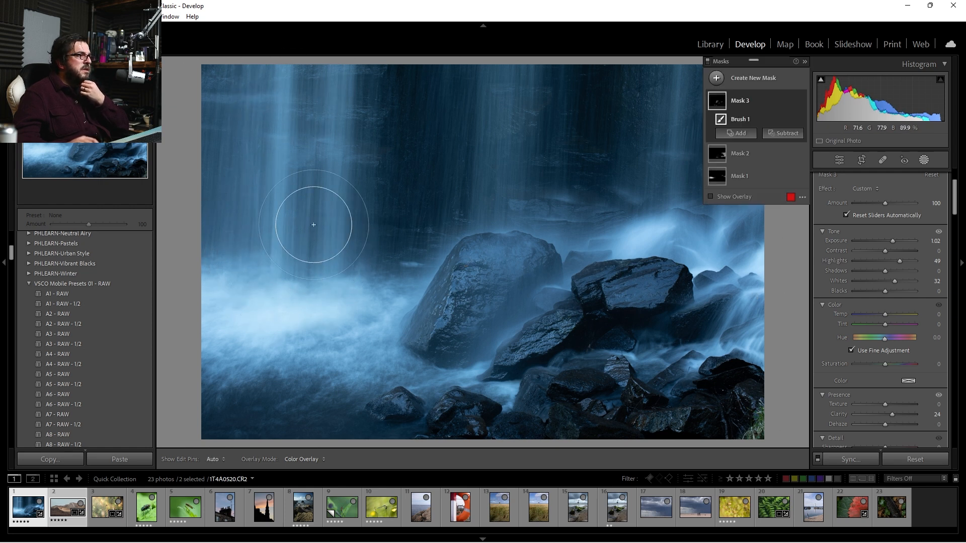
{"action": "key", "text": "h"}
{"action": "key", "text": "h"}
{"action": "key", "text": "h"}
{"action": "key", "text": "h"}
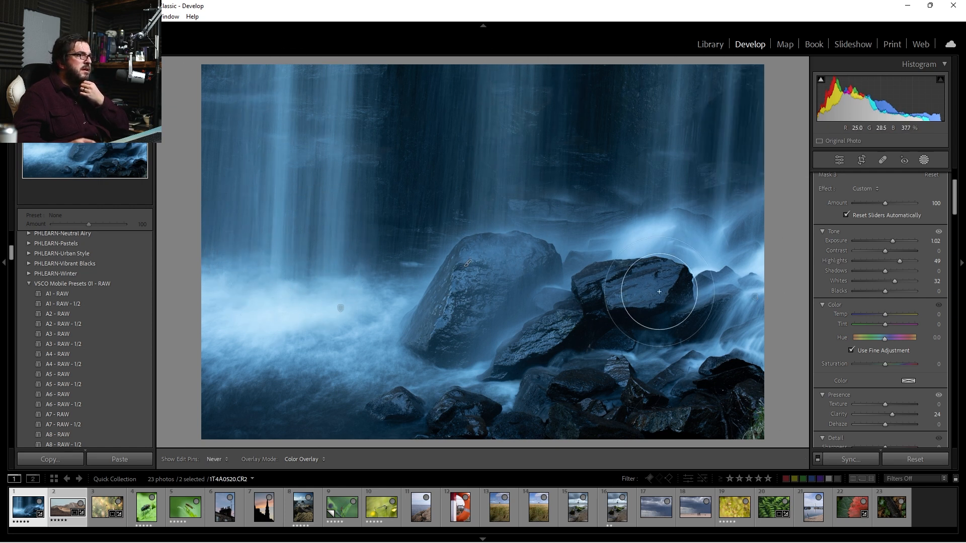
{"action": "left_click", "coordinate": [716, 77]}
{"action": "key", "text": "h"}
{"action": "key", "text": "h"}
{"action": "key", "text": "h"}
{"action": "key", "text": "h"}
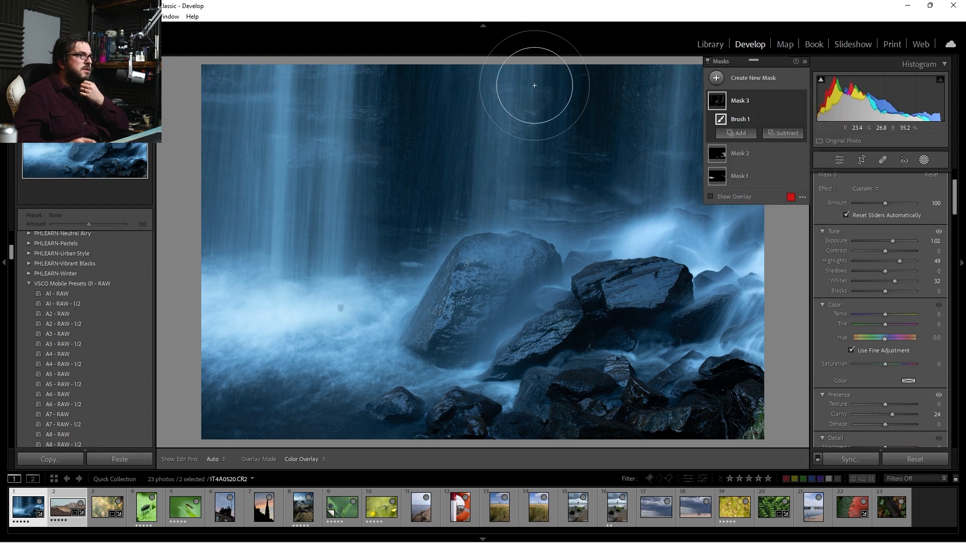
{"action": "key", "text": "h"}
{"action": "key", "text": "h"}
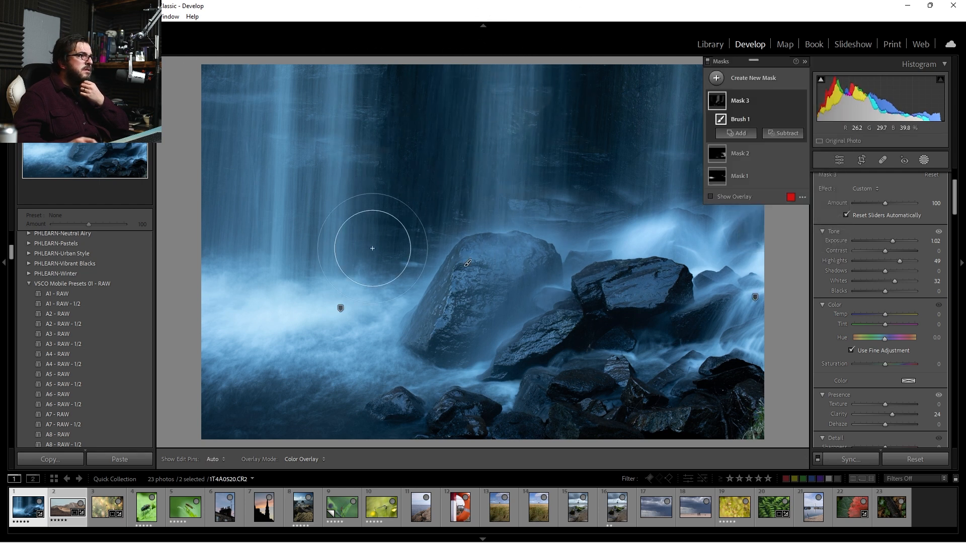
{"action": "key", "text": "h"}
{"action": "key", "text": "h"}
{"action": "key", "text": "h"}
{"action": "key", "text": "h"}
{"action": "key", "text": "h"}
{"action": "key", "text": "h"}
{"action": "key", "text": "h"}
{"action": "key", "text": "h"}
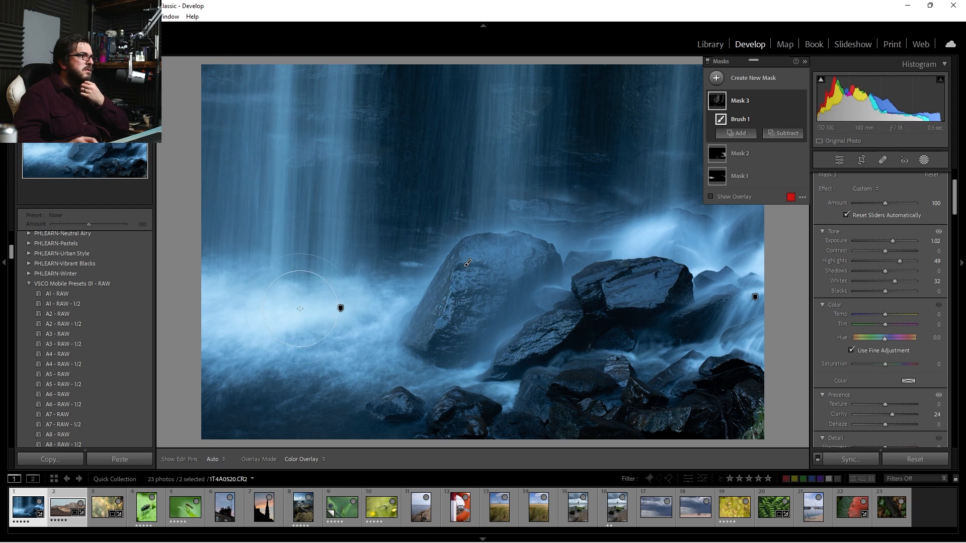
{"action": "key", "text": "h"}
{"action": "key", "text": "h"}
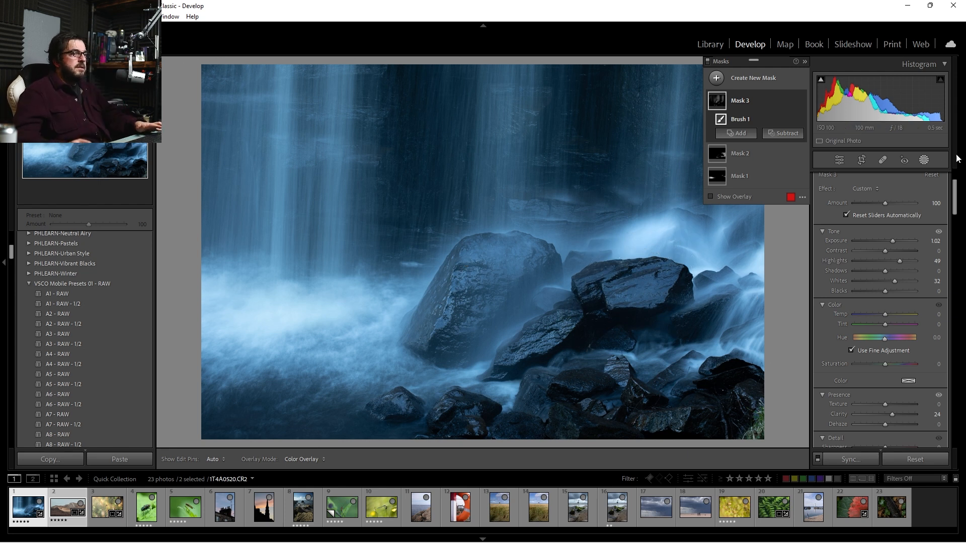
Compare the full photo repeatedly with all three masks disabled and enabled, leaving them enabled
{"action": "left_click", "coordinate": [708, 62]}
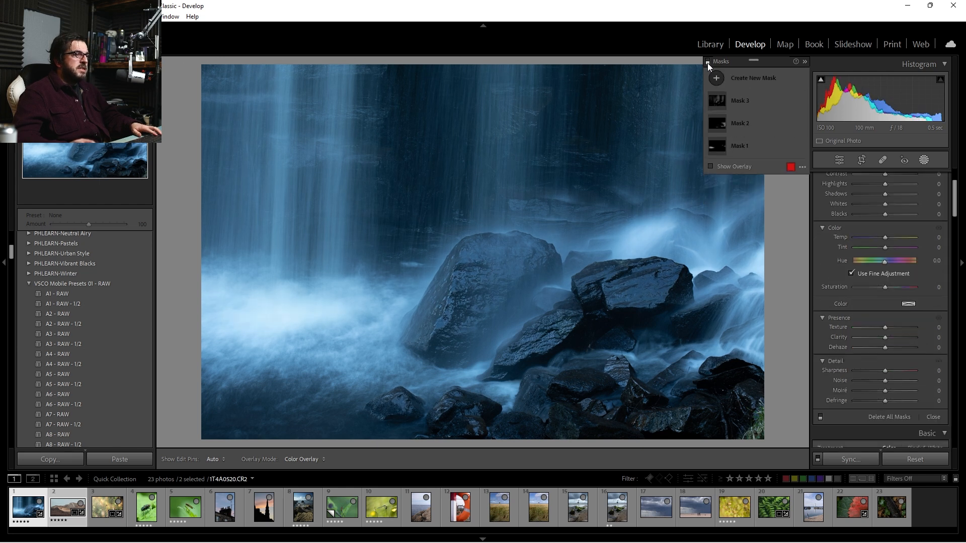
{"action": "left_click", "coordinate": [708, 63]}
{"action": "left_click", "coordinate": [708, 62]}
{"action": "left_click", "coordinate": [708, 63]}
{"action": "left_click", "coordinate": [708, 62]}
{"action": "left_click", "coordinate": [707, 62]}
{"action": "left_click", "coordinate": [708, 62]}
{"action": "left_click", "coordinate": [707, 63]}
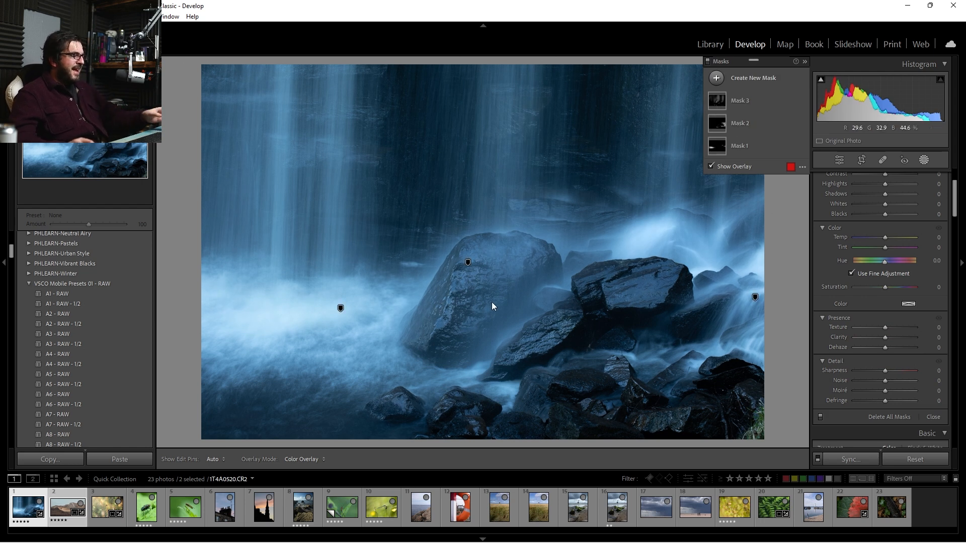
{"action": "left_click", "coordinate": [708, 63]}
{"action": "left_click", "coordinate": [708, 62]}
{"action": "left_click", "coordinate": [707, 63]}
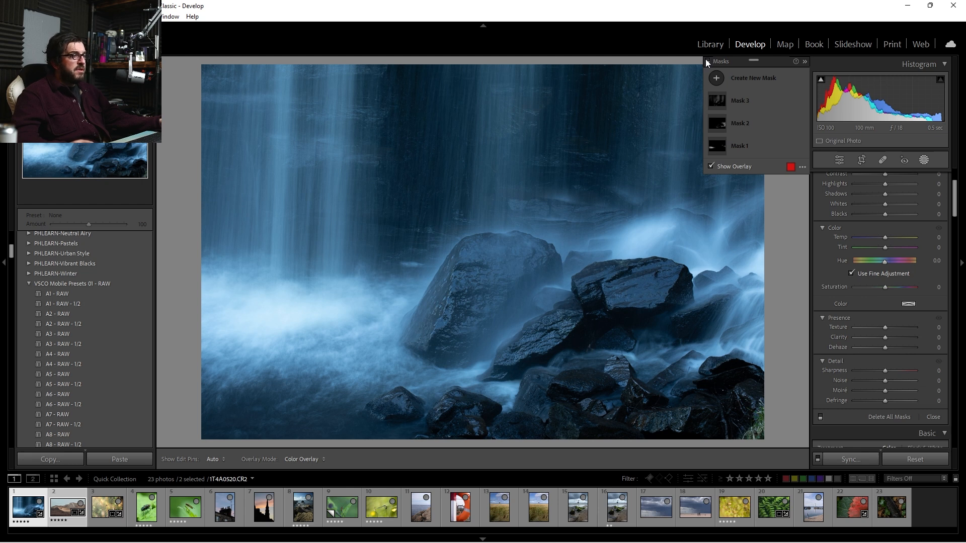
{"action": "left_click", "coordinate": [708, 62]}
{"action": "left_click", "coordinate": [707, 61]}
{"action": "left_click", "coordinate": [707, 61]}
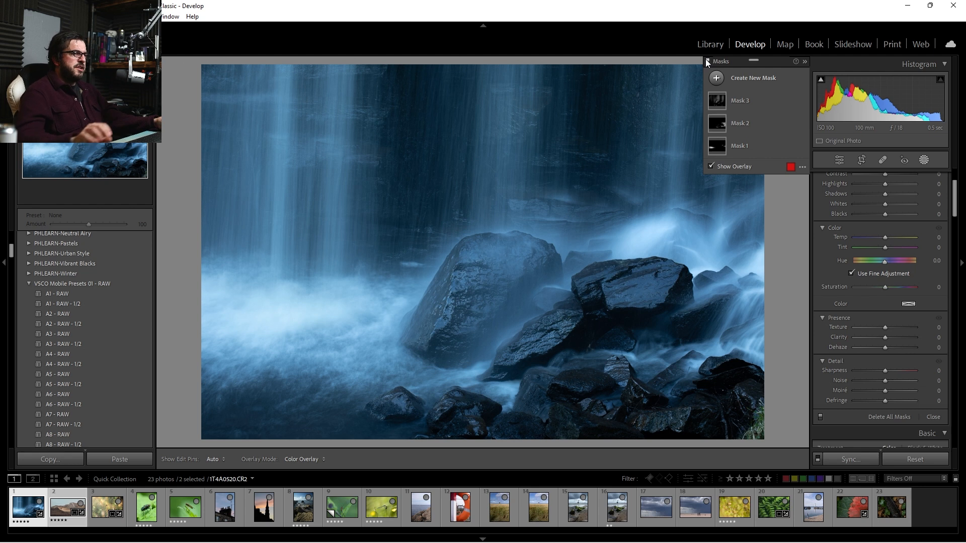
{"action": "left_click", "coordinate": [706, 61]}
{"action": "left_click", "coordinate": [707, 61]}
{"action": "left_click", "coordinate": [707, 61]}
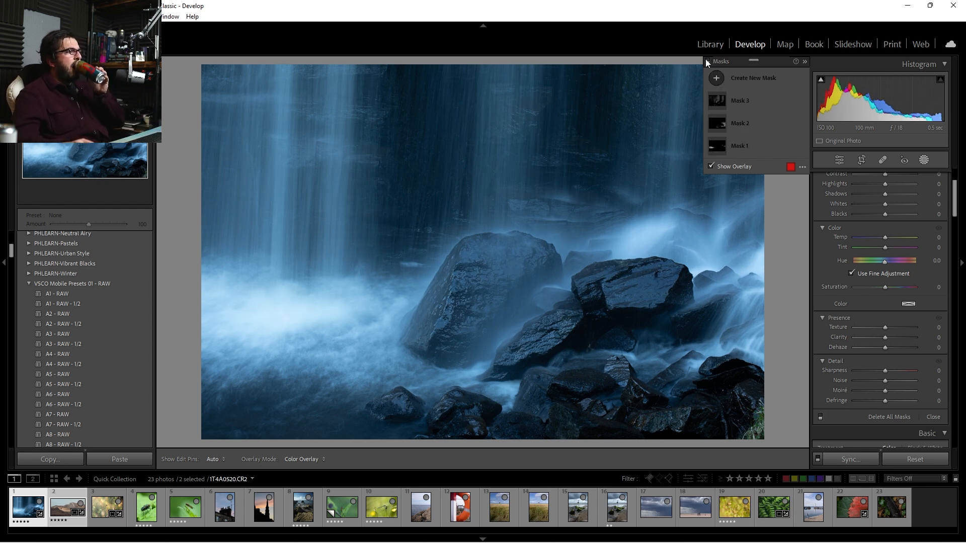
{"action": "left_click", "coordinate": [707, 61]}
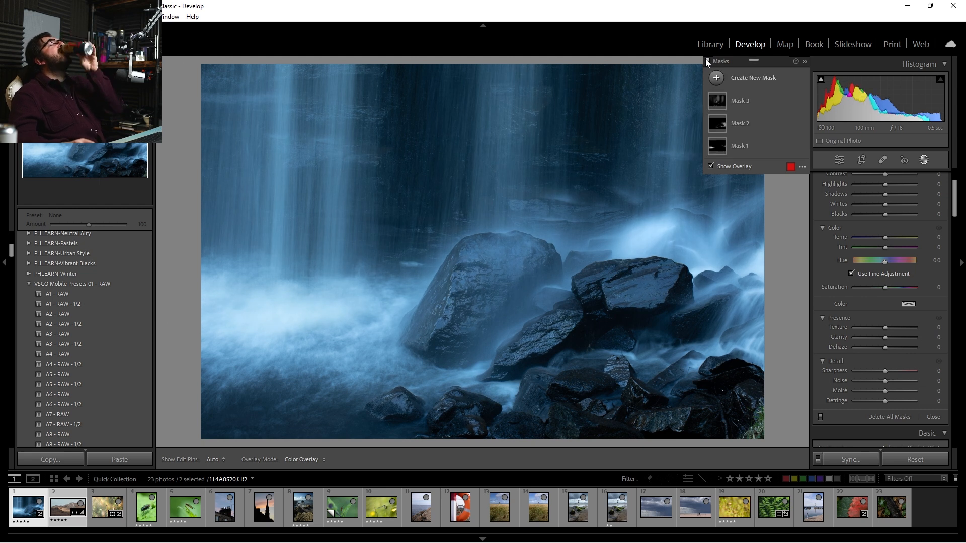
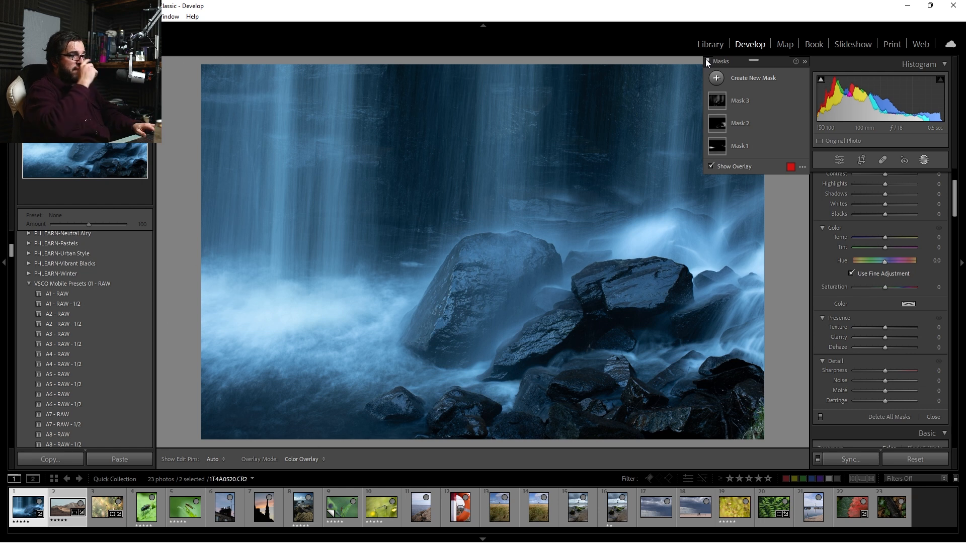
Close masking and compare the waterfall photo's before and after views several times, returning to the edited view
{"action": "left_click", "coordinate": [924, 160]}
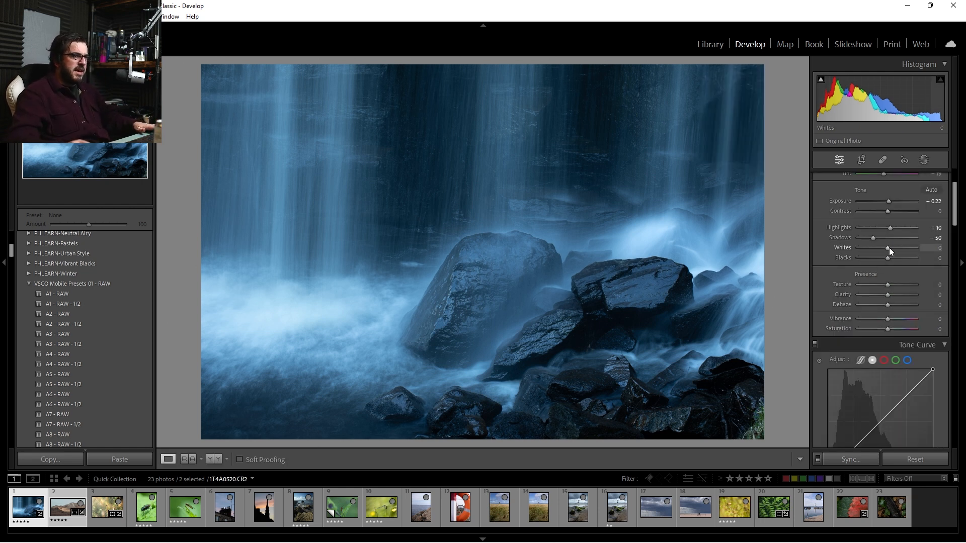
{"action": "key", "text": "backslash"}
{"action": "key", "text": "backslash"}
{"action": "key", "text": "backslash"}
{"action": "key", "text": "backslash"}
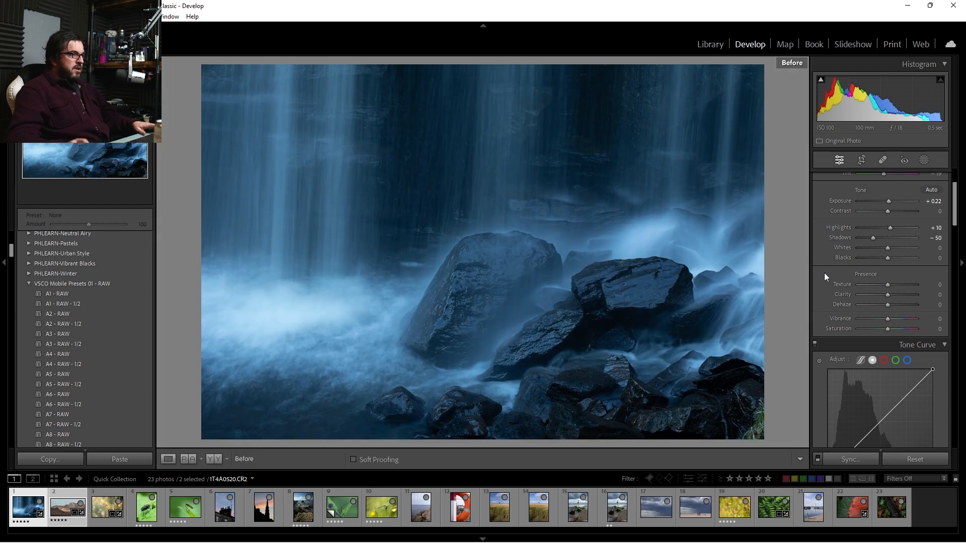
{"action": "key", "text": "backslash"}
{"action": "key", "text": "backslash"}
{"action": "key", "text": "backslash"}
{"action": "key", "text": "backslash"}
Set the whole photo's whites to +6, exposure to +0.30 and shadows to -77
{"action": "left_click_drag", "start_coordinate": [885, 248], "coordinate": [896, 252]}
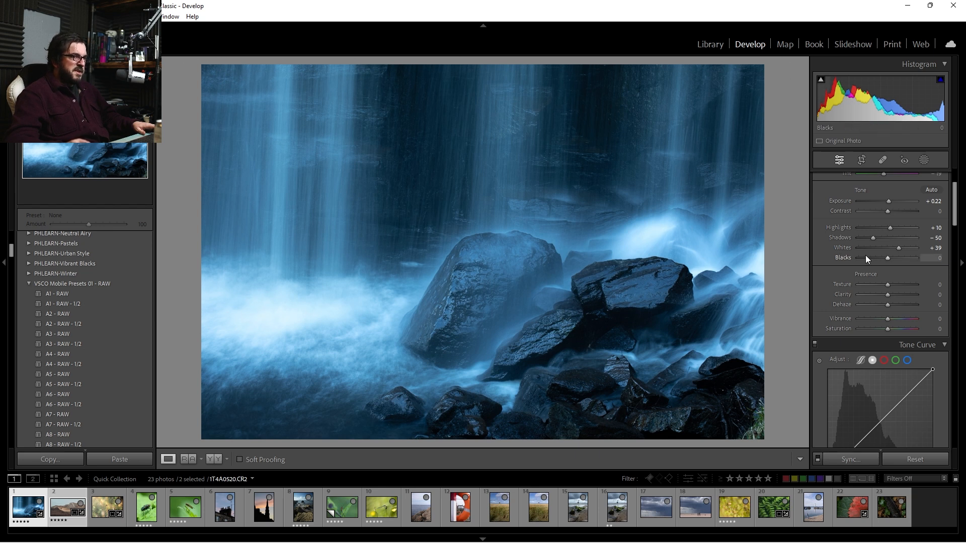
{"action": "left_click_drag", "start_coordinate": [898, 247], "coordinate": [888, 250]}
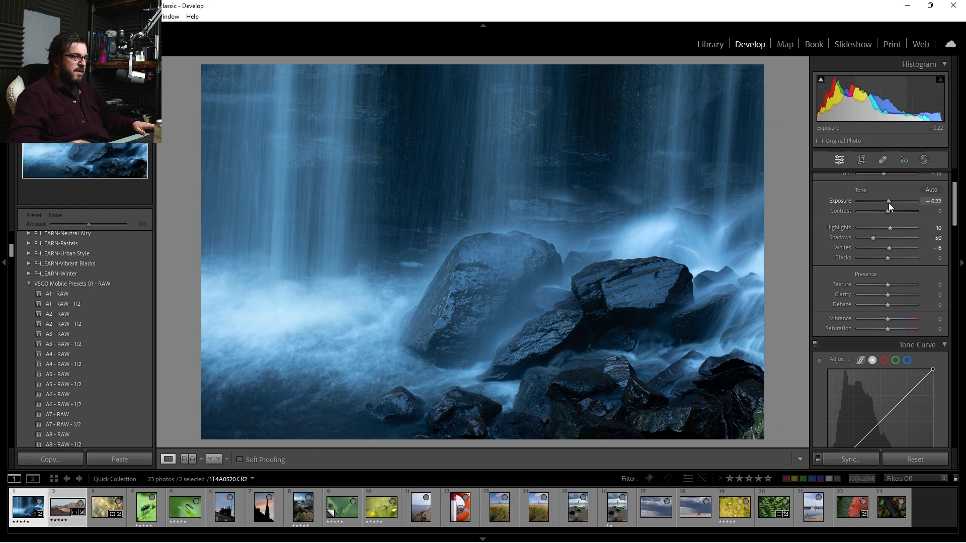
{"action": "left_click_drag", "start_coordinate": [888, 202], "coordinate": [889, 203]}
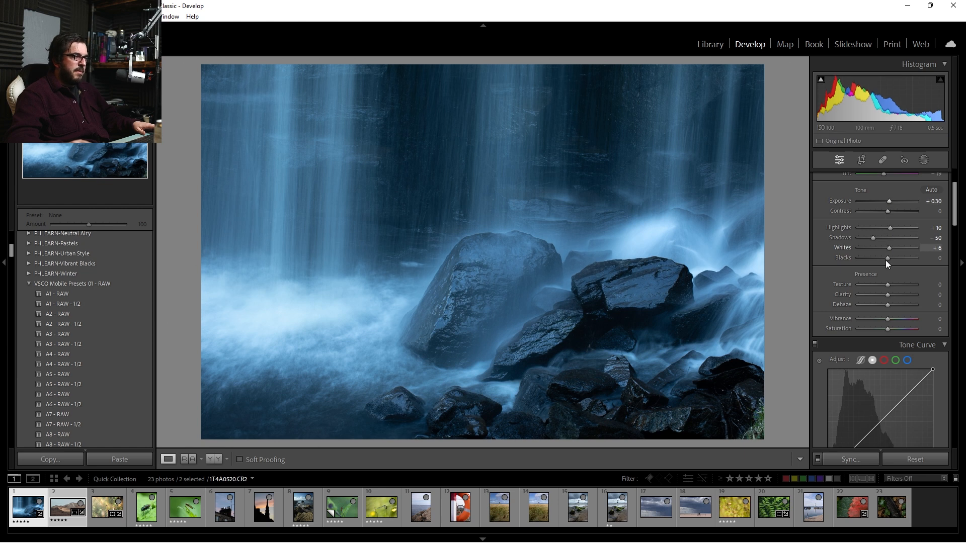
{"action": "mouse_move", "coordinate": [877, 239]}
{"action": "left_mouse_down"}
{"action": "mouse_move", "coordinate": [847, 243]}
{"action": "mouse_move", "coordinate": [865, 242]}
{"action": "left_mouse_up"}
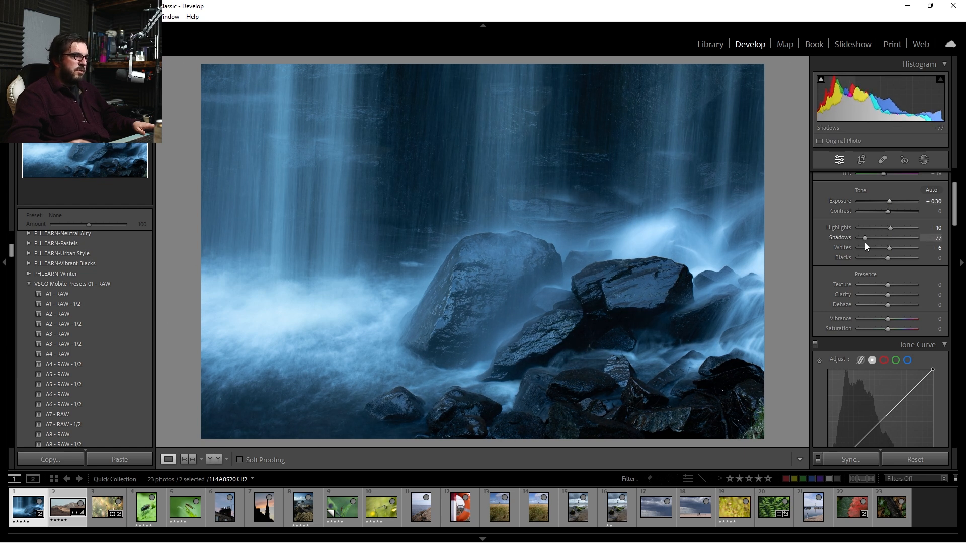
Add a linear gradient mask rising diagonally over the lower-right rocks and darken it to about −0.69 exposure
{"action": "left_click", "coordinate": [925, 160]}
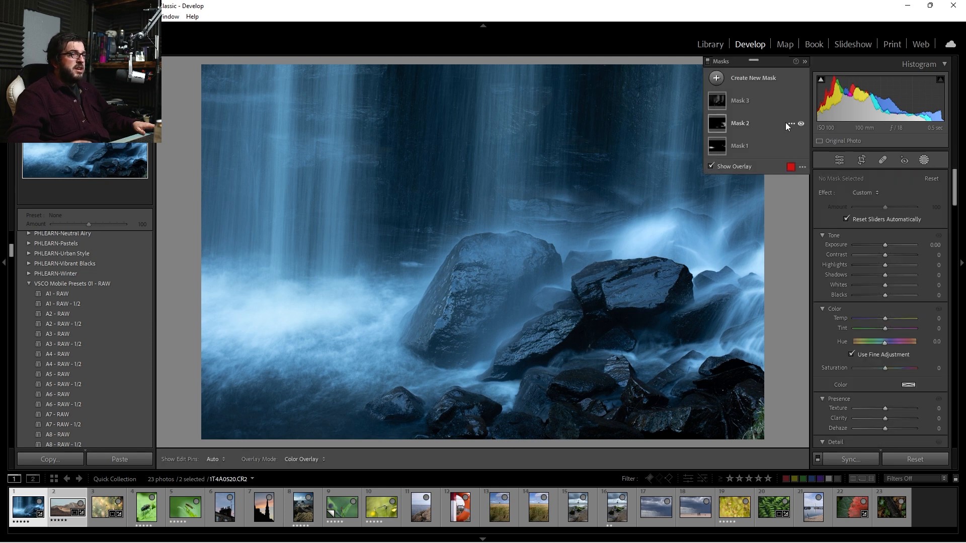
{"action": "left_click", "coordinate": [717, 78]}
{"action": "left_click", "coordinate": [787, 183]}
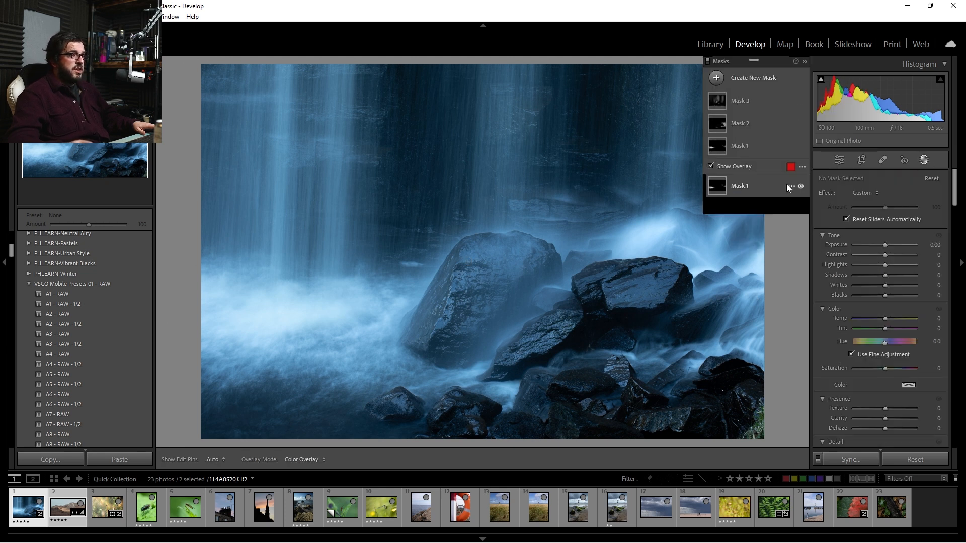
{"action": "left_click_drag", "start_coordinate": [716, 414], "coordinate": [679, 263]}
{"action": "left_click_drag", "start_coordinate": [714, 421], "coordinate": [744, 424]}
{"action": "left_click_drag", "start_coordinate": [884, 259], "coordinate": [878, 259]}
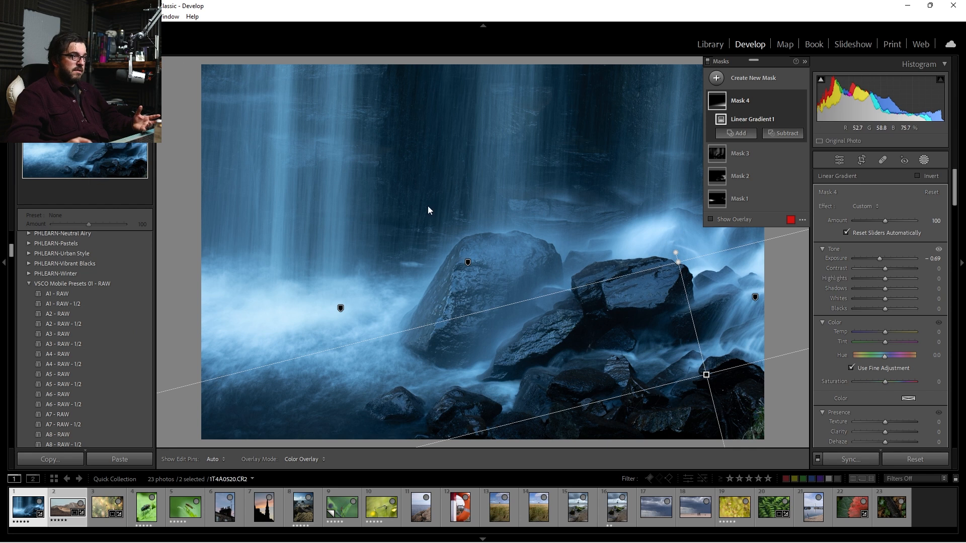
{"action": "mouse_move", "coordinate": [699, 389]}
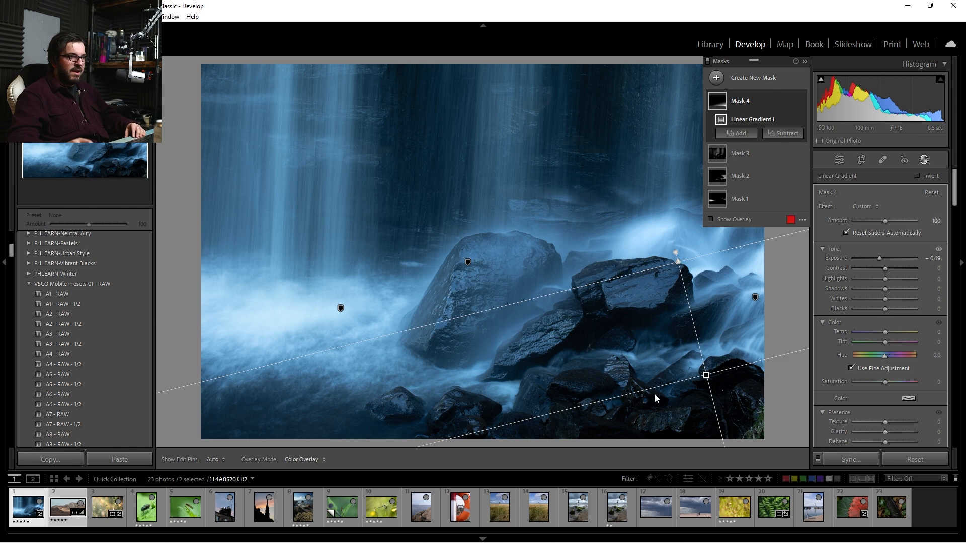
{"action": "left_click_drag", "start_coordinate": [880, 258], "coordinate": [879, 258]}
{"action": "left_click", "coordinate": [924, 159]}
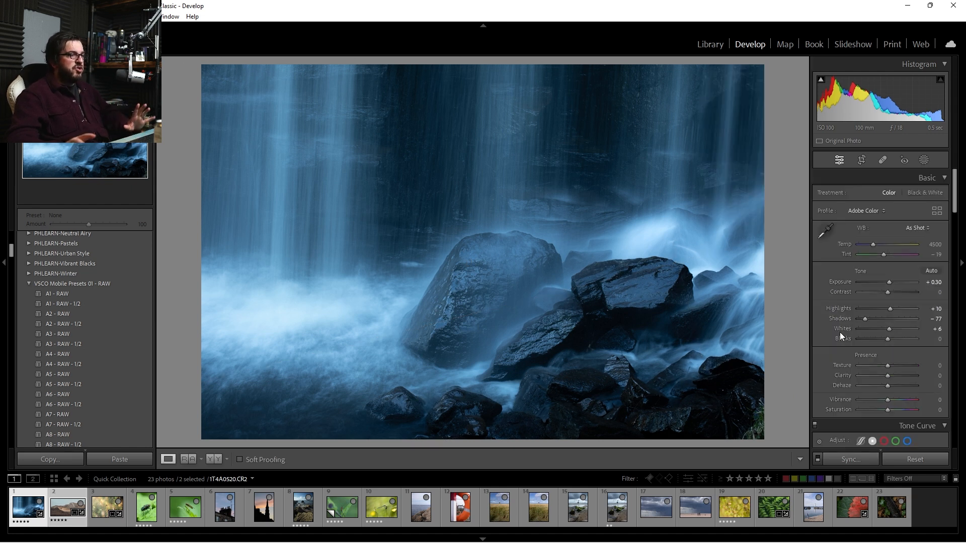
Compare the waterfall photo before and after the edits several times
{"action": "key", "text": "backslash"}
{"action": "key", "text": "backslash"}
{"action": "key", "text": "backslash"}
{"action": "key", "text": "backslash"}
{"action": "key", "text": "backslash"}
{"action": "key", "text": "backslash"}
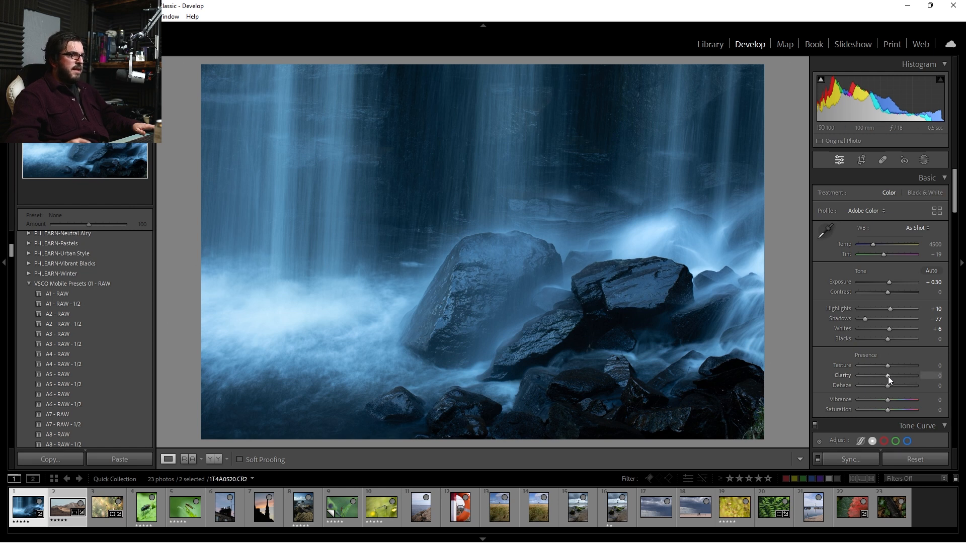
Try Clarity at +100 on the waterfall photo and return it to 0
{"action": "left_click_drag", "start_coordinate": [888, 376], "coordinate": [889, 376]}
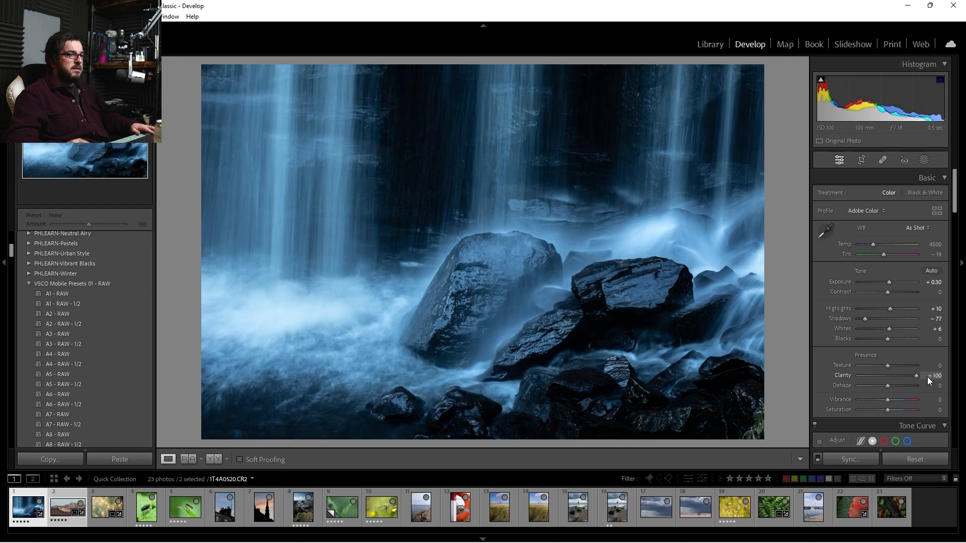
{"action": "left_click_drag", "start_coordinate": [928, 377], "coordinate": [888, 394]}
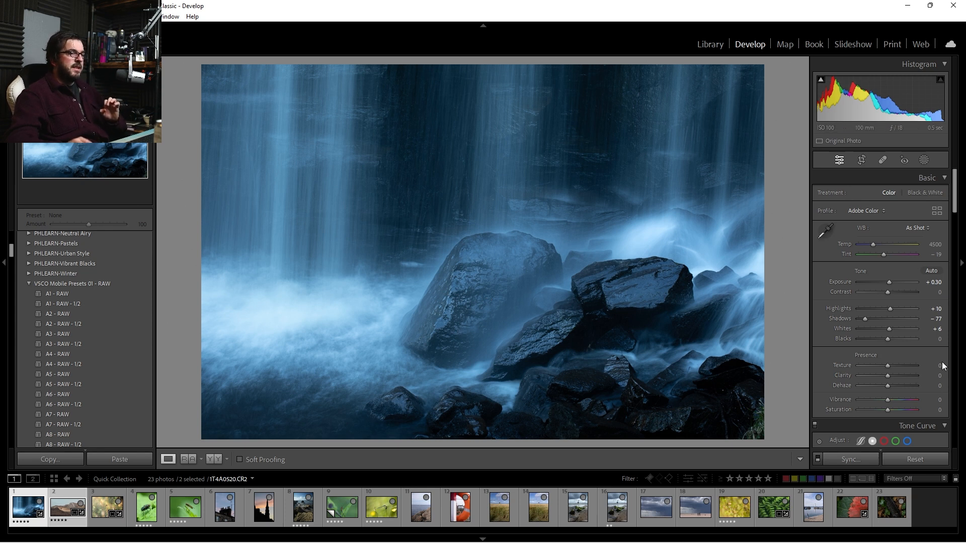
Look over the HSL and Color Grading settings and compare the waterfall photo with its unedited version
{"action": "scroll", "coordinate": [932, 374], "scroll_direction": "down", "scroll_amount": 5}
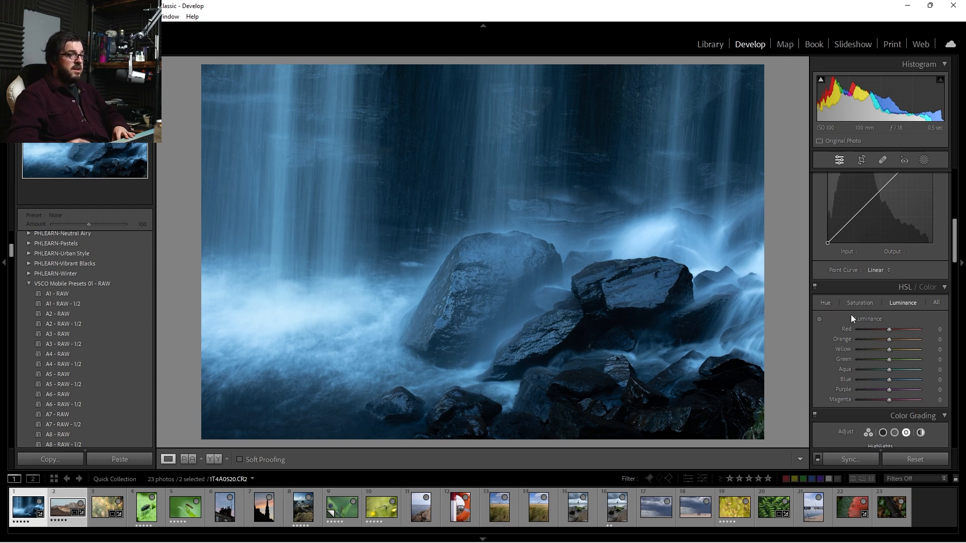
{"action": "scroll", "coordinate": [846, 333], "scroll_direction": "down", "scroll_amount": 5}
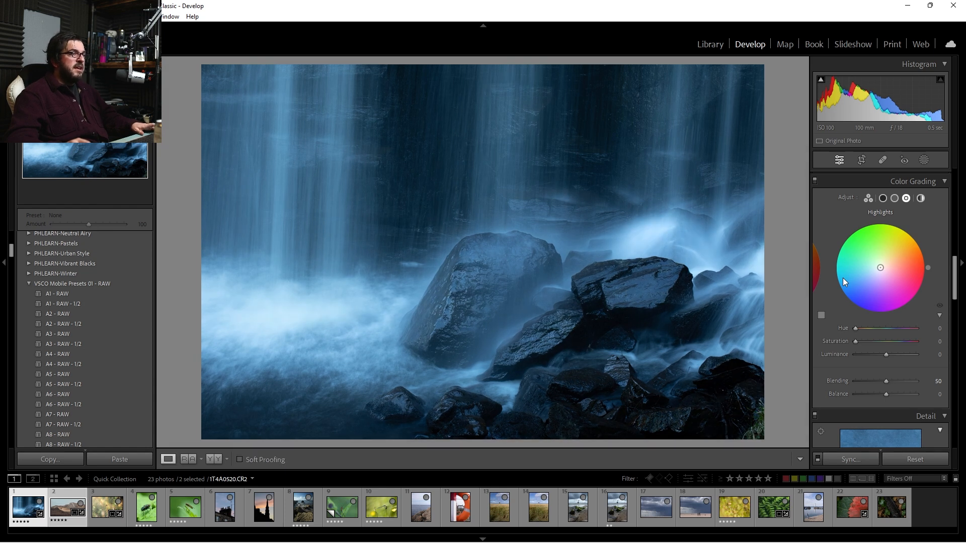
{"action": "key", "text": "backslash"}
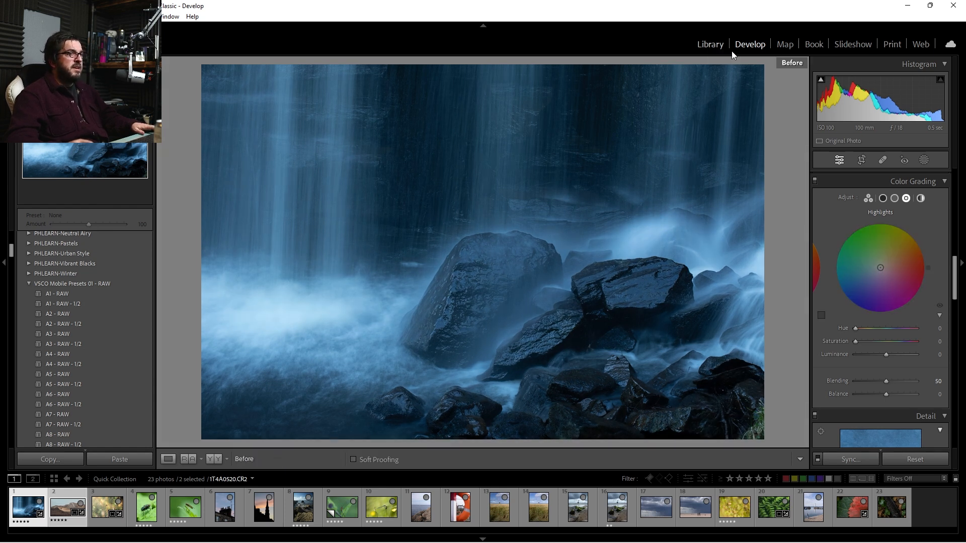
{"action": "scroll", "coordinate": [894, 389], "scroll_direction": "up", "scroll_amount": 5}
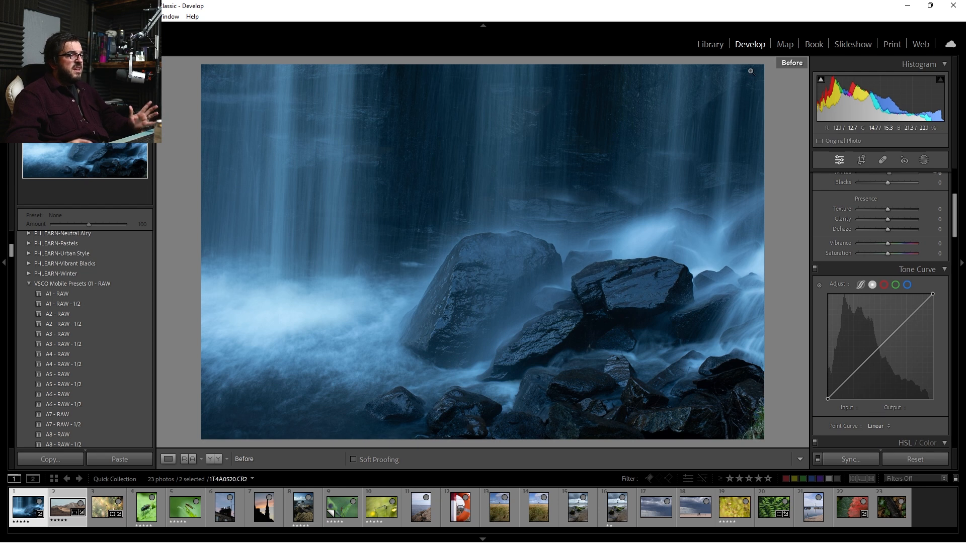
{"action": "key", "text": "backslash"}
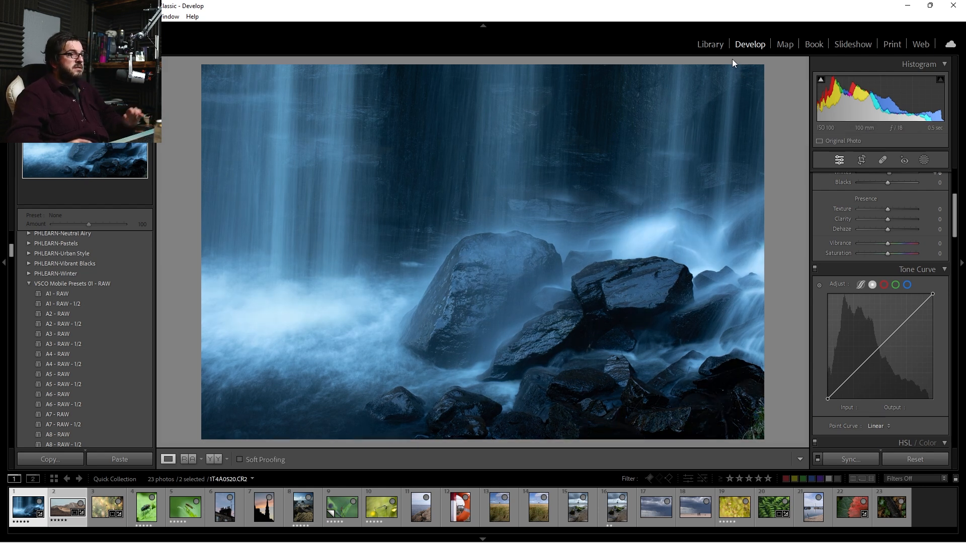
Return to the Library grid and open the close-up photo of the fly facing right on a leaf for developing
{"action": "left_click", "coordinate": [710, 45]}
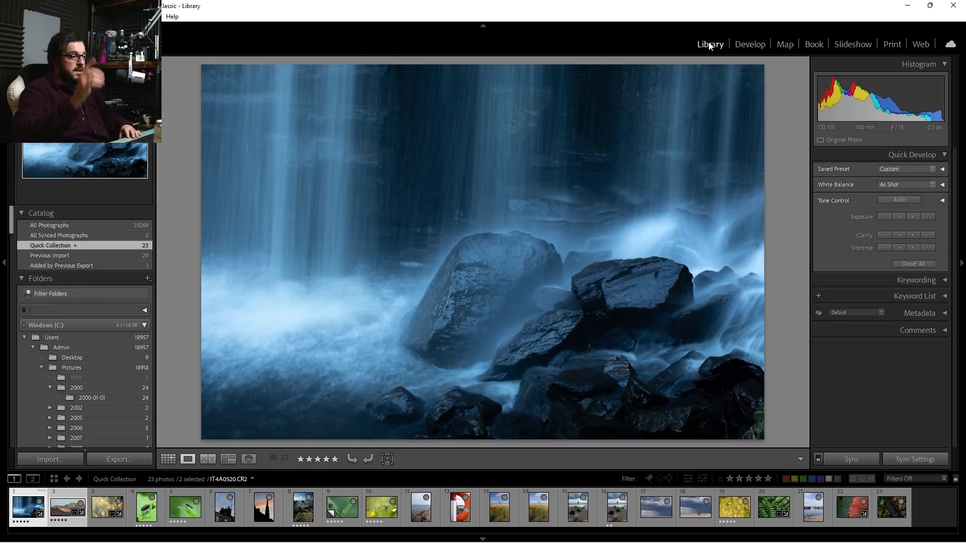
{"action": "key", "text": "g"}
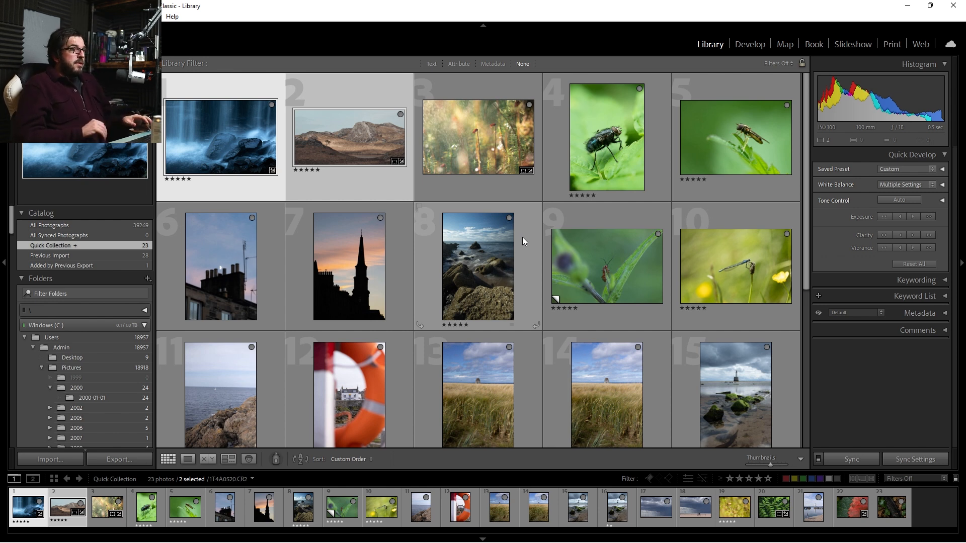
{"action": "double_click", "coordinate": [587, 127]}
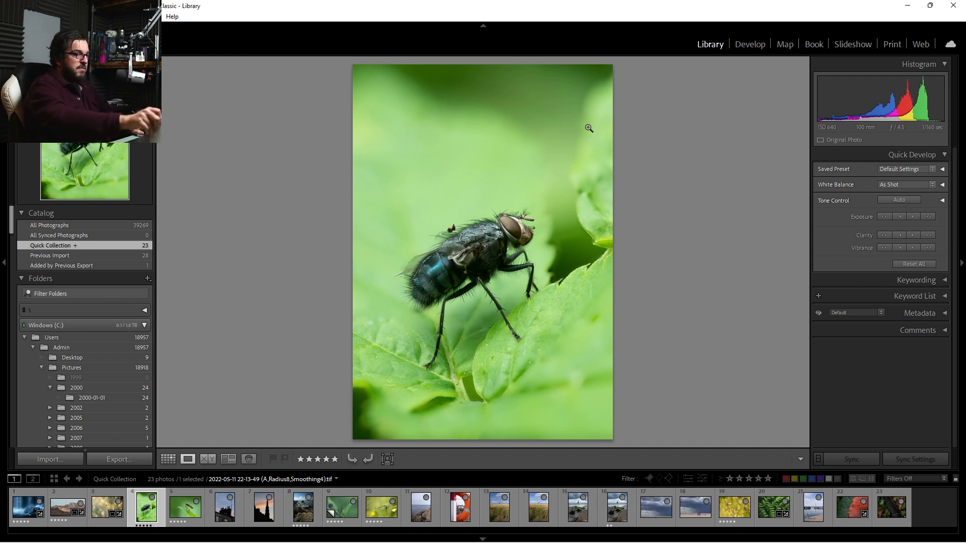
{"action": "left_click", "coordinate": [757, 48]}
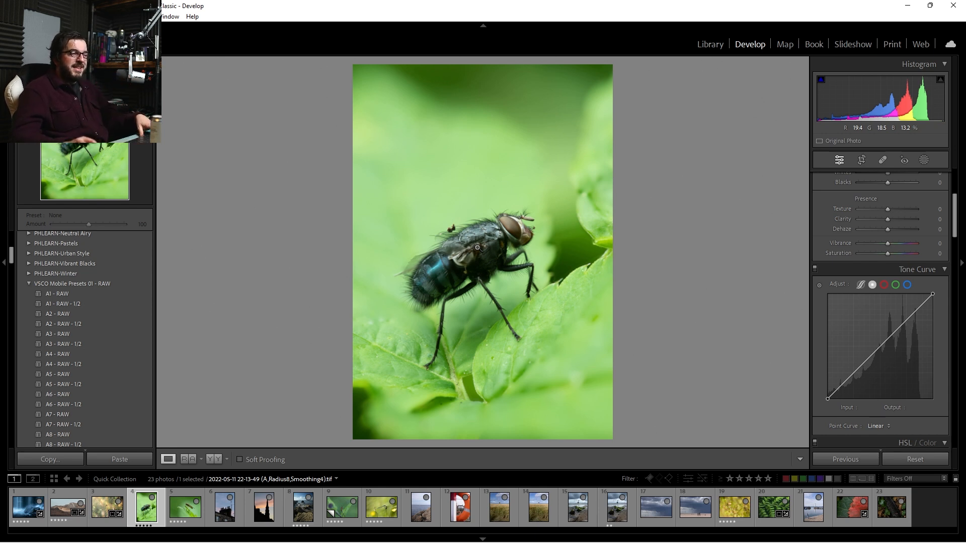
Inspect the fly's body, wings and eye up close, and return to the full photo
{"action": "left_click", "coordinate": [477, 248]}
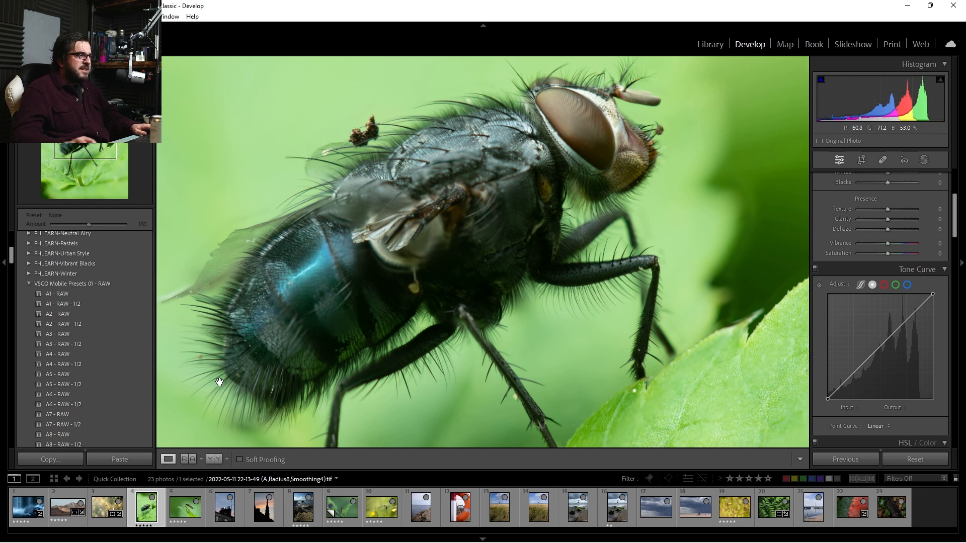
{"action": "left_click", "coordinate": [308, 370]}
{"action": "left_click", "coordinate": [515, 230]}
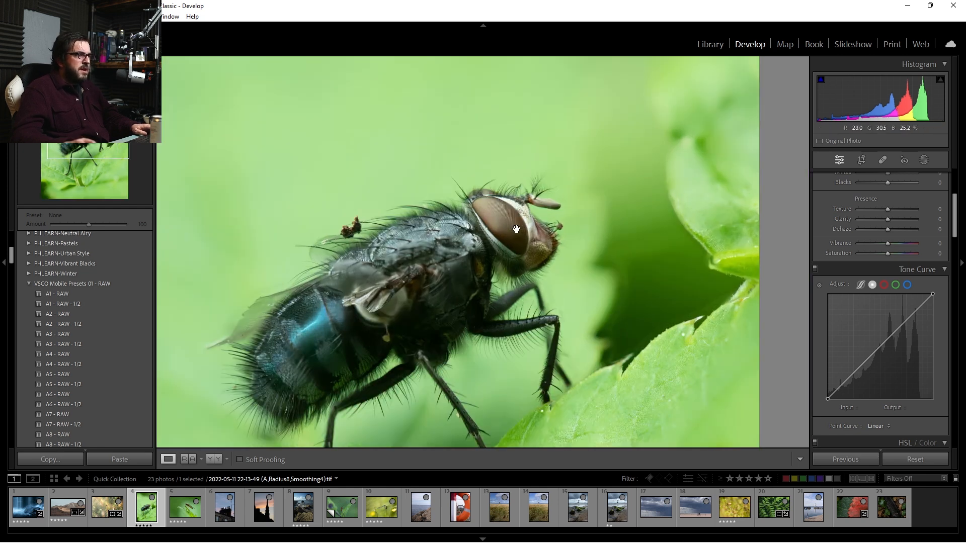
{"action": "left_click", "coordinate": [443, 290]}
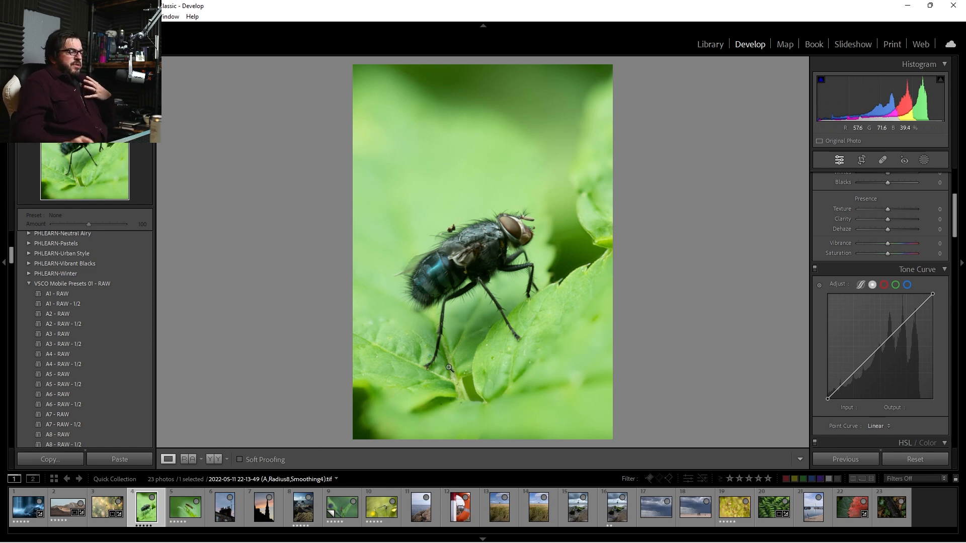
{"action": "left_click", "coordinate": [428, 319]}
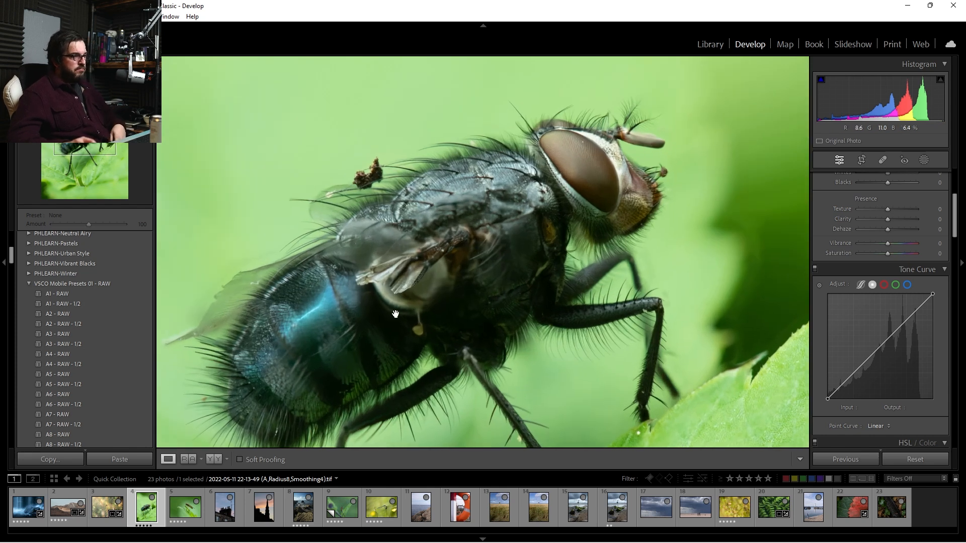
{"action": "left_click", "coordinate": [385, 329]}
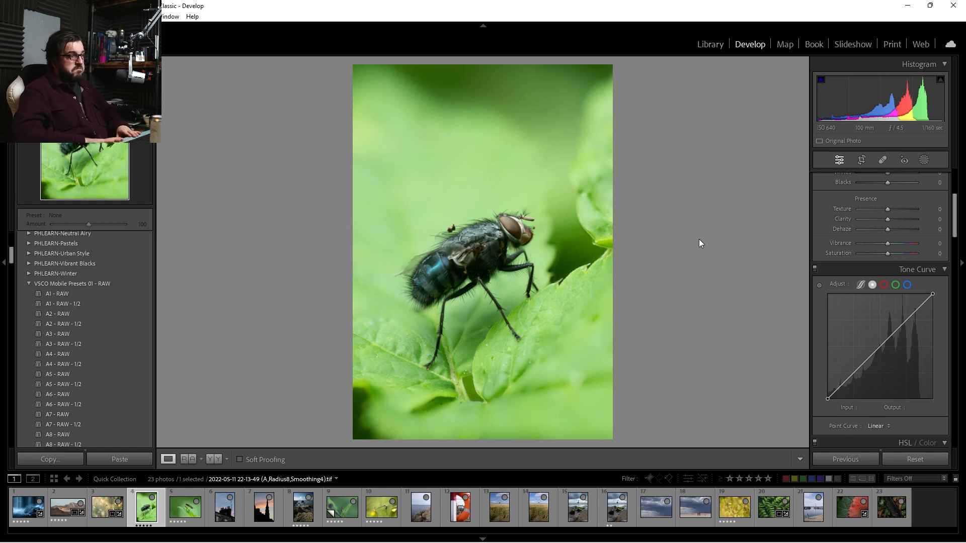
In the HSL adjustments, set the yellow hue to −42 and the green hue to +24
{"action": "scroll", "coordinate": [926, 347], "scroll_direction": "up", "scroll_amount": 3}
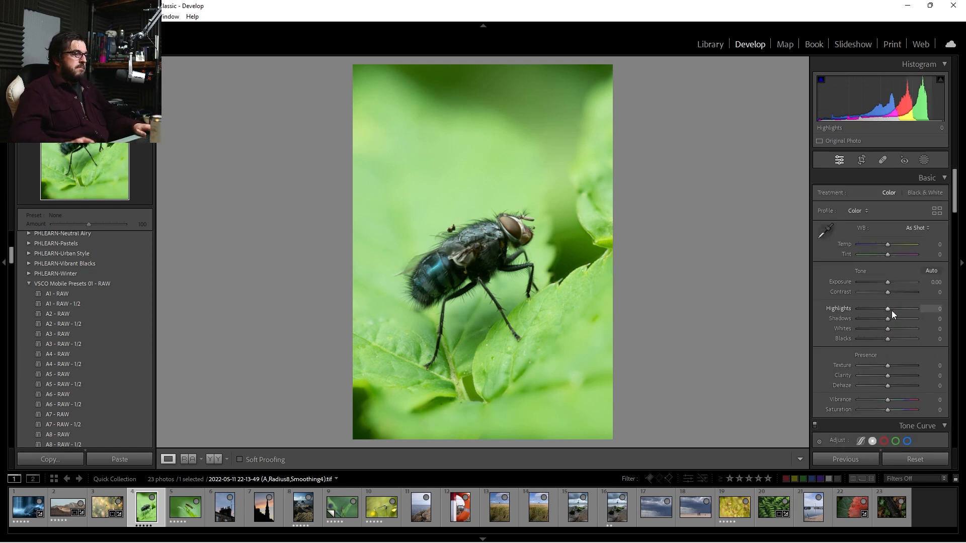
{"action": "scroll", "coordinate": [891, 310], "scroll_direction": "down", "scroll_amount": 5}
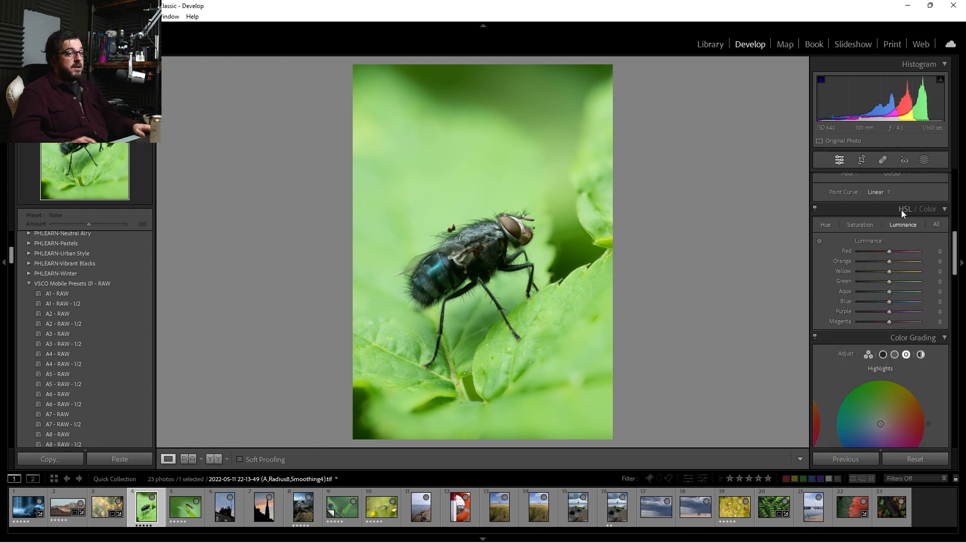
{"action": "left_click", "coordinate": [825, 225]}
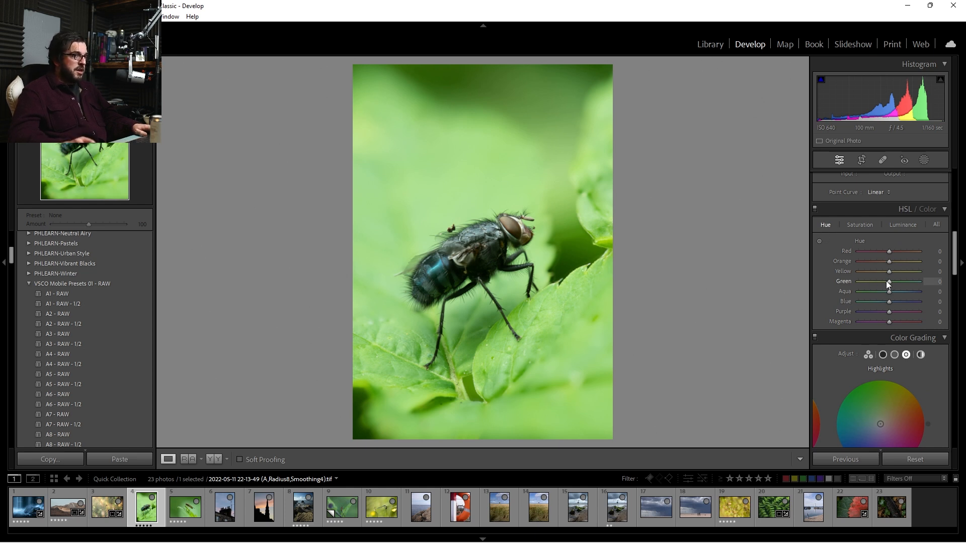
{"action": "left_click_drag", "start_coordinate": [889, 274], "coordinate": [878, 272]}
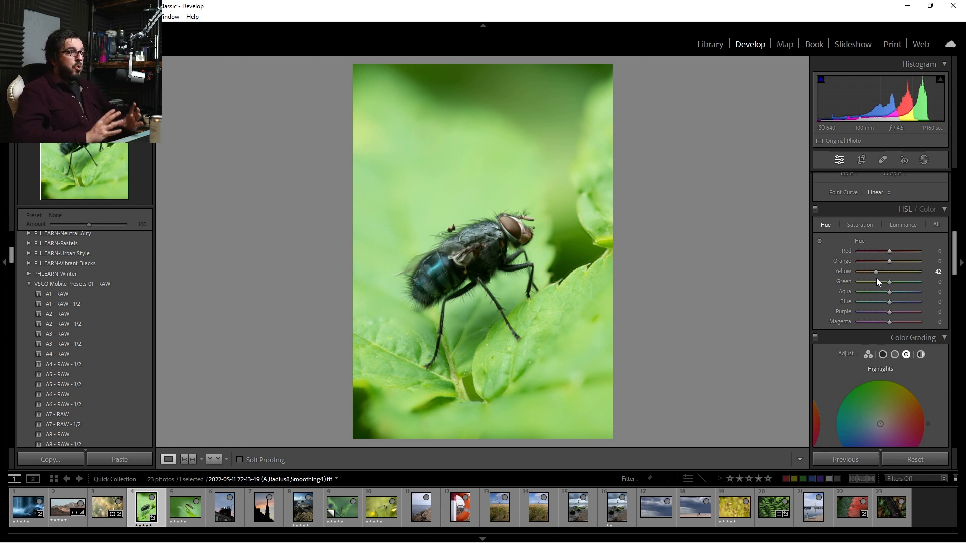
{"action": "left_click_drag", "start_coordinate": [890, 282], "coordinate": [895, 282]}
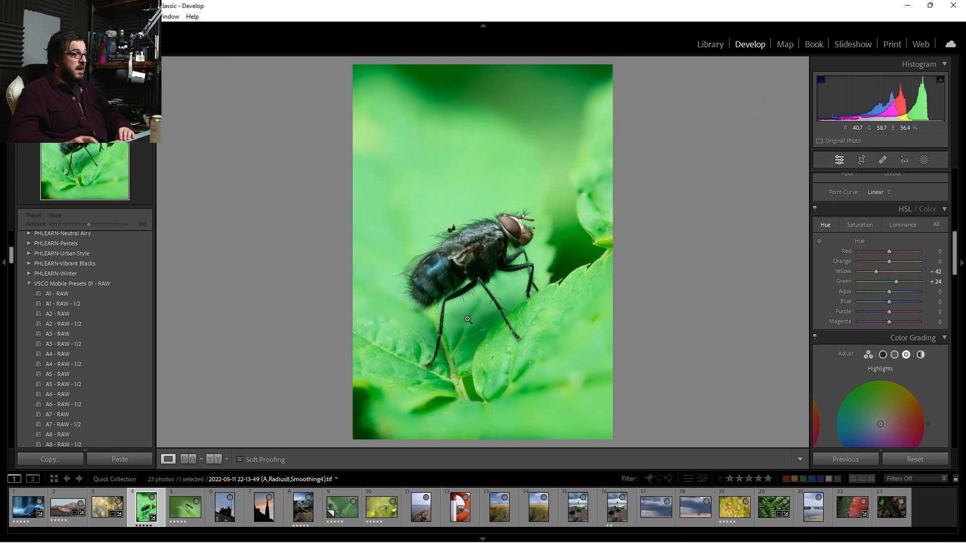
Reduce the green saturation to −32 and refine the green hue to +21
{"action": "left_click", "coordinate": [859, 226]}
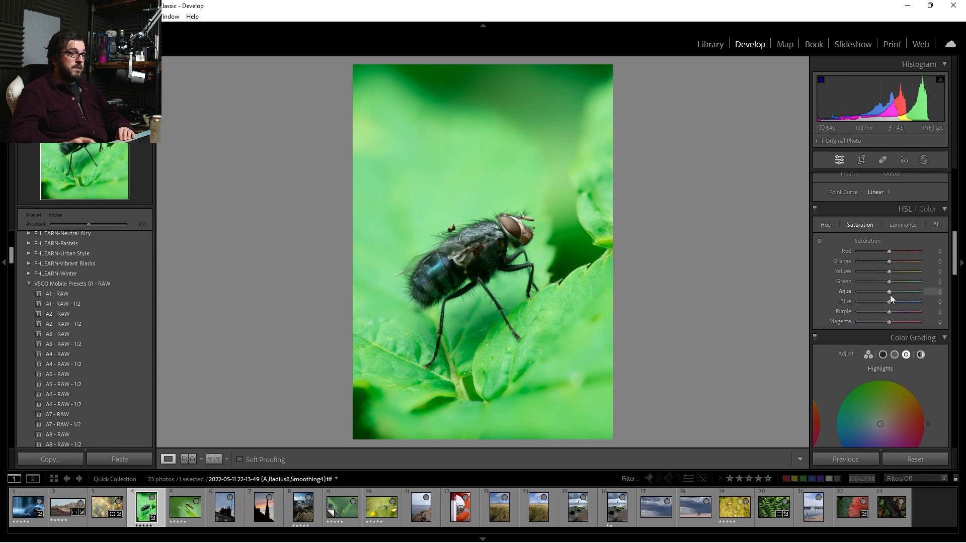
{"action": "left_click_drag", "start_coordinate": [892, 285], "coordinate": [881, 288]}
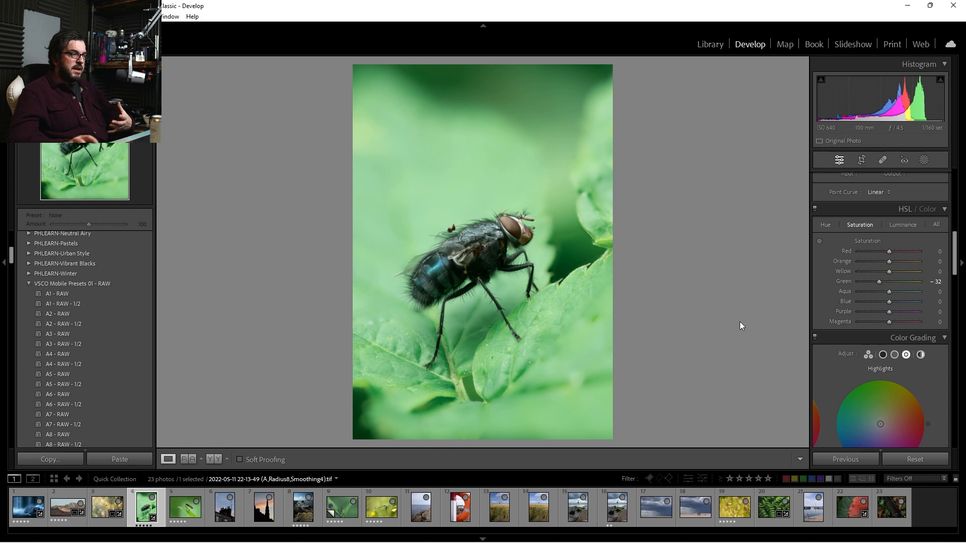
{"action": "left_click", "coordinate": [827, 226]}
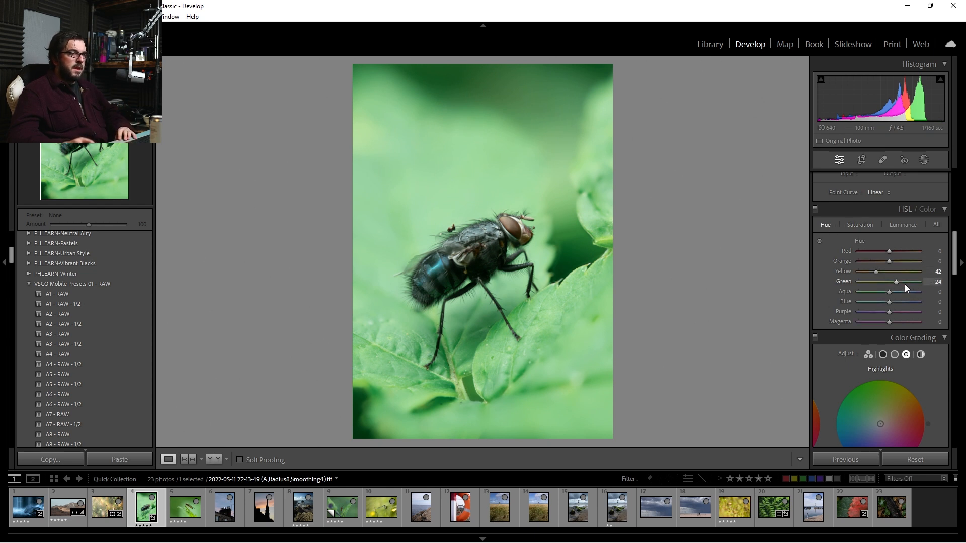
{"action": "left_click", "coordinate": [896, 282]}
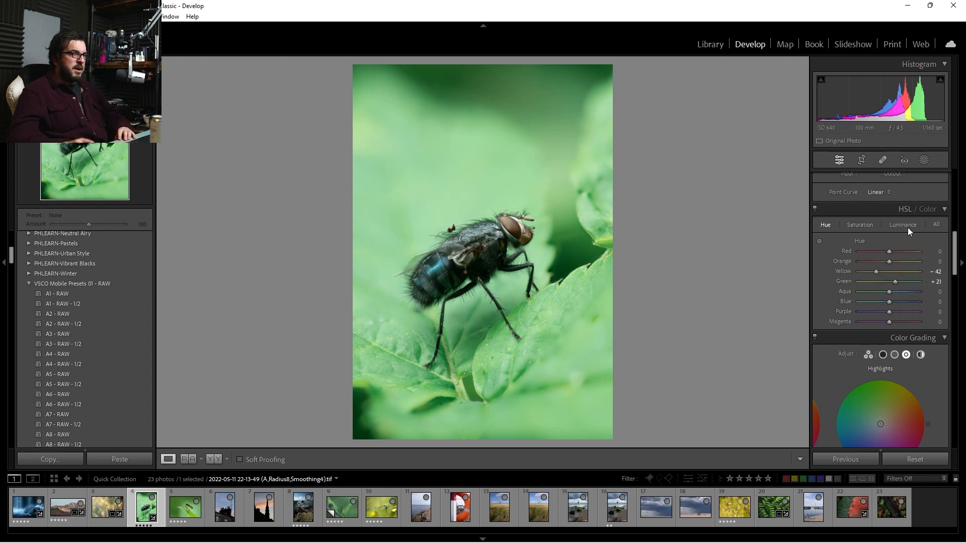
Try darkening the green luminance down to −50, and settle it at −7
{"action": "left_click_drag", "start_coordinate": [889, 282], "coordinate": [886, 284]}
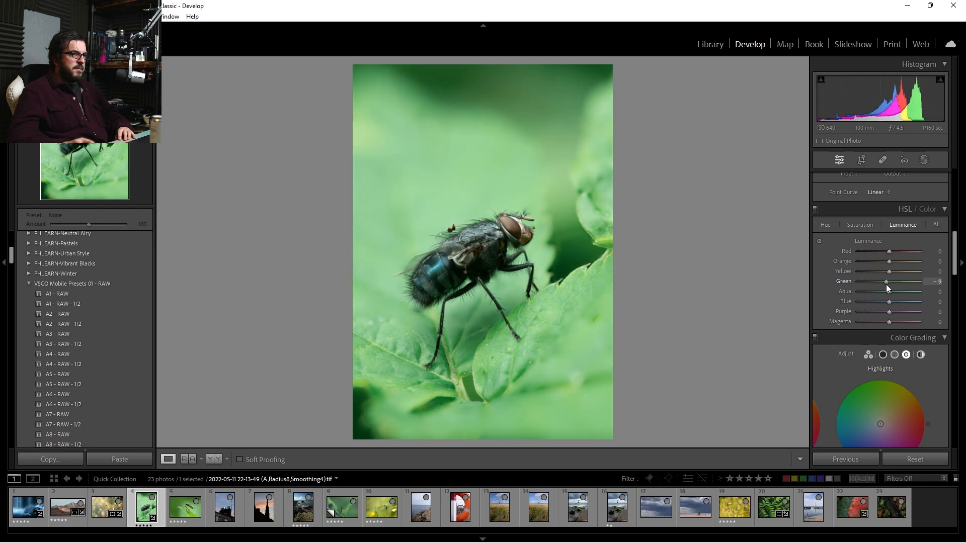
{"action": "left_click_drag", "start_coordinate": [886, 285], "coordinate": [873, 289]}
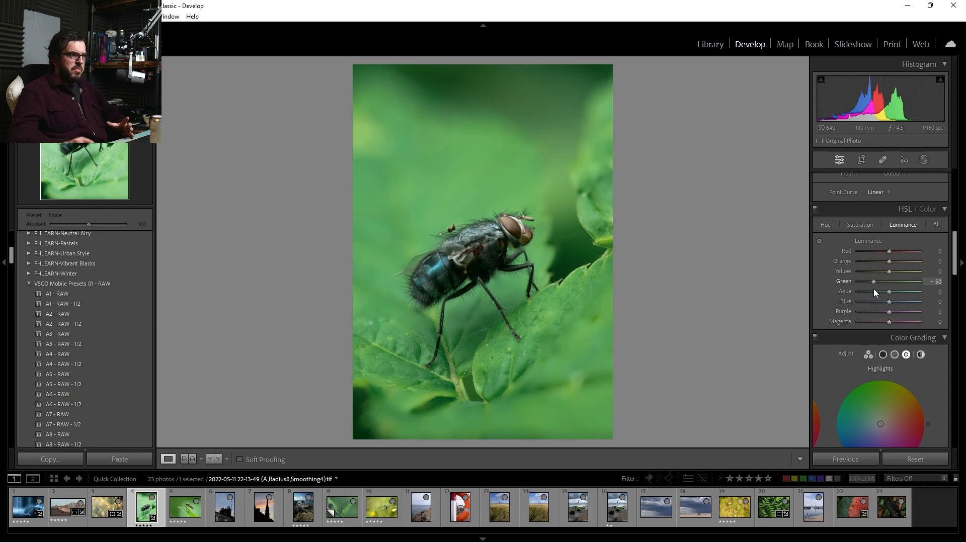
{"action": "left_click_drag", "start_coordinate": [874, 289], "coordinate": [886, 289]}
Toggle the HSL adjustments off and on repeatedly to compare their effect on the fly photo
{"action": "left_click", "coordinate": [816, 211]}
{"action": "left_click", "coordinate": [816, 210]}
{"action": "left_click", "coordinate": [816, 211]}
{"action": "left_click", "coordinate": [817, 210]}
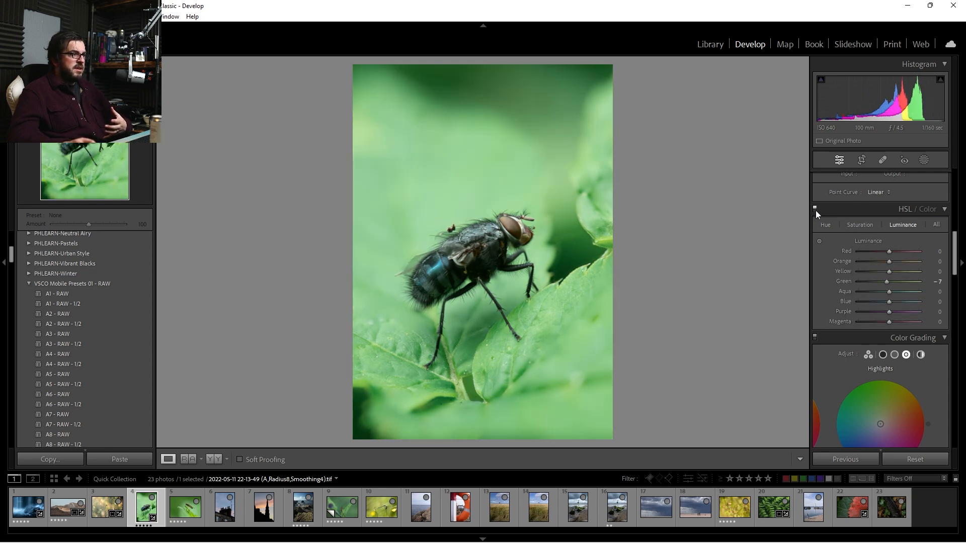
{"action": "left_click", "coordinate": [816, 210]}
{"action": "left_click", "coordinate": [817, 210]}
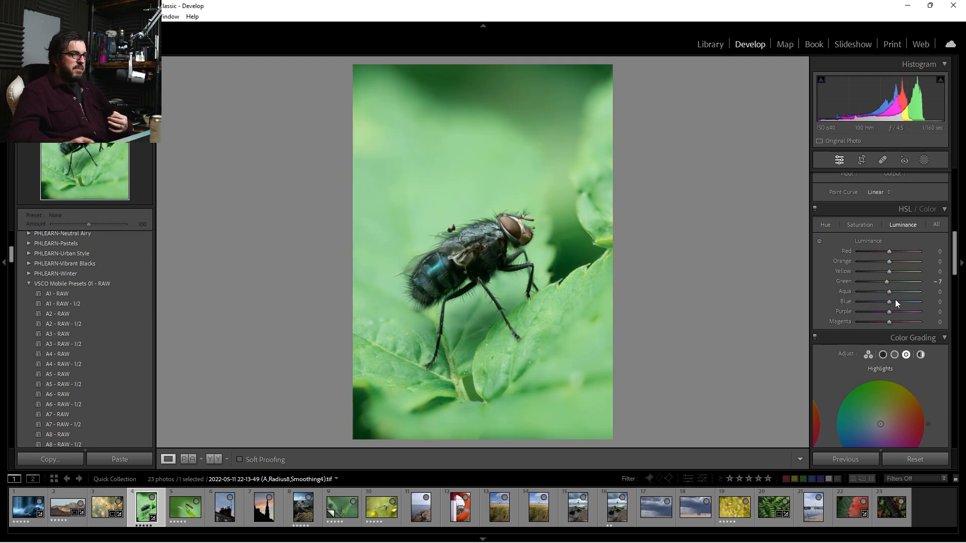
In the HSL luminance adjustments, set red to −14, orange to +16, yellow to +49, aqua to +36 and blue to +32
{"action": "mouse_move", "coordinate": [887, 302]}
{"action": "left_mouse_down"}
{"action": "mouse_move", "coordinate": [910, 296]}
{"action": "mouse_move", "coordinate": [875, 307]}
{"action": "mouse_move", "coordinate": [911, 304]}
{"action": "mouse_move", "coordinate": [901, 305]}
{"action": "left_mouse_up"}
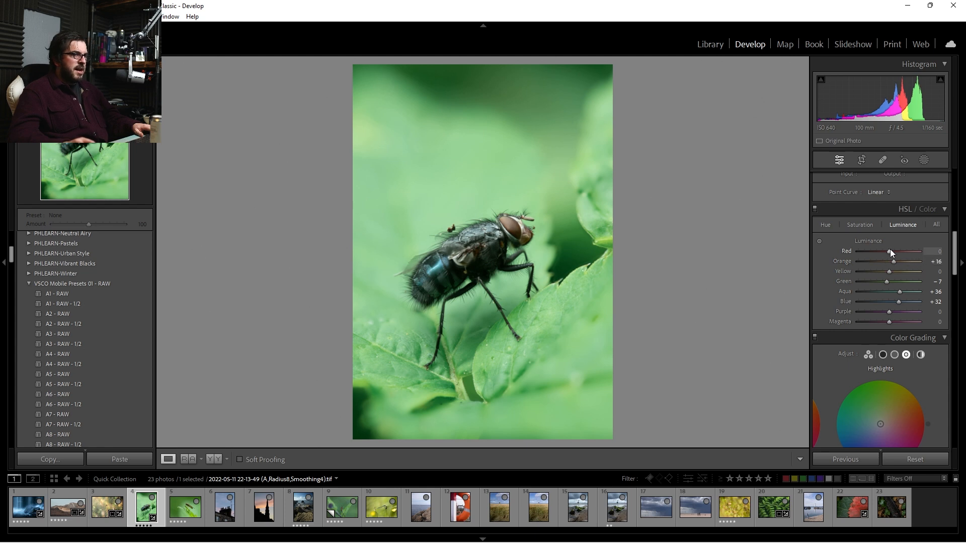
{"action": "left_click_drag", "start_coordinate": [889, 254], "coordinate": [903, 273]}
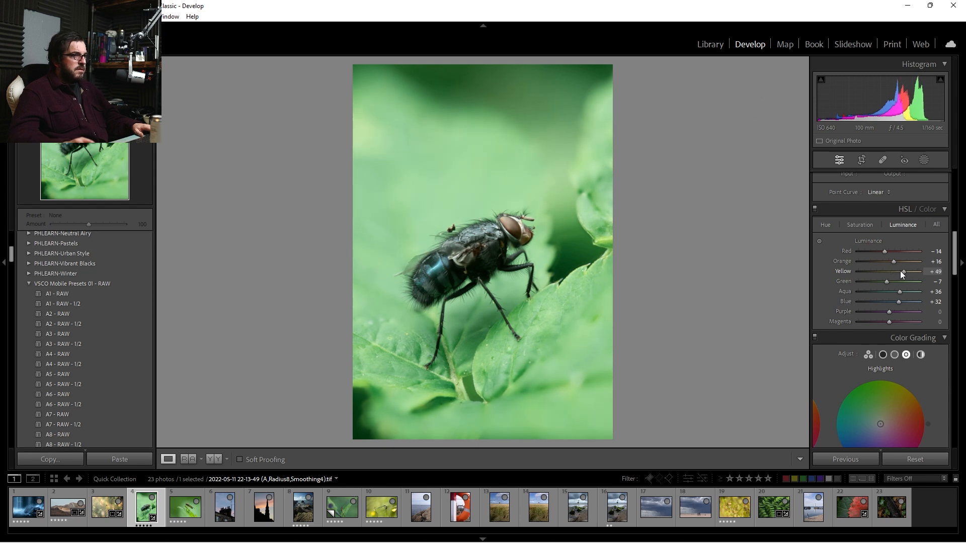
Raise the HSL saturation of blue to +52, aqua to +26 and orange to +29
{"action": "left_click", "coordinate": [859, 226]}
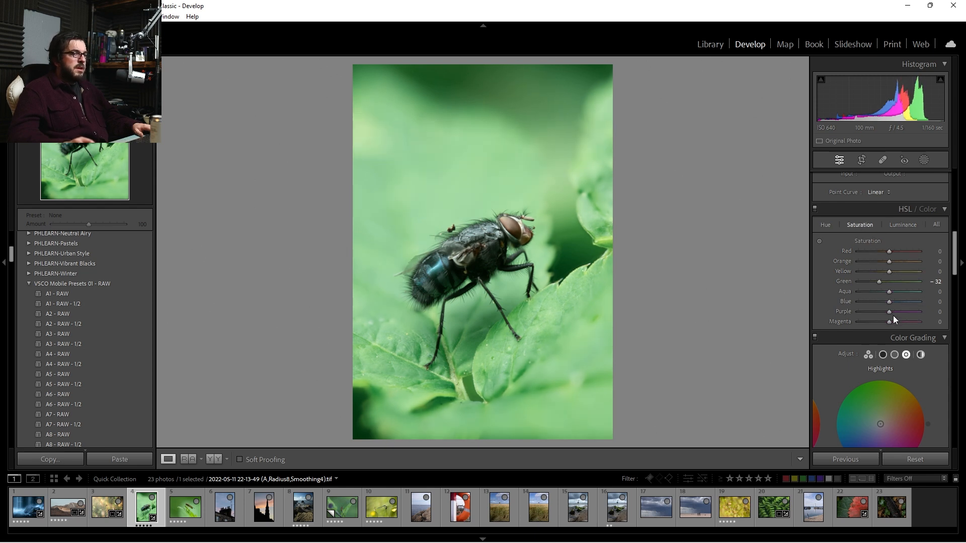
{"action": "left_click_drag", "start_coordinate": [889, 302], "coordinate": [905, 302]}
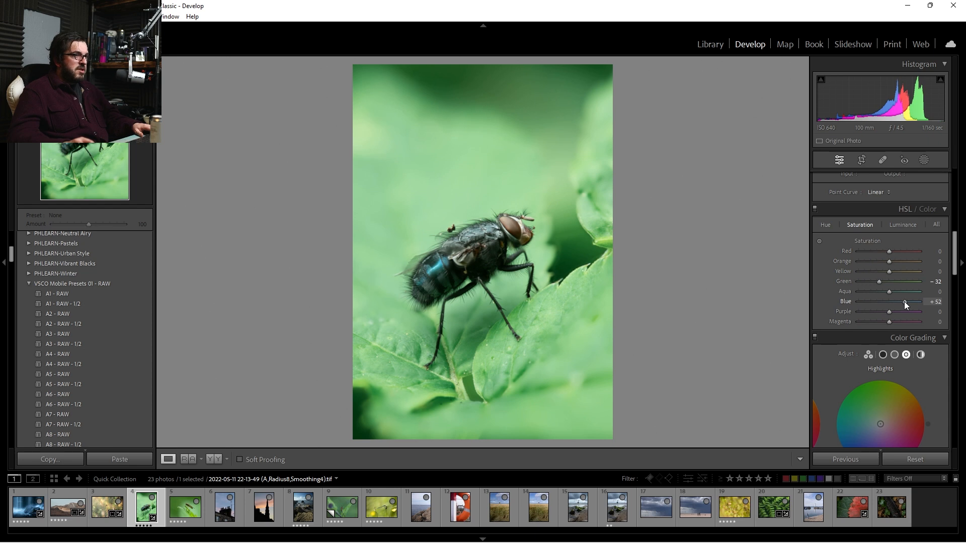
{"action": "left_click_drag", "start_coordinate": [891, 295], "coordinate": [898, 267]}
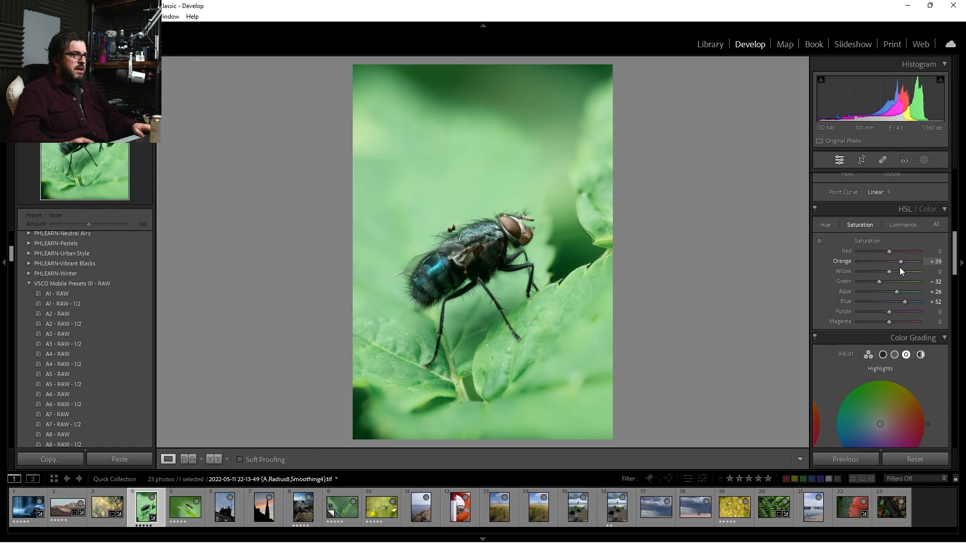
Toggle the HSL adjustments off and on, and switch repeatedly between the before and after views of the fly photo
{"action": "left_click", "coordinate": [815, 208]}
{"action": "left_click", "coordinate": [815, 208]}
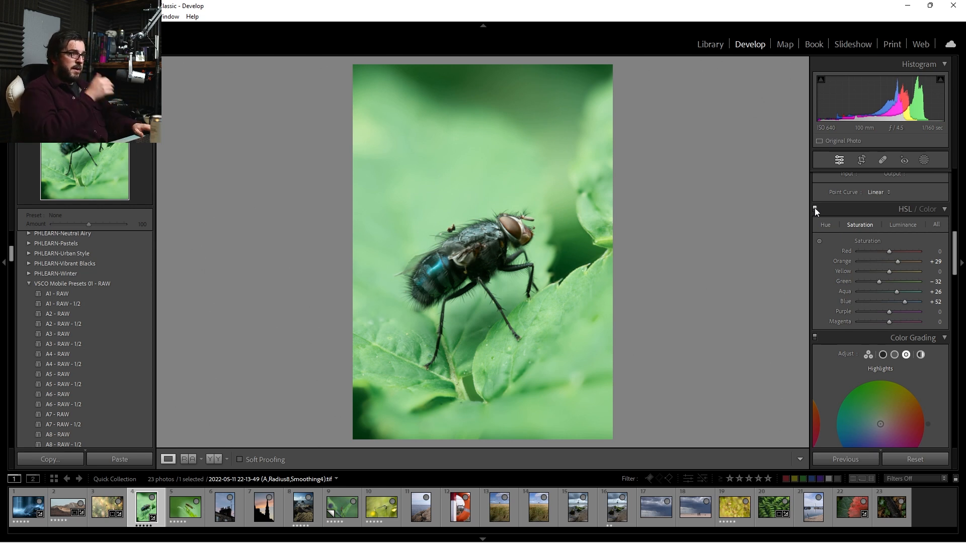
{"action": "key", "text": "backslash"}
{"action": "key", "text": "backslash"}
{"action": "key", "text": "backslash"}
{"action": "key", "text": "backslash"}
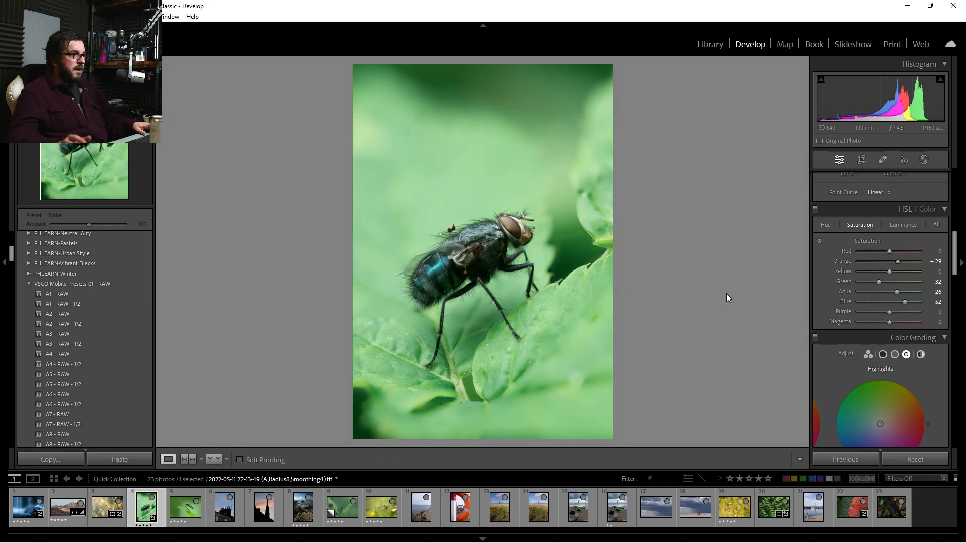
{"action": "key", "text": "backslash"}
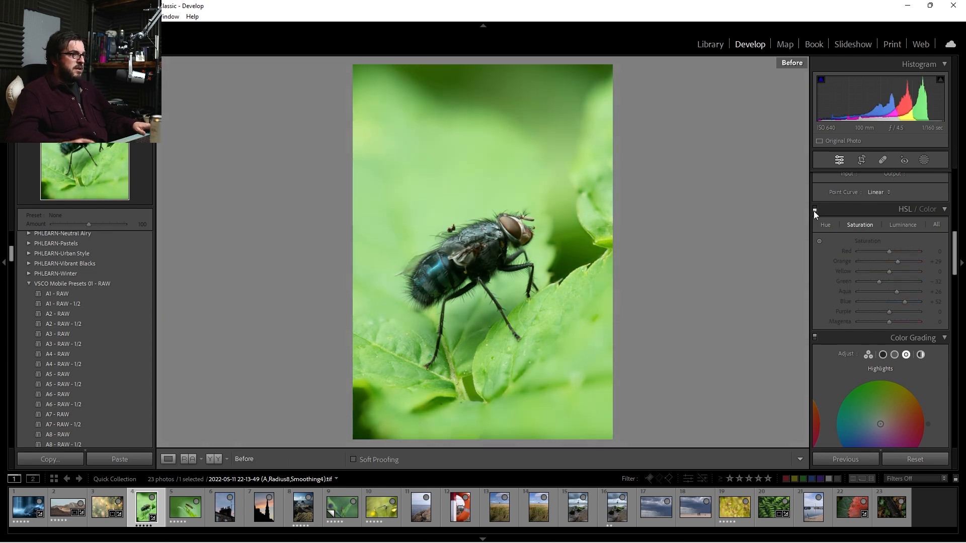
{"action": "key", "text": "backslash"}
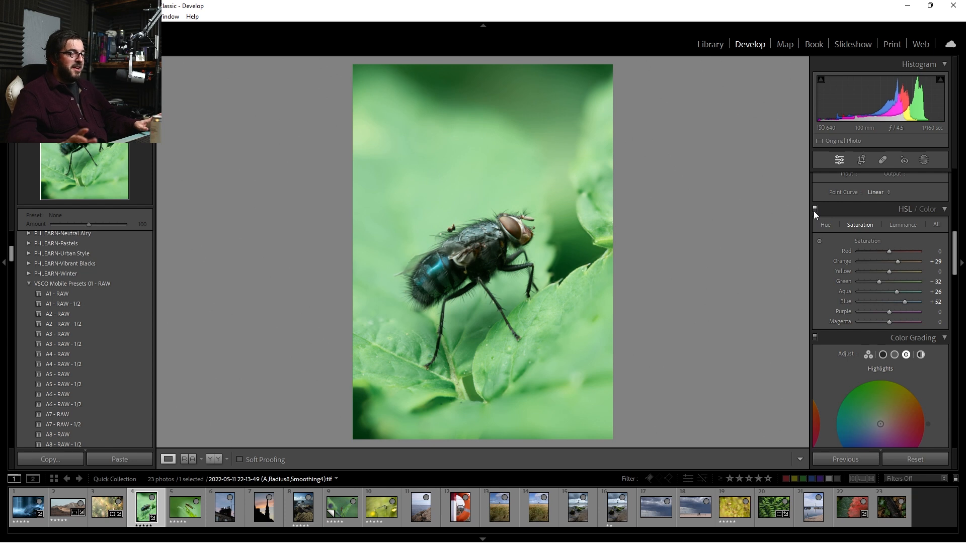
Create a brush mask with size 6, feather 61 and flow 46, and paint it over the fly's body and head
{"action": "left_click", "coordinate": [922, 162]}
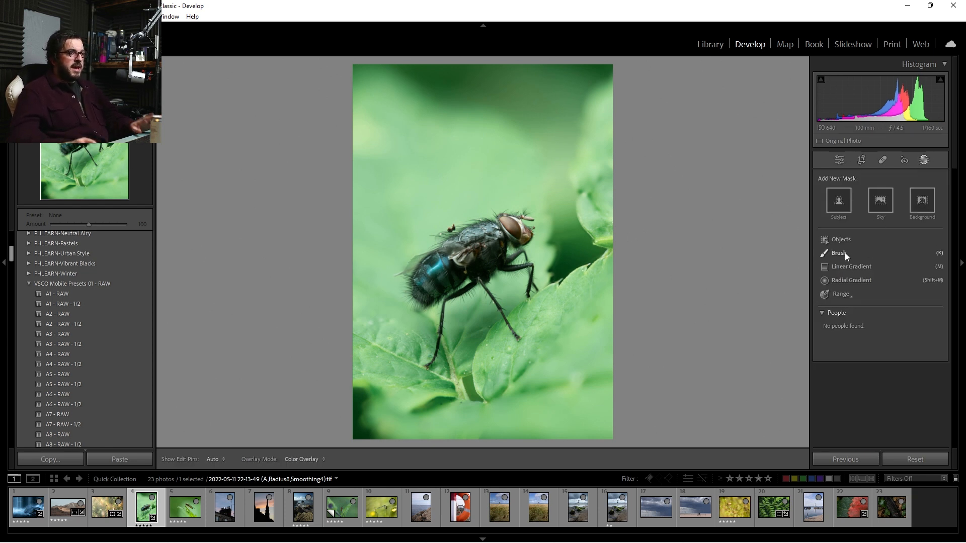
{"action": "left_click", "coordinate": [845, 253]}
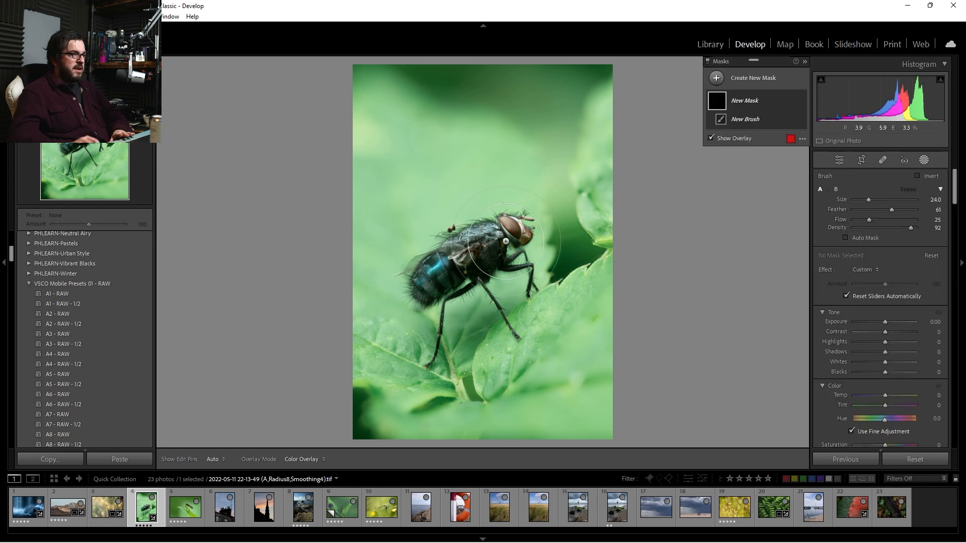
{"action": "scroll", "coordinate": [506, 243], "scroll_direction": "down", "scroll_amount": 2}
{"action": "left_click_drag", "start_coordinate": [870, 220], "coordinate": [883, 220]}
{"action": "mouse_move", "coordinate": [503, 237]}
{"action": "left_mouse_down"}
{"action": "mouse_move", "coordinate": [473, 242]}
{"action": "mouse_move", "coordinate": [493, 233]}
{"action": "mouse_move", "coordinate": [482, 230]}
{"action": "mouse_move", "coordinate": [434, 265]}
{"action": "mouse_move", "coordinate": [422, 290]}
{"action": "mouse_move", "coordinate": [457, 274]}
{"action": "mouse_move", "coordinate": [444, 263]}
{"action": "mouse_move", "coordinate": [433, 270]}
{"action": "mouse_move", "coordinate": [462, 242]}
{"action": "mouse_move", "coordinate": [460, 268]}
{"action": "mouse_move", "coordinate": [488, 261]}
{"action": "mouse_move", "coordinate": [483, 274]}
{"action": "mouse_move", "coordinate": [494, 250]}
{"action": "mouse_move", "coordinate": [479, 250]}
{"action": "mouse_move", "coordinate": [483, 239]}
{"action": "mouse_move", "coordinate": [503, 222]}
{"action": "mouse_move", "coordinate": [518, 232]}
{"action": "mouse_move", "coordinate": [506, 229]}
{"action": "mouse_move", "coordinate": [428, 277]}
{"action": "mouse_move", "coordinate": [423, 287]}
{"action": "mouse_move", "coordinate": [468, 254]}
{"action": "mouse_move", "coordinate": [425, 296]}
{"action": "mouse_move", "coordinate": [470, 239]}
{"action": "mouse_move", "coordinate": [512, 235]}
{"action": "left_mouse_up"}
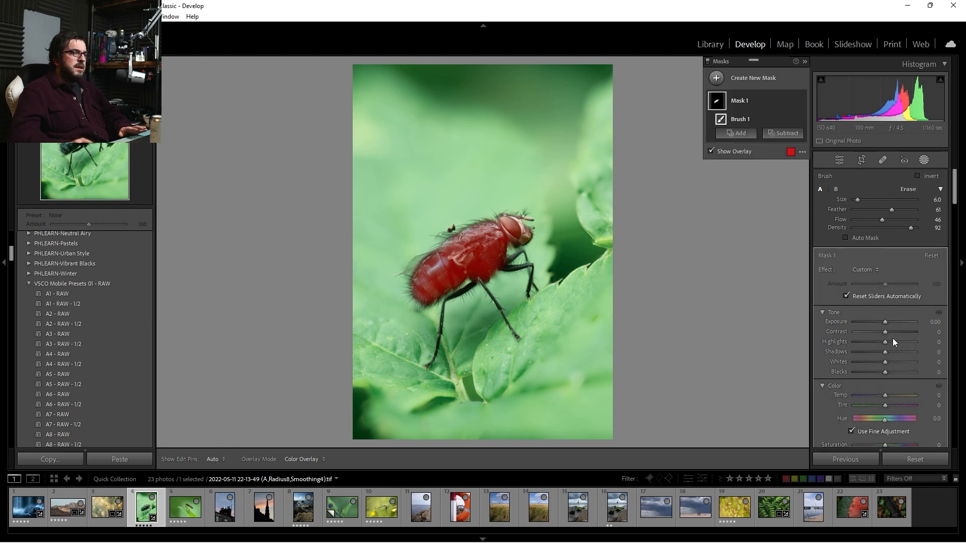
Set the fly mask's exposure to 0.63, highlights to −29 and shadows to 4, and inspect the fly up close
{"action": "left_click", "coordinate": [886, 321]}
{"action": "left_click_drag", "start_coordinate": [886, 321], "coordinate": [886, 360]}
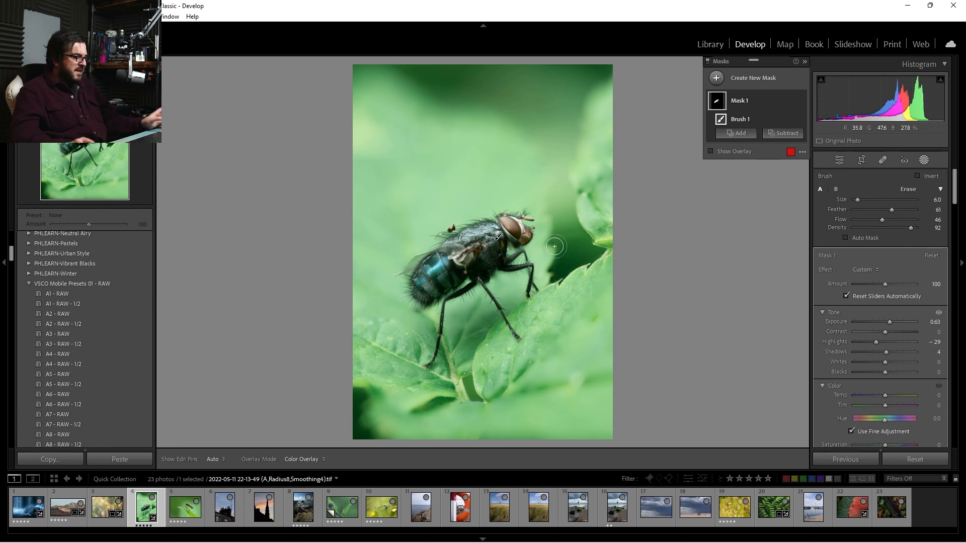
{"action": "key", "text": "z"}
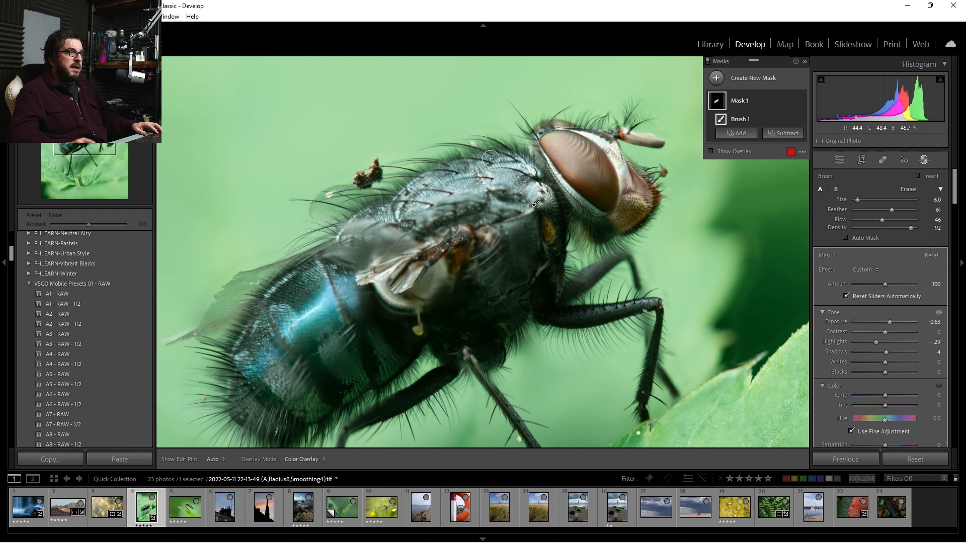
{"action": "key", "text": "z"}
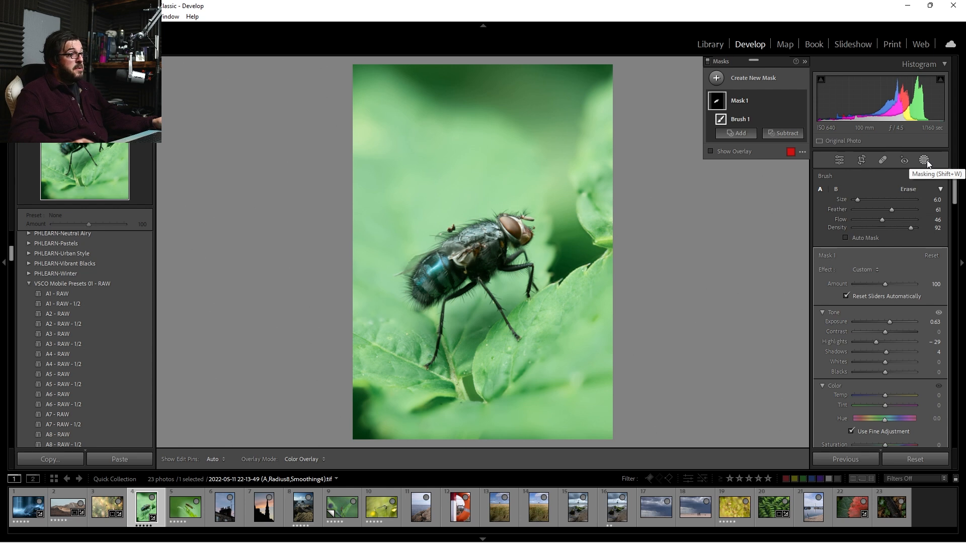
Raise the fly mask's whites to 19 and return its shadows to 0
{"action": "scroll", "coordinate": [893, 301], "scroll_direction": "down", "scroll_amount": 4}
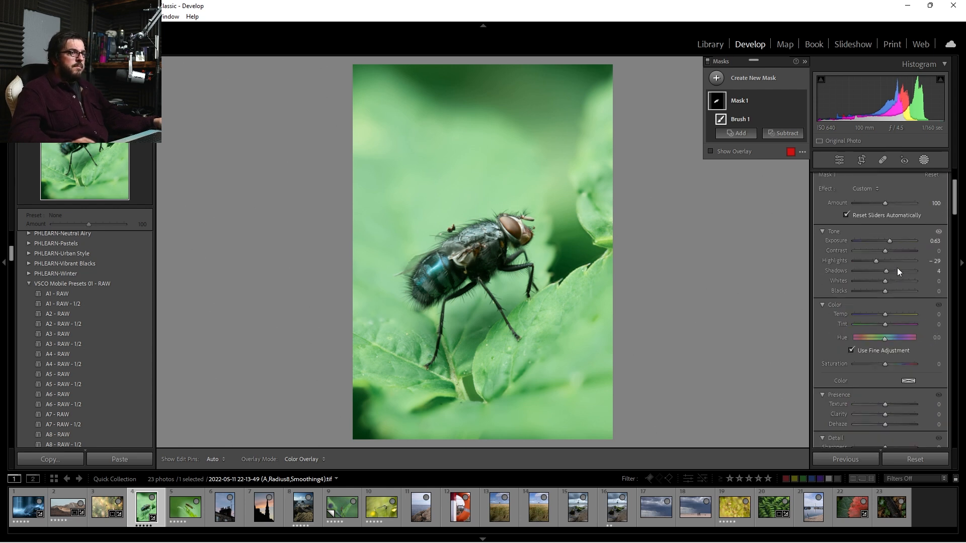
{"action": "left_click_drag", "start_coordinate": [886, 282], "coordinate": [886, 283]}
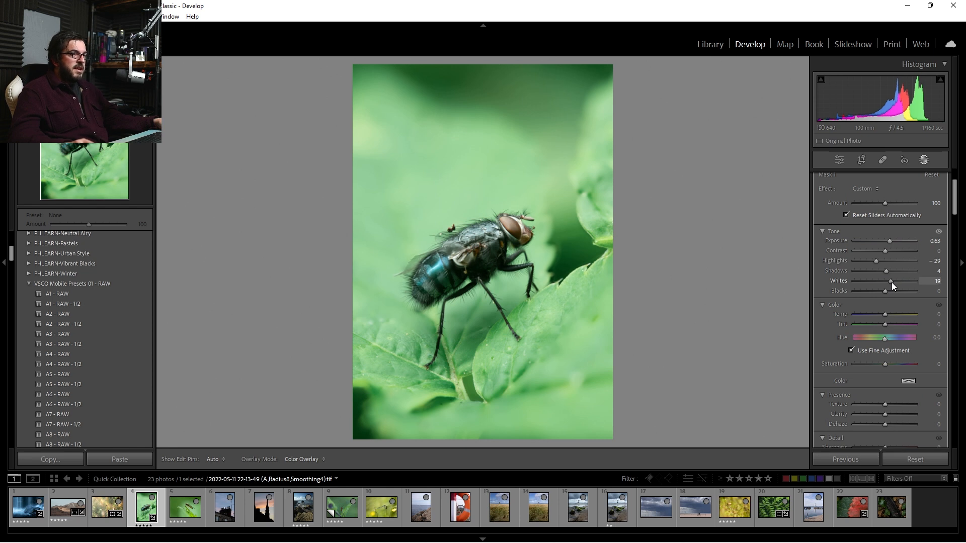
{"action": "left_click_drag", "start_coordinate": [887, 272], "coordinate": [887, 271]}
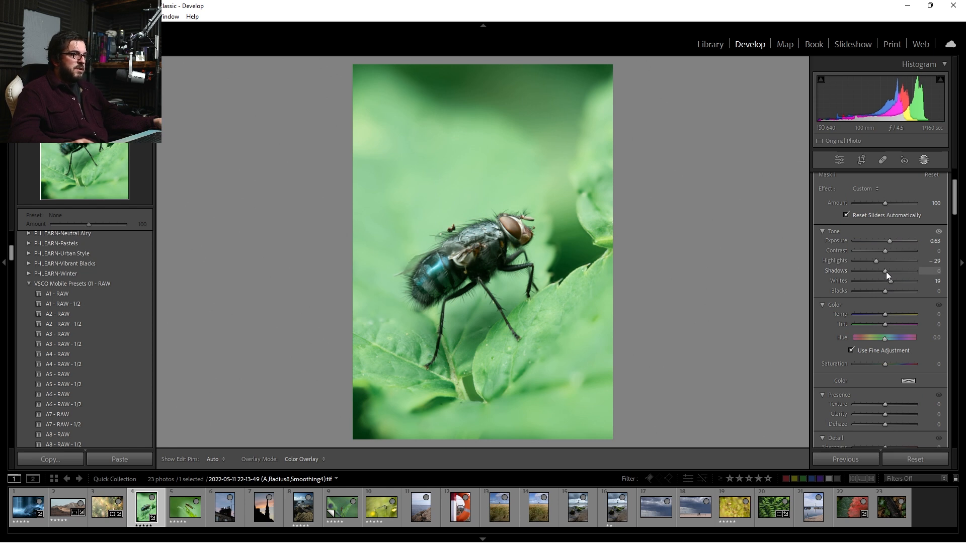
Set the fly mask's clarity to 12, try its texture at 100, and settle the texture at 19
{"action": "left_click_drag", "start_coordinate": [887, 413], "coordinate": [892, 413]}
{"action": "key", "text": "z"}
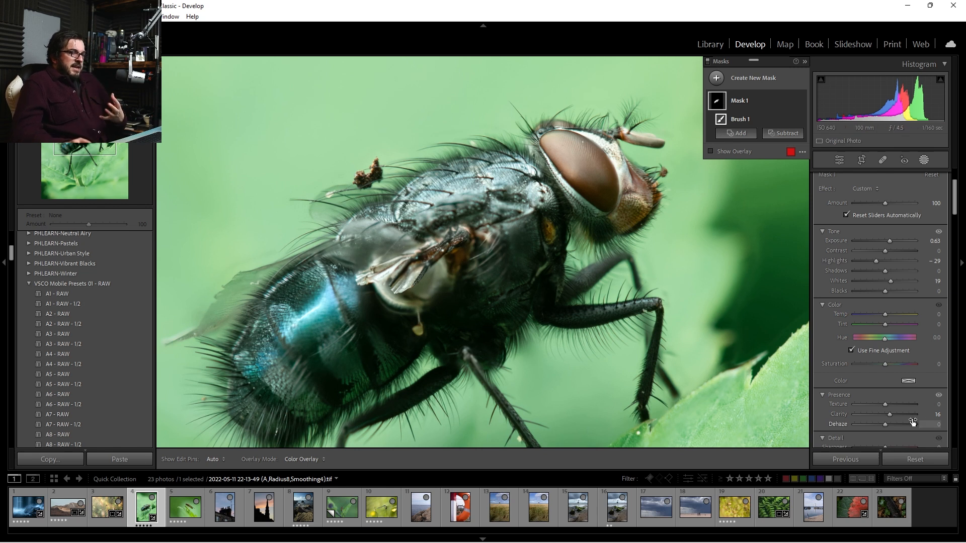
{"action": "left_click_drag", "start_coordinate": [892, 415], "coordinate": [895, 419]}
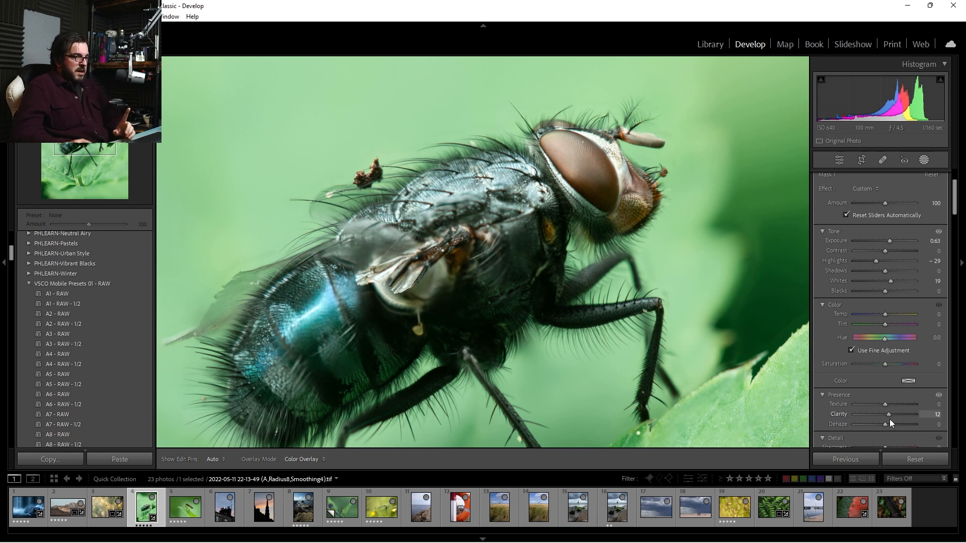
{"action": "key", "text": "Down"}
{"action": "key", "text": "Down"}
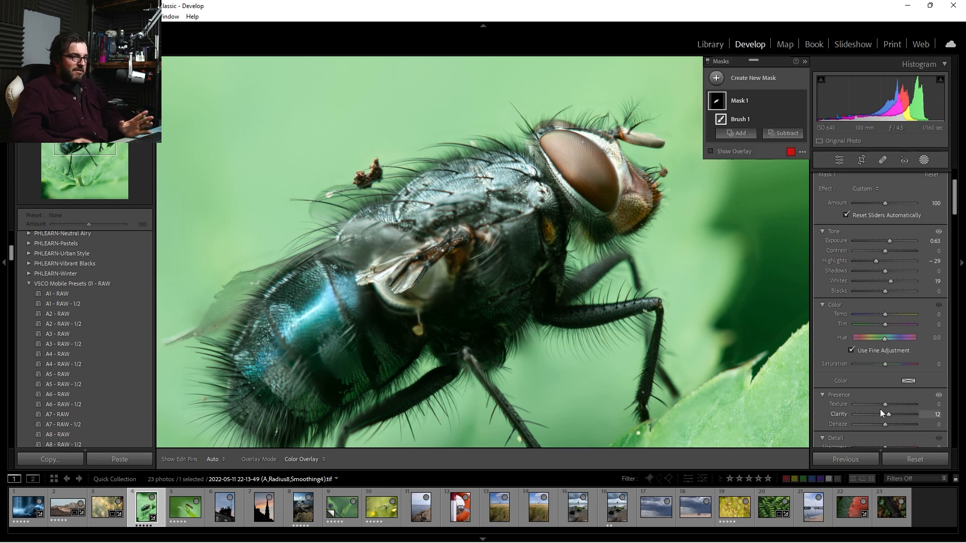
{"action": "left_click_drag", "start_coordinate": [885, 404], "coordinate": [926, 414]}
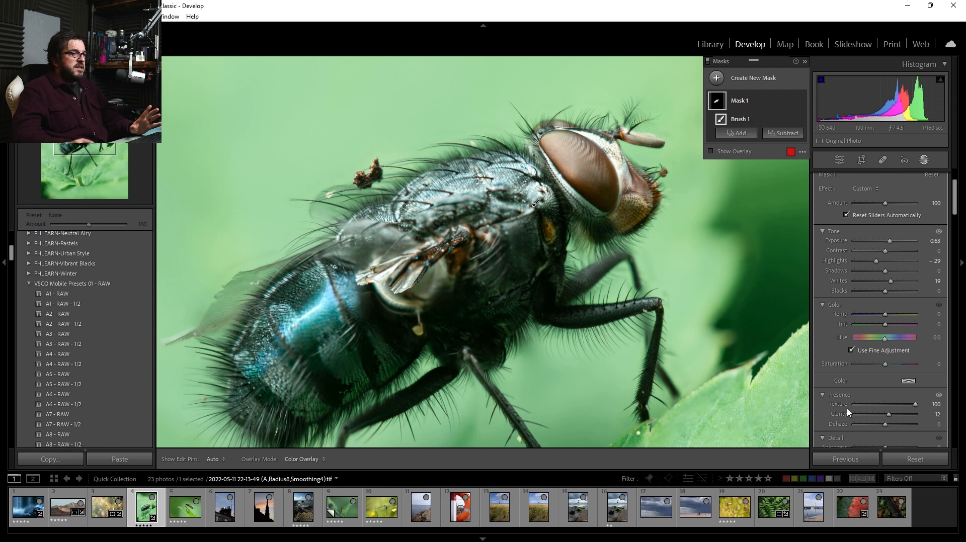
{"action": "left_click_drag", "start_coordinate": [910, 406], "coordinate": [891, 410]}
Toggle the mask's texture and clarity adjustments off and on repeatedly, comparing the fly up close and in the full photo
{"action": "left_click", "coordinate": [939, 396]}
{"action": "left_click", "coordinate": [939, 396]}
{"action": "left_click", "coordinate": [939, 396]}
{"action": "left_click", "coordinate": [939, 397]}
{"action": "left_click", "coordinate": [939, 396]}
{"action": "left_click", "coordinate": [939, 396]}
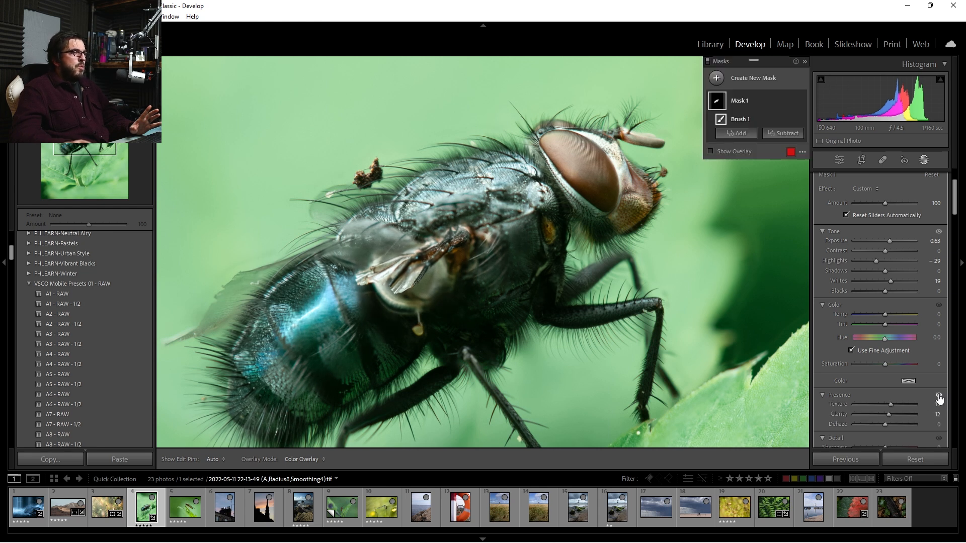
{"action": "left_click", "coordinate": [939, 397]}
{"action": "left_click", "coordinate": [939, 397]}
{"action": "left_click", "coordinate": [939, 396]}
{"action": "left_click", "coordinate": [939, 397]}
{"action": "left_click", "coordinate": [938, 398]}
{"action": "left_click", "coordinate": [939, 398]}
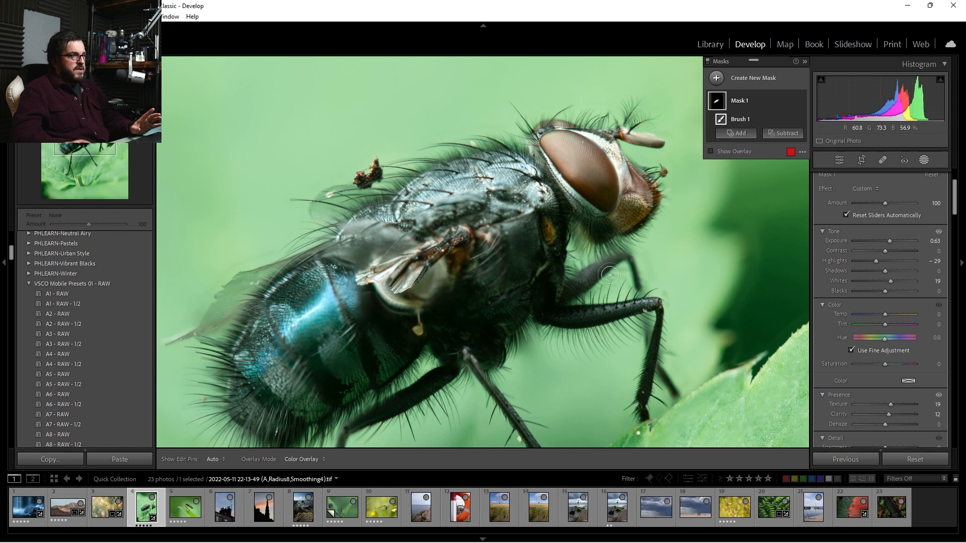
{"action": "key", "text": "z"}
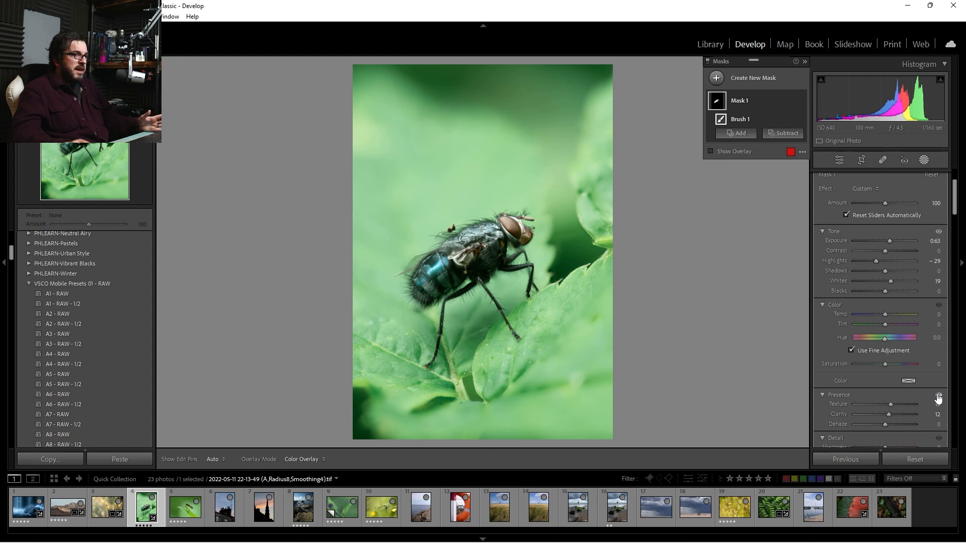
{"action": "left_click", "coordinate": [939, 396]}
{"action": "left_click", "coordinate": [940, 396]}
{"action": "left_click", "coordinate": [940, 397]}
{"action": "left_click", "coordinate": [939, 396]}
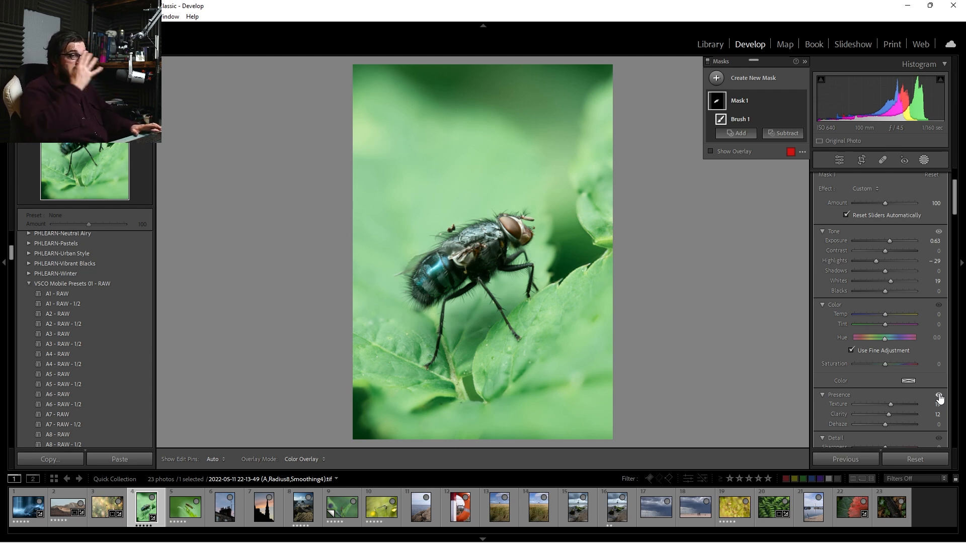
Leave masking and compare the before and after versions of the whole fly photo
{"action": "left_click", "coordinate": [923, 160]}
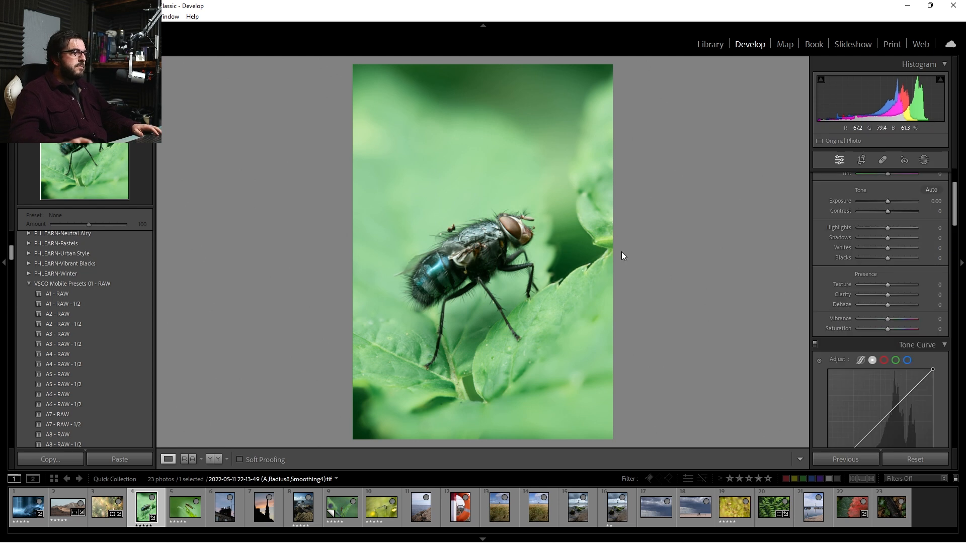
{"action": "key", "text": "backslash"}
{"action": "key", "text": "backslash"}
{"action": "key", "text": "backslash"}
{"action": "key", "text": "backslash"}
{"action": "key", "text": "backslash"}
{"action": "key", "text": "backslash"}
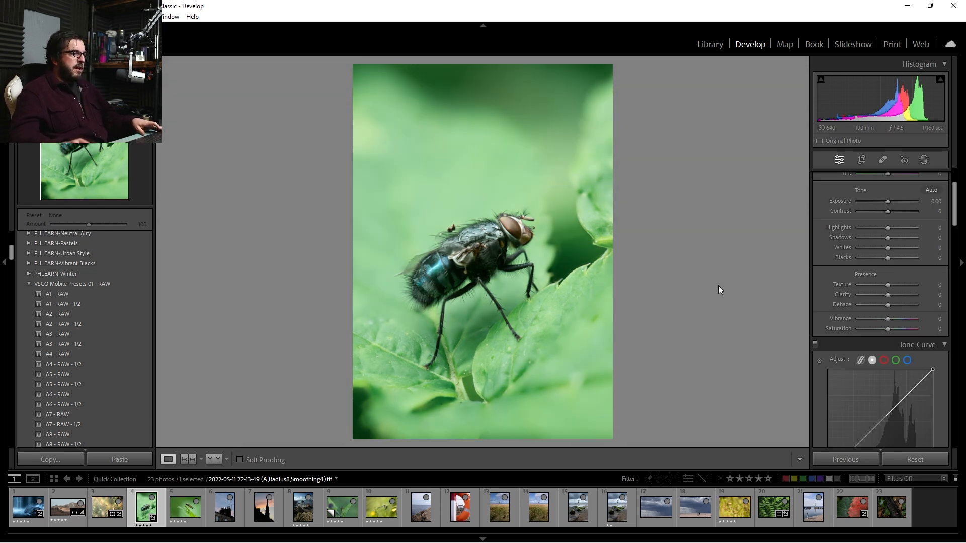
Add a diagonal linear gradient mask over the photo's lower right leaves and lower its exposure to −2.28
{"action": "left_click", "coordinate": [924, 160]}
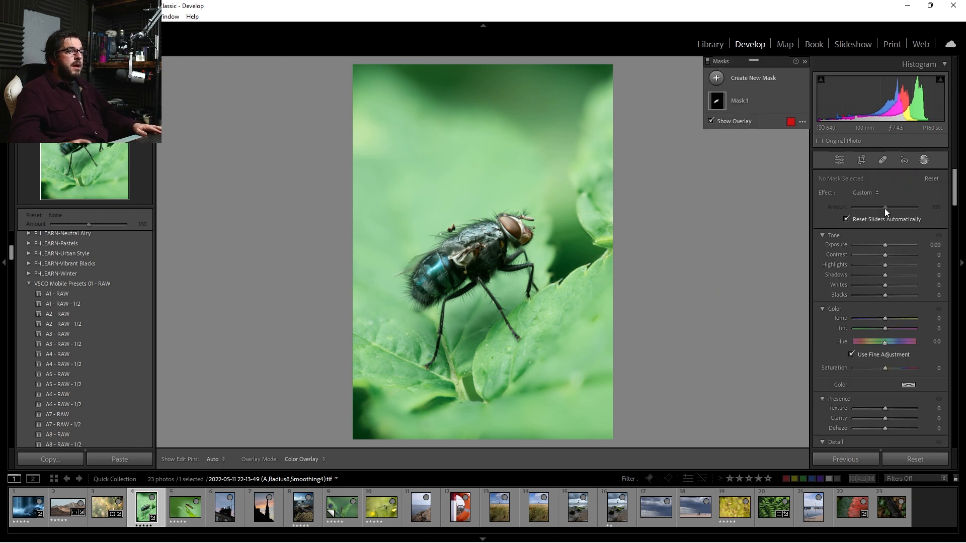
{"action": "left_click", "coordinate": [716, 78]}
{"action": "left_click", "coordinate": [775, 185]}
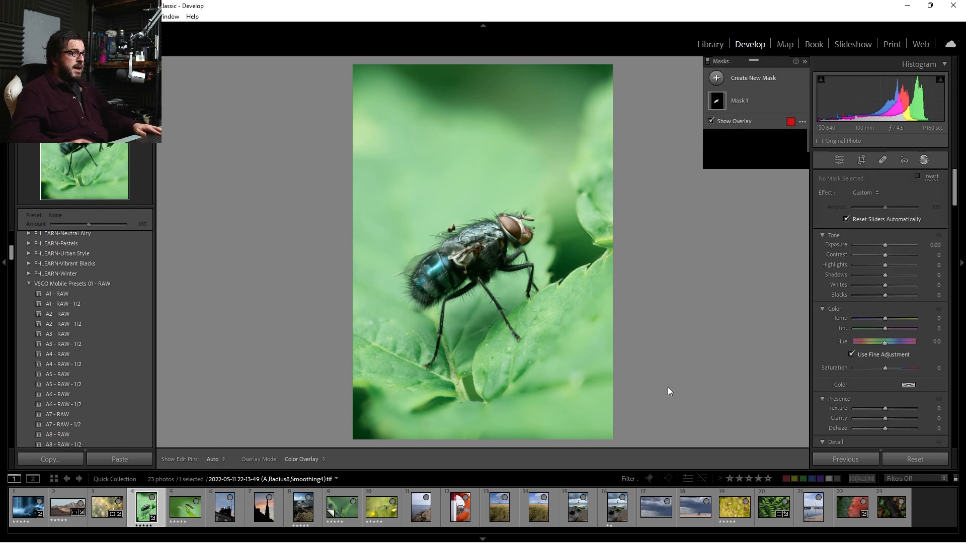
{"action": "left_click_drag", "start_coordinate": [666, 412], "coordinate": [590, 235]}
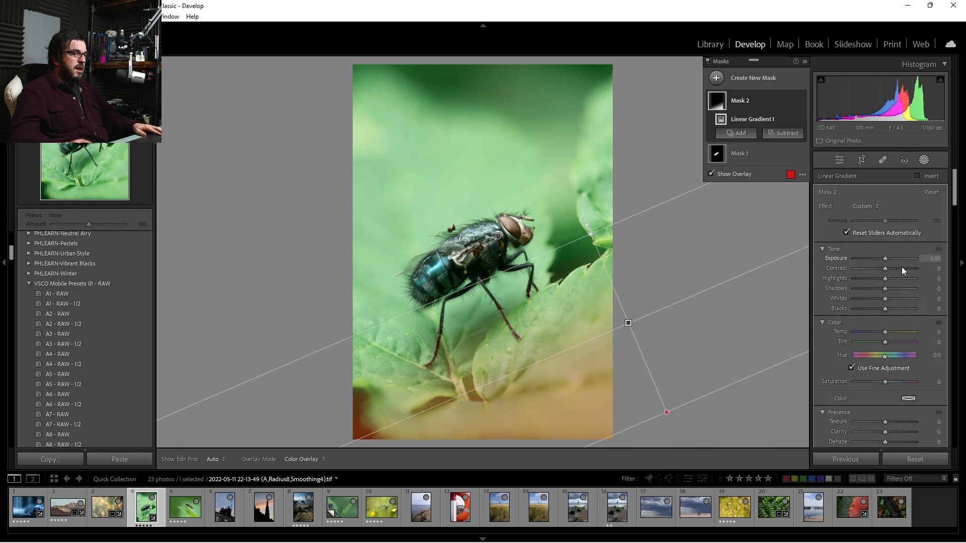
{"action": "left_click_drag", "start_coordinate": [886, 258], "coordinate": [868, 258]}
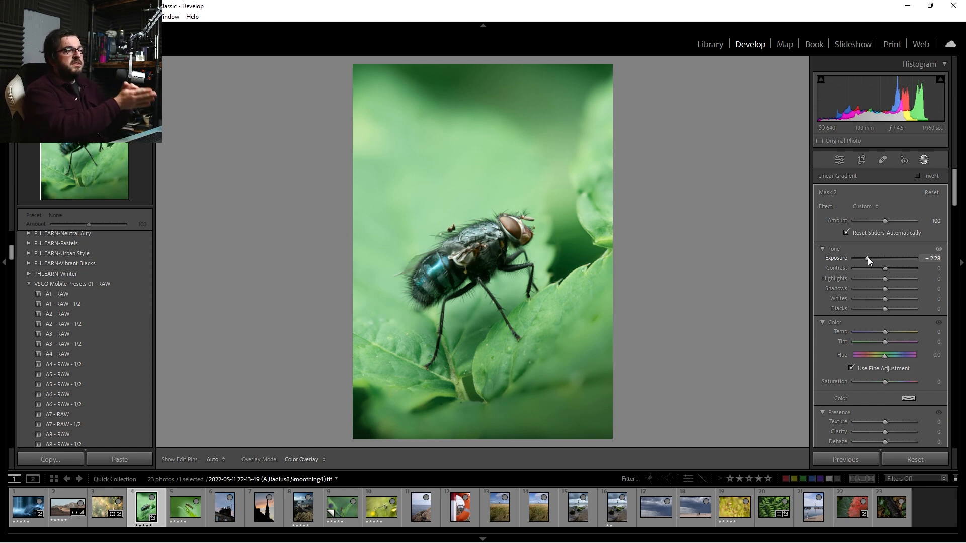
{"action": "left_click", "coordinate": [925, 161]}
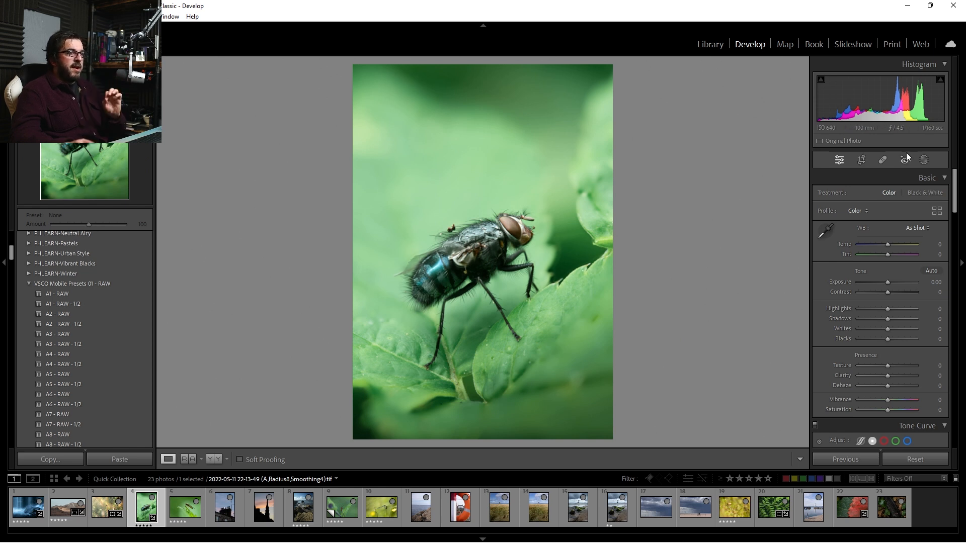
Add a large radial gradient mask with feather 81, covering the upper part of the photo down to the fly's body
{"action": "left_click", "coordinate": [927, 164]}
{"action": "left_click", "coordinate": [750, 78]}
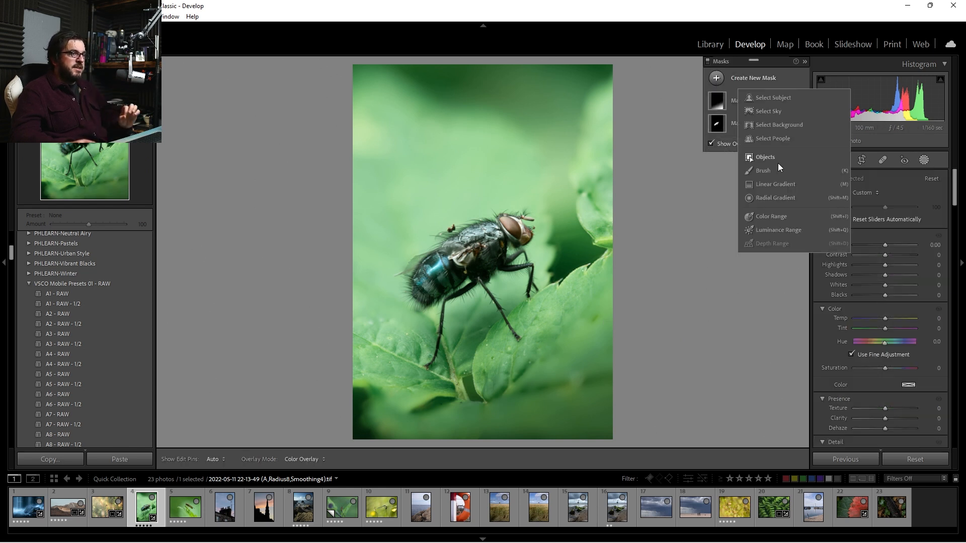
{"action": "left_click", "coordinate": [786, 189]}
{"action": "left_click_drag", "start_coordinate": [343, 110], "coordinate": [965, 542]}
{"action": "left_click_drag", "start_coordinate": [586, 369], "coordinate": [615, 86]}
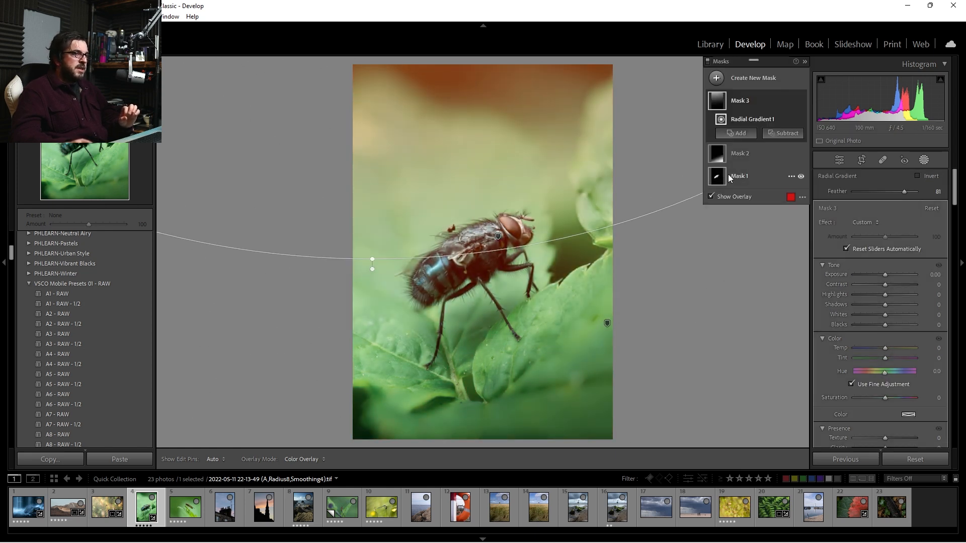
Resize and reposition the large radial gradient so its lower edge curves across the fly's body
{"action": "left_click_drag", "start_coordinate": [656, 209], "coordinate": [738, 375]}
{"action": "left_click_drag", "start_coordinate": [357, 258], "coordinate": [351, 446]}
{"action": "left_click_drag", "start_coordinate": [499, 392], "coordinate": [524, 117]}
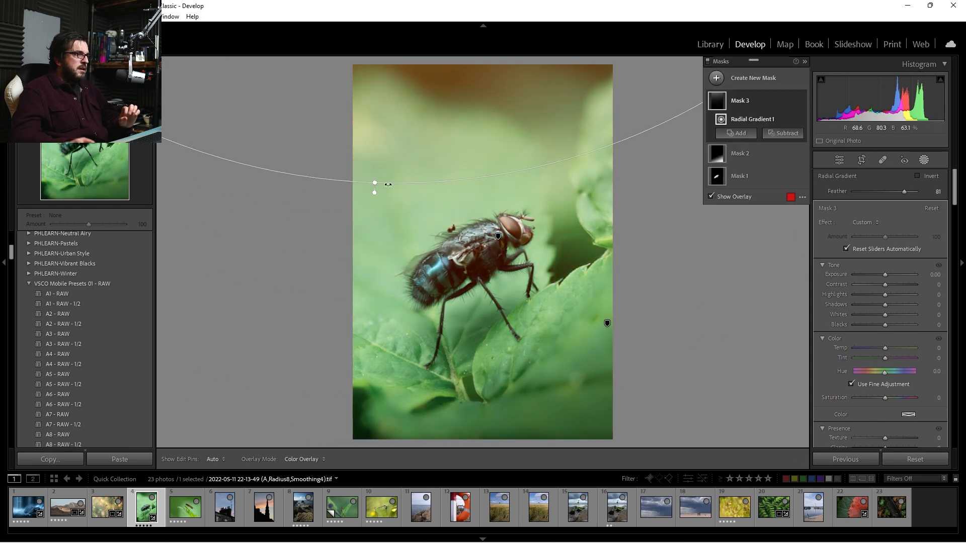
{"action": "left_click_drag", "start_coordinate": [374, 184], "coordinate": [370, 470]}
{"action": "left_click_drag", "start_coordinate": [509, 373], "coordinate": [474, 177]}
Set the radial gradient mask's exposure to 0.63, highlights to −16, shadows to −29 and temperature to 31
{"action": "left_click_drag", "start_coordinate": [886, 275], "coordinate": [901, 274]}
{"action": "left_click_drag", "start_coordinate": [885, 351], "coordinate": [902, 352]}
{"action": "left_click_drag", "start_coordinate": [901, 274], "coordinate": [876, 307]}
{"action": "left_click_drag", "start_coordinate": [901, 348], "coordinate": [896, 350]}
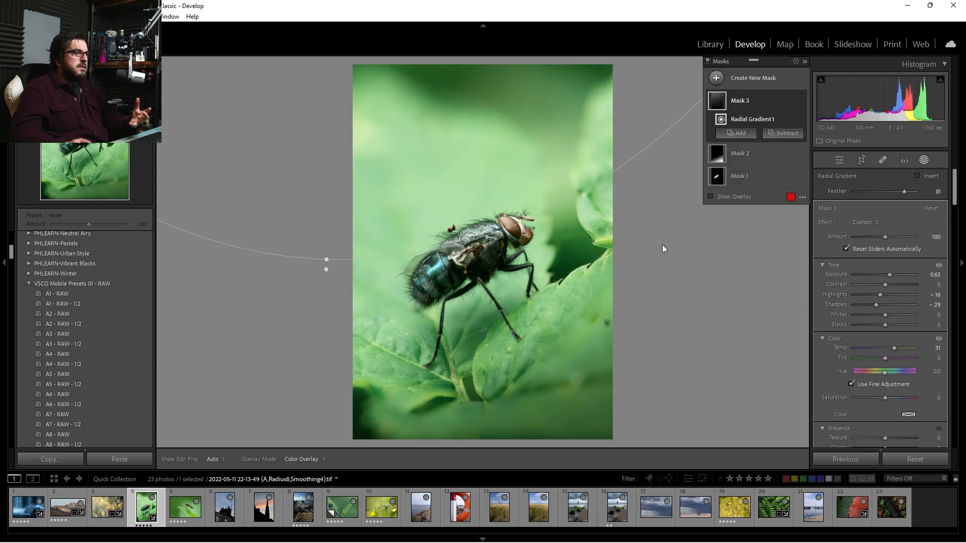
Toggle the radial gradient mask off and on repeatedly to judge its effect on the upper part of the photo
{"action": "left_click", "coordinate": [800, 101]}
{"action": "left_click", "coordinate": [800, 100]}
{"action": "left_click", "coordinate": [800, 101]}
{"action": "left_click", "coordinate": [800, 101]}
{"action": "left_click", "coordinate": [800, 101]}
{"action": "left_click", "coordinate": [800, 101]}
{"action": "left_click", "coordinate": [800, 101]}
{"action": "left_click", "coordinate": [800, 101]}
{"action": "left_click", "coordinate": [800, 100]}
{"action": "left_click", "coordinate": [800, 101]}
{"action": "left_click", "coordinate": [800, 100]}
{"action": "left_click", "coordinate": [800, 100]}
{"action": "left_click", "coordinate": [800, 101]}
{"action": "left_click", "coordinate": [800, 100]}
{"action": "left_click", "coordinate": [800, 101]}
{"action": "left_click", "coordinate": [800, 100]}
{"action": "left_click", "coordinate": [800, 101]}
{"action": "left_click", "coordinate": [800, 101]}
{"action": "left_click", "coordinate": [800, 101]}
{"action": "left_click", "coordinate": [800, 101]}
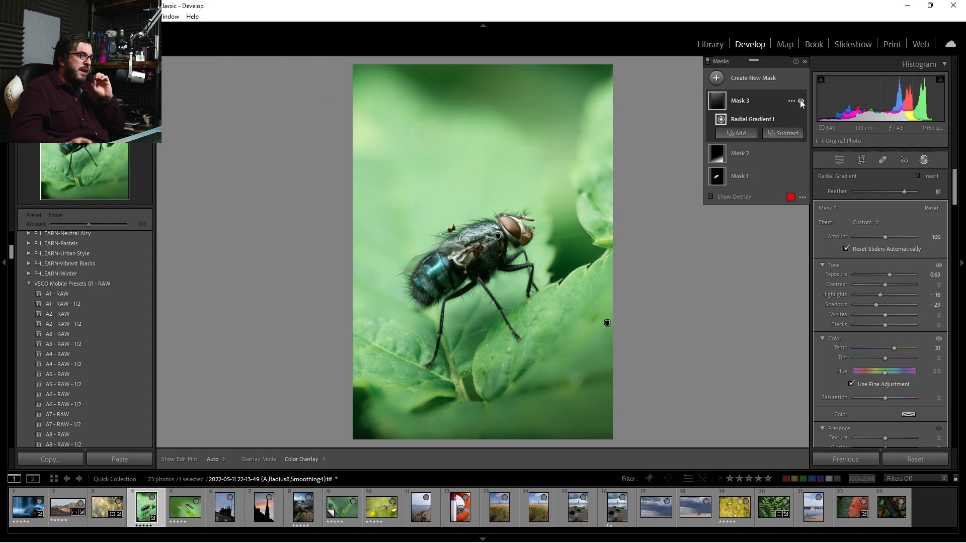
Leave masking and switch repeatedly between the before and after versions of the fly photo to compare them
{"action": "left_click", "coordinate": [925, 163]}
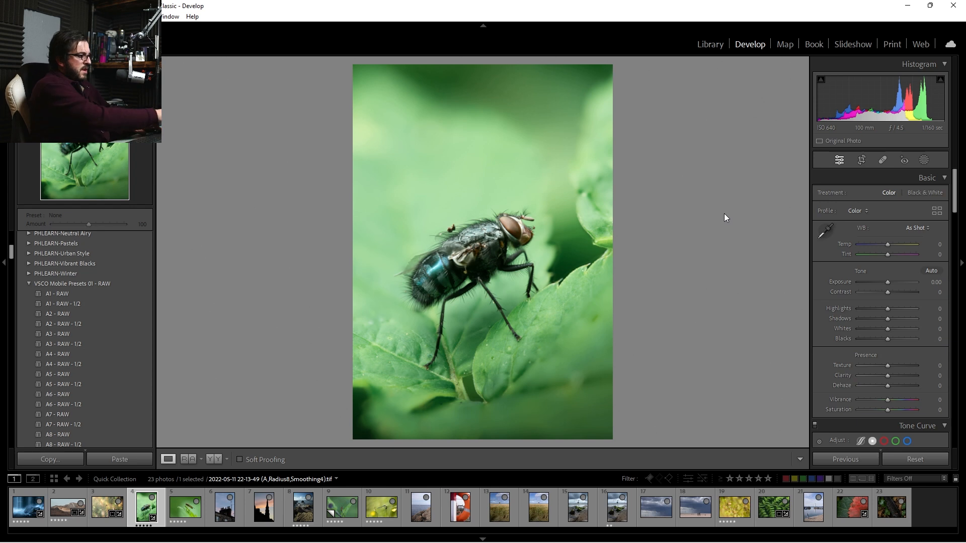
{"action": "key", "text": "backslash"}
{"action": "key", "text": "backslash"}
{"action": "key", "text": "backslash"}
{"action": "key", "text": "backslash"}
{"action": "key", "text": "backslash"}
{"action": "key", "text": "backslash"}
{"action": "key", "text": "backslash"}
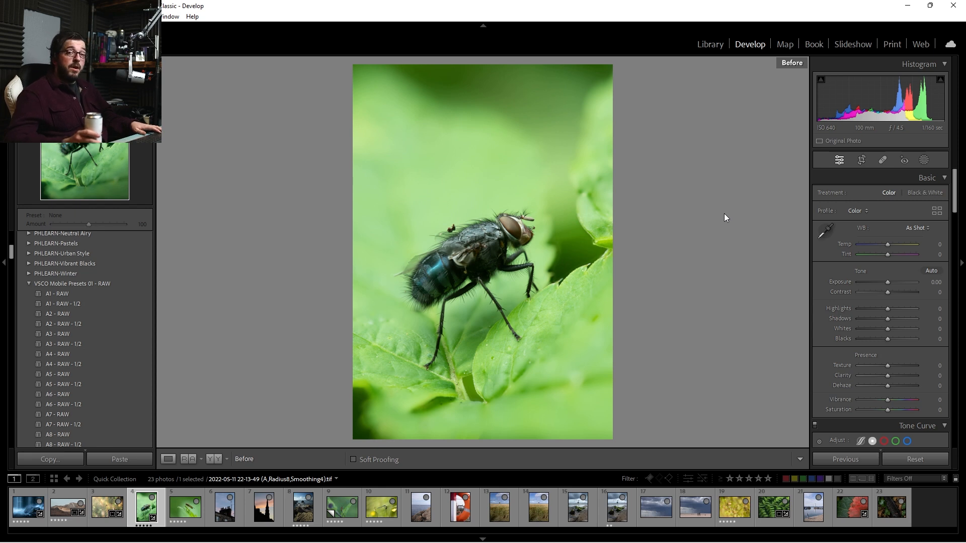
{"action": "key", "text": "backslash"}
{"action": "key", "text": "backslash"}
{"action": "key", "text": "backslash"}
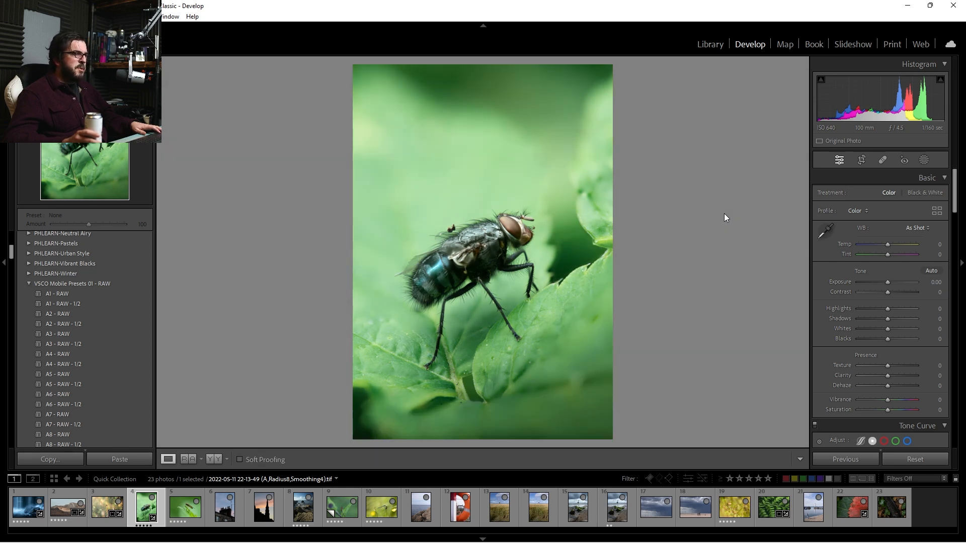
{"action": "key", "text": "backslash"}
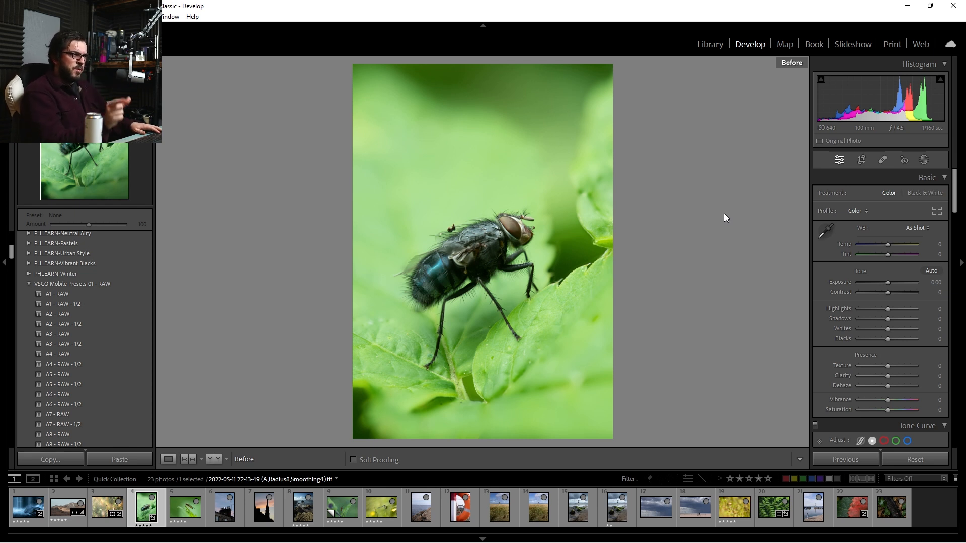
{"action": "key", "text": "backslash"}
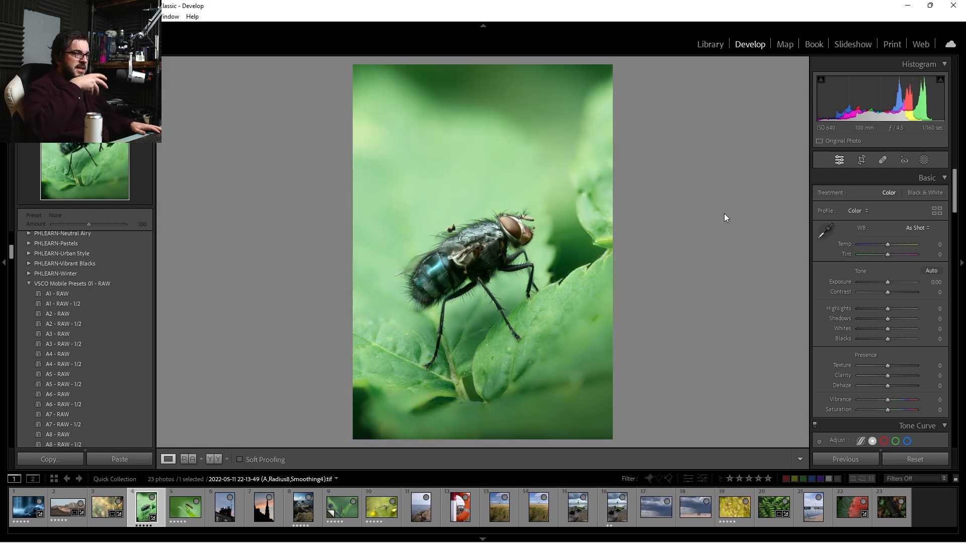
{"action": "key", "text": "backslash"}
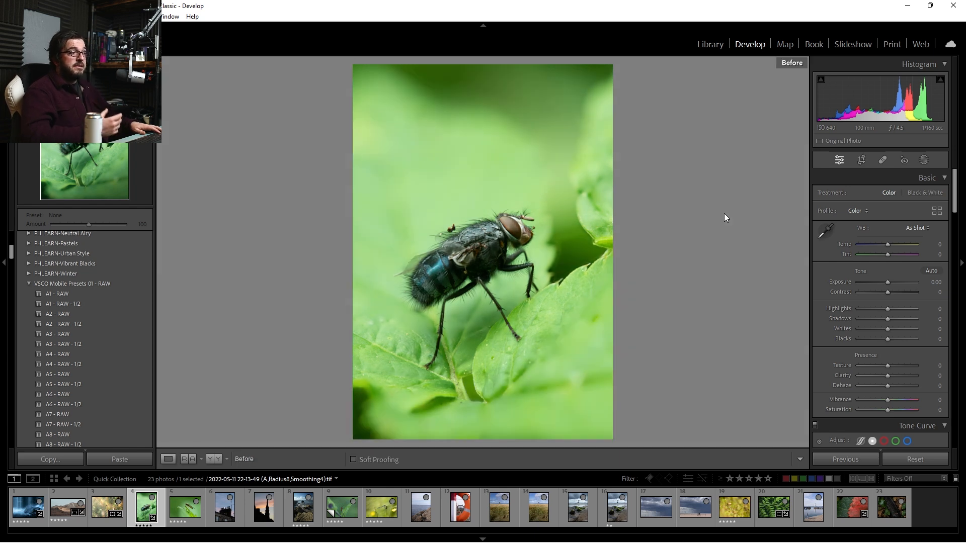
{"action": "key", "text": "backslash"}
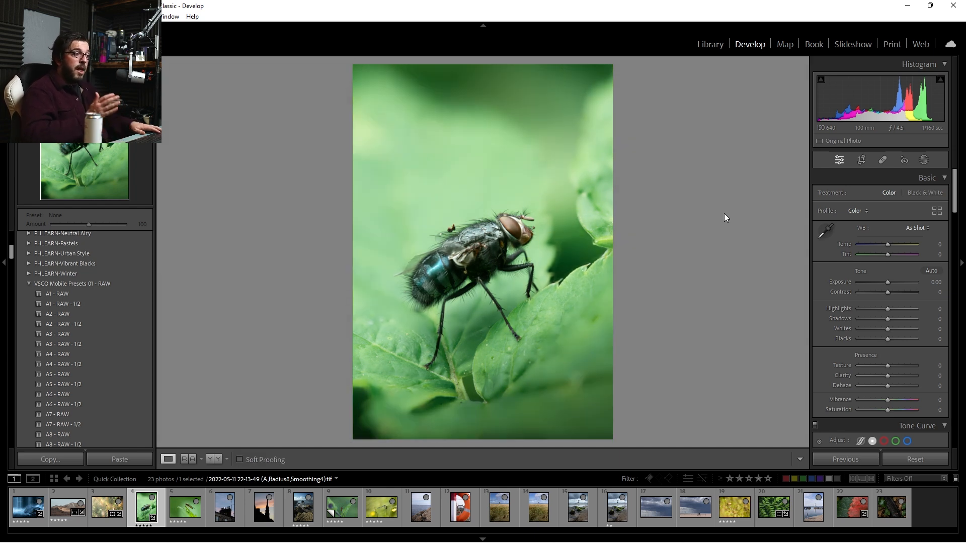
{"action": "key", "text": "backslash"}
{"action": "key", "text": "backslash"}
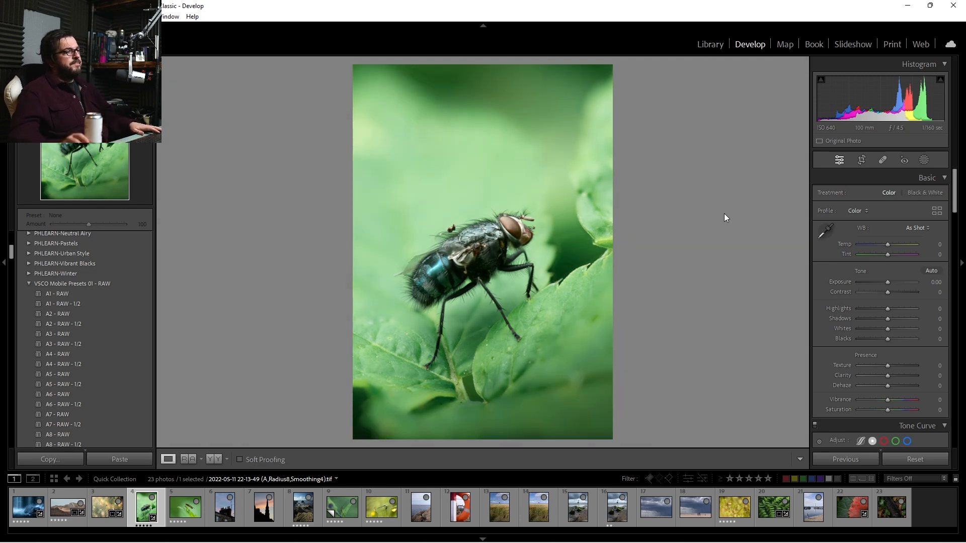
Crop the fly photo slightly tighter along its right edge and check the fly's details up close
{"action": "left_click", "coordinate": [864, 159]}
{"action": "left_click_drag", "start_coordinate": [607, 231], "coordinate": [599, 234]}
{"action": "key", "text": "Return"}
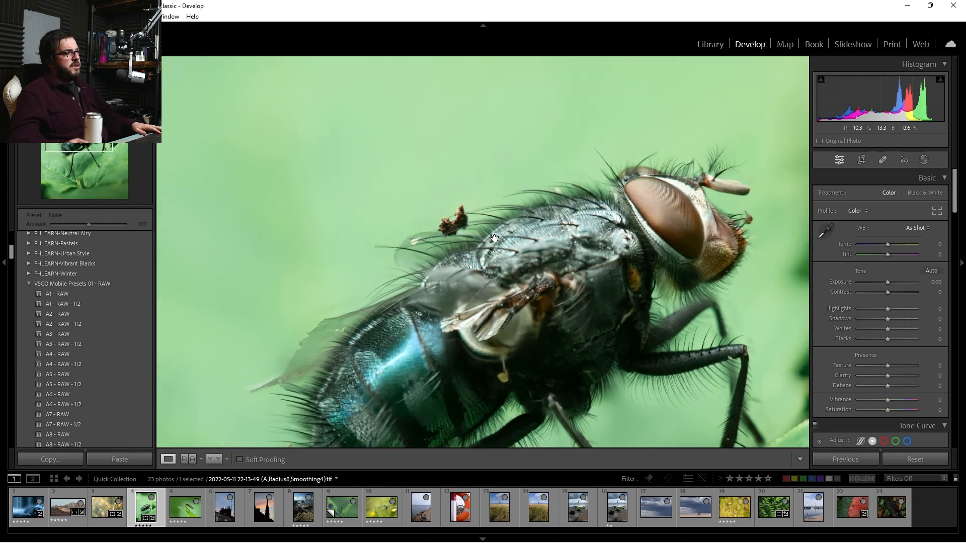
{"action": "left_click", "coordinate": [455, 227]}
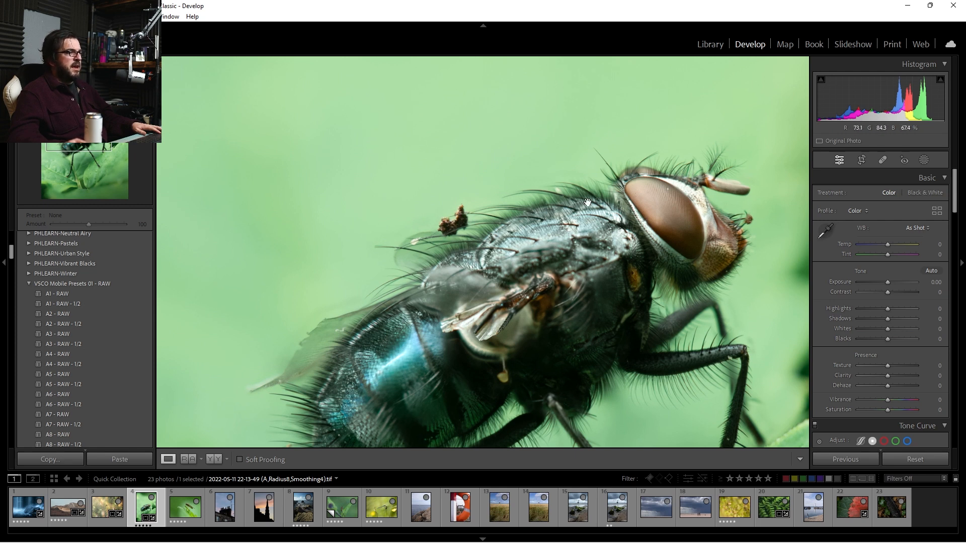
{"action": "left_click", "coordinate": [574, 281]}
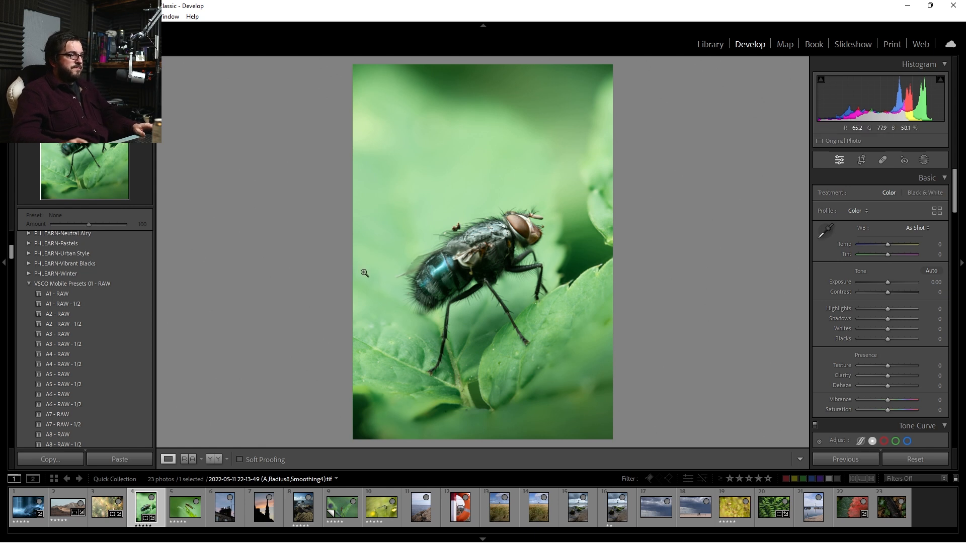
{"action": "left_click", "coordinate": [151, 534]}
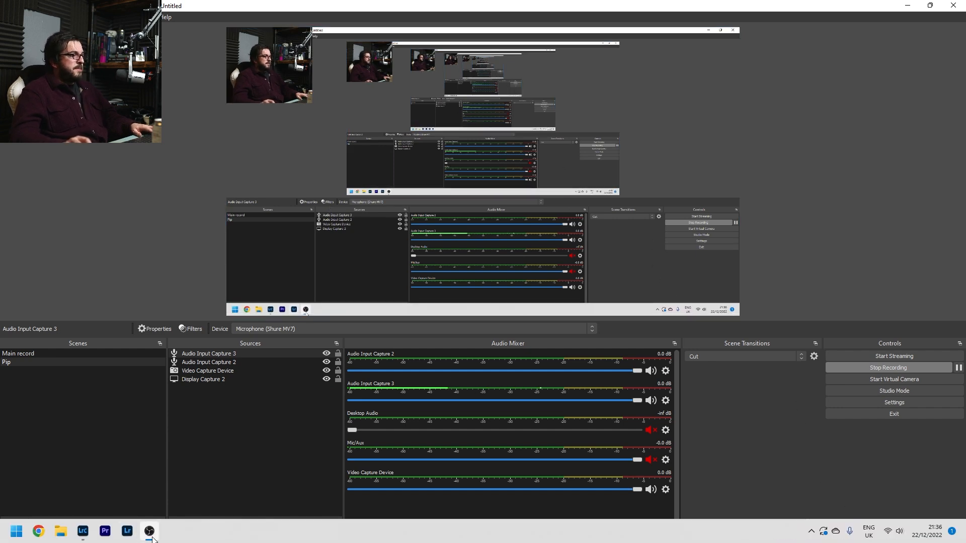
{"action": "left_click", "coordinate": [83, 531]}
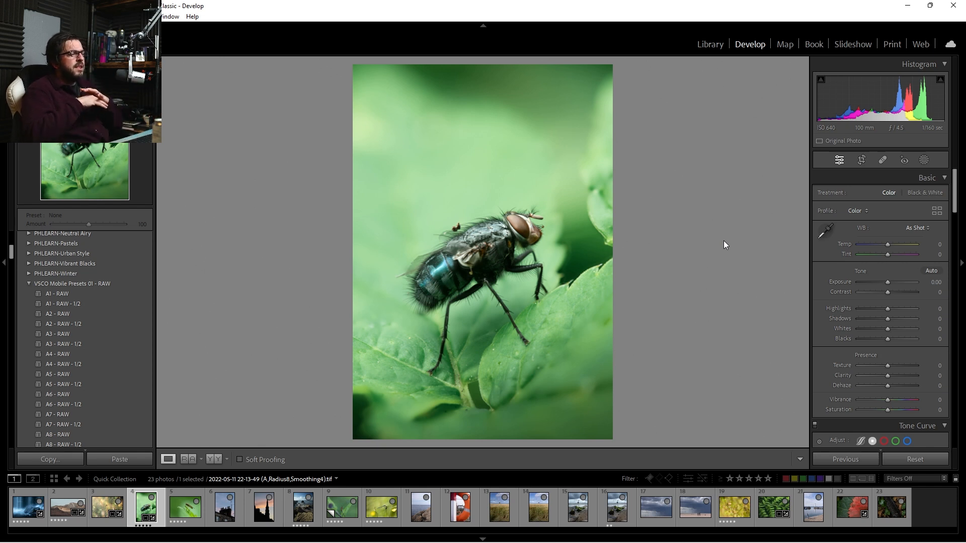
{"action": "mouse_move", "coordinate": [129, 539]}
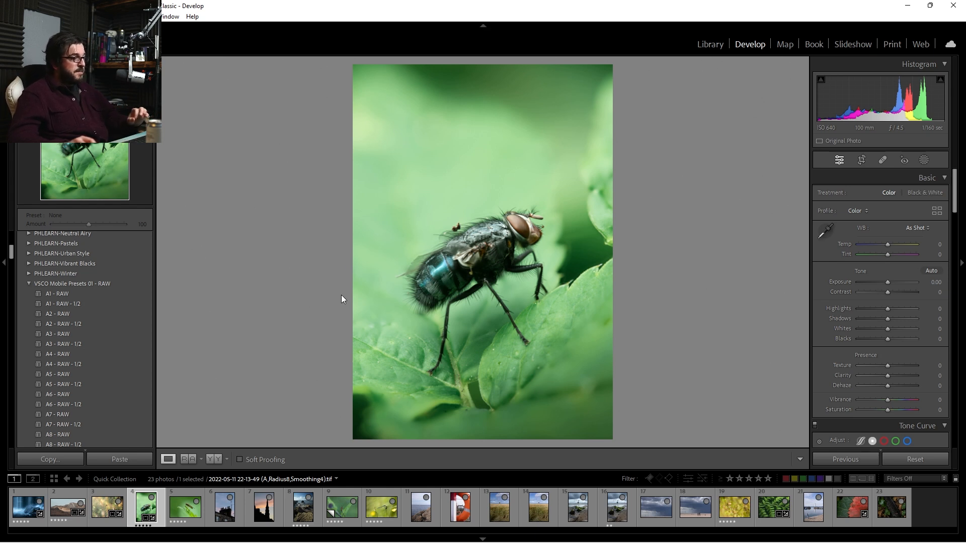
Open the photo of the moon over the chimneys and set temperature 6435, tint +30, highlights −30 and shadows −13
{"action": "left_click", "coordinate": [219, 518]}
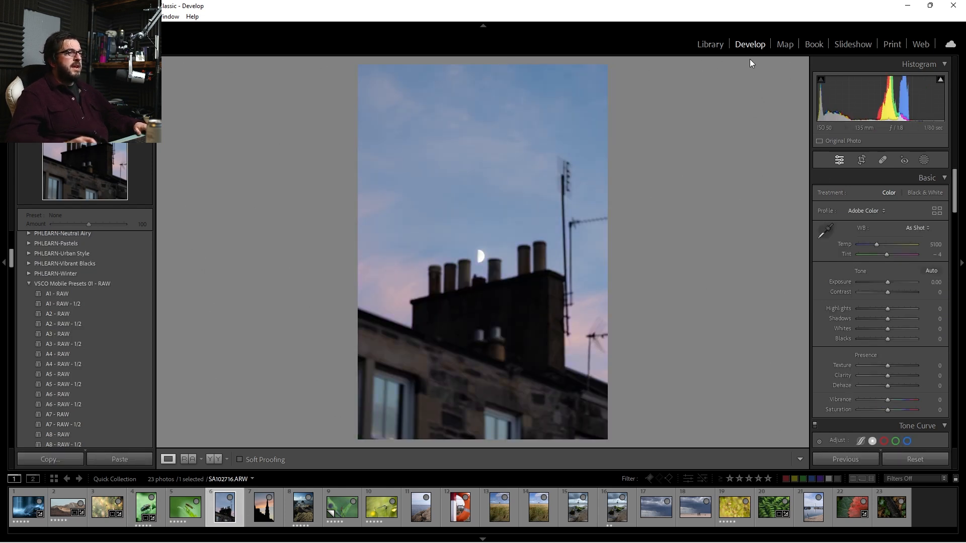
{"action": "left_click_drag", "start_coordinate": [878, 243], "coordinate": [896, 257]}
{"action": "mouse_move", "coordinate": [887, 309]}
{"action": "left_mouse_down"}
{"action": "mouse_move", "coordinate": [878, 310]}
{"action": "mouse_move", "coordinate": [897, 321]}
{"action": "mouse_move", "coordinate": [883, 325]}
{"action": "left_mouse_up"}
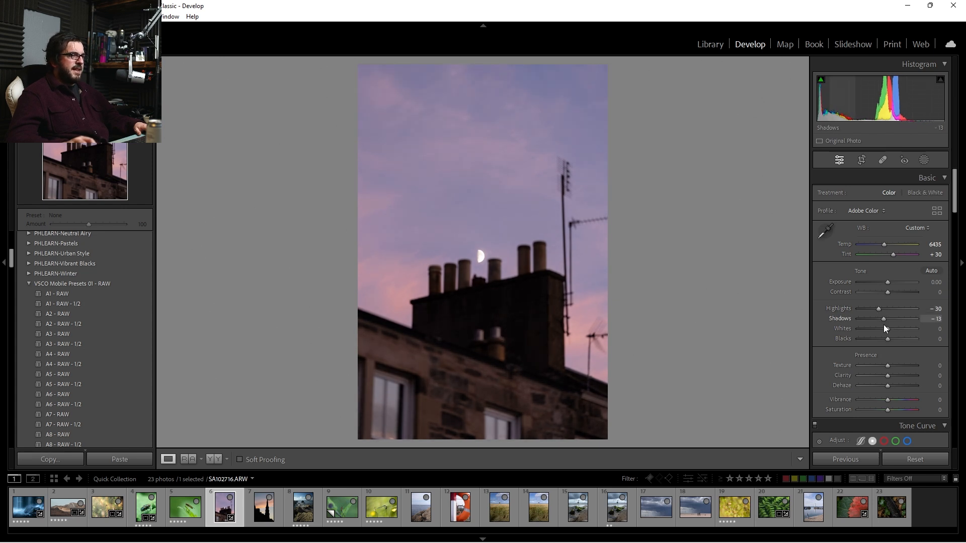
Create a brush mask with Auto Mask enabled and paint it over the half moon
{"action": "left_click", "coordinate": [494, 260]}
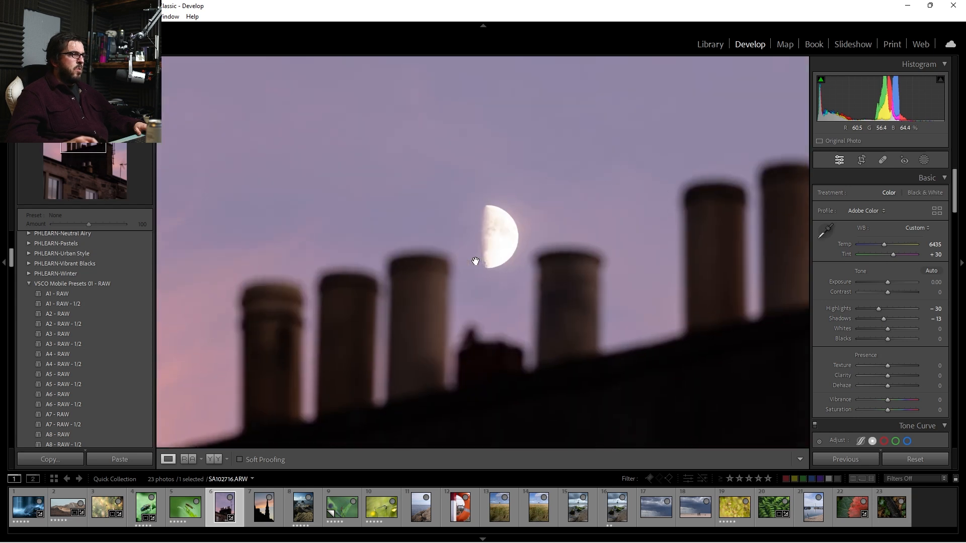
{"action": "left_click", "coordinate": [919, 162]}
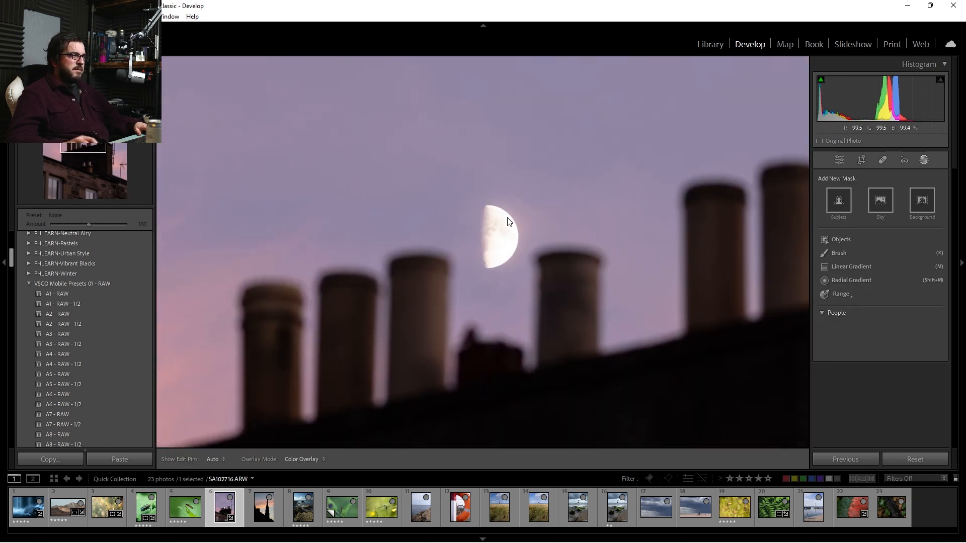
{"action": "left_click", "coordinate": [851, 255]}
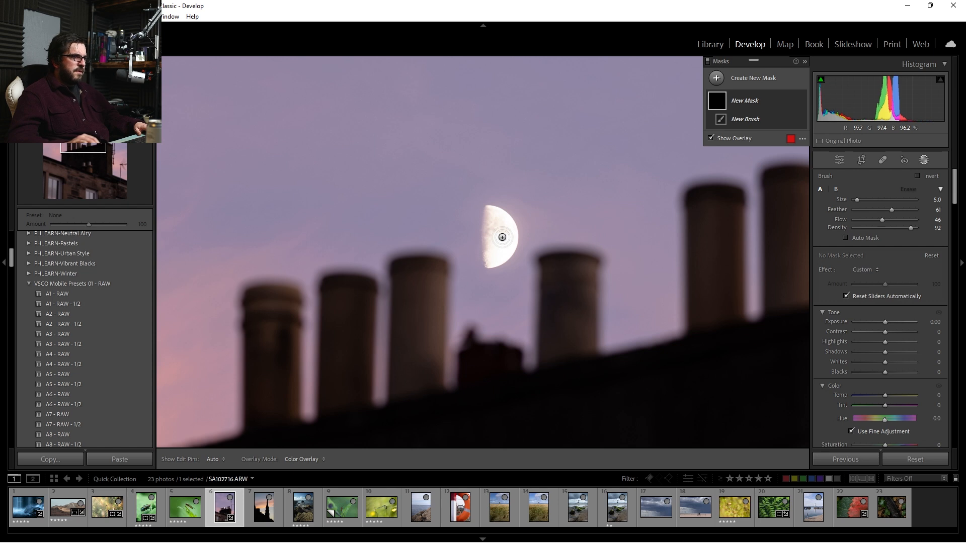
{"action": "left_click", "coordinate": [845, 237]}
{"action": "mouse_move", "coordinate": [500, 225]}
{"action": "left_mouse_down"}
{"action": "mouse_move", "coordinate": [488, 273]}
{"action": "mouse_move", "coordinate": [513, 242]}
{"action": "mouse_move", "coordinate": [502, 214]}
{"action": "mouse_move", "coordinate": [487, 221]}
{"action": "mouse_move", "coordinate": [495, 209]}
{"action": "mouse_move", "coordinate": [500, 242]}
{"action": "mouse_move", "coordinate": [508, 236]}
{"action": "mouse_move", "coordinate": [493, 215]}
{"action": "mouse_move", "coordinate": [513, 232]}
{"action": "mouse_move", "coordinate": [512, 241]}
{"action": "mouse_move", "coordinate": [490, 209]}
{"action": "mouse_move", "coordinate": [505, 237]}
{"action": "mouse_move", "coordinate": [489, 266]}
{"action": "mouse_move", "coordinate": [513, 231]}
{"action": "mouse_move", "coordinate": [487, 207]}
{"action": "mouse_move", "coordinate": [510, 225]}
{"action": "mouse_move", "coordinate": [511, 248]}
{"action": "left_mouse_up"}
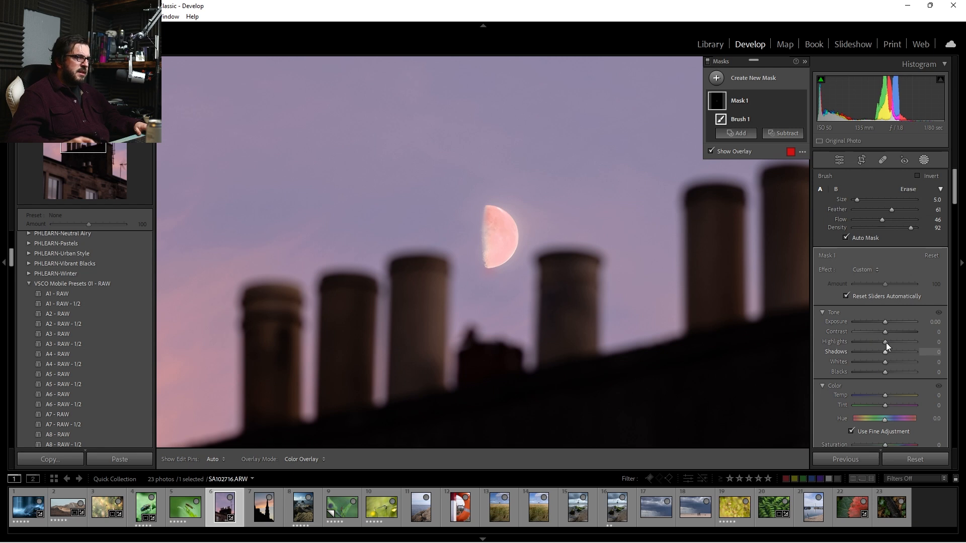
Set the moon mask's highlights to −100 and exposure to −0.43, raise its clarity, and return to the full photo
{"action": "left_click_drag", "start_coordinate": [886, 344], "coordinate": [848, 345]}
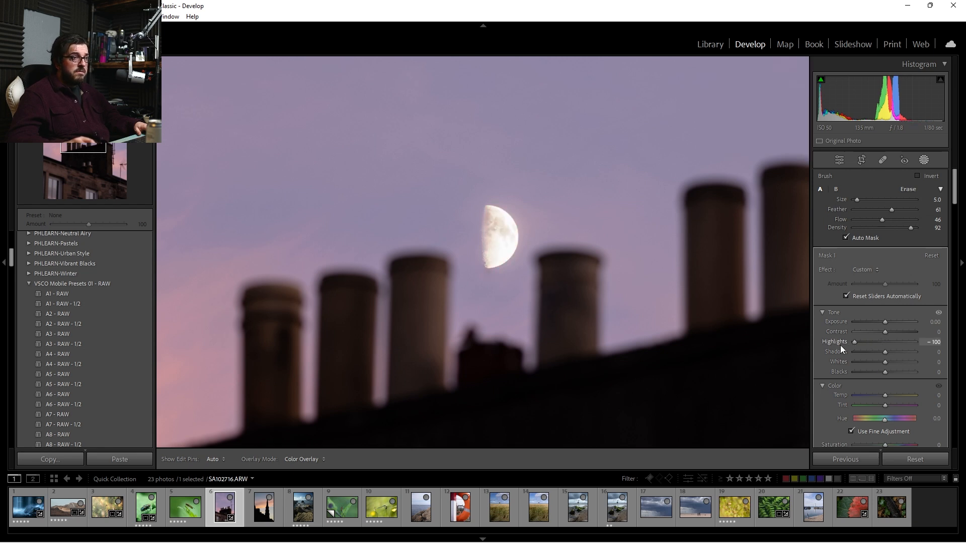
{"action": "left_click_drag", "start_coordinate": [885, 321], "coordinate": [880, 324]}
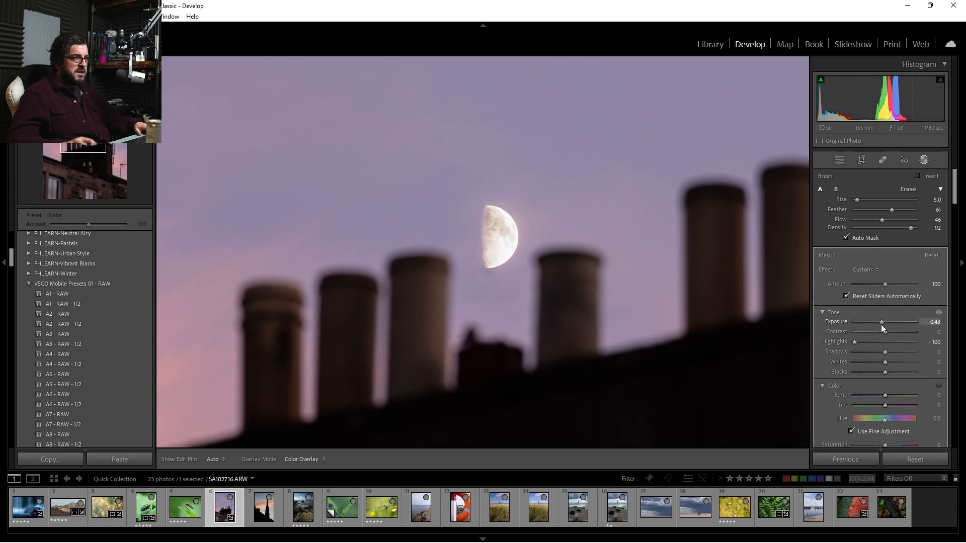
{"action": "scroll", "coordinate": [911, 363], "scroll_direction": "down", "scroll_amount": 5}
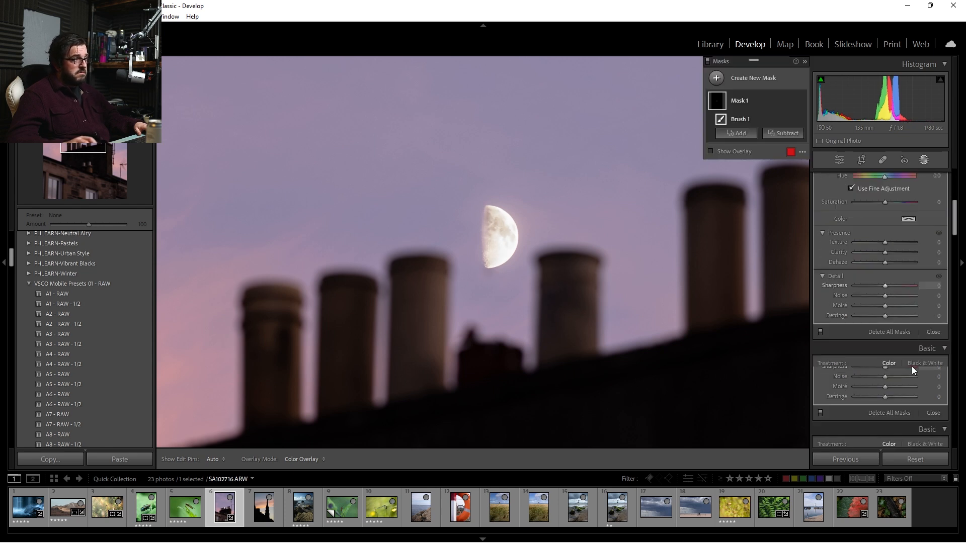
{"action": "left_click_drag", "start_coordinate": [887, 253], "coordinate": [904, 254]}
{"action": "left_click", "coordinate": [925, 161]}
{"action": "left_click", "coordinate": [469, 297]}
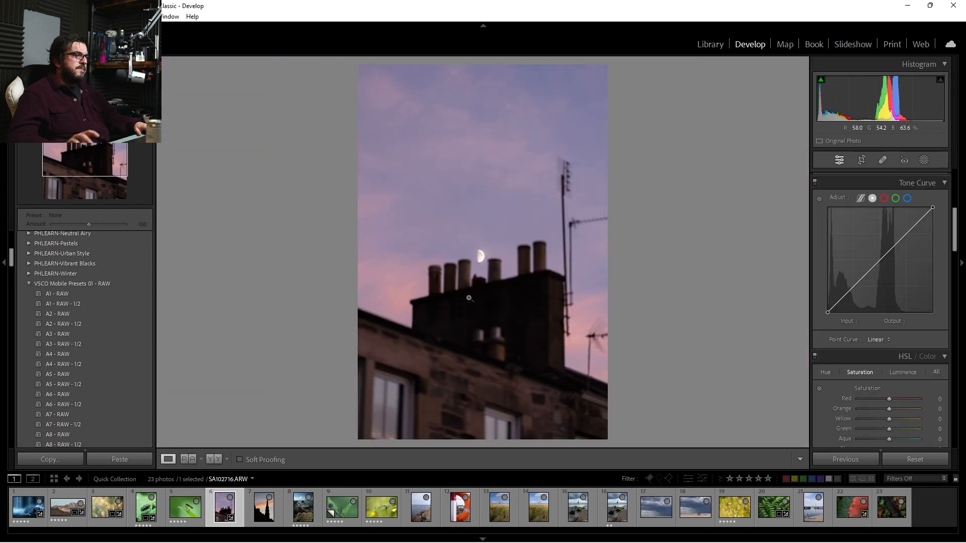
Subtract the sky just below the moon from the moon mask with a brush, then leave masking and view the full photo
{"action": "left_click", "coordinate": [480, 262]}
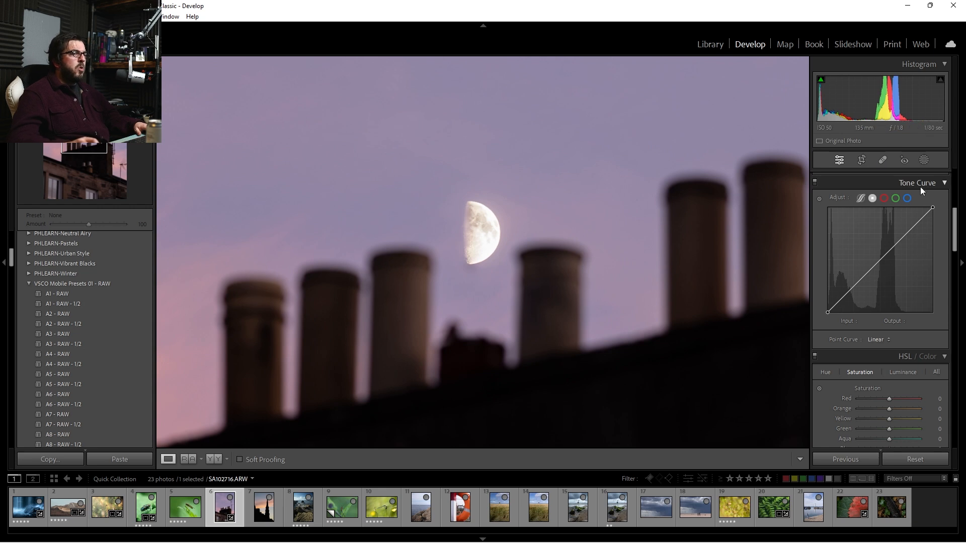
{"action": "left_click", "coordinate": [925, 160]}
{"action": "left_click", "coordinate": [720, 104]}
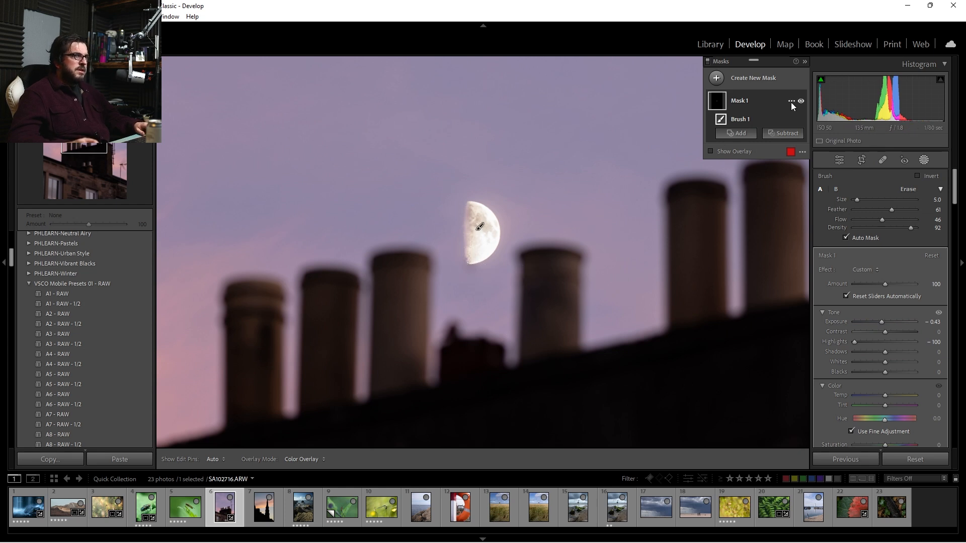
{"action": "right_click", "coordinate": [791, 103]}
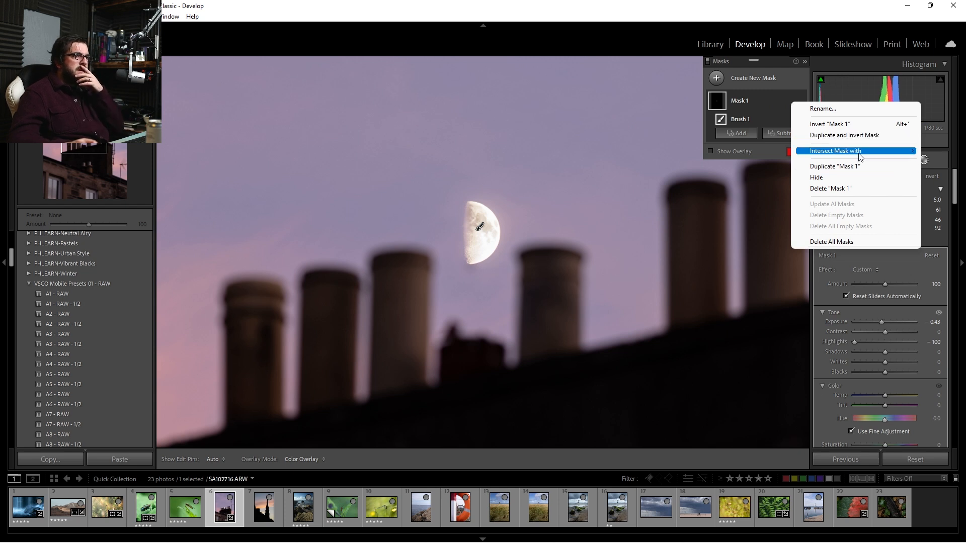
{"action": "left_click", "coordinate": [781, 136]}
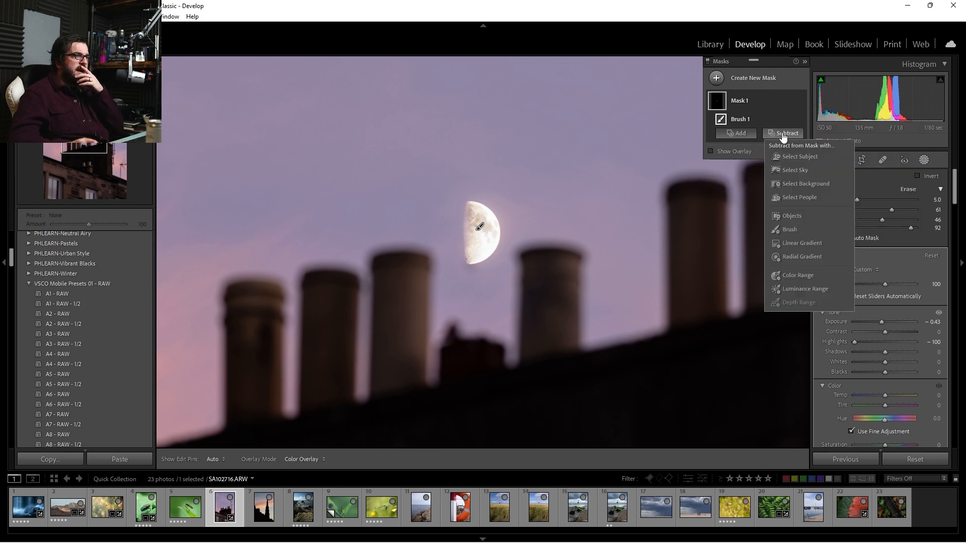
{"action": "left_click", "coordinate": [797, 229]}
{"action": "key", "text": "h"}
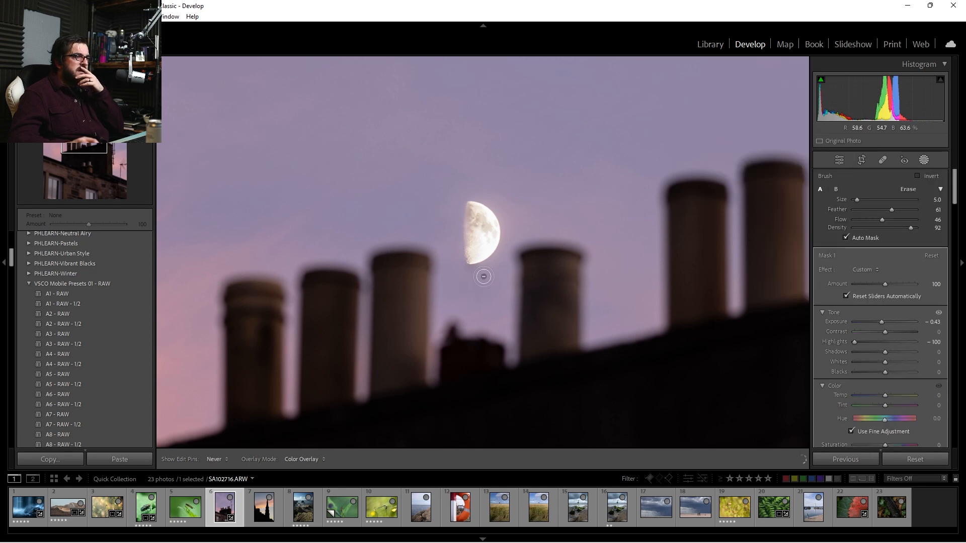
{"action": "mouse_move", "coordinate": [454, 261]}
{"action": "left_mouse_down"}
{"action": "mouse_move", "coordinate": [483, 275]}
{"action": "mouse_move", "coordinate": [448, 256]}
{"action": "mouse_move", "coordinate": [461, 265]}
{"action": "mouse_move", "coordinate": [463, 255]}
{"action": "mouse_move", "coordinate": [466, 277]}
{"action": "mouse_move", "coordinate": [456, 205]}
{"action": "mouse_move", "coordinate": [450, 246]}
{"action": "mouse_move", "coordinate": [468, 193]}
{"action": "mouse_move", "coordinate": [489, 198]}
{"action": "mouse_move", "coordinate": [505, 231]}
{"action": "mouse_move", "coordinate": [499, 258]}
{"action": "mouse_move", "coordinate": [464, 272]}
{"action": "mouse_move", "coordinate": [498, 262]}
{"action": "mouse_move", "coordinate": [494, 215]}
{"action": "mouse_move", "coordinate": [481, 198]}
{"action": "mouse_move", "coordinate": [459, 195]}
{"action": "mouse_move", "coordinate": [491, 217]}
{"action": "mouse_move", "coordinate": [494, 242]}
{"action": "mouse_move", "coordinate": [464, 270]}
{"action": "mouse_move", "coordinate": [495, 246]}
{"action": "mouse_move", "coordinate": [494, 203]}
{"action": "mouse_move", "coordinate": [477, 189]}
{"action": "mouse_move", "coordinate": [504, 249]}
{"action": "mouse_move", "coordinate": [484, 284]}
{"action": "mouse_move", "coordinate": [468, 292]}
{"action": "mouse_move", "coordinate": [449, 242]}
{"action": "mouse_move", "coordinate": [448, 220]}
{"action": "mouse_move", "coordinate": [483, 295]}
{"action": "mouse_move", "coordinate": [451, 240]}
{"action": "mouse_move", "coordinate": [469, 270]}
{"action": "mouse_move", "coordinate": [504, 293]}
{"action": "left_mouse_up"}
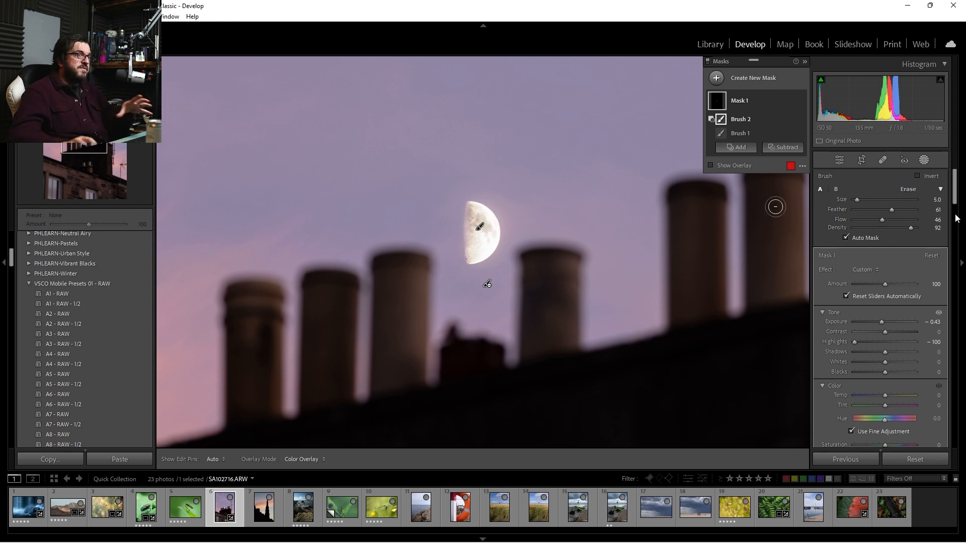
{"action": "left_click", "coordinate": [926, 159]}
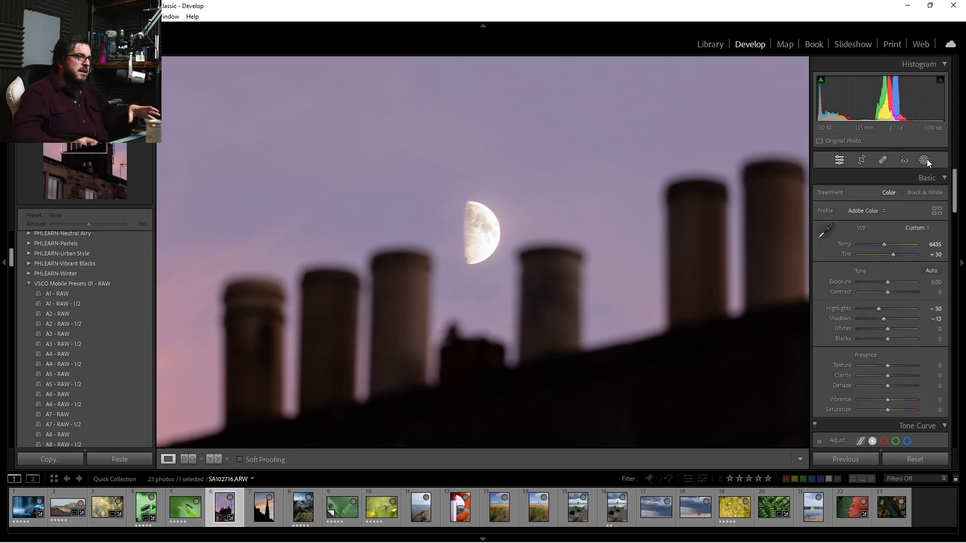
{"action": "left_click", "coordinate": [478, 273]}
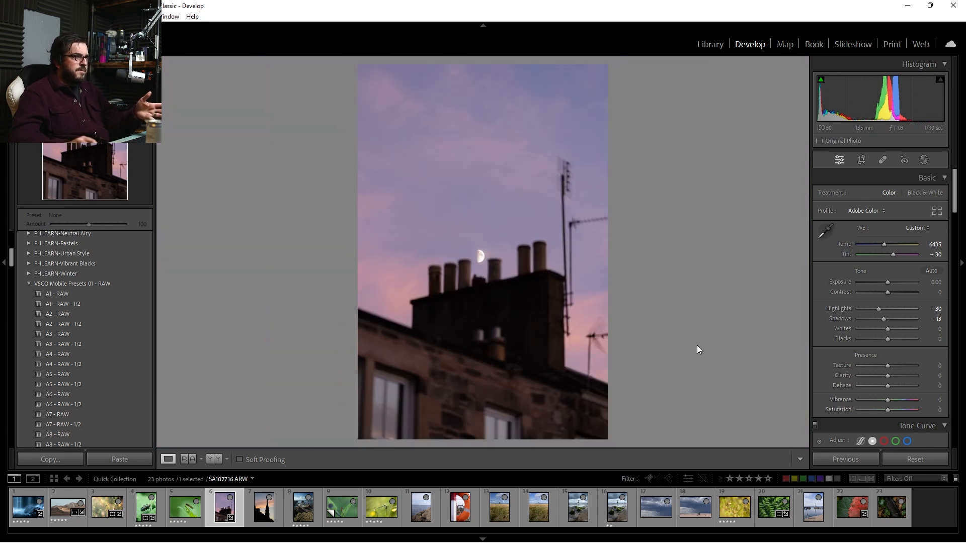
Set the moon photo's whites to +23 and copy its develop settings, excluding masking and crop, onto the church steeple silhouette photo
{"action": "left_click_drag", "start_coordinate": [888, 330], "coordinate": [896, 332]}
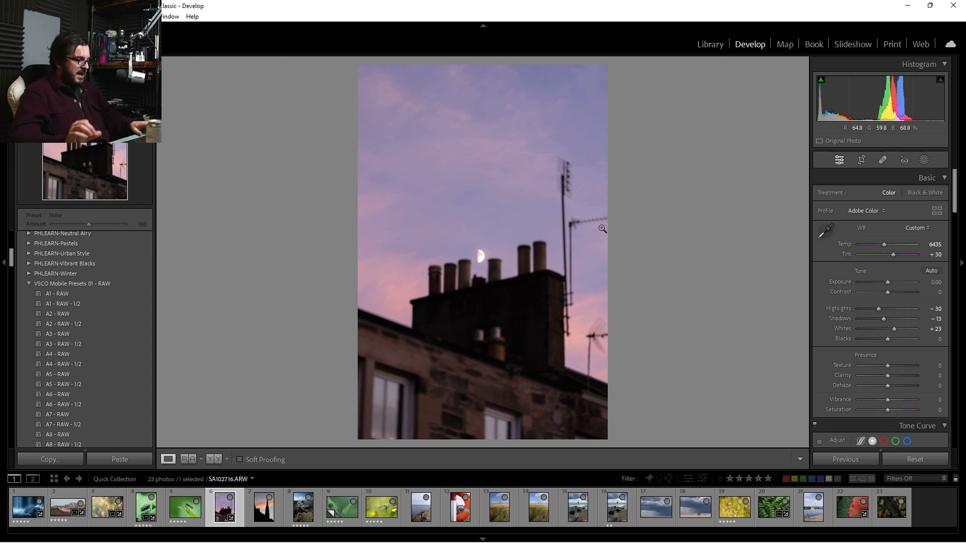
{"action": "key", "text": "ctrl+shift+c"}
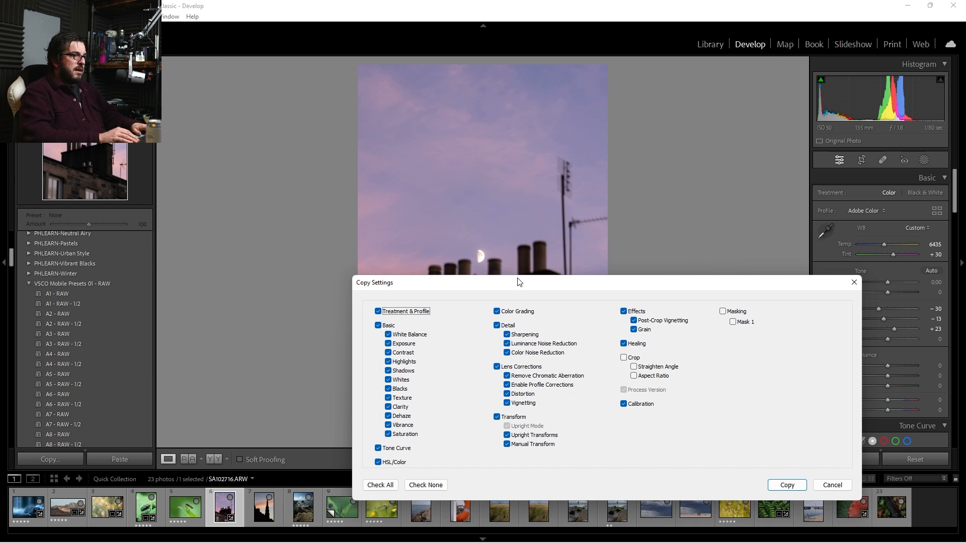
{"action": "key", "text": "Return"}
{"action": "left_click", "coordinate": [264, 508]}
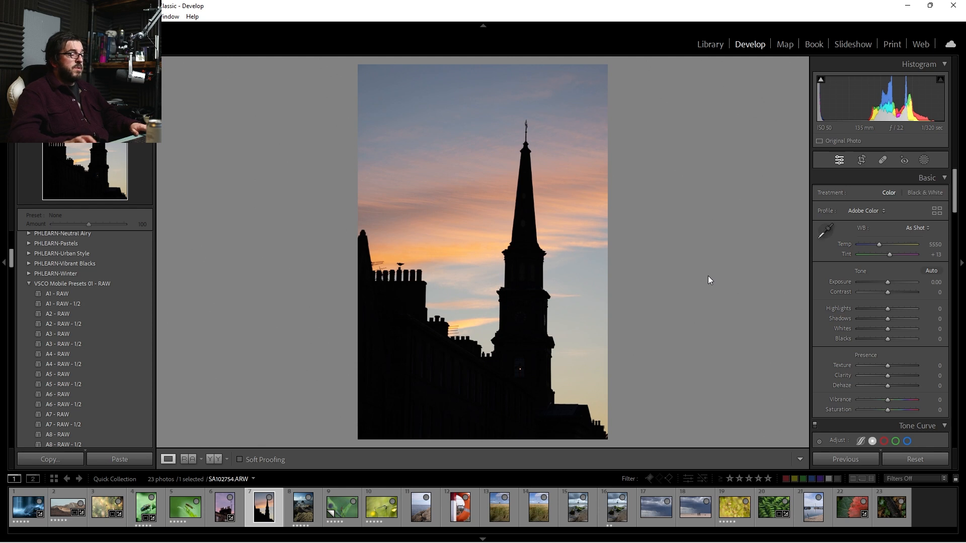
{"action": "key", "text": "Left"}
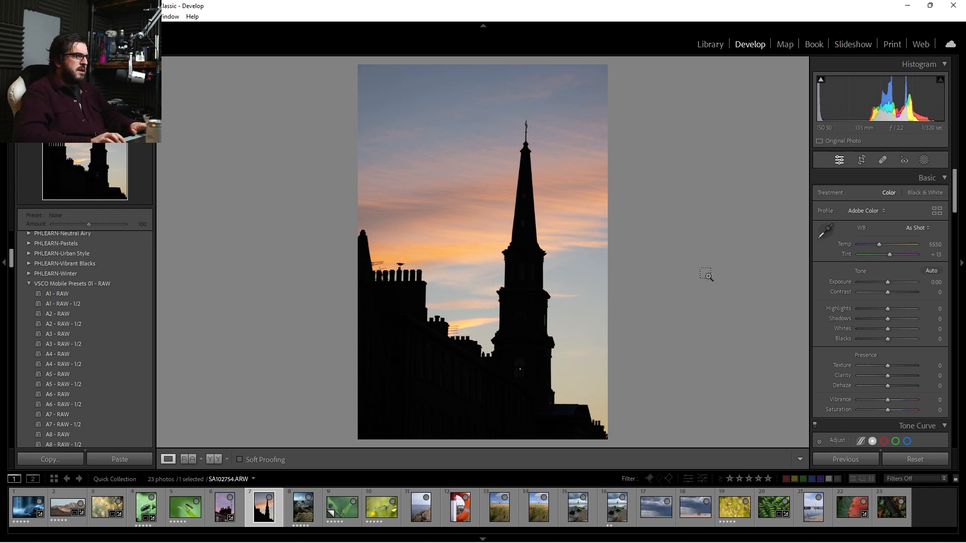
{"action": "key", "text": "ctrl+v"}
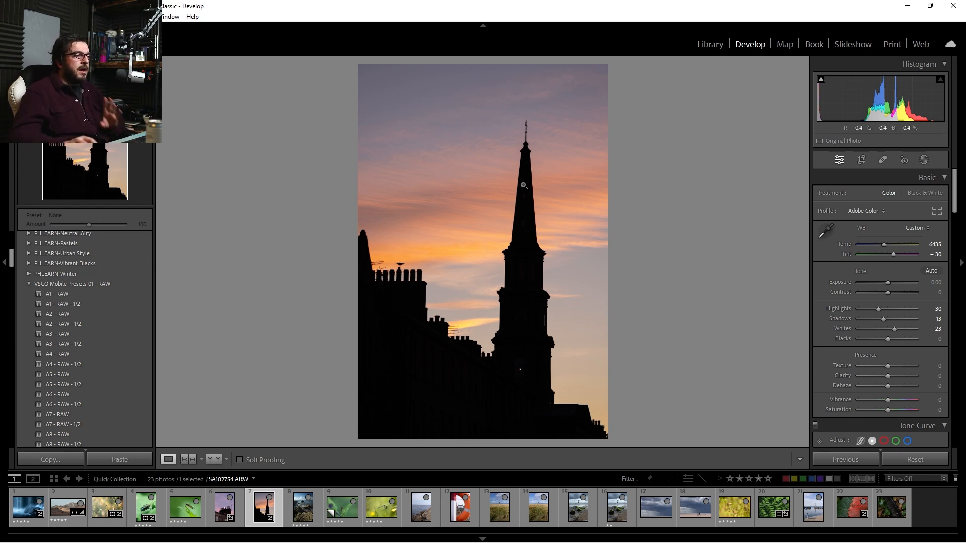
Set the steeple photo's shadows to −84 and contrast to +4
{"action": "left_click_drag", "start_coordinate": [886, 319], "coordinate": [941, 319]}
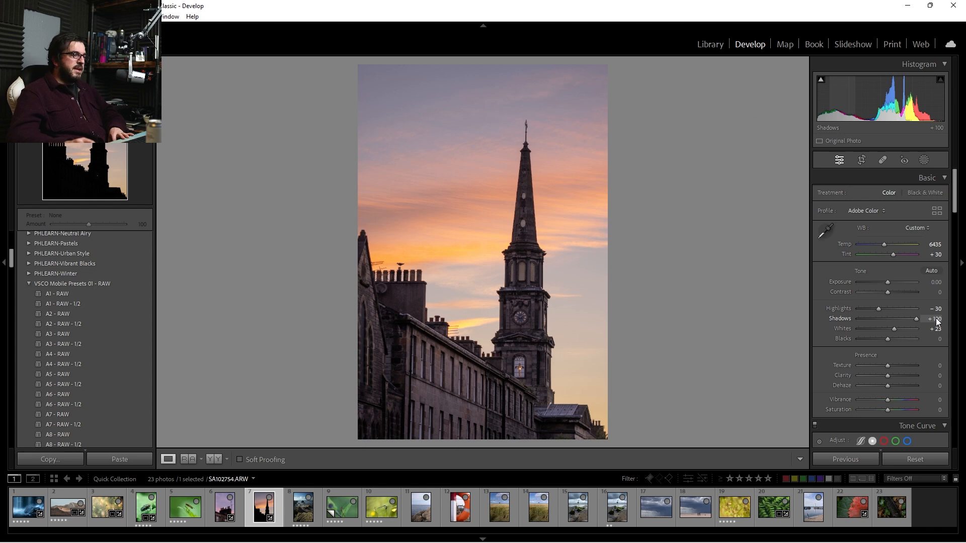
{"action": "left_click_drag", "start_coordinate": [870, 325], "coordinate": [866, 328]}
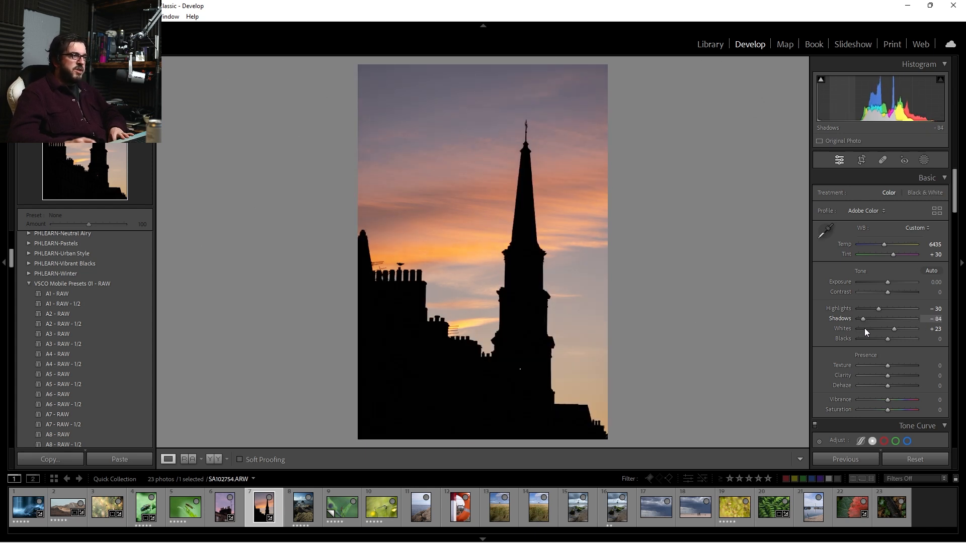
{"action": "left_click", "coordinate": [889, 294]}
{"action": "mouse_move", "coordinate": [889, 293]}
{"action": "left_mouse_down"}
{"action": "mouse_move", "coordinate": [903, 293]}
{"action": "mouse_move", "coordinate": [889, 294]}
{"action": "left_mouse_up"}
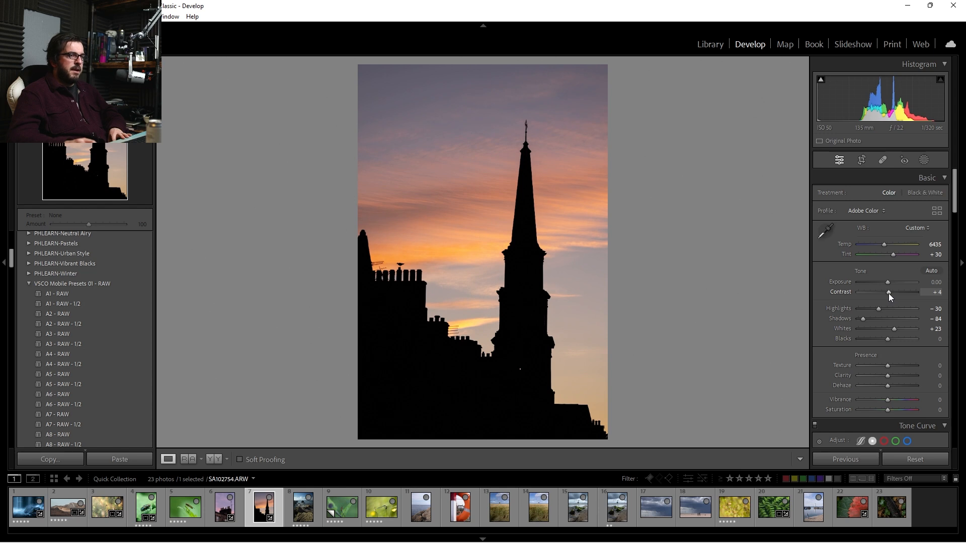
Straighten the steeple photo by rotating the crop to an angle of −1.21 and apply it
{"action": "left_click", "coordinate": [862, 160]}
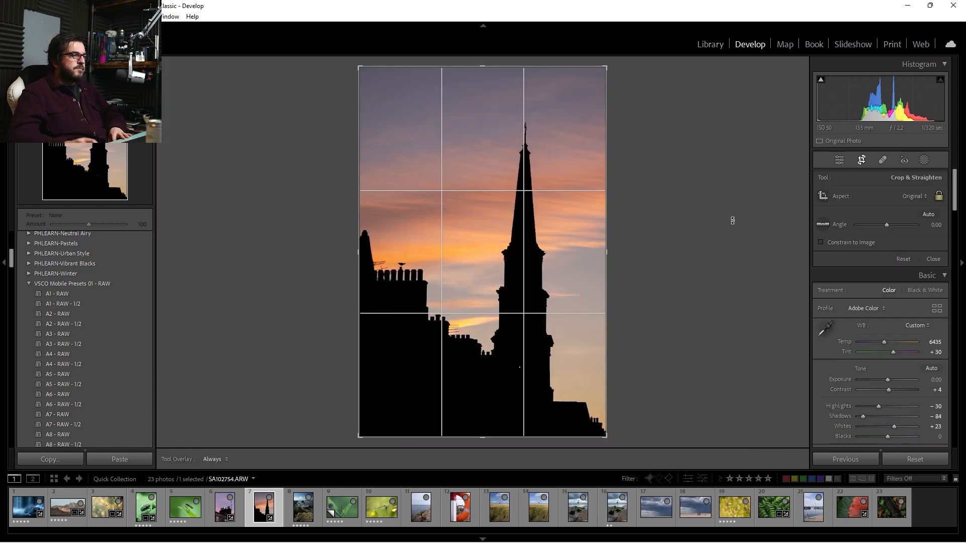
{"action": "key", "text": "o"}
{"action": "left_click_drag", "start_coordinate": [732, 218], "coordinate": [734, 215]}
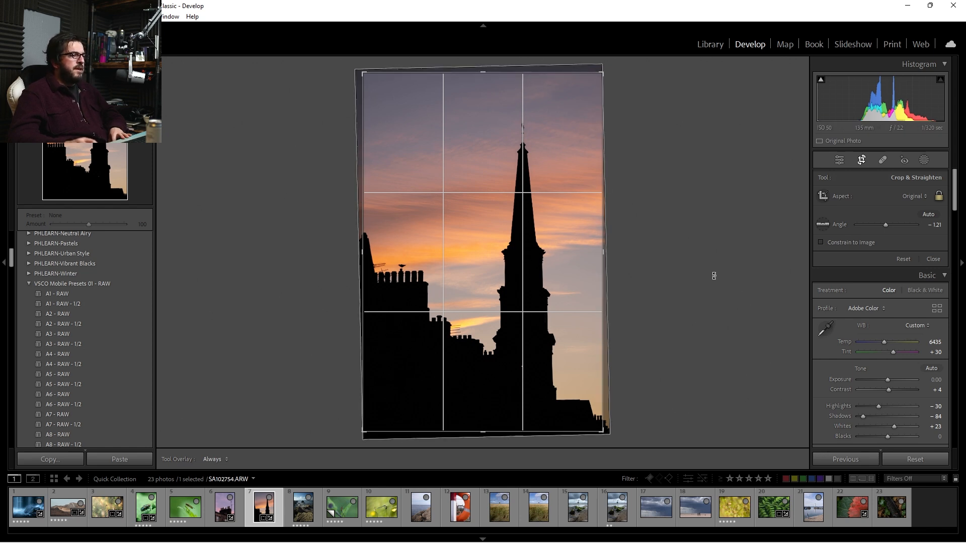
{"action": "key", "text": "Return"}
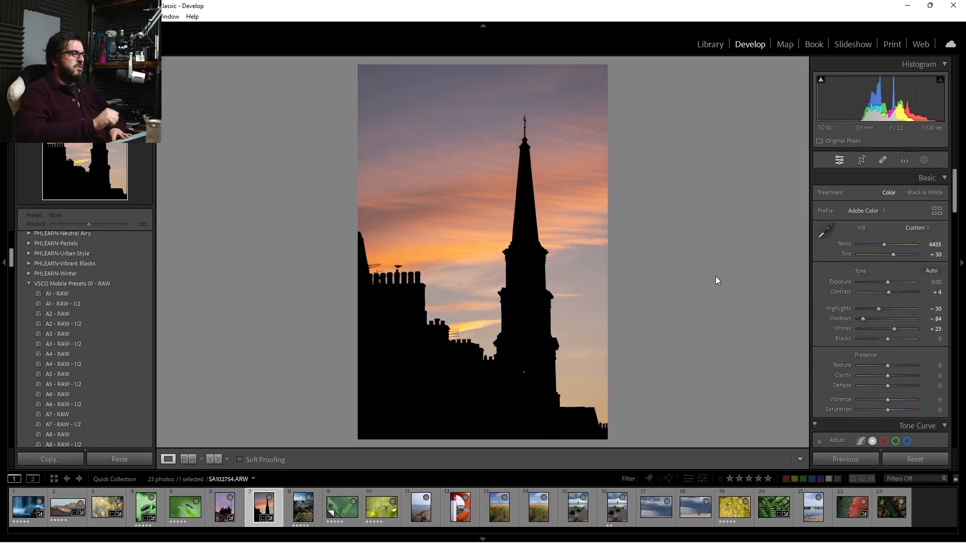
Examine the bird, chimneys and steeple edges at close zoom, including the aperture used, and return to the full photo
{"action": "left_click", "coordinate": [399, 268]}
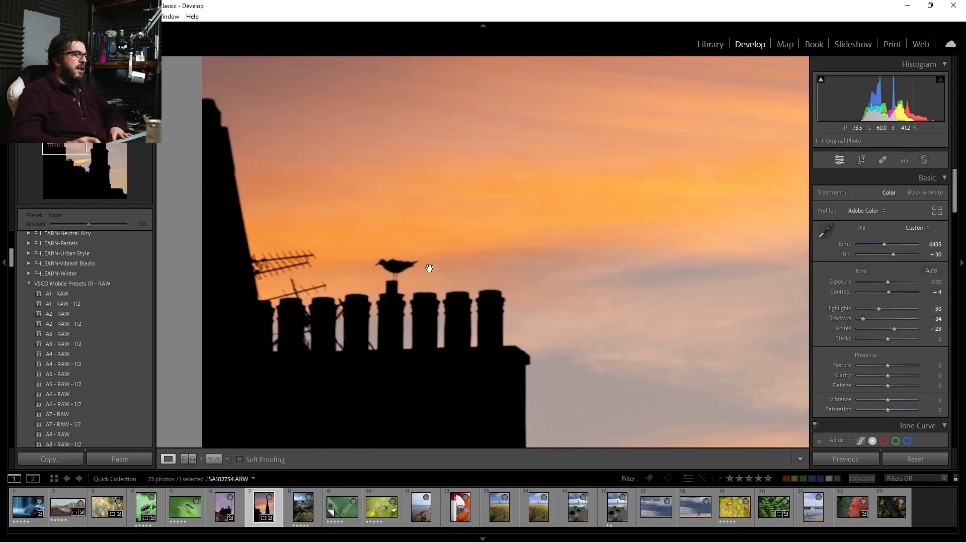
{"action": "left_click_drag", "start_coordinate": [431, 325], "coordinate": [436, 144]}
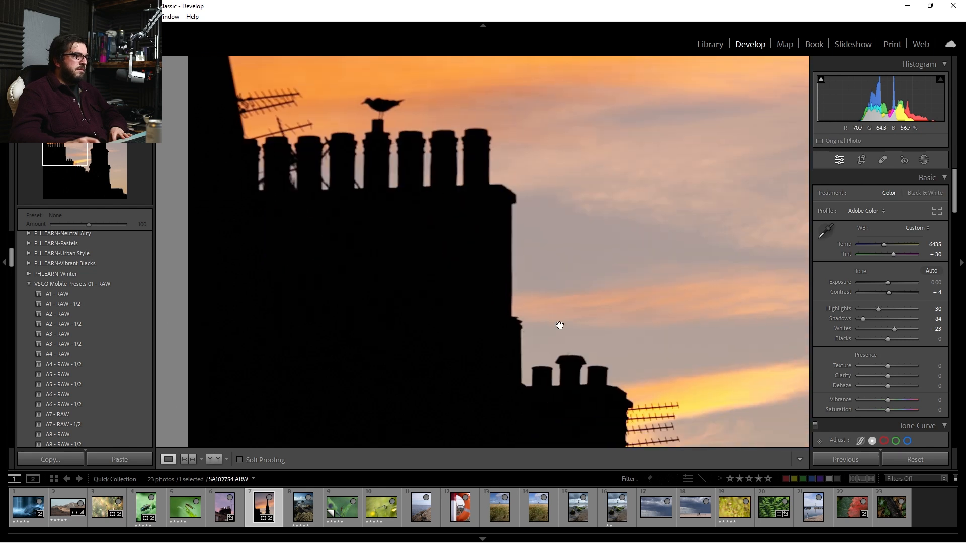
{"action": "left_click_drag", "start_coordinate": [560, 326], "coordinate": [312, 125]}
{"action": "left_click_drag", "start_coordinate": [593, 96], "coordinate": [809, 478]}
{"action": "left_click_drag", "start_coordinate": [675, 200], "coordinate": [317, 369]}
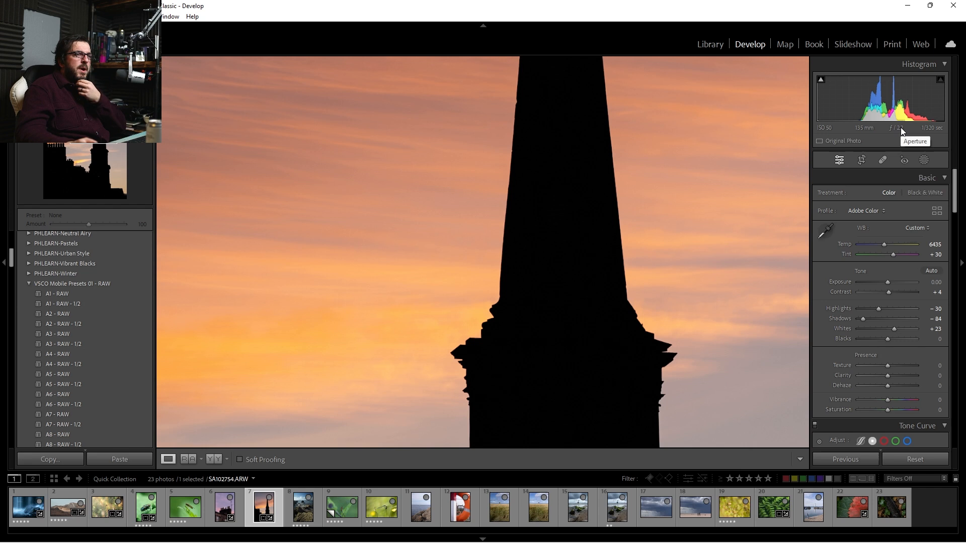
{"action": "left_click", "coordinate": [507, 244]}
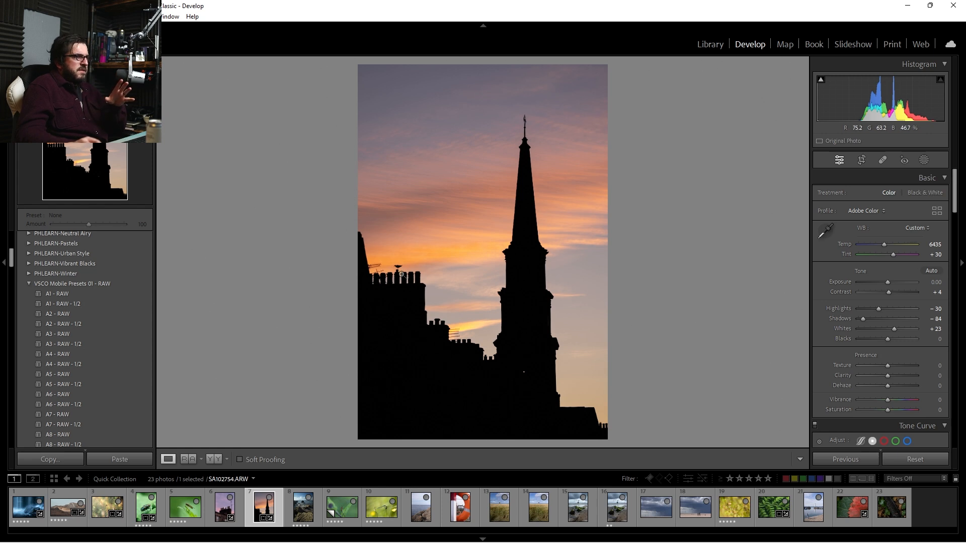
{"action": "left_click", "coordinate": [390, 278]}
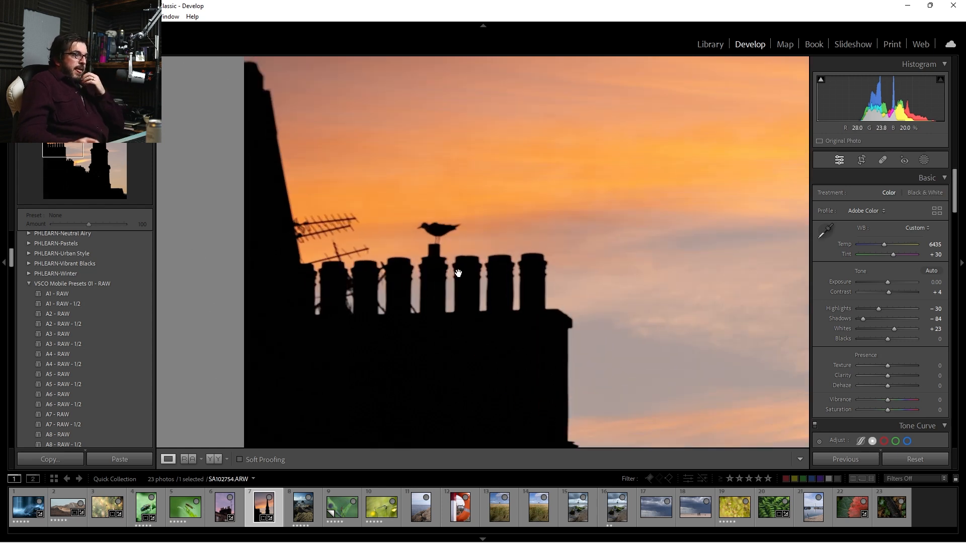
{"action": "left_click", "coordinate": [441, 241]}
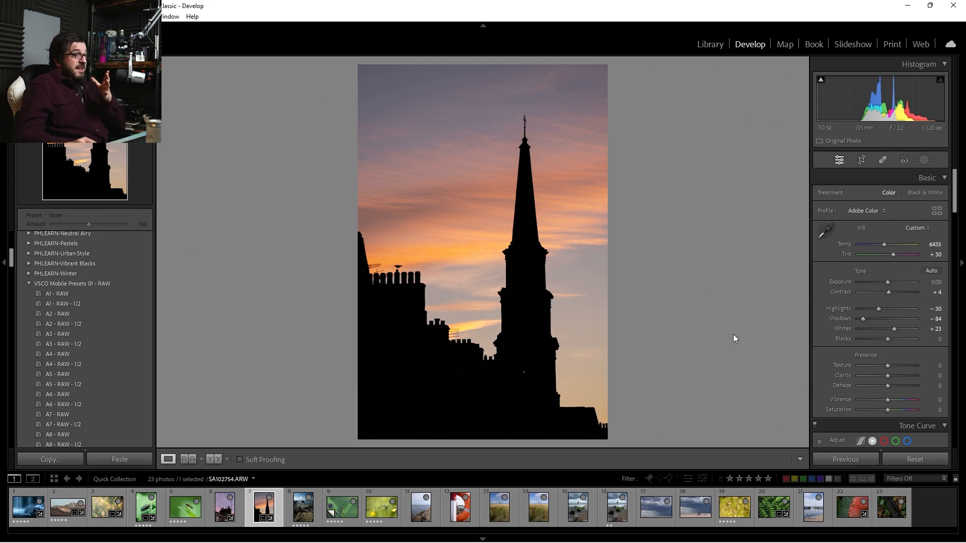
Set the steeple photo's HSL hues to orange −26, yellow −54 and blue −16, and its orange luminance to +2
{"action": "scroll", "coordinate": [874, 341], "scroll_direction": "down", "scroll_amount": 10}
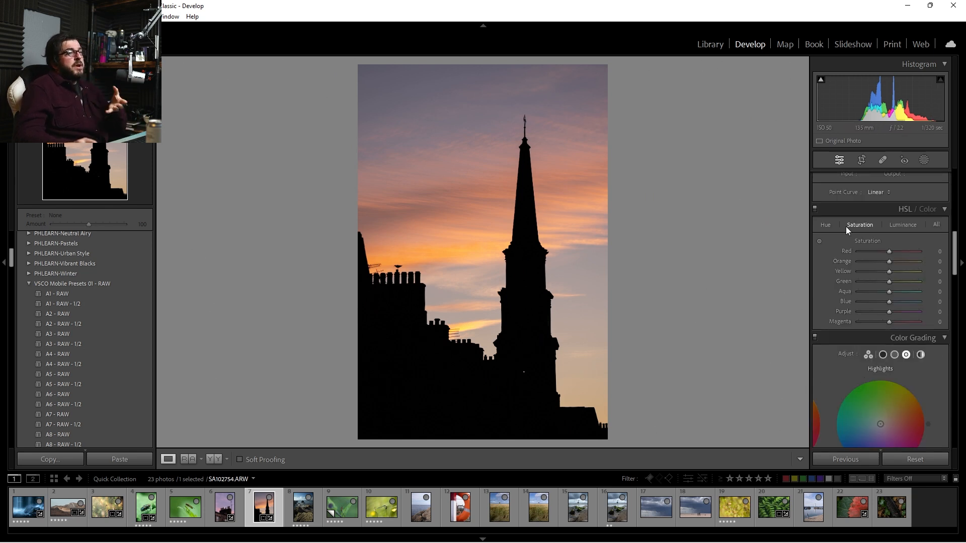
{"action": "left_click", "coordinate": [827, 226]}
{"action": "left_click_drag", "start_coordinate": [889, 312], "coordinate": [913, 316]}
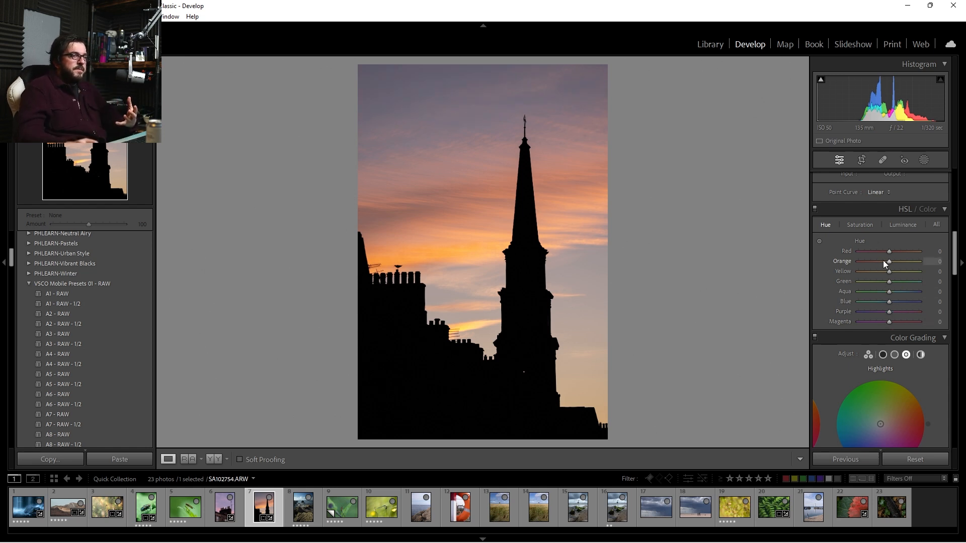
{"action": "mouse_move", "coordinate": [889, 272]}
{"action": "left_mouse_down"}
{"action": "mouse_move", "coordinate": [868, 273]}
{"action": "mouse_move", "coordinate": [883, 264]}
{"action": "left_mouse_up"}
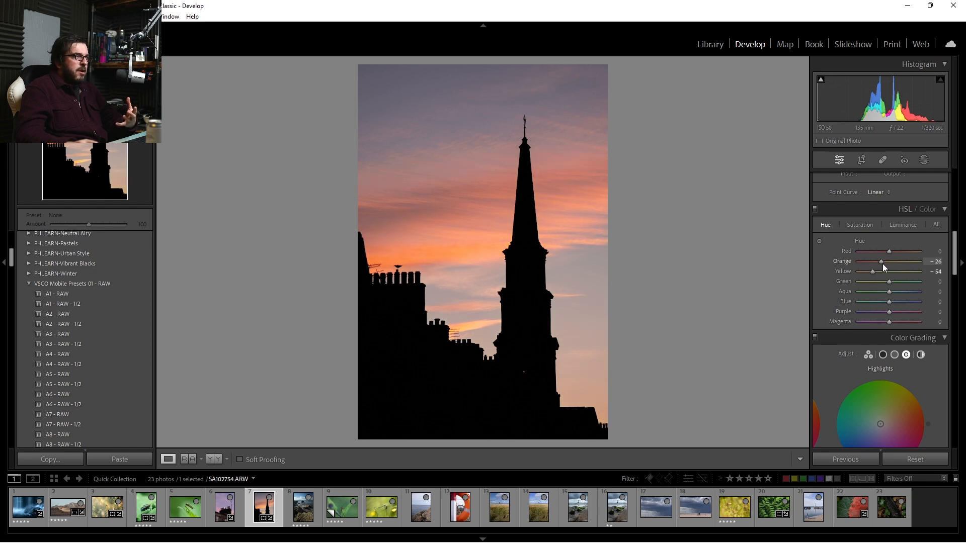
{"action": "mouse_move", "coordinate": [889, 302]}
{"action": "left_mouse_down"}
{"action": "mouse_move", "coordinate": [871, 304]}
{"action": "mouse_move", "coordinate": [898, 304]}
{"action": "mouse_move", "coordinate": [853, 304]}
{"action": "mouse_move", "coordinate": [912, 304]}
{"action": "mouse_move", "coordinate": [876, 307]}
{"action": "mouse_move", "coordinate": [884, 306]}
{"action": "left_mouse_up"}
{"action": "left_click", "coordinate": [815, 209]}
{"action": "left_click", "coordinate": [816, 209]}
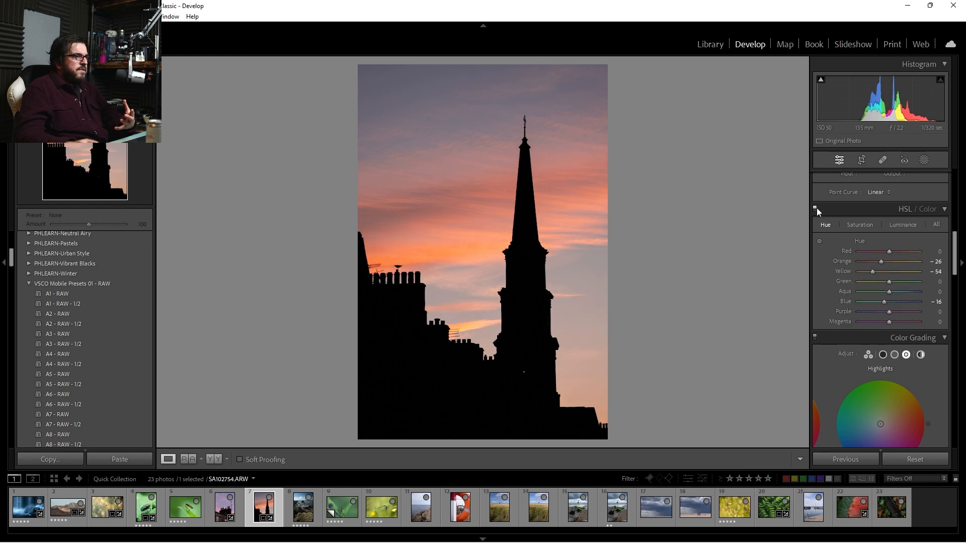
{"action": "left_click", "coordinate": [890, 227]}
{"action": "mouse_move", "coordinate": [890, 263]}
{"action": "left_mouse_down"}
{"action": "mouse_move", "coordinate": [910, 261]}
{"action": "mouse_move", "coordinate": [891, 261]}
{"action": "left_mouse_up"}
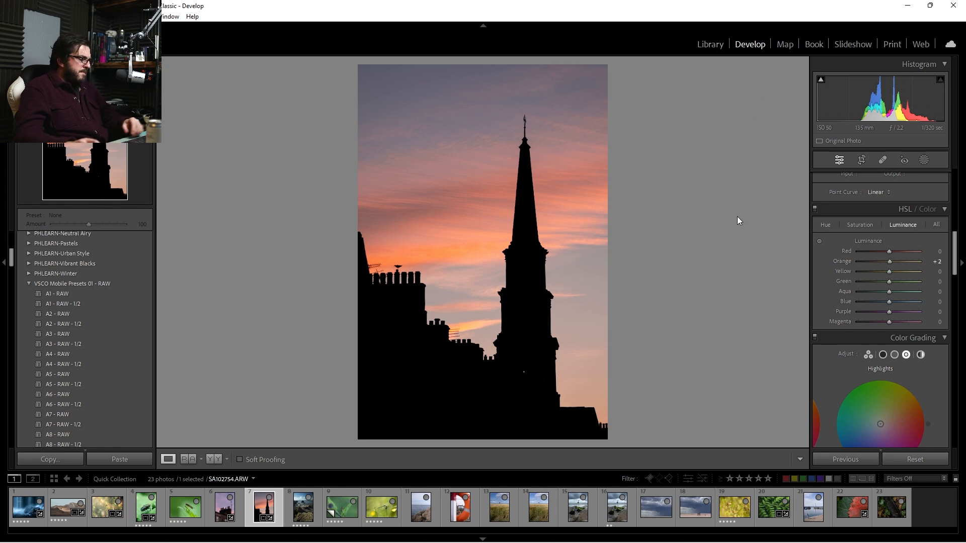
Compare the steeple photo's before and after versions repeatedly, ending on the edited version with the basic adjustments in view
{"action": "key", "text": "backslash"}
{"action": "key", "text": "backslash"}
{"action": "key", "text": "backslash"}
{"action": "key", "text": "backslash"}
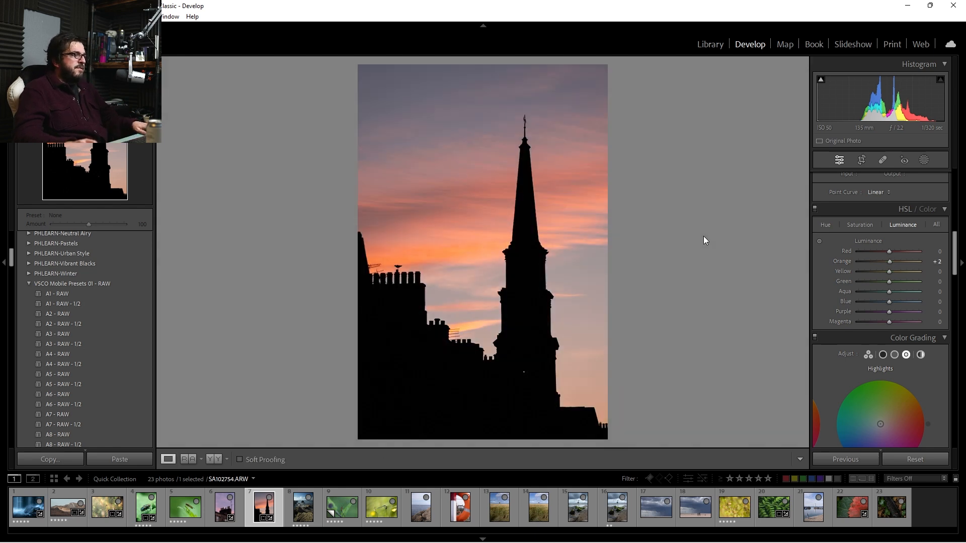
{"action": "key", "text": "backslash"}
{"action": "key", "text": "backslash"}
{"action": "key", "text": "backslash"}
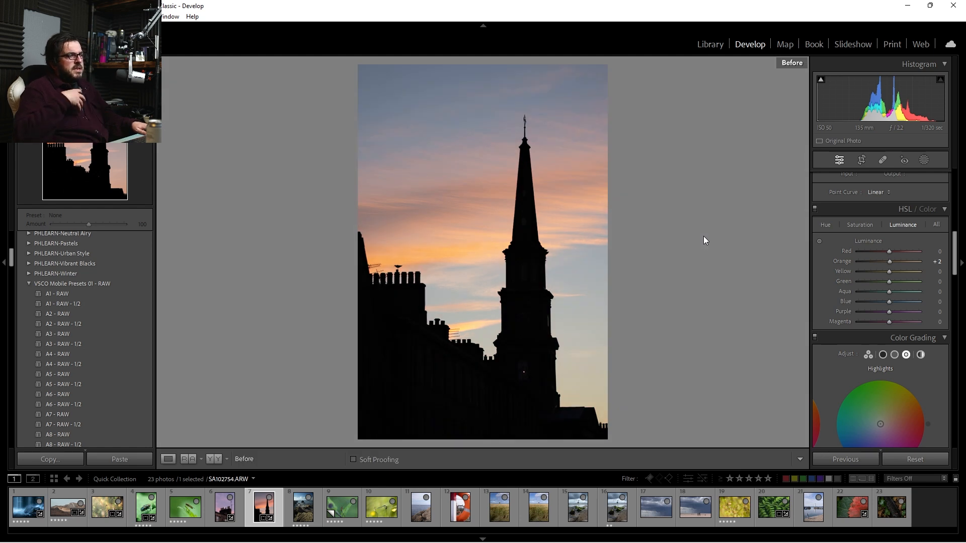
{"action": "key", "text": "backslash"}
{"action": "key", "text": "backslash"}
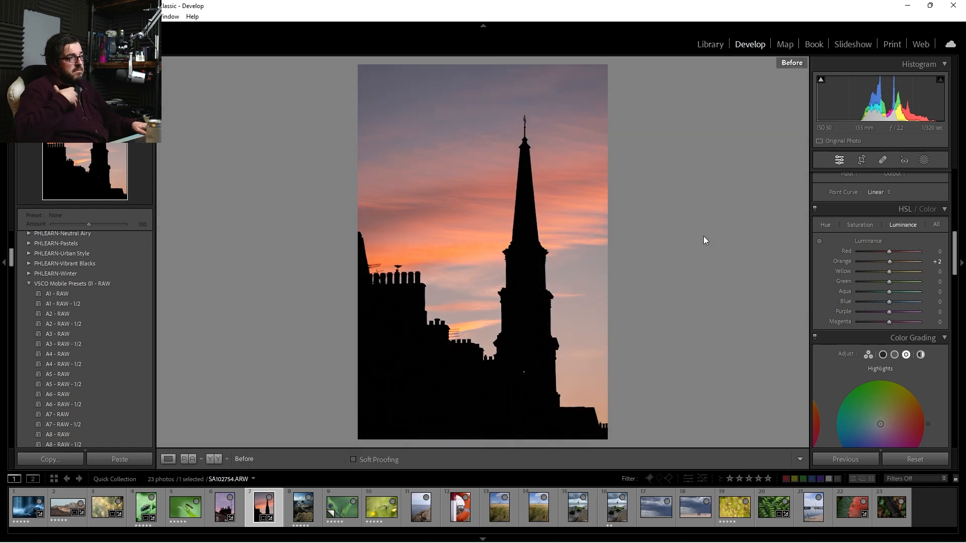
{"action": "key", "text": "backslash"}
{"action": "key", "text": "backslash"}
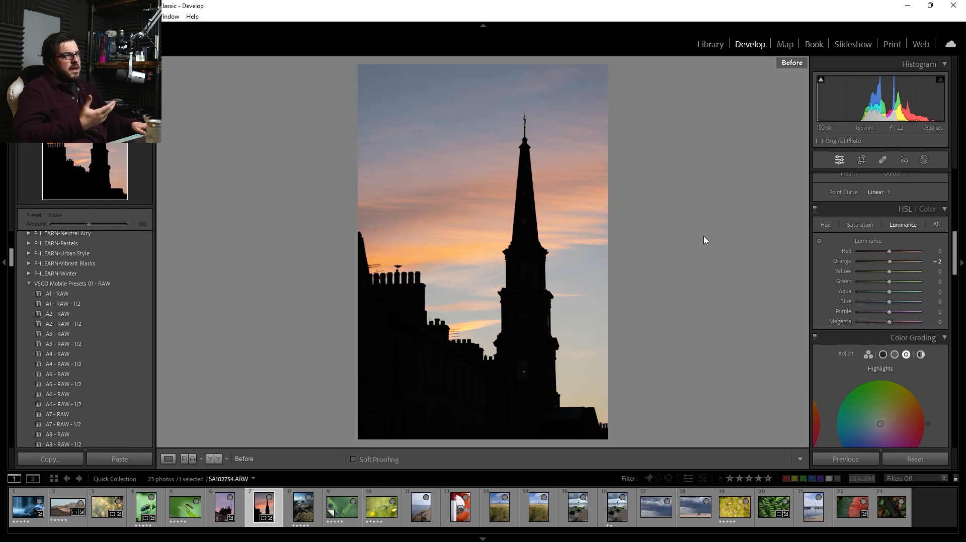
{"action": "key", "text": "backslash"}
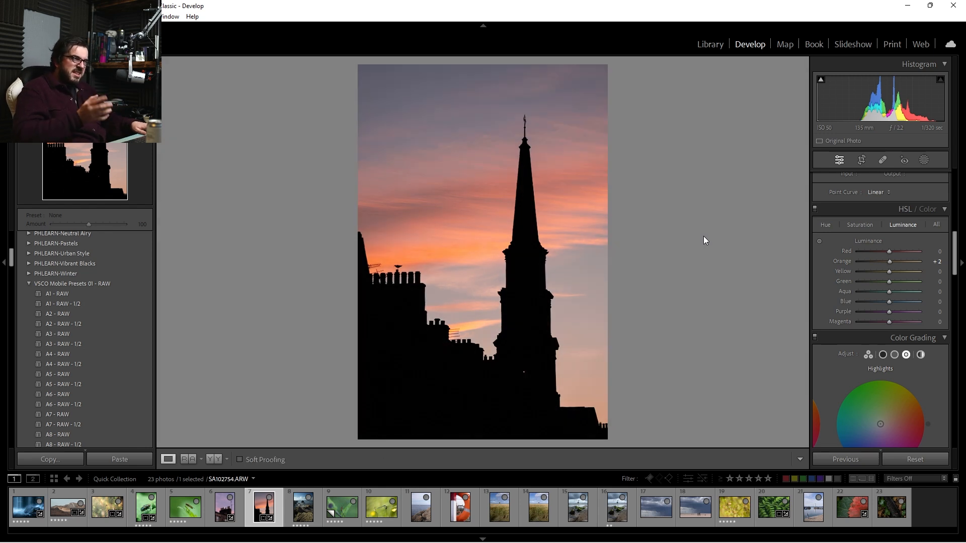
{"action": "key", "text": "backslash"}
{"action": "key", "text": "backslash"}
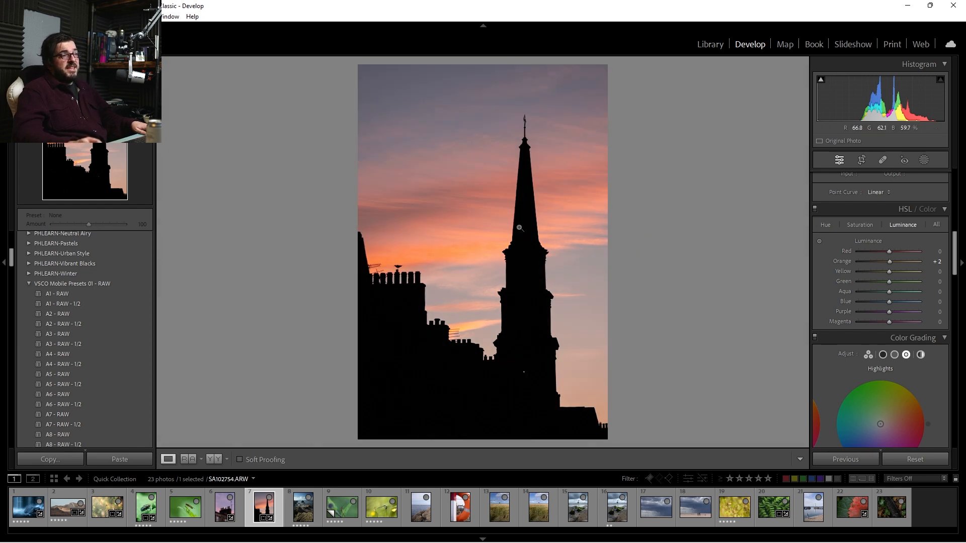
{"action": "key", "text": "backslash"}
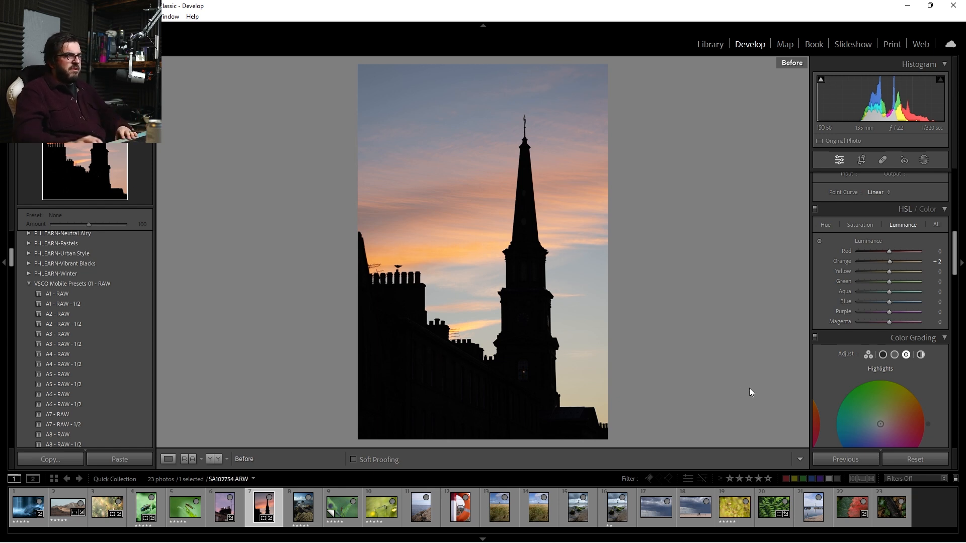
{"action": "scroll", "coordinate": [865, 359], "scroll_direction": "up", "scroll_amount": 8}
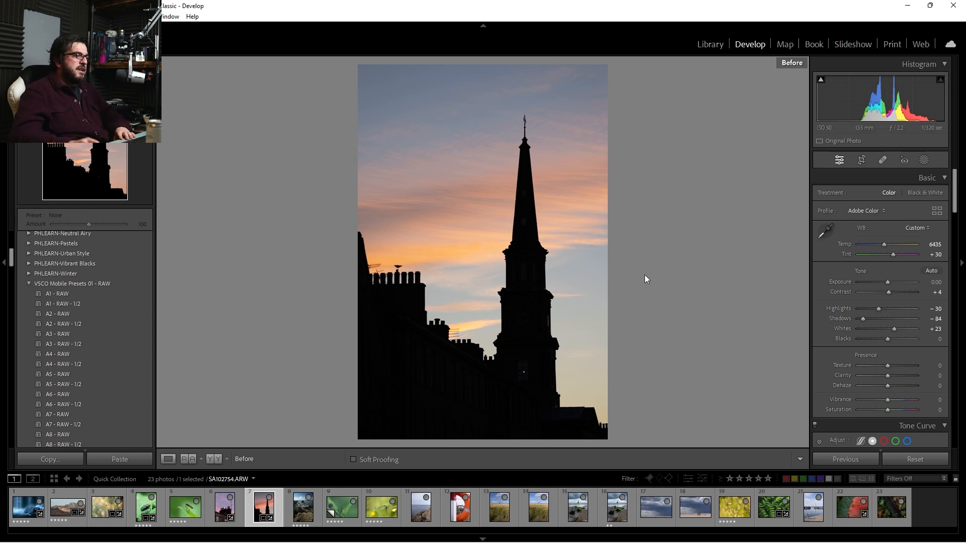
{"action": "key", "text": "backslash"}
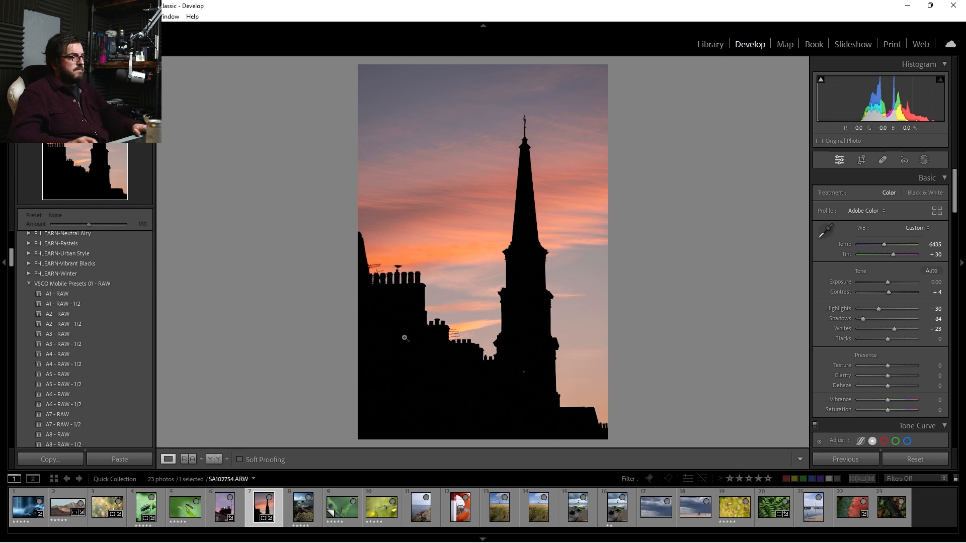
Reopen the moon-over-chimneys photo, switch to the Library grid and look through the Quick Collection
{"action": "left_click", "coordinate": [227, 511]}
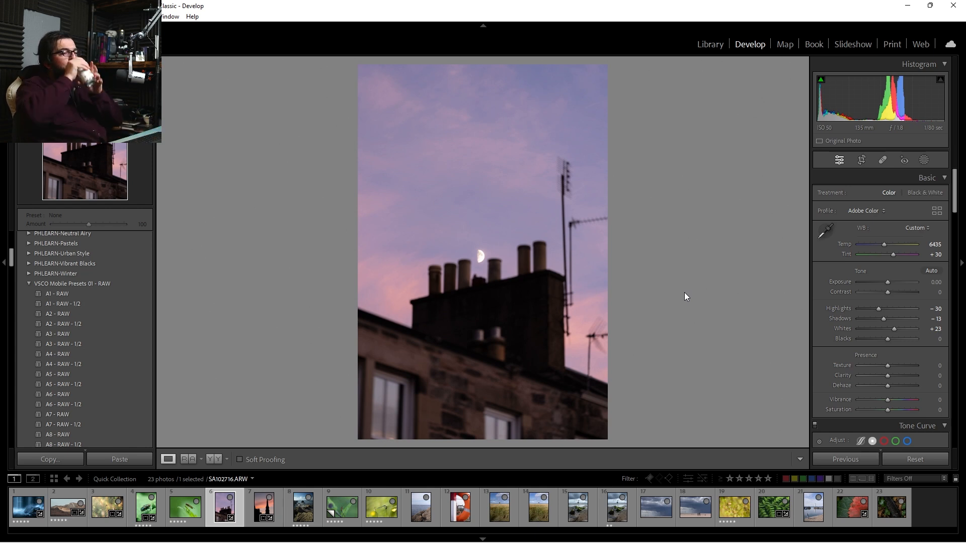
{"action": "left_click", "coordinate": [710, 44]}
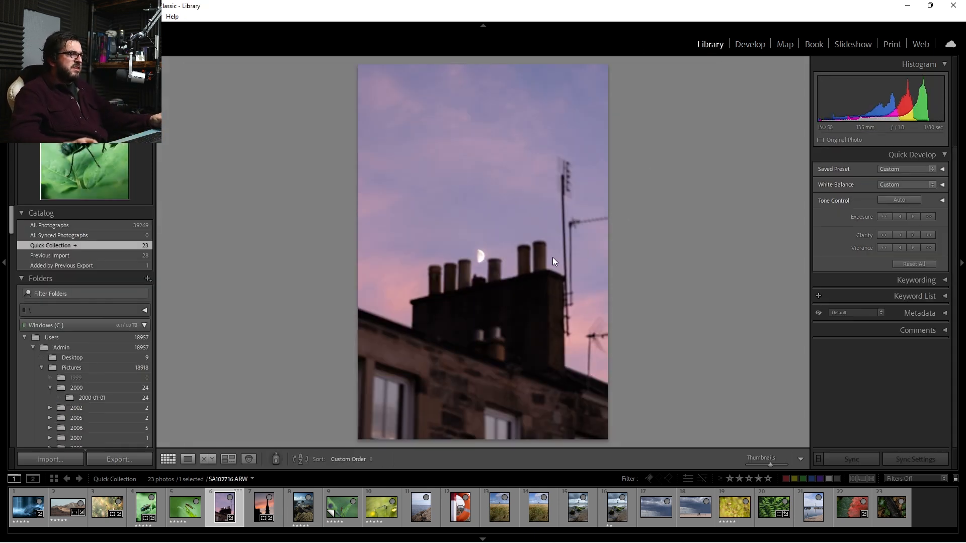
{"action": "double_click", "coordinate": [552, 258]}
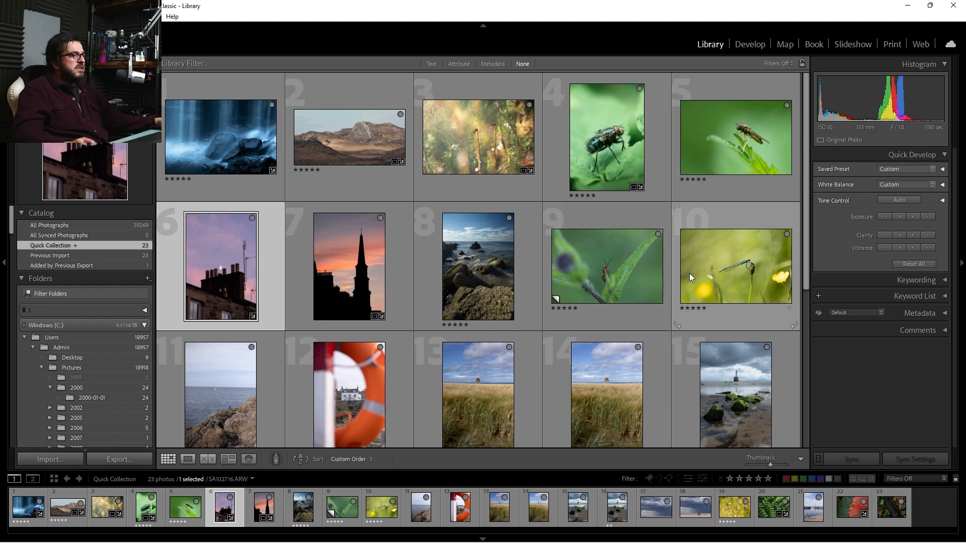
{"action": "scroll", "coordinate": [180, 302], "scroll_direction": "down", "scroll_amount": 2}
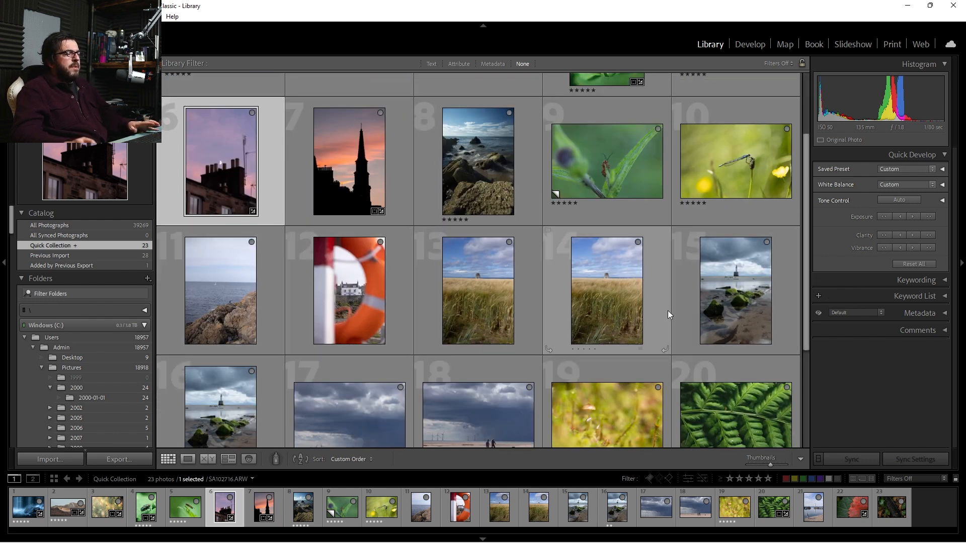
Open the two lighthouse beach photos, 5G6A7372.CR3 and 5G6A7373.CR3, together as layers in one Photoshop document
{"action": "left_click", "coordinate": [729, 301]}
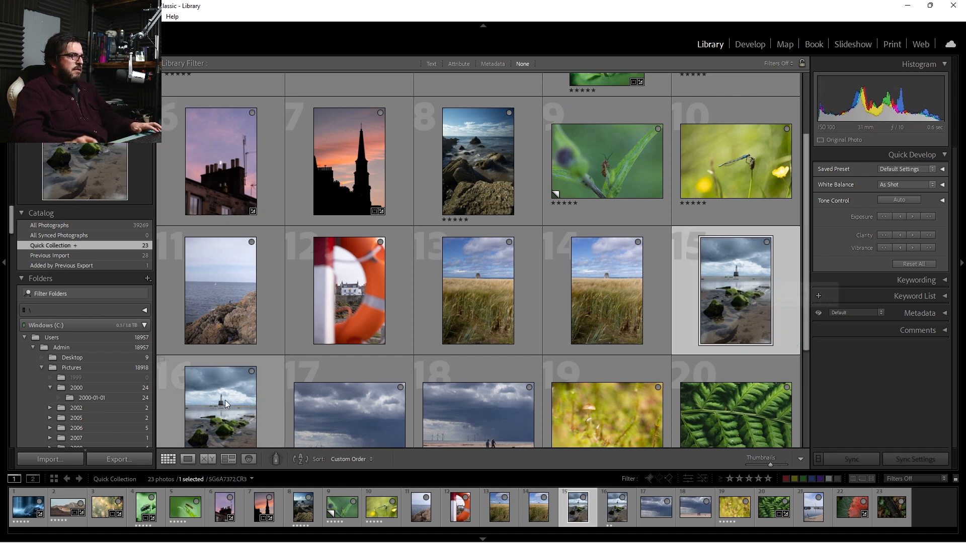
{"action": "left_click", "coordinate": [225, 400], "text": "ctrl"}
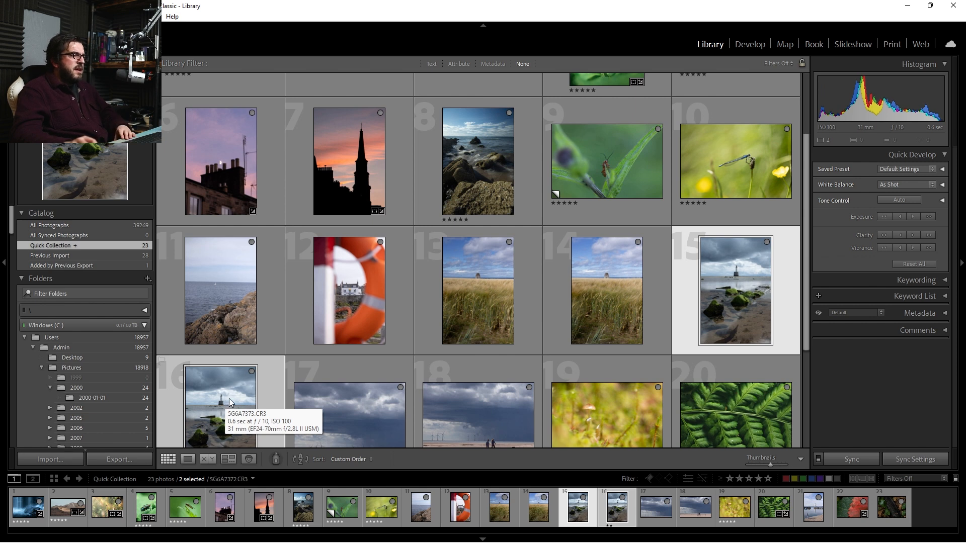
{"action": "right_click", "coordinate": [741, 303]}
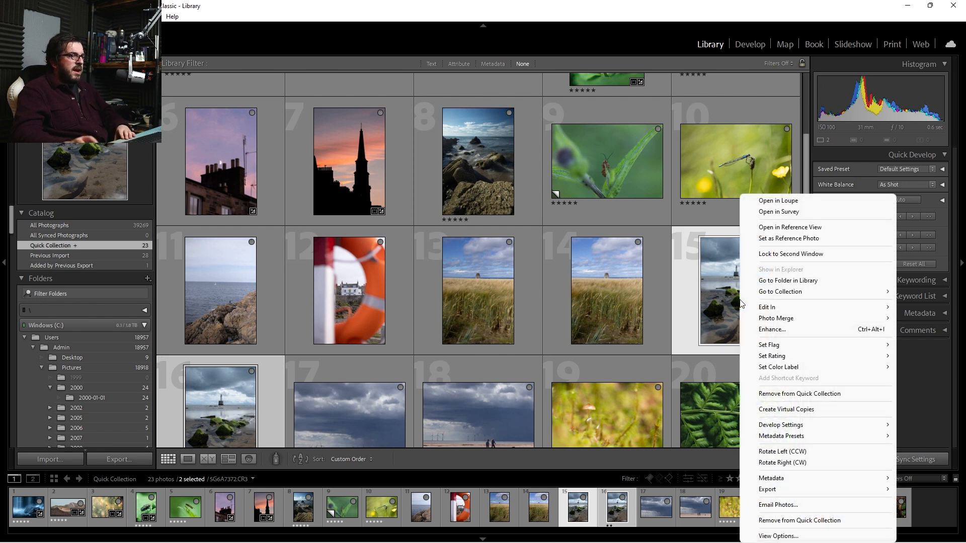
{"action": "mouse_move", "coordinate": [775, 308]}
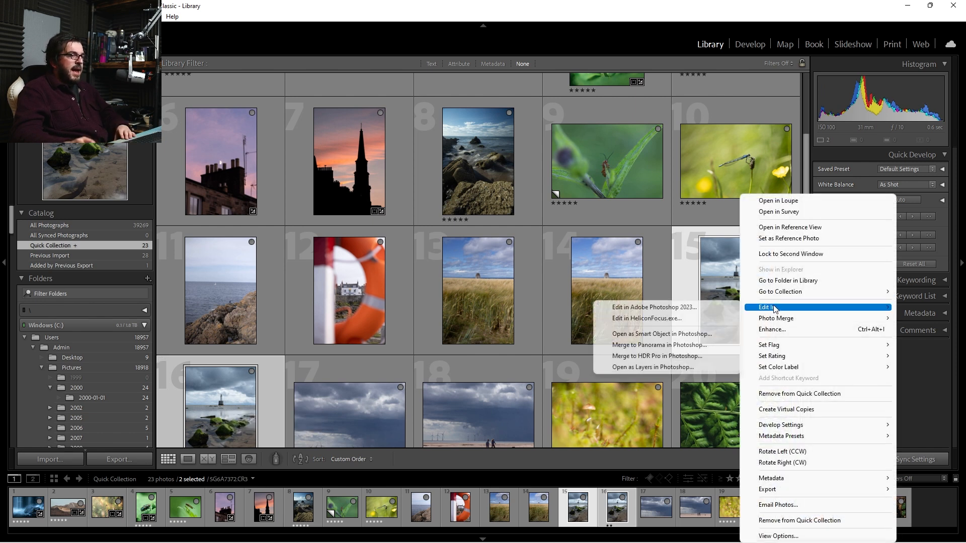
{"action": "left_click", "coordinate": [693, 368]}
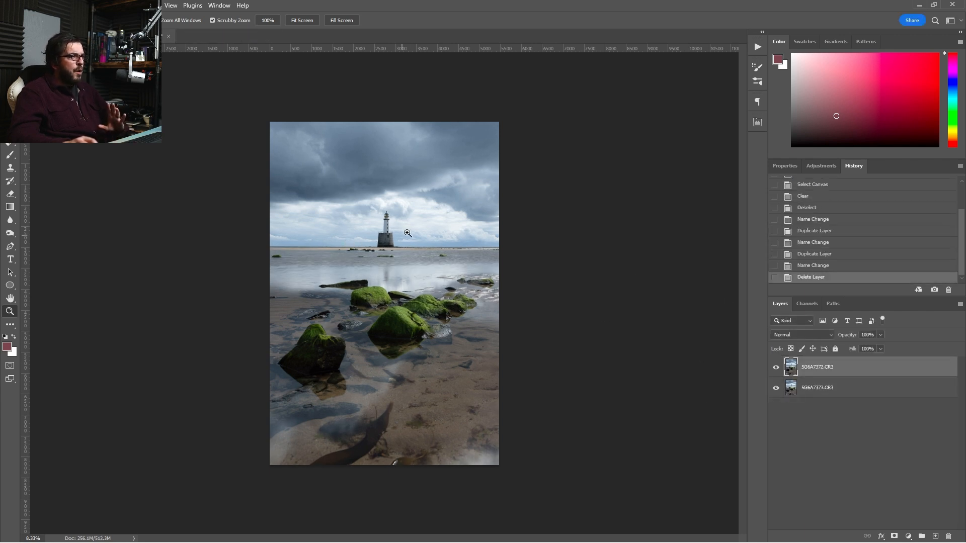
Check the lighthouse and mossy rocks up close and rename the 5G6A7372.CR3 layer as rocks
{"action": "left_click", "coordinate": [386, 224]}
{"action": "left_click", "coordinate": [387, 224]}
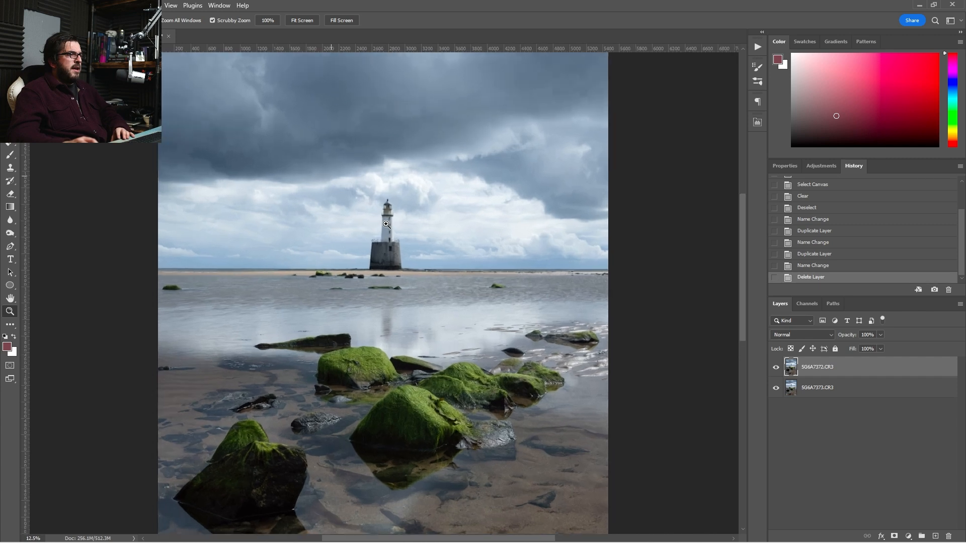
{"action": "left_click", "coordinate": [377, 226]}
{"action": "left_click", "coordinate": [422, 265]}
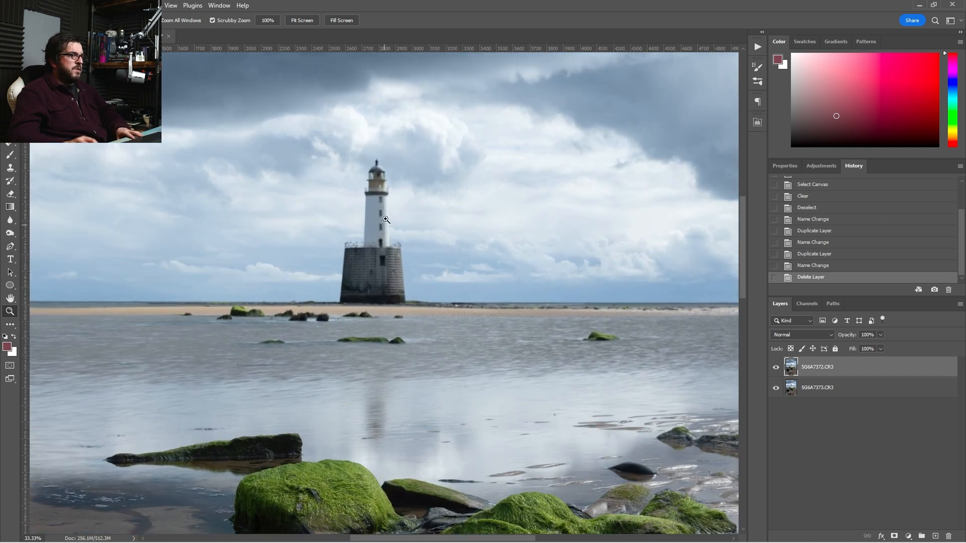
{"action": "left_click", "coordinate": [369, 219]}
{"action": "scroll", "coordinate": [456, 453], "scroll_direction": "down", "scroll_amount": 5}
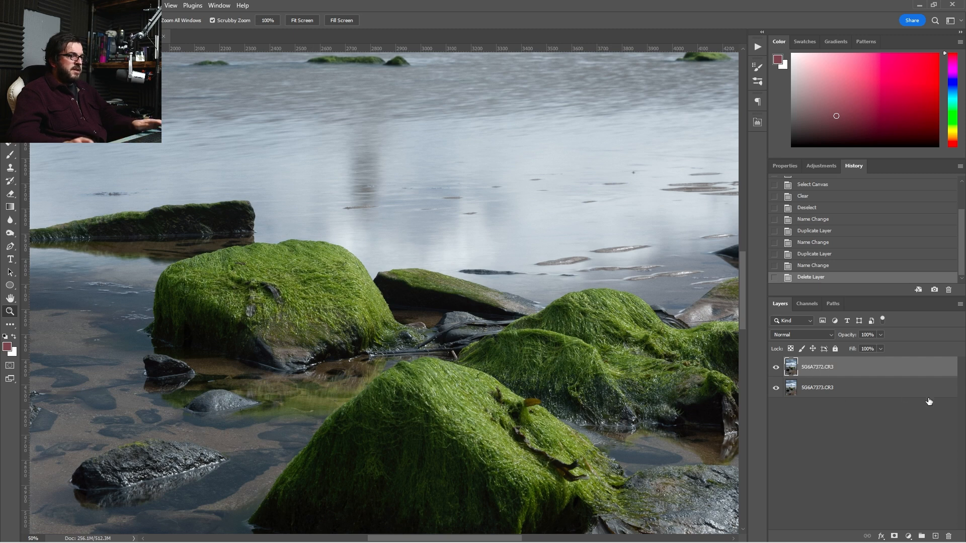
{"action": "double_click", "coordinate": [825, 369]}
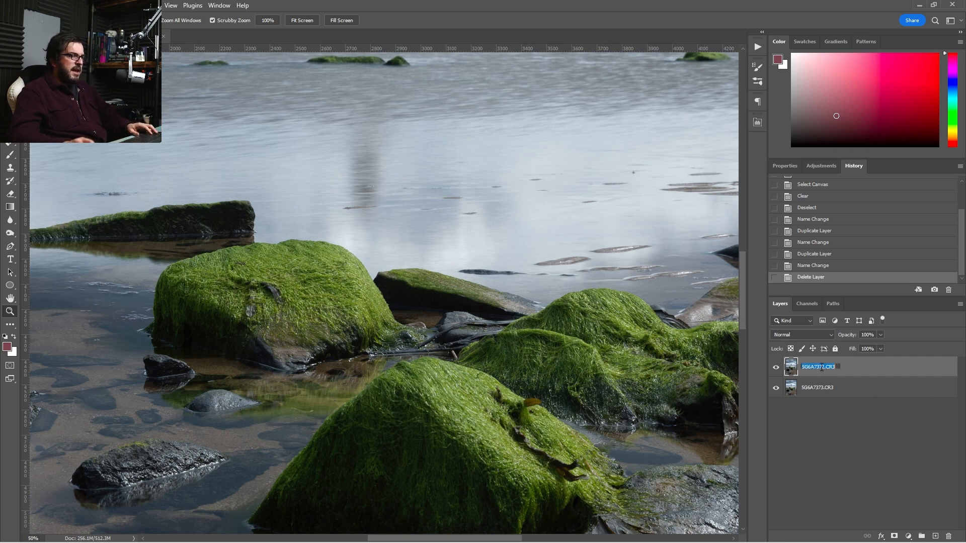
{"action": "type", "text": "rocks"}
{"action": "key", "text": "Return"}
Rename the 5G6A7373.CR3 layer as lighthouse
{"action": "double_click", "coordinate": [820, 387]}
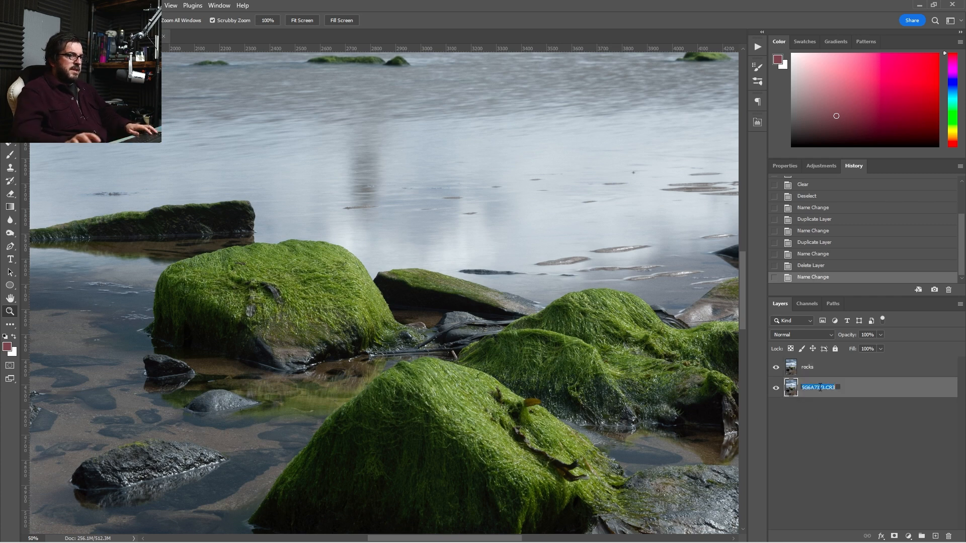
{"action": "type", "text": "lighth"}
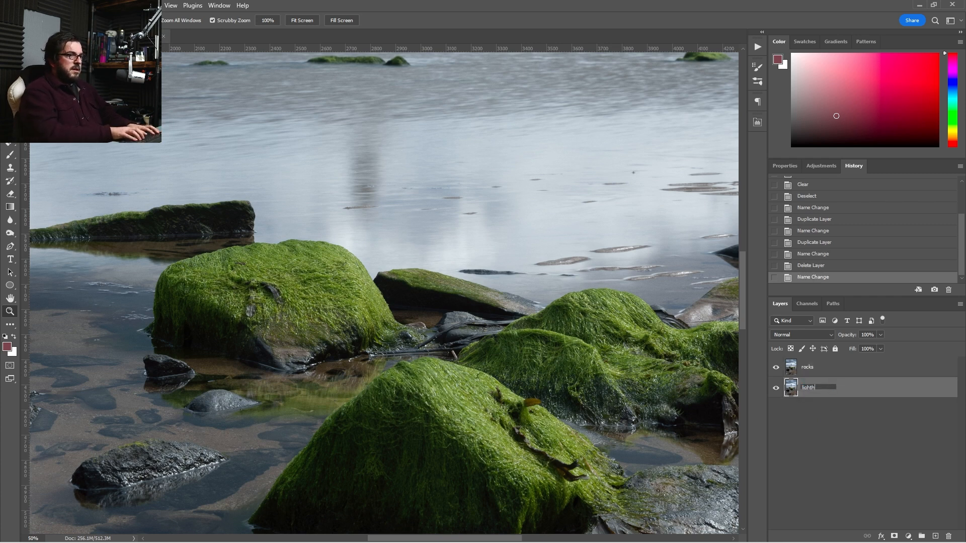
{"action": "type", "text": "ouse"}
{"action": "key", "text": "Return"}
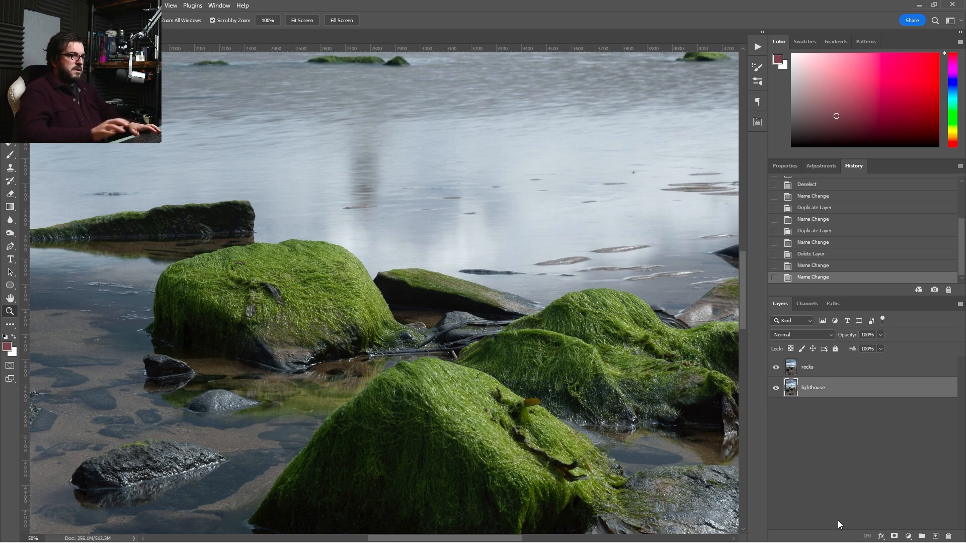
Compare the two layers' sharpness on the mossy rocks and the lighthouse by repeatedly hiding and showing the rocks layer, ending with the whole image in view
{"action": "left_click", "coordinate": [776, 367]}
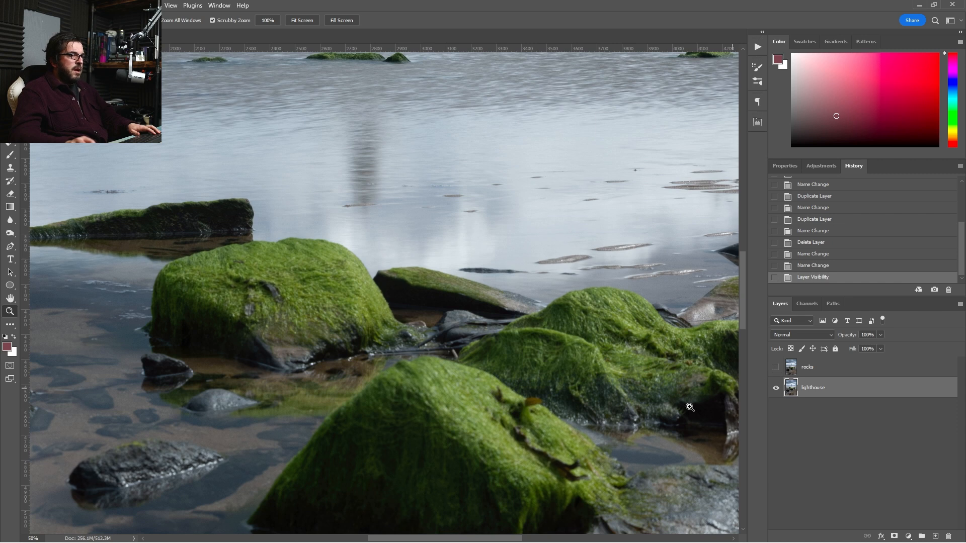
{"action": "left_click_drag", "start_coordinate": [322, 112], "coordinate": [389, 499]}
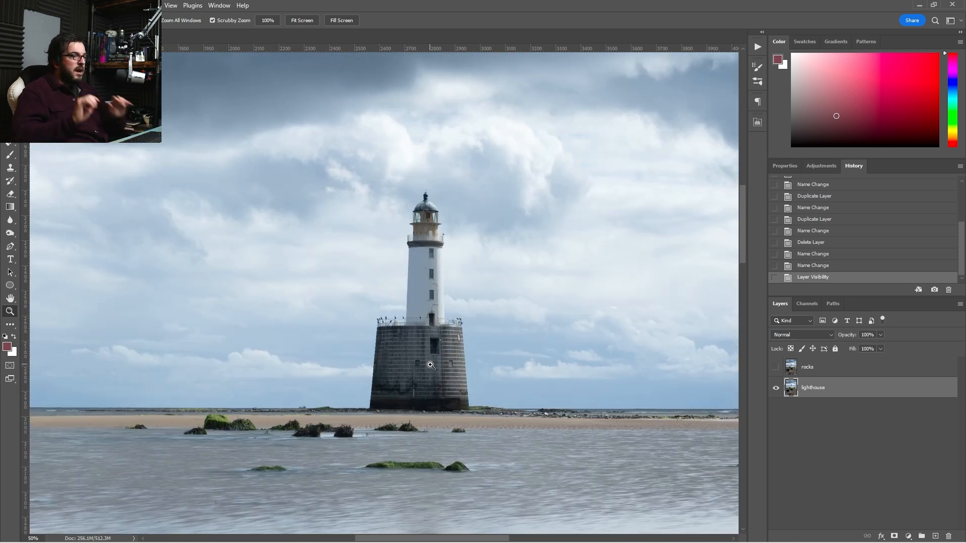
{"action": "left_click", "coordinate": [776, 368]}
{"action": "left_click", "coordinate": [776, 368]}
{"action": "left_click", "coordinate": [776, 368]}
{"action": "left_click", "coordinate": [776, 368]}
{"action": "left_click", "coordinate": [776, 368]}
{"action": "left_click", "coordinate": [776, 368]}
{"action": "left_click", "coordinate": [776, 368]}
{"action": "left_click", "coordinate": [491, 338]}
{"action": "right_click", "coordinate": [447, 342]}
{"action": "left_click", "coordinate": [464, 349]}
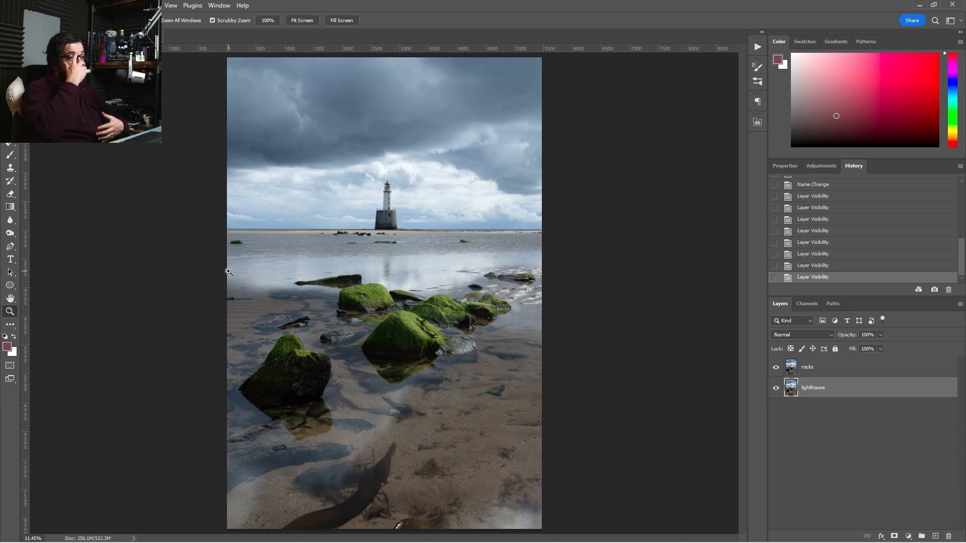
Auto-align the rocks and lighthouse layers using the Auto projection
{"action": "left_click", "coordinate": [807, 366]}
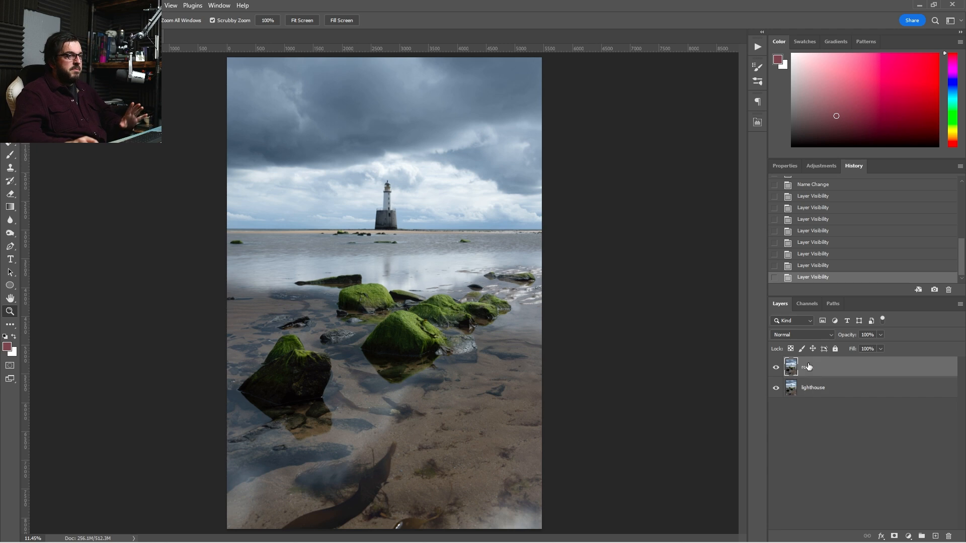
{"action": "left_click", "coordinate": [792, 395], "text": "shift"}
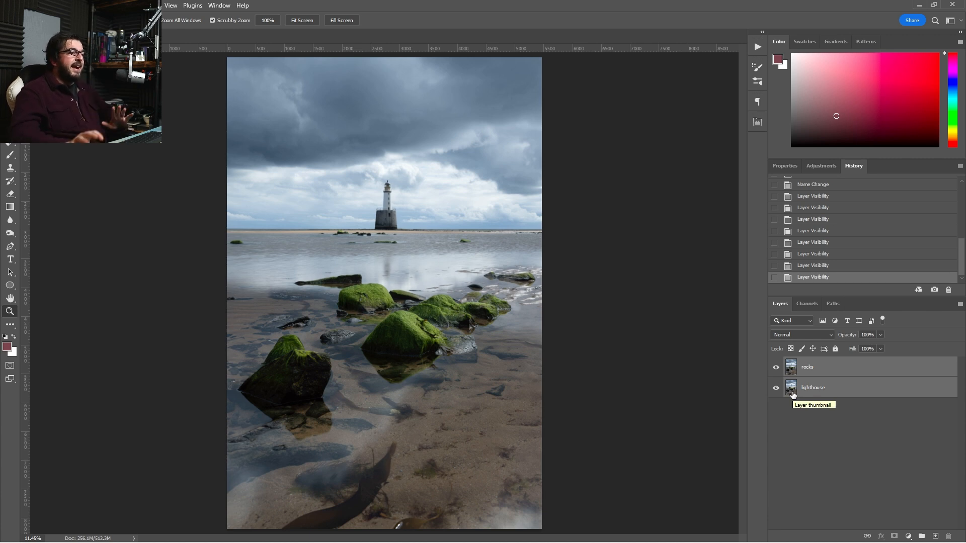
{"action": "left_click", "coordinate": [27, 6]}
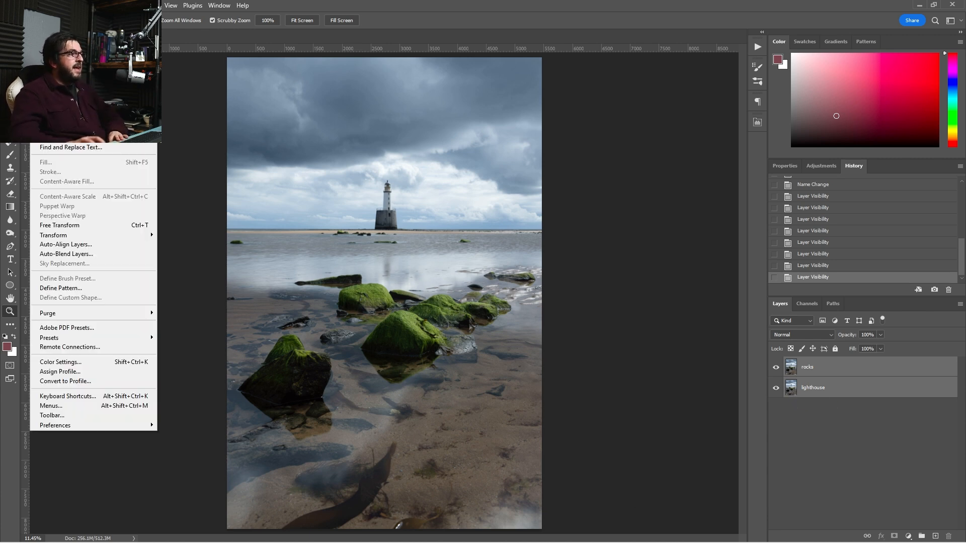
{"action": "left_click", "coordinate": [103, 244]}
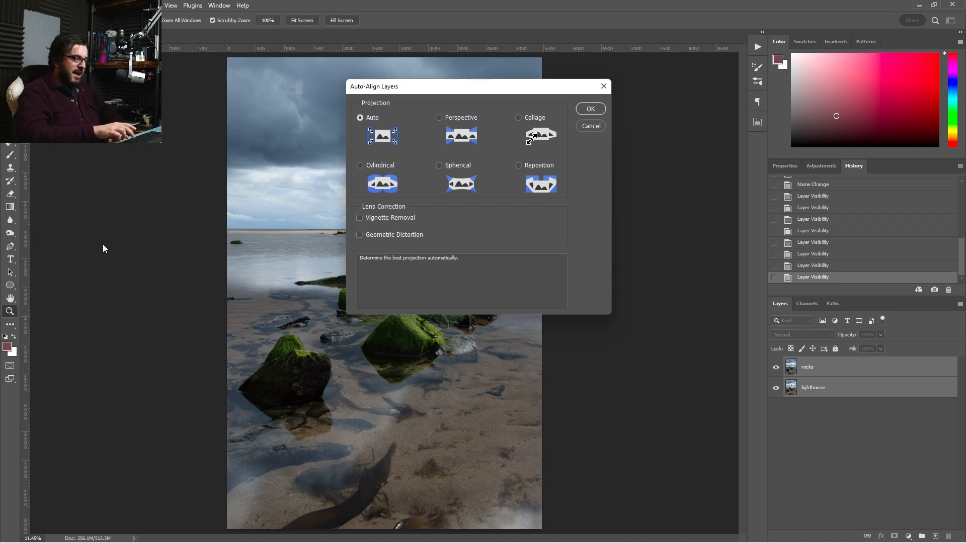
{"action": "key", "text": "Return"}
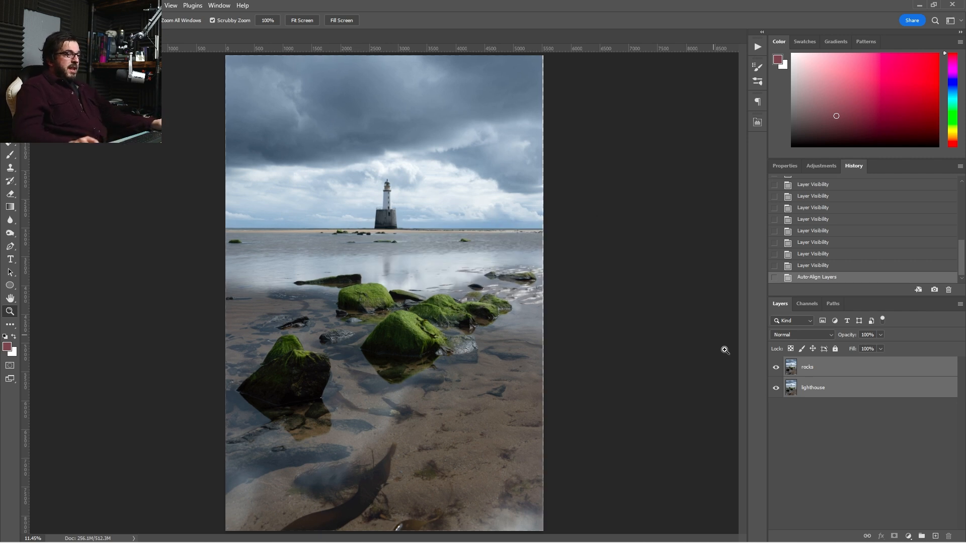
Check the alignment of the two layers by repeatedly hiding and showing the rocks layer, leaving both visible and neither selected
{"action": "left_click", "coordinate": [776, 367]}
{"action": "left_click", "coordinate": [776, 367]}
{"action": "left_click", "coordinate": [776, 368]}
{"action": "left_click", "coordinate": [776, 367]}
{"action": "left_click", "coordinate": [776, 367]}
{"action": "left_click", "coordinate": [776, 368]}
{"action": "left_click", "coordinate": [776, 368]}
{"action": "left_click", "coordinate": [776, 368]}
{"action": "left_click", "coordinate": [776, 368]}
{"action": "left_click", "coordinate": [776, 368]}
{"action": "left_click", "coordinate": [776, 367]}
{"action": "left_click", "coordinate": [776, 367]}
{"action": "left_click", "coordinate": [776, 367]}
{"action": "left_click", "coordinate": [776, 368]}
{"action": "left_click", "coordinate": [776, 367]}
{"action": "left_click", "coordinate": [875, 467]}
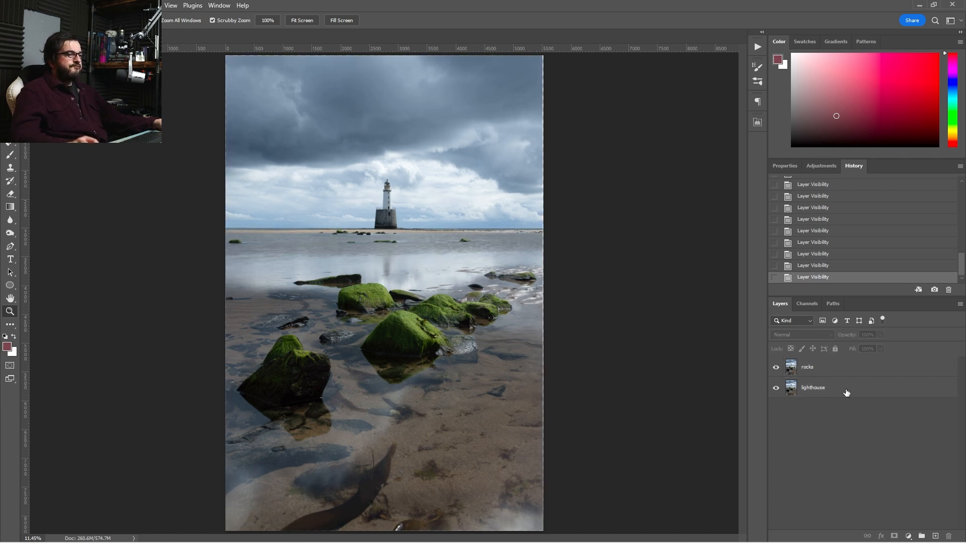
Add a layer mask to the rocks layer and draw a gradient across the water that hides its sky and lighthouse but keeps the foreground rocks
{"action": "left_click", "coordinate": [840, 373]}
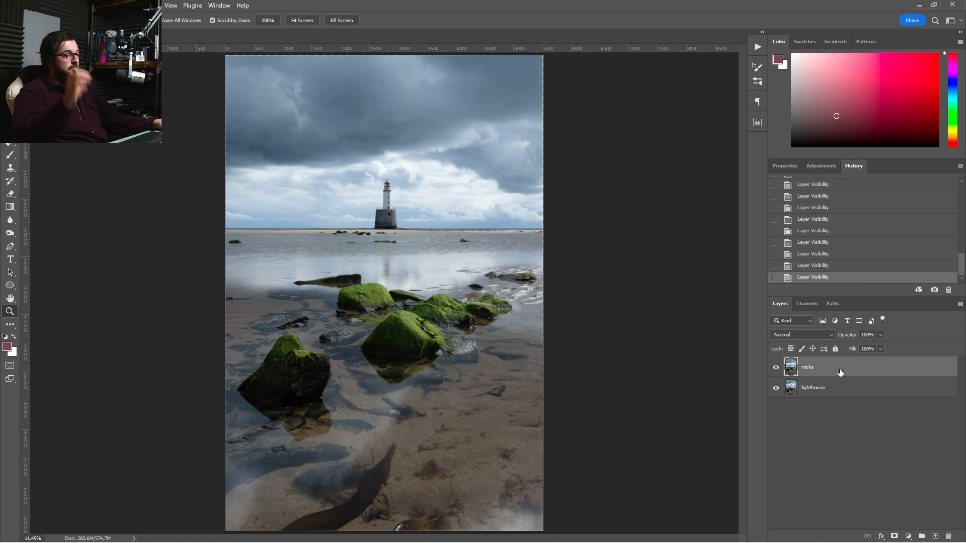
{"action": "left_click", "coordinate": [895, 536]}
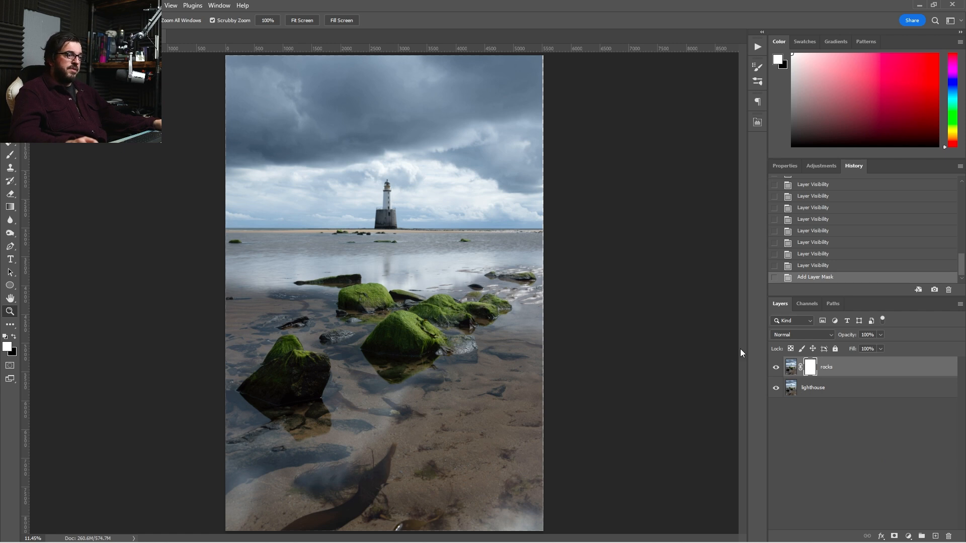
{"action": "key", "text": "g"}
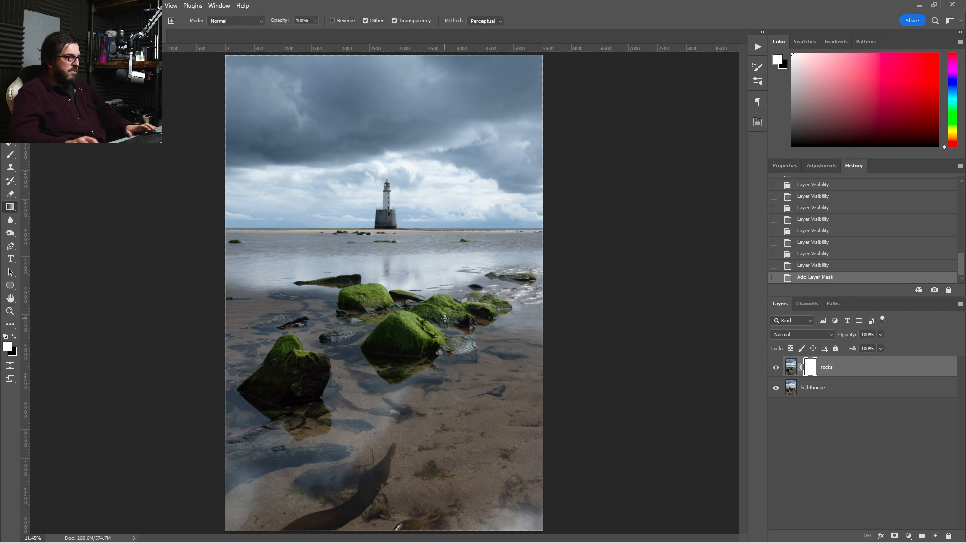
{"action": "mouse_move", "coordinate": [421, 308]}
{"action": "left_mouse_down"}
{"action": "mouse_move", "coordinate": [415, 223]}
{"action": "mouse_move", "coordinate": [416, 319]}
{"action": "left_mouse_up"}
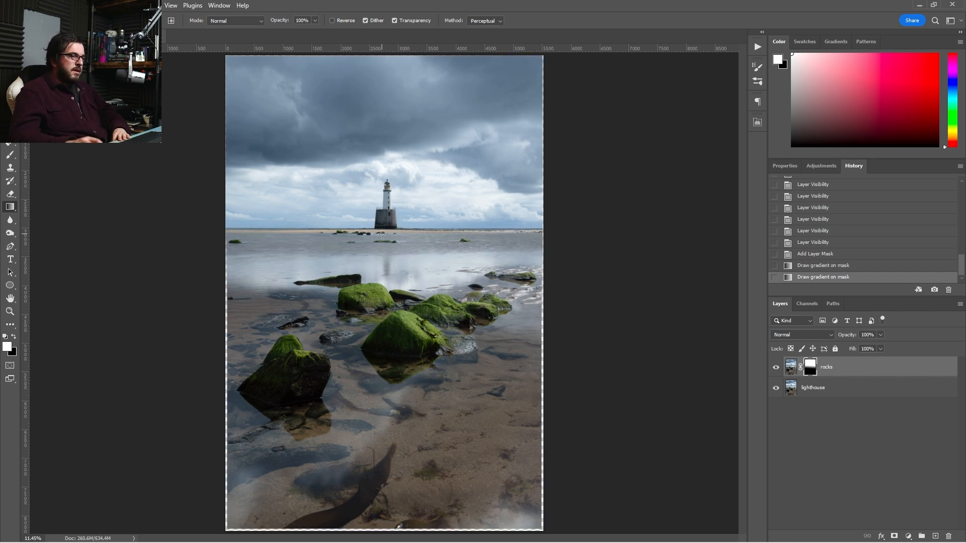
{"action": "left_click_drag", "start_coordinate": [392, 257], "coordinate": [386, 231]}
{"action": "mouse_move", "coordinate": [388, 292]}
{"action": "left_mouse_down"}
{"action": "mouse_move", "coordinate": [387, 224]}
{"action": "mouse_move", "coordinate": [384, 235]}
{"action": "left_mouse_up"}
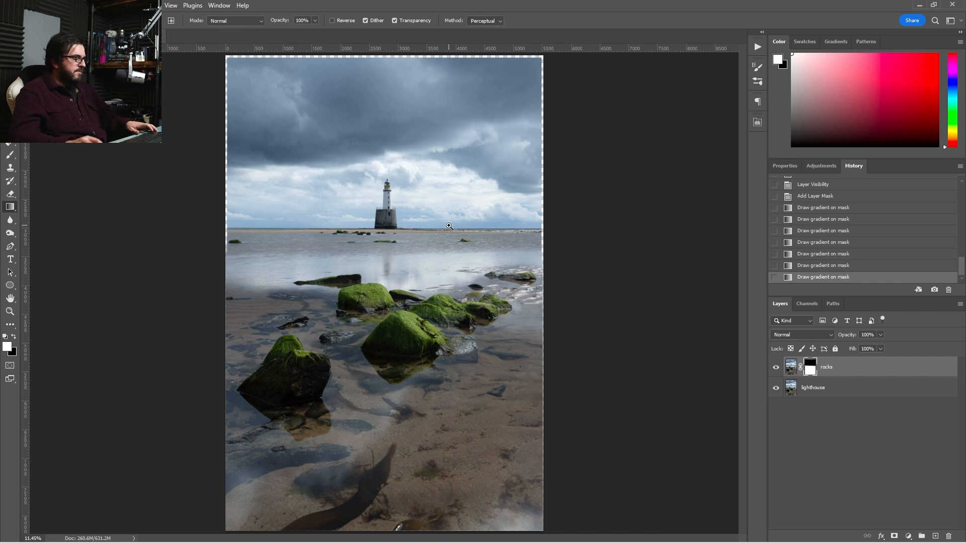
Examine the focus blend around the lighthouse and rocks with the masked rocks layer hidden and shown, ending with it visible and the whole image on screen
{"action": "key", "text": "z"}
{"action": "key", "text": "ctrl+minus"}
{"action": "left_click_drag", "start_coordinate": [381, 233], "coordinate": [416, 274]}
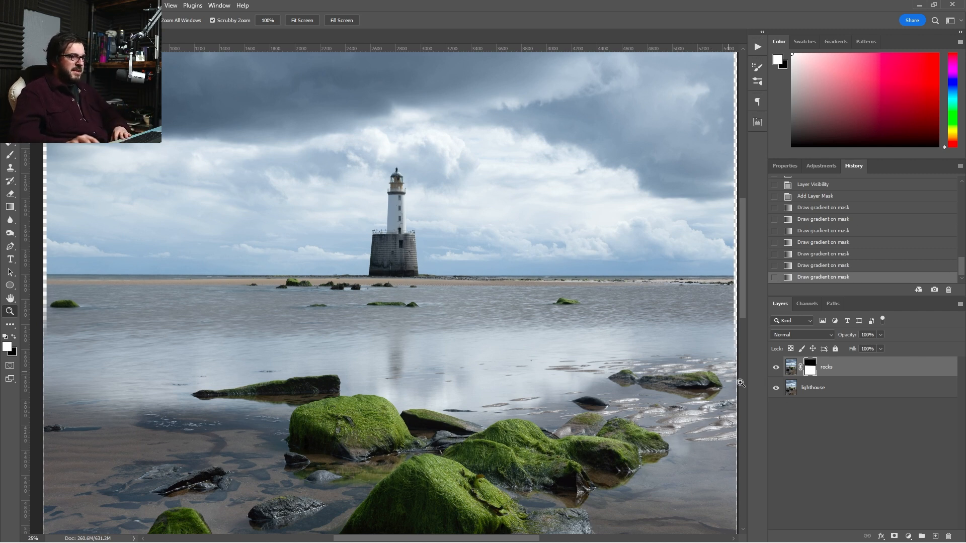
{"action": "left_click", "coordinate": [776, 368]}
{"action": "left_click", "coordinate": [776, 368]}
{"action": "left_click", "coordinate": [776, 368]}
{"action": "left_click", "coordinate": [777, 369]}
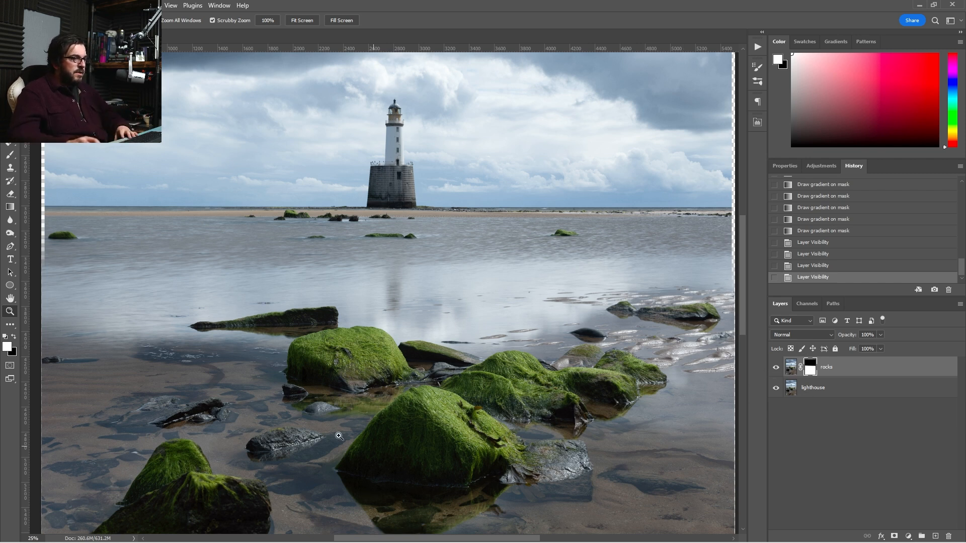
{"action": "left_click", "coordinate": [776, 369]}
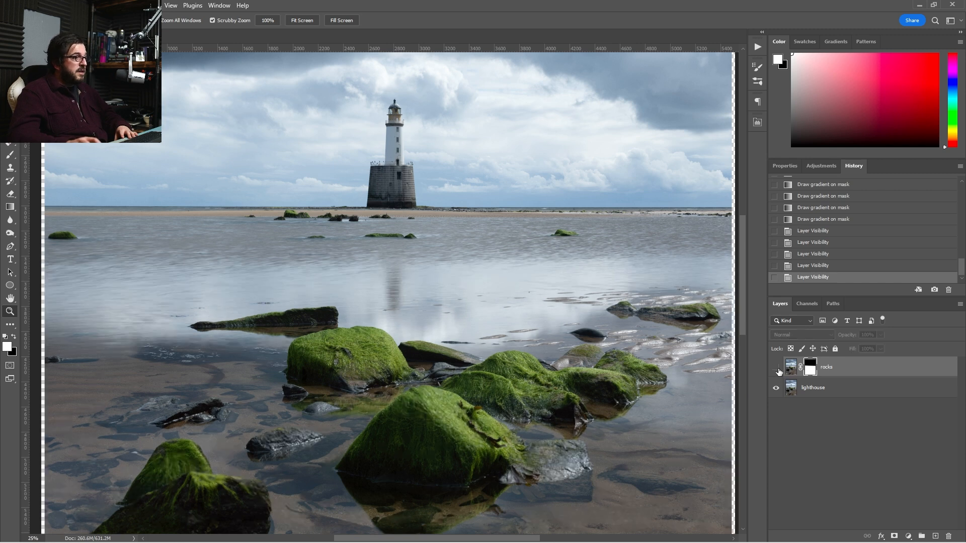
{"action": "left_click", "coordinate": [777, 369]}
{"action": "left_click", "coordinate": [776, 369]}
{"action": "left_click", "coordinate": [777, 370]}
{"action": "left_click", "coordinate": [777, 369]}
{"action": "left_click", "coordinate": [777, 369]}
{"action": "left_click", "coordinate": [778, 369]}
{"action": "left_click", "coordinate": [778, 370]}
{"action": "left_click", "coordinate": [778, 369]}
{"action": "left_click", "coordinate": [778, 369]}
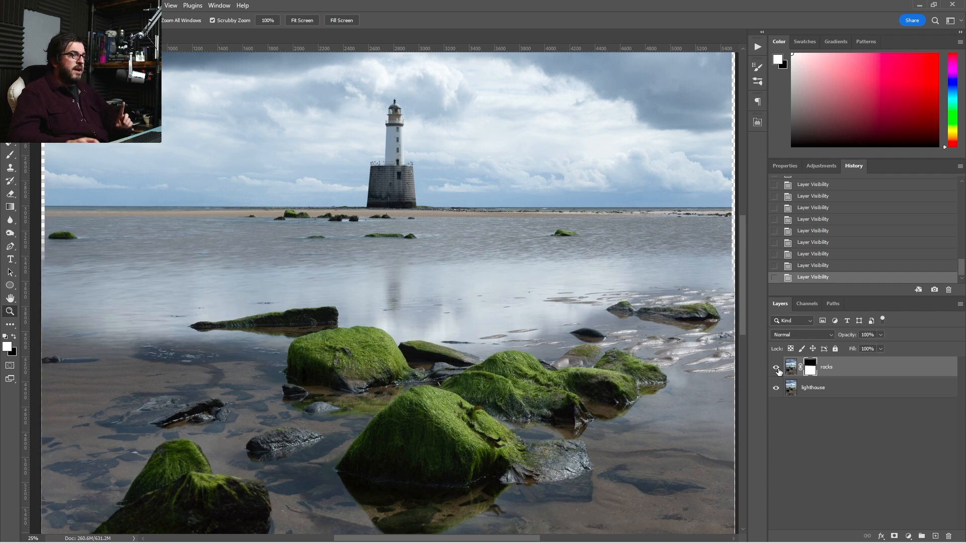
{"action": "left_click", "coordinate": [777, 370]}
{"action": "left_click", "coordinate": [777, 369]}
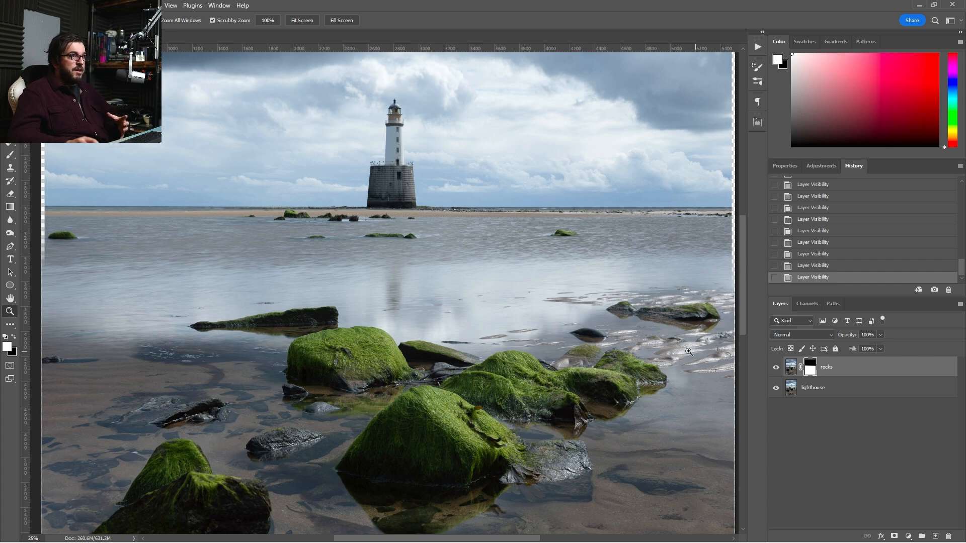
{"action": "right_click", "coordinate": [491, 307]}
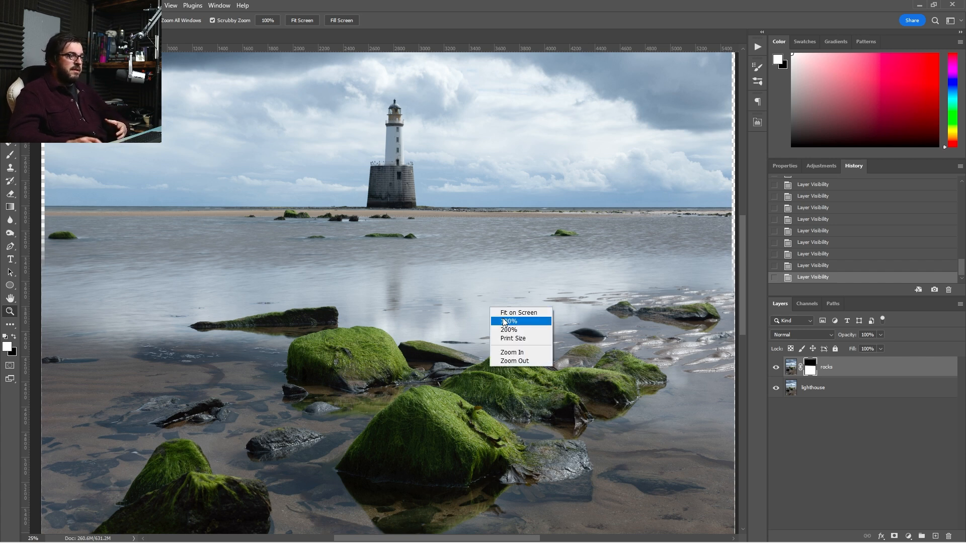
{"action": "left_click", "coordinate": [503, 312]}
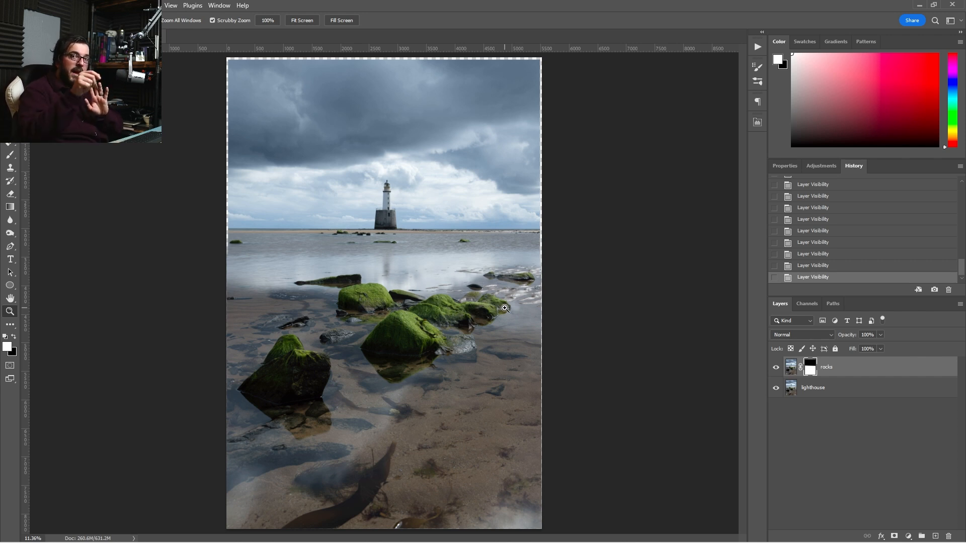
{"action": "left_click", "coordinate": [37, 5]}
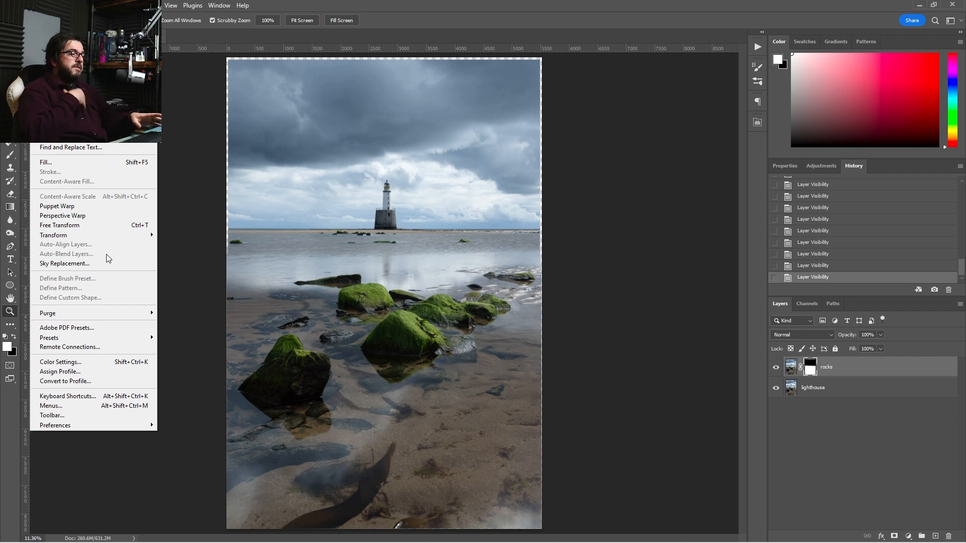
{"action": "left_click", "coordinate": [611, 3]}
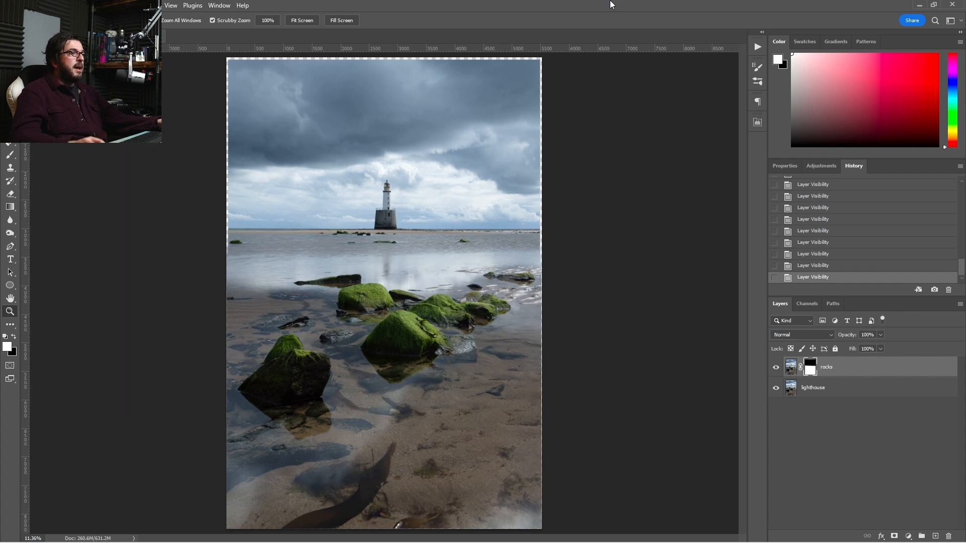
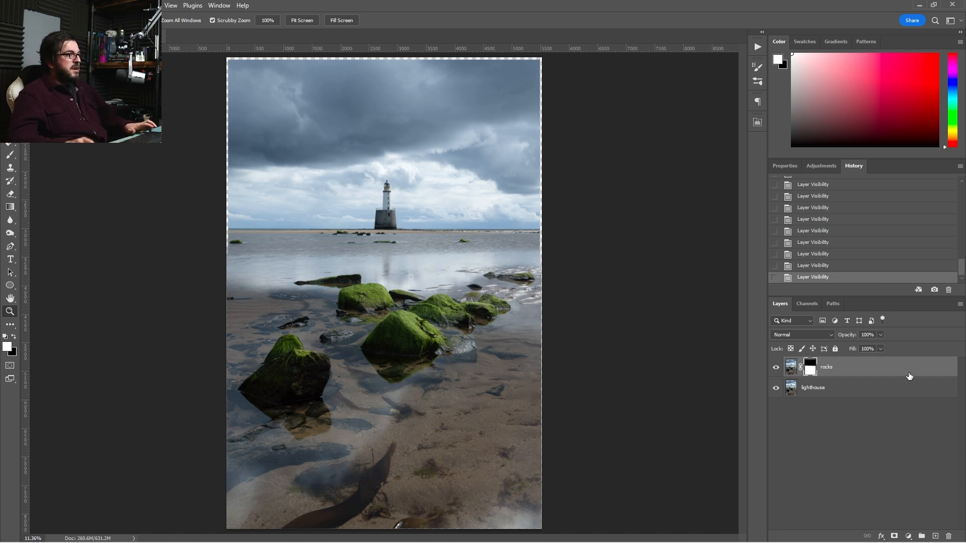
Save the blended image, switch to Lightroom Classic and open the focus-stacked 5G6A7372-Edit.tif for developing
{"action": "key", "text": "ctrl+s"}
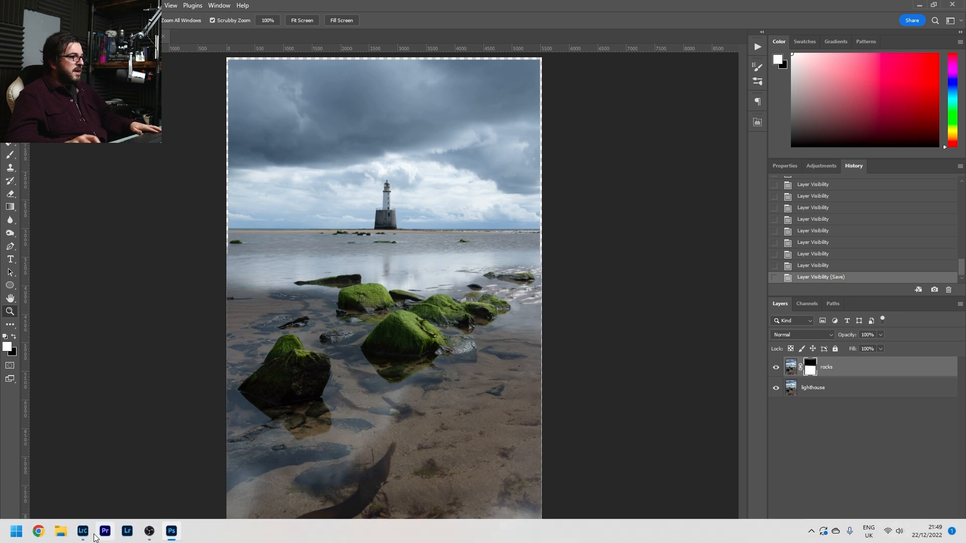
{"action": "left_click", "coordinate": [89, 535]}
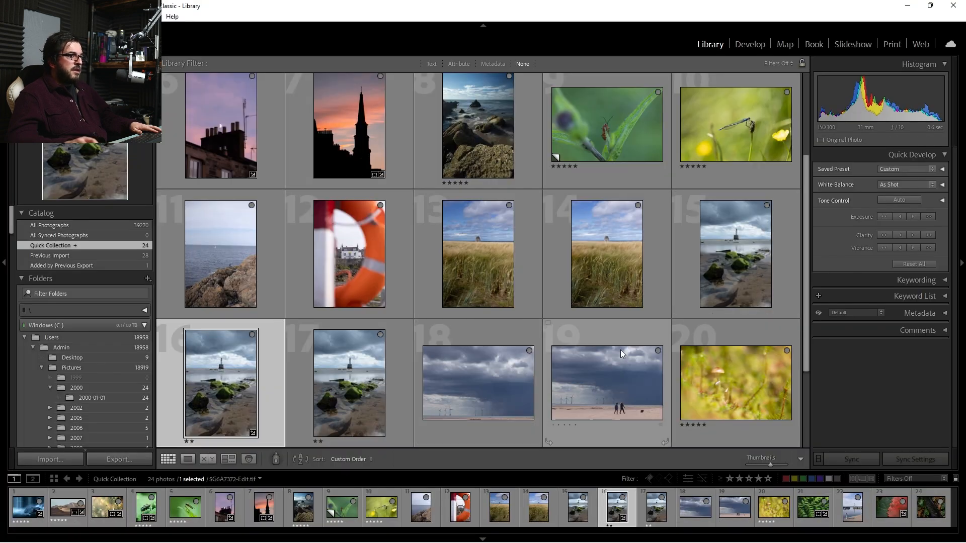
{"action": "left_click", "coordinate": [727, 270]}
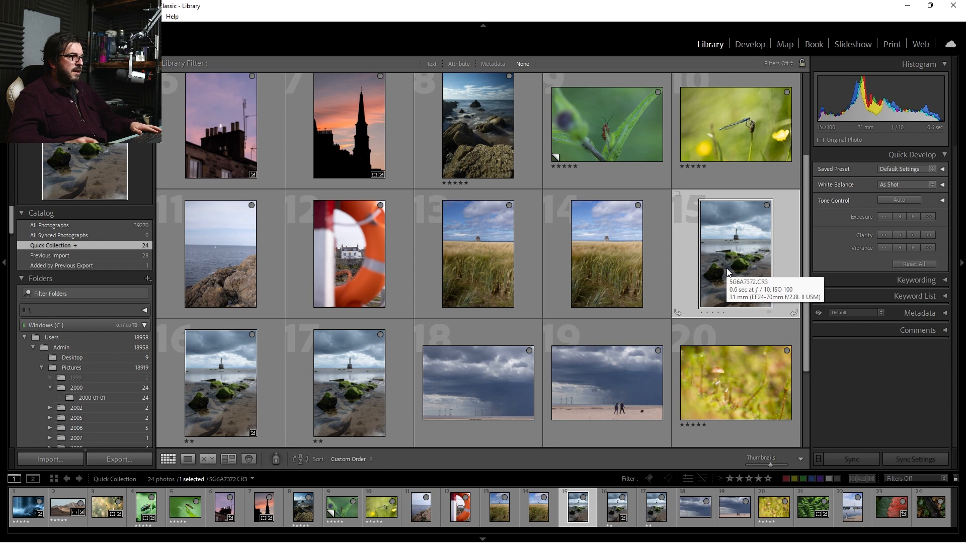
{"action": "left_click", "coordinate": [277, 394]}
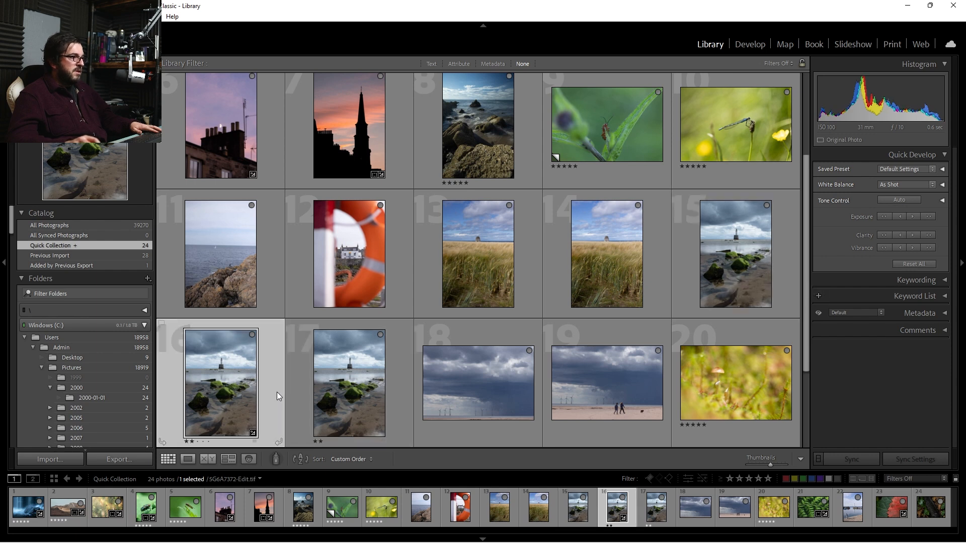
{"action": "left_click", "coordinate": [337, 392]}
{"action": "left_click", "coordinate": [228, 385]}
{"action": "double_click", "coordinate": [228, 352]}
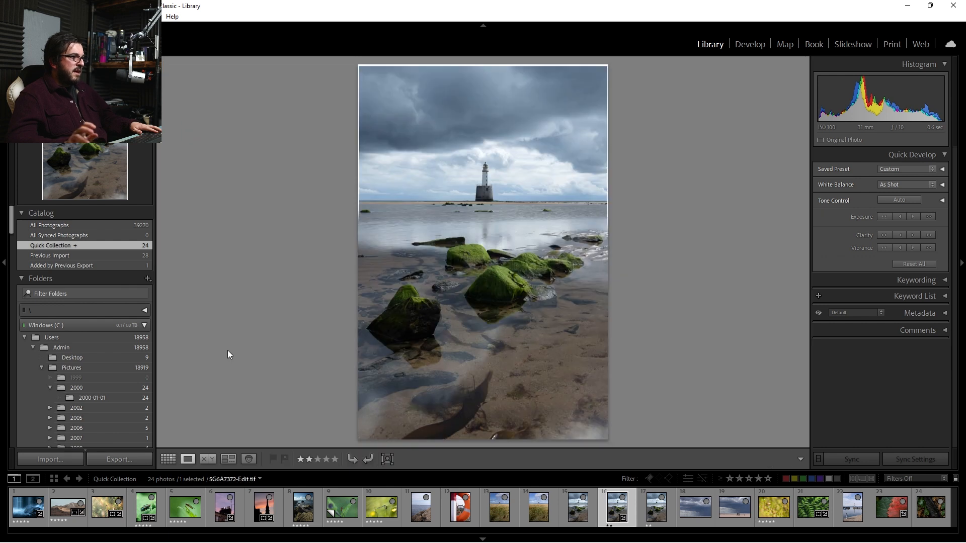
{"action": "left_click", "coordinate": [757, 47]}
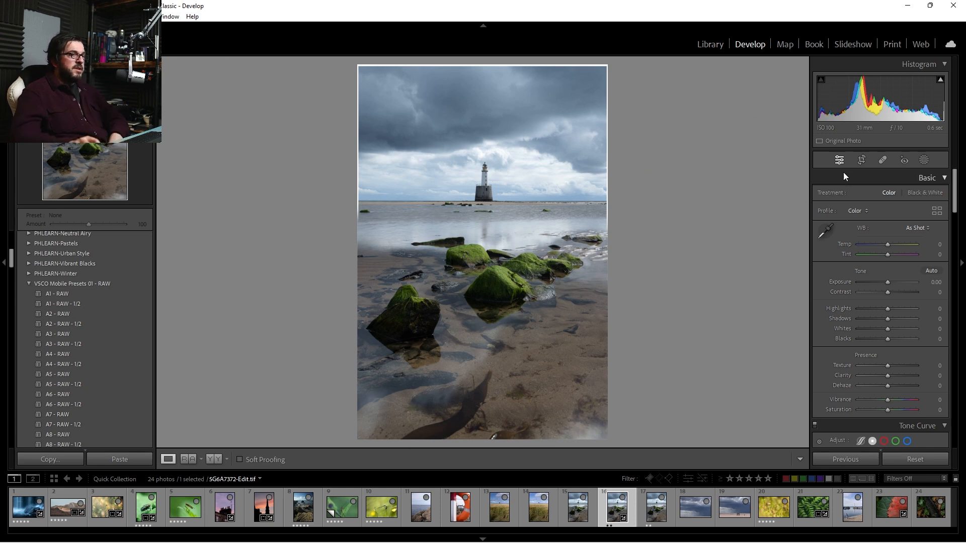
Straighten the lighthouse photo along its horizon and crop it to a 4 x 5 / 8 x 10 aspect ratio
{"action": "left_click", "coordinate": [862, 161]}
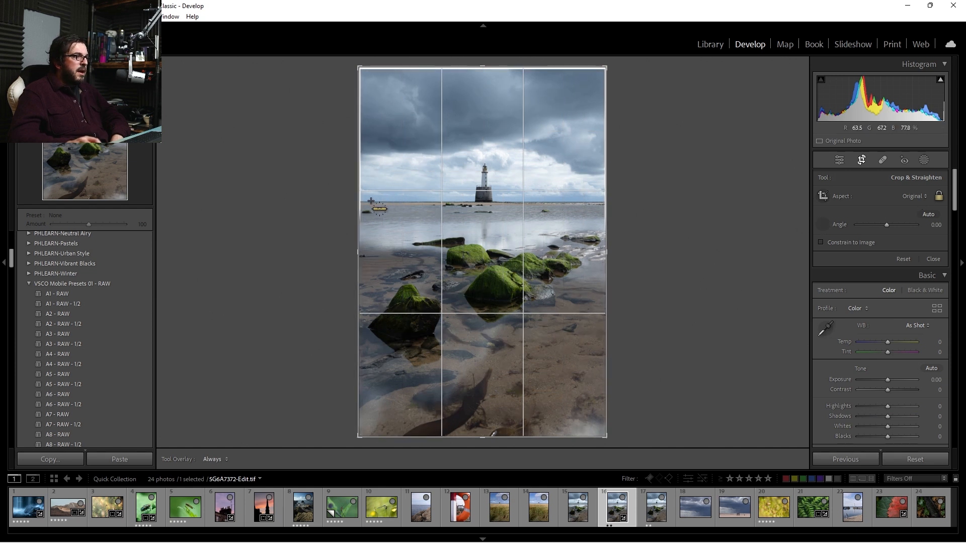
{"action": "left_click", "coordinate": [824, 225]}
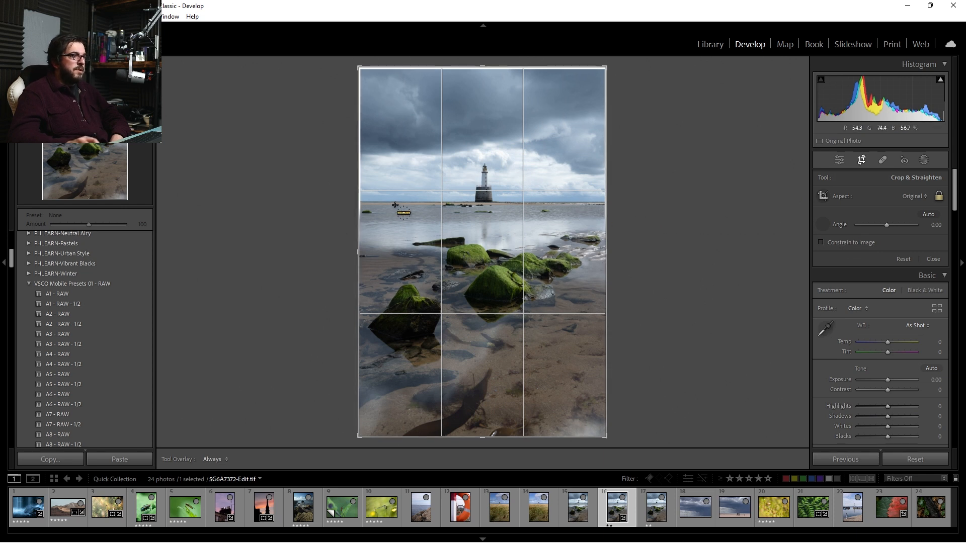
{"action": "mouse_move", "coordinate": [367, 201]}
{"action": "left_mouse_down"}
{"action": "mouse_move", "coordinate": [537, 214]}
{"action": "mouse_move", "coordinate": [636, 202]}
{"action": "left_mouse_up"}
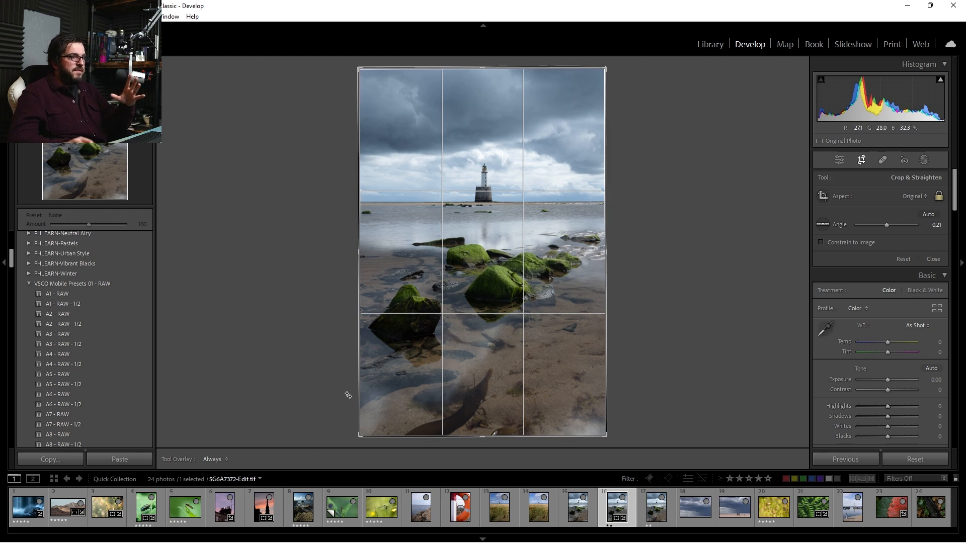
{"action": "left_click", "coordinate": [914, 196]}
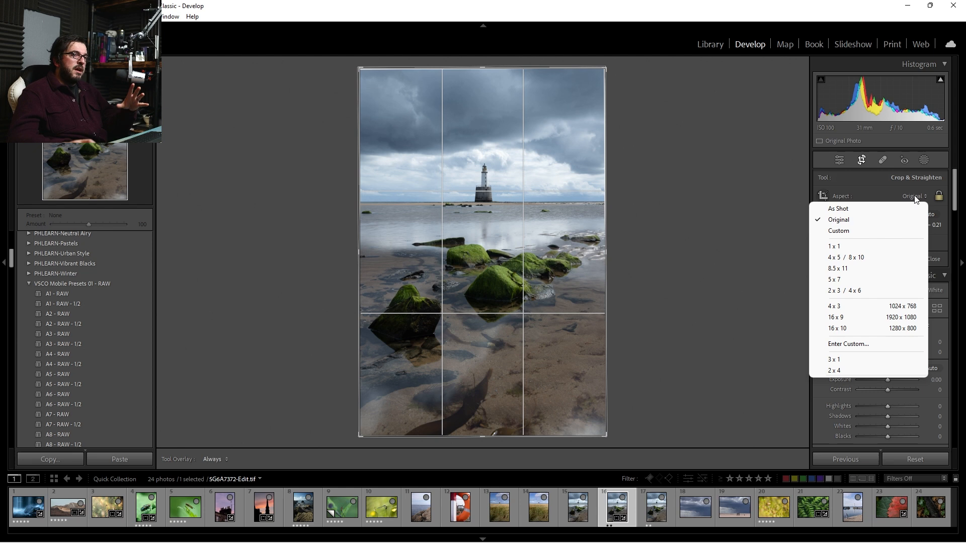
{"action": "left_click", "coordinate": [893, 261]}
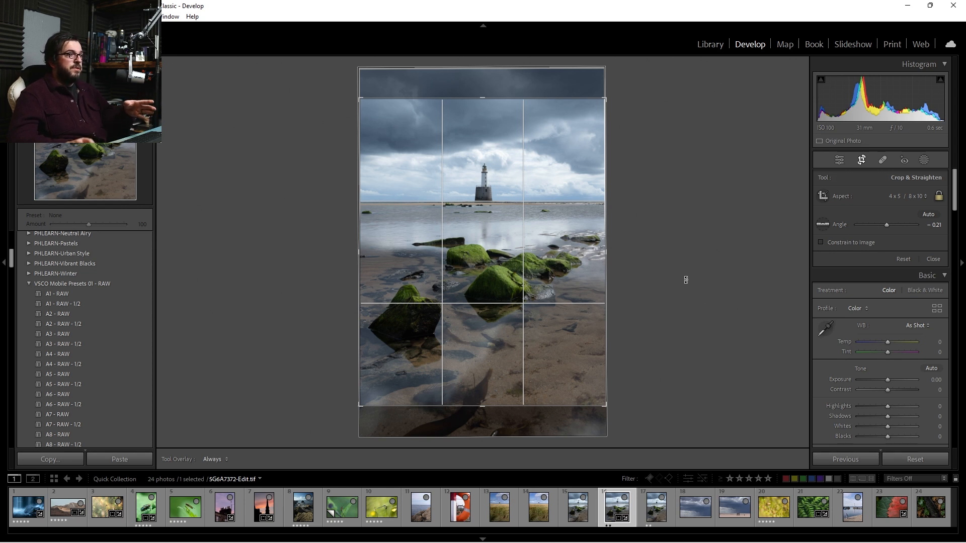
{"action": "key", "text": "Return"}
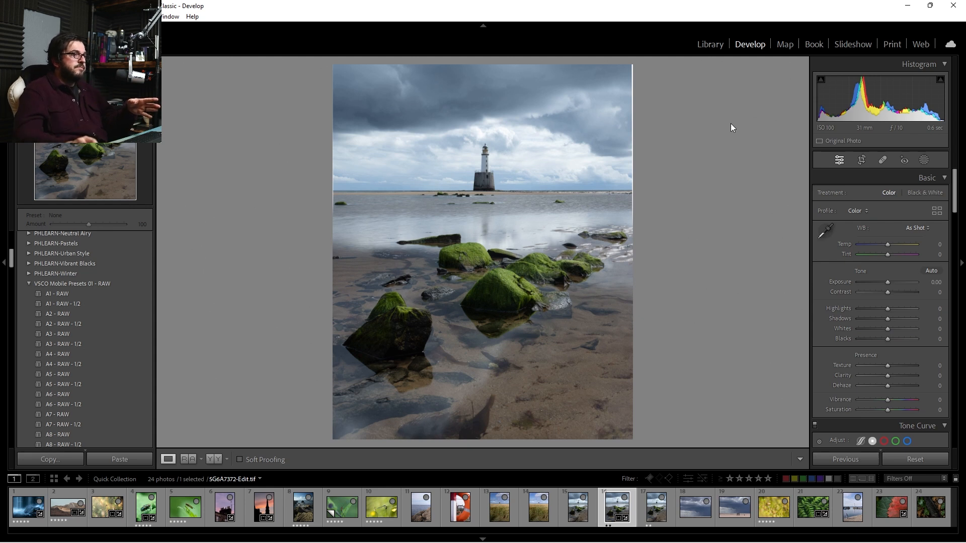
Tighten the crop slightly from the right and left edges to cut off the white borders
{"action": "left_click", "coordinate": [862, 160]}
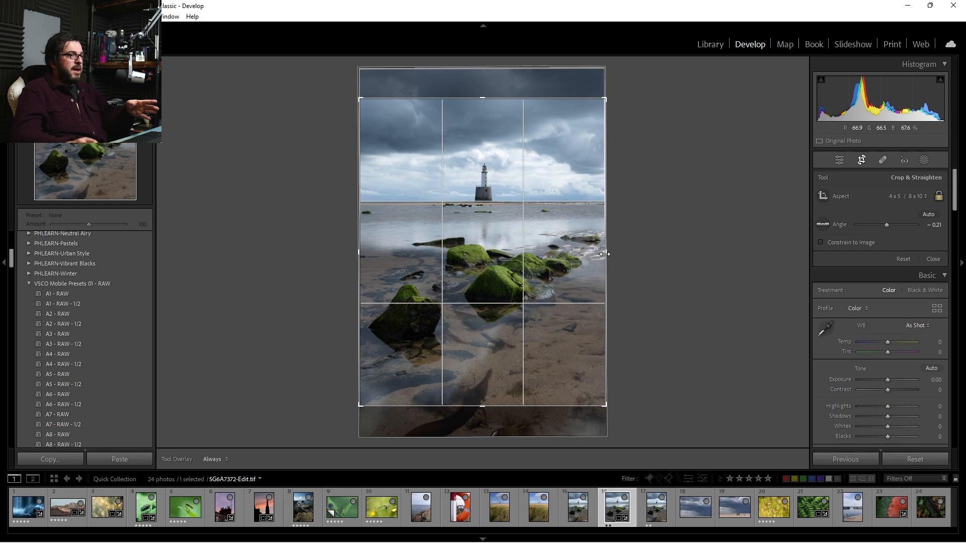
{"action": "left_click_drag", "start_coordinate": [603, 254], "coordinate": [605, 254]}
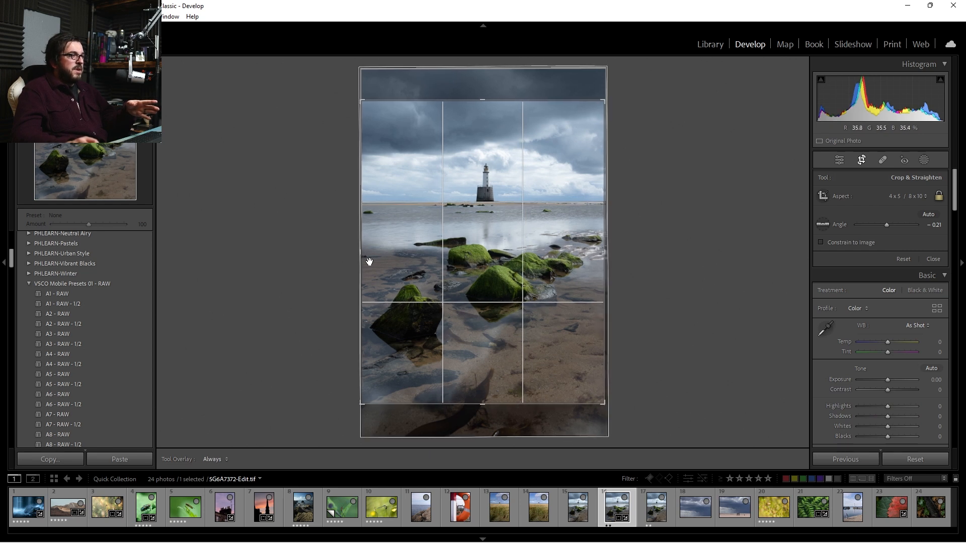
{"action": "left_click_drag", "start_coordinate": [361, 254], "coordinate": [366, 254]}
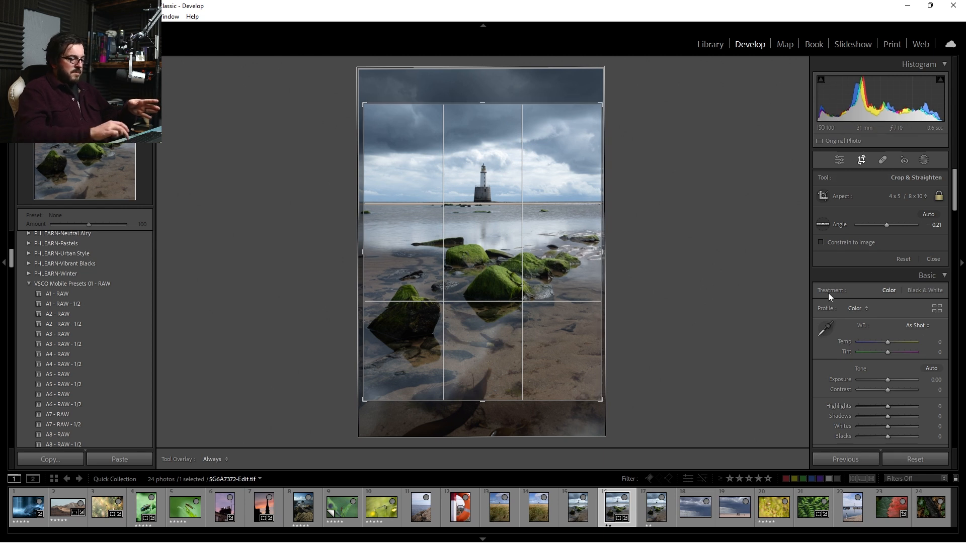
{"action": "key", "text": "Return"}
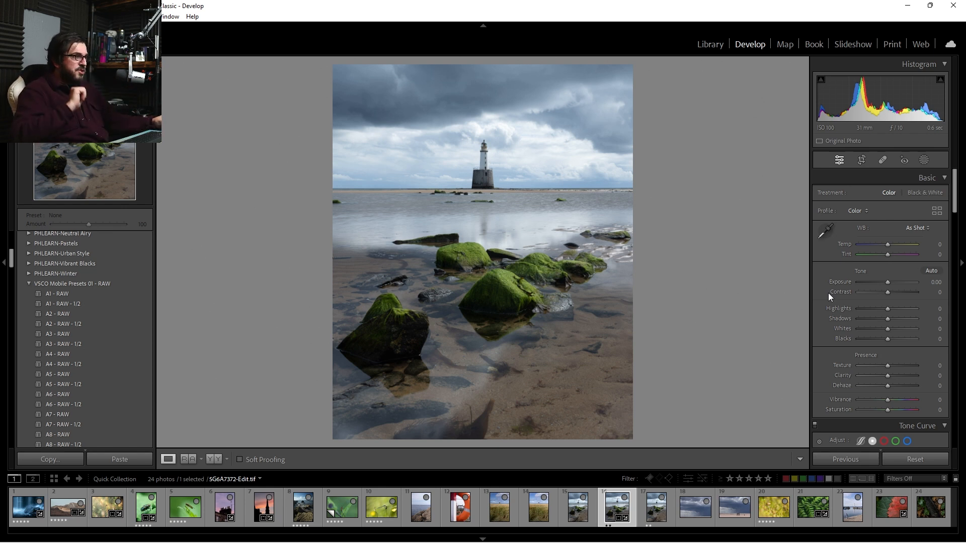
Inspect the photo's left edge up close and nudge the crop's left side slightly further inward
{"action": "left_click", "coordinate": [335, 202]}
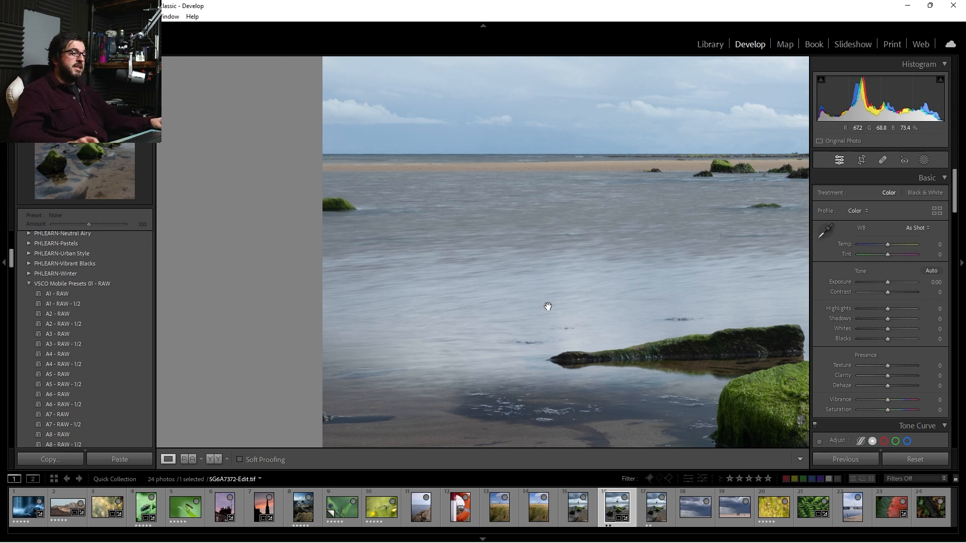
{"action": "left_click", "coordinate": [862, 160]}
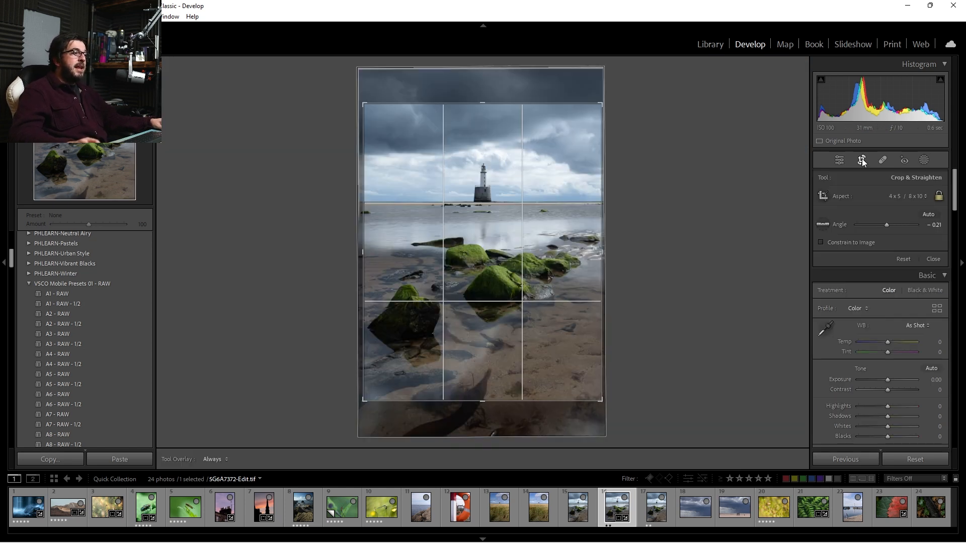
{"action": "left_click", "coordinate": [862, 162]}
{"action": "left_click", "coordinate": [862, 161]}
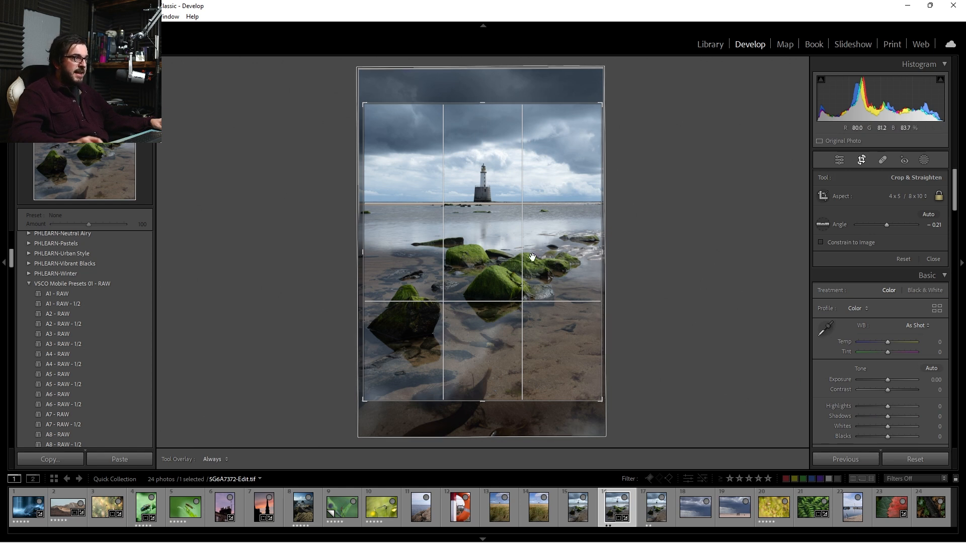
{"action": "left_click_drag", "start_coordinate": [363, 255], "coordinate": [364, 255]}
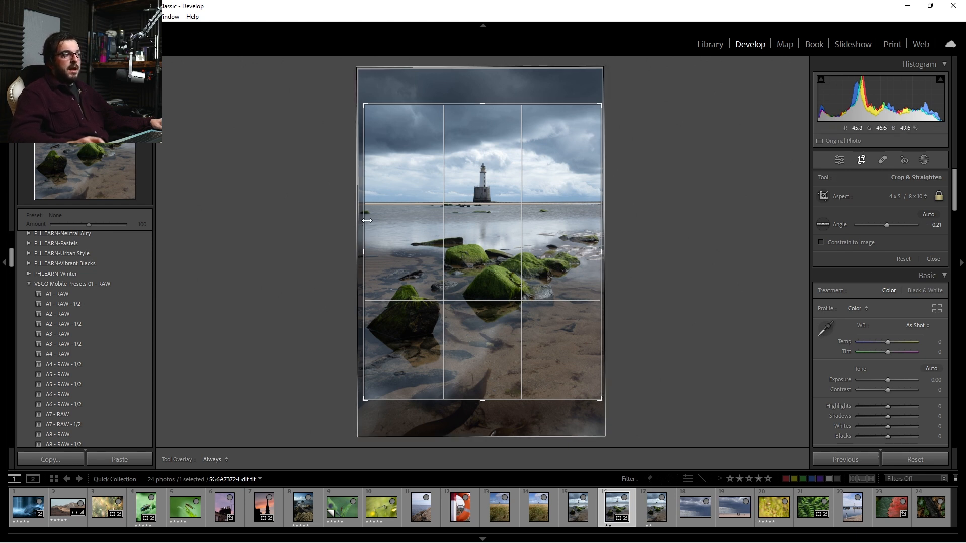
{"action": "left_click", "coordinate": [862, 160]}
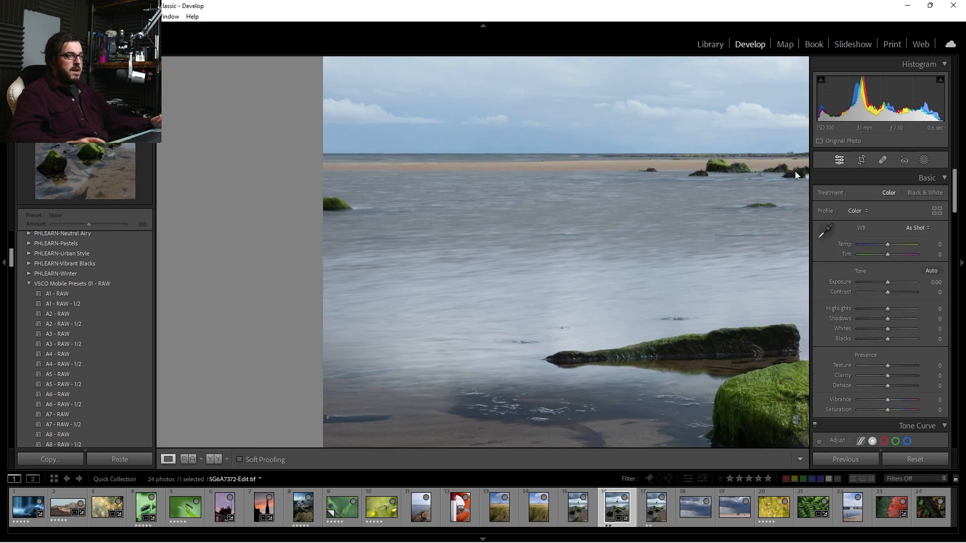
Remove the small mossy rock at the left edge of the water with a content-aware healing stroke at size 38
{"action": "left_click", "coordinate": [883, 160]}
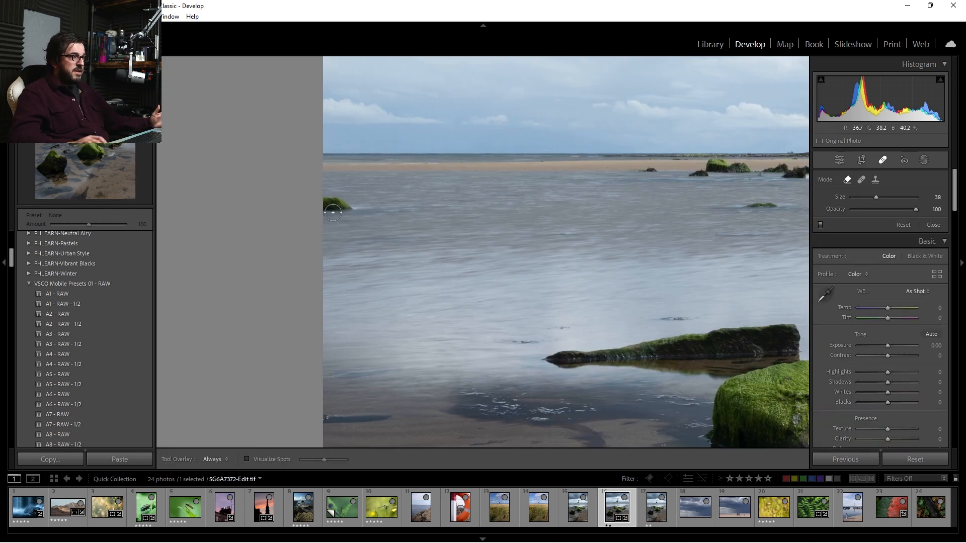
{"action": "scroll", "coordinate": [325, 203], "scroll_direction": "up", "scroll_amount": 2}
{"action": "left_click_drag", "start_coordinate": [325, 202], "coordinate": [396, 215]}
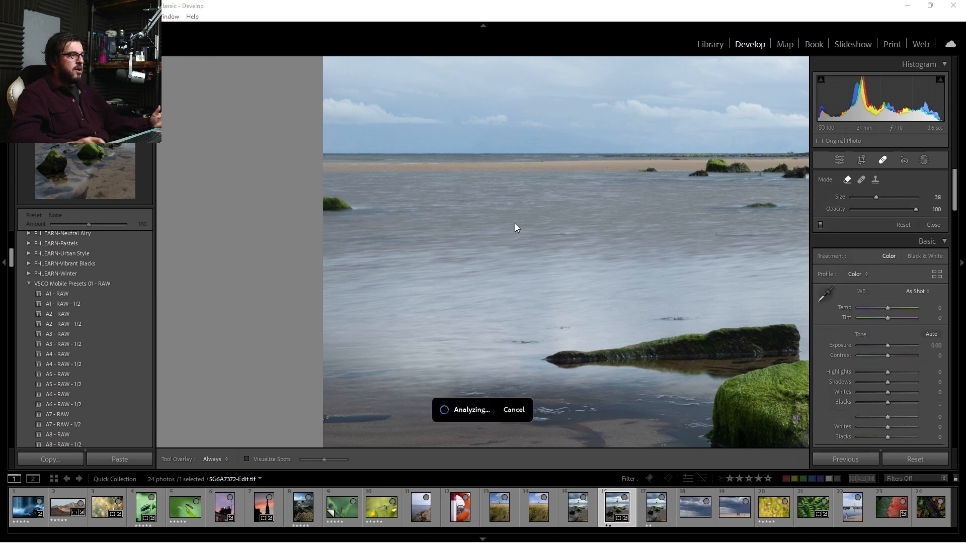
{"action": "left_click_drag", "start_coordinate": [415, 221], "coordinate": [533, 229]}
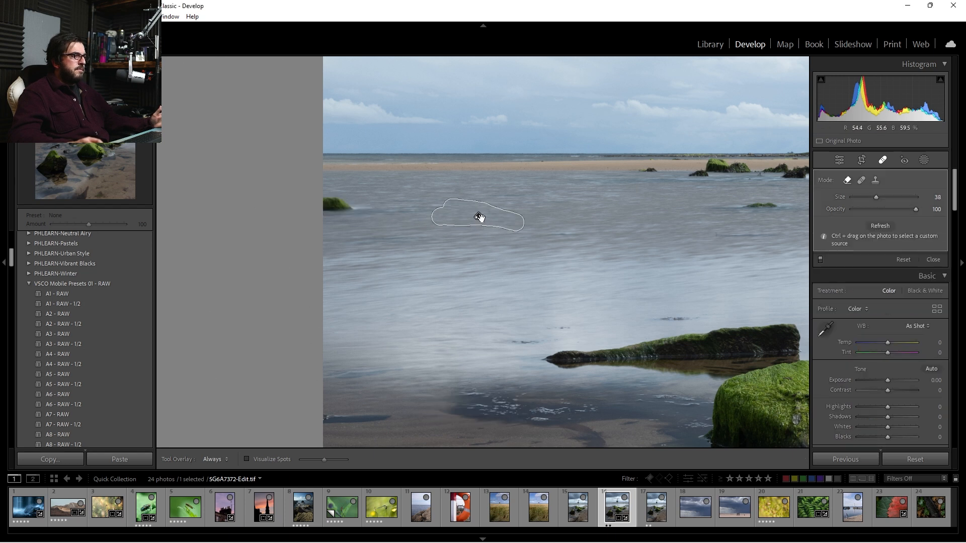
{"action": "left_click_drag", "start_coordinate": [479, 215], "coordinate": [348, 207]}
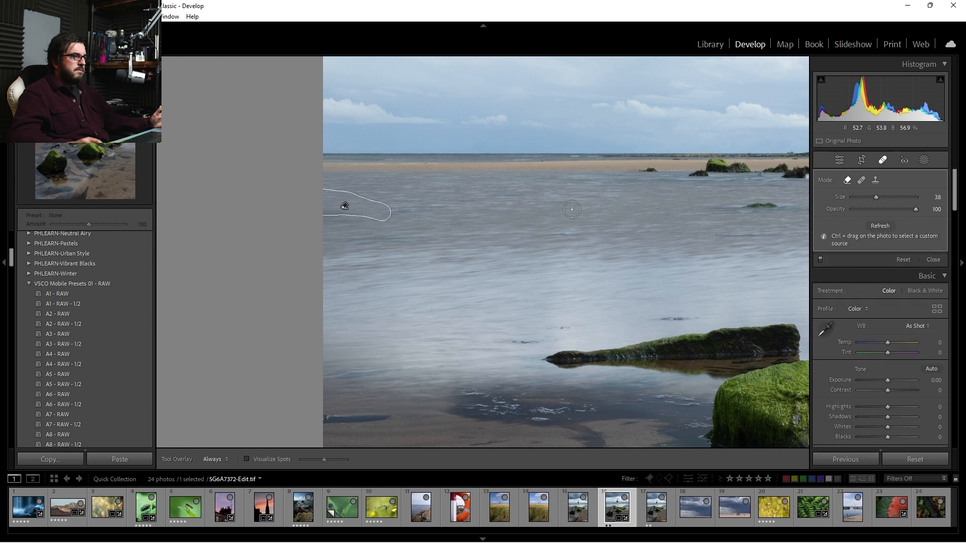
{"action": "left_click", "coordinate": [883, 160]}
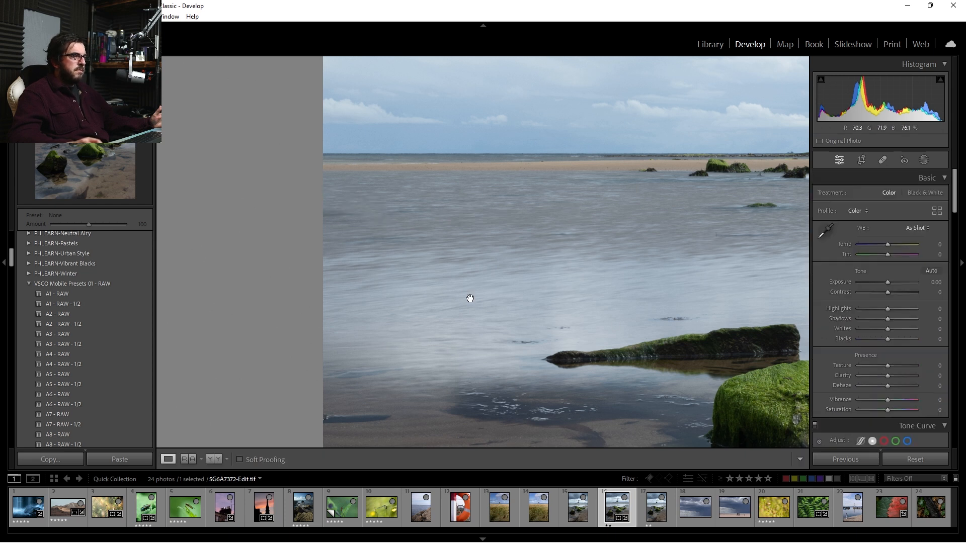
{"action": "left_click", "coordinate": [470, 299]}
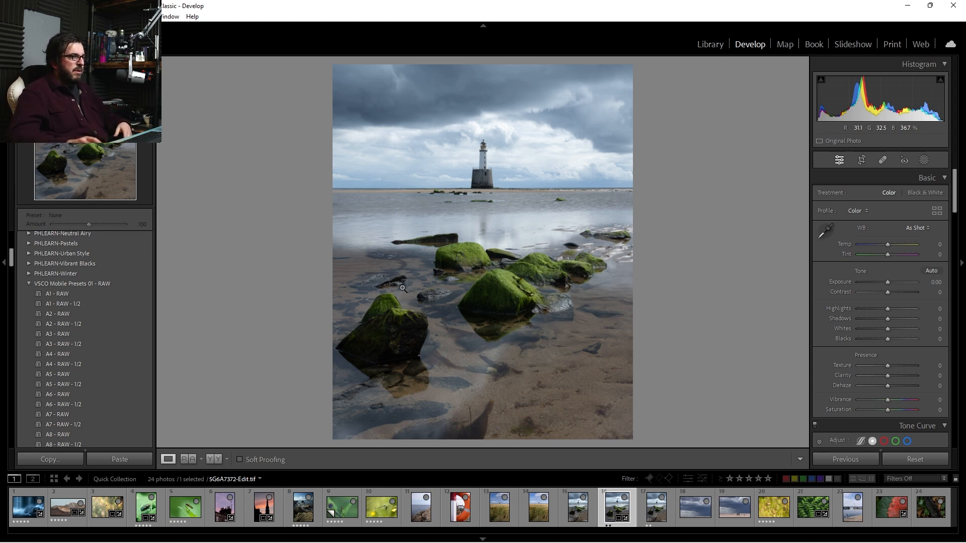
Remove the dark streak in the shallow water at the photo's left edge with a content-aware healing stroke
{"action": "left_click", "coordinate": [331, 256]}
{"action": "left_click", "coordinate": [883, 160]}
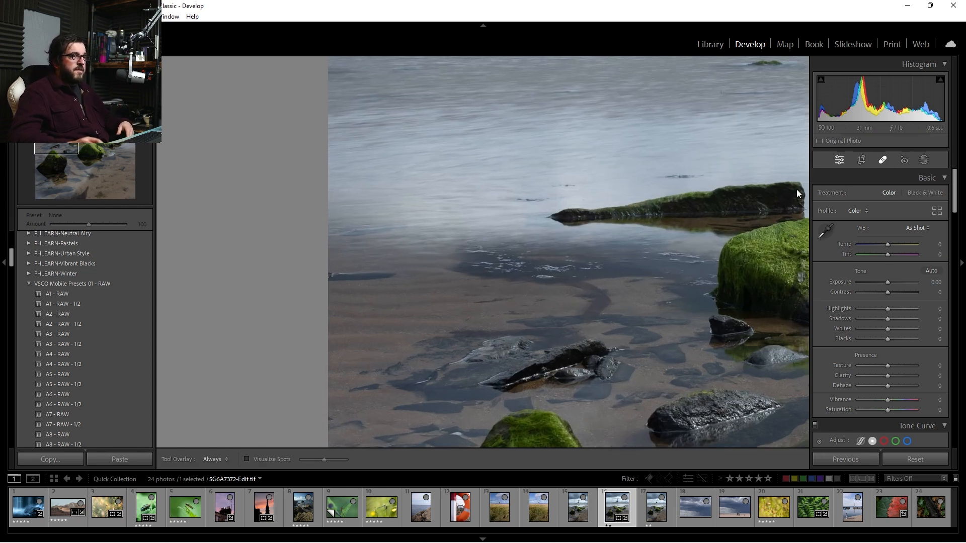
{"action": "mouse_move", "coordinate": [399, 276]}
{"action": "left_mouse_down"}
{"action": "mouse_move", "coordinate": [314, 277]}
{"action": "mouse_move", "coordinate": [403, 276]}
{"action": "left_mouse_up"}
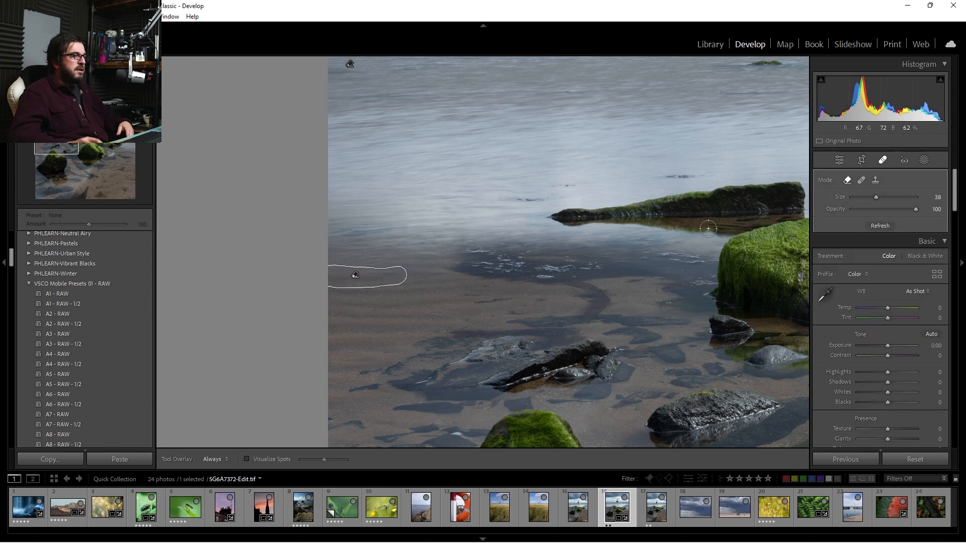
{"action": "left_click", "coordinate": [883, 161]}
{"action": "left_click", "coordinate": [429, 288]}
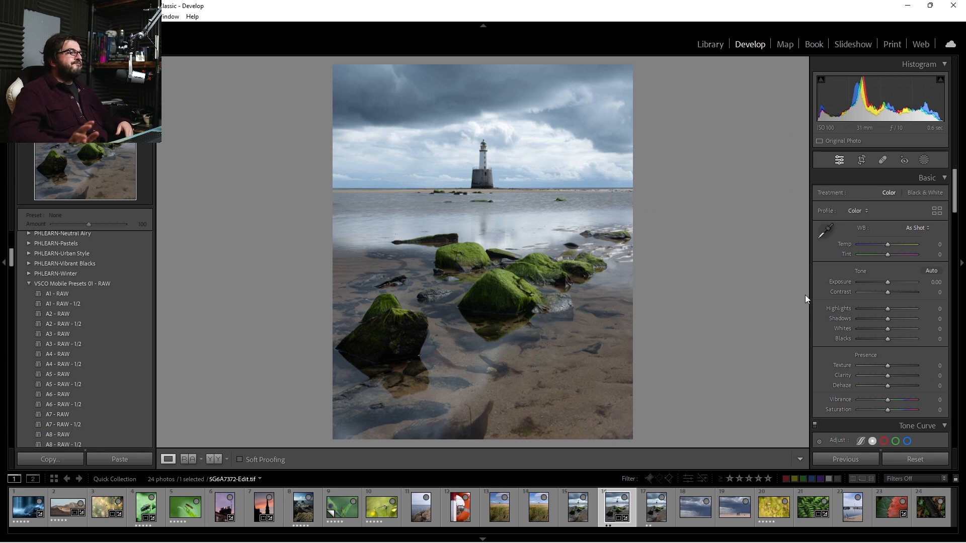
Set Highlights to -30 and preview the VSCO Mobile presets on the photo without applying one
{"action": "left_click", "coordinate": [878, 309]}
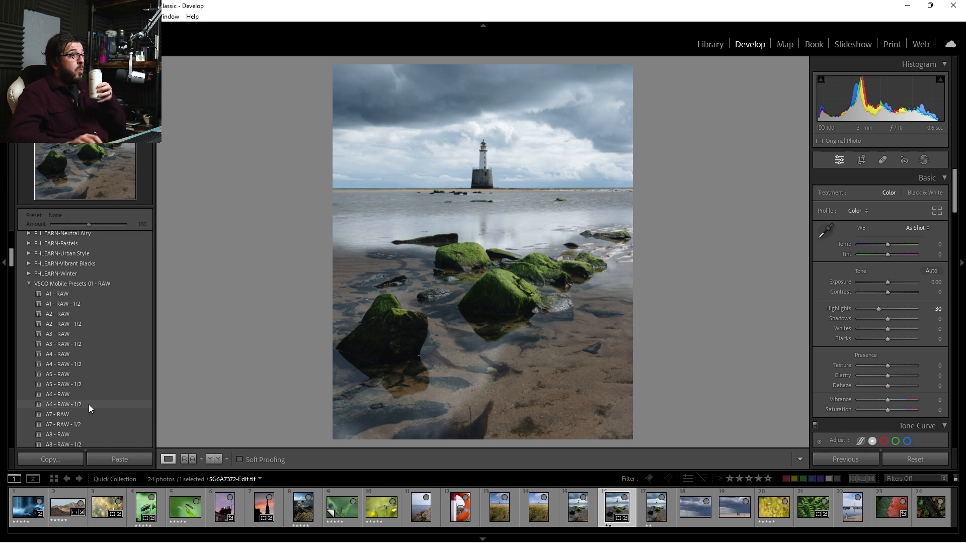
{"action": "scroll", "coordinate": [89, 407], "scroll_direction": "down", "scroll_amount": 4}
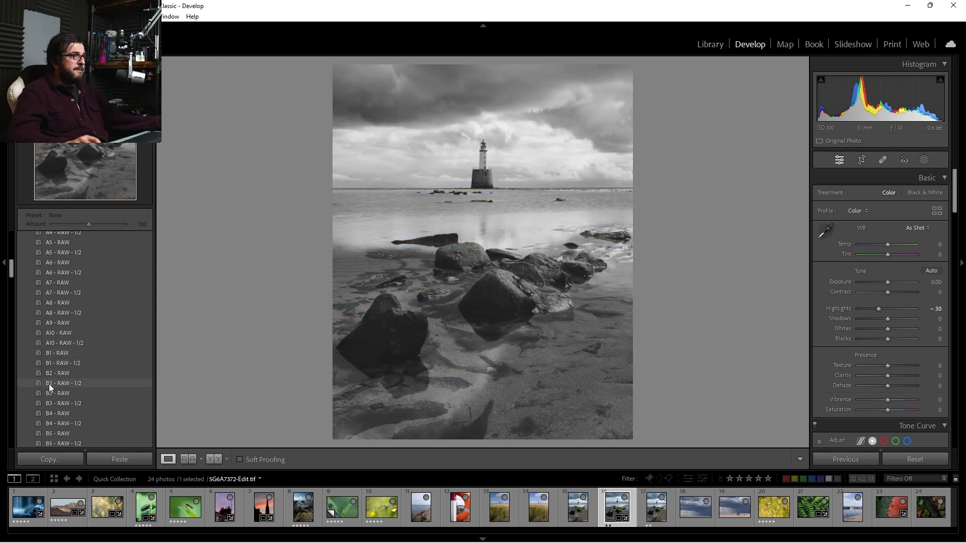
{"action": "scroll", "coordinate": [49, 399], "scroll_direction": "down", "scroll_amount": 3}
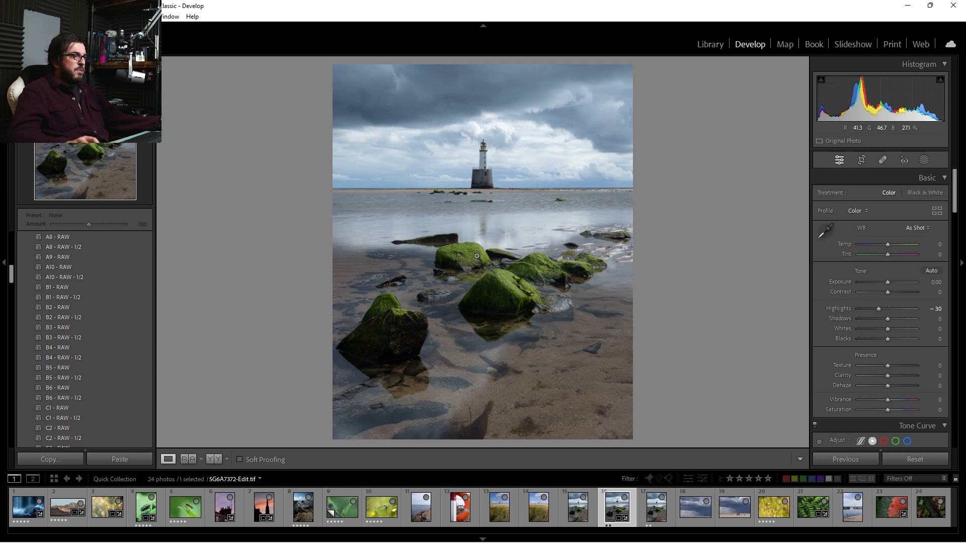
{"action": "left_click", "coordinate": [486, 261]}
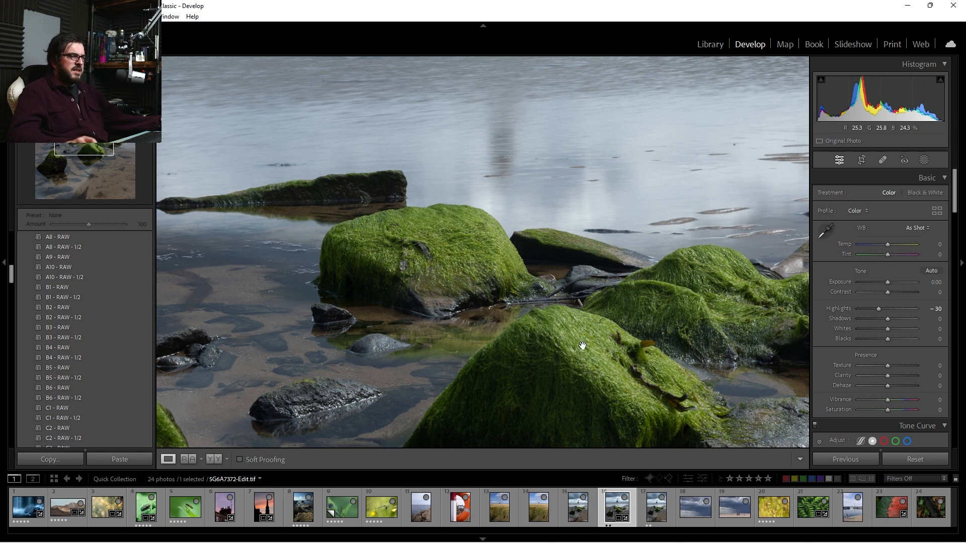
View the whole photo and browse the preset groups, previewing VSCO Mobile presets on the photo without choosing one
{"action": "left_click", "coordinate": [550, 297]}
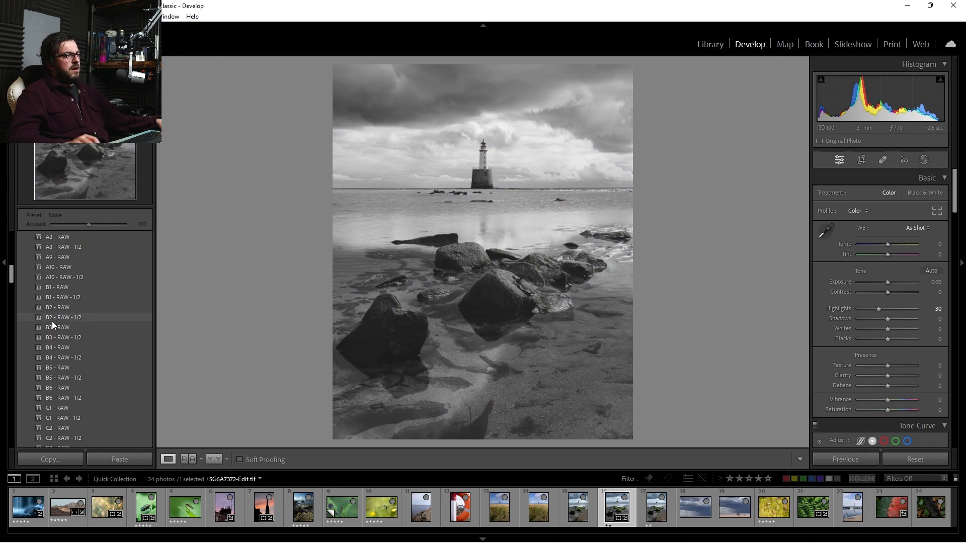
{"action": "scroll", "coordinate": [52, 323], "scroll_direction": "up", "scroll_amount": 5}
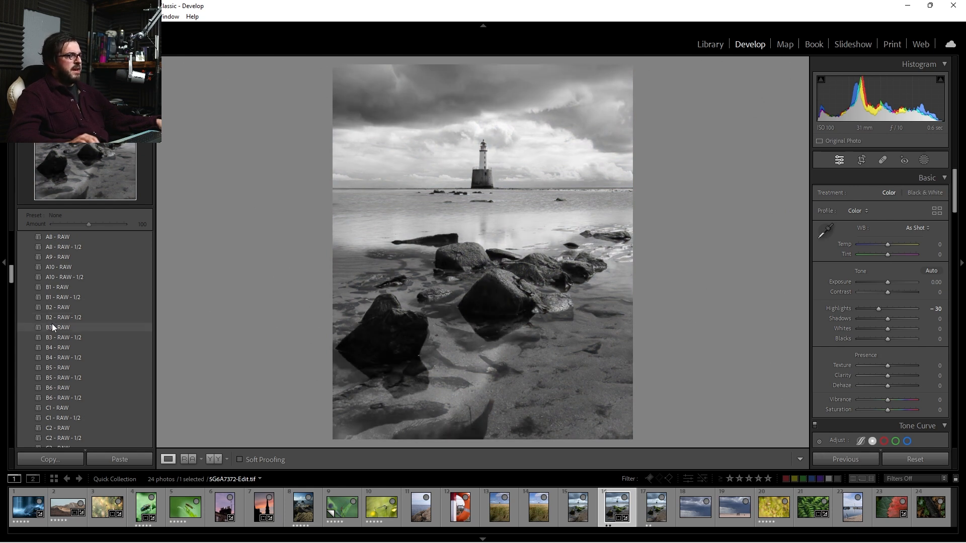
{"action": "scroll", "coordinate": [131, 330], "scroll_direction": "up", "scroll_amount": 5}
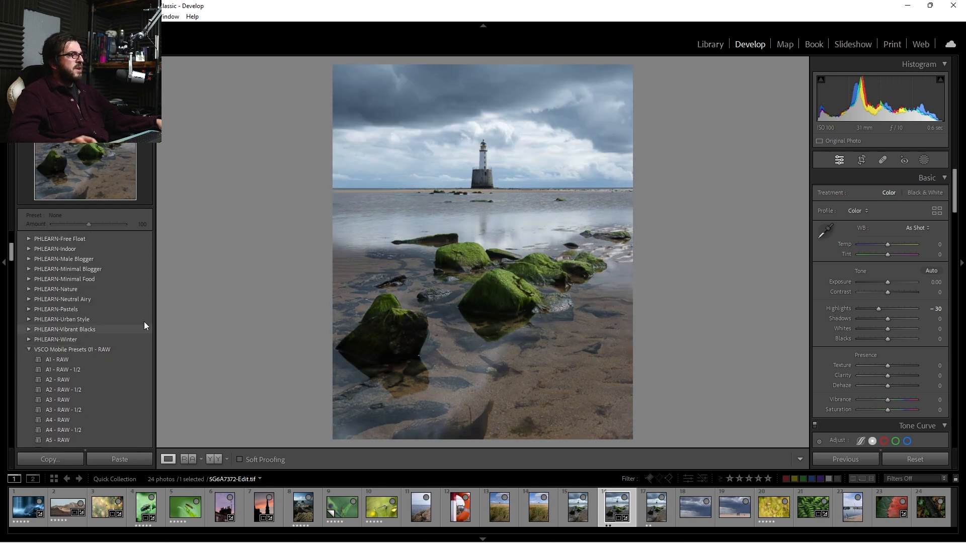
{"action": "scroll", "coordinate": [94, 287], "scroll_direction": "down", "scroll_amount": 15}
{"action": "scroll", "coordinate": [98, 299], "scroll_direction": "down", "scroll_amount": 15}
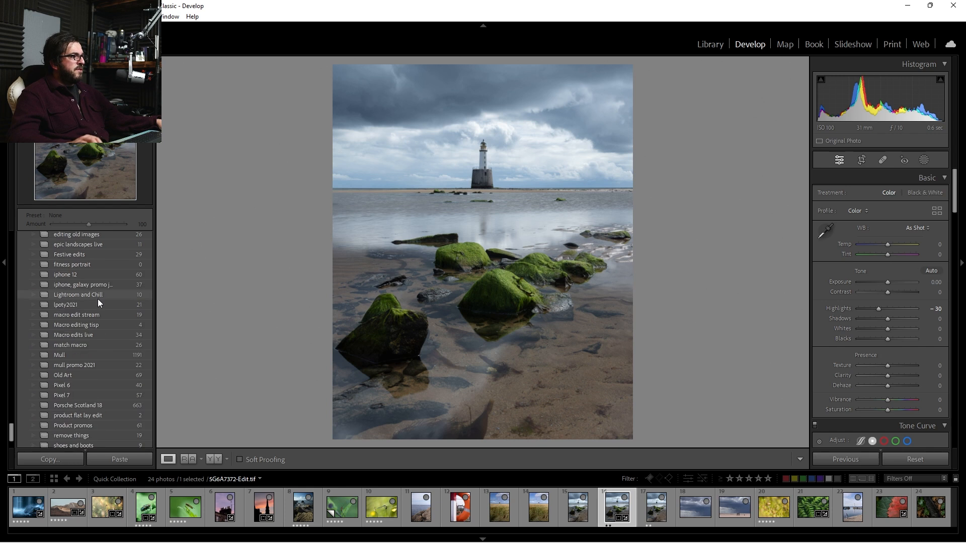
{"action": "scroll", "coordinate": [111, 342], "scroll_direction": "up", "scroll_amount": 6}
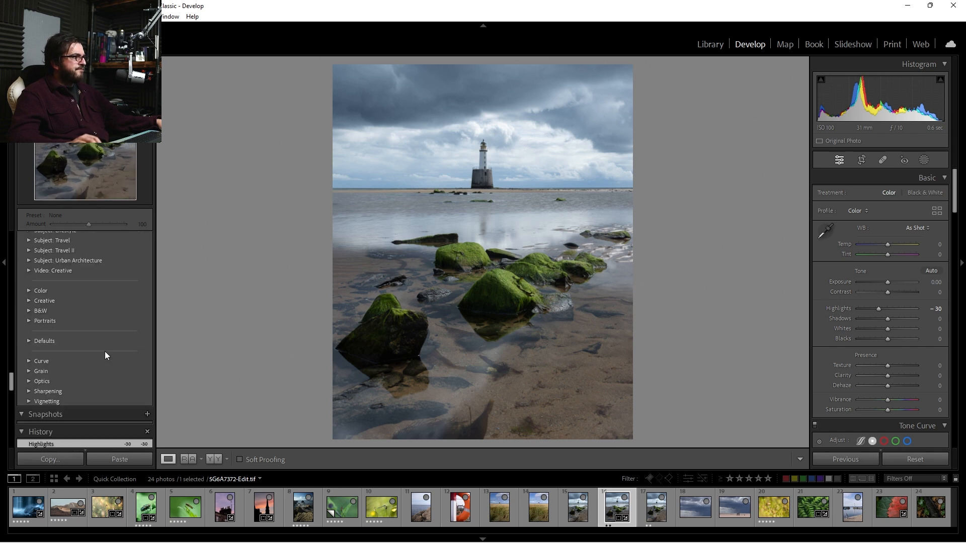
{"action": "scroll", "coordinate": [139, 364], "scroll_direction": "up", "scroll_amount": 8}
{"action": "scroll", "coordinate": [137, 363], "scroll_direction": "up", "scroll_amount": 8}
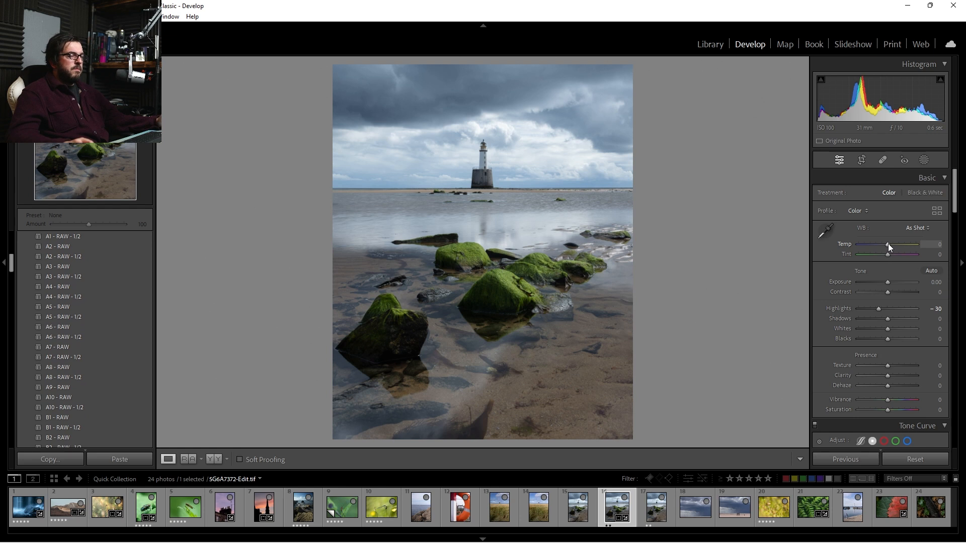
Warm the white balance to Temp +4 and Tint +10, and set Shadows to -13
{"action": "left_click_drag", "start_coordinate": [888, 243], "coordinate": [893, 255]}
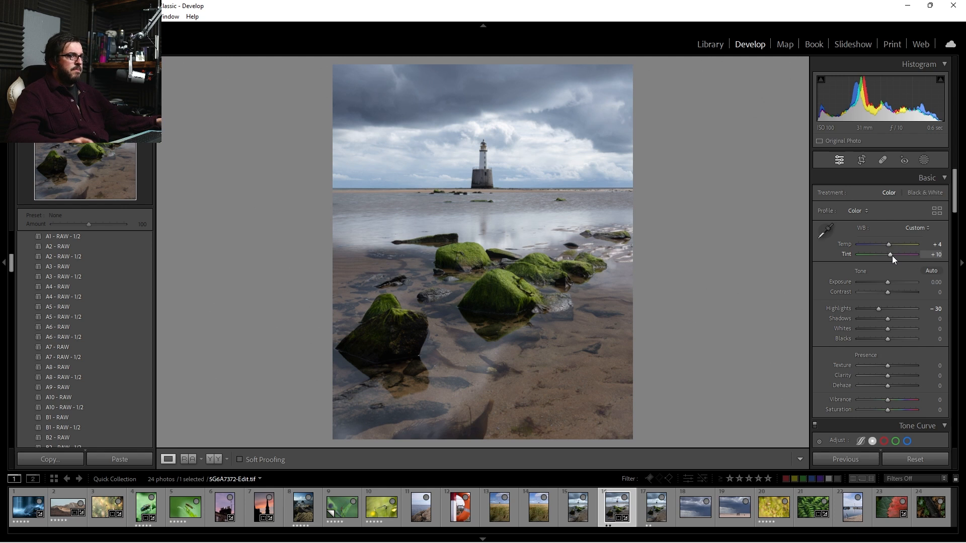
{"action": "mouse_move", "coordinate": [889, 320]}
{"action": "left_mouse_down"}
{"action": "mouse_move", "coordinate": [898, 321]}
{"action": "mouse_move", "coordinate": [885, 323]}
{"action": "left_mouse_up"}
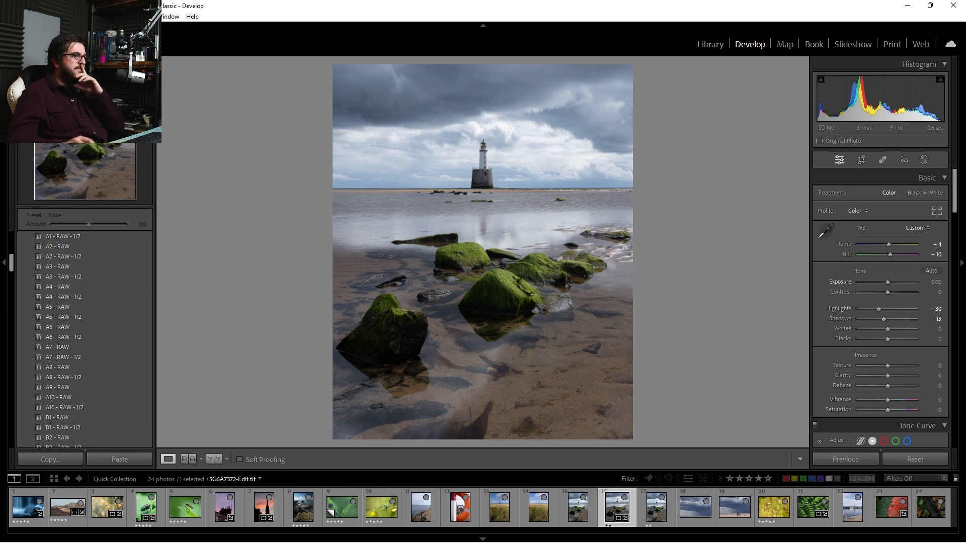
Shift the moss colours in the HSL hue adjustments, setting Yellow to -36 and Green to +36
{"action": "scroll", "coordinate": [912, 384], "scroll_direction": "down", "scroll_amount": 3}
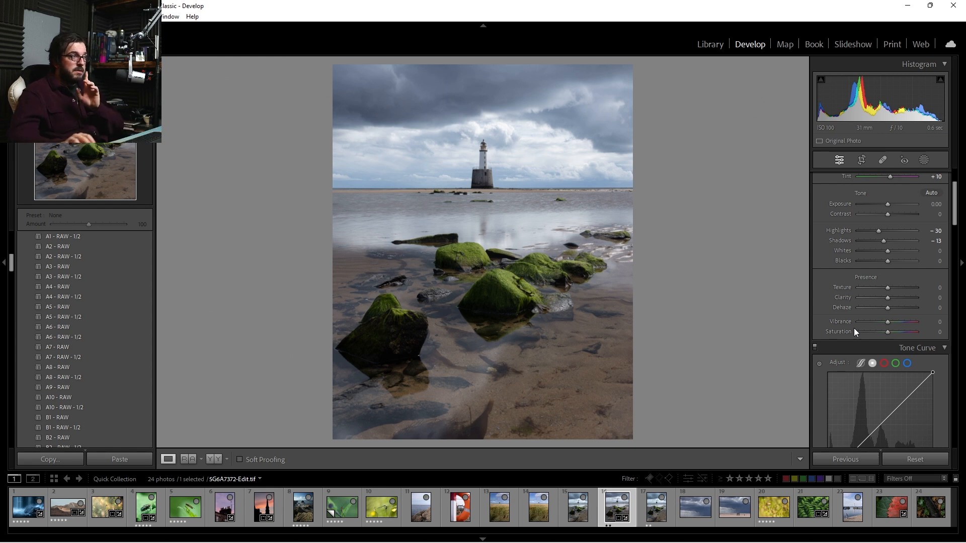
{"action": "scroll", "coordinate": [839, 360], "scroll_direction": "down", "scroll_amount": 5}
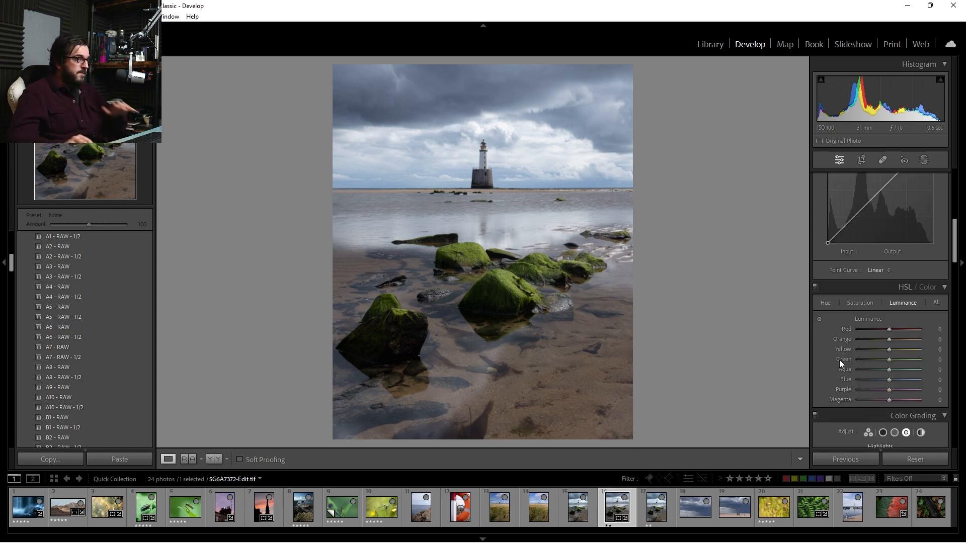
{"action": "double_click", "coordinate": [826, 302]}
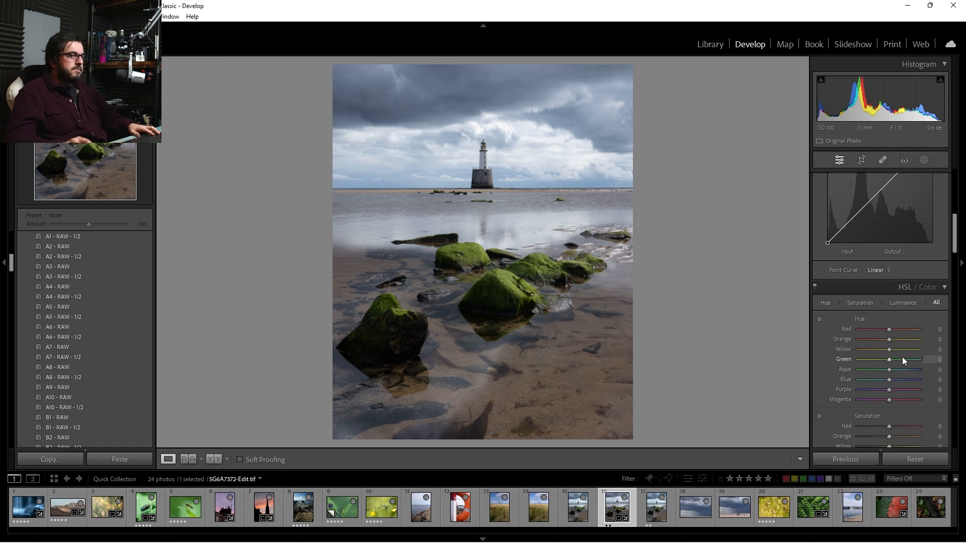
{"action": "left_click_drag", "start_coordinate": [887, 350], "coordinate": [879, 350]}
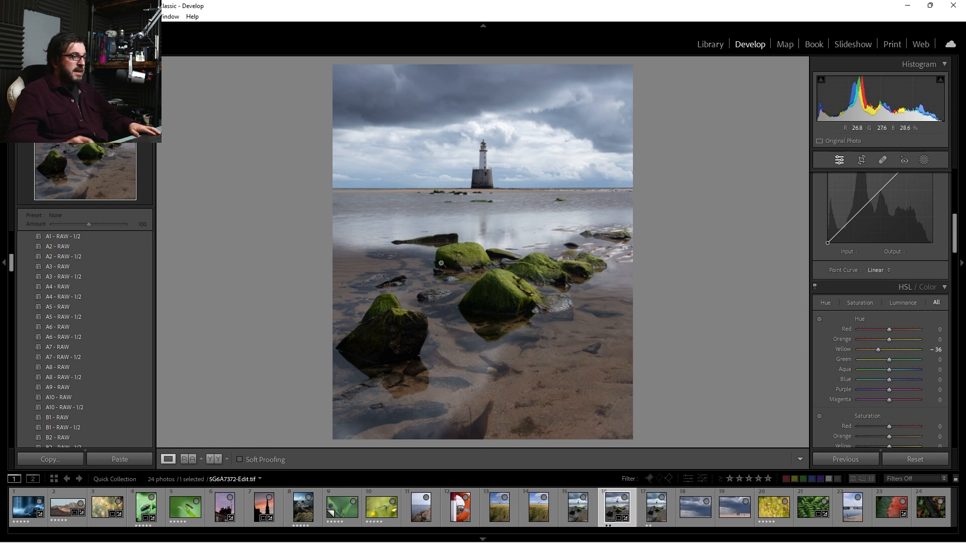
{"action": "left_click", "coordinate": [490, 277]}
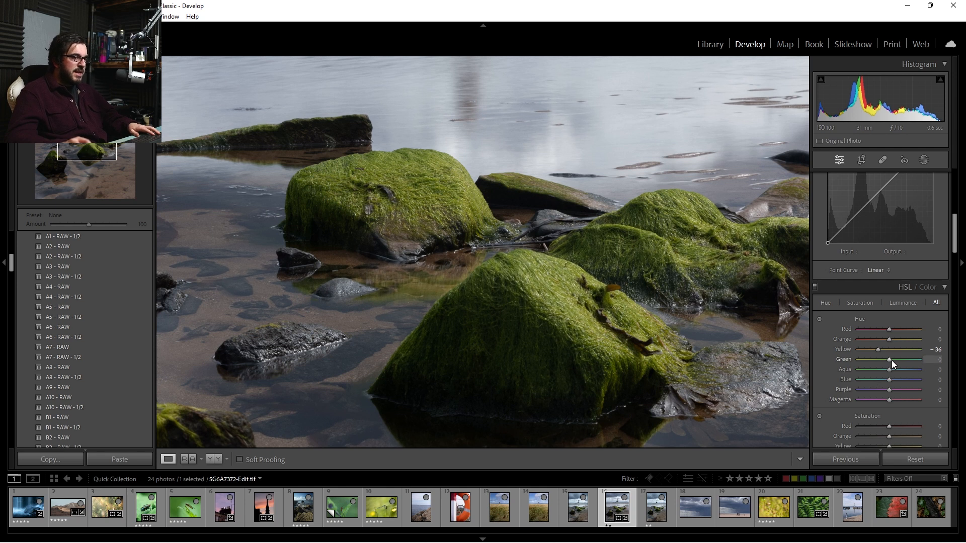
{"action": "left_click_drag", "start_coordinate": [906, 359], "coordinate": [903, 360]}
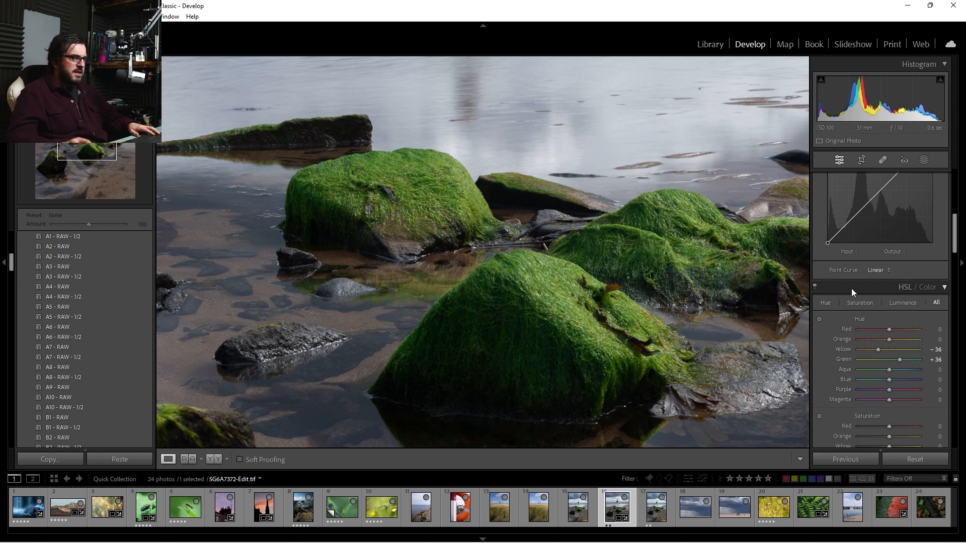
Reduce the Green saturation to -26 for the mossy rocks and return to the full photo view
{"action": "left_click", "coordinate": [856, 304]}
{"action": "left_click_drag", "start_coordinate": [888, 359], "coordinate": [881, 361]}
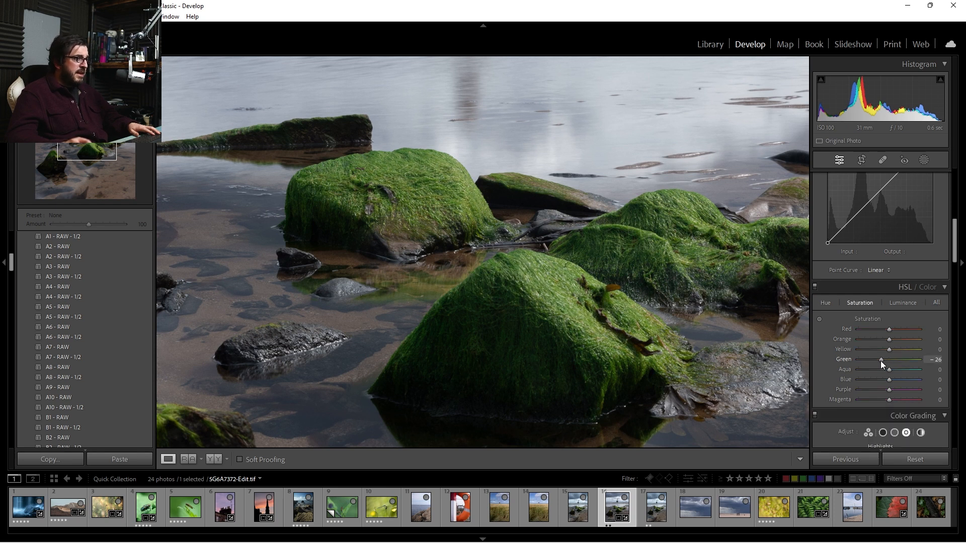
{"action": "left_click", "coordinate": [620, 267]}
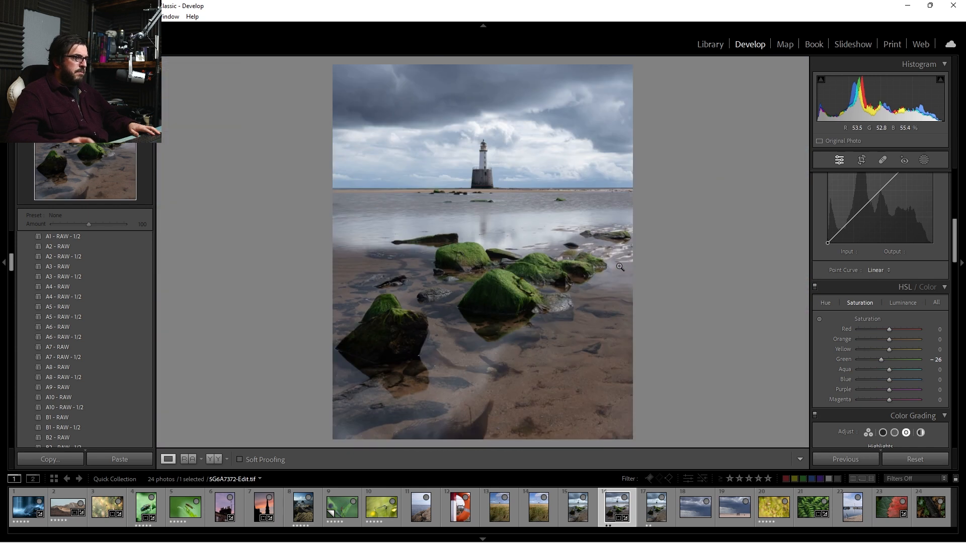
Set the HSL hue of Blue to -4, Purple to -100 and Aqua to -6
{"action": "left_click", "coordinate": [825, 302]}
{"action": "left_click_drag", "start_coordinate": [890, 379], "coordinate": [886, 380]}
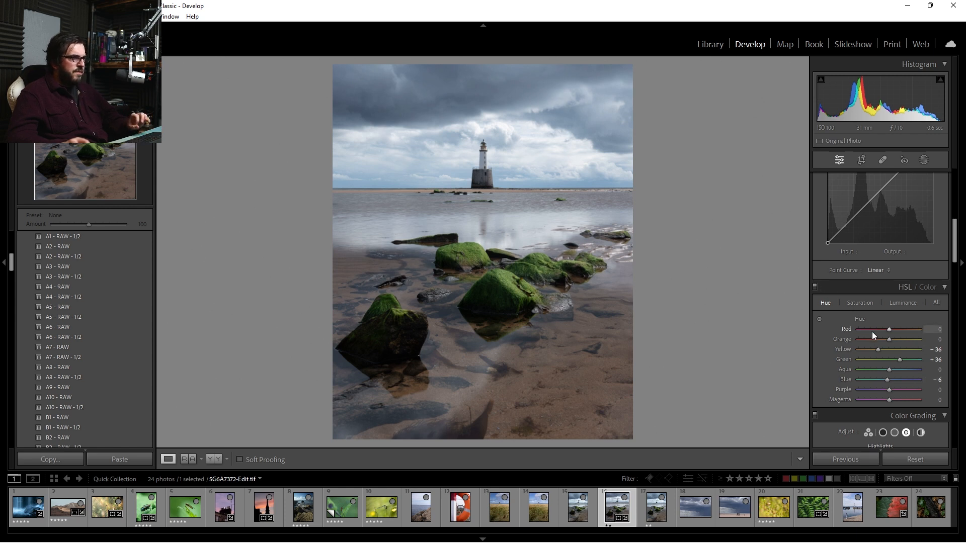
{"action": "mouse_move", "coordinate": [889, 379]}
{"action": "left_mouse_down"}
{"action": "mouse_move", "coordinate": [874, 383]}
{"action": "mouse_move", "coordinate": [889, 385]}
{"action": "left_mouse_up"}
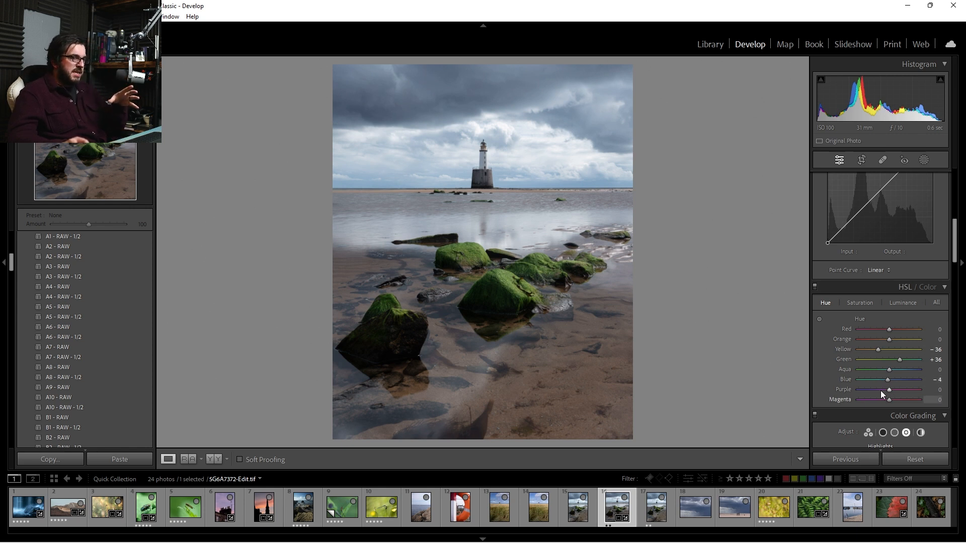
{"action": "left_click_drag", "start_coordinate": [889, 390], "coordinate": [850, 401]}
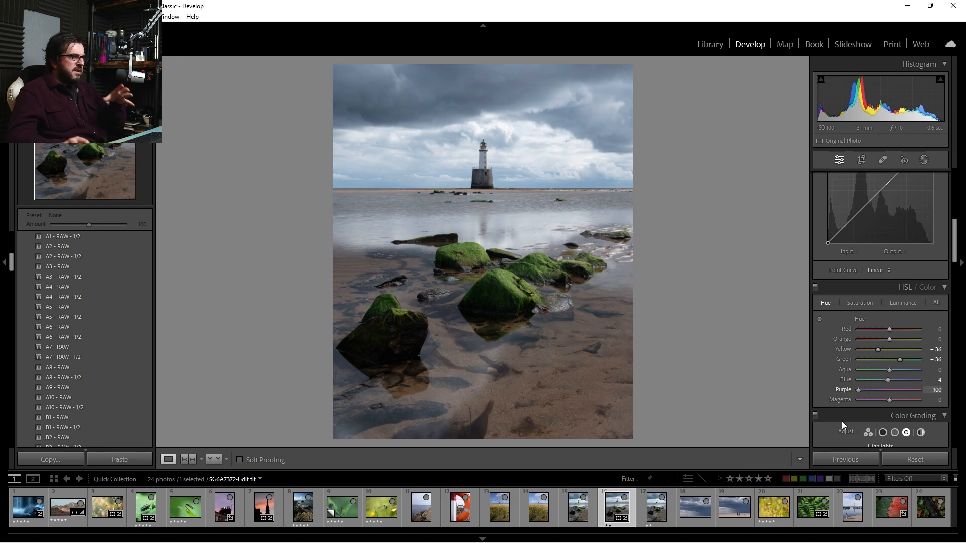
{"action": "left_click_drag", "start_coordinate": [841, 421], "coordinate": [832, 437]}
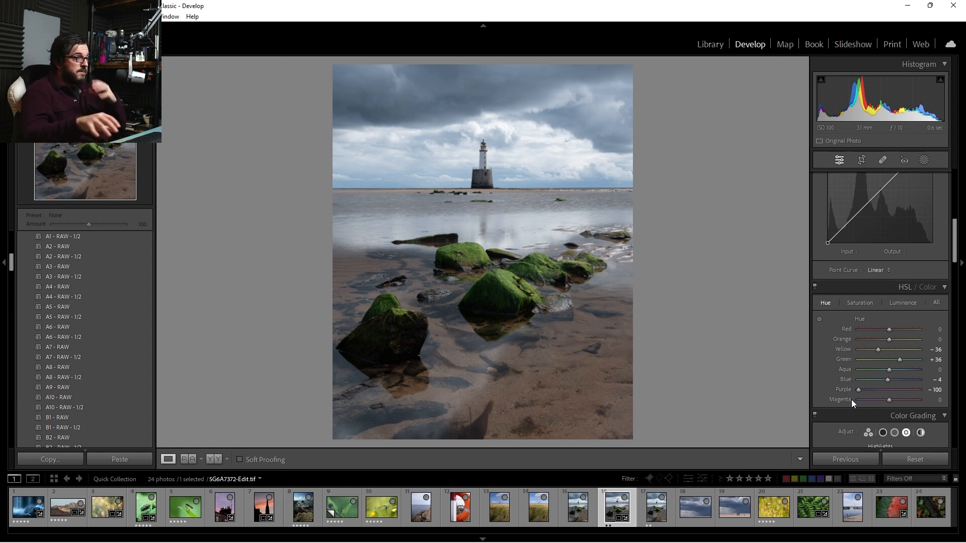
{"action": "mouse_move", "coordinate": [889, 369]}
{"action": "left_mouse_down"}
{"action": "mouse_move", "coordinate": [875, 376]}
{"action": "mouse_move", "coordinate": [889, 377]}
{"action": "left_mouse_up"}
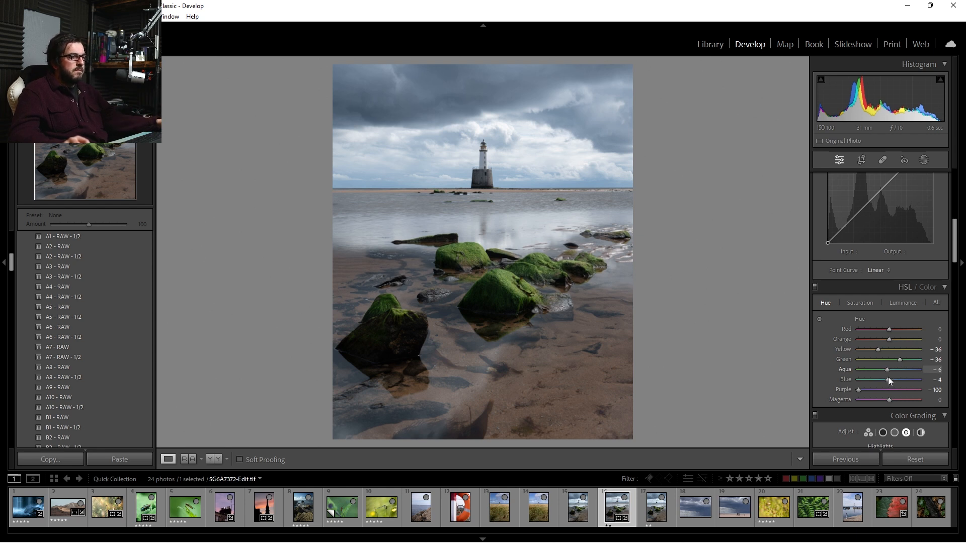
Raise the Orange luminance to +47 to brighten the sand, and check the lighthouse up close
{"action": "left_click_drag", "start_coordinate": [888, 340], "coordinate": [903, 357]}
{"action": "left_click", "coordinate": [897, 304]}
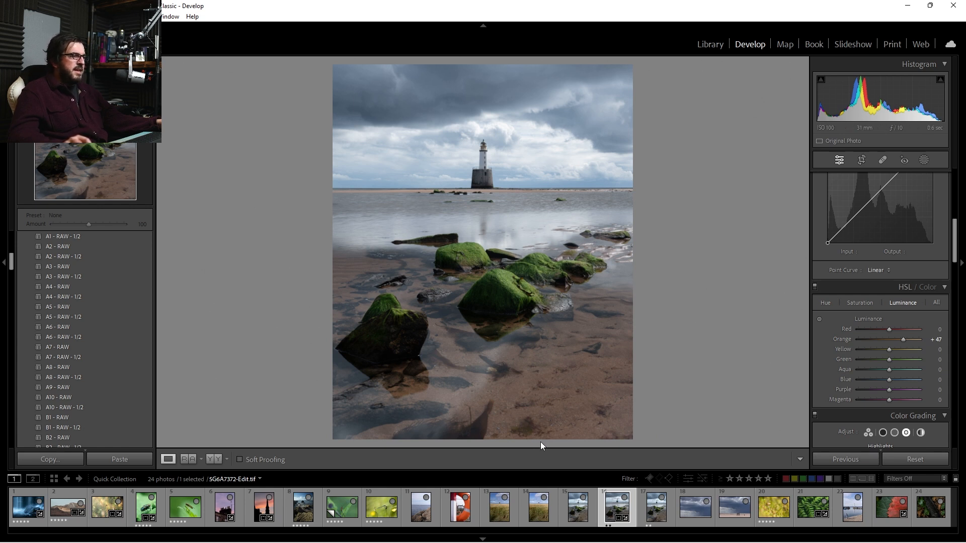
{"action": "left_click", "coordinate": [477, 160]}
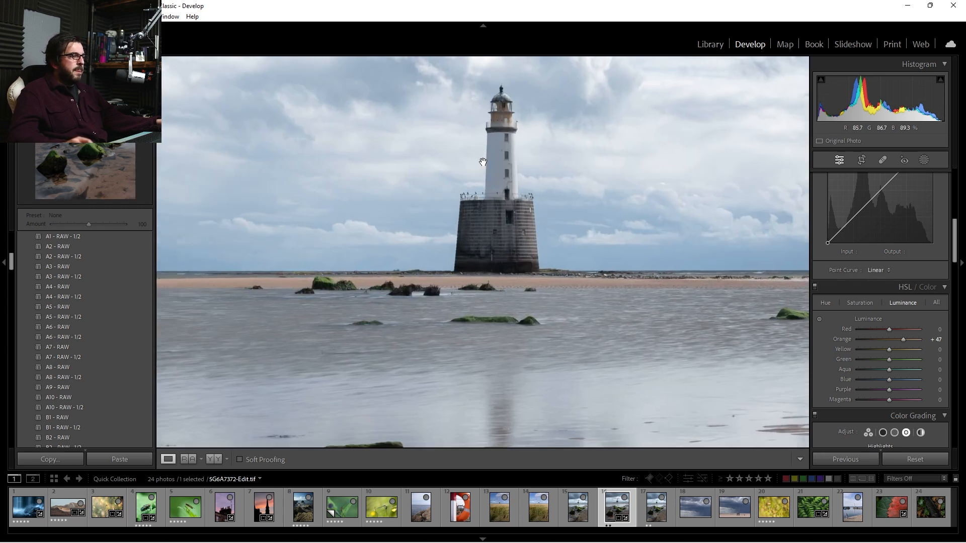
{"action": "left_click", "coordinate": [498, 186]}
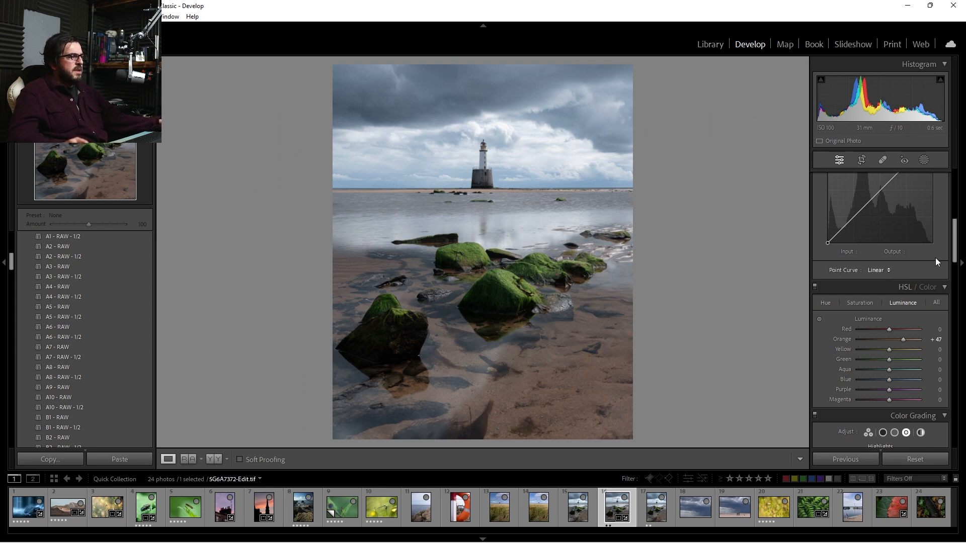
Try a blue Color Grading tint at hue 228 and saturation 13 in the shadows, and reset the shadow wheel
{"action": "scroll", "coordinate": [898, 243], "scroll_direction": "down", "scroll_amount": 3}
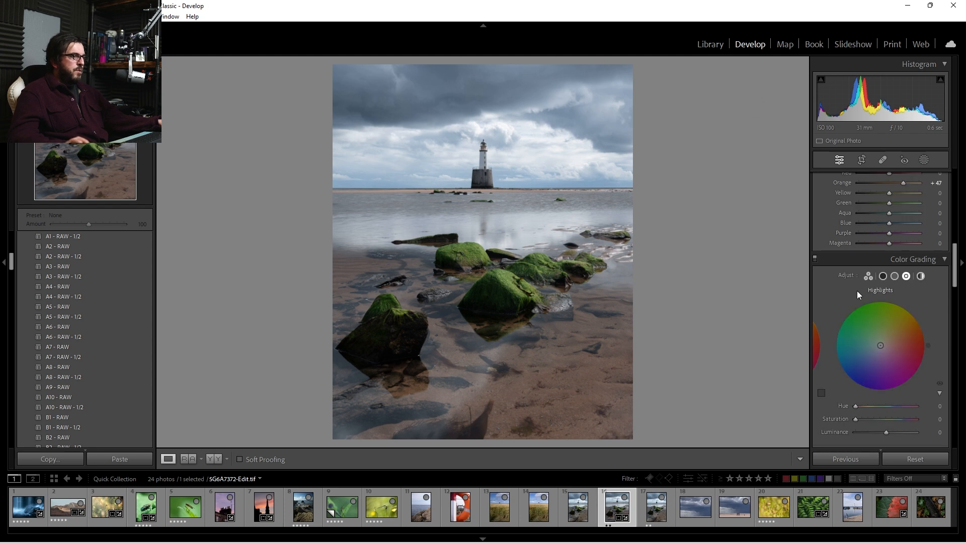
{"action": "left_click", "coordinate": [883, 277]}
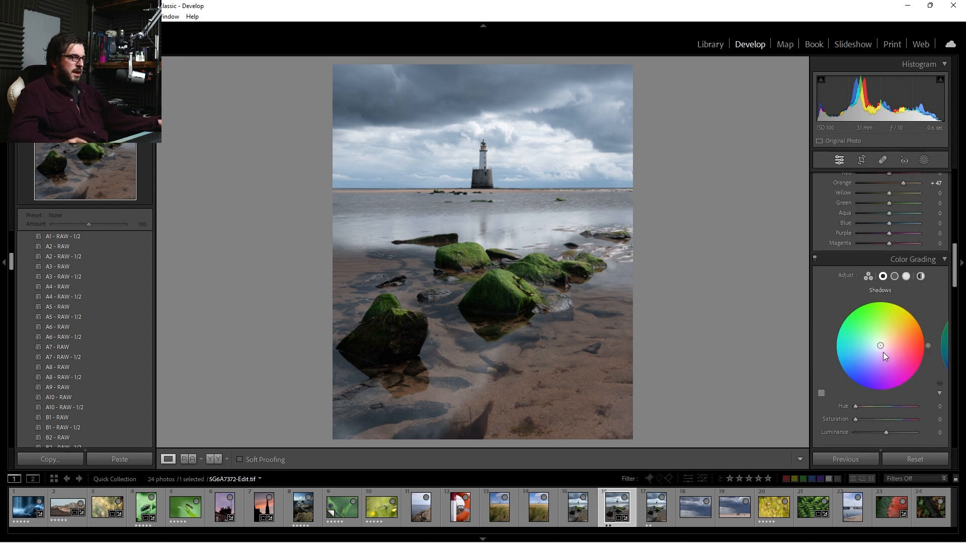
{"action": "left_click_drag", "start_coordinate": [880, 345], "coordinate": [876, 349]}
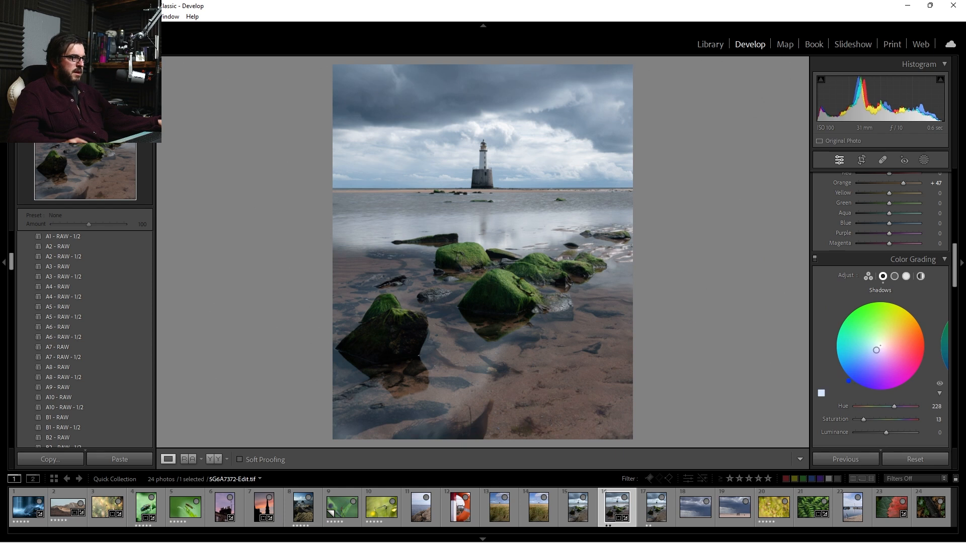
{"action": "double_click", "coordinate": [879, 351]}
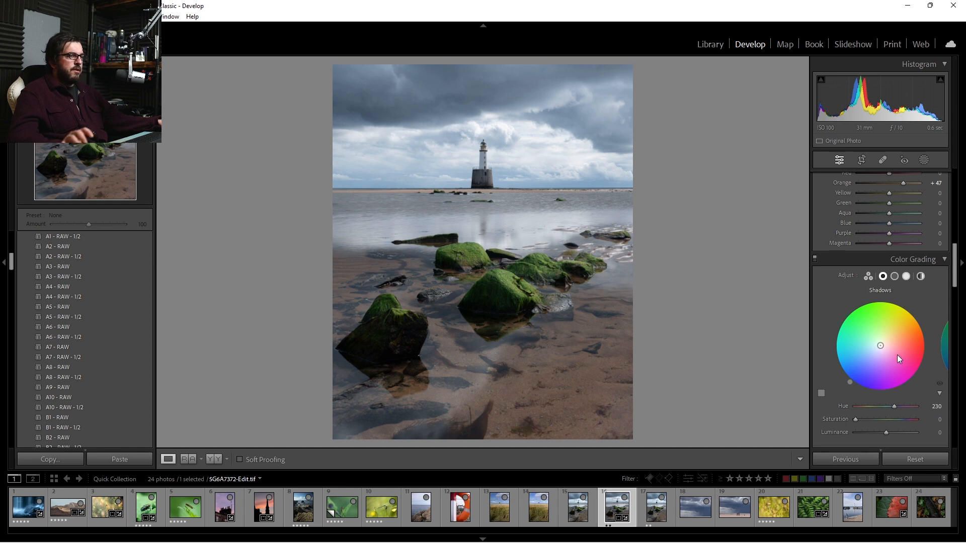
Add a linear gradient mask rising diagonally from the photo's lower-right corner and set its Exposure to -0.96
{"action": "scroll", "coordinate": [907, 321], "scroll_direction": "up", "scroll_amount": 10}
{"action": "left_click", "coordinate": [924, 161]}
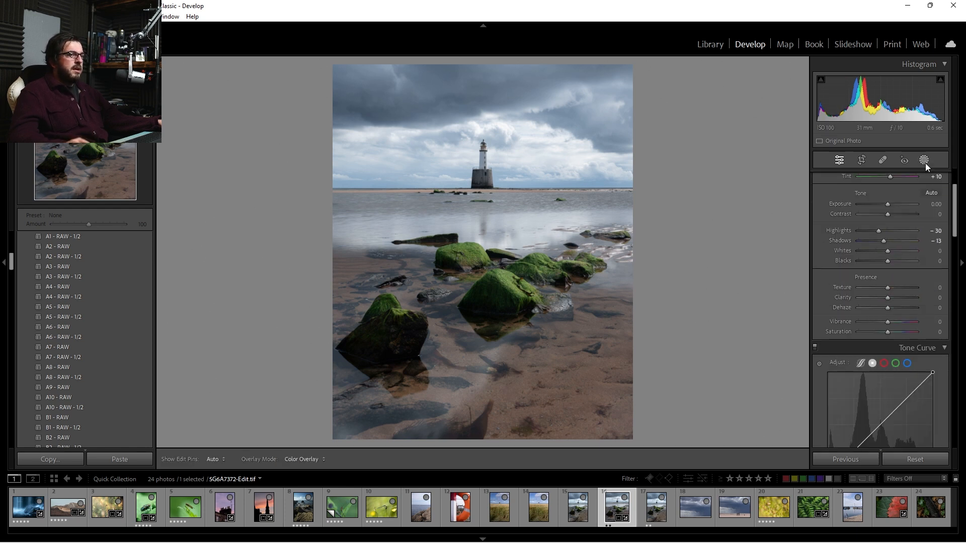
{"action": "left_click", "coordinate": [844, 265]}
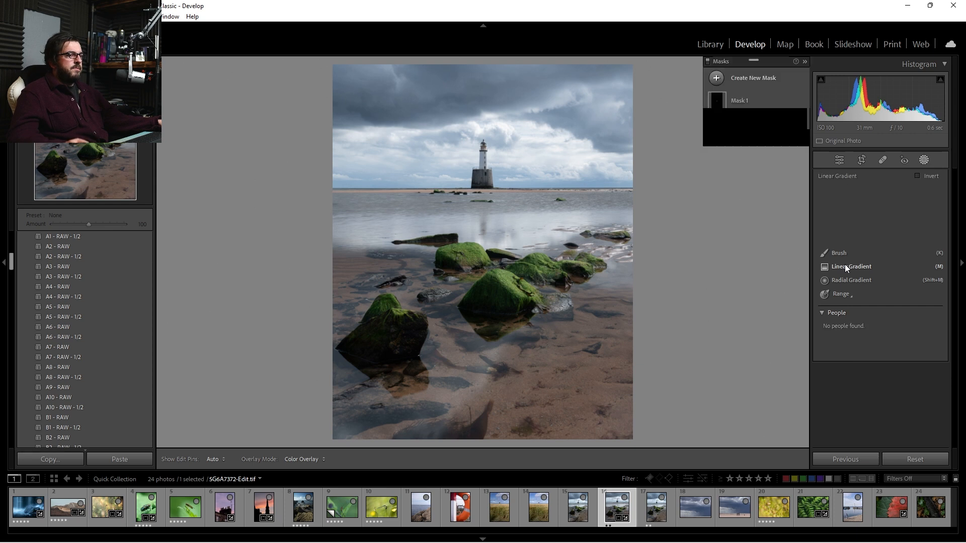
{"action": "left_click_drag", "start_coordinate": [692, 438], "coordinate": [621, 236]}
{"action": "left_click_drag", "start_coordinate": [885, 255], "coordinate": [877, 254]}
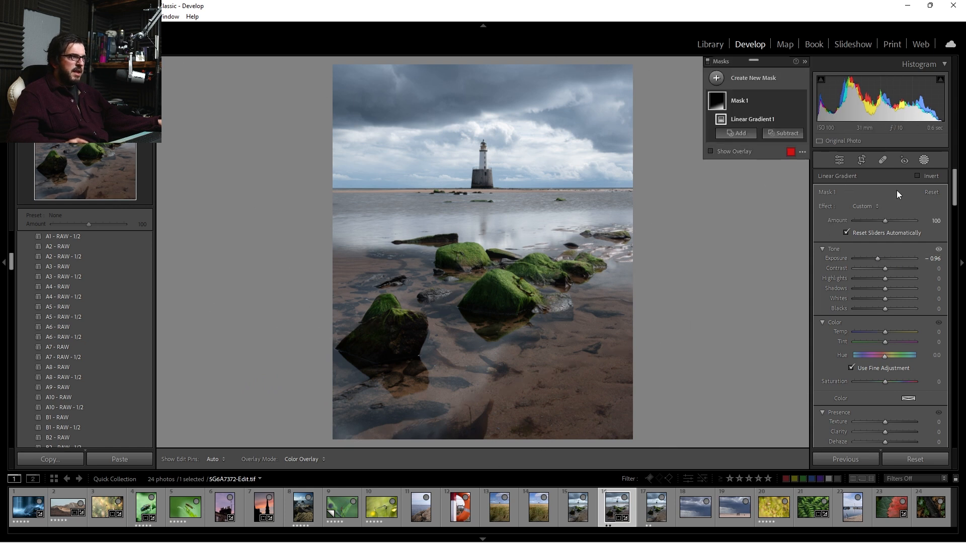
Add a second linear gradient mask from the top of the sky down to the horizon, with Exposure -0.56, Clarity 49 and Dehaze 9
{"action": "left_click", "coordinate": [737, 133]}
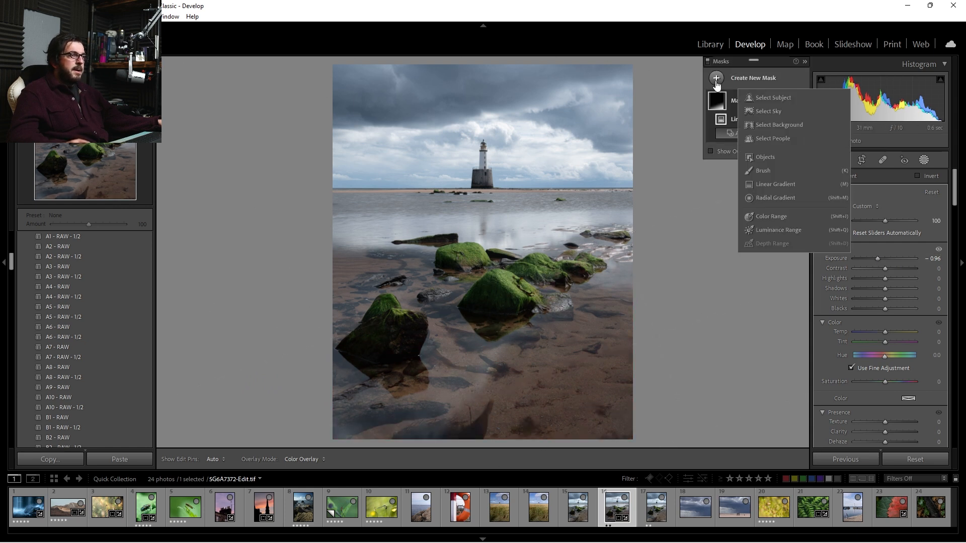
{"action": "left_click", "coordinate": [783, 185]}
{"action": "left_click_drag", "start_coordinate": [518, 76], "coordinate": [523, 191]}
{"action": "left_click_drag", "start_coordinate": [886, 258], "coordinate": [880, 259]}
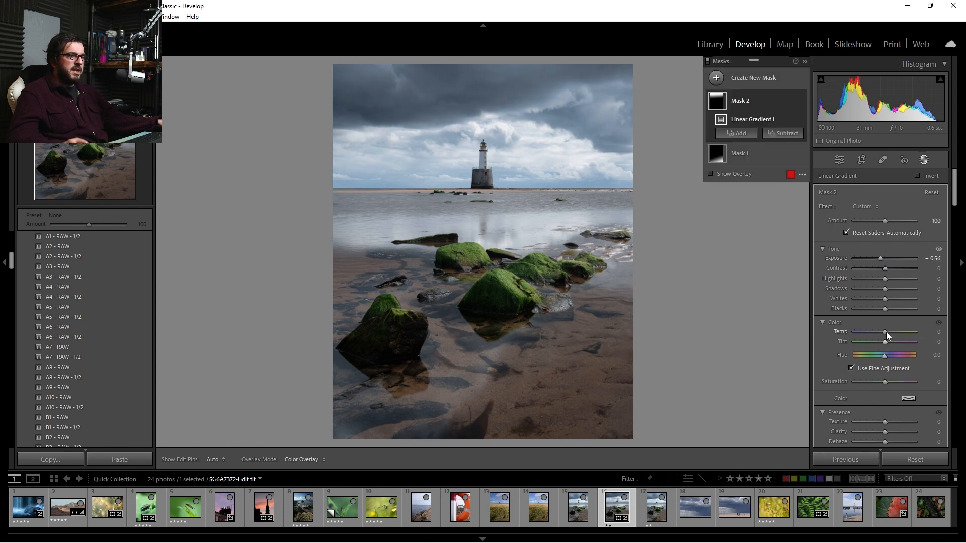
{"action": "mouse_move", "coordinate": [886, 432]}
{"action": "left_mouse_down"}
{"action": "mouse_move", "coordinate": [916, 439]}
{"action": "mouse_move", "coordinate": [901, 443]}
{"action": "left_mouse_up"}
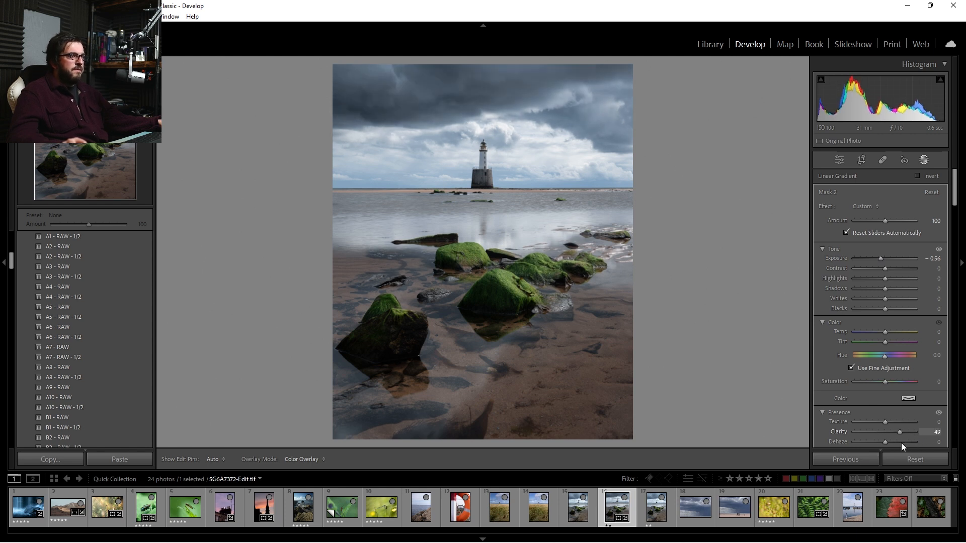
{"action": "left_click_drag", "start_coordinate": [894, 443], "coordinate": [888, 441]}
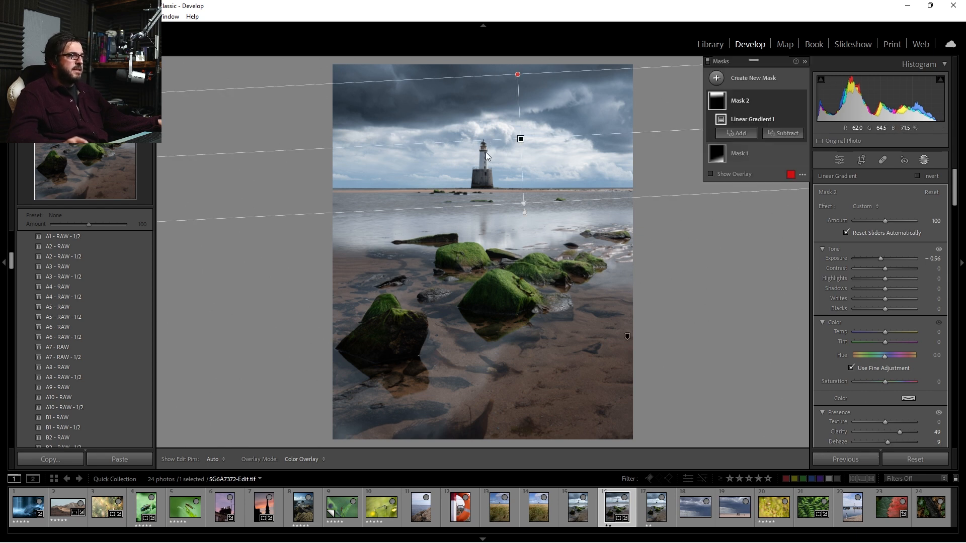
Extend the sky gradient slightly higher, and add a subtracting brush of size 5.0 to Mask 2
{"action": "left_click_drag", "start_coordinate": [518, 74], "coordinate": [518, 67]}
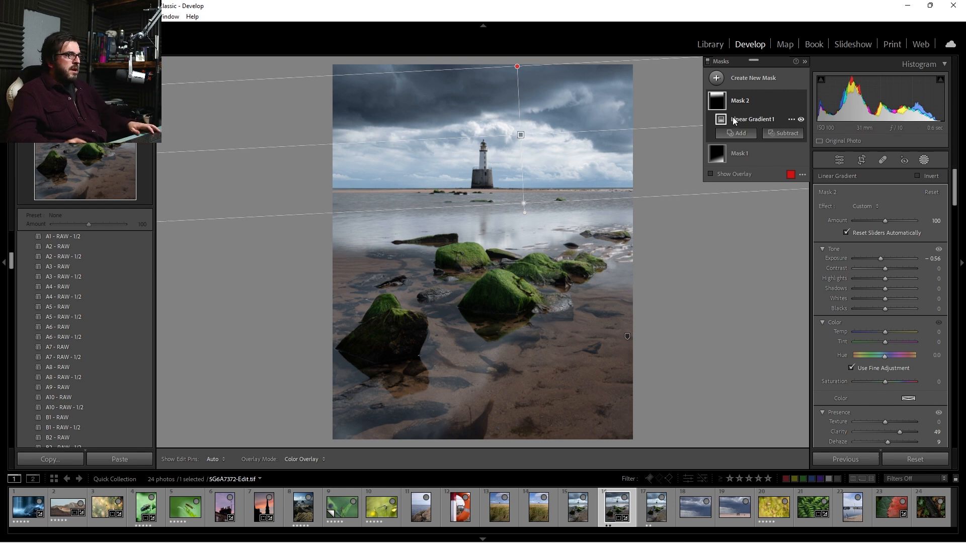
{"action": "key", "text": "ctrl+equal"}
{"action": "key", "text": "ctrl+equal"}
{"action": "left_click_drag", "start_coordinate": [539, 125], "coordinate": [515, 284]}
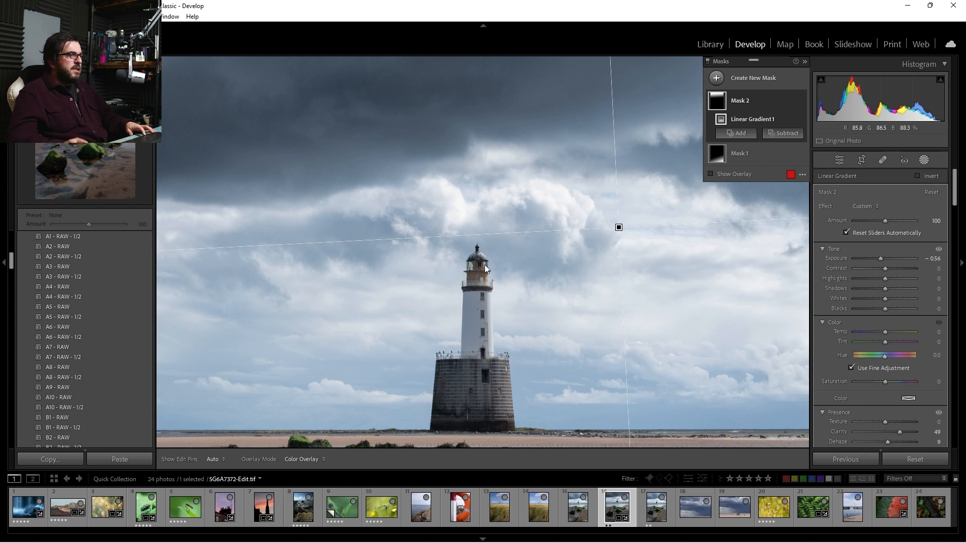
{"action": "left_click", "coordinate": [791, 101]}
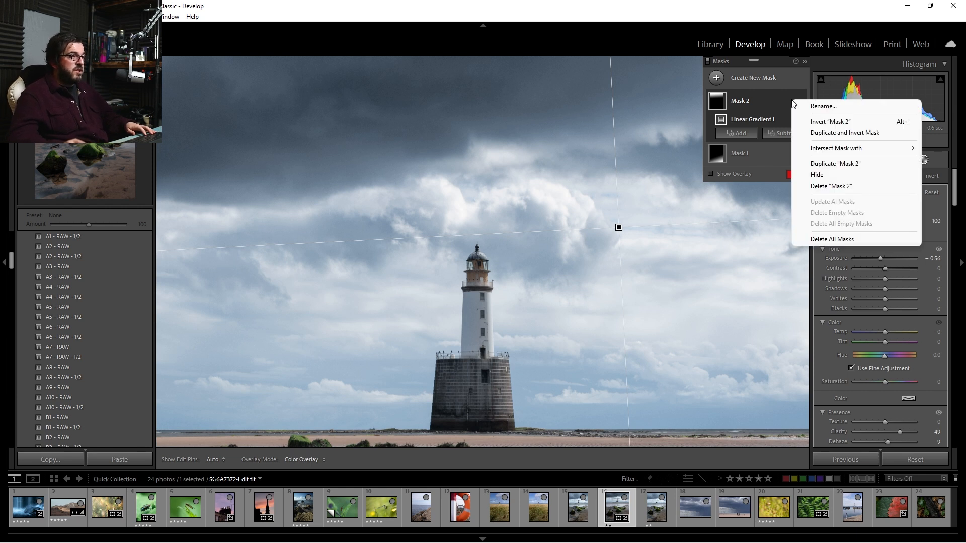
{"action": "left_click", "coordinate": [777, 134]}
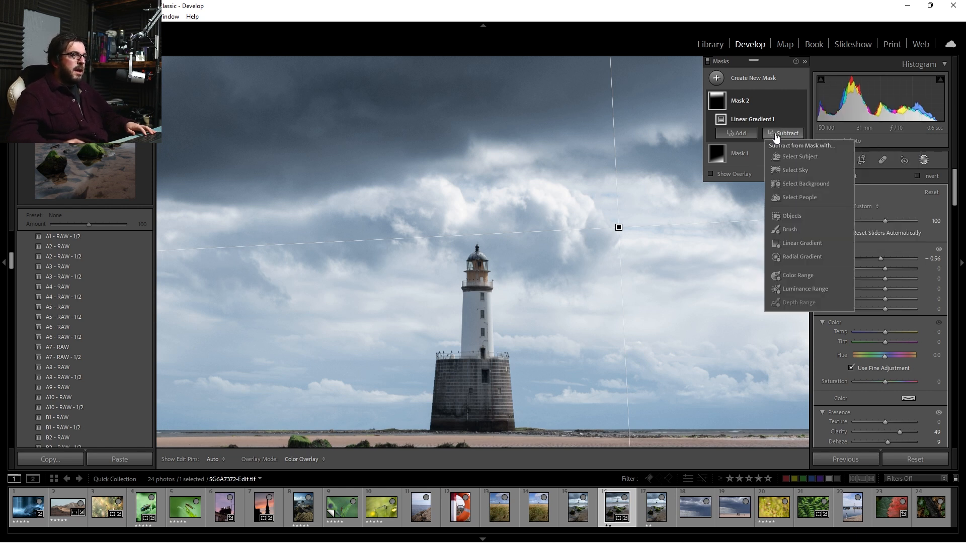
{"action": "left_click", "coordinate": [805, 228]}
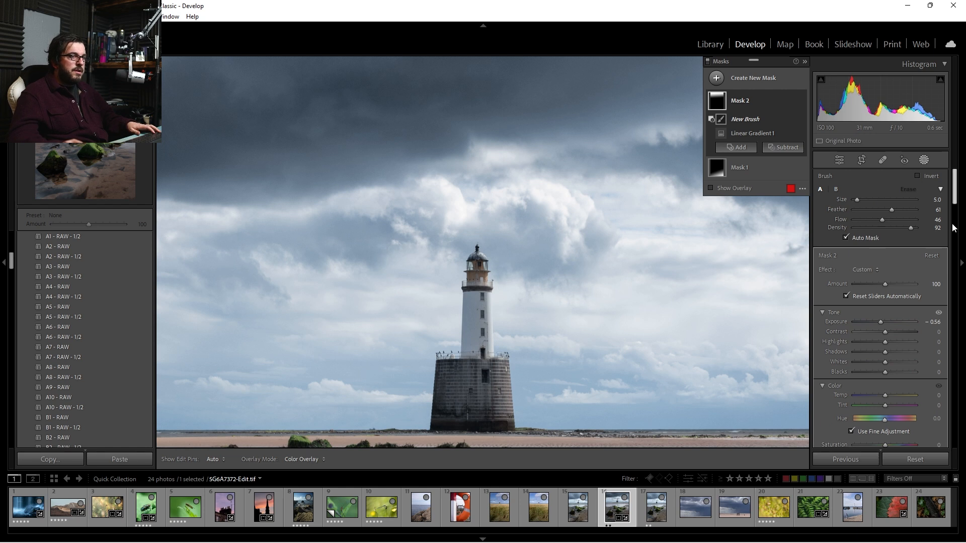
{"action": "mouse_move", "coordinate": [954, 188]}
{"action": "left_mouse_down"}
{"action": "mouse_move", "coordinate": [951, 245]}
{"action": "mouse_move", "coordinate": [964, 188]}
{"action": "left_mouse_up"}
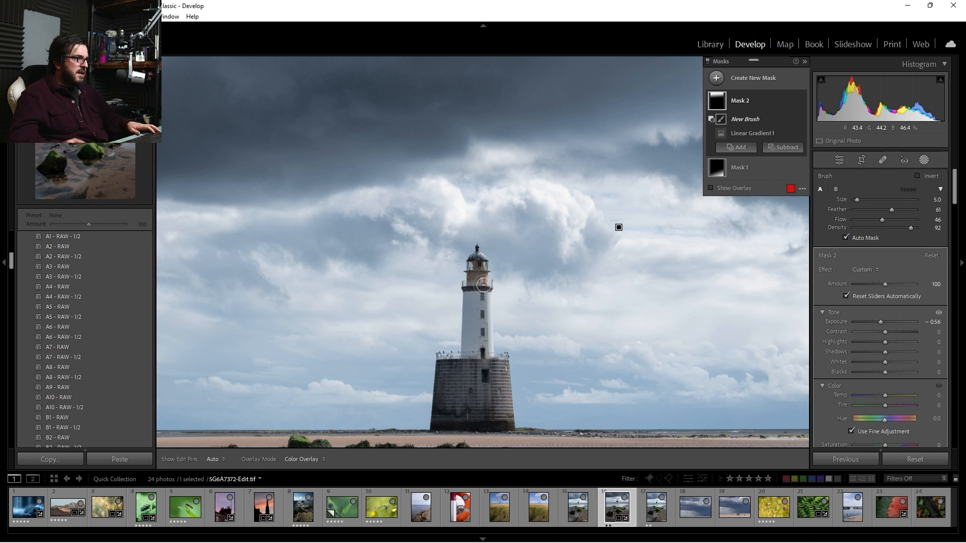
Brush over the lighthouse from its lantern down to the stone base to remove it from the sky gradient mask
{"action": "key", "text": "h"}
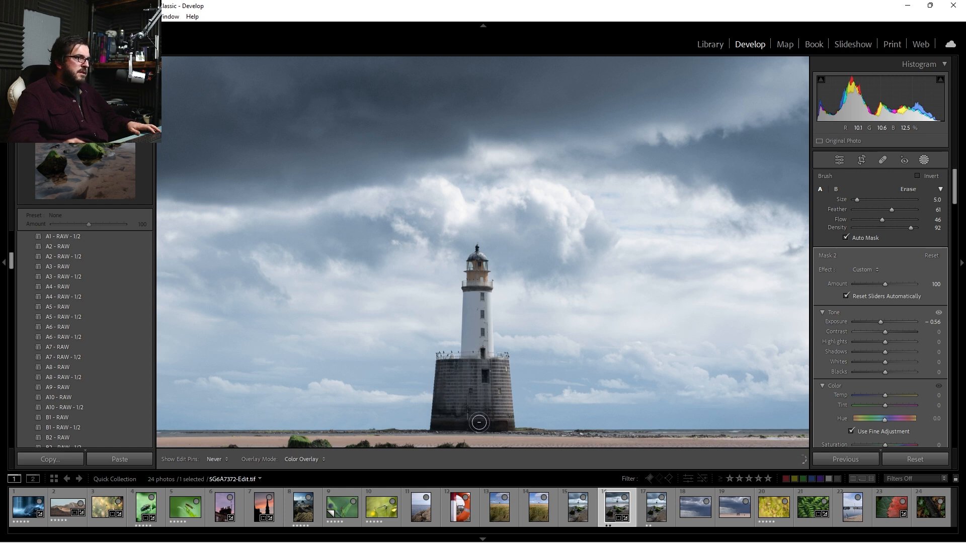
{"action": "key", "text": "h"}
{"action": "mouse_move", "coordinate": [722, 103]}
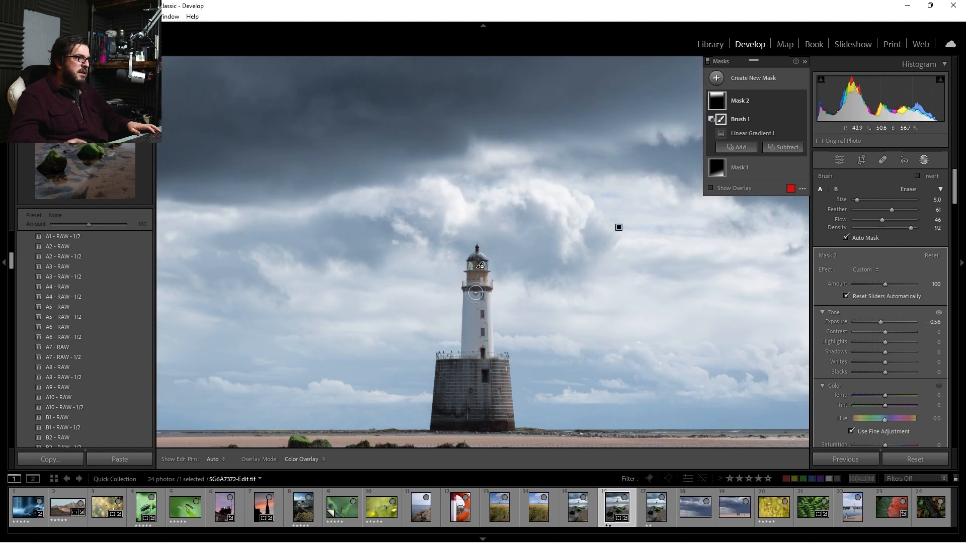
{"action": "key", "text": "h"}
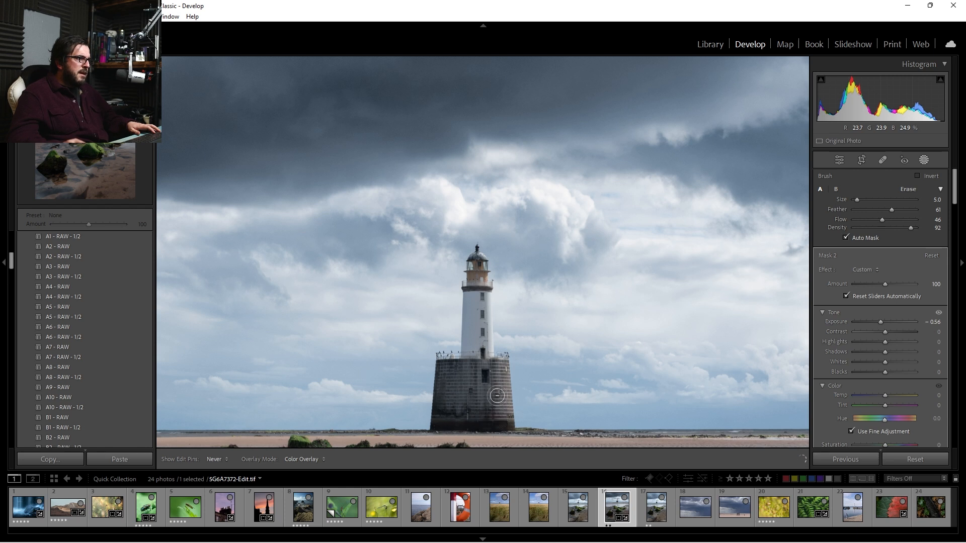
{"action": "key", "text": "h"}
Compare the lighthouse close-up with its before version outside masking, and return to the full photo
{"action": "left_click", "coordinate": [924, 160]}
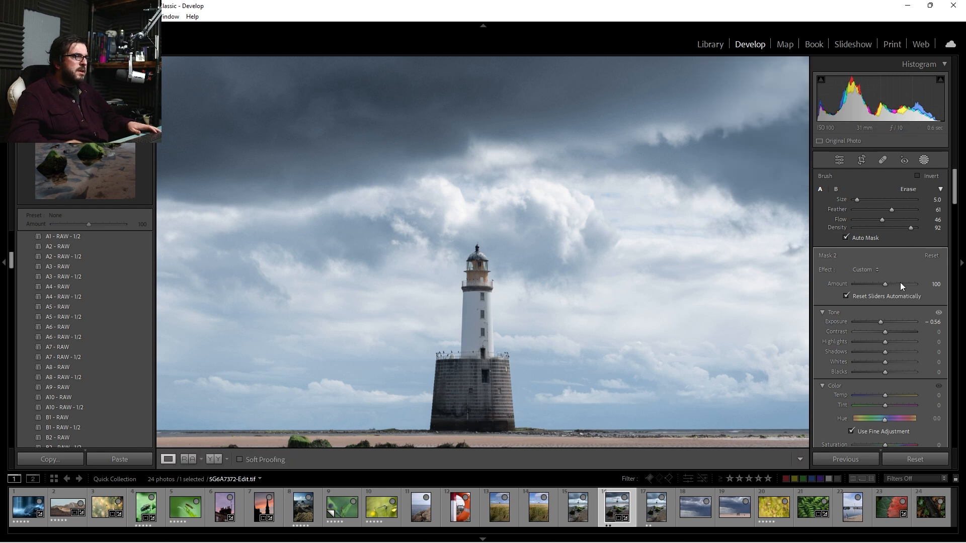
{"action": "key", "text": "backslash"}
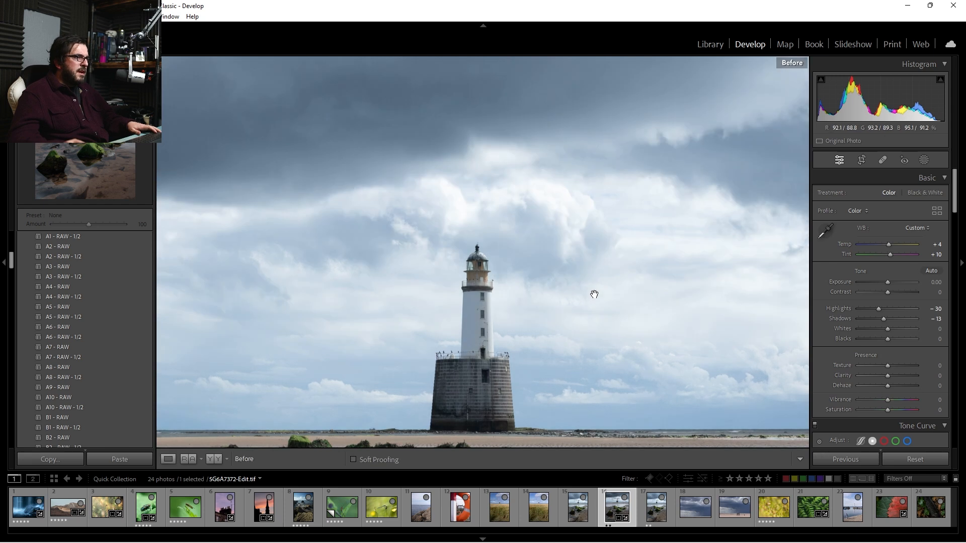
{"action": "left_click", "coordinate": [531, 340]}
Set the photo's overall Exposure to -0.04, and reopen sky gradient Mask 2 with its Exposure at -0.56
{"action": "left_click_drag", "start_coordinate": [888, 282], "coordinate": [886, 283]}
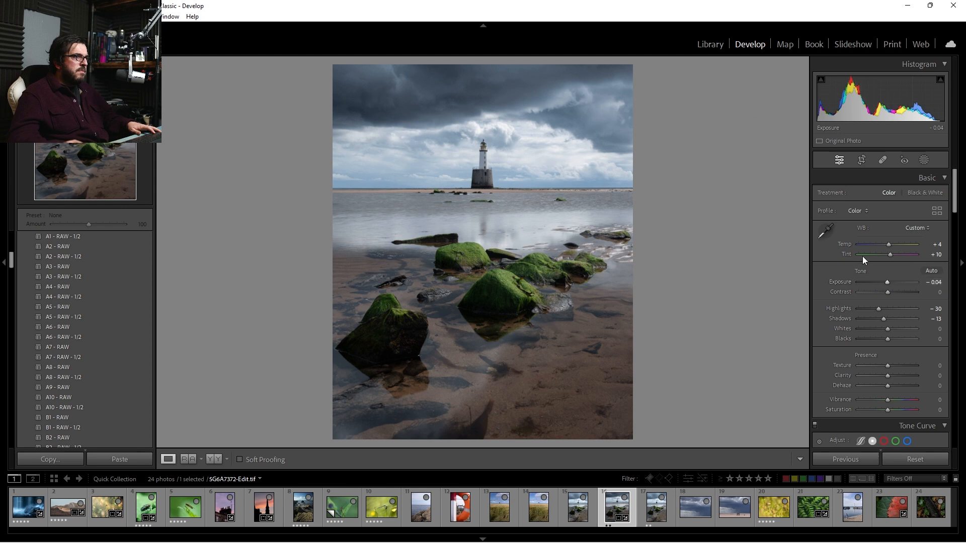
{"action": "left_click", "coordinate": [925, 160]}
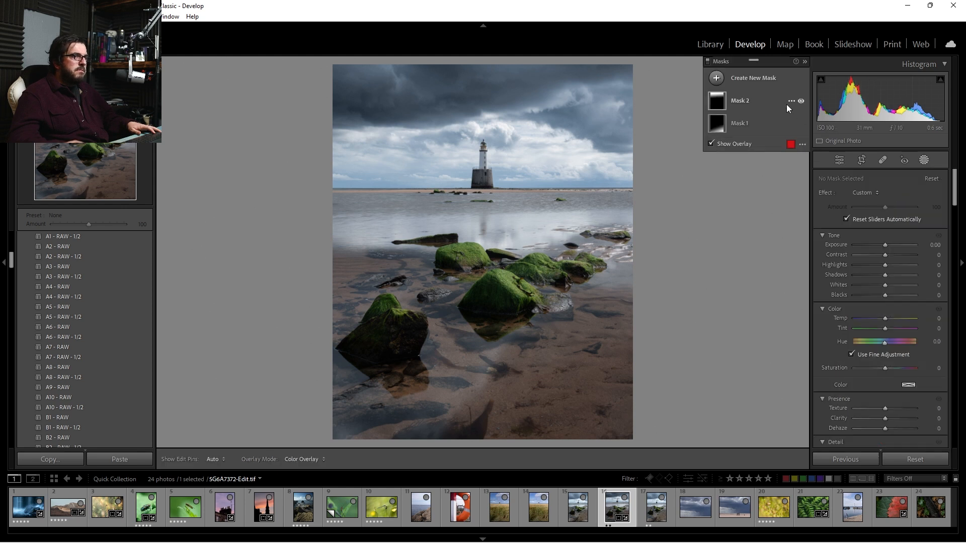
{"action": "left_click", "coordinate": [749, 102]}
{"action": "mouse_move", "coordinate": [884, 245]}
{"action": "left_mouse_down"}
{"action": "mouse_move", "coordinate": [862, 249]}
{"action": "mouse_move", "coordinate": [889, 252]}
{"action": "mouse_move", "coordinate": [865, 249]}
{"action": "mouse_move", "coordinate": [880, 251]}
{"action": "left_mouse_up"}
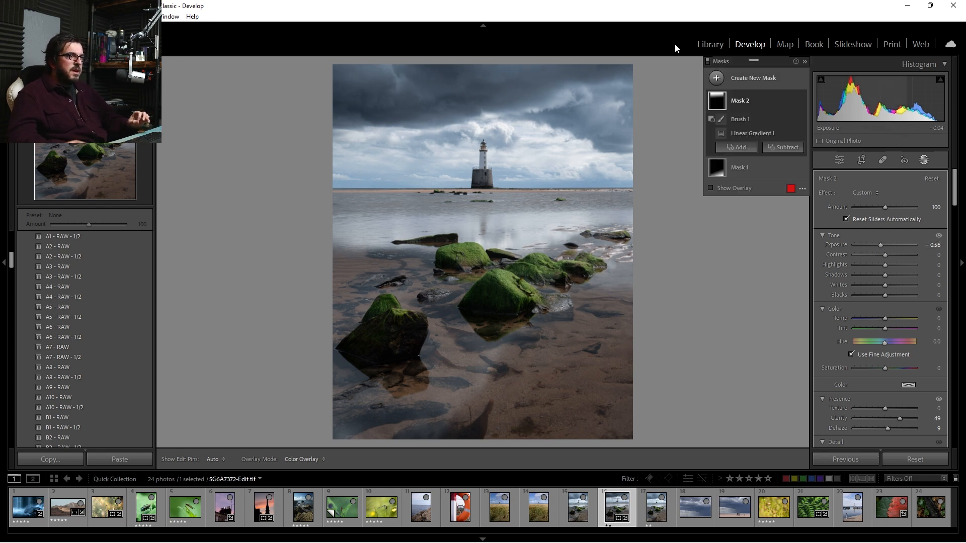
Create a new brush mask with Flow 4 and set its Exposure to 1.22
{"action": "left_click", "coordinate": [737, 87]}
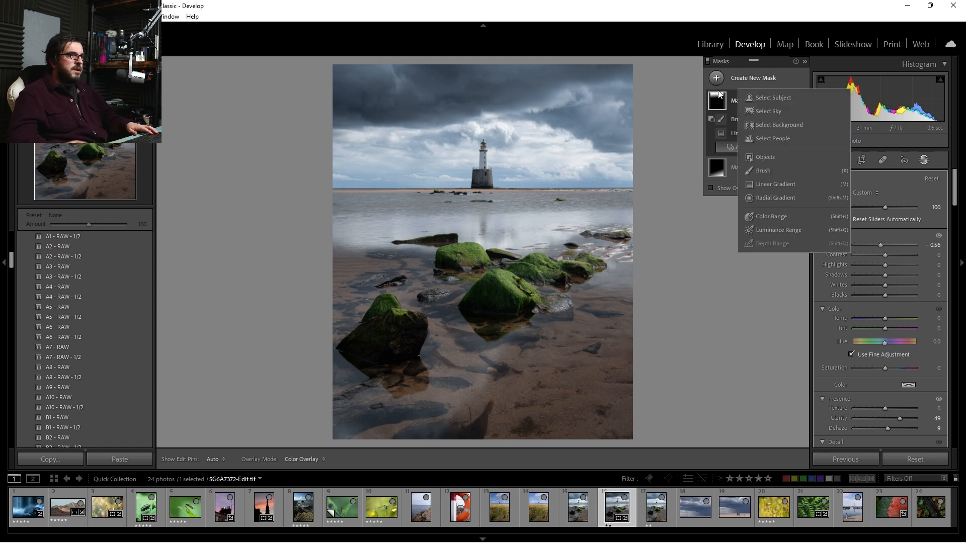
{"action": "left_click", "coordinate": [762, 170]}
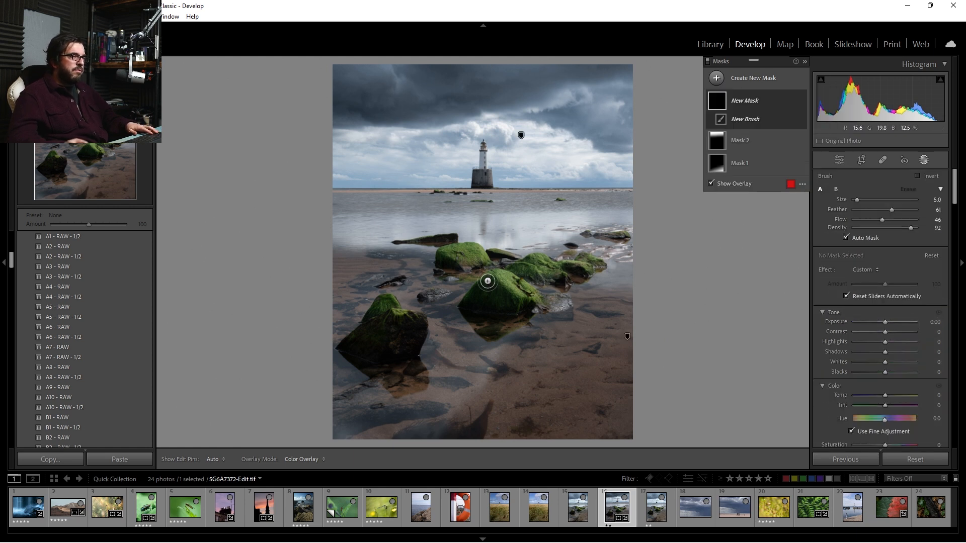
{"action": "left_click", "coordinate": [856, 222]}
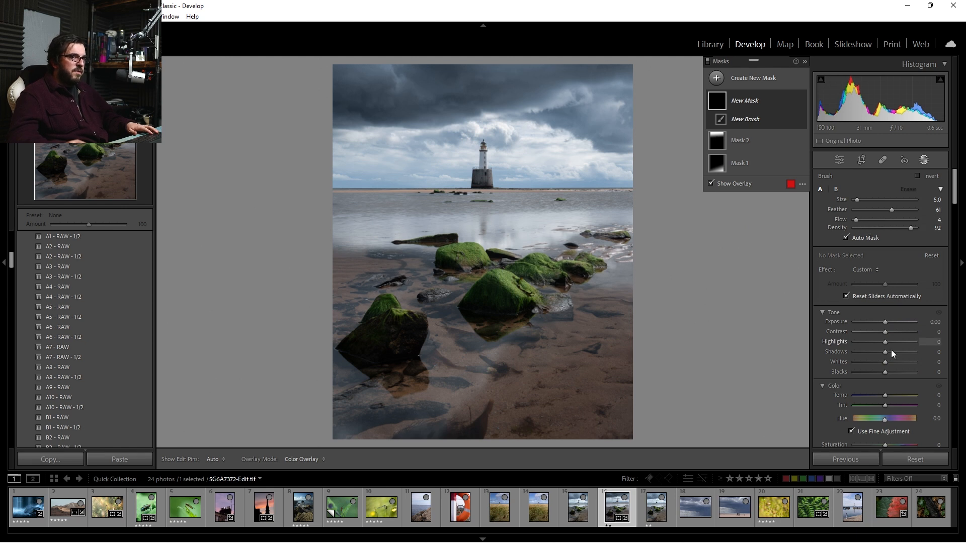
{"action": "left_click_drag", "start_coordinate": [887, 322], "coordinate": [895, 322]}
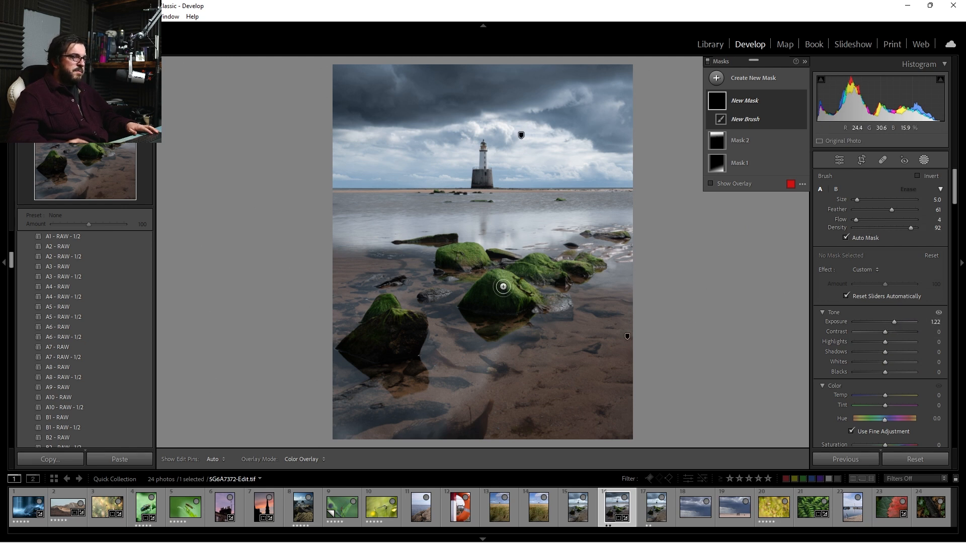
Paint the brightening brush softly over the lit tops of the mossy green rocks
{"action": "key", "text": "h"}
{"action": "left_click_drag", "start_coordinate": [469, 261], "coordinate": [460, 254]}
{"action": "key", "text": "h"}
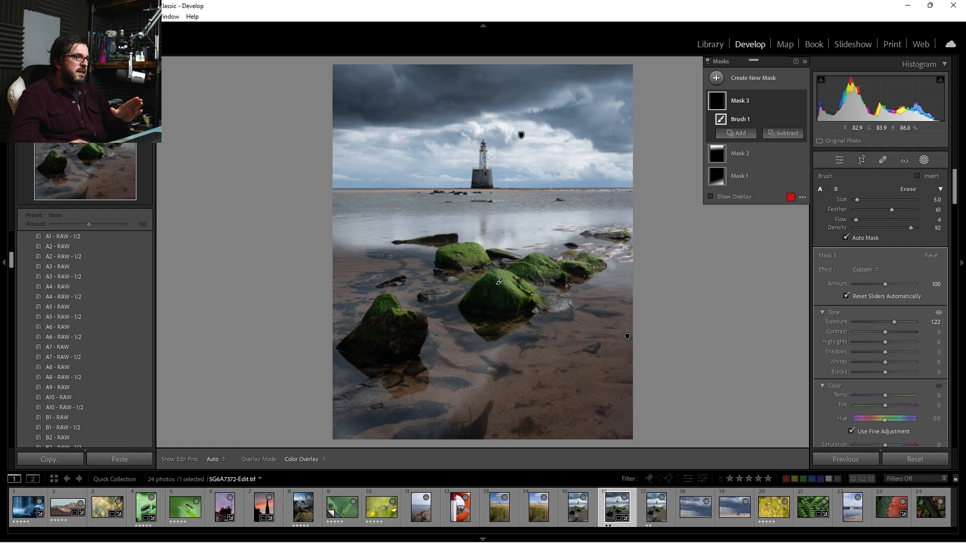
{"action": "key", "text": "h"}
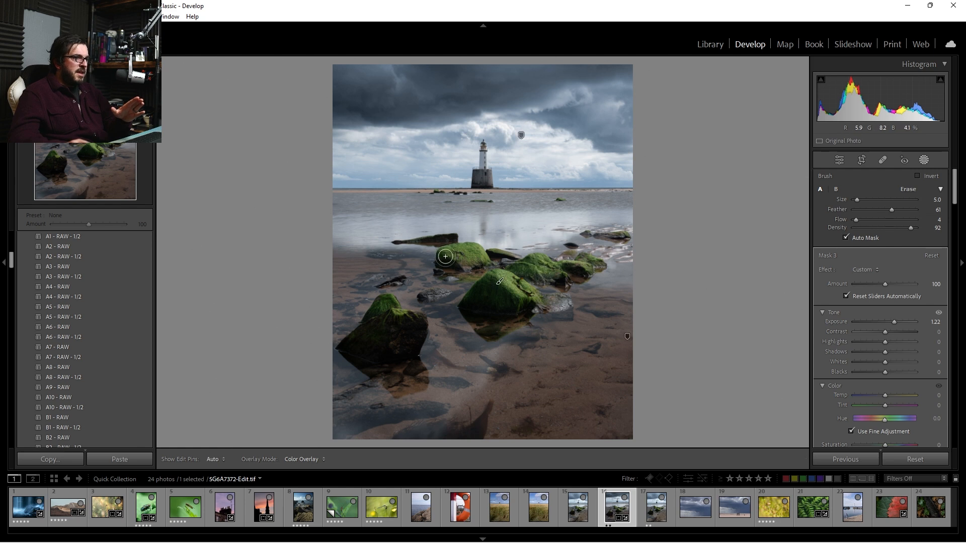
{"action": "key", "text": "h"}
{"action": "key", "text": "h"}
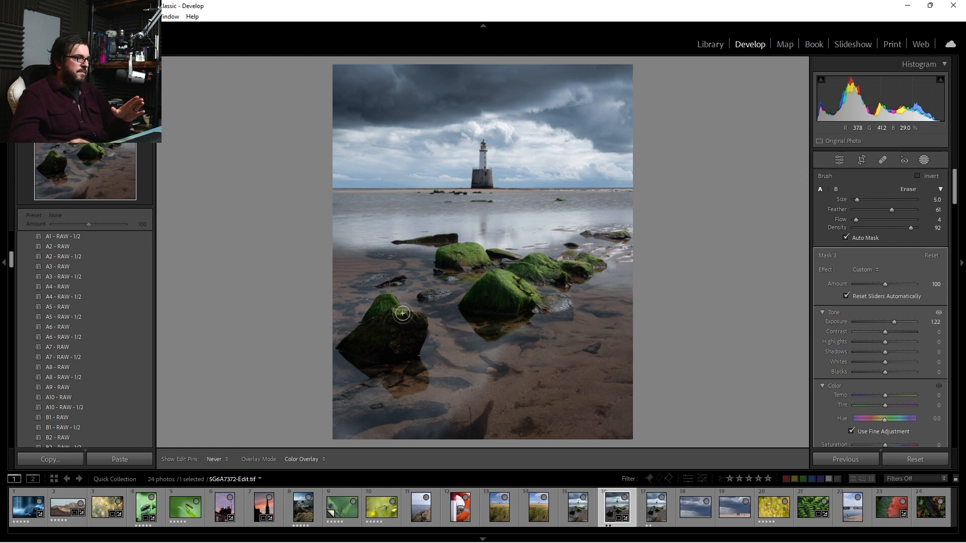
{"action": "key", "text": "h"}
{"action": "key", "text": "h"}
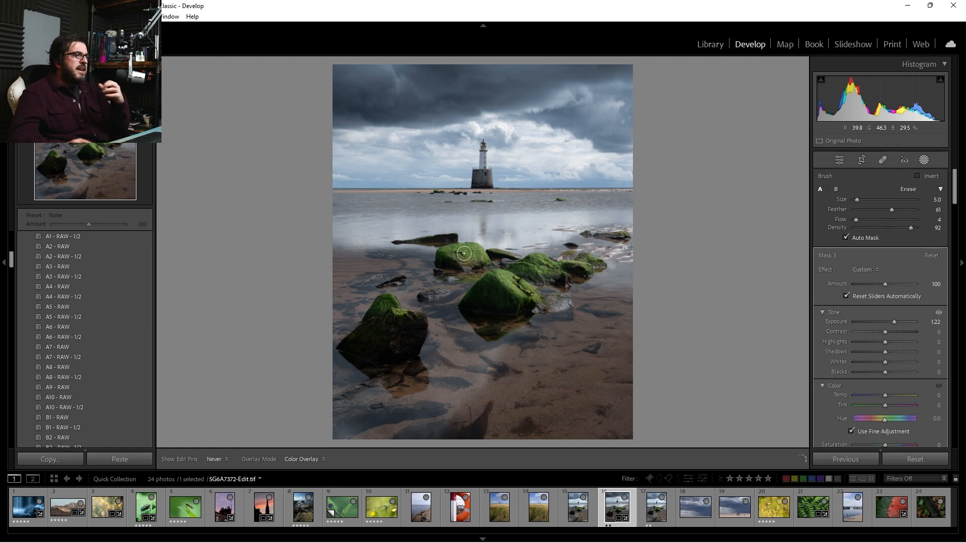
{"action": "key", "text": "h"}
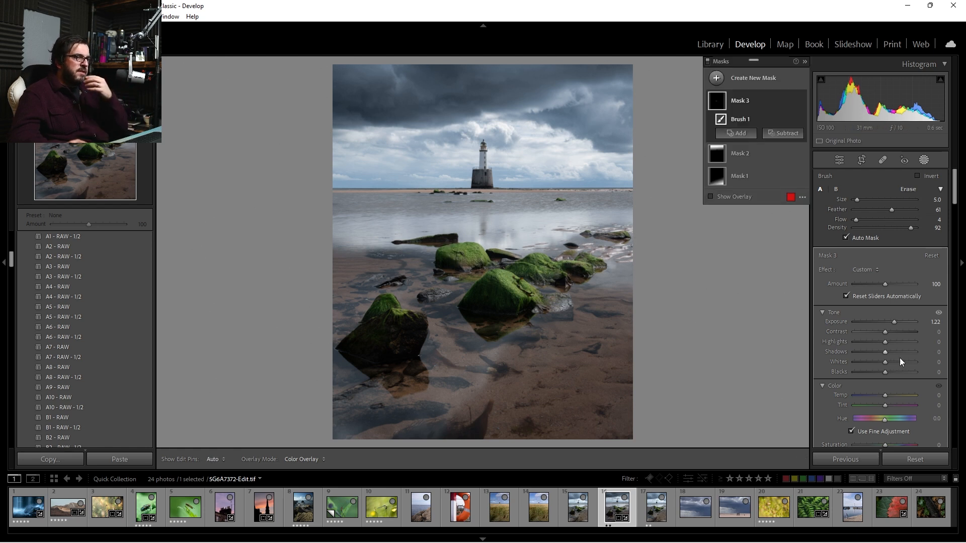
{"action": "double_click", "coordinate": [862, 362]}
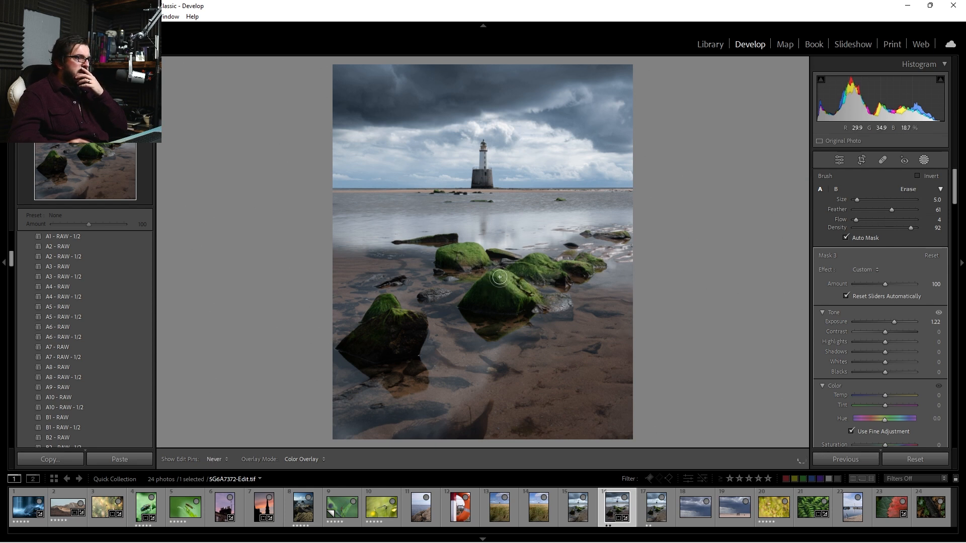
Set the rock brush mask's Clarity to 31 and compare the photo with that mask hidden and shown
{"action": "scroll", "coordinate": [911, 392], "scroll_direction": "down", "scroll_amount": 3}
{"action": "left_click_drag", "start_coordinate": [887, 334], "coordinate": [895, 336]}
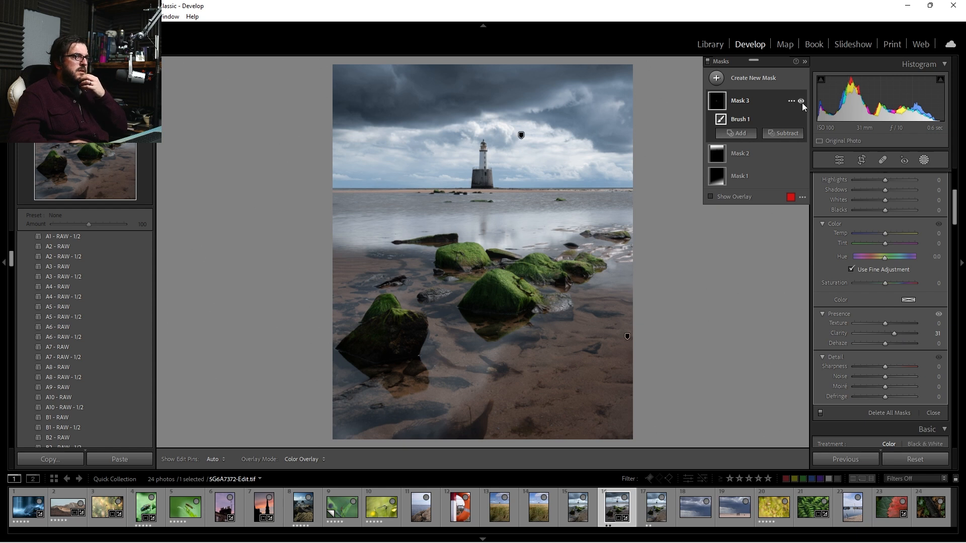
{"action": "left_click", "coordinate": [801, 101]}
{"action": "left_click", "coordinate": [802, 101]}
{"action": "left_click", "coordinate": [801, 101]}
{"action": "left_click", "coordinate": [801, 101]}
{"action": "left_click", "coordinate": [802, 101]}
{"action": "left_click", "coordinate": [802, 101]}
{"action": "left_click", "coordinate": [802, 101]}
{"action": "left_click", "coordinate": [801, 101]}
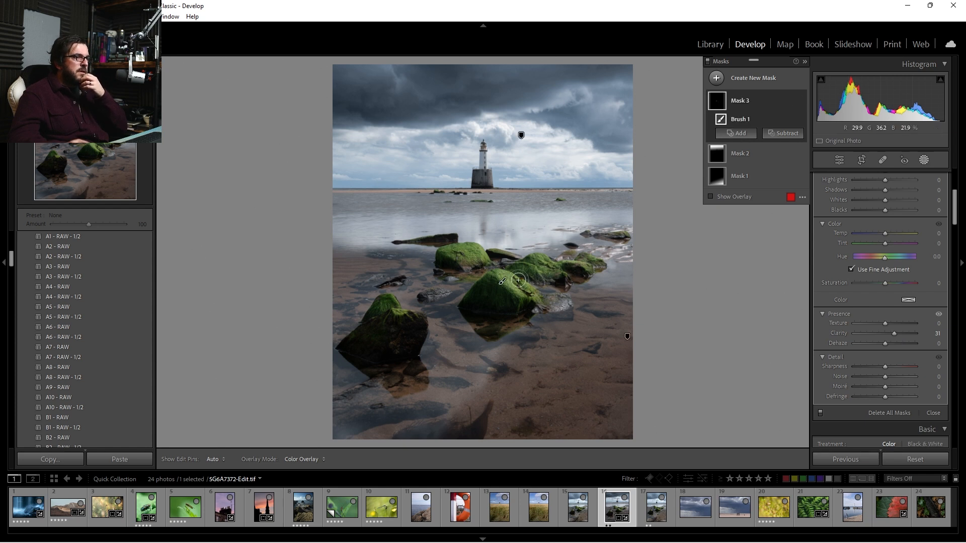
Brush more light onto the central mossy rock, and compare the photo with its before version outside masking
{"action": "key", "text": "h"}
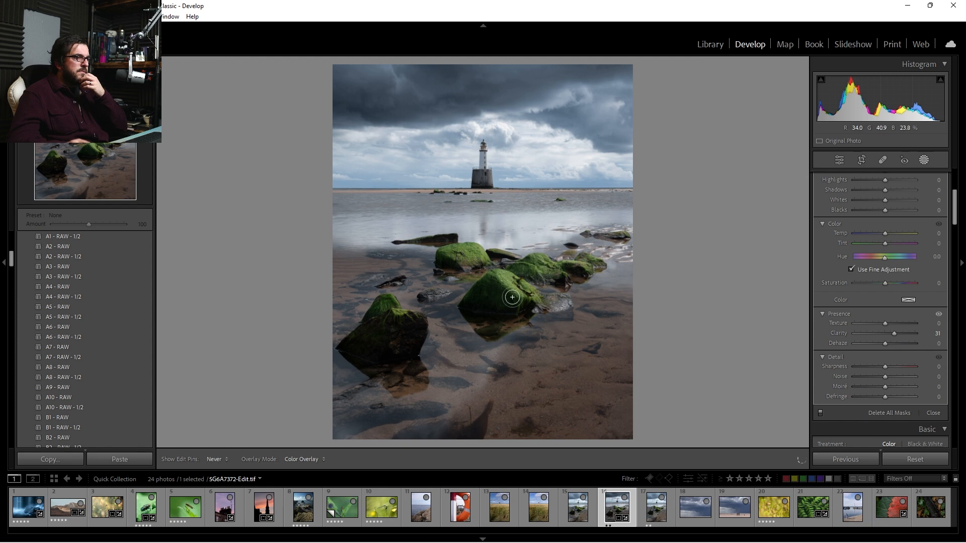
{"action": "key", "text": "h"}
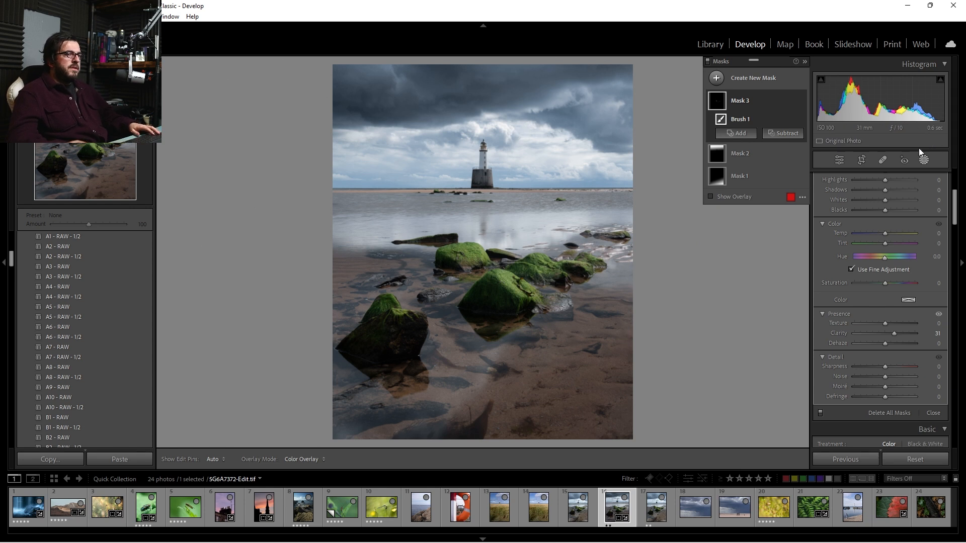
{"action": "left_click", "coordinate": [924, 160]}
{"action": "key", "text": "backslash"}
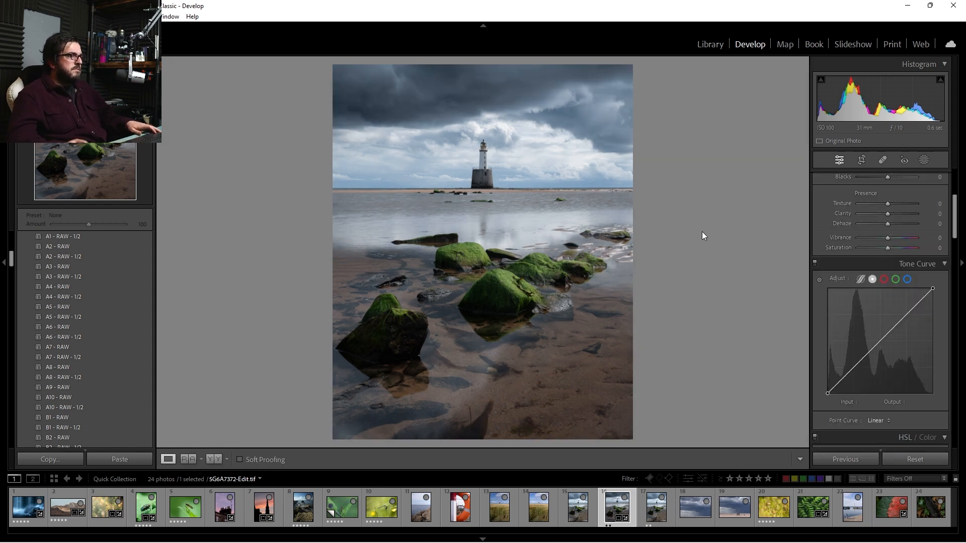
{"action": "key", "text": "backslash"}
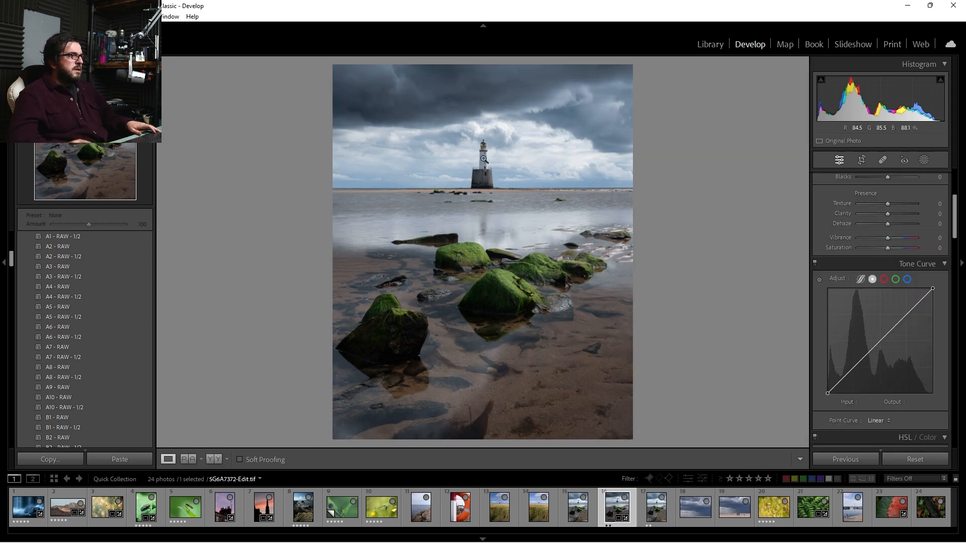
Add a wide, flat radial gradient mask spanning the horizon, lighthouse and water beyond both sides of the photo
{"action": "left_click", "coordinate": [926, 162]}
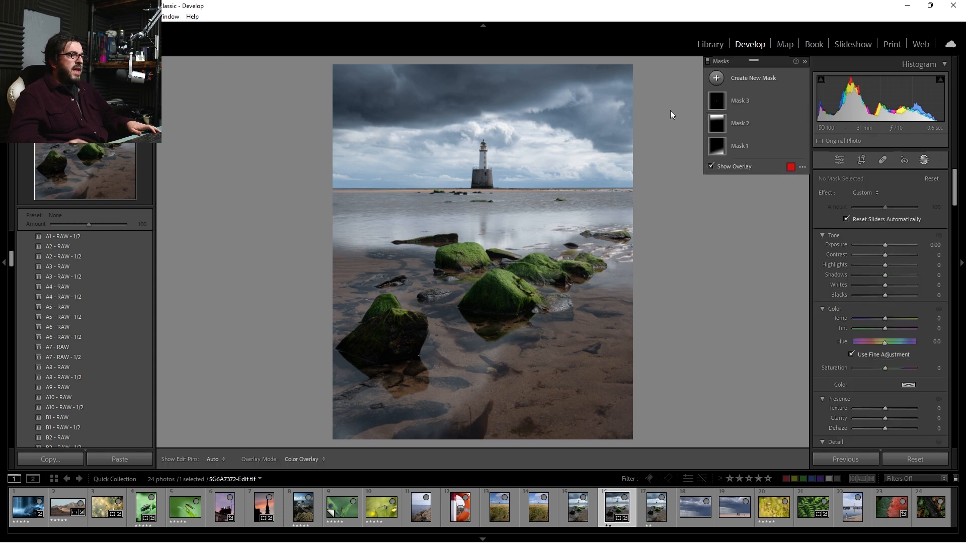
{"action": "left_click", "coordinate": [715, 77]}
{"action": "left_click", "coordinate": [792, 198]}
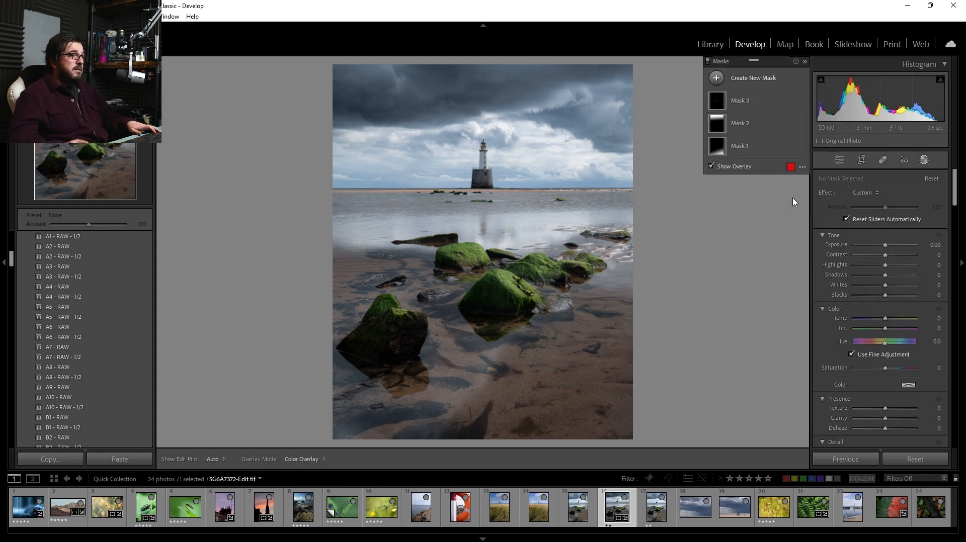
{"action": "left_click_drag", "start_coordinate": [682, 148], "coordinate": [1, 275]}
{"action": "left_click_drag", "start_coordinate": [526, 177], "coordinate": [832, 226]}
{"action": "left_click_drag", "start_coordinate": [308, 197], "coordinate": [161, 198]}
{"action": "left_click_drag", "start_coordinate": [584, 249], "coordinate": [965, 274]}
{"action": "left_click_drag", "start_coordinate": [540, 220], "coordinate": [156, 221]}
{"action": "left_click_drag", "start_coordinate": [410, 237], "coordinate": [607, 202]}
{"action": "left_click_drag", "start_coordinate": [357, 187], "coordinate": [155, 187]}
{"action": "left_click_drag", "start_coordinate": [373, 203], "coordinate": [630, 199]}
{"action": "left_click_drag", "start_coordinate": [416, 191], "coordinate": [170, 188]}
{"action": "left_click_drag", "start_coordinate": [292, 212], "coordinate": [339, 224]}
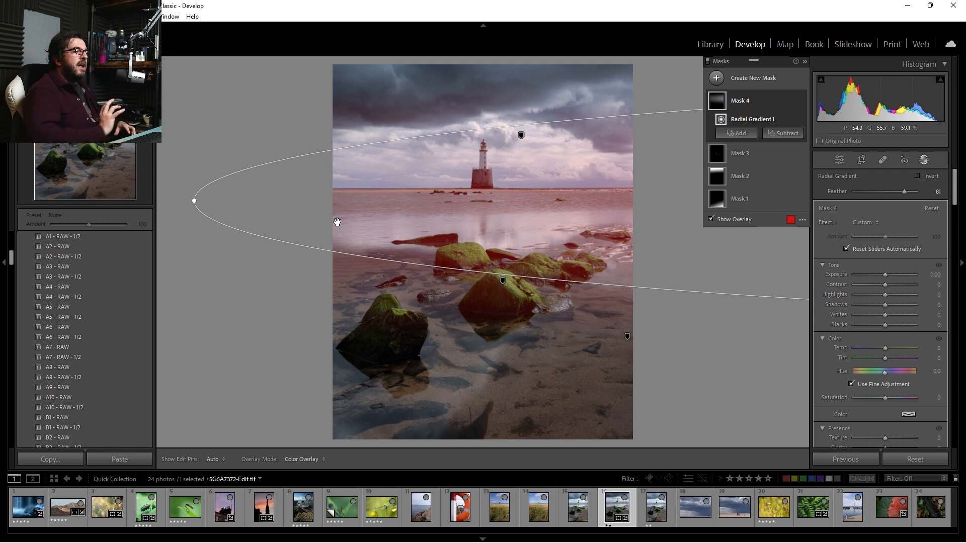
Set the radial gradient's Exposure to 1.09, and shift and tilt its ellipse across the lighthouse and the water
{"action": "left_click_drag", "start_coordinate": [884, 275], "coordinate": [893, 277]}
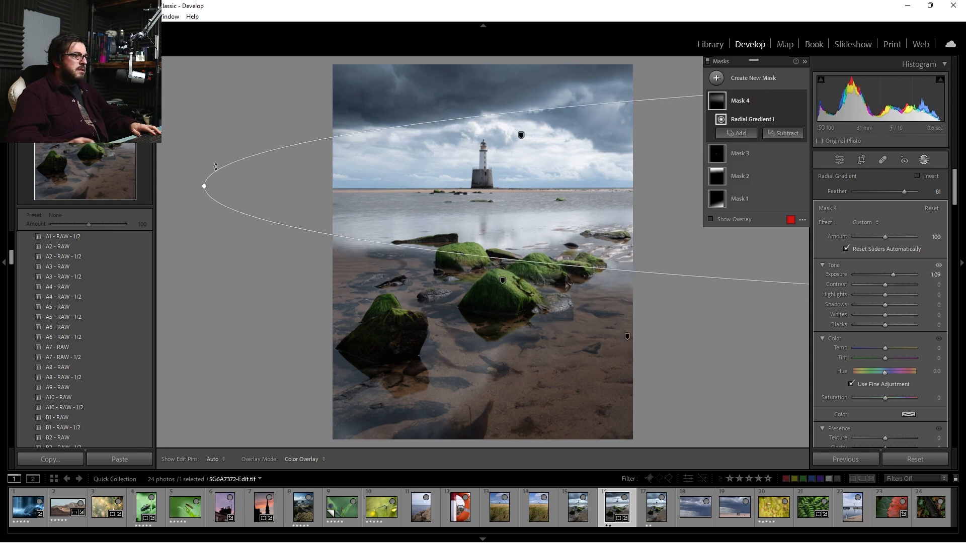
{"action": "left_click_drag", "start_coordinate": [210, 181], "coordinate": [167, 328]}
{"action": "left_click_drag", "start_coordinate": [643, 343], "coordinate": [699, 239]}
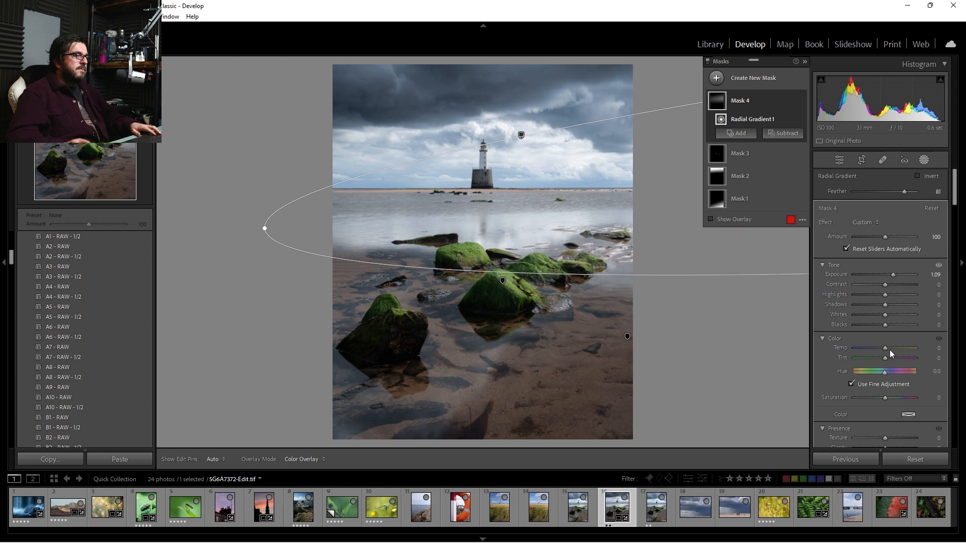
Set the radial gradient mask's Temp to 32 and Exposure to 1.29, and widen its ellipse further beyond the photo's edge
{"action": "left_click_drag", "start_coordinate": [886, 352], "coordinate": [896, 349]}
{"action": "left_click_drag", "start_coordinate": [893, 276], "coordinate": [896, 276]}
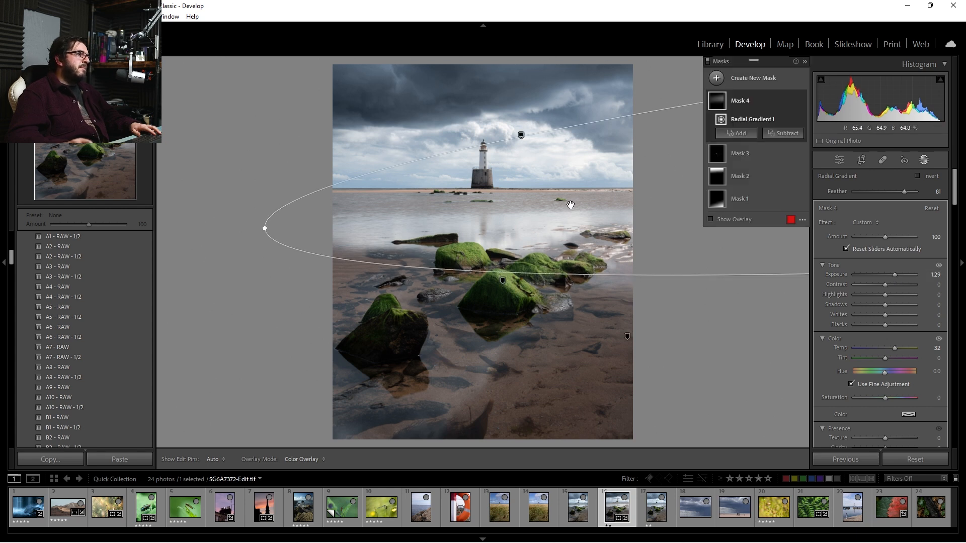
{"action": "left_click_drag", "start_coordinate": [256, 232], "coordinate": [211, 222]}
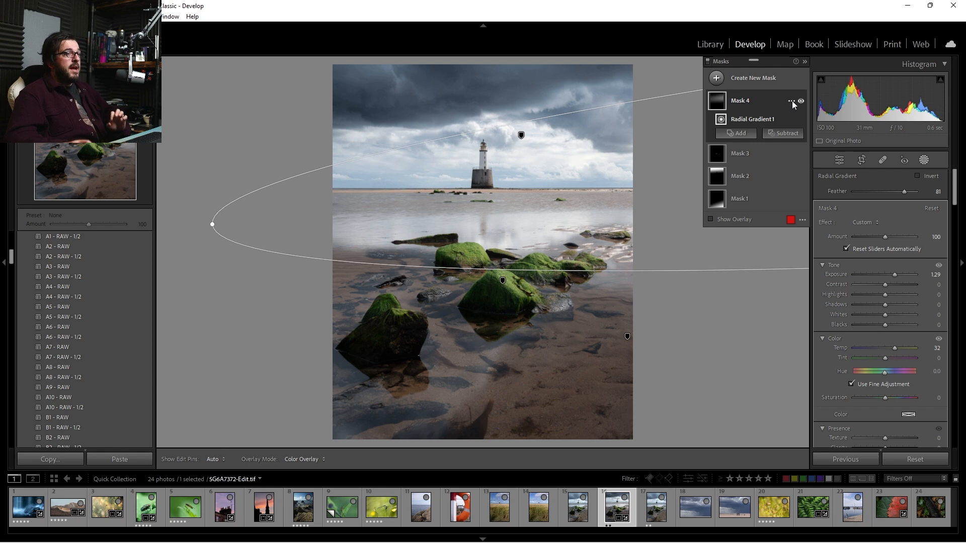
Duplicate and invert the radial gradient mask, and set the inverted copy's Exposure to -0.23 to darken the surroundings
{"action": "left_click", "coordinate": [792, 100]}
{"action": "left_click", "coordinate": [872, 140]}
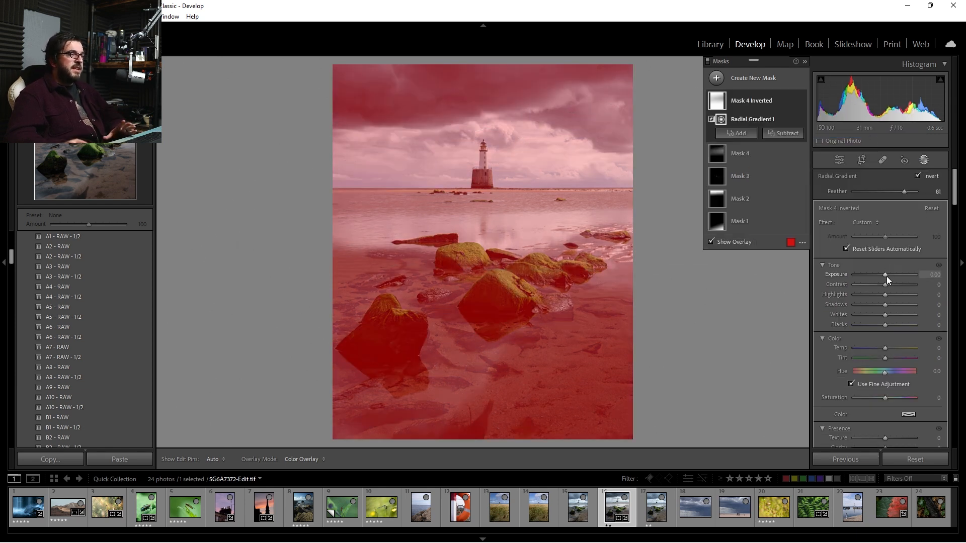
{"action": "left_click", "coordinate": [757, 101]}
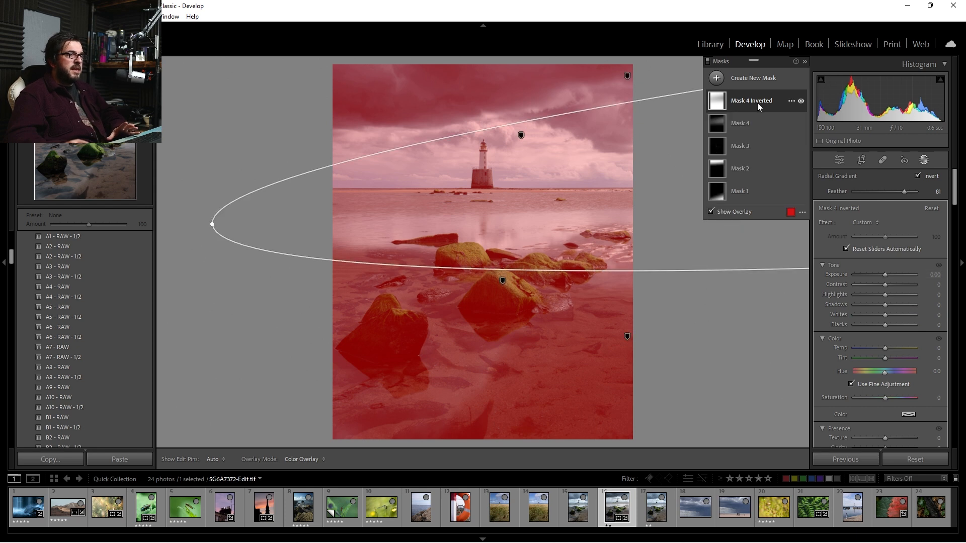
{"action": "left_click_drag", "start_coordinate": [889, 274], "coordinate": [886, 275]}
{"action": "left_click", "coordinate": [758, 120]}
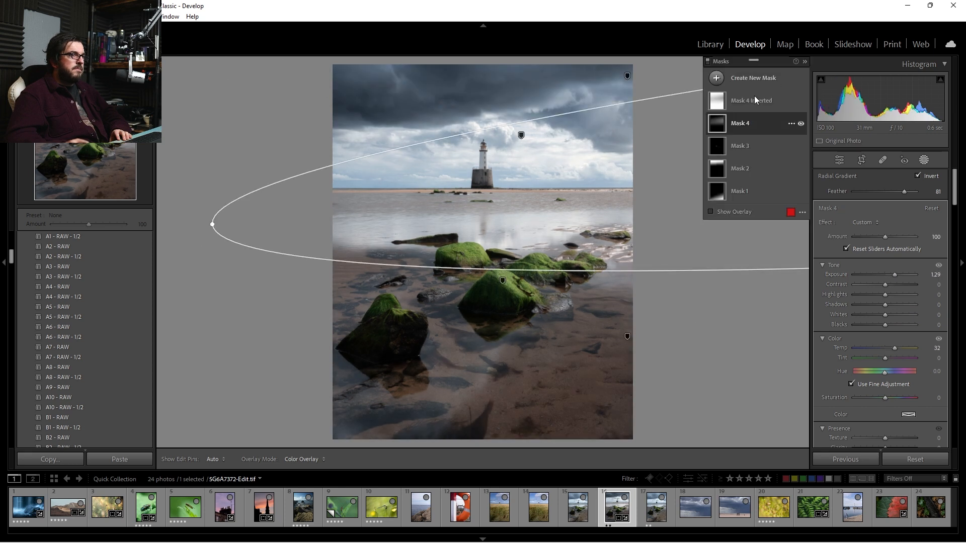
{"action": "left_click", "coordinate": [754, 101]}
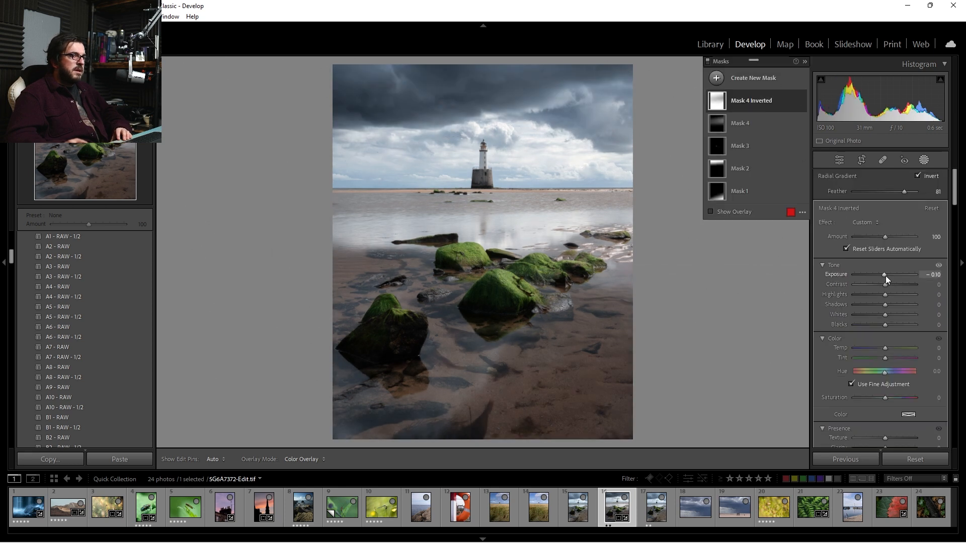
{"action": "left_click_drag", "start_coordinate": [886, 276], "coordinate": [884, 276]}
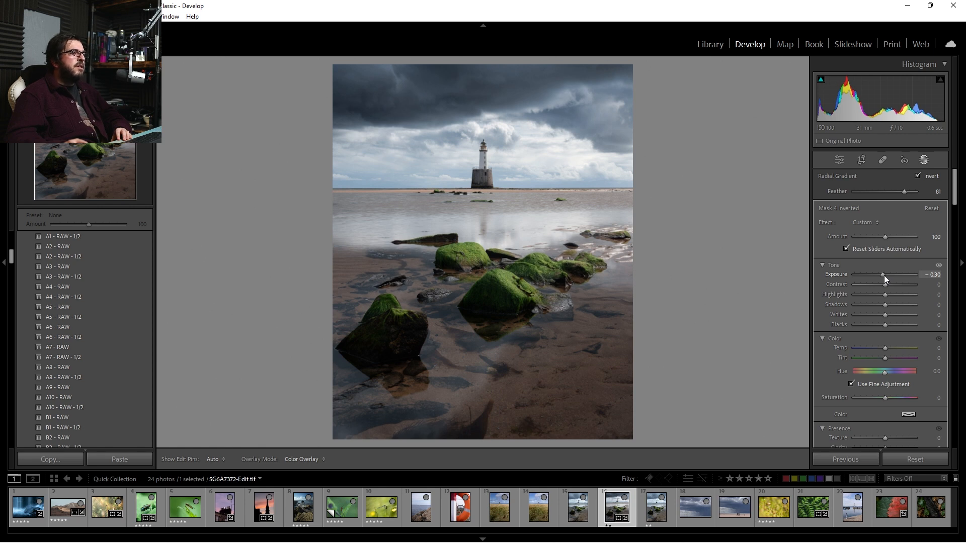
{"action": "left_click_drag", "start_coordinate": [884, 276], "coordinate": [884, 276]}
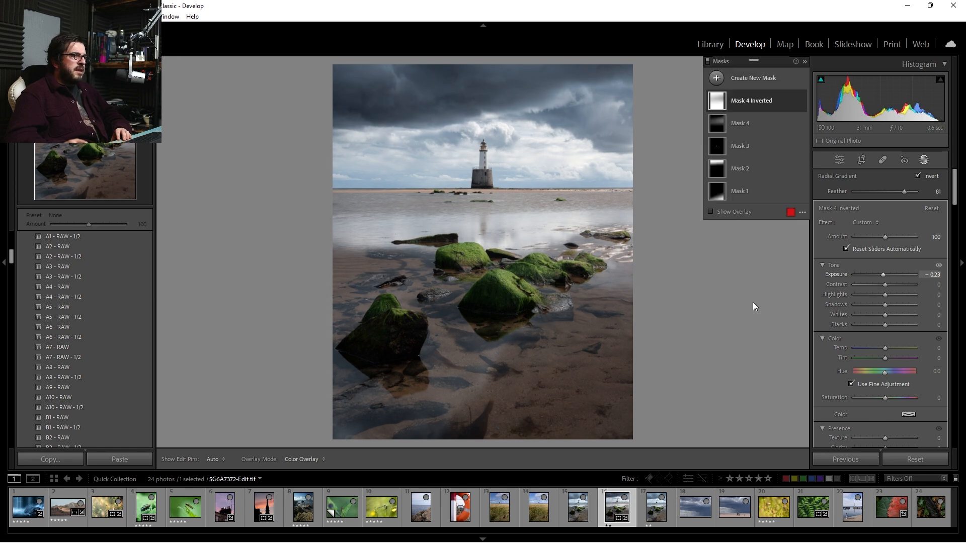
Set the original radial gradient mask's Exposure to 1.88 and close masking
{"action": "left_click", "coordinate": [745, 129]}
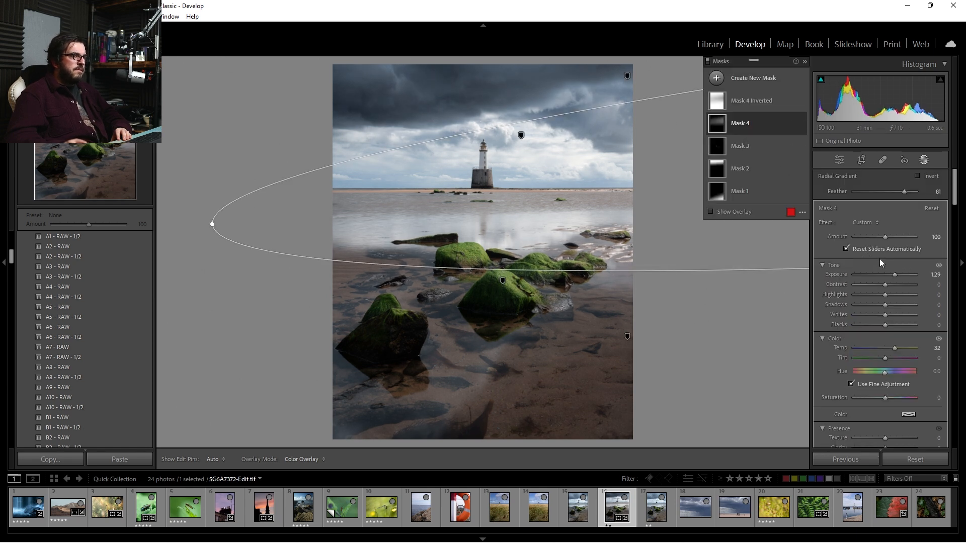
{"action": "left_click_drag", "start_coordinate": [897, 275], "coordinate": [901, 274]}
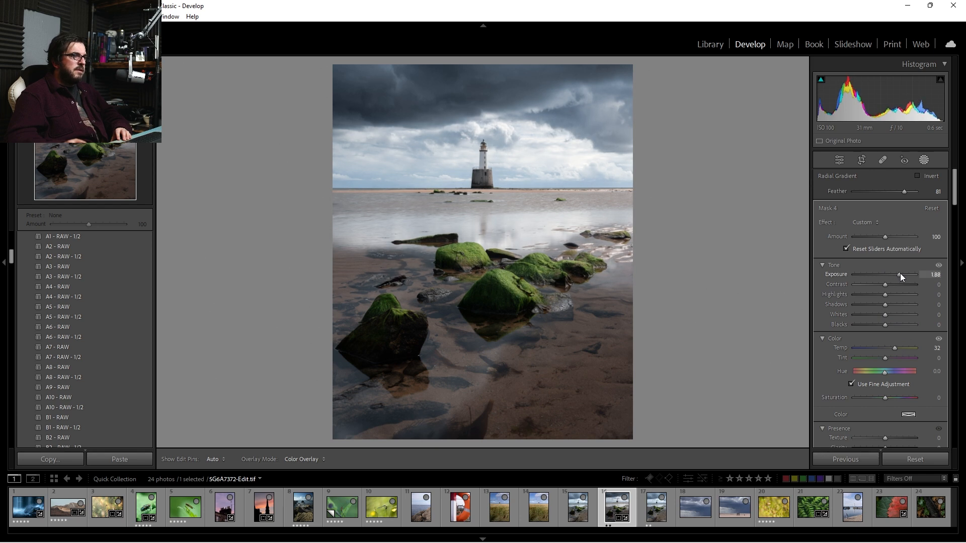
{"action": "left_click", "coordinate": [924, 160]}
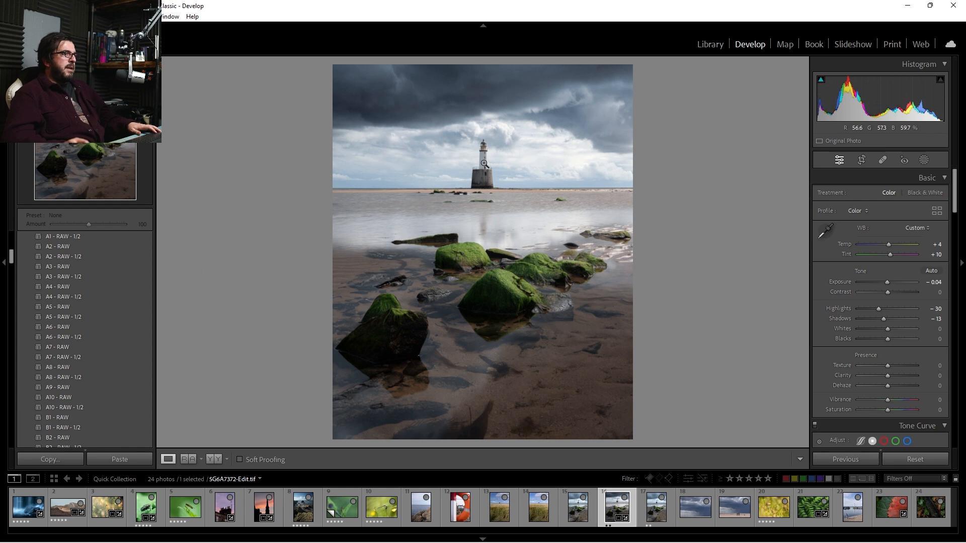
Examine the lighthouse's tower, stone base and lantern room up close
{"action": "left_click", "coordinate": [485, 164]}
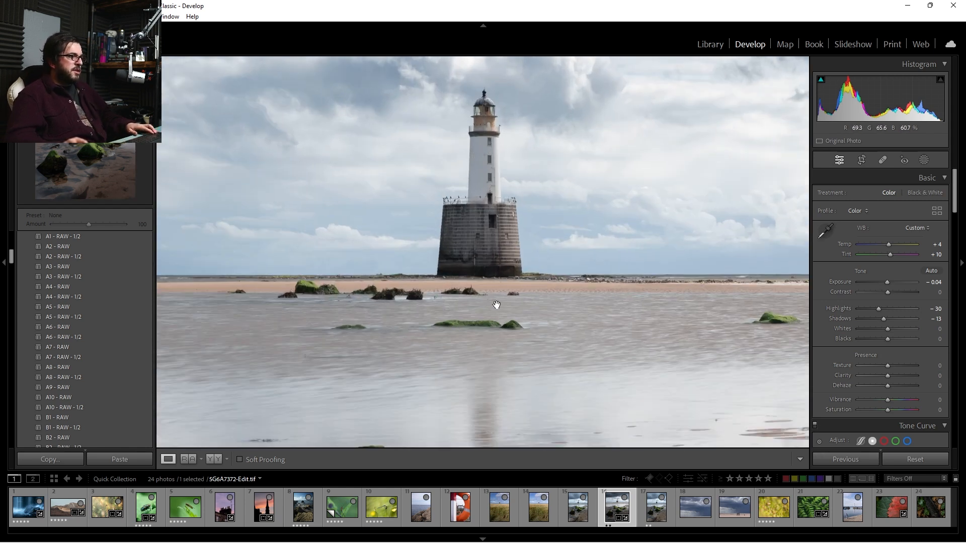
{"action": "right_click", "coordinate": [516, 192]}
{"action": "left_click", "coordinate": [512, 184]}
{"action": "left_click", "coordinate": [510, 182]}
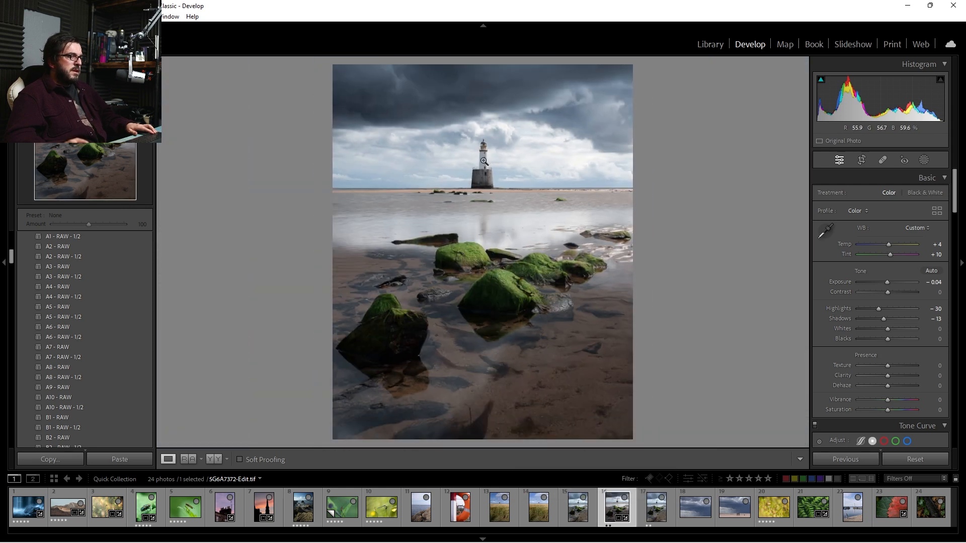
{"action": "left_click", "coordinate": [483, 160]}
{"action": "left_click_drag", "start_coordinate": [482, 160], "coordinate": [521, 149]}
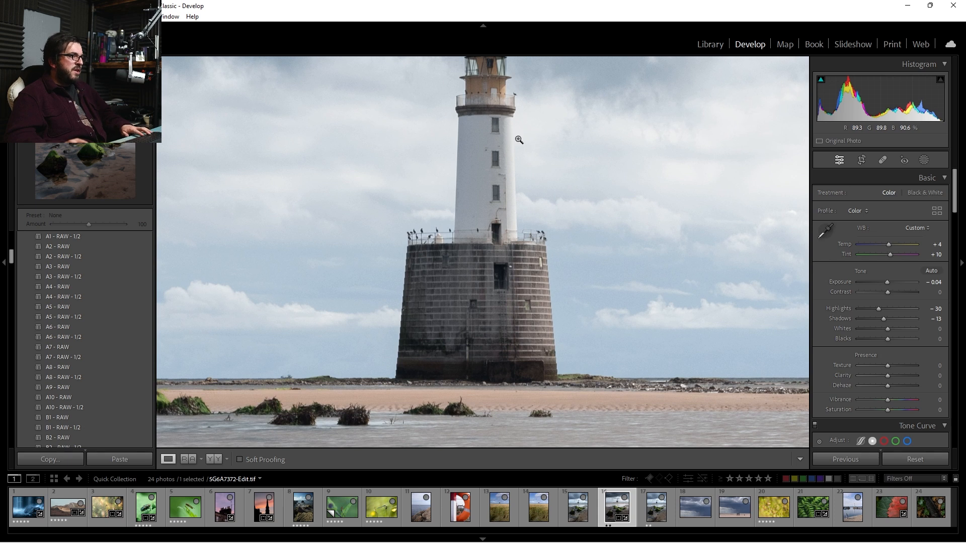
{"action": "left_click", "coordinate": [518, 140]}
{"action": "left_click", "coordinate": [516, 147]}
{"action": "left_click", "coordinate": [511, 159]}
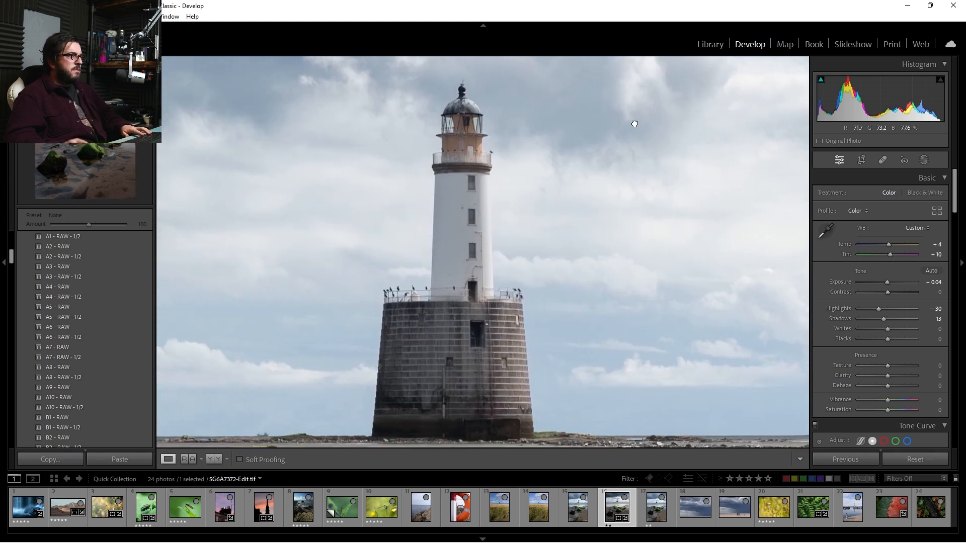
Create a new brush mask for the lighthouse with Exposure 1.02, Whites 24, Highlights 19 and the overlay hidden
{"action": "left_click", "coordinate": [924, 160]}
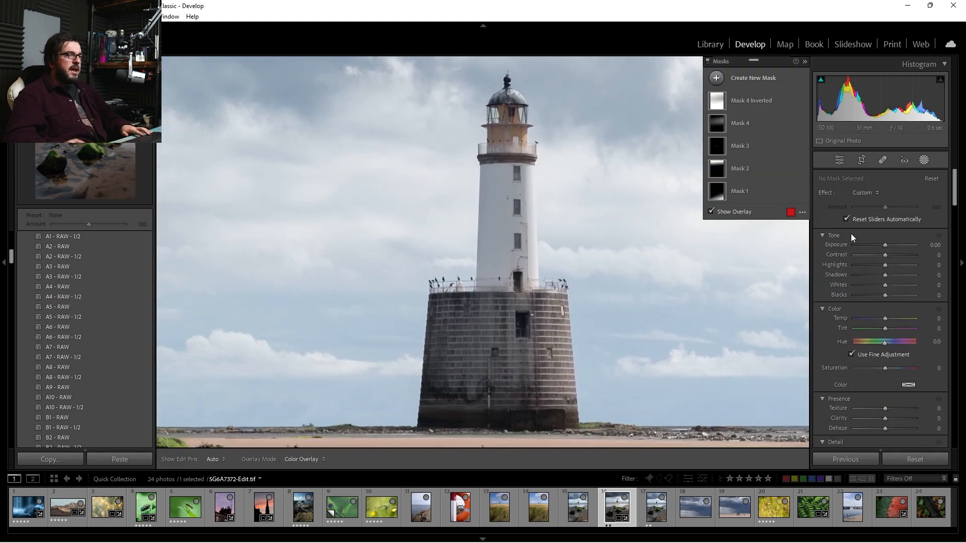
{"action": "left_click", "coordinate": [716, 78]}
{"action": "left_click", "coordinate": [775, 171]}
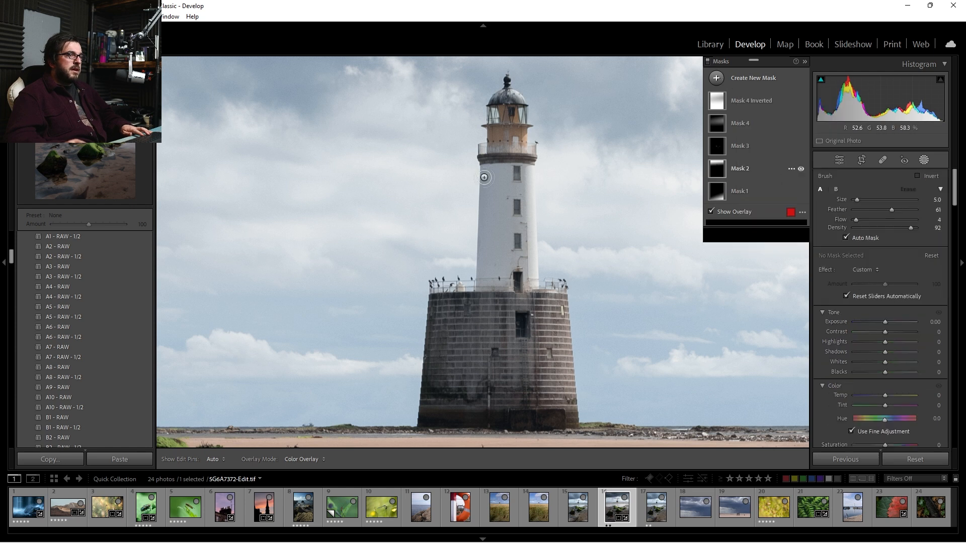
{"action": "left_click", "coordinate": [892, 322]}
{"action": "key", "text": "o"}
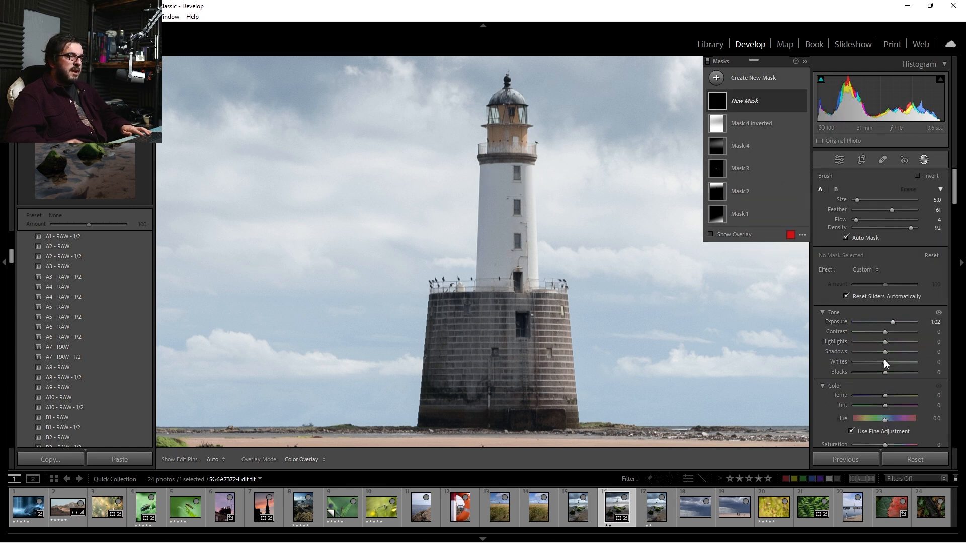
{"action": "left_click", "coordinate": [893, 362]}
{"action": "scroll", "coordinate": [910, 415], "scroll_direction": "down", "scroll_amount": 3}
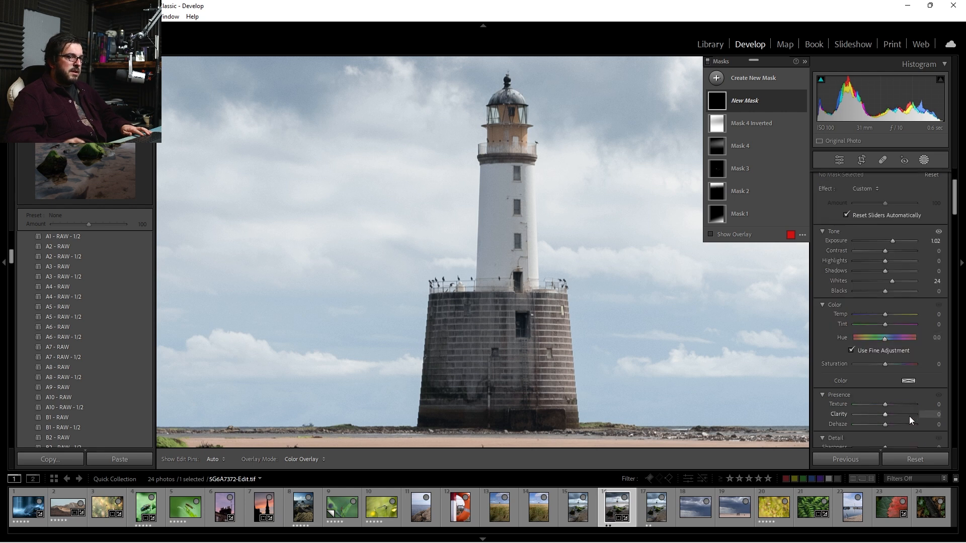
{"action": "left_click", "coordinate": [891, 260]}
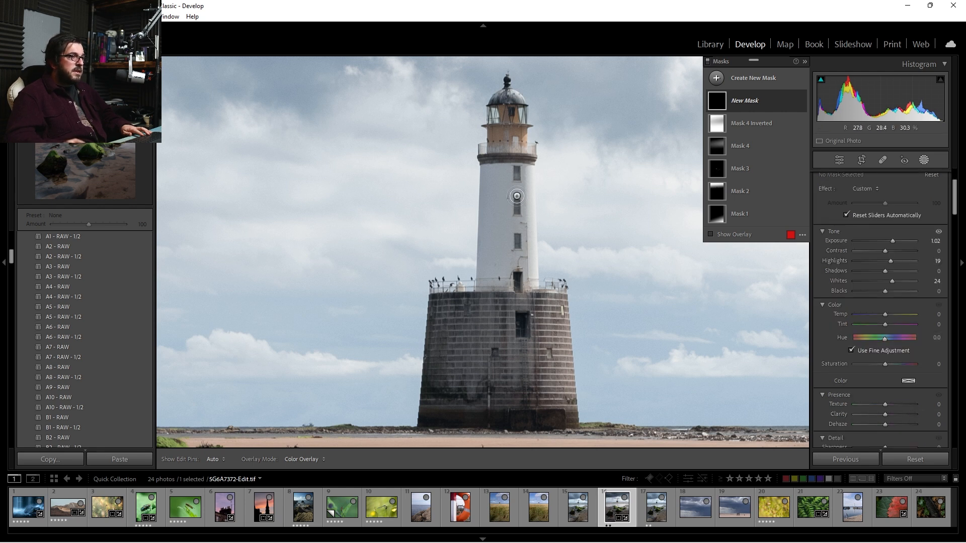
Raise the brush's Flow to 23 and paint light over the lighthouse from its stone base up to the lantern room
{"action": "key", "text": "h"}
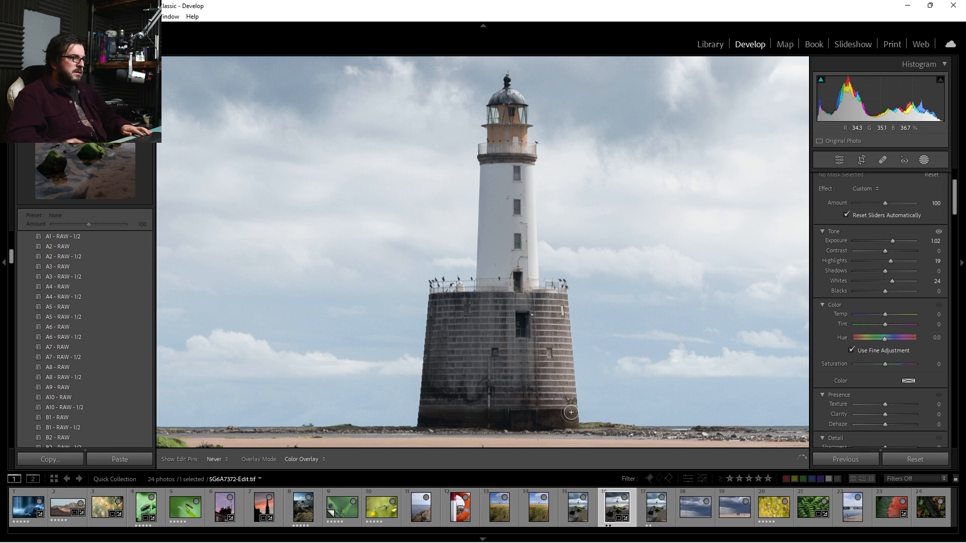
{"action": "key", "text": "h"}
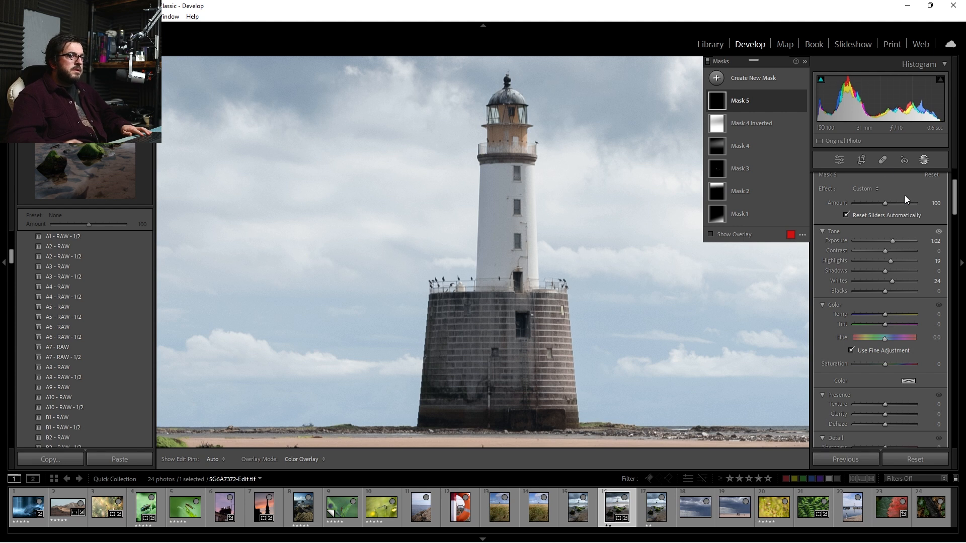
{"action": "key", "text": "k"}
{"action": "key", "text": "h"}
{"action": "left_click_drag", "start_coordinate": [550, 368], "coordinate": [549, 320]}
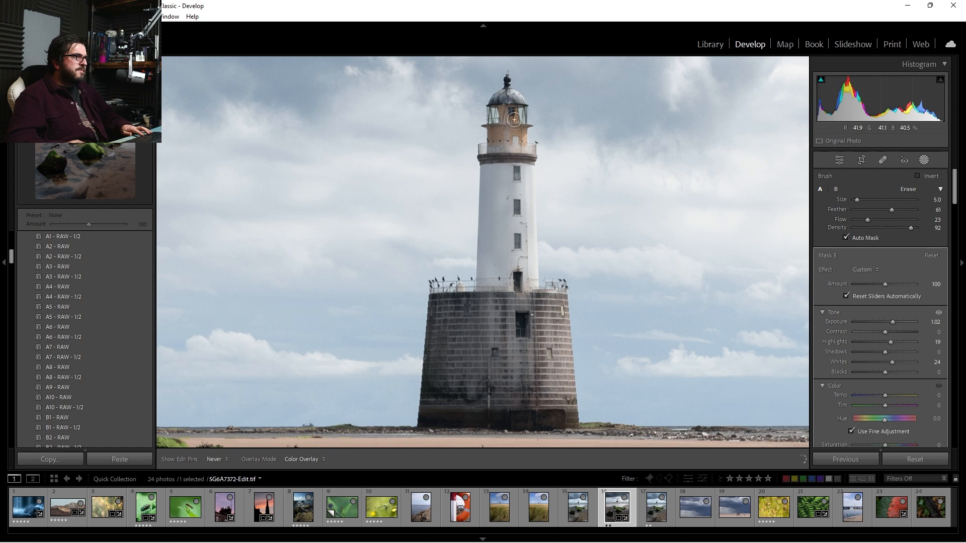
{"action": "key", "text": "h"}
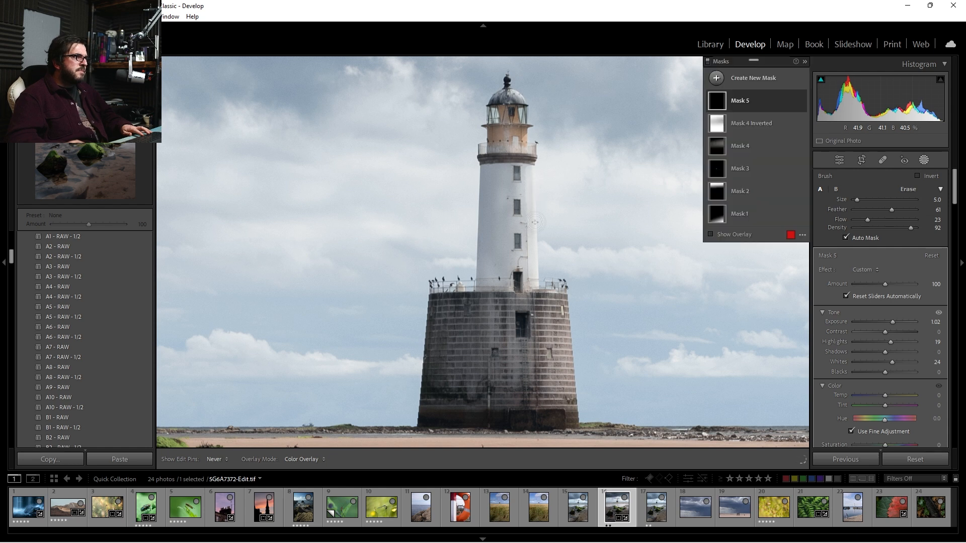
Set the lighthouse brush mask's Clarity to 55 and Saturation to 100, and close masking
{"action": "scroll", "coordinate": [925, 378], "scroll_direction": "down", "scroll_amount": 6}
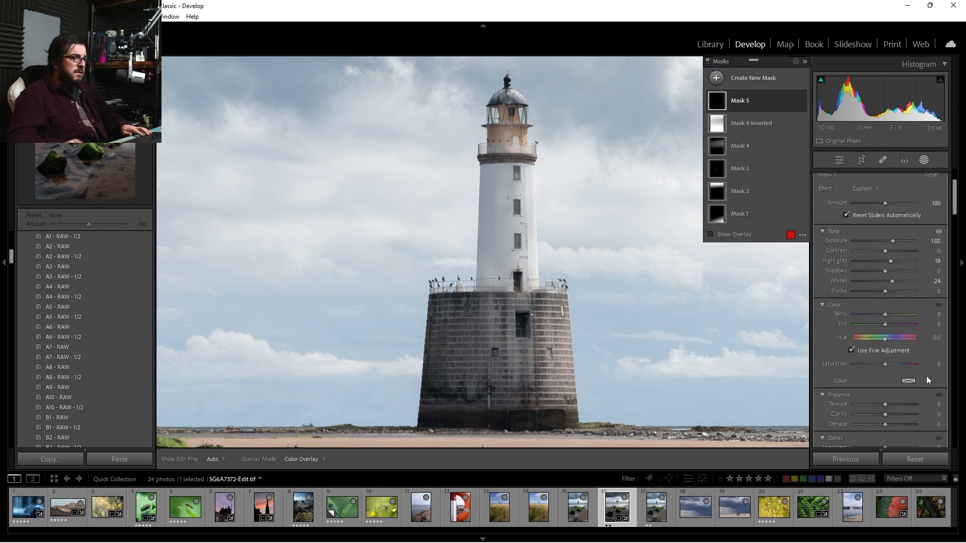
{"action": "left_click_drag", "start_coordinate": [885, 252], "coordinate": [964, 283]}
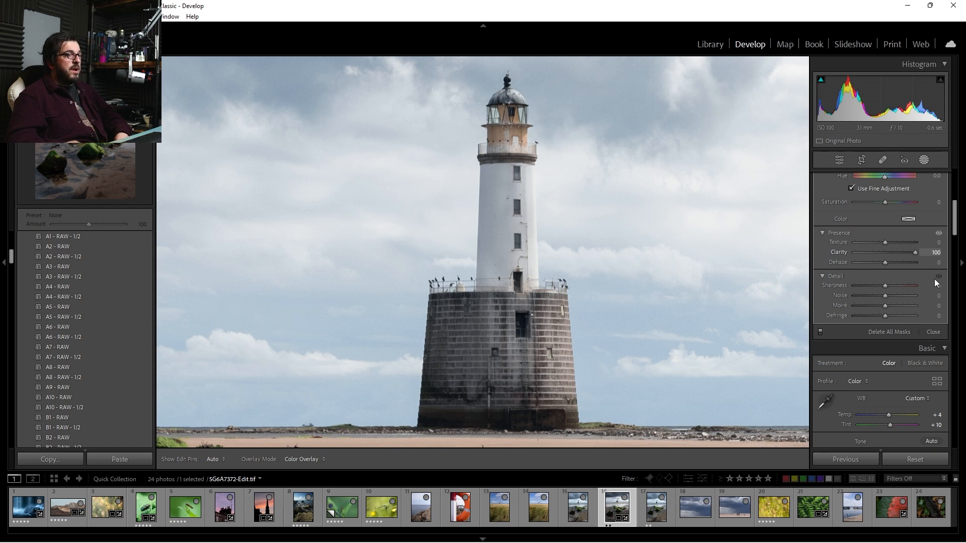
{"action": "left_click_drag", "start_coordinate": [901, 279], "coordinate": [902, 279]}
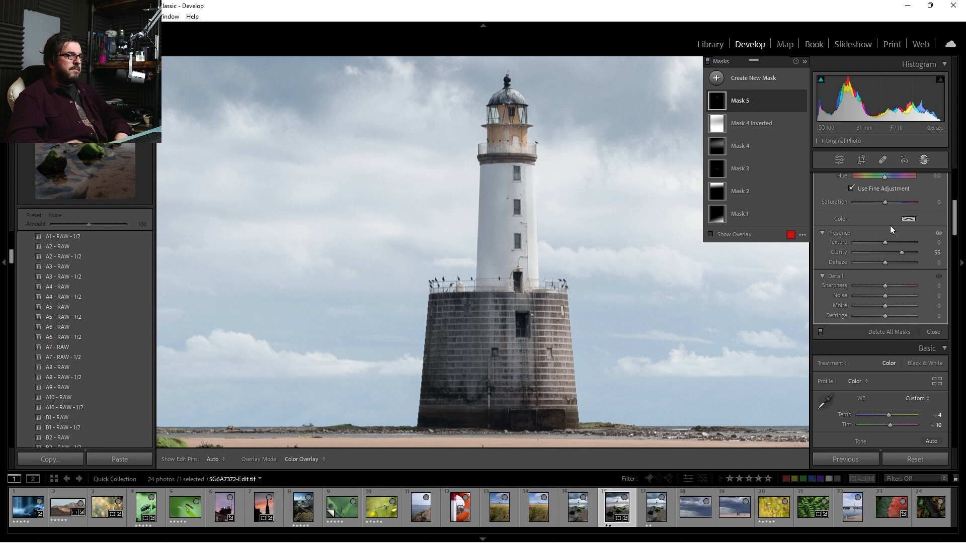
{"action": "left_click_drag", "start_coordinate": [885, 202], "coordinate": [898, 203]}
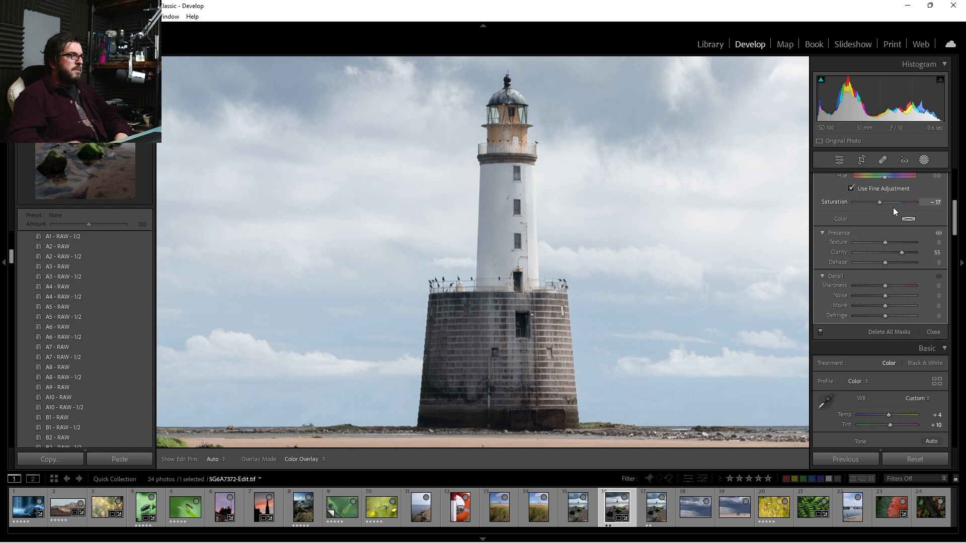
{"action": "left_click_drag", "start_coordinate": [878, 212], "coordinate": [887, 213]}
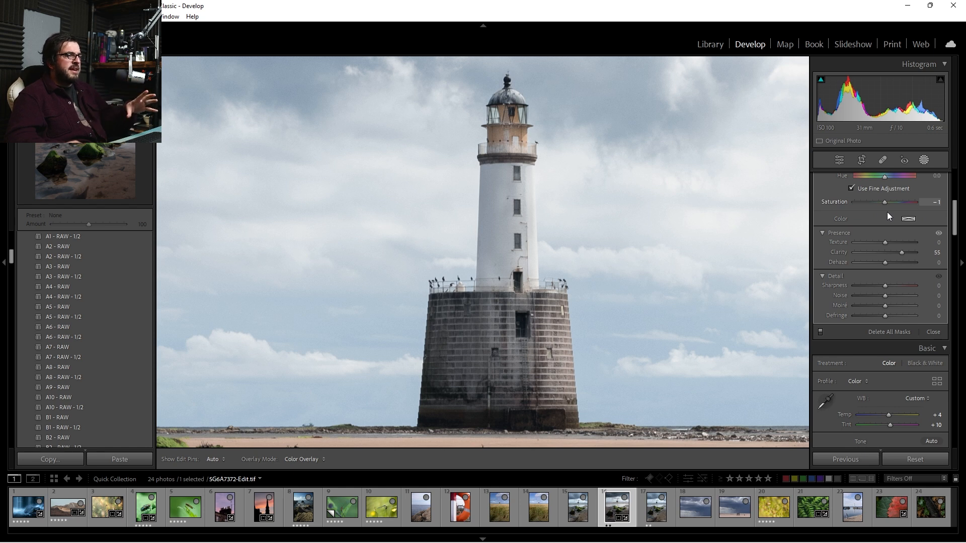
{"action": "left_click_drag", "start_coordinate": [887, 213], "coordinate": [918, 212]}
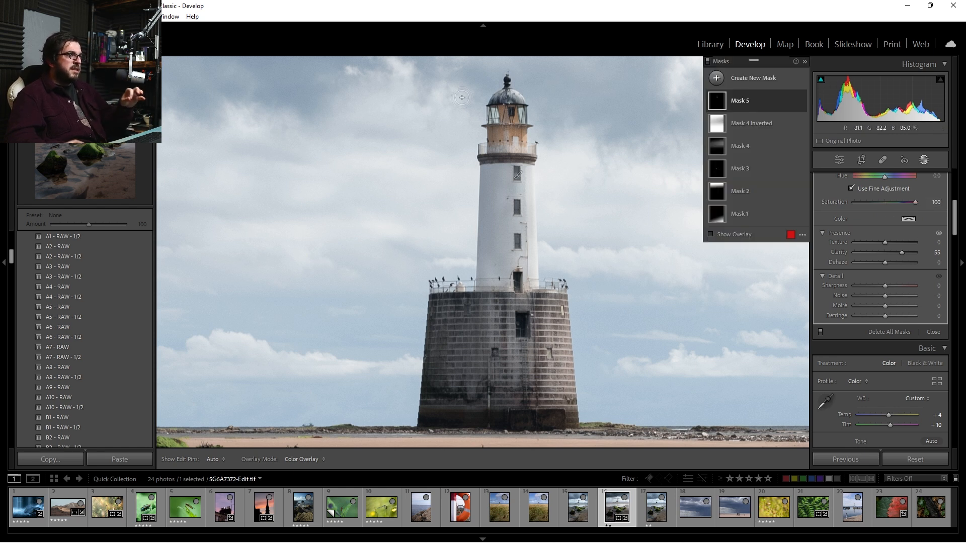
{"action": "left_click", "coordinate": [924, 160]}
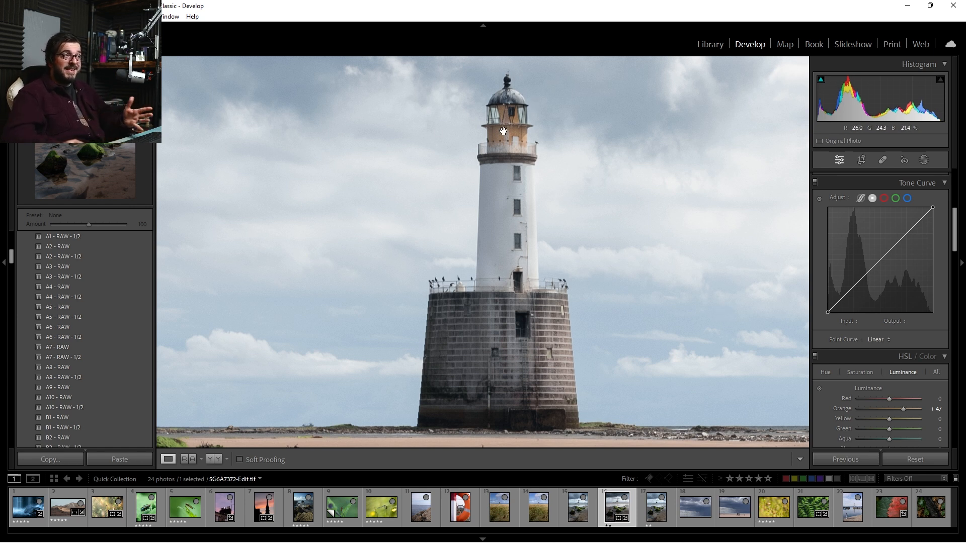
Compare the whole edited photo repeatedly with its before version
{"action": "left_click", "coordinate": [518, 141]}
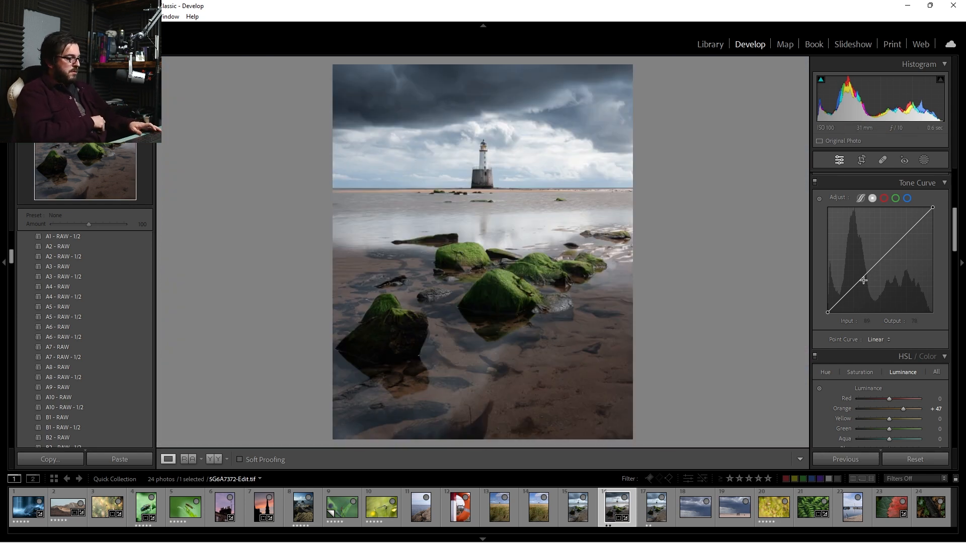
{"action": "key", "text": "backslash"}
{"action": "key", "text": "backslash"}
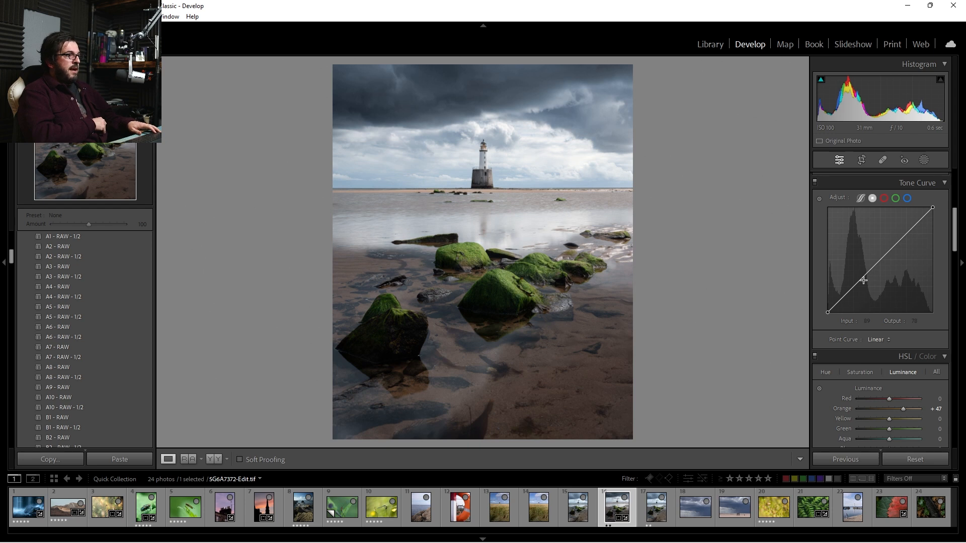
{"action": "key", "text": "backslash"}
{"action": "key", "text": "backslash"}
{"action": "key", "text": "backslash"}
{"action": "key", "text": "backslash"}
{"action": "key", "text": "backslash"}
{"action": "key", "text": "backslash"}
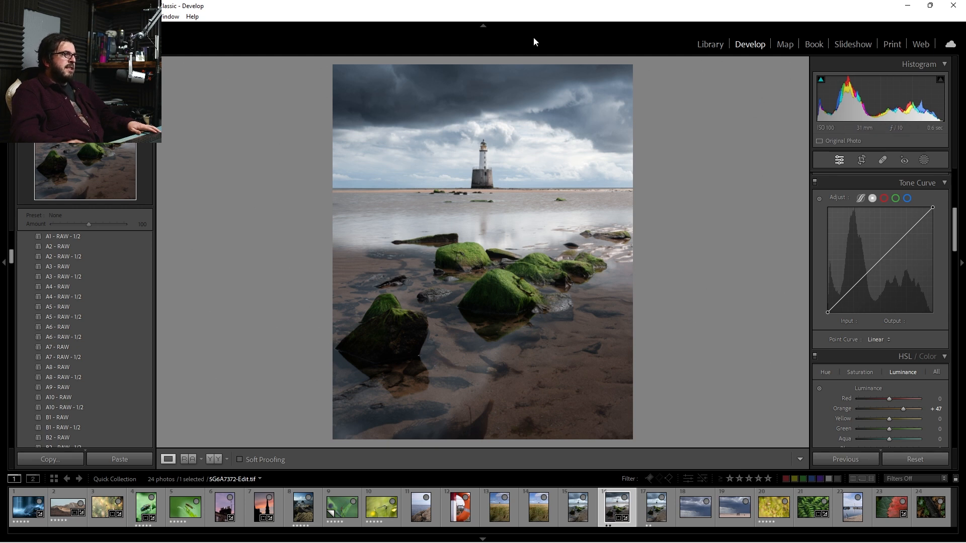
{"action": "key", "text": "backslash"}
{"action": "key", "text": "backslash"}
{"action": "key", "text": "backslash"}
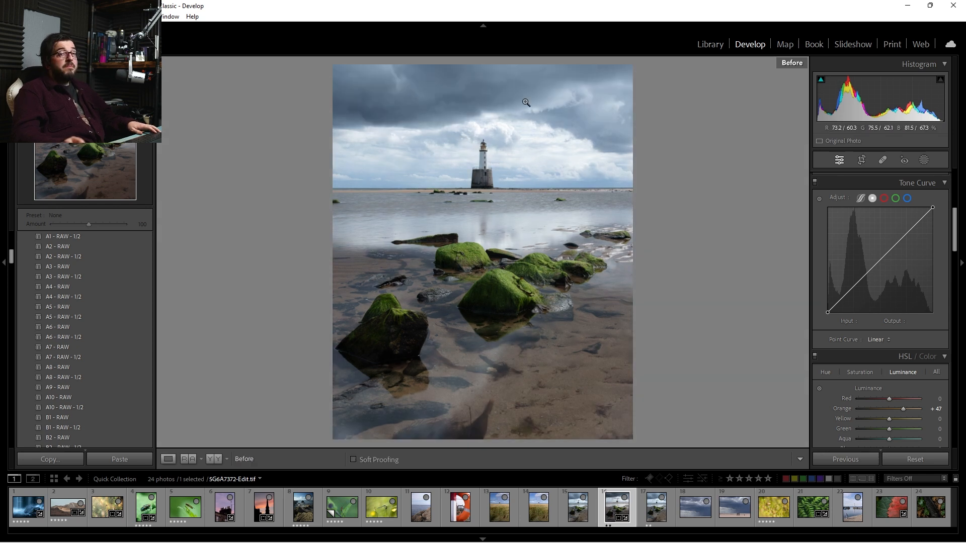
Flip between the edited and before versions of the lighthouse photo and review its HSL hue adjustments
{"action": "key", "text": "backslash"}
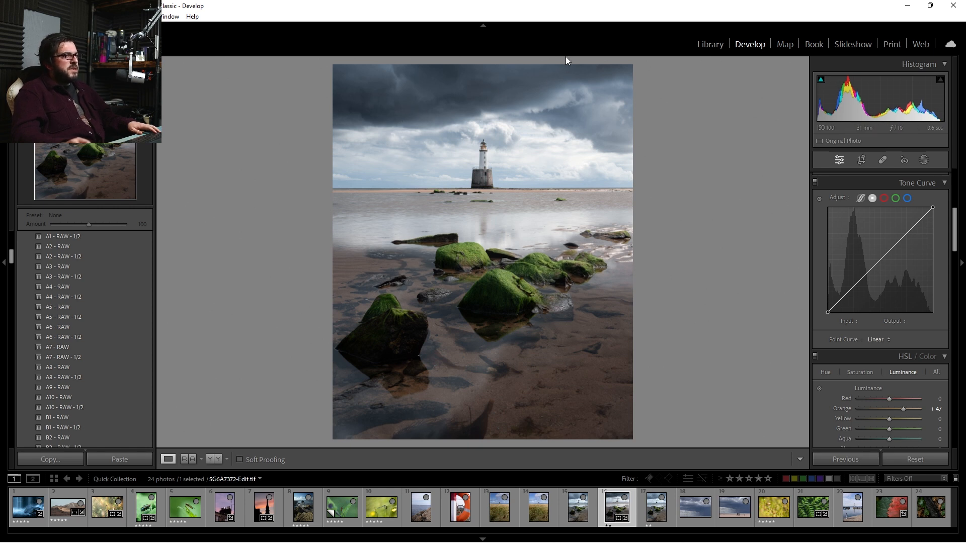
{"action": "key", "text": "backslash"}
{"action": "key", "text": "backslash"}
{"action": "key", "text": "backslash"}
{"action": "key", "text": "backslash"}
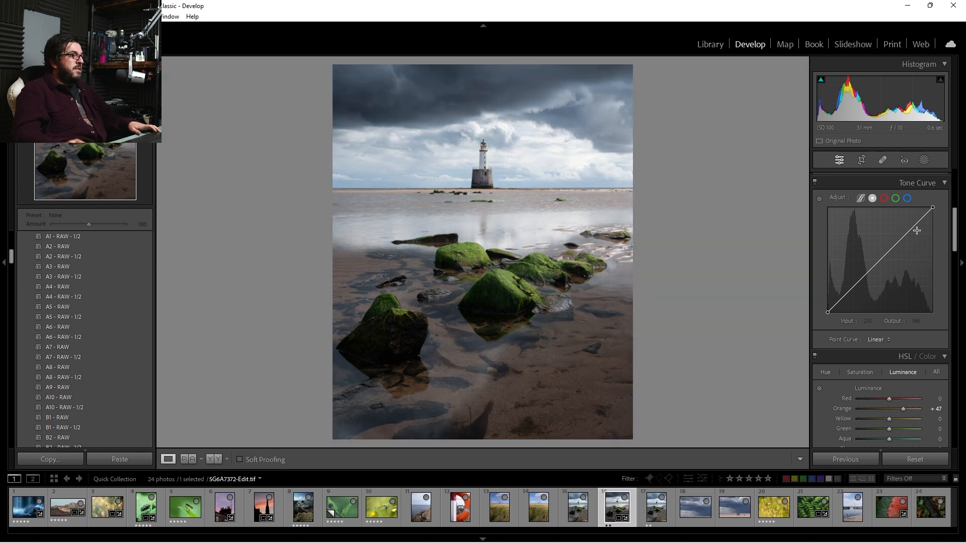
{"action": "scroll", "coordinate": [876, 288], "scroll_direction": "down", "scroll_amount": 3}
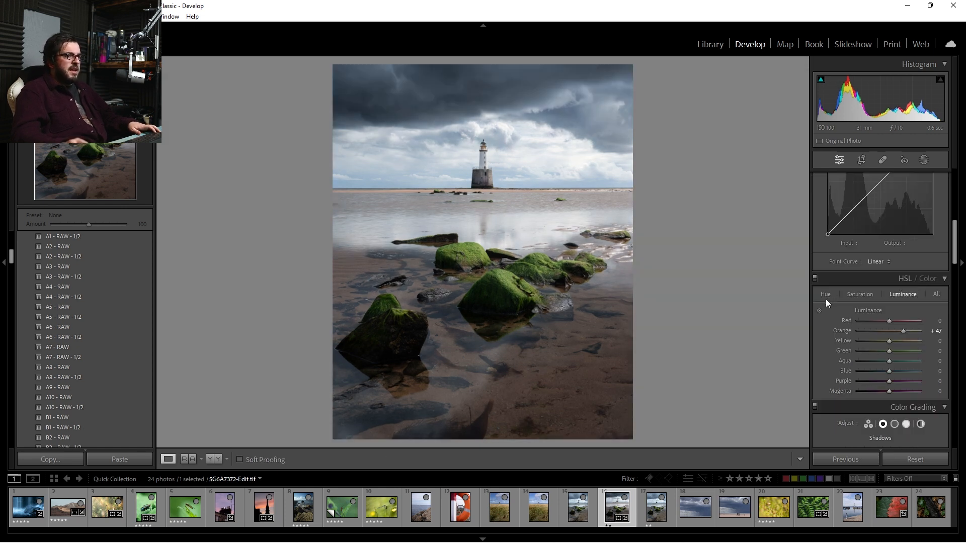
{"action": "left_click", "coordinate": [826, 294]}
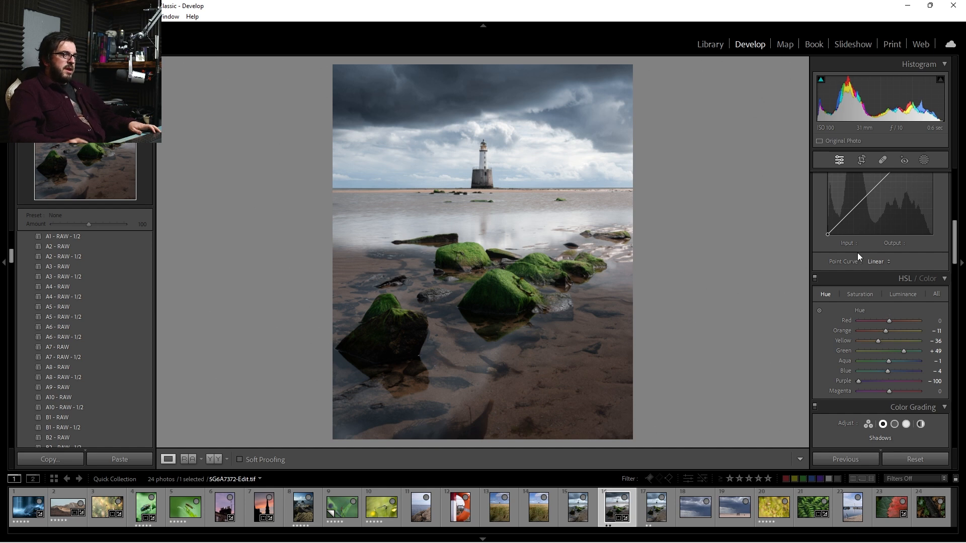
{"action": "scroll", "coordinate": [861, 245], "scroll_direction": "up", "scroll_amount": 3}
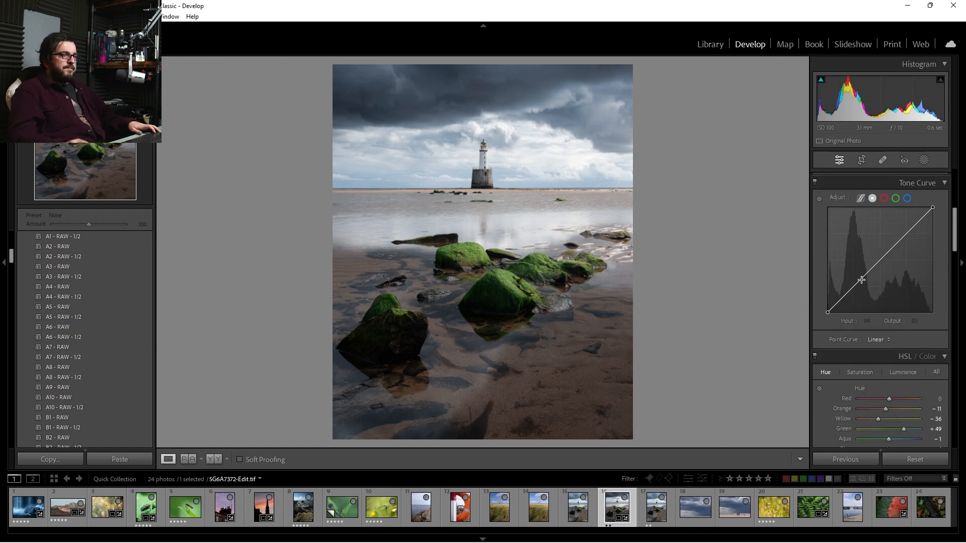
Shape the tone curve with a shadow point and a highlight point at input 182, output 181, and lift the black point slightly
{"action": "left_click", "coordinate": [858, 285]}
{"action": "left_click", "coordinate": [903, 239]}
{"action": "left_click_drag", "start_coordinate": [828, 312], "coordinate": [827, 313]}
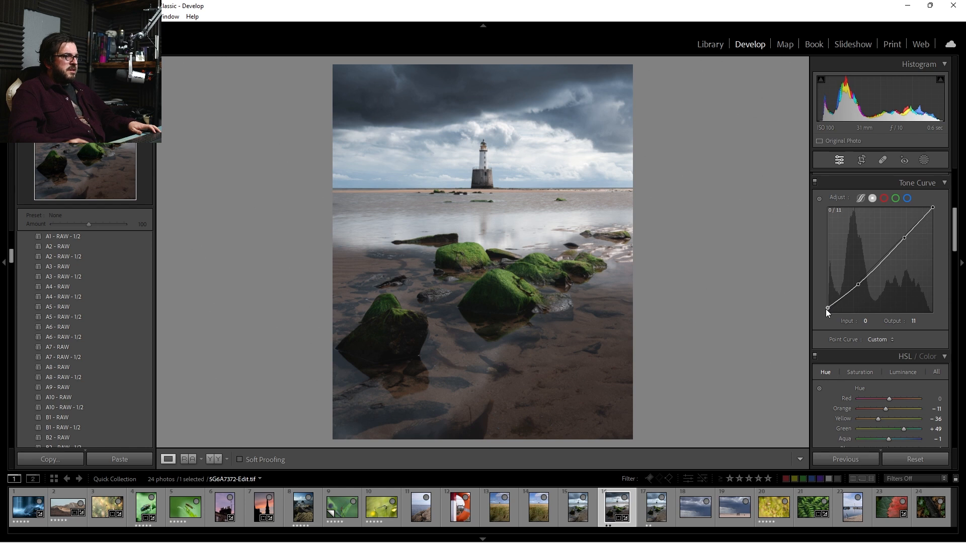
{"action": "left_click_drag", "start_coordinate": [859, 285], "coordinate": [858, 286]}
{"action": "left_click_drag", "start_coordinate": [906, 245], "coordinate": [903, 241]}
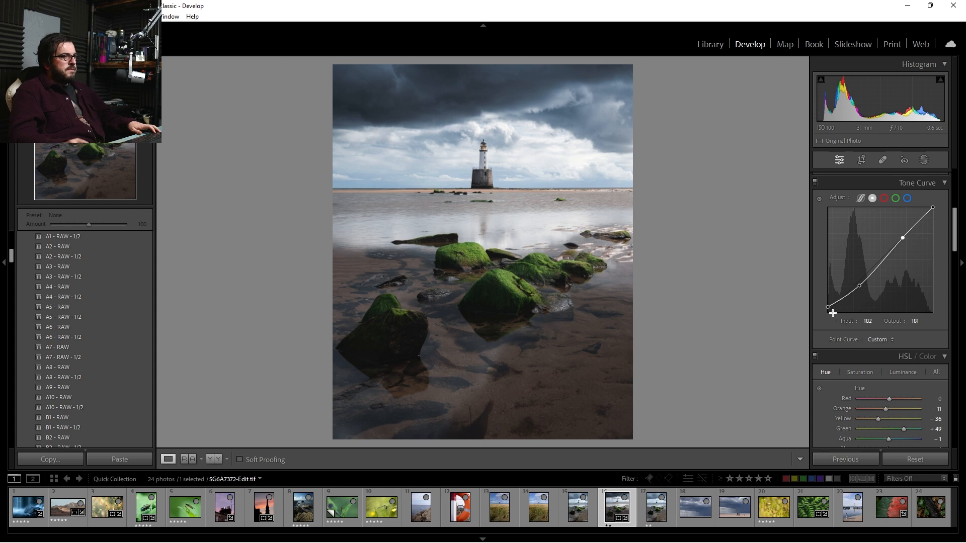
Raise the tone curve's black point to input 2, output 20, and compare the photo with the curve off and on
{"action": "left_click_drag", "start_coordinate": [860, 285], "coordinate": [828, 305]}
{"action": "left_click", "coordinate": [815, 182]}
{"action": "left_click", "coordinate": [815, 182]}
{"action": "left_click", "coordinate": [815, 182]}
{"action": "left_click", "coordinate": [815, 182]}
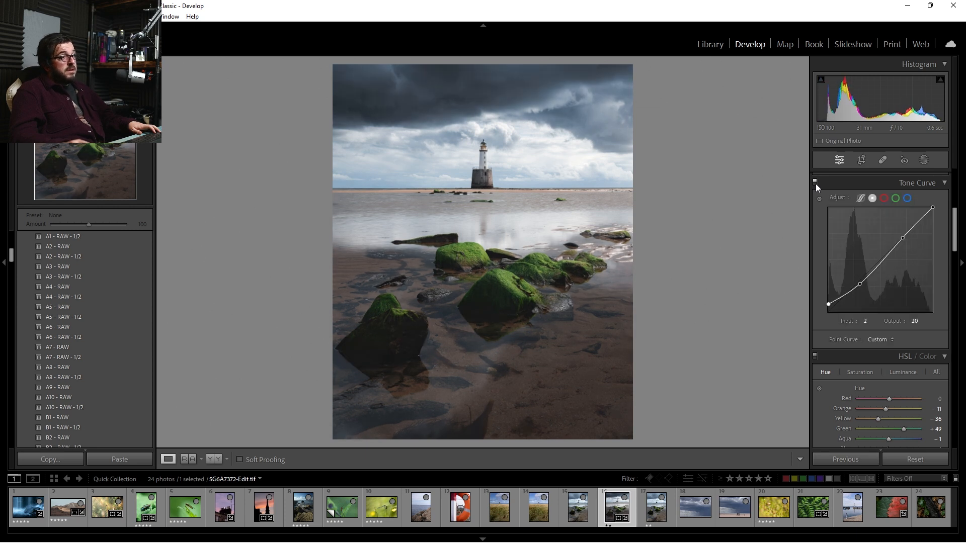
Lower the tone curve's black point to input 0, output 13, and compare the curve's effect again
{"action": "left_click_drag", "start_coordinate": [829, 305], "coordinate": [827, 306]}
{"action": "left_click", "coordinate": [816, 182]}
{"action": "left_click", "coordinate": [815, 182]}
{"action": "left_click", "coordinate": [815, 182]}
{"action": "left_click", "coordinate": [815, 182]}
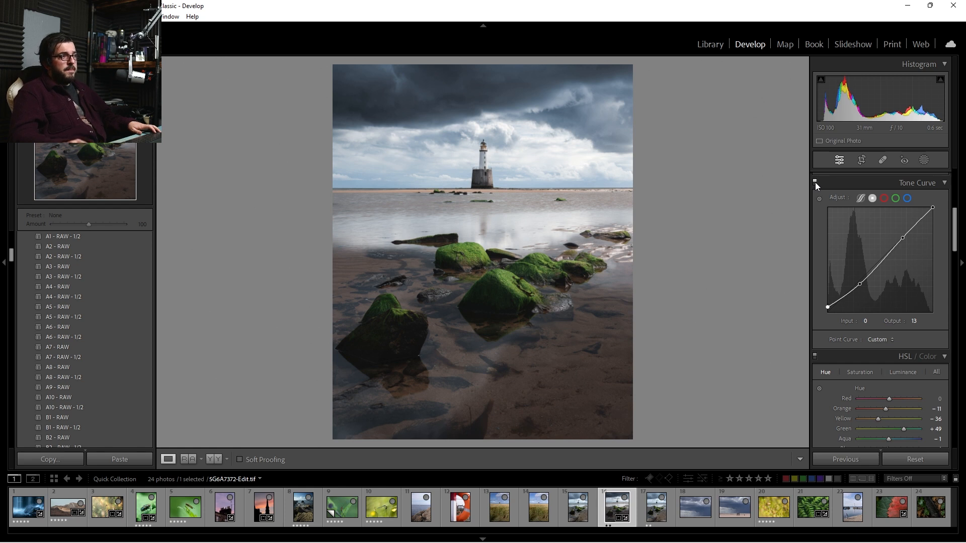
Inspect the lighthouse and the mossy rock up close, and compare the full photo with its before version
{"action": "left_click", "coordinate": [488, 152]}
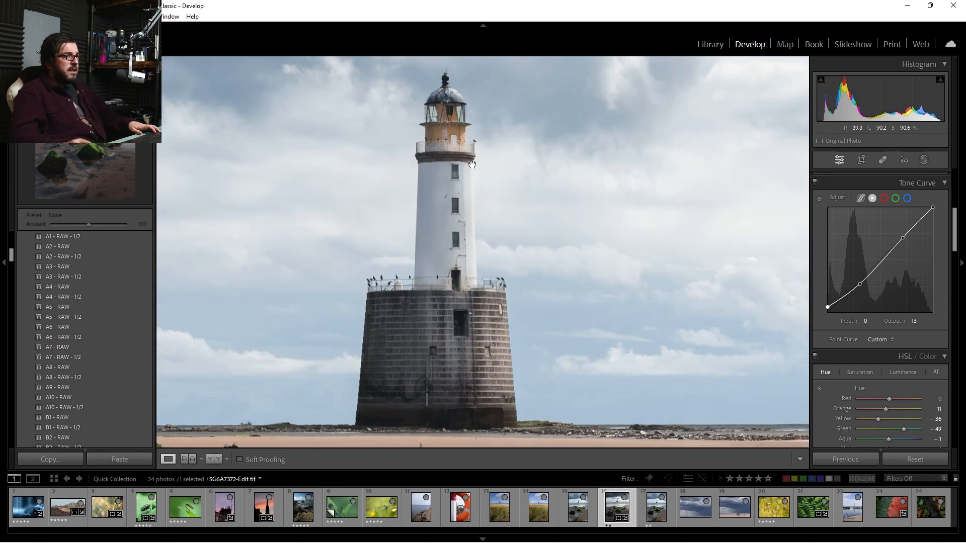
{"action": "left_click", "coordinate": [432, 247]}
{"action": "left_click", "coordinate": [489, 298]}
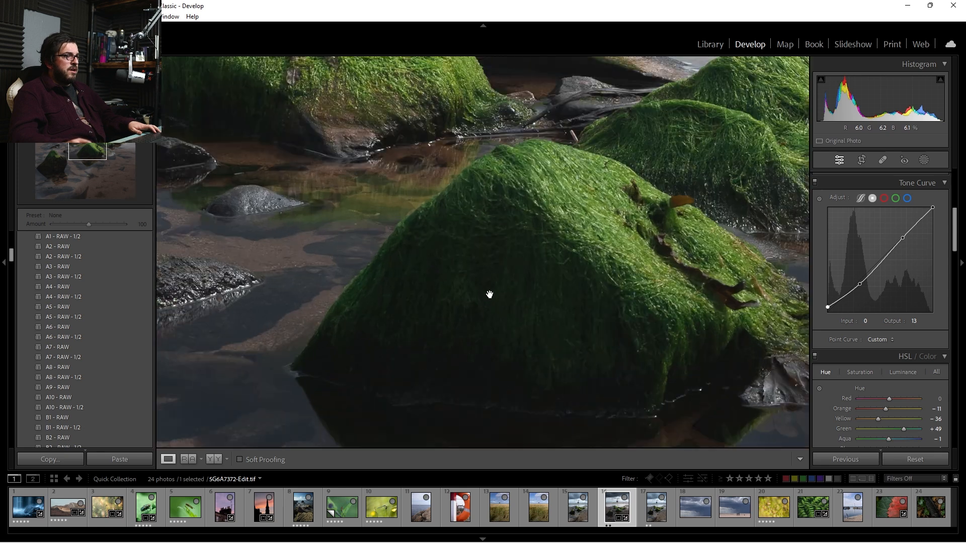
{"action": "left_click", "coordinate": [648, 282]}
{"action": "key", "text": "backslash"}
{"action": "key", "text": "backslash"}
{"action": "key", "text": "backslash"}
{"action": "key", "text": "backslash"}
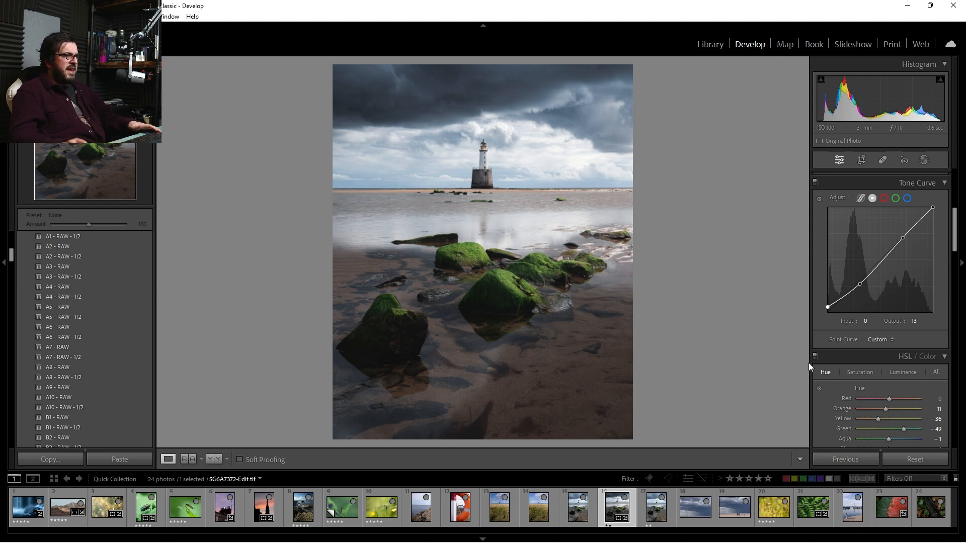
Switch to OBS Studio to check the running recording, and return to Lightroom Classic
{"action": "scroll", "coordinate": [835, 331], "scroll_direction": "down", "scroll_amount": 3}
{"action": "scroll", "coordinate": [835, 331], "scroll_direction": "down", "scroll_amount": 5}
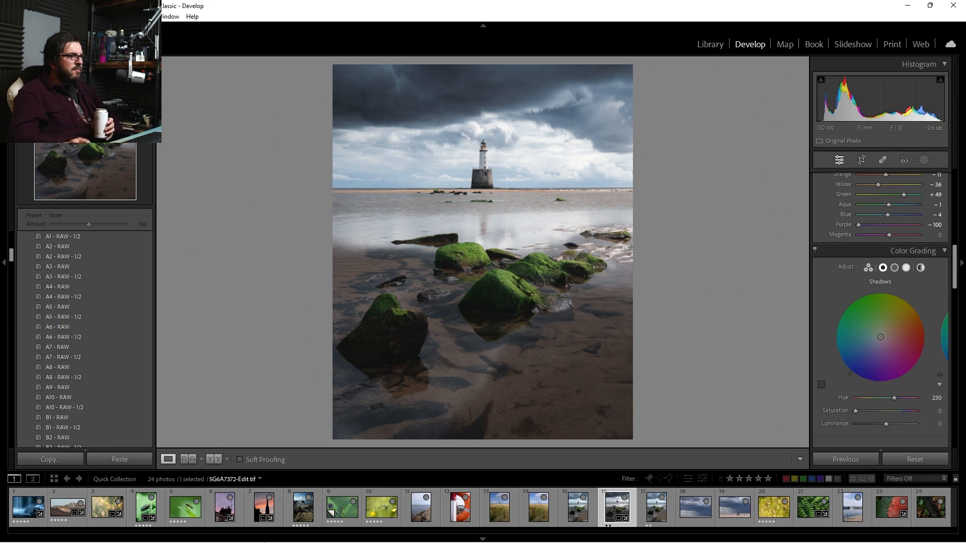
{"action": "mouse_move", "coordinate": [189, 529]}
{"action": "left_click", "coordinate": [151, 532]}
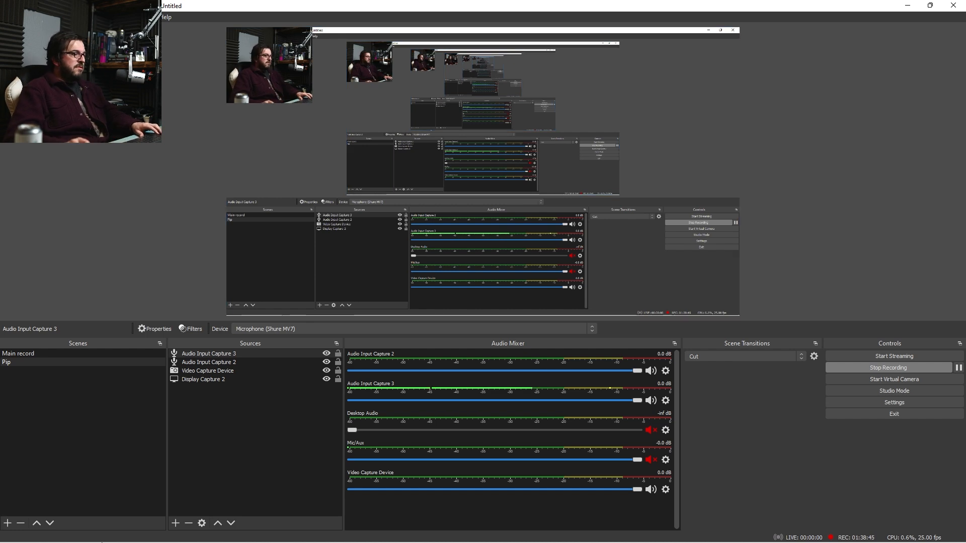
{"action": "mouse_move", "coordinate": [129, 539]}
{"action": "left_click", "coordinate": [85, 535]}
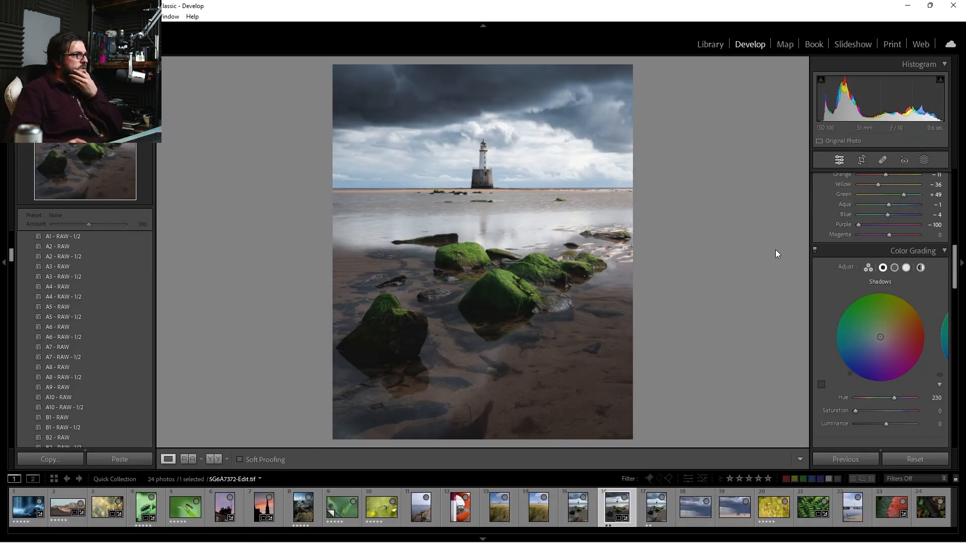
Color grade the shadows with Hue 204 and Saturation 10, and compare the photo with grading off and on
{"action": "left_click_drag", "start_coordinate": [880, 342], "coordinate": [876, 339]}
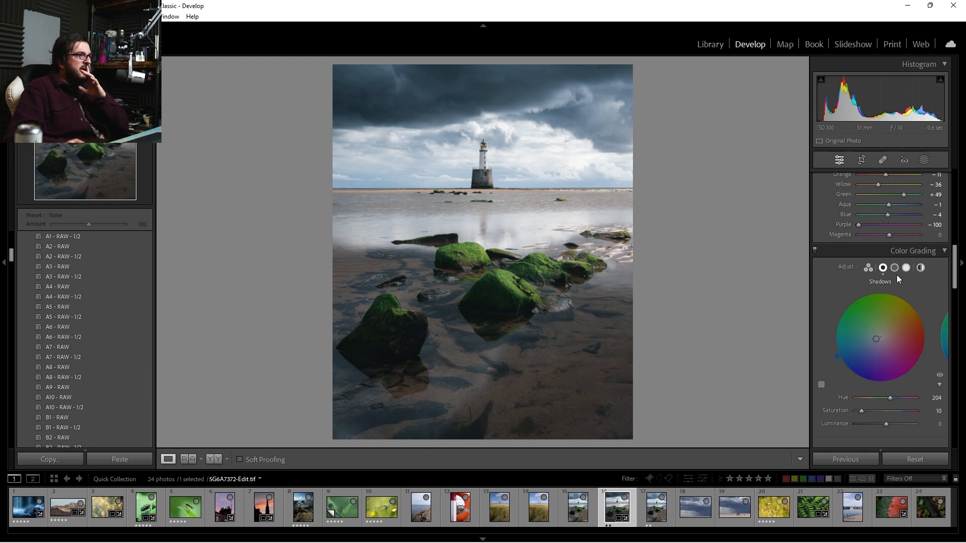
{"action": "left_click", "coordinate": [815, 250]}
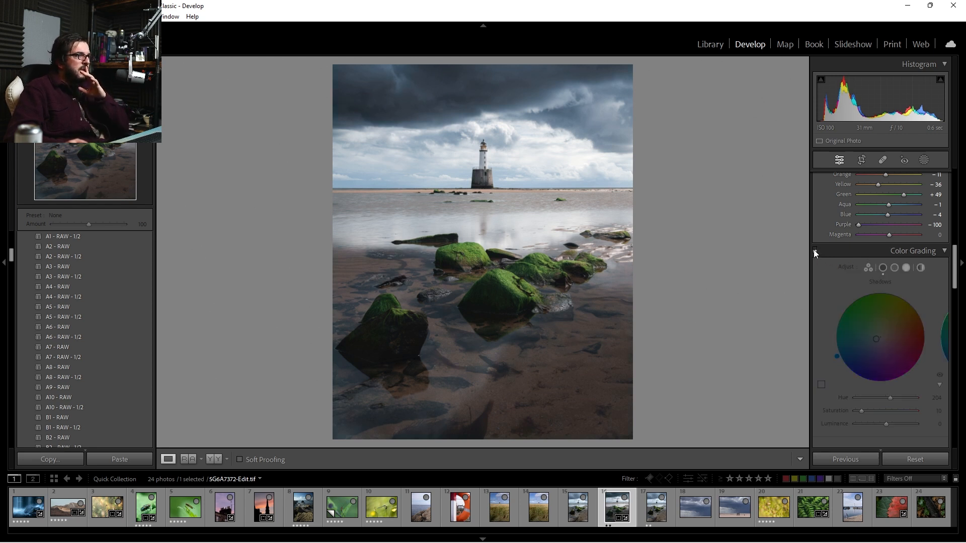
{"action": "left_click", "coordinate": [814, 250]}
{"action": "left_click", "coordinate": [814, 250]}
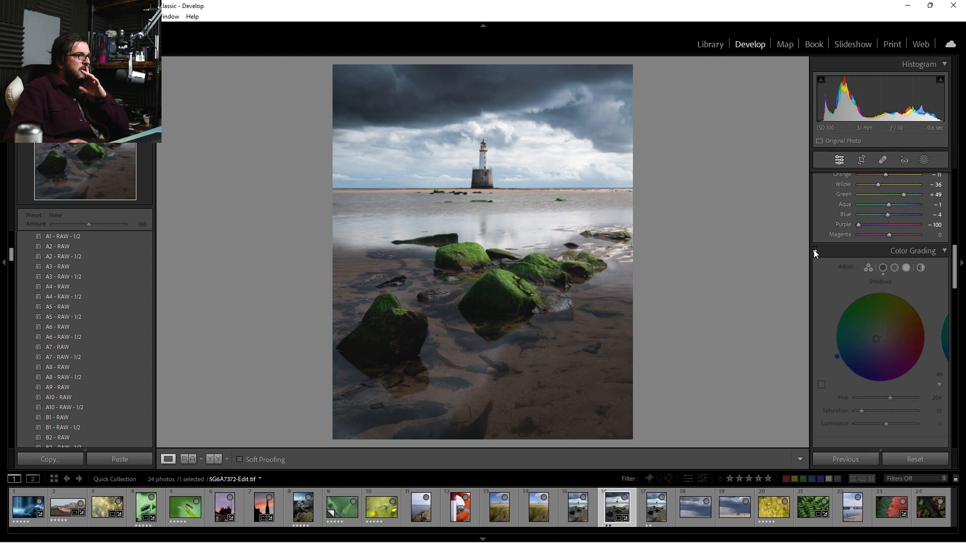
{"action": "left_click", "coordinate": [815, 250]}
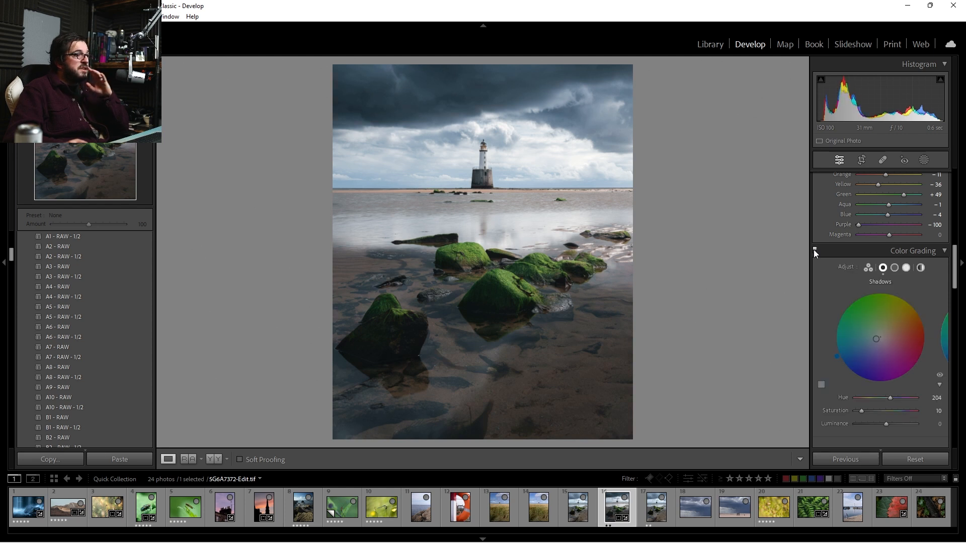
Color grade the highlights with Hue 47 and Saturation 27, and compare the photo with grading off and on
{"action": "left_click", "coordinate": [906, 267]}
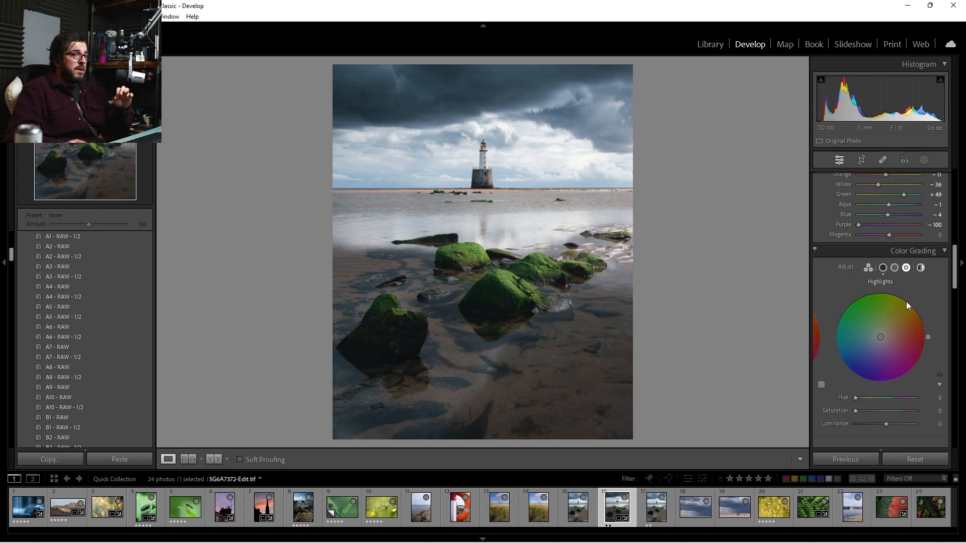
{"action": "left_click_drag", "start_coordinate": [889, 336], "coordinate": [889, 328]}
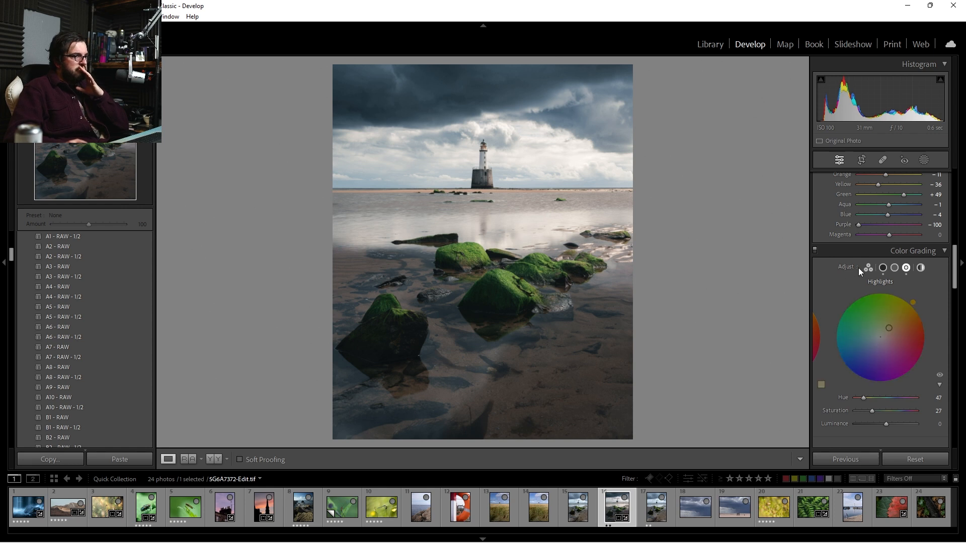
{"action": "left_click", "coordinate": [815, 251]}
{"action": "left_click", "coordinate": [815, 250]}
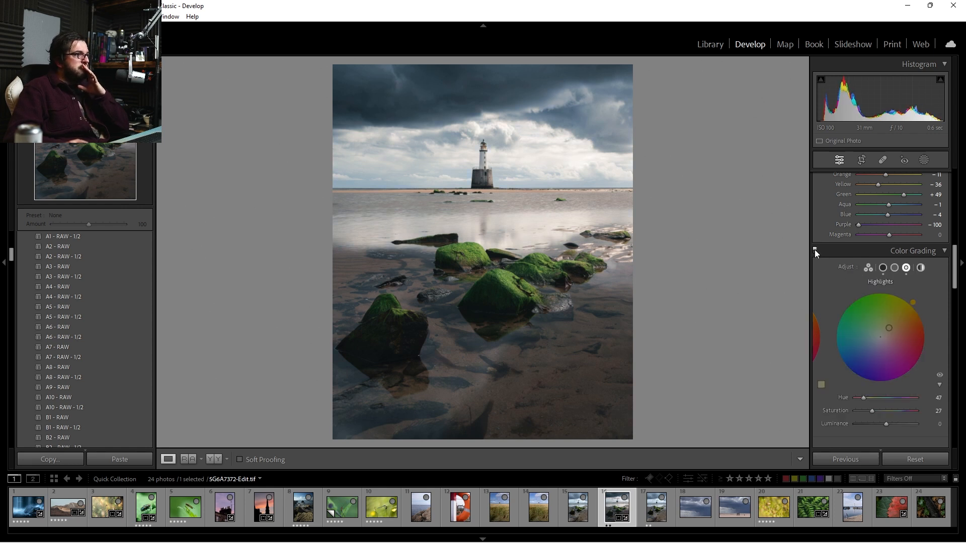
{"action": "left_click", "coordinate": [815, 251]}
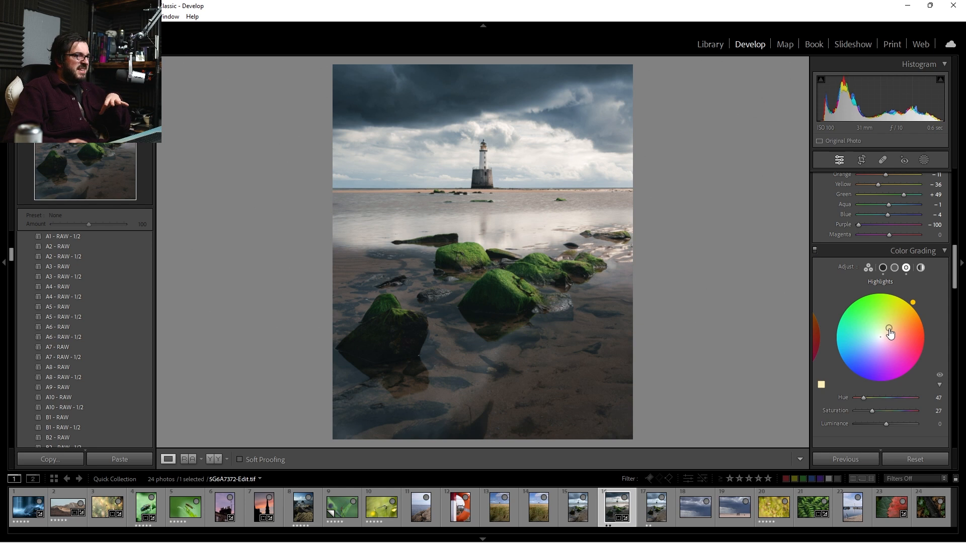
Reduce the highlights' color grading Saturation to 12 and toggle the grading to judge the softer tint
{"action": "left_click_drag", "start_coordinate": [872, 409], "coordinate": [864, 410]}
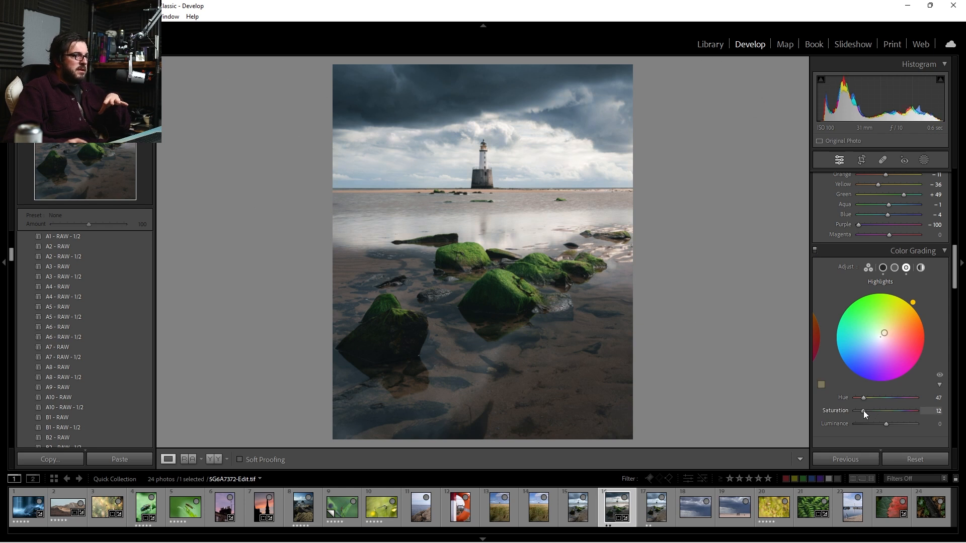
{"action": "left_click", "coordinate": [816, 251]}
{"action": "left_click", "coordinate": [815, 250]}
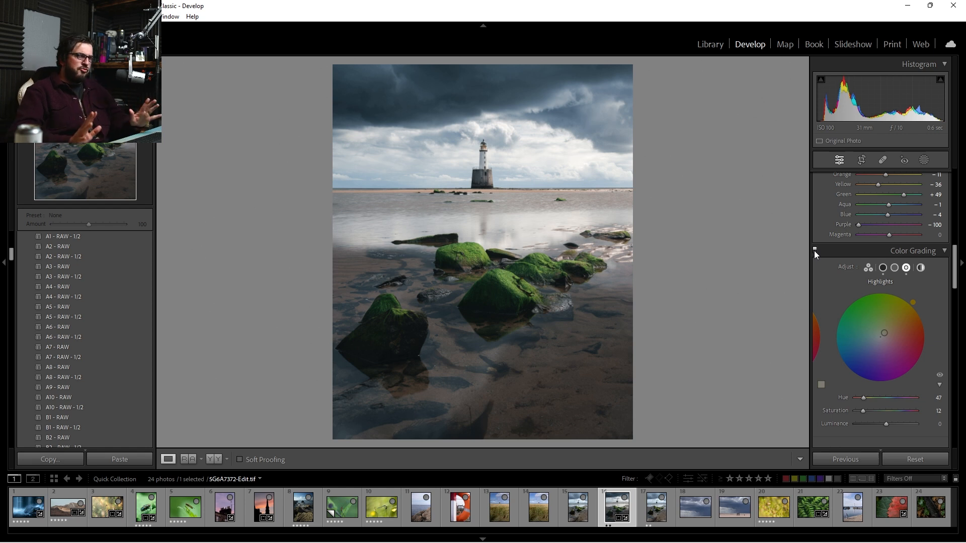
{"action": "left_click", "coordinate": [816, 249]}
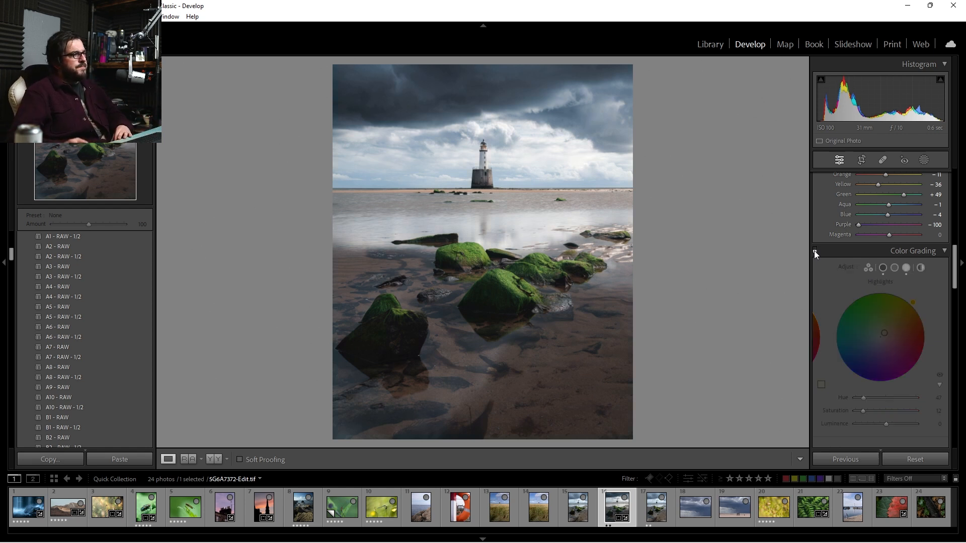
{"action": "left_click", "coordinate": [815, 250]}
{"action": "left_click", "coordinate": [815, 250]}
{"action": "left_click", "coordinate": [815, 250]}
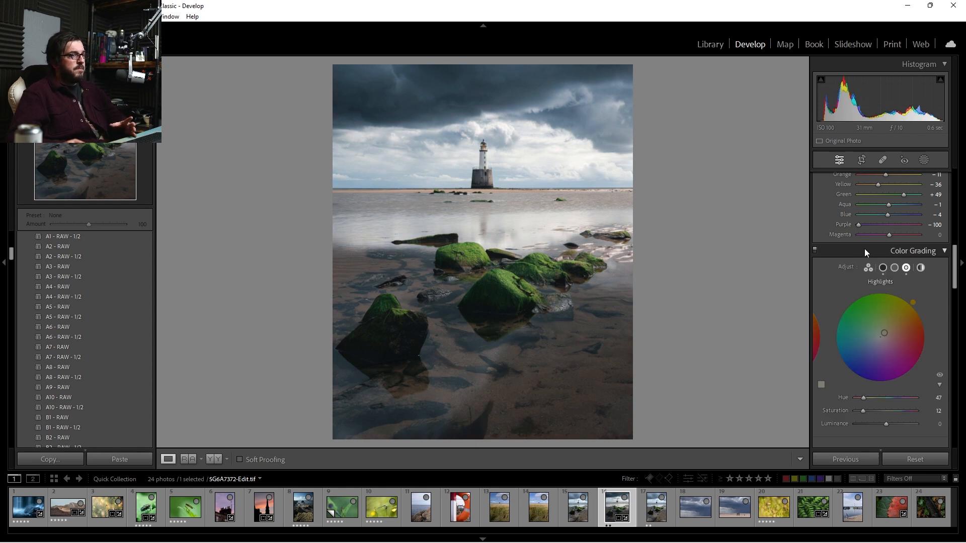
Set the HSL Luminance of Green to +47 and Blue to −54, and the Saturation of Blue to −29
{"action": "scroll", "coordinate": [864, 248], "scroll_direction": "up", "scroll_amount": 3}
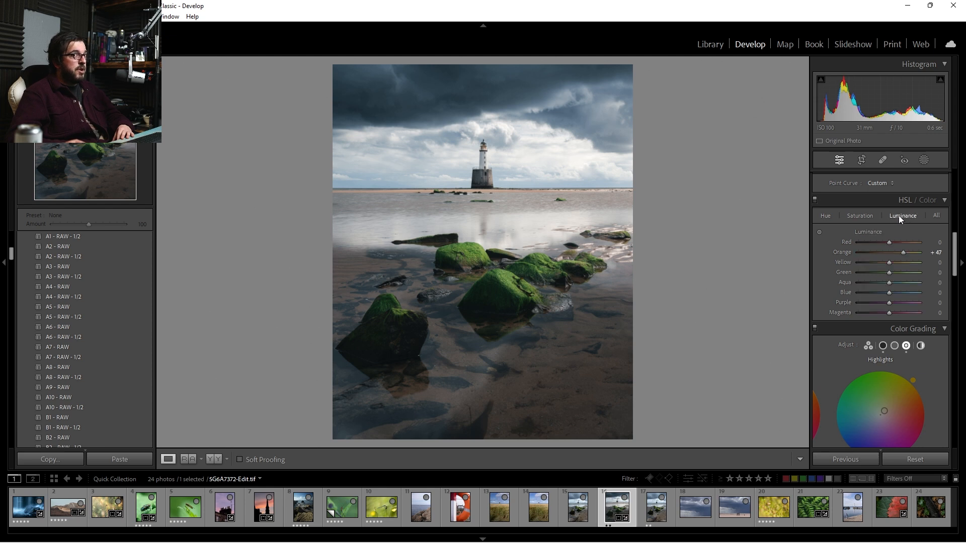
{"action": "left_click", "coordinate": [937, 215]}
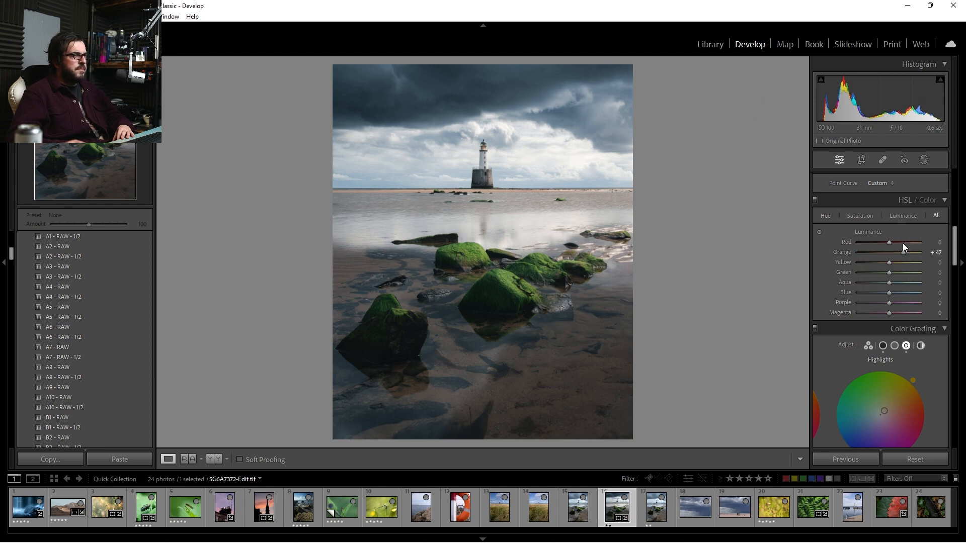
{"action": "left_click", "coordinate": [905, 216]}
{"action": "left_click_drag", "start_coordinate": [890, 272], "coordinate": [905, 279]}
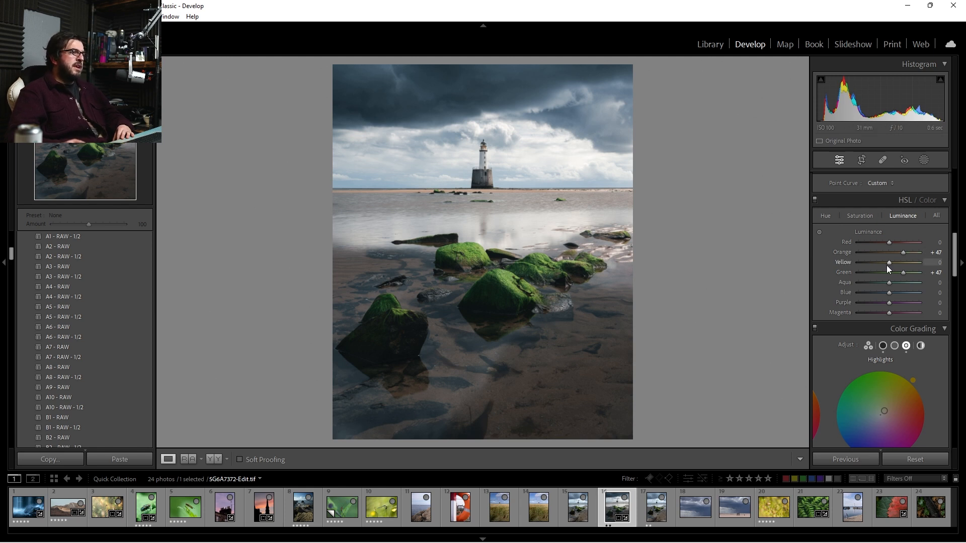
{"action": "mouse_move", "coordinate": [890, 292]}
{"action": "left_mouse_down"}
{"action": "mouse_move", "coordinate": [901, 293]}
{"action": "mouse_move", "coordinate": [876, 298]}
{"action": "left_mouse_up"}
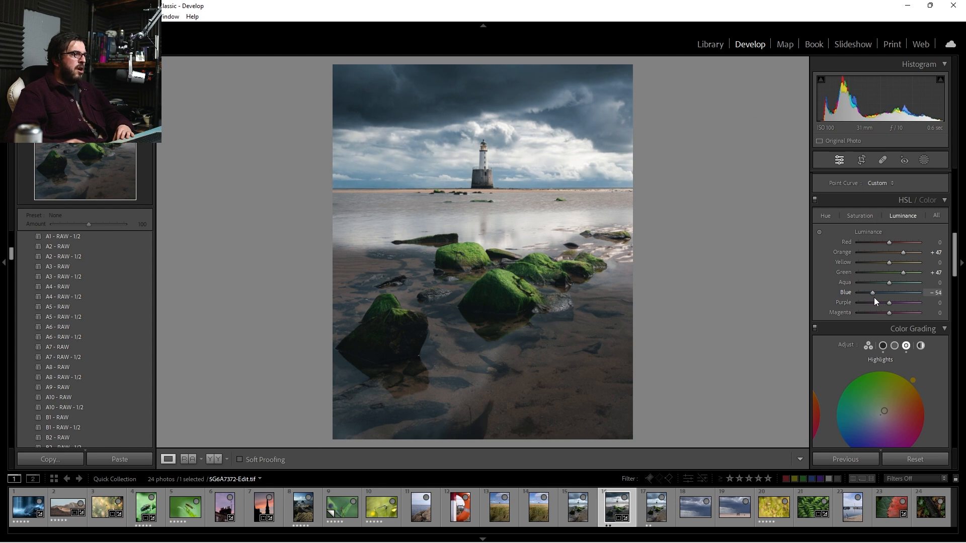
{"action": "left_click", "coordinate": [860, 216]}
{"action": "left_click_drag", "start_coordinate": [889, 293], "coordinate": [880, 294]}
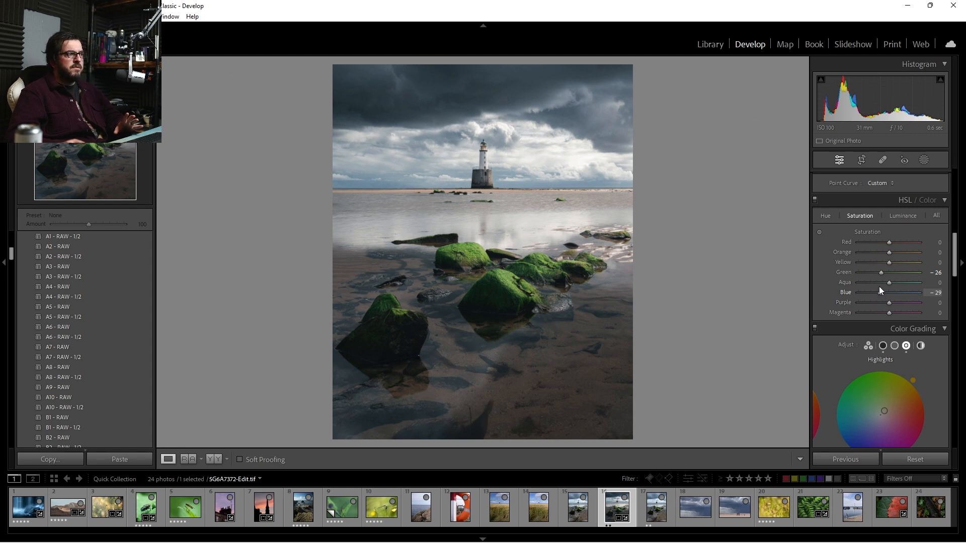
Set the HSL Luminance of Aqua to +80, Blue to −34, Purple to −16 and Yellow to +31
{"action": "left_click", "coordinate": [900, 219]}
{"action": "mouse_move", "coordinate": [891, 294]}
{"action": "left_mouse_down"}
{"action": "mouse_move", "coordinate": [872, 292]}
{"action": "mouse_move", "coordinate": [913, 291]}
{"action": "mouse_move", "coordinate": [887, 307]}
{"action": "left_mouse_up"}
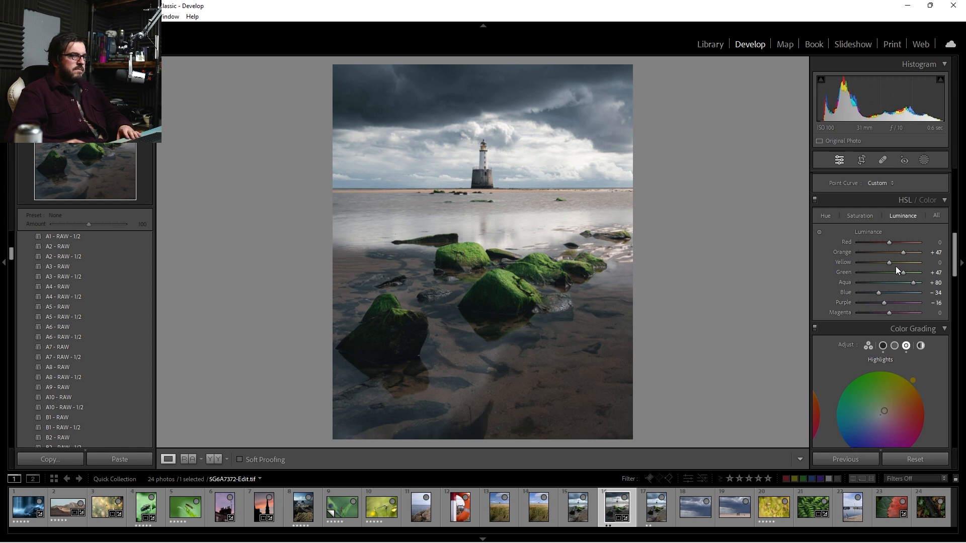
{"action": "mouse_move", "coordinate": [890, 262]}
{"action": "left_mouse_down"}
{"action": "mouse_move", "coordinate": [916, 263]}
{"action": "mouse_move", "coordinate": [886, 267]}
{"action": "mouse_move", "coordinate": [907, 269]}
{"action": "mouse_move", "coordinate": [899, 273]}
{"action": "left_mouse_up"}
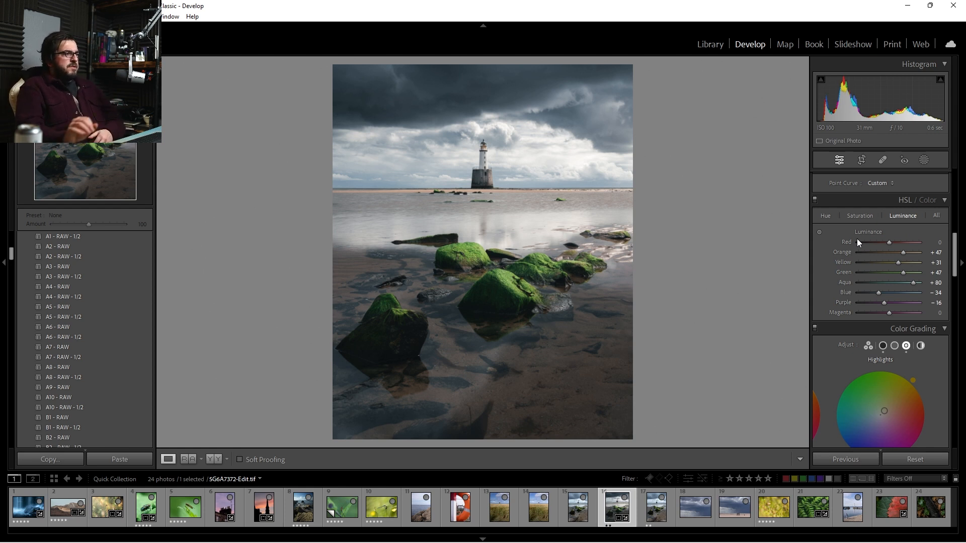
{"action": "scroll", "coordinate": [869, 300], "scroll_direction": "up", "scroll_amount": 10}
{"action": "scroll", "coordinate": [872, 313], "scroll_direction": "down", "scroll_amount": 2}
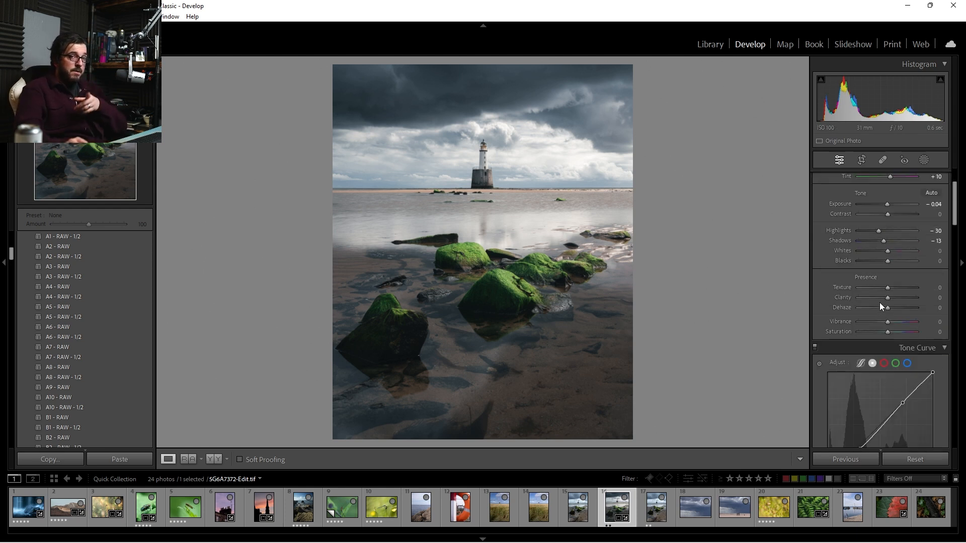
Try Vibrance +30 with Saturation −30 on the lighthouse photo, and reset both to 0
{"action": "scroll", "coordinate": [880, 303], "scroll_direction": "down", "scroll_amount": 2}
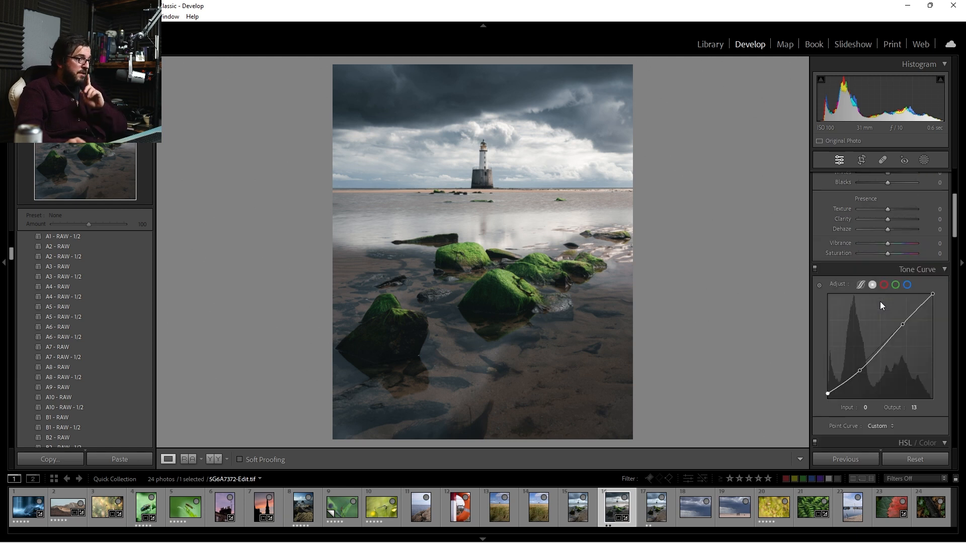
{"action": "scroll", "coordinate": [957, 216], "scroll_direction": "up", "scroll_amount": 1}
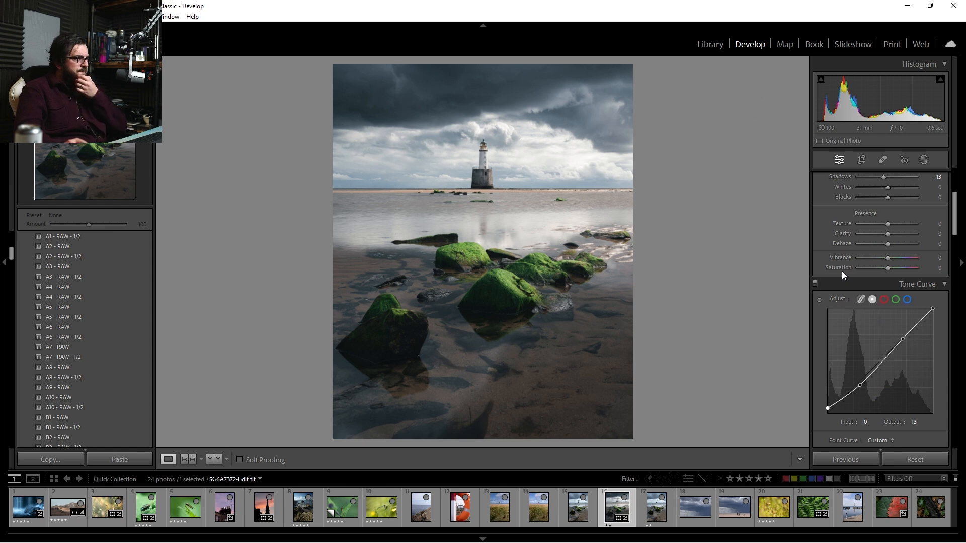
{"action": "mouse_move", "coordinate": [889, 259]}
{"action": "left_mouse_down"}
{"action": "mouse_move", "coordinate": [902, 258]}
{"action": "mouse_move", "coordinate": [889, 263]}
{"action": "left_mouse_up"}
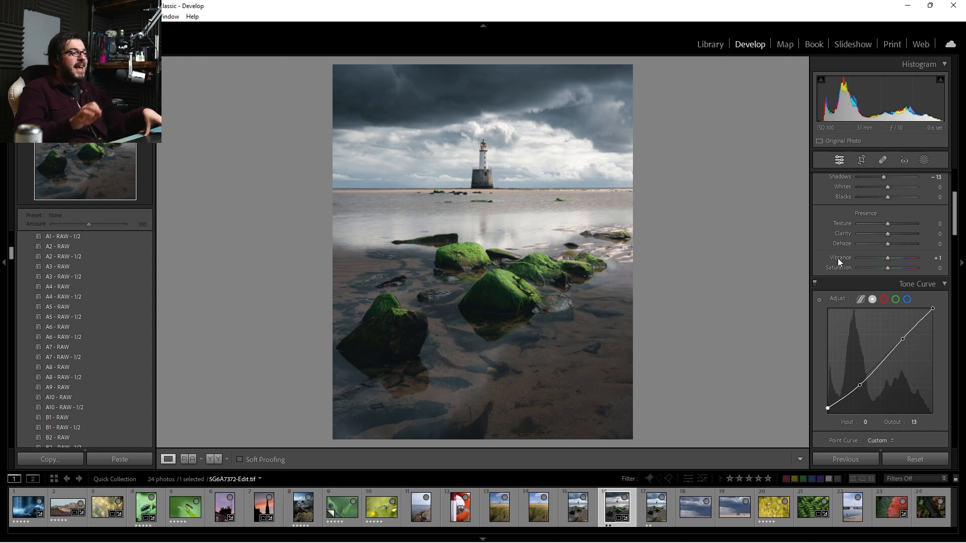
{"action": "mouse_move", "coordinate": [886, 257]}
{"action": "left_mouse_down"}
{"action": "mouse_move", "coordinate": [898, 261]}
{"action": "mouse_move", "coordinate": [881, 267]}
{"action": "left_mouse_up"}
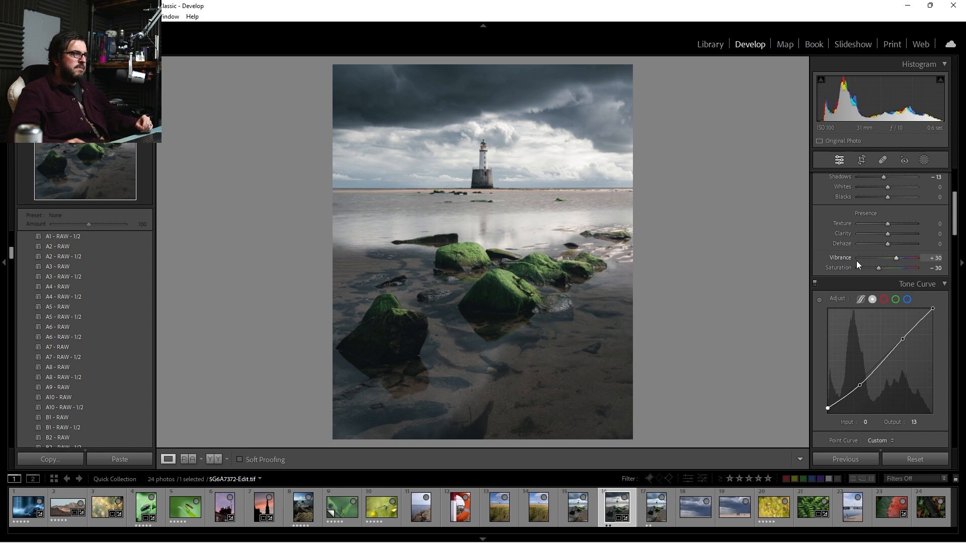
{"action": "double_click", "coordinate": [835, 269]}
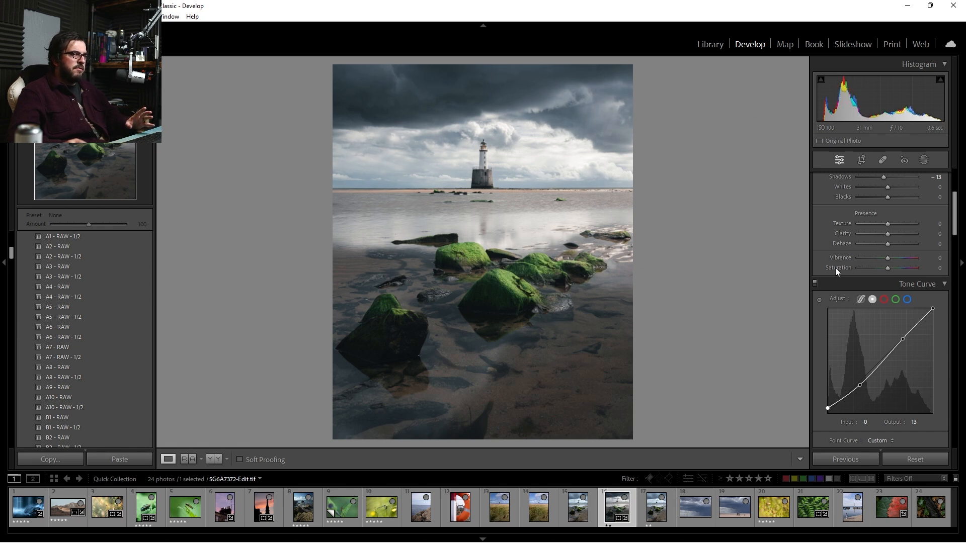
Set the overall Saturation to +29, inspect the lighthouse up close, and set Vibrance to −30
{"action": "mouse_move", "coordinate": [887, 268]}
{"action": "left_mouse_down"}
{"action": "mouse_move", "coordinate": [895, 268]}
{"action": "mouse_move", "coordinate": [870, 261]}
{"action": "mouse_move", "coordinate": [878, 266]}
{"action": "left_mouse_up"}
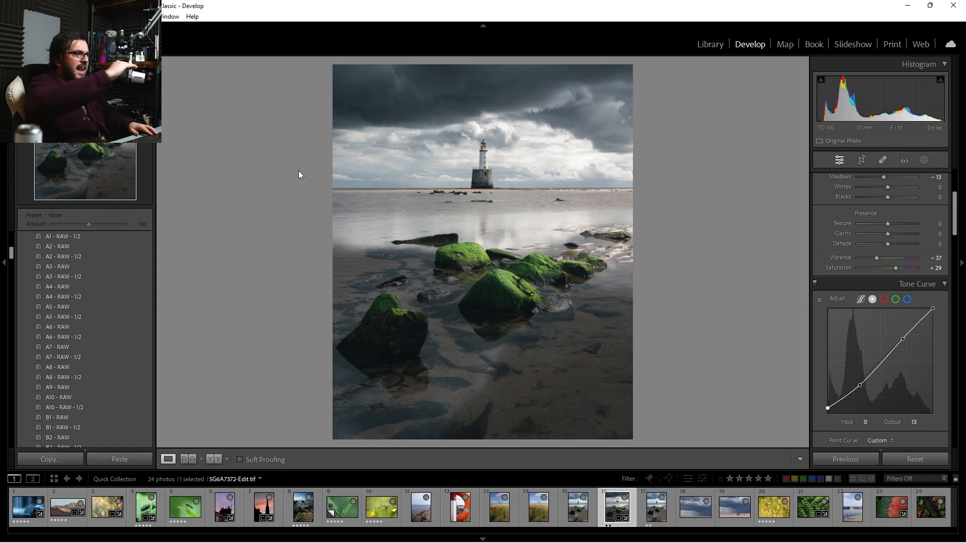
{"action": "left_click", "coordinate": [491, 150]}
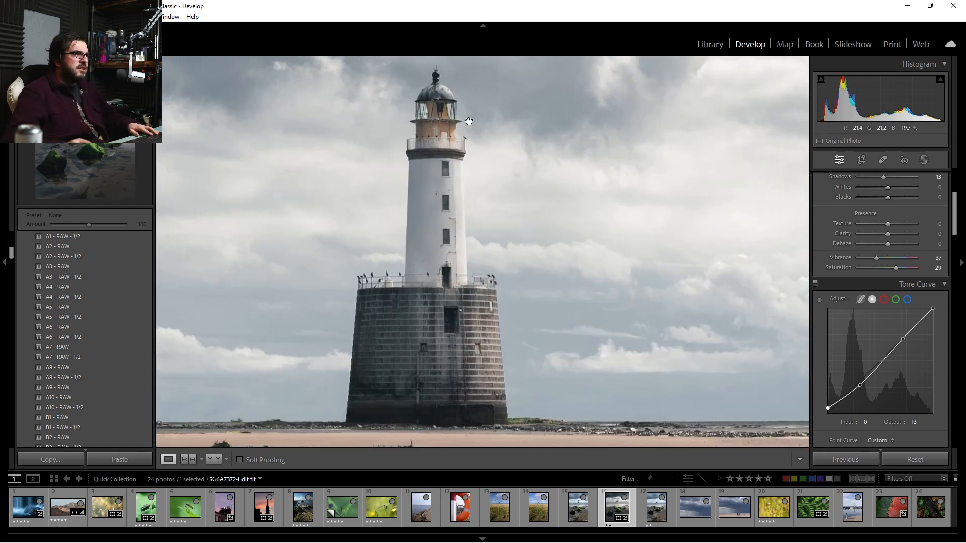
{"action": "left_click", "coordinate": [493, 227]}
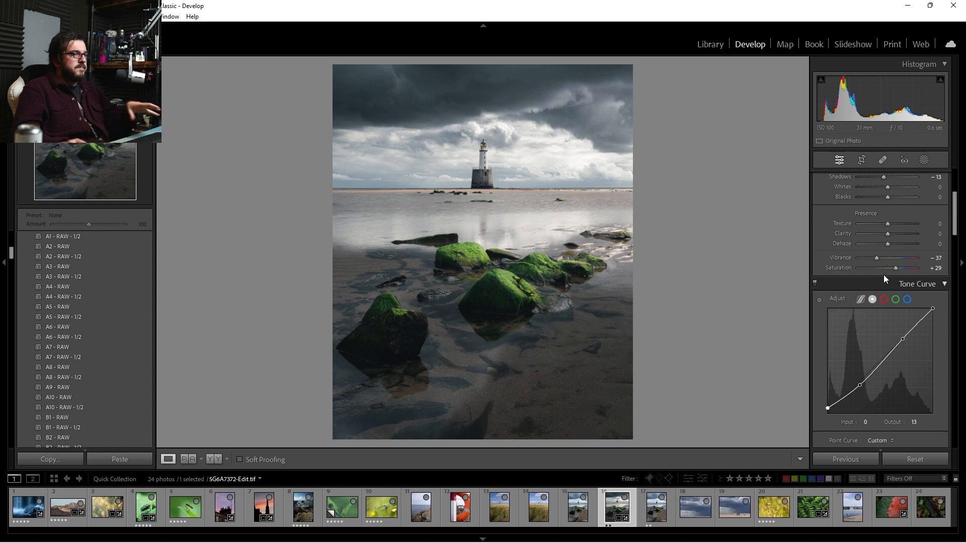
{"action": "left_click_drag", "start_coordinate": [877, 259], "coordinate": [880, 261]}
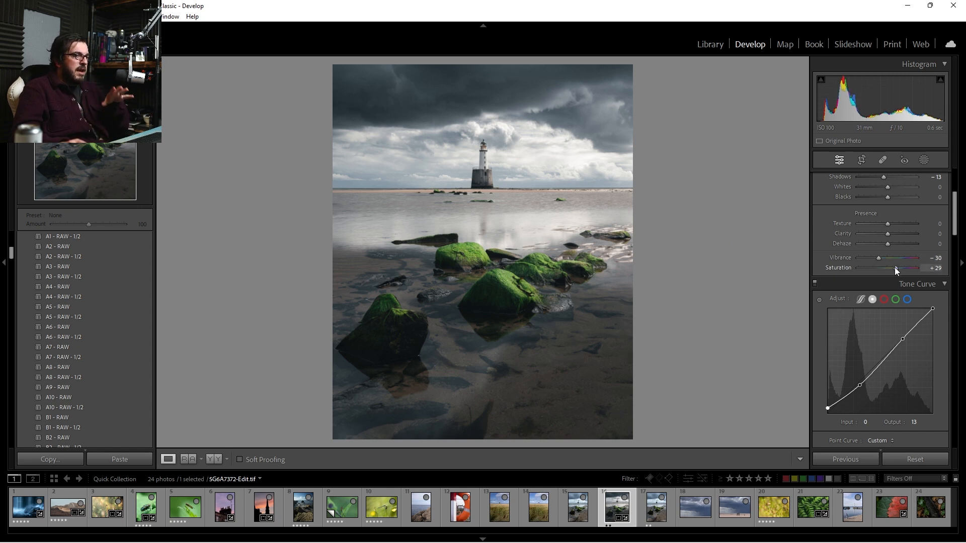
Set the lighthouse photo's Saturation to +20
{"action": "left_click_drag", "start_coordinate": [894, 268], "coordinate": [894, 267]}
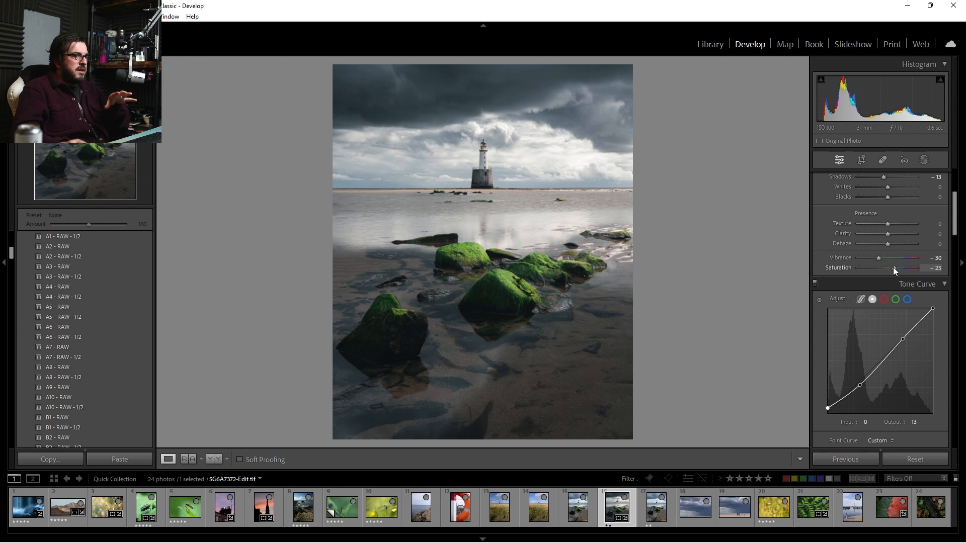
{"action": "left_click_drag", "start_coordinate": [892, 267], "coordinate": [893, 268]}
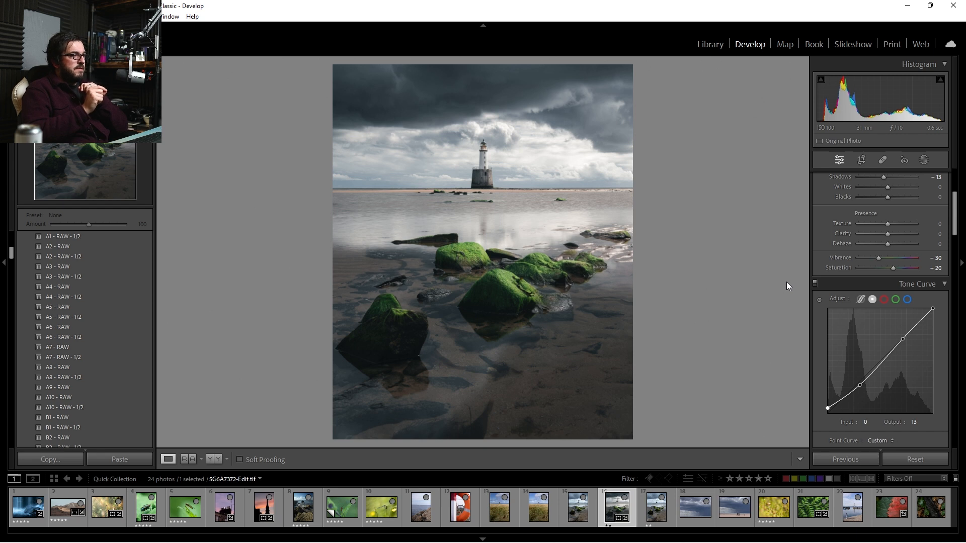
Compare the edited lighthouse photo repeatedly with its unedited Before version
{"action": "key", "text": "backslash"}
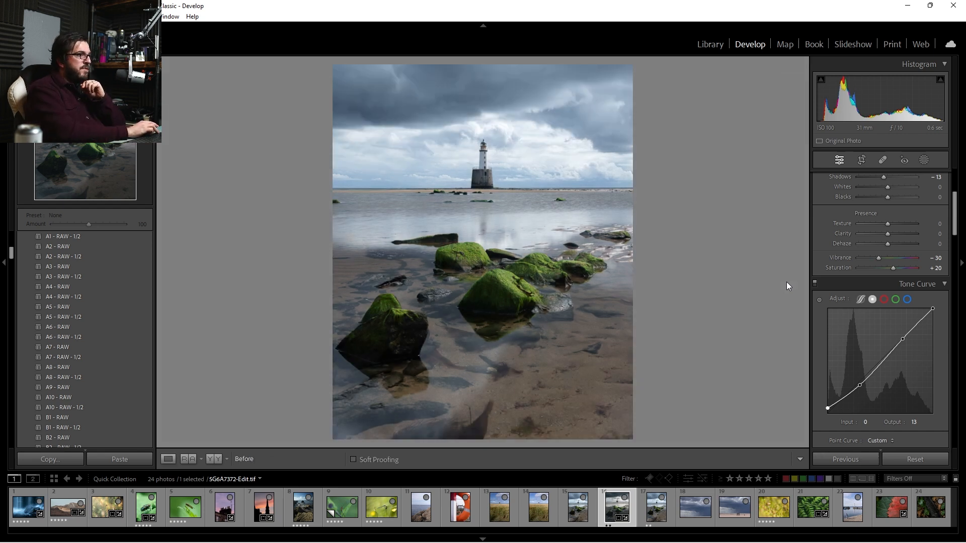
{"action": "key", "text": "backslash"}
{"action": "key", "text": "backslash"}
{"action": "key", "text": "backslash"}
{"action": "key", "text": "backslash"}
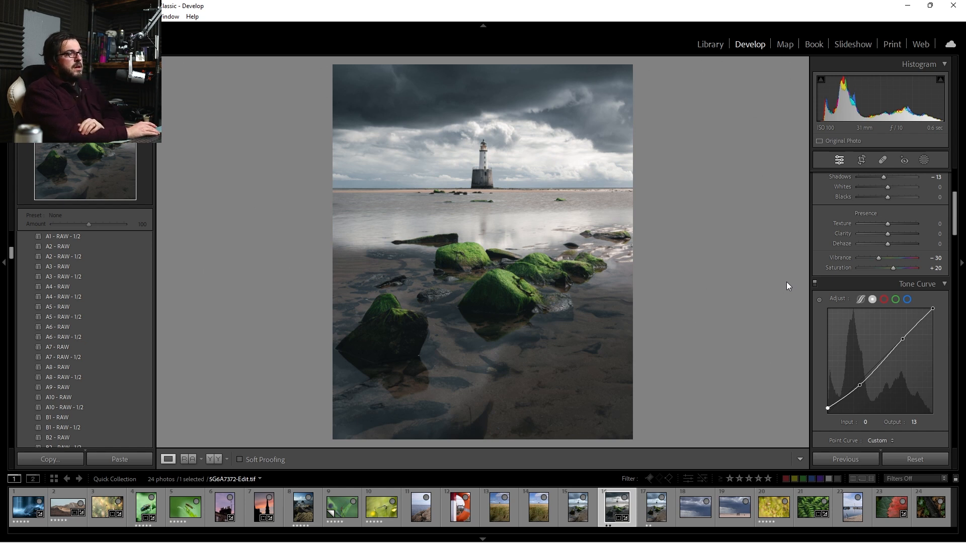
{"action": "key", "text": "backslash"}
{"action": "key", "text": "backslash"}
{"action": "key", "text": "backslash"}
{"action": "key", "text": "backslash"}
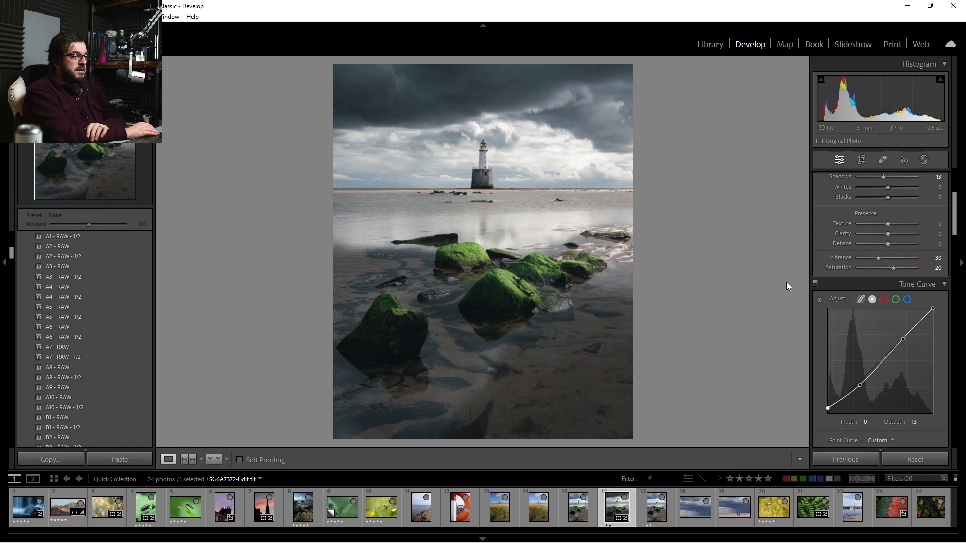
{"action": "key", "text": "backslash"}
{"action": "key", "text": "backslash"}
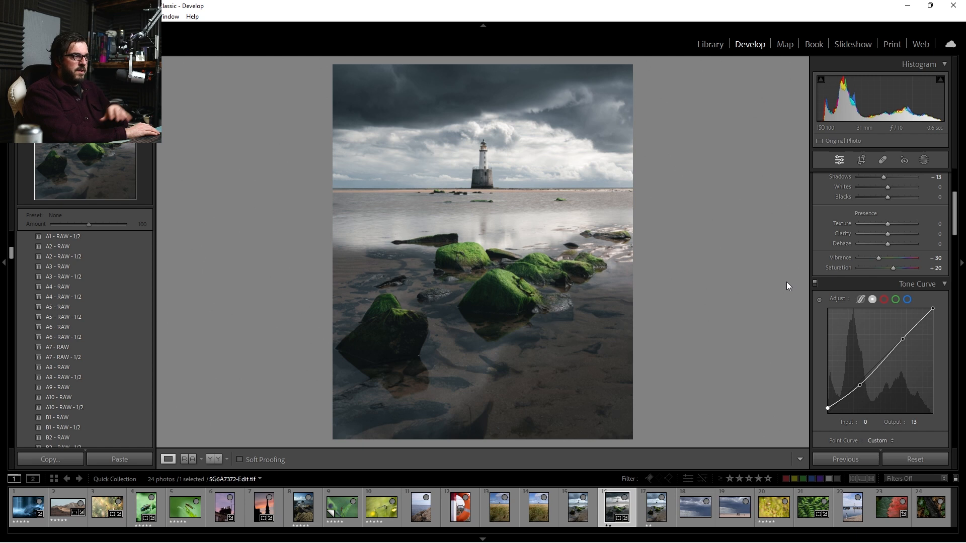
{"action": "key", "text": "backslash"}
{"action": "key", "text": "backslash"}
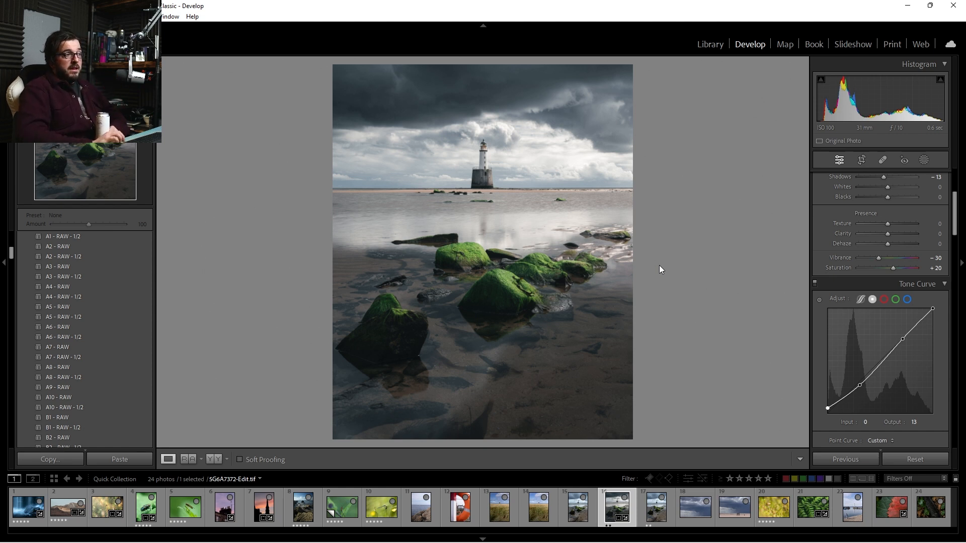
{"action": "key", "text": "backslash"}
{"action": "key", "text": "backslash"}
{"action": "key", "text": "backslash"}
{"action": "key", "text": "backslash"}
{"action": "key", "text": "backslash"}
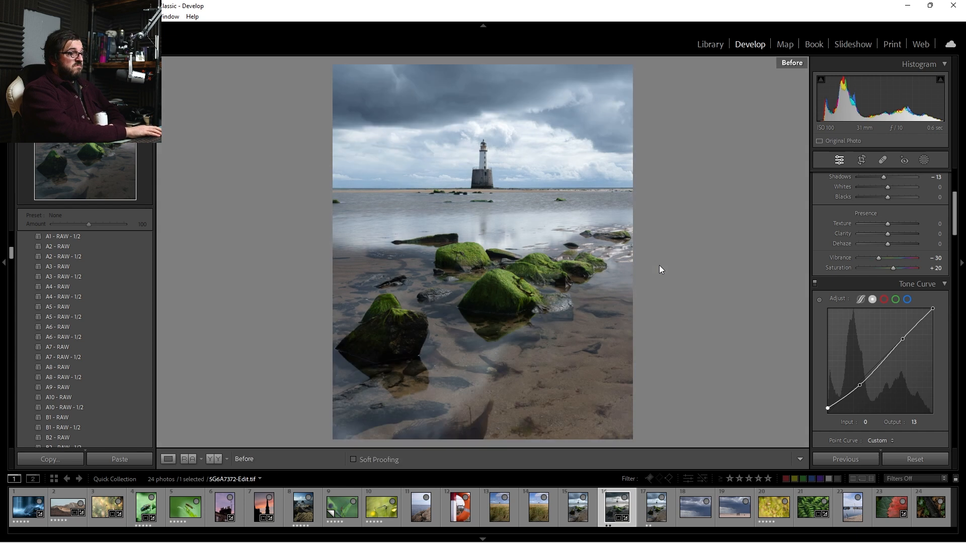
{"action": "key", "text": "backslash"}
{"action": "key", "text": "backslash"}
{"action": "key", "text": "backslash"}
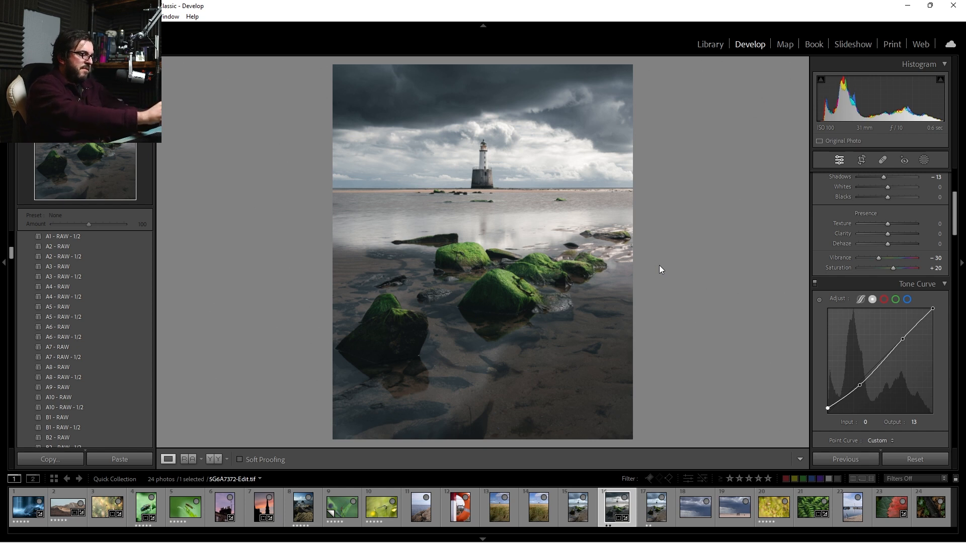
{"action": "key", "text": "backslash"}
{"action": "key", "text": "backslash"}
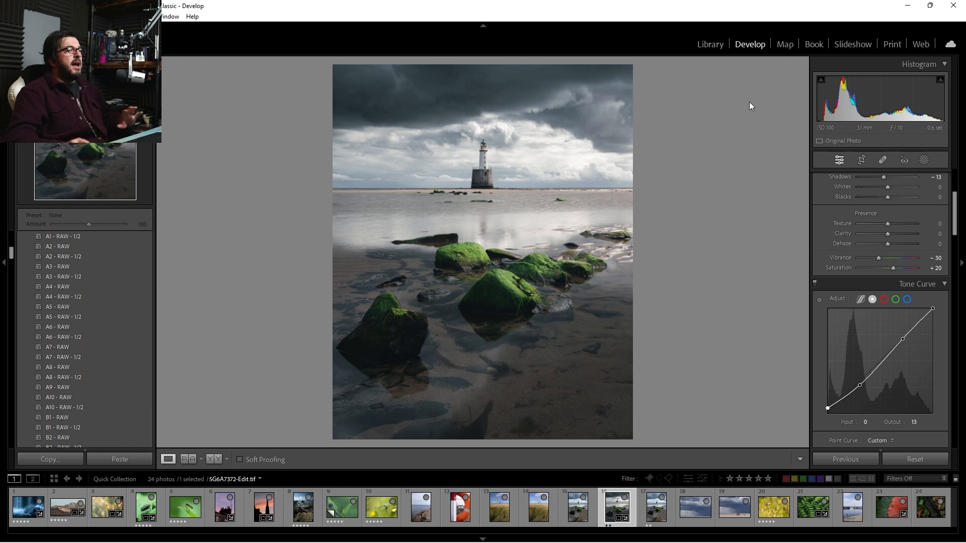
Try to send the lighthouse photo from the Library to Adobe Photoshop 2023 as a copy with Lightroom adjustments
{"action": "left_click", "coordinate": [709, 44]}
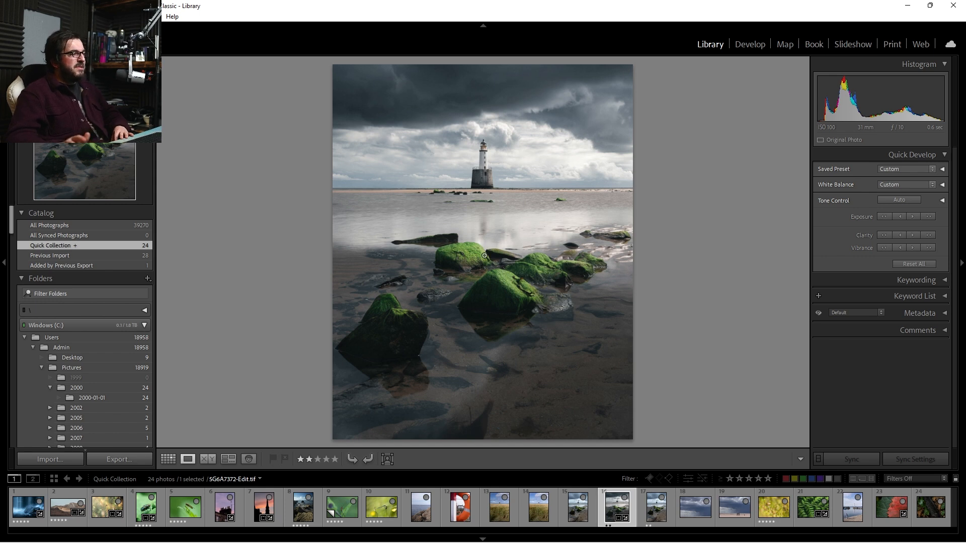
{"action": "scroll", "coordinate": [33, 381], "scroll_direction": "down", "scroll_amount": 10}
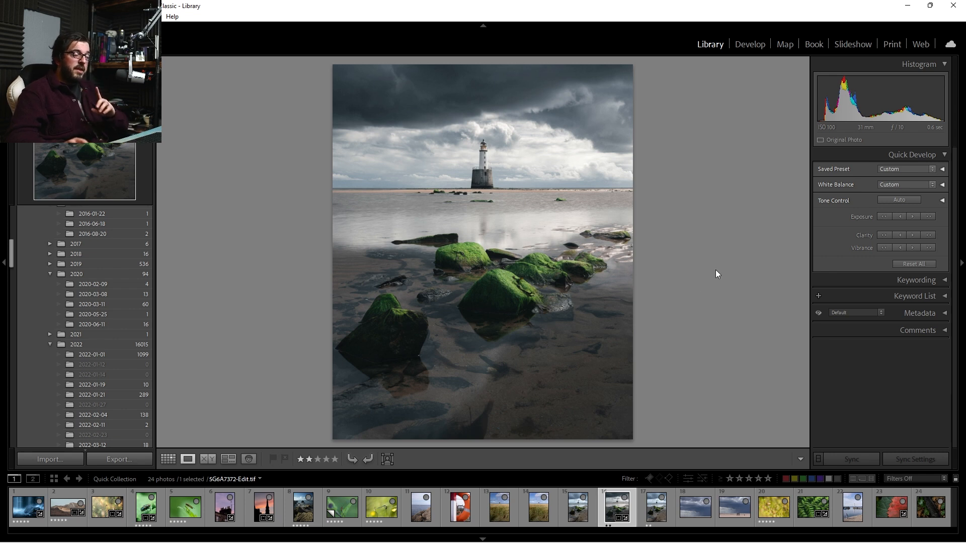
{"action": "right_click", "coordinate": [419, 236]}
{"action": "mouse_move", "coordinate": [560, 296]}
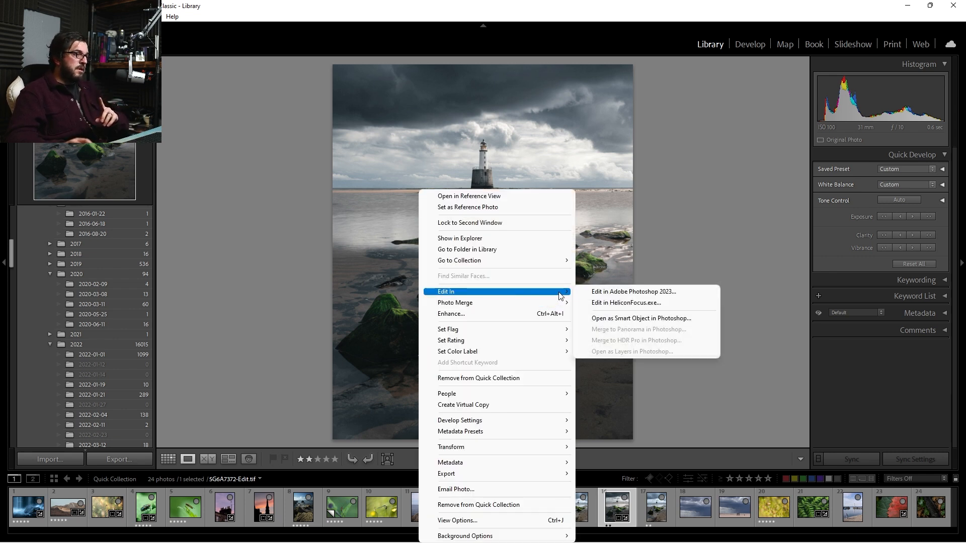
{"action": "left_click", "coordinate": [588, 293]}
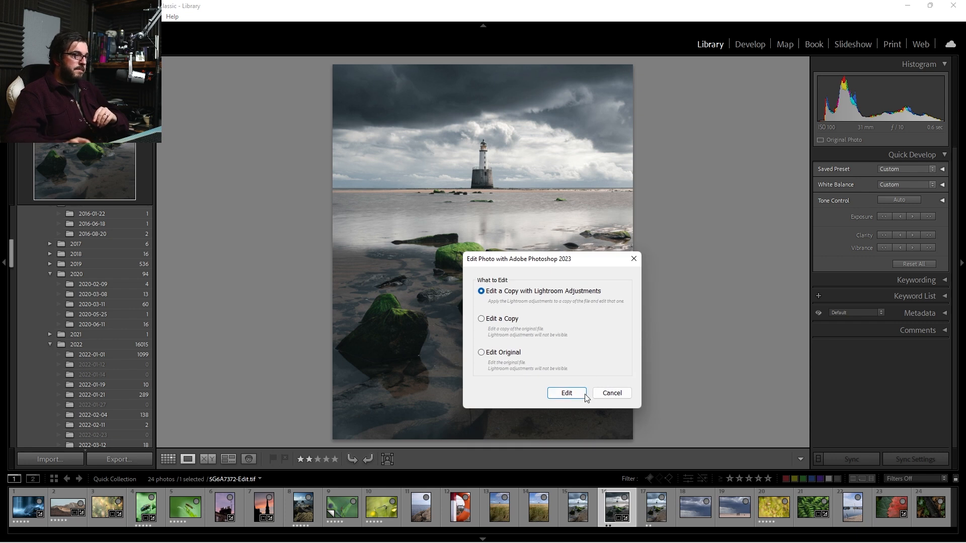
{"action": "left_click", "coordinate": [578, 398]}
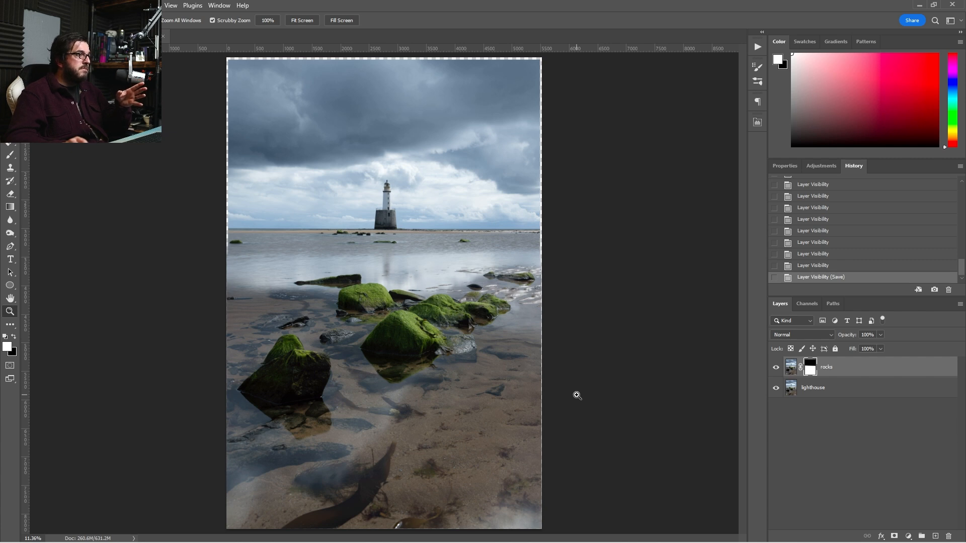
Close the layered rocks and lighthouse document in Photoshop and send the Lightroom photo over again as a copy with Lightroom adjustments
{"action": "left_click", "coordinate": [163, 36]}
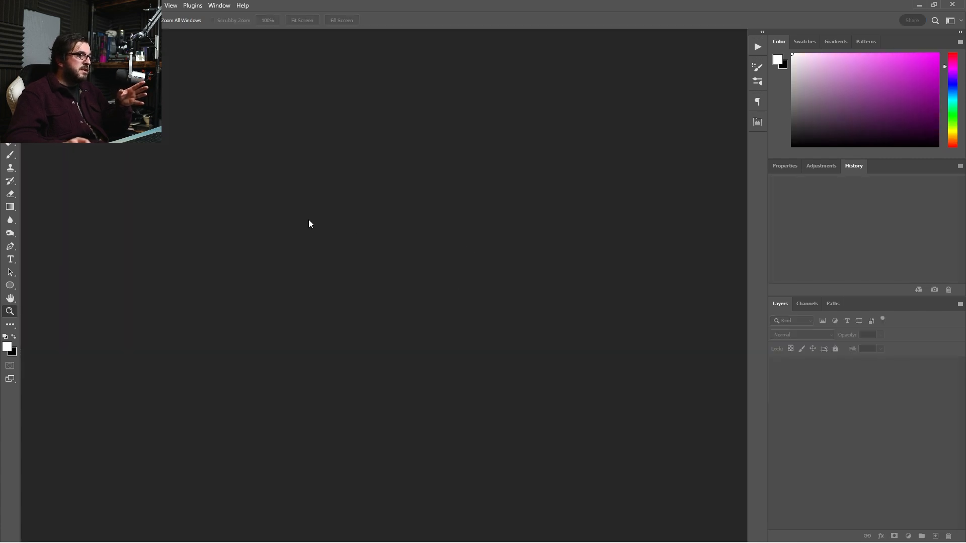
{"action": "mouse_move", "coordinate": [147, 542]}
{"action": "left_click", "coordinate": [84, 533]}
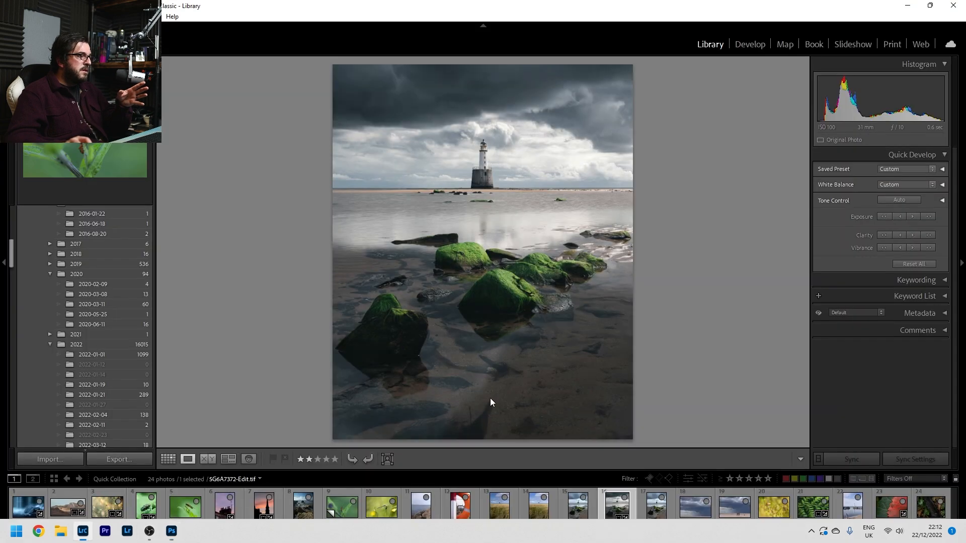
{"action": "right_click", "coordinate": [545, 298]}
{"action": "mouse_move", "coordinate": [539, 293]}
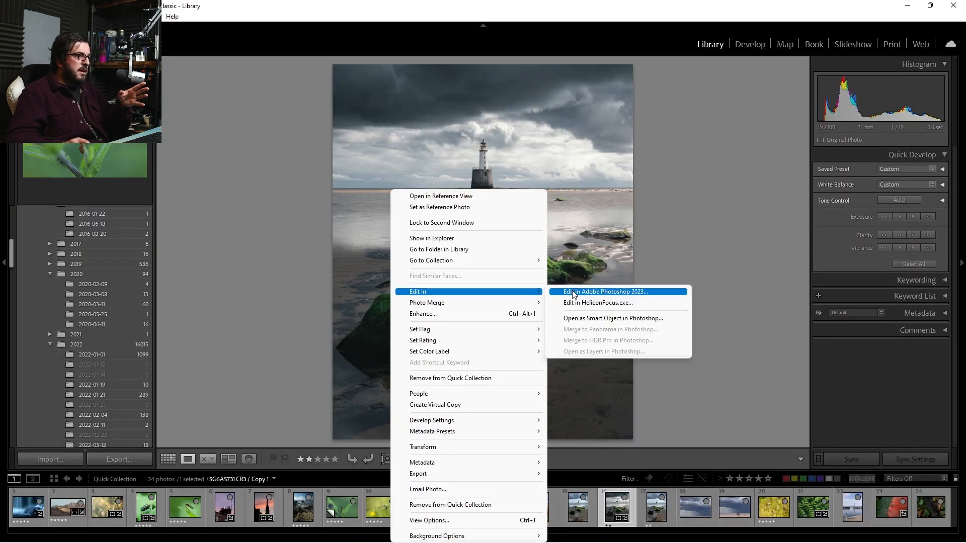
{"action": "left_click", "coordinate": [574, 295]}
{"action": "left_click", "coordinate": [552, 392]}
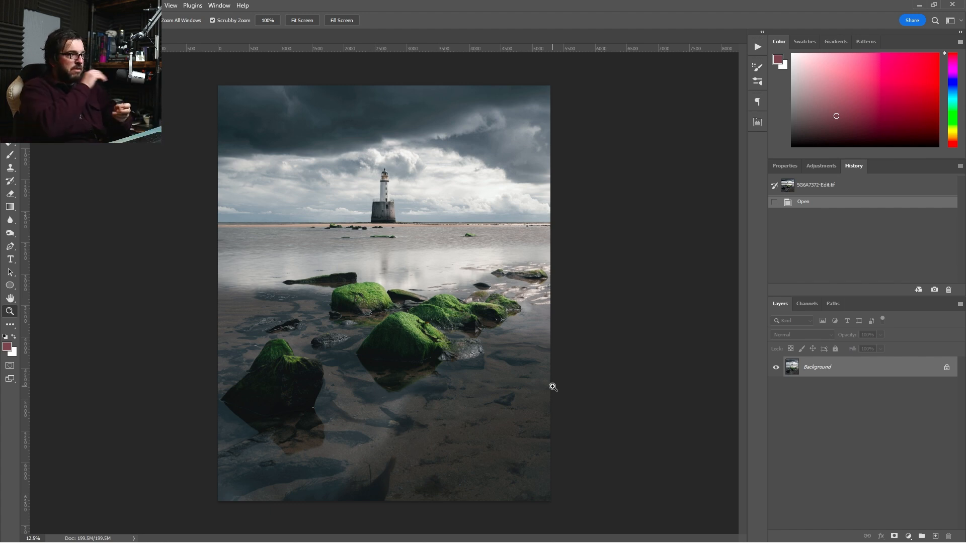
Duplicate the Background layer, then duplicate that copy to make a second one on top
{"action": "left_click_drag", "start_coordinate": [903, 377], "coordinate": [935, 535]}
{"action": "left_click_drag", "start_coordinate": [886, 373], "coordinate": [936, 538]}
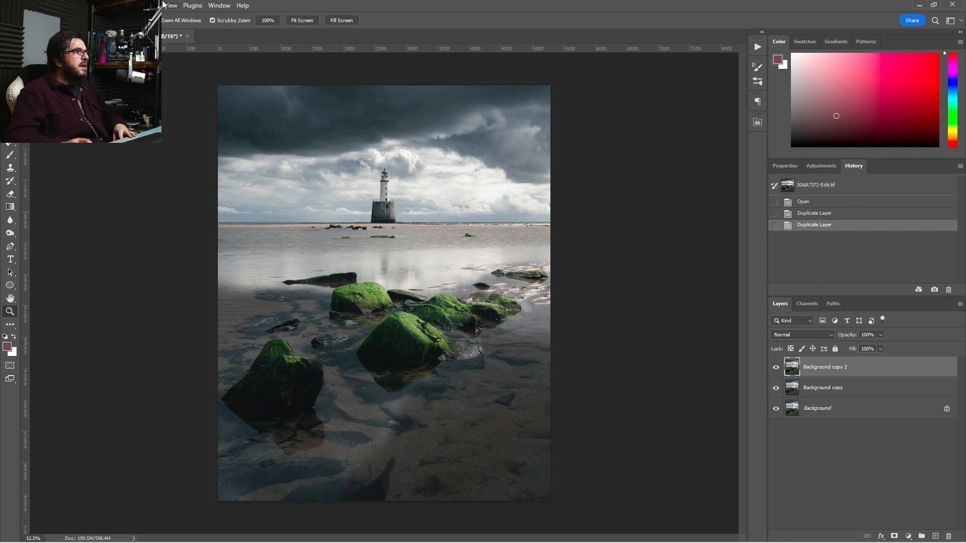
Open the Camera Raw Filter on the top copy and choose the A6 - RAW - 1/2 preset from VSCO Mobile Presets 01 - RAW
{"action": "left_click", "coordinate": [144, 5]}
{"action": "left_click", "coordinate": [210, 79]}
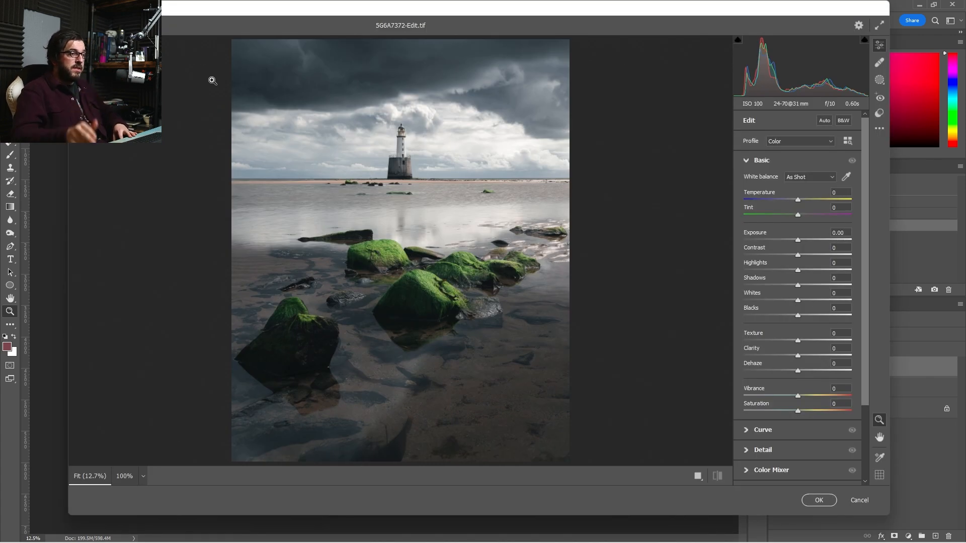
{"action": "left_click_drag", "start_coordinate": [865, 280], "coordinate": [866, 201]}
{"action": "left_click", "coordinate": [879, 114]}
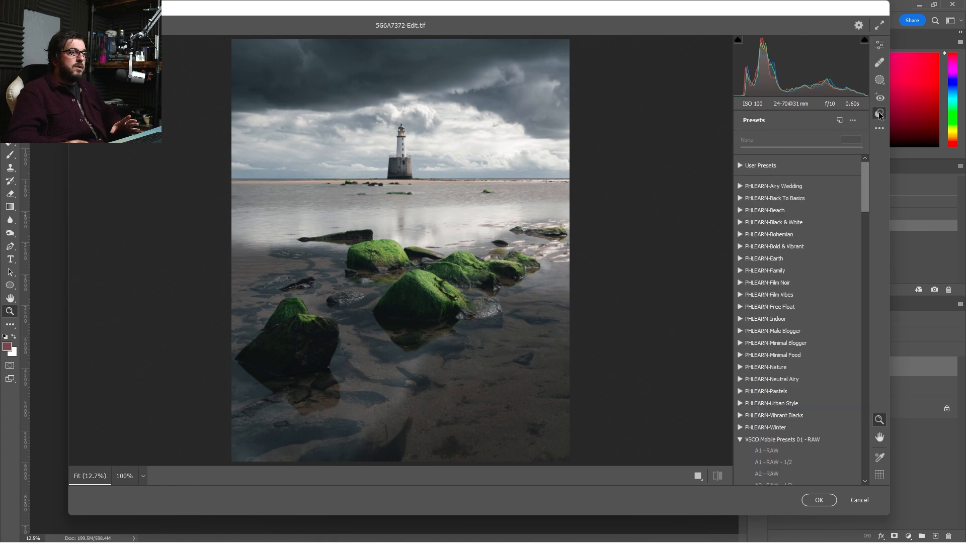
{"action": "scroll", "coordinate": [773, 244], "scroll_direction": "down", "scroll_amount": 5}
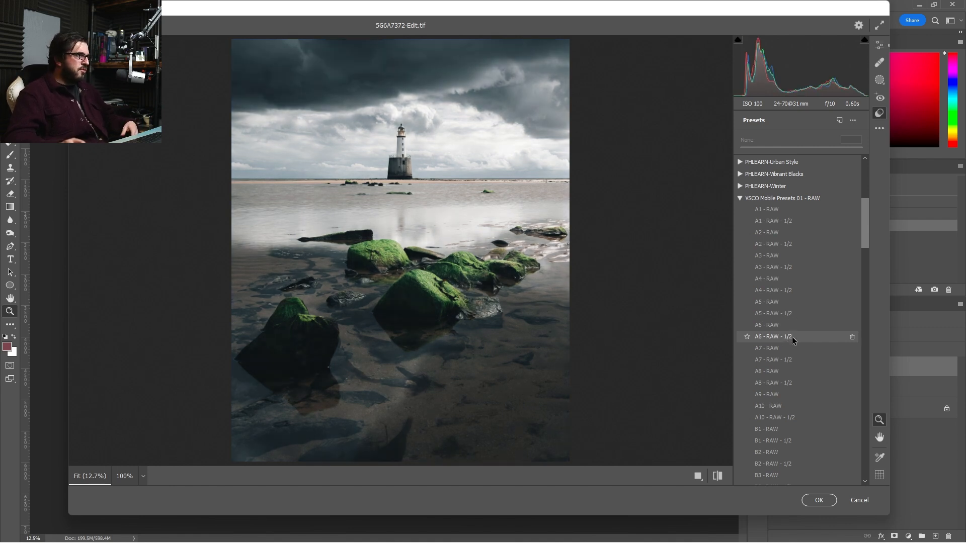
{"action": "left_click", "coordinate": [792, 336]}
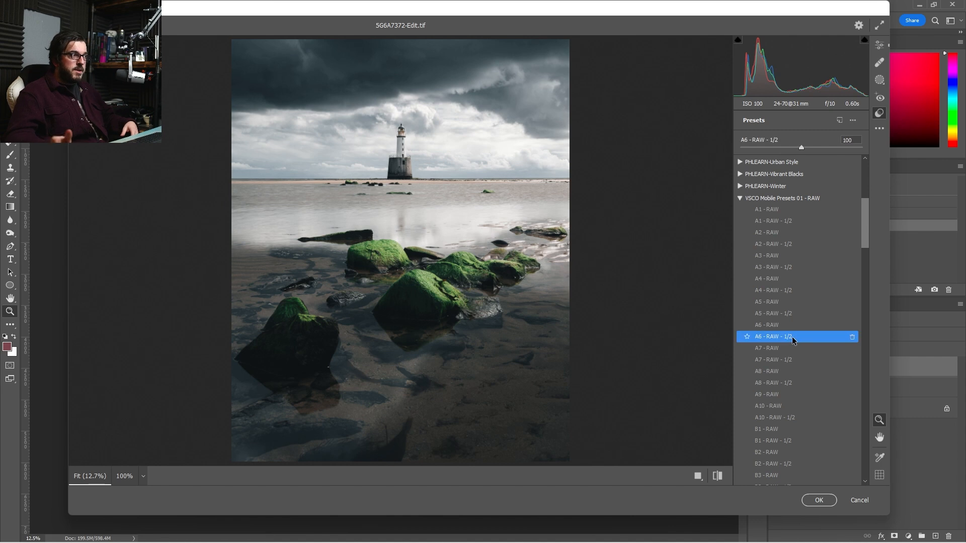
Set Highlights to -29 and Shadows to +32 in the basic adjustments and apply the Camera Raw Filter
{"action": "left_click", "coordinate": [882, 45]}
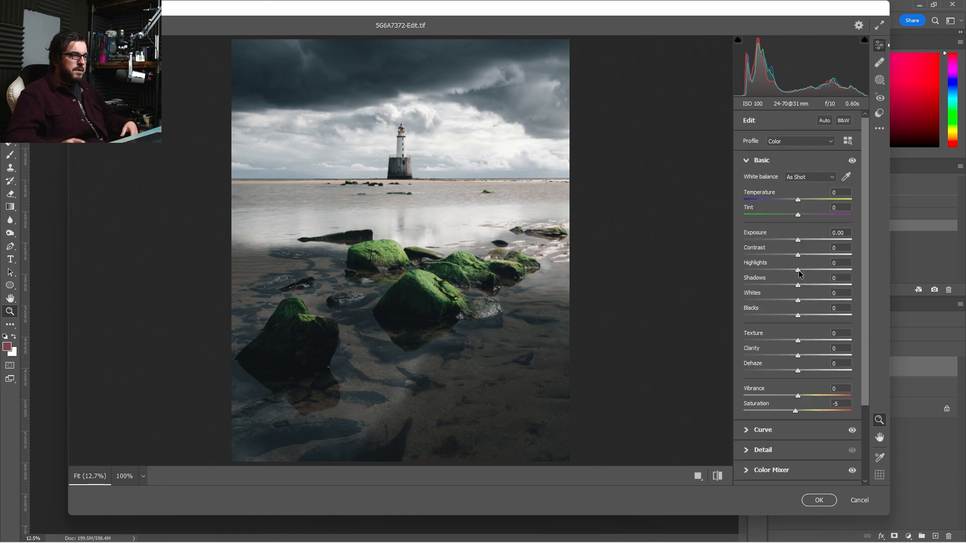
{"action": "left_click_drag", "start_coordinate": [799, 272], "coordinate": [816, 285]}
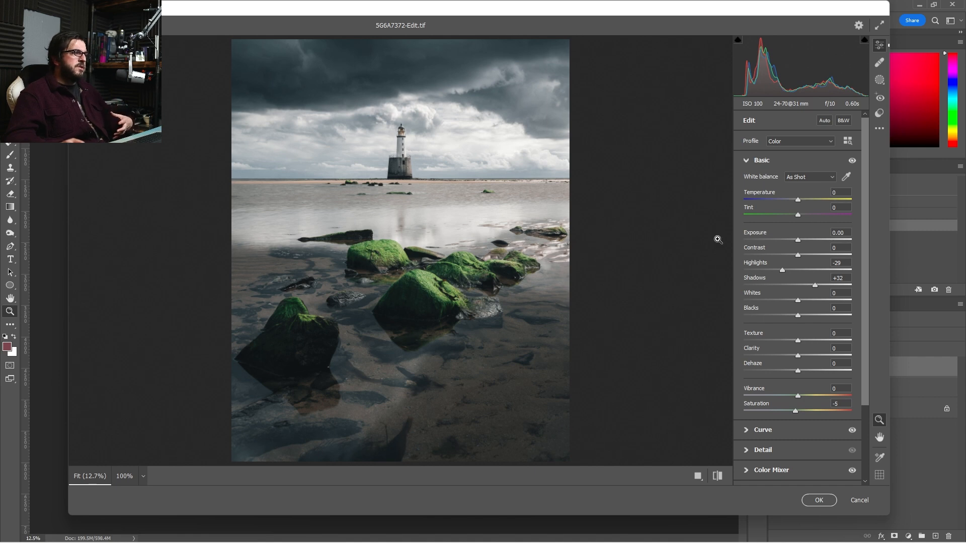
{"action": "left_click", "coordinate": [819, 500]}
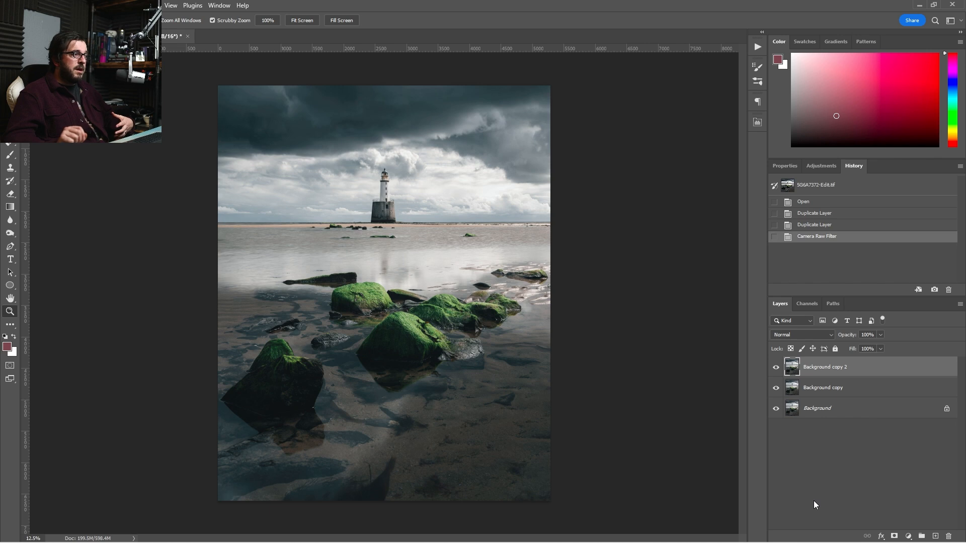
Toggle the visibility of the Background copy 2 layer to compare the image with and without the preset look
{"action": "left_click", "coordinate": [776, 369]}
{"action": "left_click", "coordinate": [775, 369]}
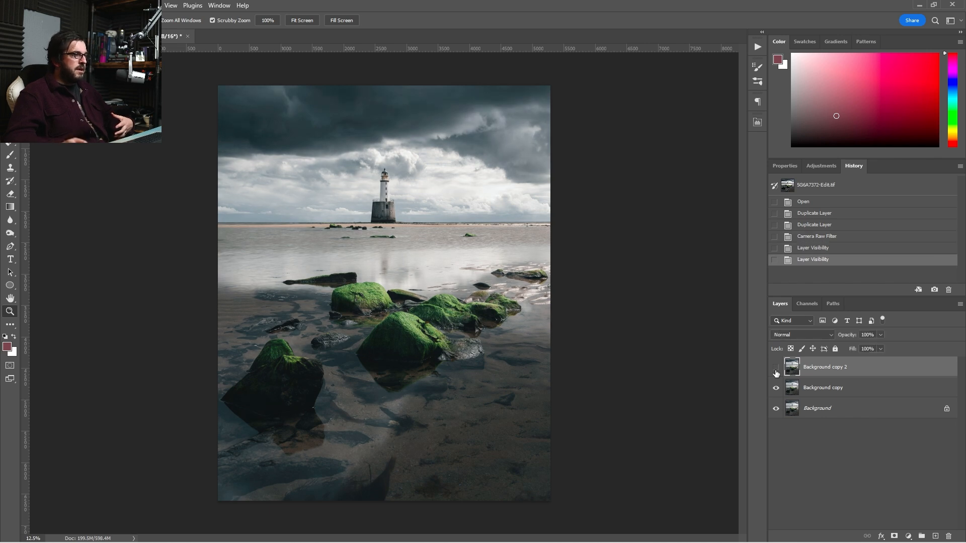
{"action": "left_click", "coordinate": [775, 369]}
{"action": "left_click", "coordinate": [775, 369]}
{"action": "left_click", "coordinate": [775, 369]}
{"action": "left_click", "coordinate": [776, 369]}
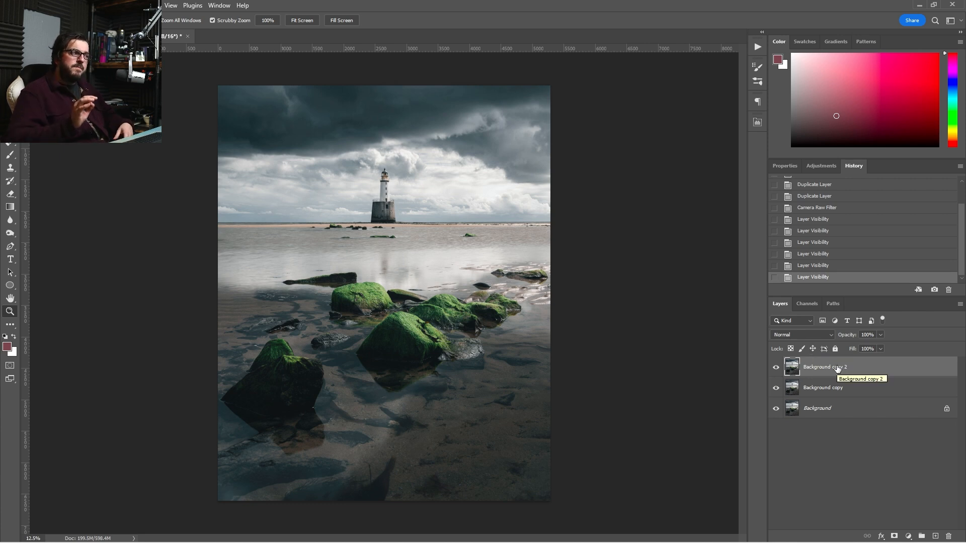
Reduce the opacity of the Background copy 2 layer to 68%
{"action": "left_click", "coordinate": [881, 336]}
{"action": "left_click_drag", "start_coordinate": [880, 345], "coordinate": [877, 346]}
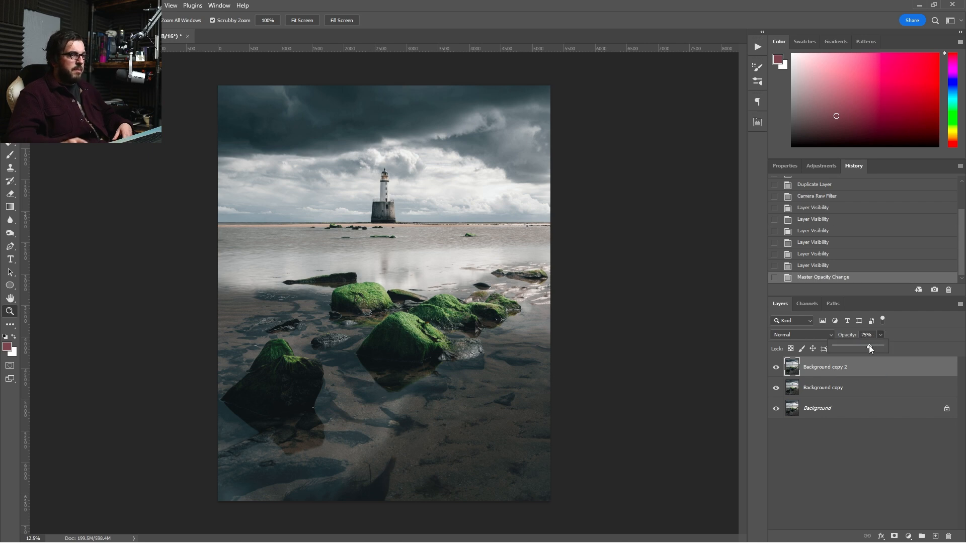
{"action": "mouse_move", "coordinate": [865, 346]}
{"action": "left_mouse_down"}
{"action": "mouse_move", "coordinate": [843, 346]}
{"action": "mouse_move", "coordinate": [870, 355]}
{"action": "left_mouse_up"}
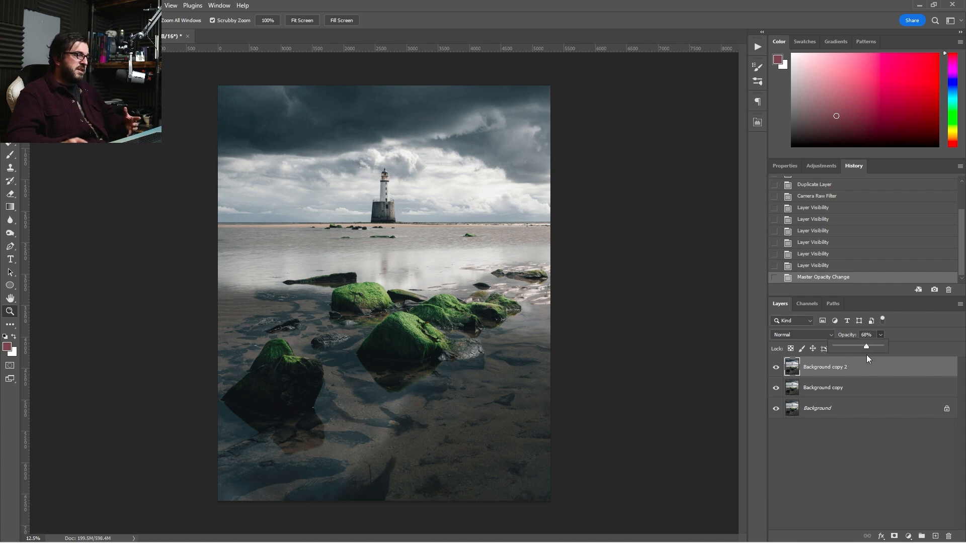
Switch the reduced-opacity top layer off and on repeatedly to judge the softened preset effect
{"action": "left_click", "coordinate": [776, 368]}
{"action": "left_click", "coordinate": [777, 368]}
{"action": "left_click", "coordinate": [777, 369]}
{"action": "left_click", "coordinate": [777, 368]}
{"action": "left_click", "coordinate": [777, 369]}
{"action": "left_click", "coordinate": [778, 369]}
{"action": "left_click", "coordinate": [779, 370]}
{"action": "left_click", "coordinate": [778, 370]}
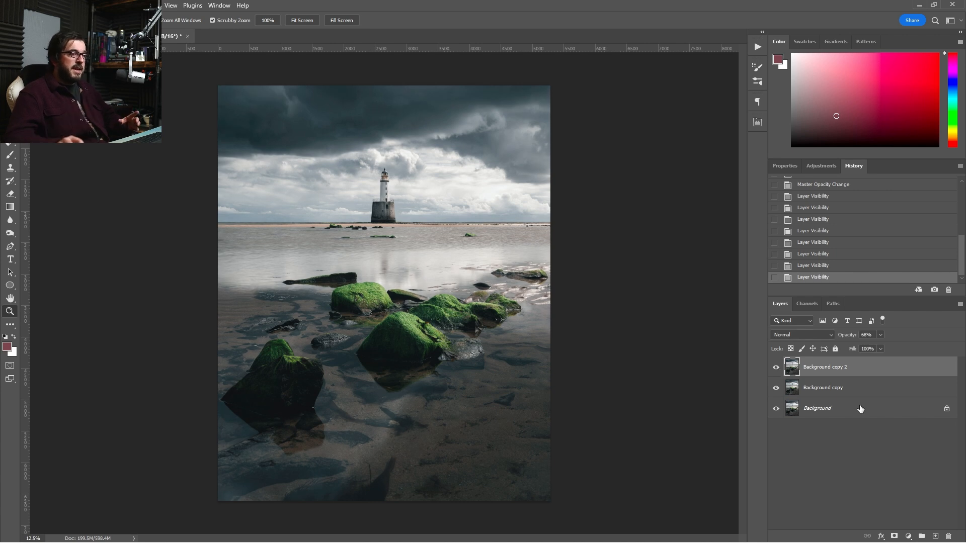
Merge the top layer down into Background copy and duplicate the merged layer
{"action": "key", "text": "ctrl+e"}
{"action": "left_click_drag", "start_coordinate": [850, 376], "coordinate": [936, 535]}
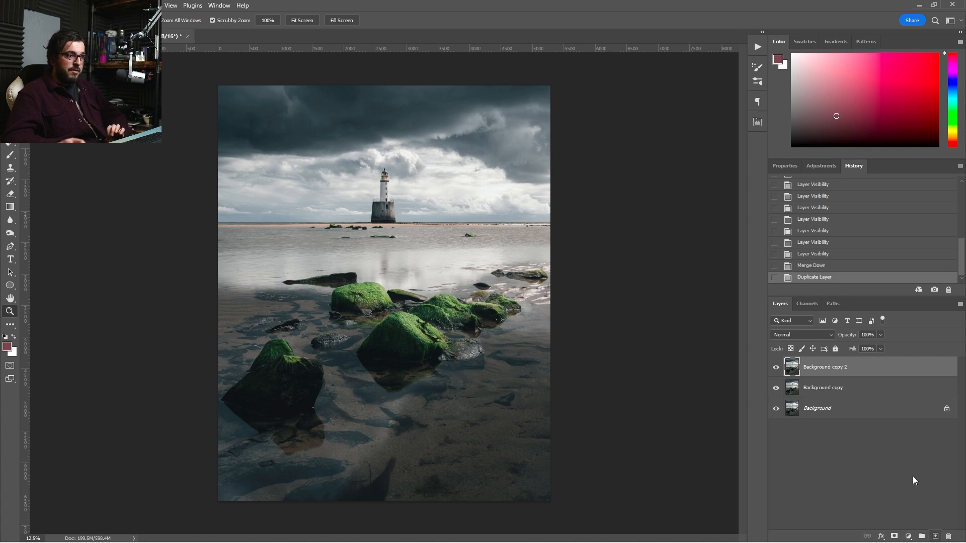
Apply the P2 - RAW preset from VSCO Mobile Presets 01 - RAW to the Background copy 2 layer using the Camera Raw Filter
{"action": "left_click", "coordinate": [137, 5]}
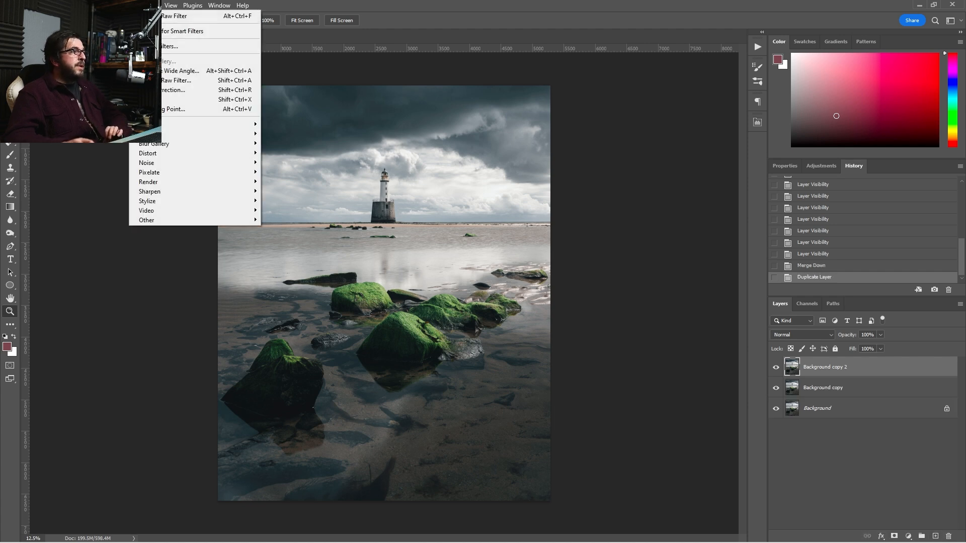
{"action": "left_click", "coordinate": [186, 82]}
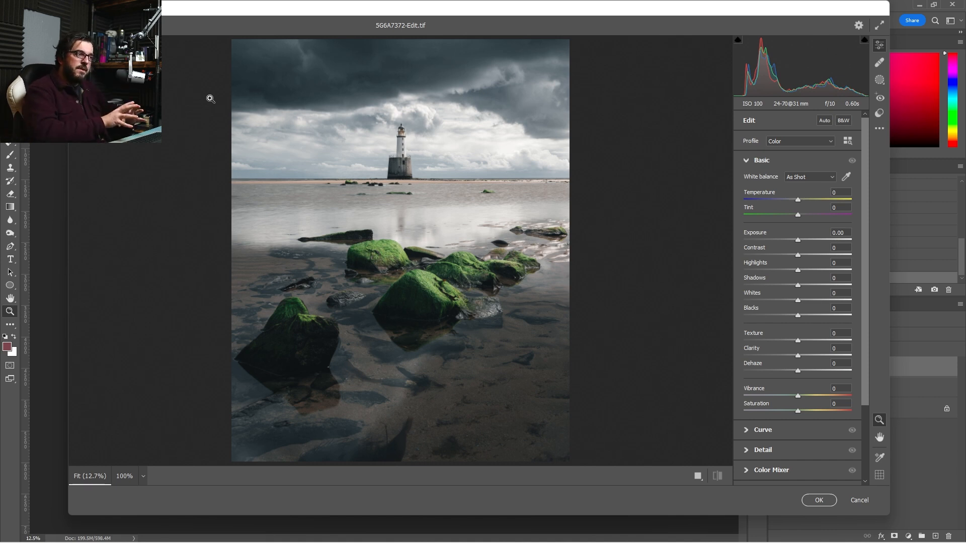
{"action": "left_click", "coordinate": [880, 112]}
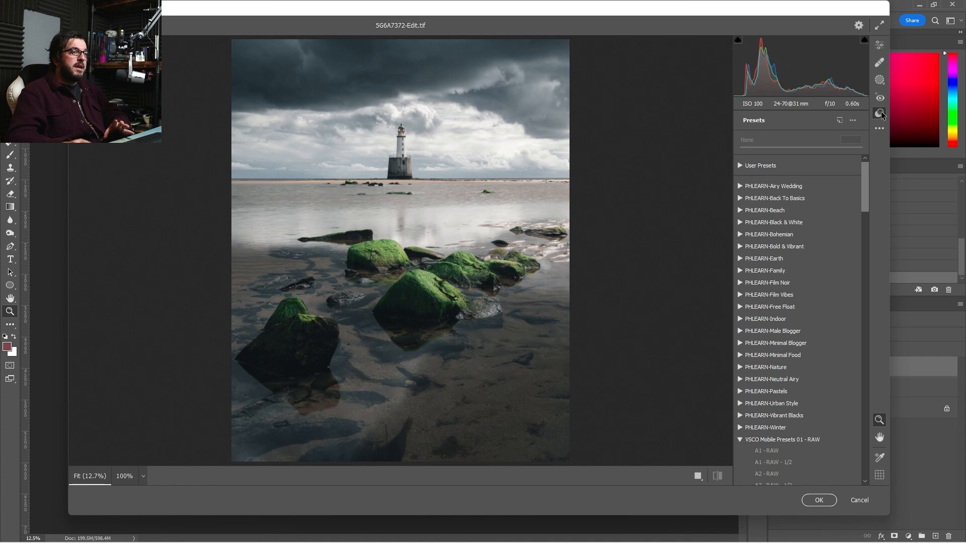
{"action": "scroll", "coordinate": [864, 211], "scroll_direction": "down", "scroll_amount": 5}
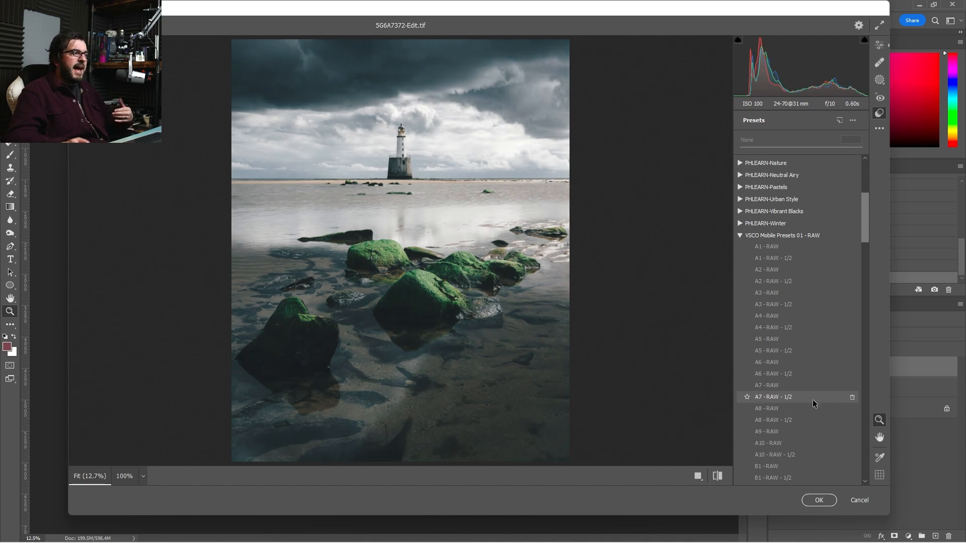
{"action": "scroll", "coordinate": [865, 248], "scroll_direction": "down", "scroll_amount": 4}
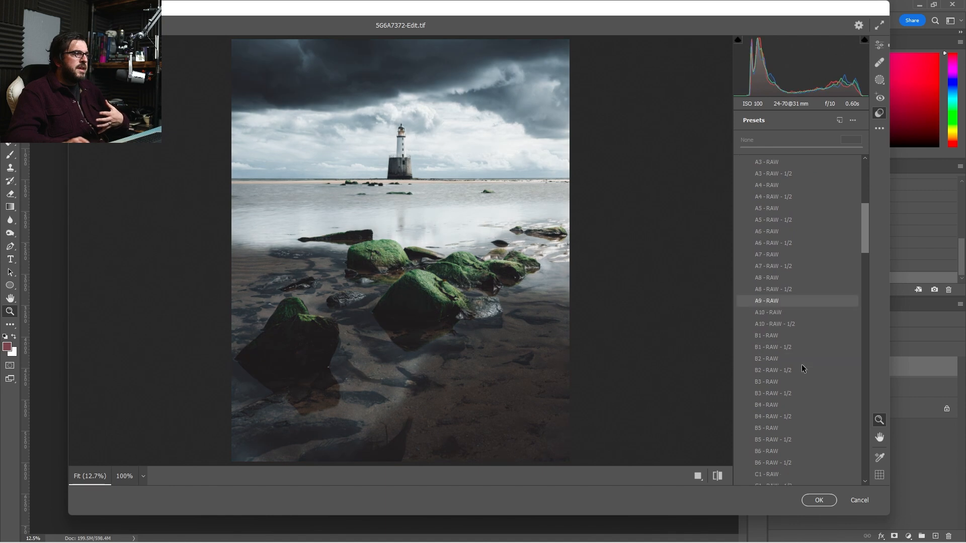
{"action": "scroll", "coordinate": [800, 372], "scroll_direction": "down", "scroll_amount": 3}
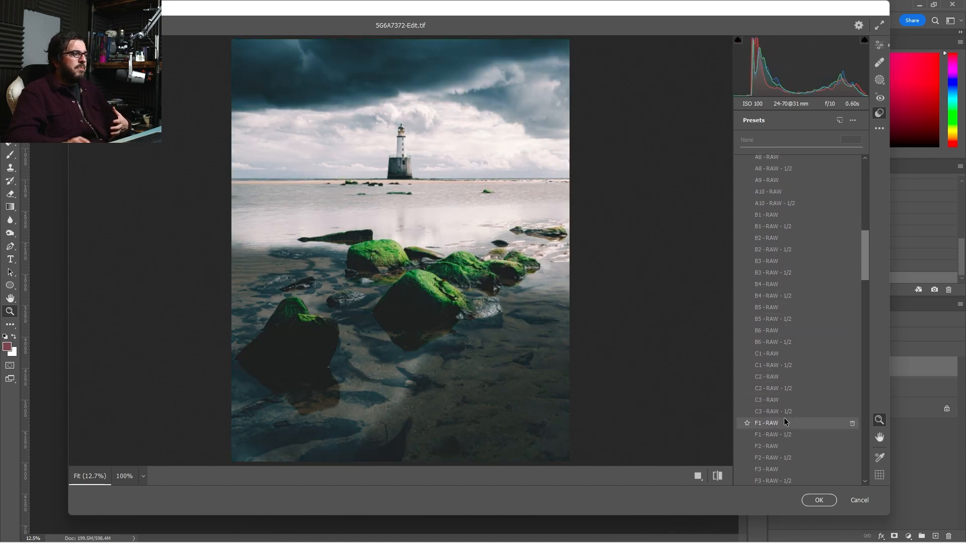
{"action": "scroll", "coordinate": [780, 422], "scroll_direction": "down", "scroll_amount": 6}
{"action": "scroll", "coordinate": [775, 427], "scroll_direction": "up", "scroll_amount": 2}
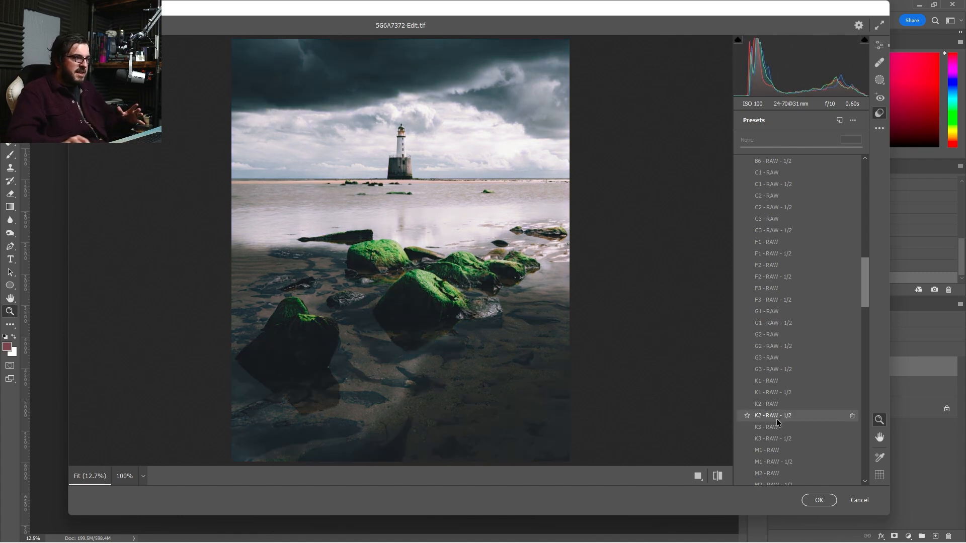
{"action": "scroll", "coordinate": [777, 419], "scroll_direction": "down", "scroll_amount": 2}
{"action": "scroll", "coordinate": [777, 421], "scroll_direction": "down", "scroll_amount": 2}
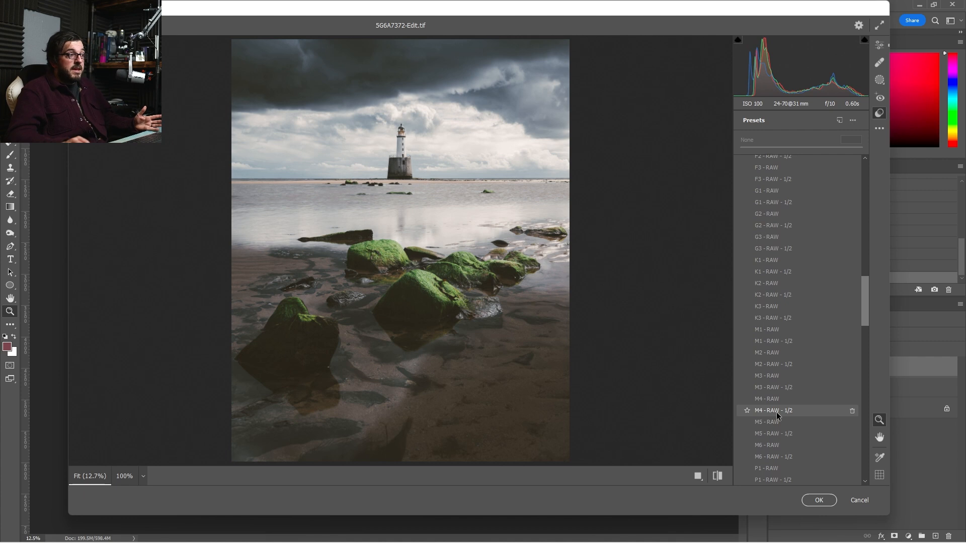
{"action": "scroll", "coordinate": [777, 412], "scroll_direction": "down", "scroll_amount": 2}
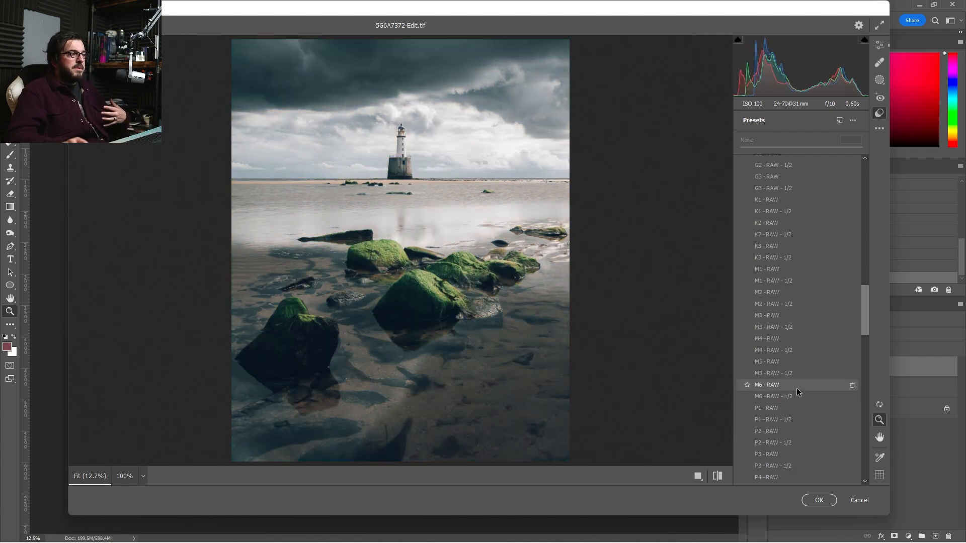
{"action": "left_click", "coordinate": [784, 435]}
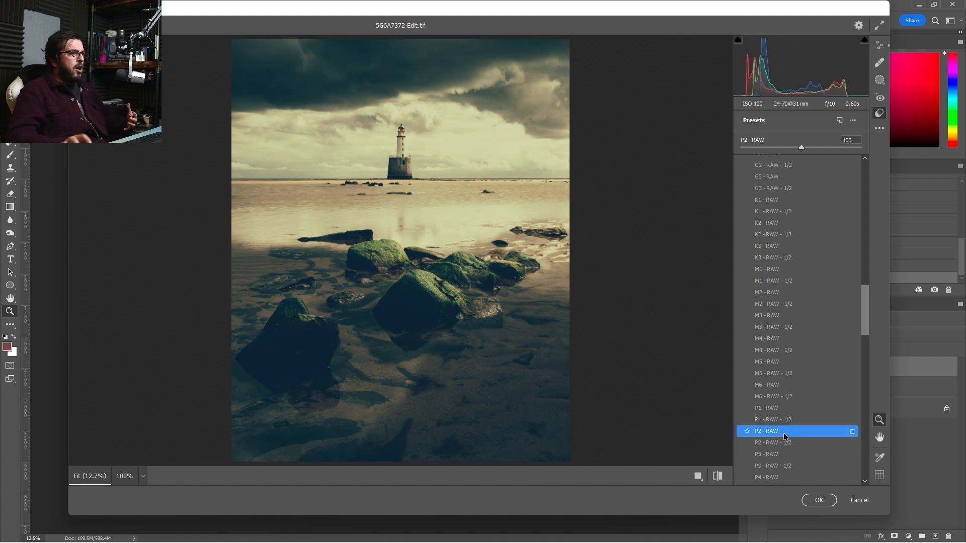
{"action": "left_click", "coordinate": [820, 501]}
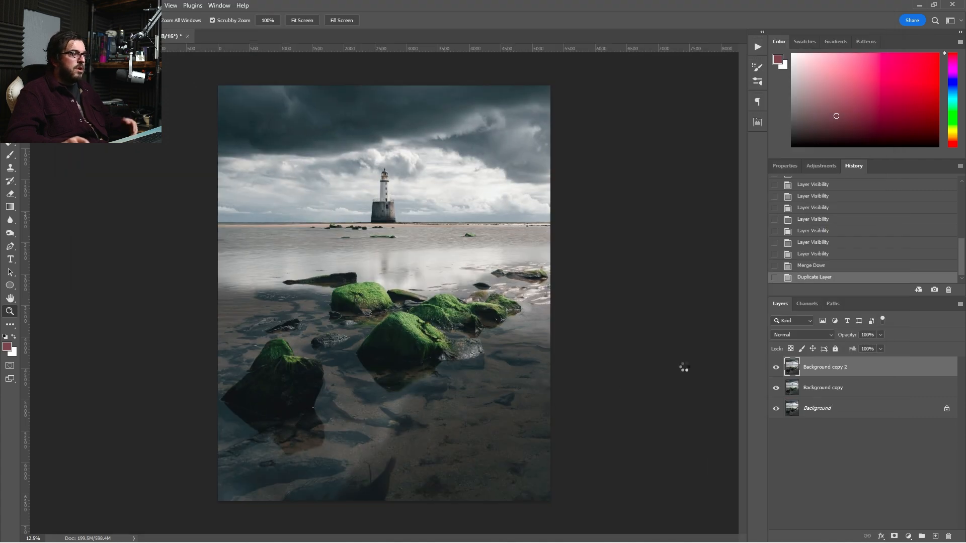
Reduce the opacity of the P2-styled Background copy 2 layer to 30%
{"action": "left_click", "coordinate": [881, 335]}
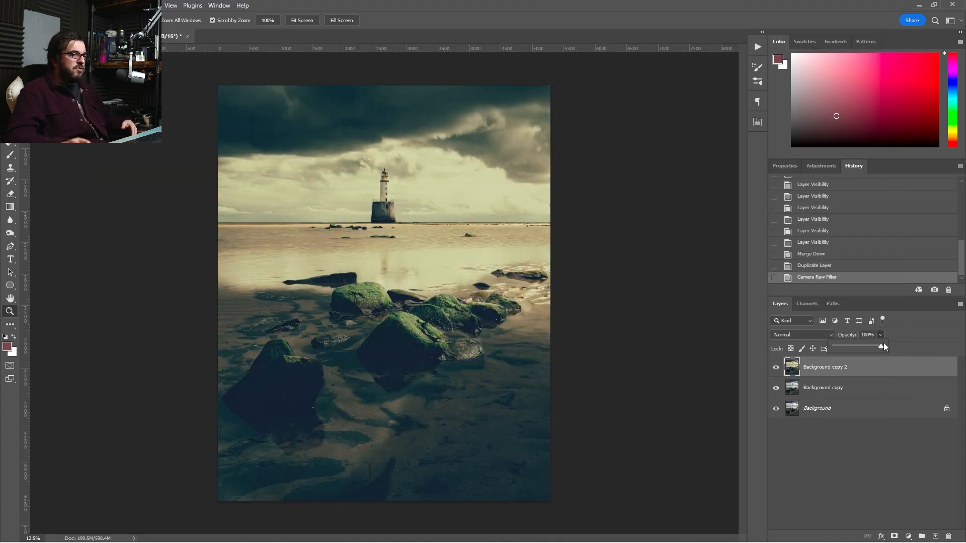
{"action": "left_click", "coordinate": [881, 346]}
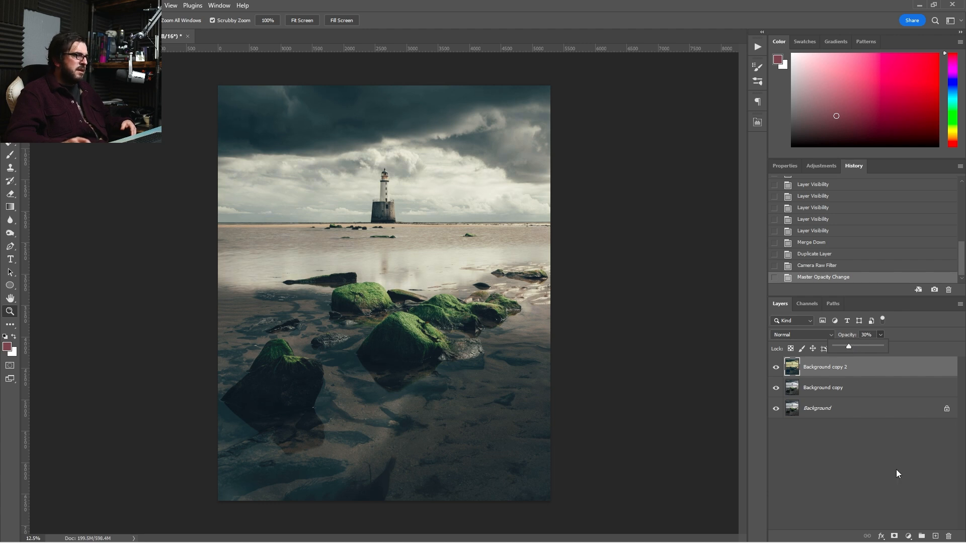
Merge the 30% layer down into Background copy and duplicate the merged result
{"action": "left_click_drag", "start_coordinate": [855, 368], "coordinate": [933, 534]}
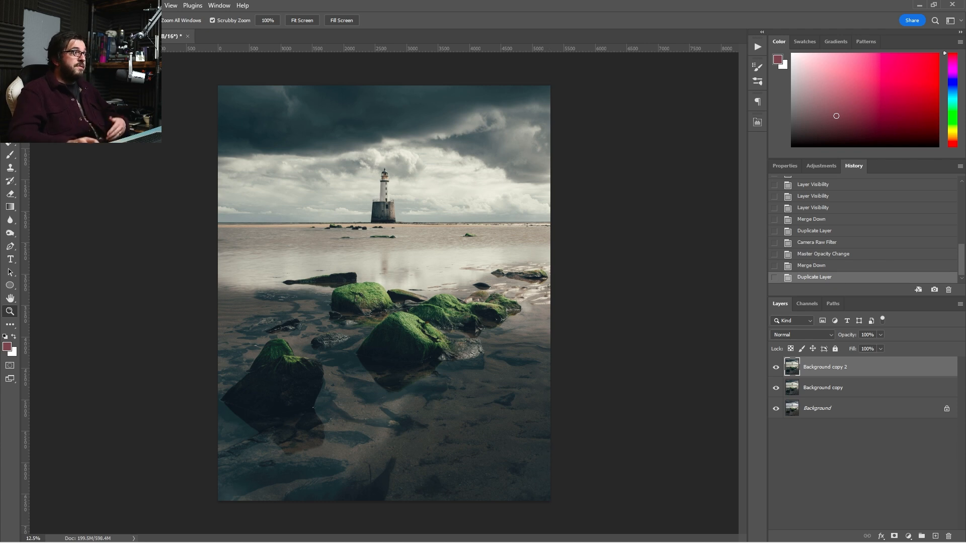
Browse the VSCO presets in the Camera Raw Filter and apply A5 - RAW - 1/2 to the new Background copy 2 layer
{"action": "left_click", "coordinate": [137, 5]}
{"action": "left_click", "coordinate": [189, 80]}
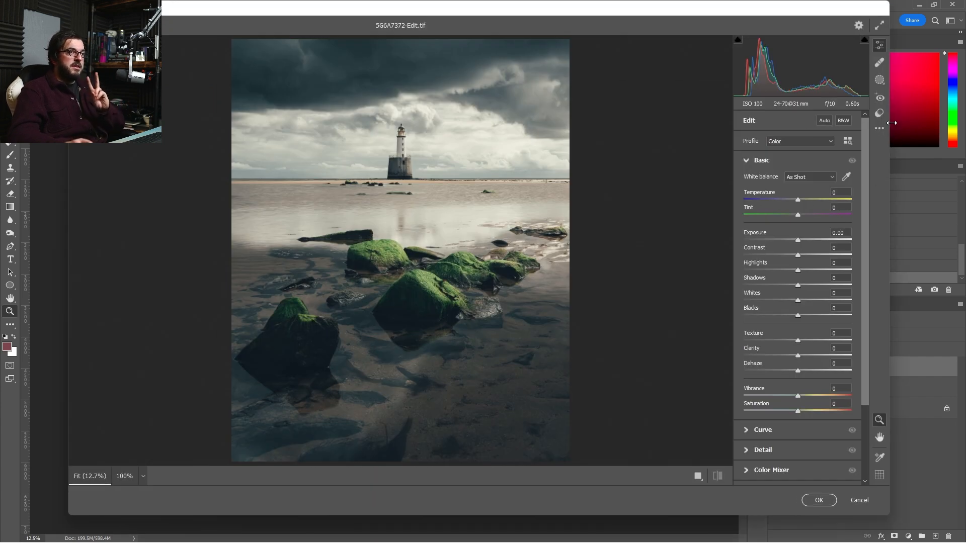
{"action": "left_click", "coordinate": [880, 114]}
{"action": "left_click_drag", "start_coordinate": [865, 188], "coordinate": [862, 286]}
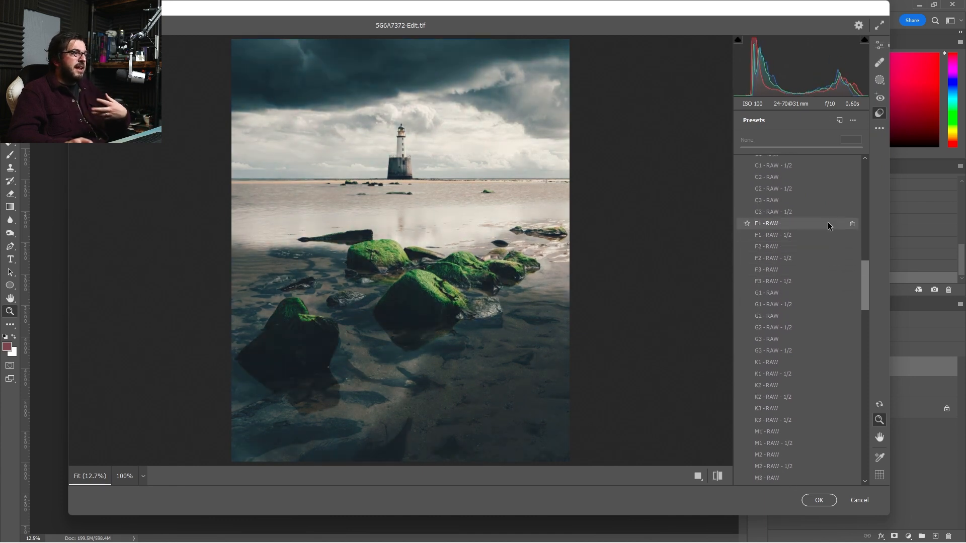
{"action": "left_click_drag", "start_coordinate": [865, 289], "coordinate": [865, 364]}
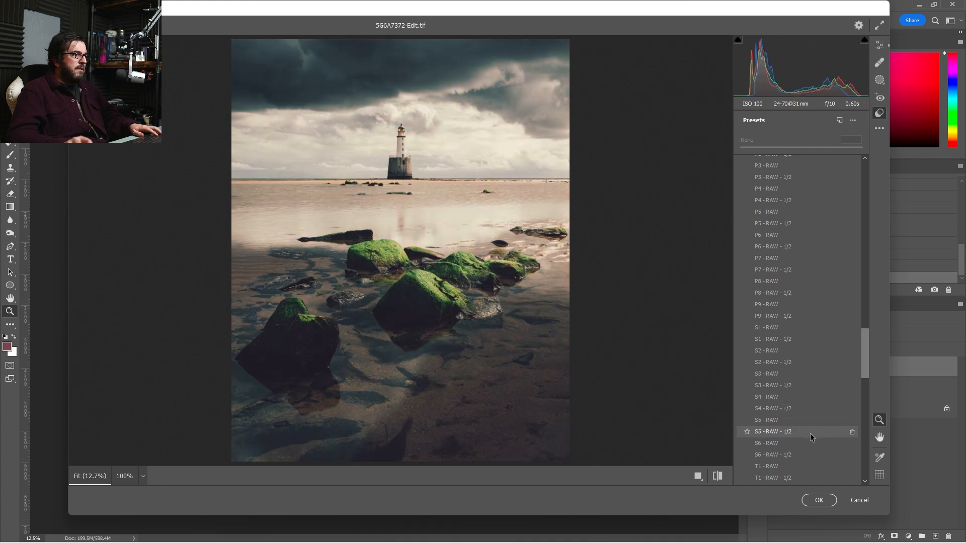
{"action": "left_click_drag", "start_coordinate": [865, 356], "coordinate": [861, 370]}
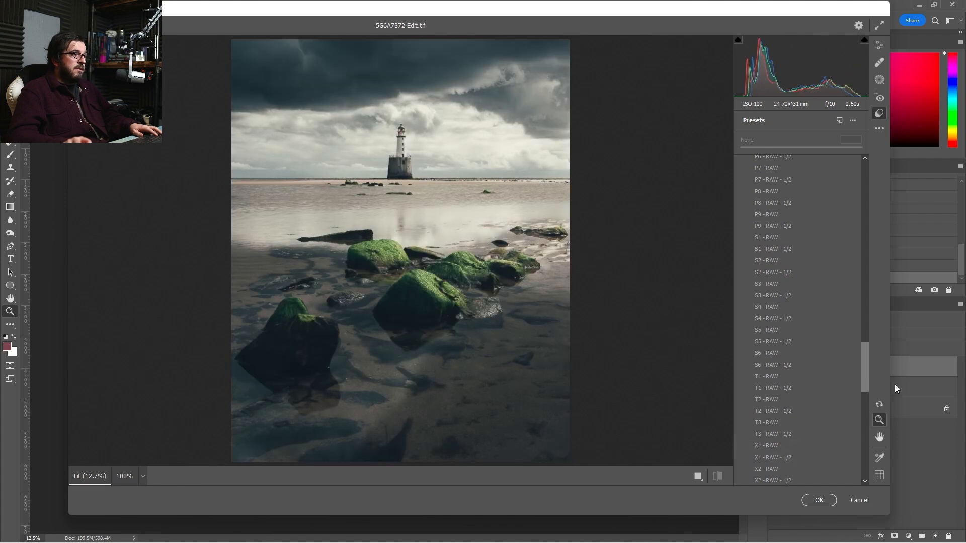
{"action": "left_click_drag", "start_coordinate": [866, 371], "coordinate": [873, 286]}
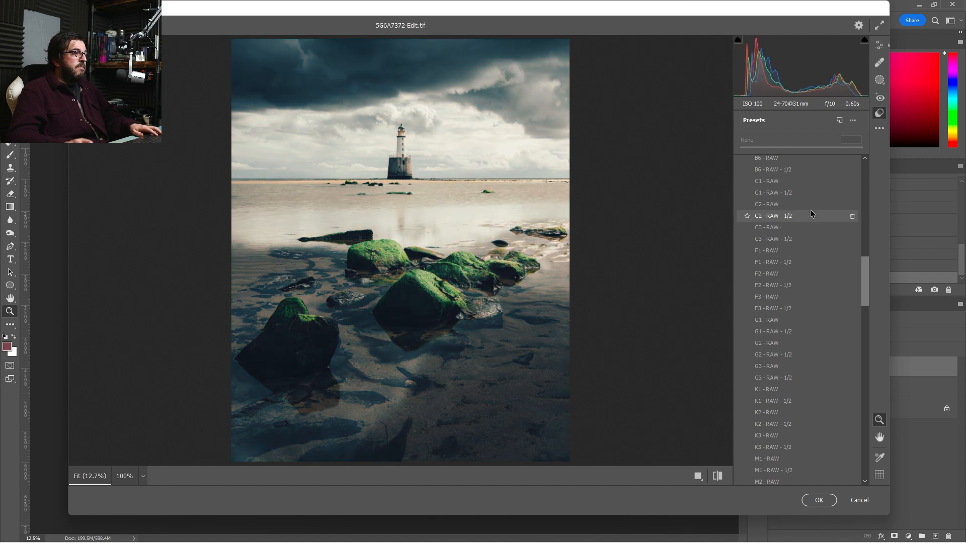
{"action": "left_click_drag", "start_coordinate": [866, 284], "coordinate": [867, 268]}
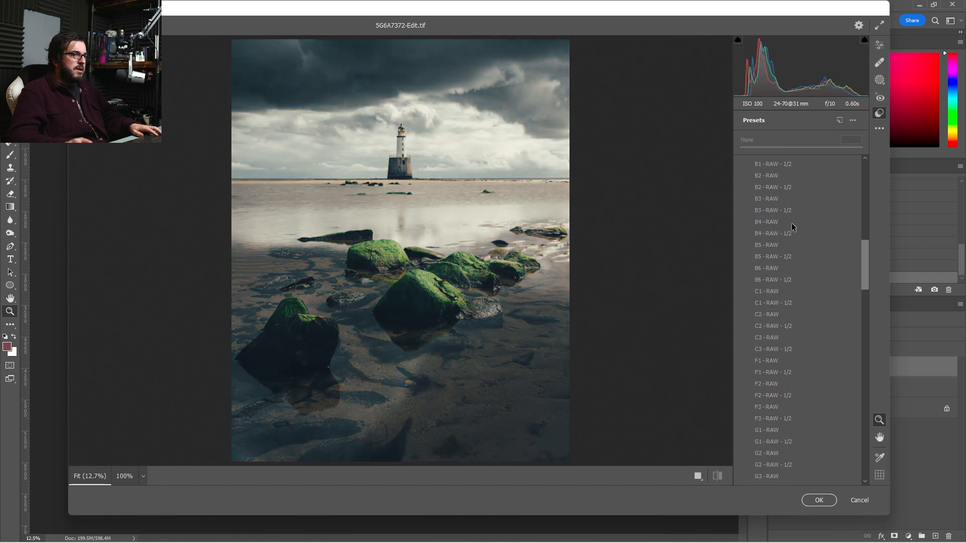
{"action": "left_click", "coordinate": [858, 255]}
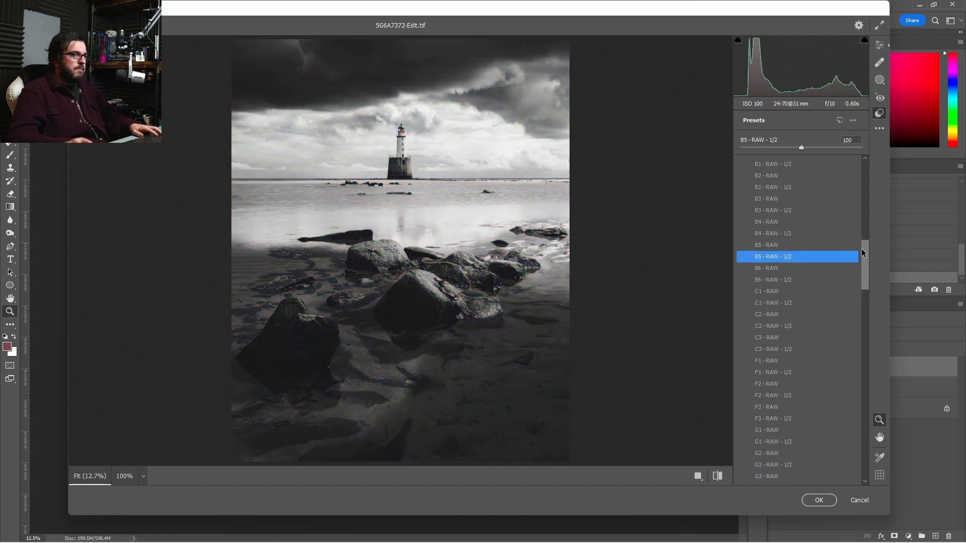
{"action": "left_click_drag", "start_coordinate": [868, 257], "coordinate": [866, 208]}
{"action": "left_click", "coordinate": [826, 210]}
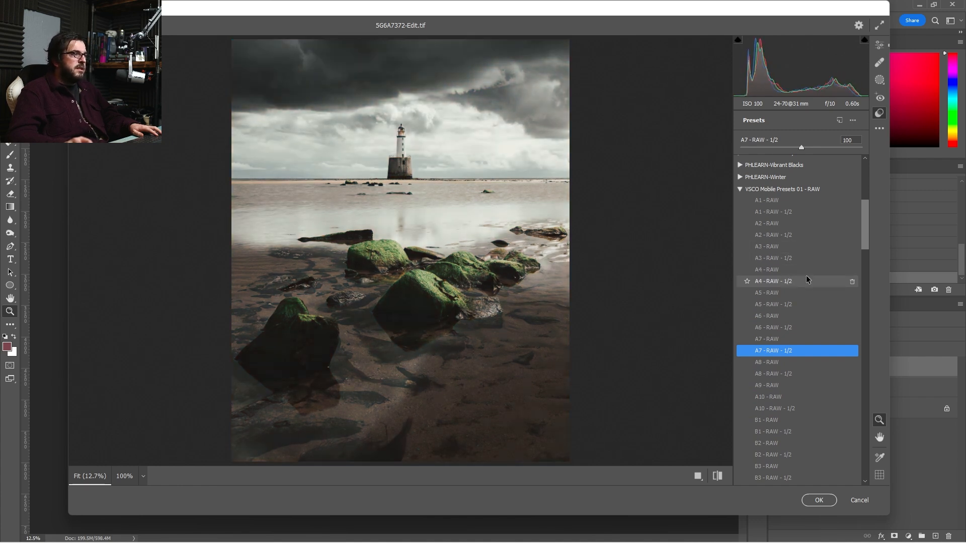
{"action": "left_click", "coordinate": [804, 301]}
{"action": "left_click", "coordinate": [819, 500]}
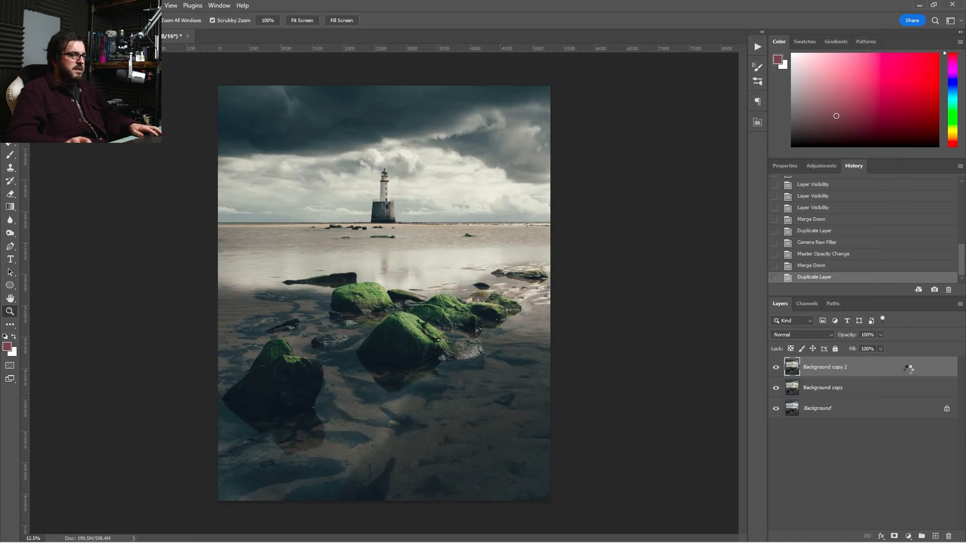
Lower the opacity of the A5-styled Background copy 2 layer to 21%
{"action": "left_click", "coordinate": [880, 334]}
{"action": "left_click_drag", "start_coordinate": [883, 346], "coordinate": [872, 352]}
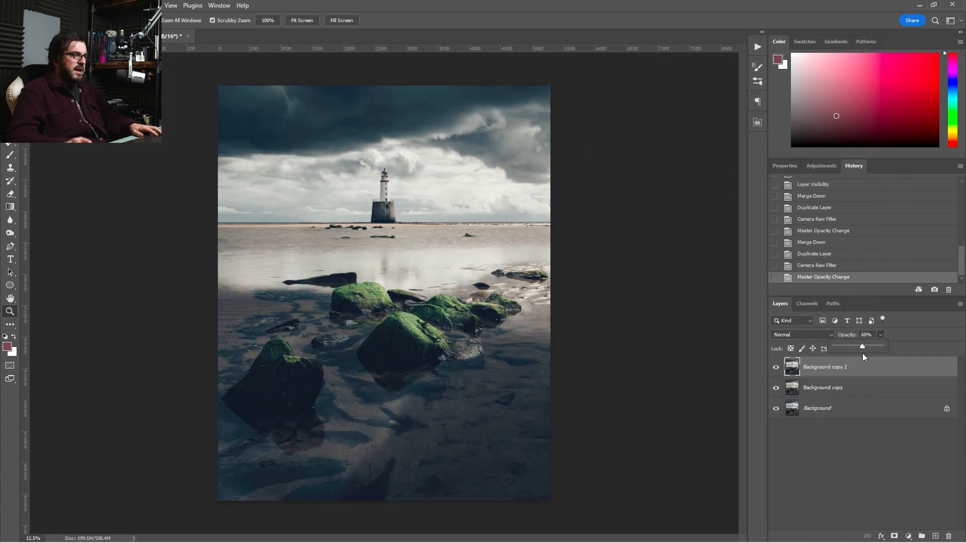
{"action": "left_click_drag", "start_coordinate": [826, 358], "coordinate": [838, 358]}
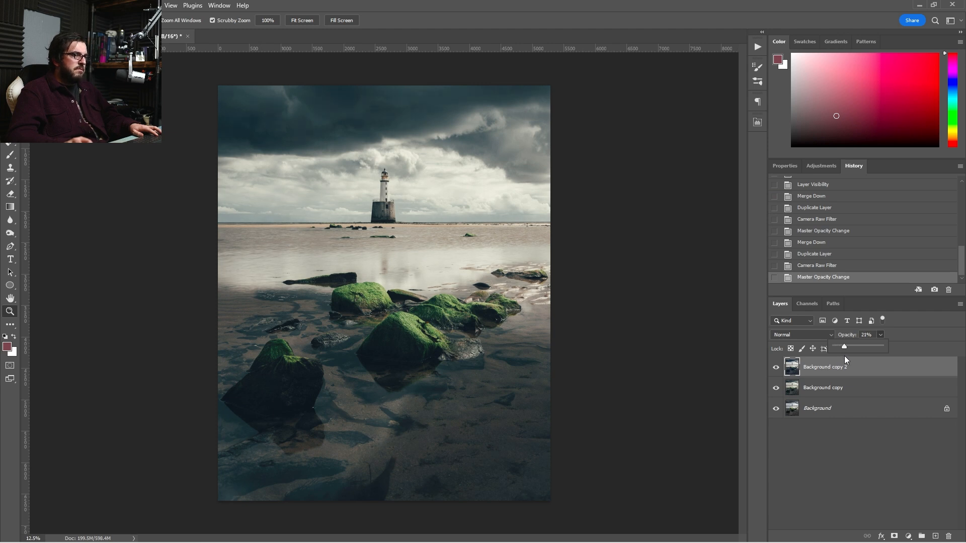
Compare the image with the 21% layer off and on, and merge that layer down into Background copy
{"action": "left_click", "coordinate": [779, 373]}
{"action": "left_click", "coordinate": [778, 370]}
{"action": "left_click", "coordinate": [778, 371]}
{"action": "left_click", "coordinate": [779, 370]}
{"action": "left_click", "coordinate": [779, 370]}
{"action": "left_click", "coordinate": [778, 370]}
{"action": "left_click", "coordinate": [778, 371]}
{"action": "key", "text": "ctrl+e"}
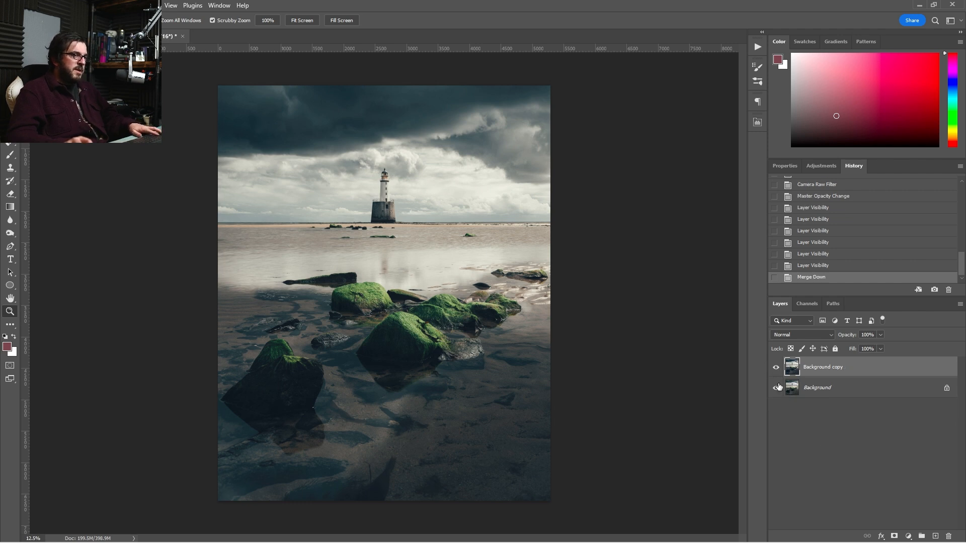
Toggle the merged Background copy layer off and on to compare the combined preset look with the original Background
{"action": "left_click", "coordinate": [777, 371]}
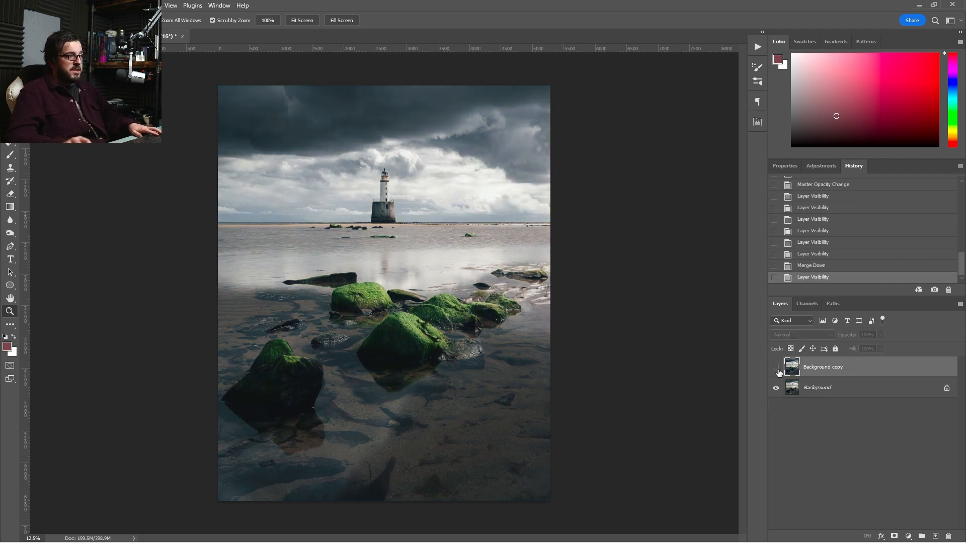
{"action": "left_click", "coordinate": [777, 371]}
{"action": "left_click", "coordinate": [776, 368]}
{"action": "left_click", "coordinate": [776, 367]}
{"action": "left_click", "coordinate": [777, 370]}
{"action": "left_click", "coordinate": [777, 370]}
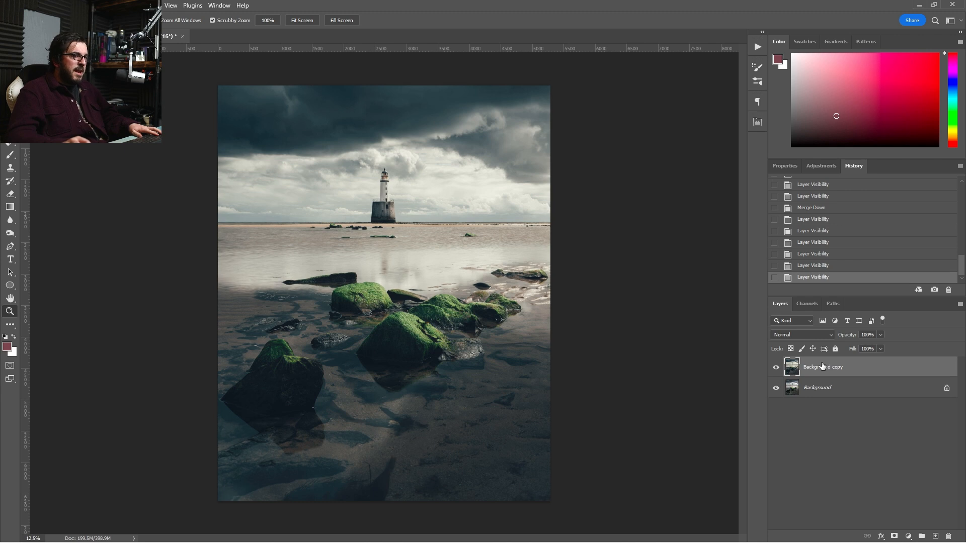
{"action": "left_click", "coordinate": [776, 368]}
{"action": "left_click", "coordinate": [776, 368]}
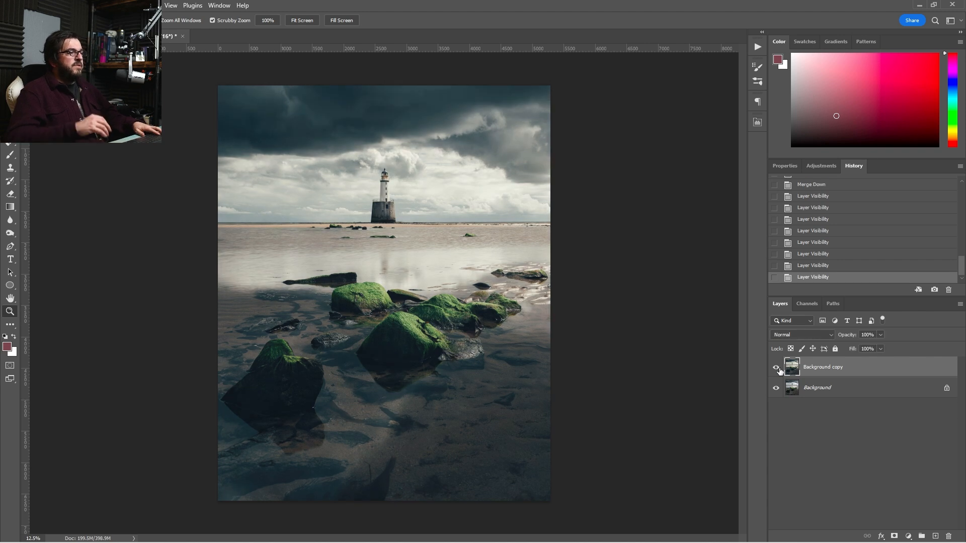
{"action": "left_click", "coordinate": [777, 368]}
{"action": "left_click", "coordinate": [777, 368]}
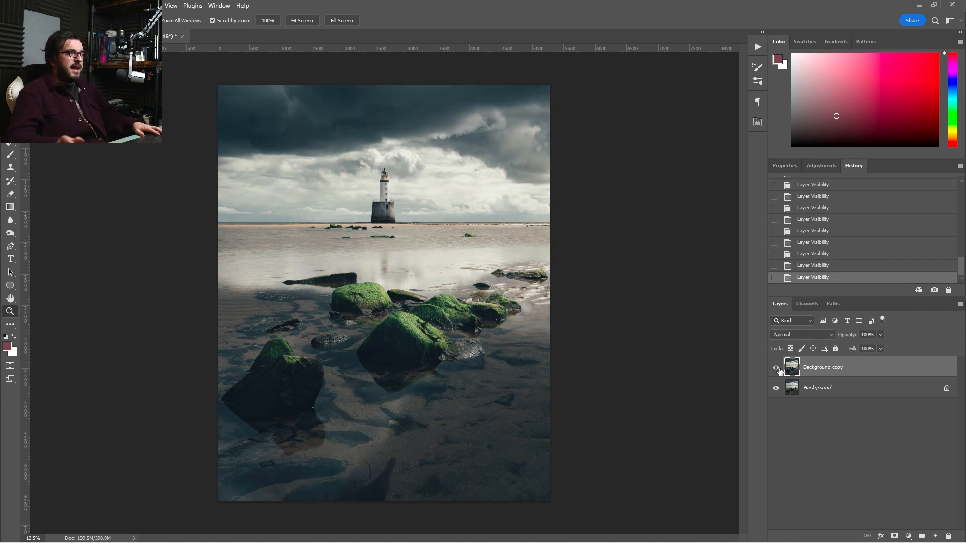
Reduce the opacity of the Background copy layer to 46%
{"action": "left_click", "coordinate": [882, 336]}
{"action": "left_click_drag", "start_coordinate": [881, 346], "coordinate": [877, 345]}
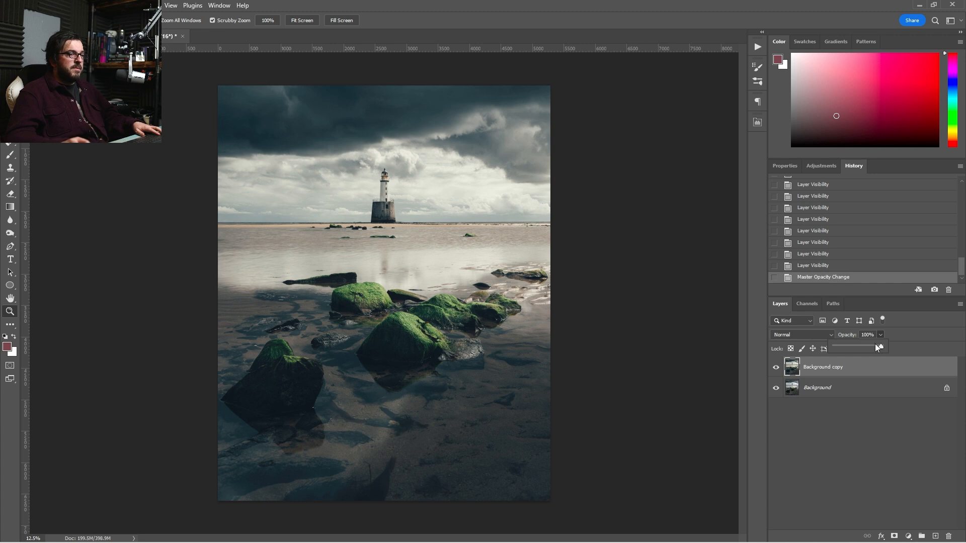
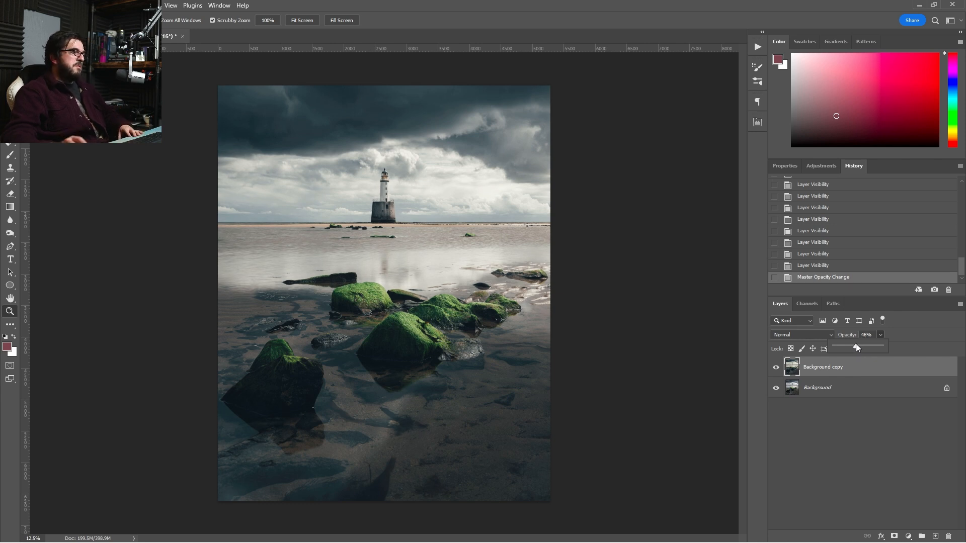
Switch the 46% Background copy layer off and on repeatedly to judge the softened colour grade against the Background
{"action": "left_click", "coordinate": [777, 369]}
{"action": "left_click", "coordinate": [776, 369]}
{"action": "left_click", "coordinate": [776, 369]}
{"action": "left_click", "coordinate": [776, 369]}
{"action": "left_click", "coordinate": [776, 368]}
{"action": "left_click", "coordinate": [776, 369]}
{"action": "left_click", "coordinate": [777, 368]}
{"action": "left_click", "coordinate": [777, 369]}
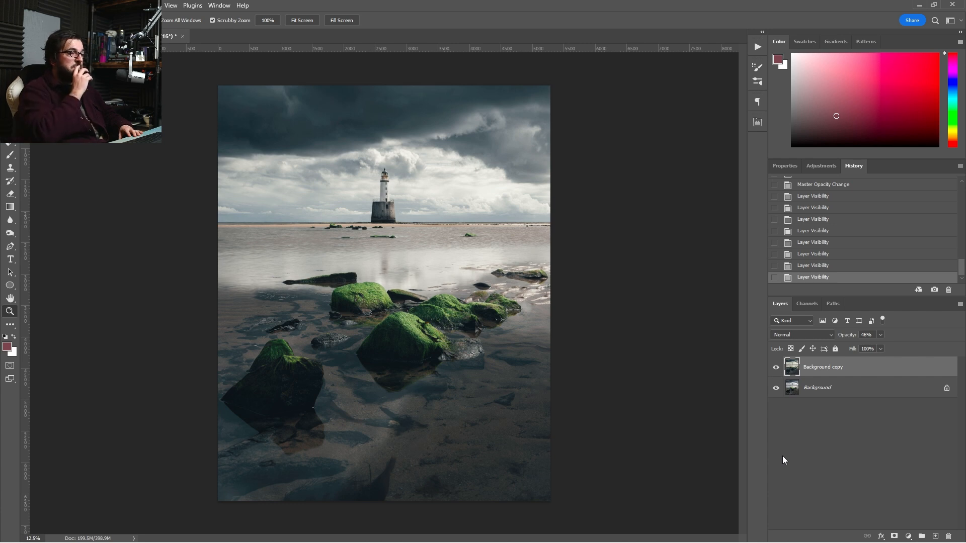
Save the edited lighthouse image and switch to Lightroom Classic
{"action": "key", "text": "ctrl+s"}
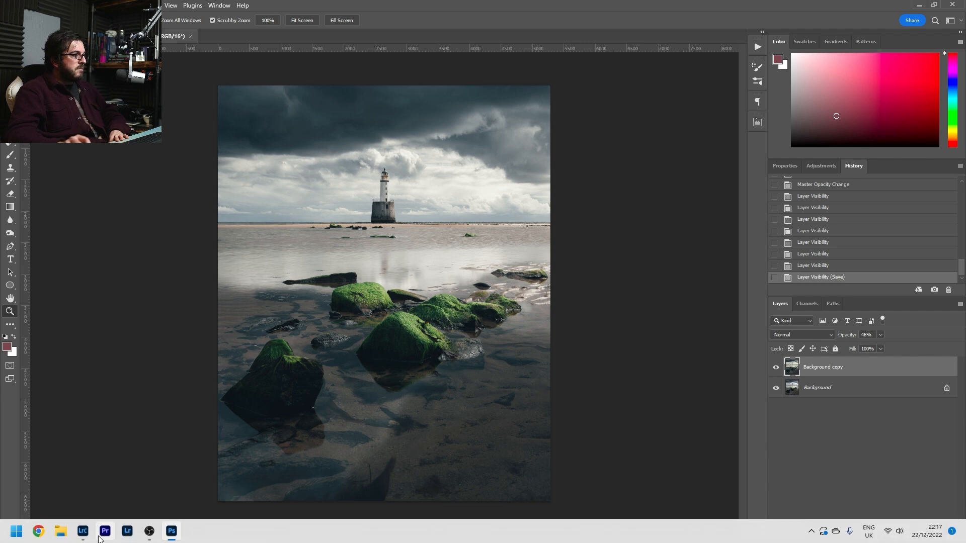
{"action": "left_click", "coordinate": [85, 536]}
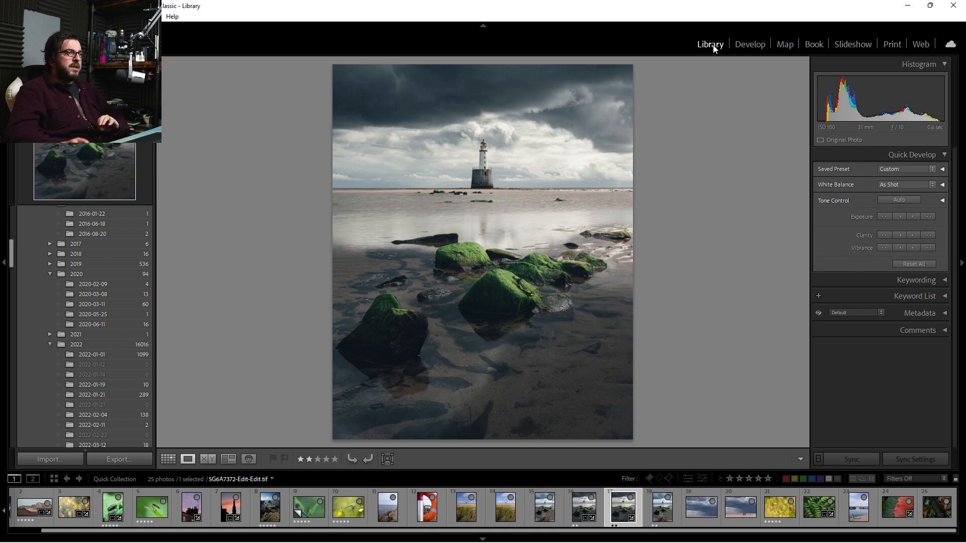
Create a virtual copy of the finished lighthouse photo in the Develop module
{"action": "left_click", "coordinate": [757, 48]}
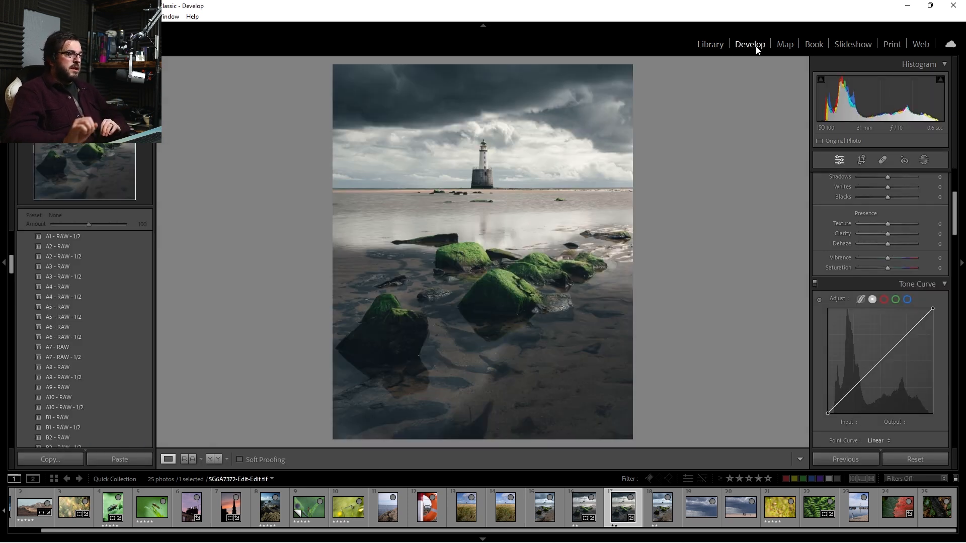
{"action": "right_click", "coordinate": [622, 508]}
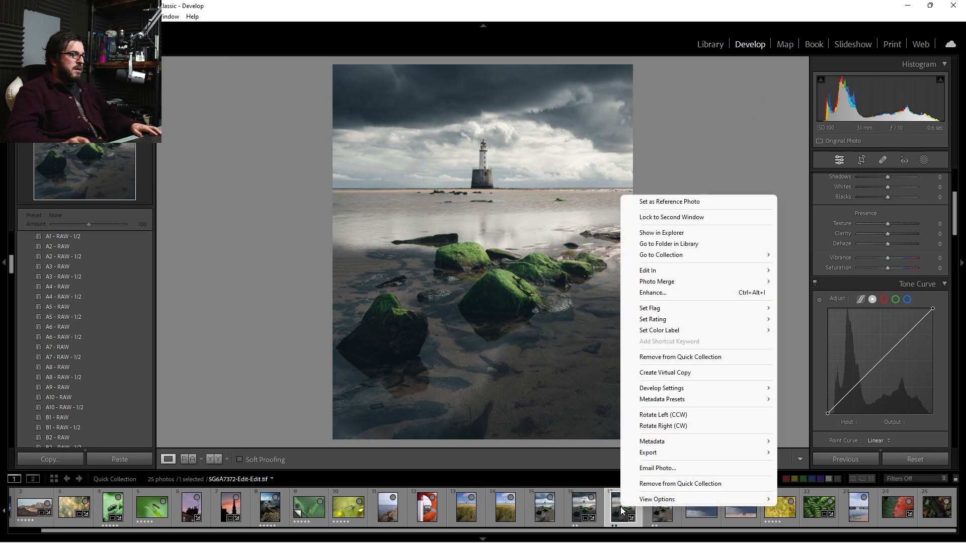
{"action": "left_click", "coordinate": [769, 373]}
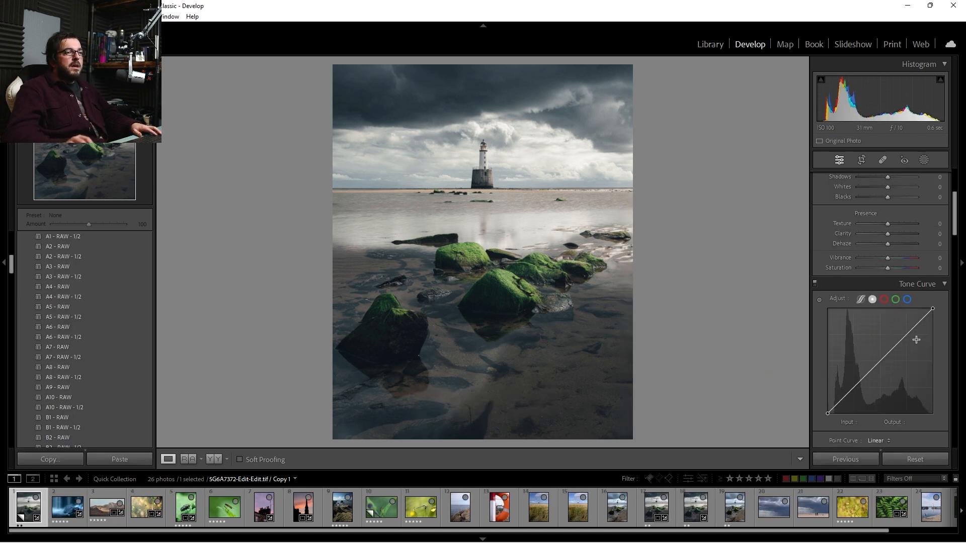
Preview the saved RAW presets on the virtual copy, from the A series through to the X series
{"action": "scroll", "coordinate": [924, 352], "scroll_direction": "up", "scroll_amount": 3}
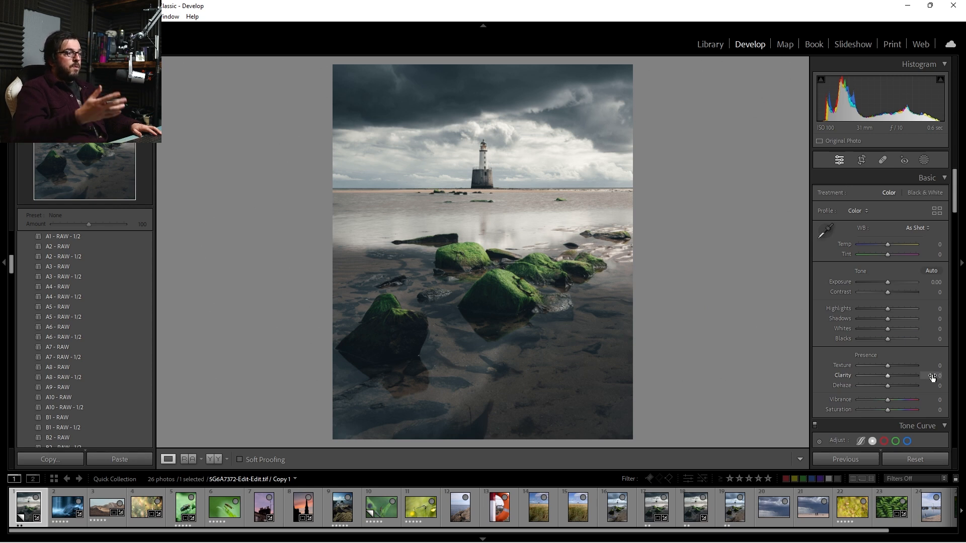
{"action": "scroll", "coordinate": [61, 317], "scroll_direction": "down", "scroll_amount": 3}
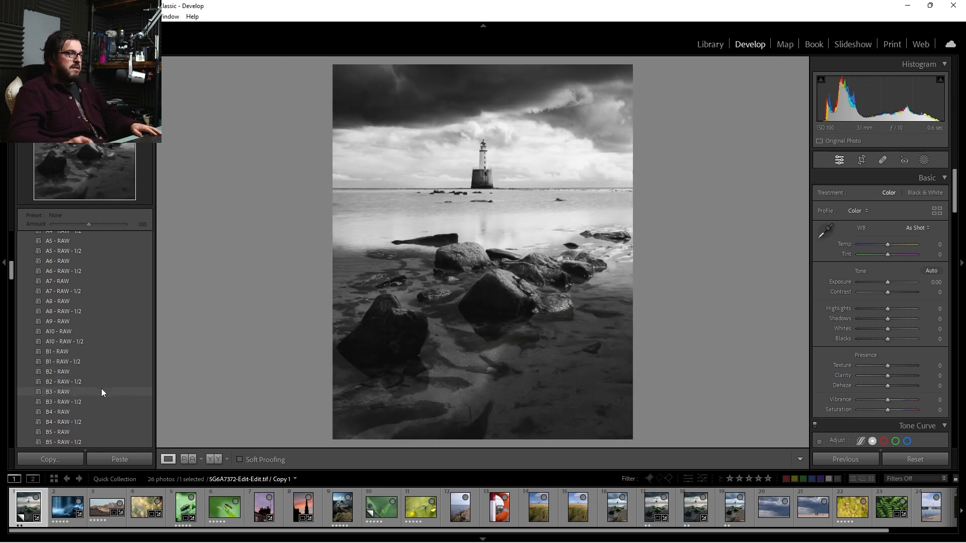
{"action": "scroll", "coordinate": [99, 388], "scroll_direction": "down", "scroll_amount": 3}
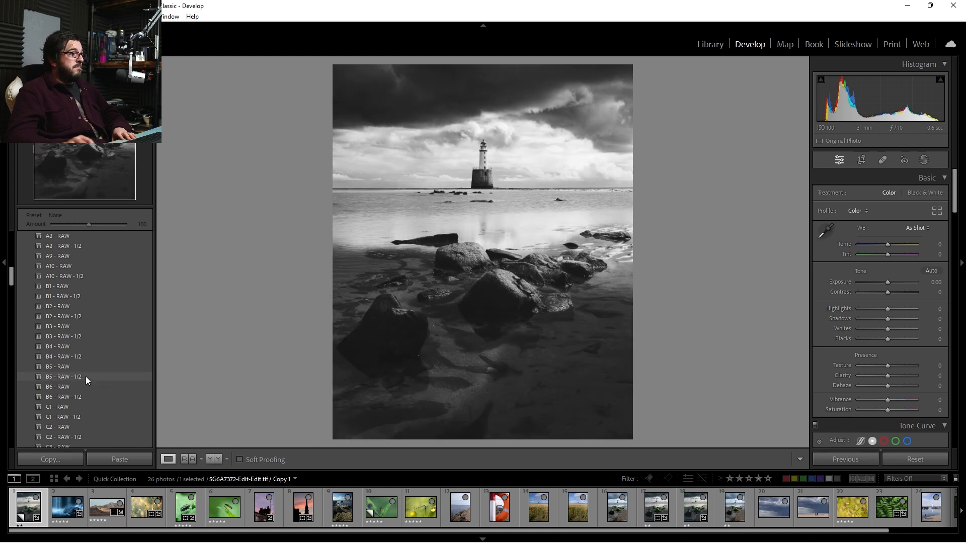
{"action": "scroll", "coordinate": [85, 377], "scroll_direction": "down", "scroll_amount": 10}
{"action": "scroll", "coordinate": [85, 376], "scroll_direction": "down", "scroll_amount": 3}
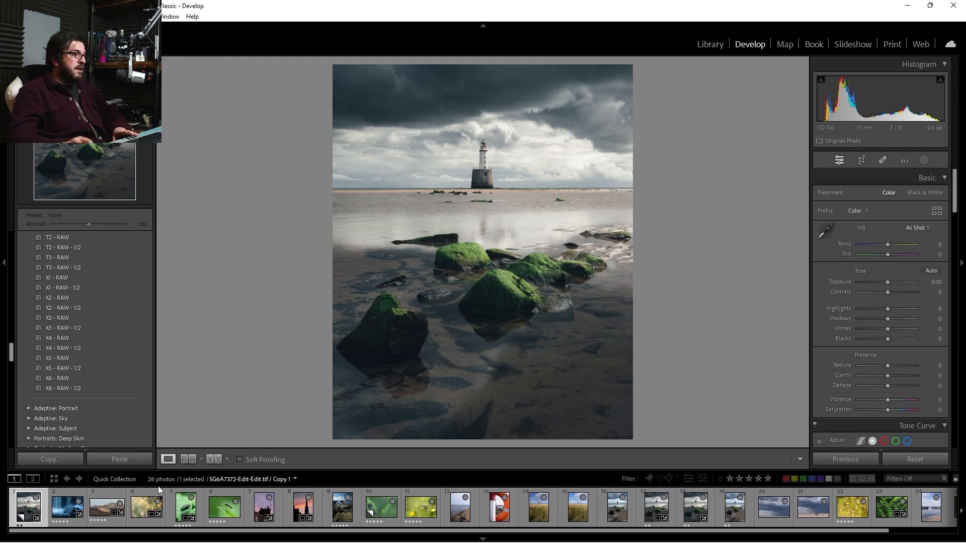
{"action": "mouse_move", "coordinate": [91, 540]}
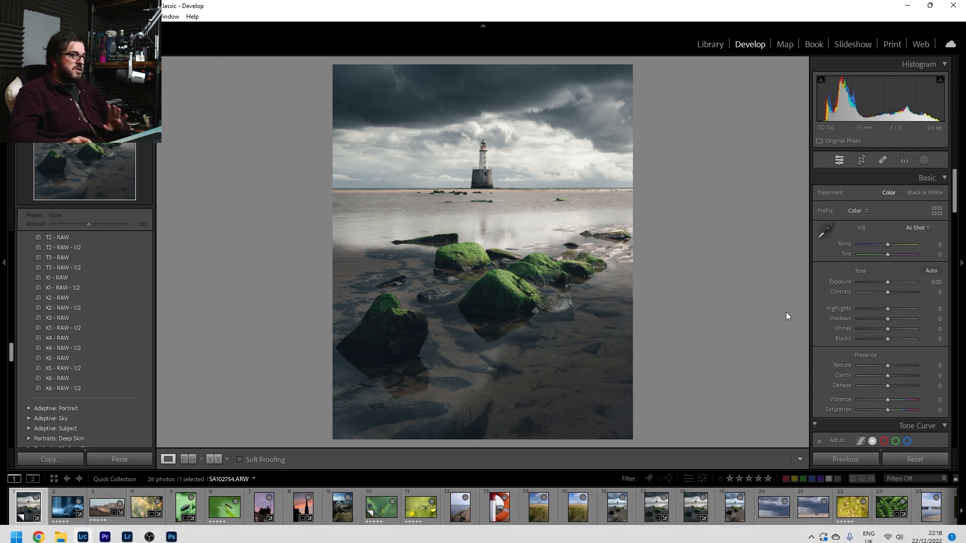
Apply the B&W 06 profile to the virtual copy at an amount of 98 and lower Highlights to -43
{"action": "left_click", "coordinate": [937, 211]}
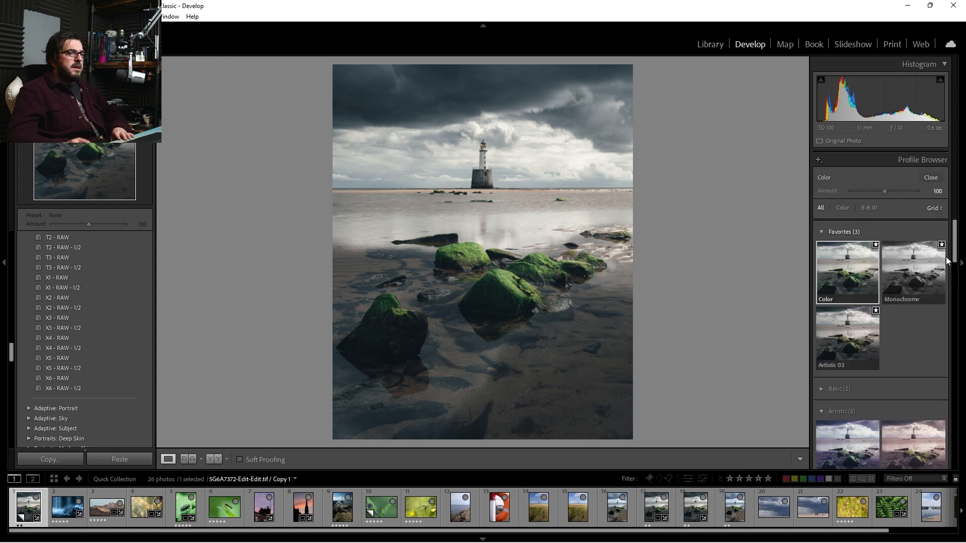
{"action": "left_click", "coordinate": [868, 208]}
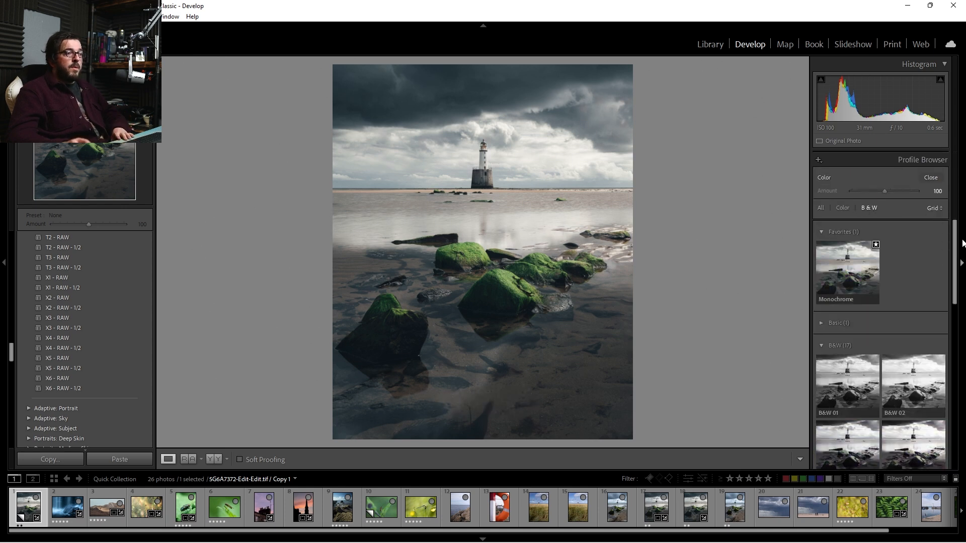
{"action": "scroll", "coordinate": [947, 280], "scroll_direction": "down", "scroll_amount": 3}
{"action": "scroll", "coordinate": [946, 281], "scroll_direction": "down", "scroll_amount": 1}
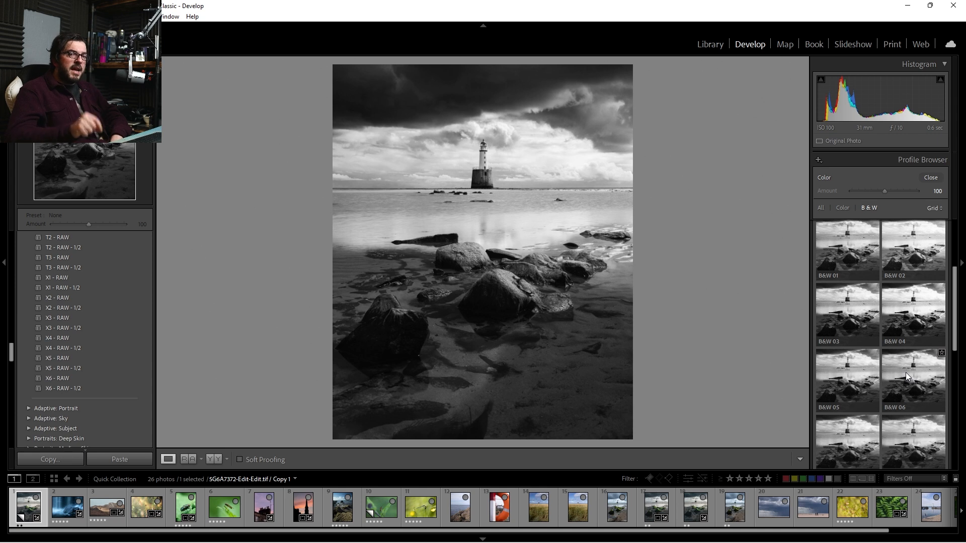
{"action": "left_click", "coordinate": [906, 373]}
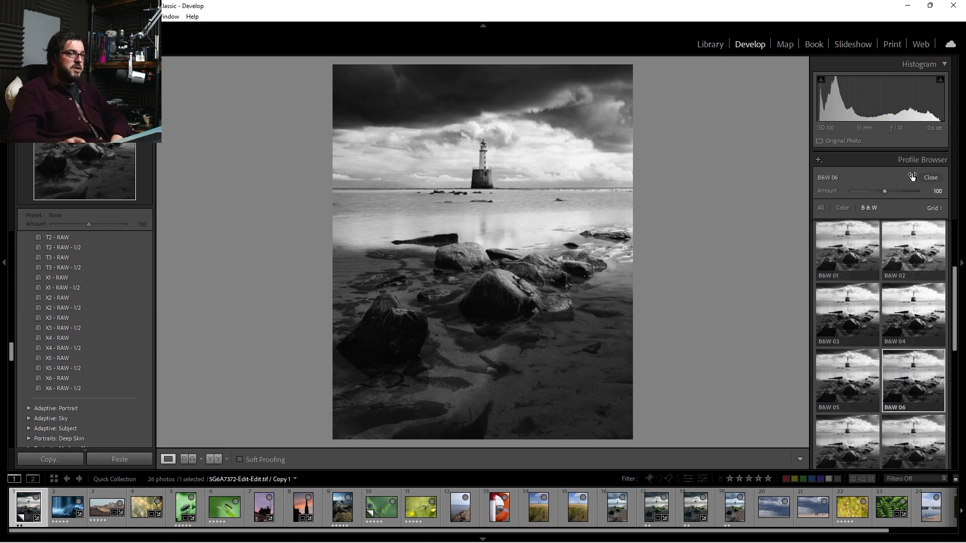
{"action": "mouse_move", "coordinate": [885, 191]}
{"action": "left_mouse_down"}
{"action": "mouse_move", "coordinate": [834, 188]}
{"action": "mouse_move", "coordinate": [946, 191]}
{"action": "mouse_move", "coordinate": [884, 206]}
{"action": "left_mouse_up"}
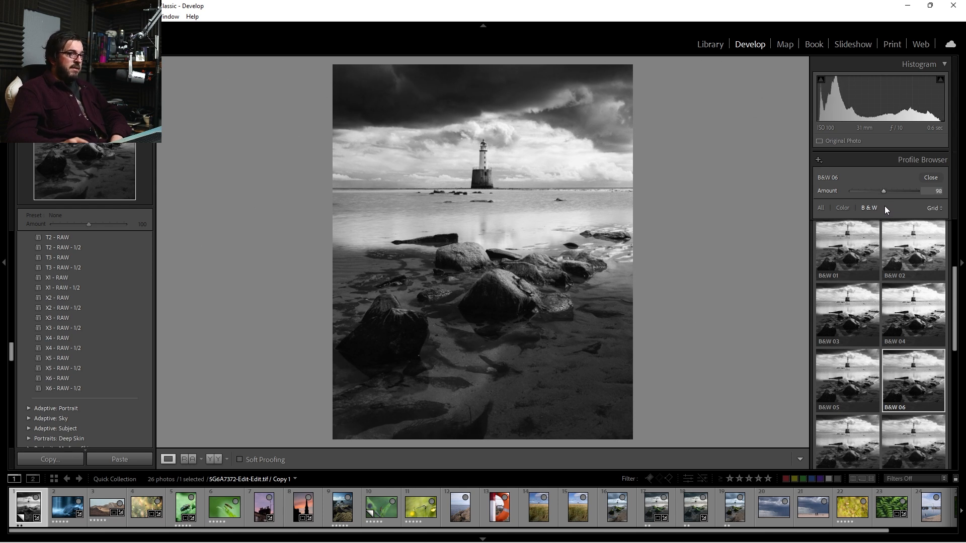
{"action": "left_click", "coordinate": [928, 178]}
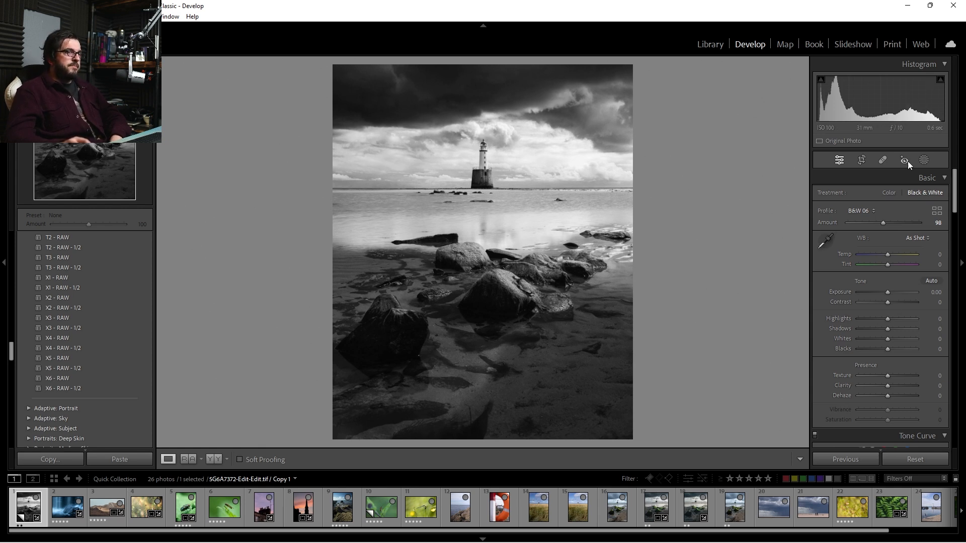
{"action": "left_click", "coordinate": [875, 319]}
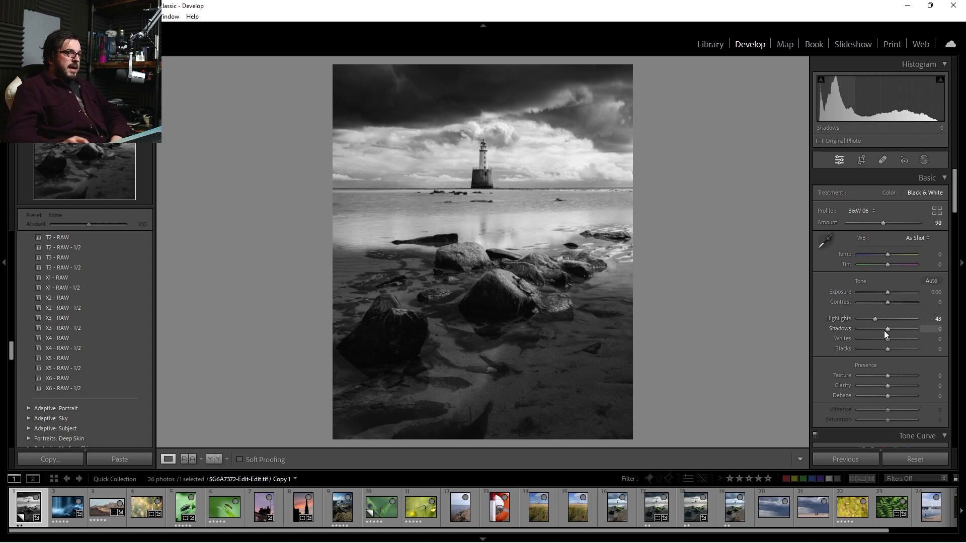
Crop the black-and-white lighthouse copy to a 1 x 1 square and shift the framing to include more sky
{"action": "left_click", "coordinate": [861, 161]}
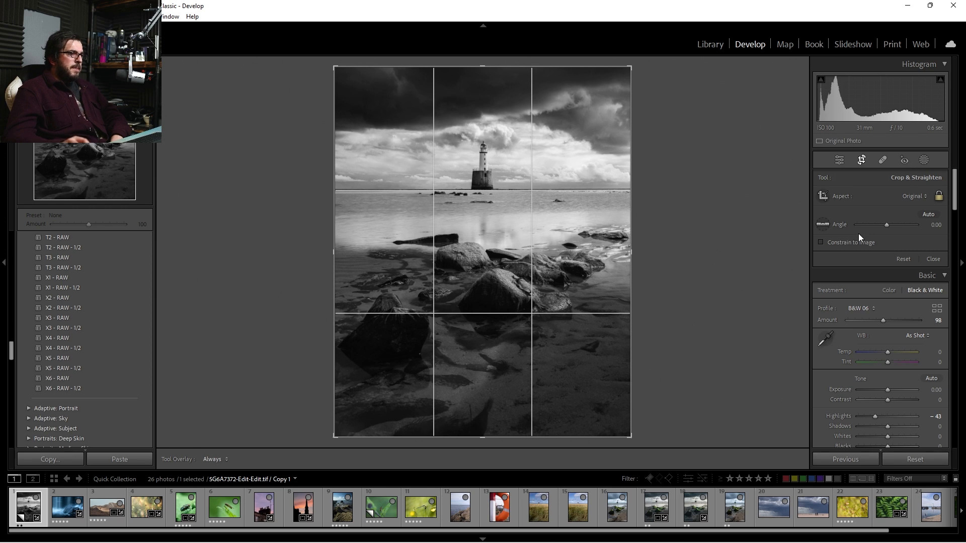
{"action": "left_click", "coordinate": [909, 197]}
{"action": "left_click", "coordinate": [855, 246]}
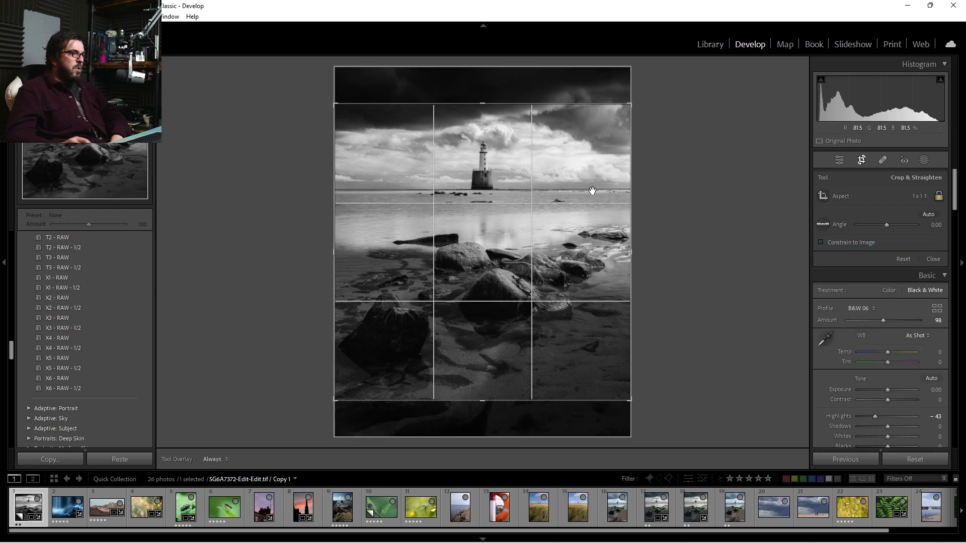
{"action": "left_click_drag", "start_coordinate": [562, 206], "coordinate": [562, 212]}
{"action": "key", "text": "Return"}
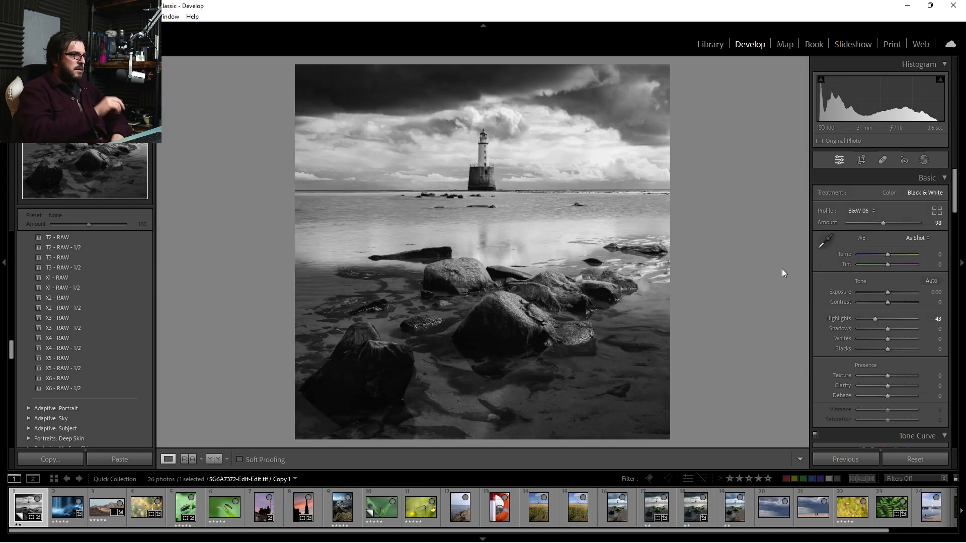
{"action": "left_click", "coordinate": [862, 160]}
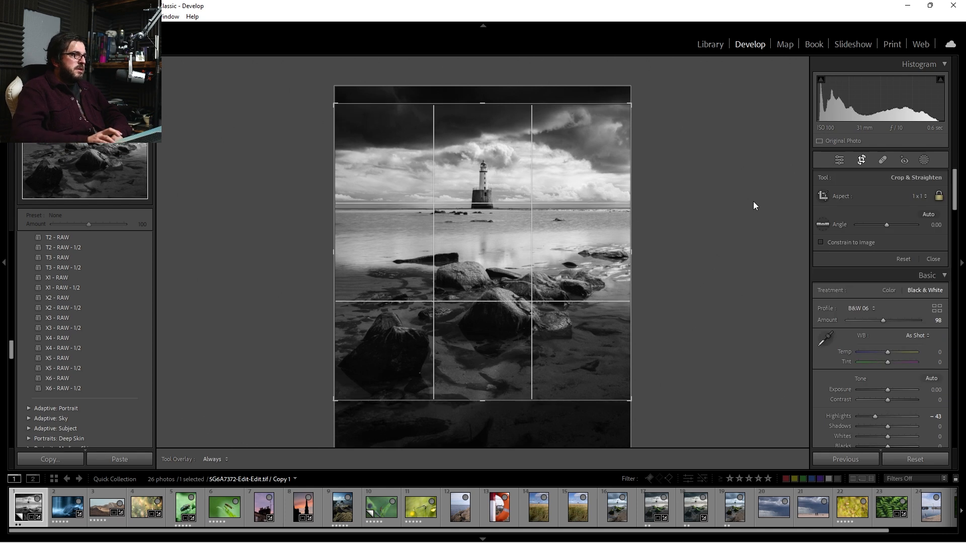
{"action": "key", "text": "Return"}
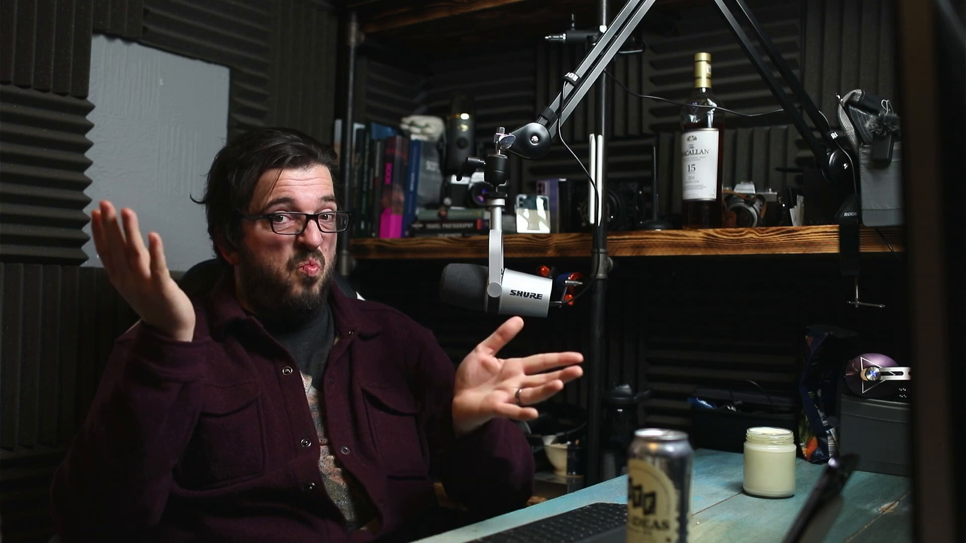
Toggle the Before view on and off to compare the black-and-white conversion with the colour version
{"action": "key", "text": "2"}
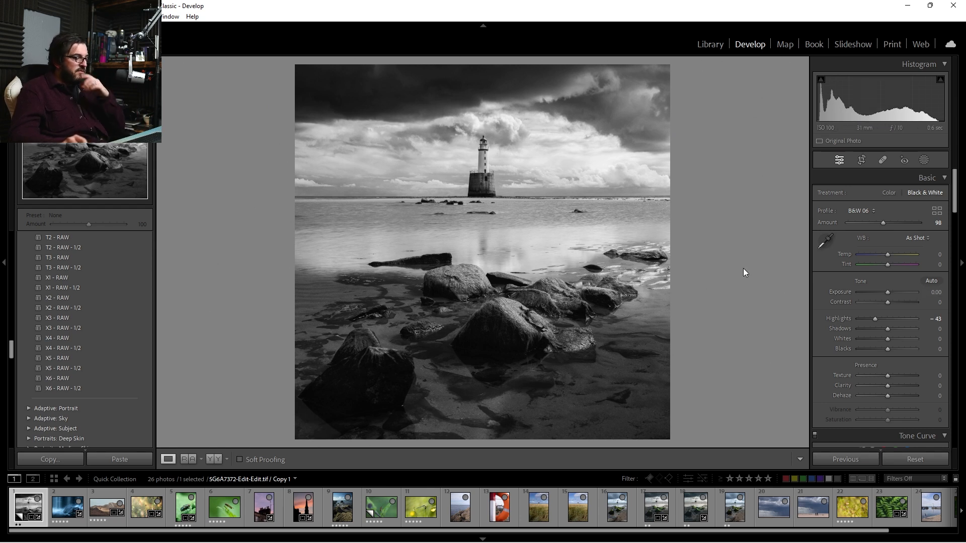
{"action": "key", "text": "backslash"}
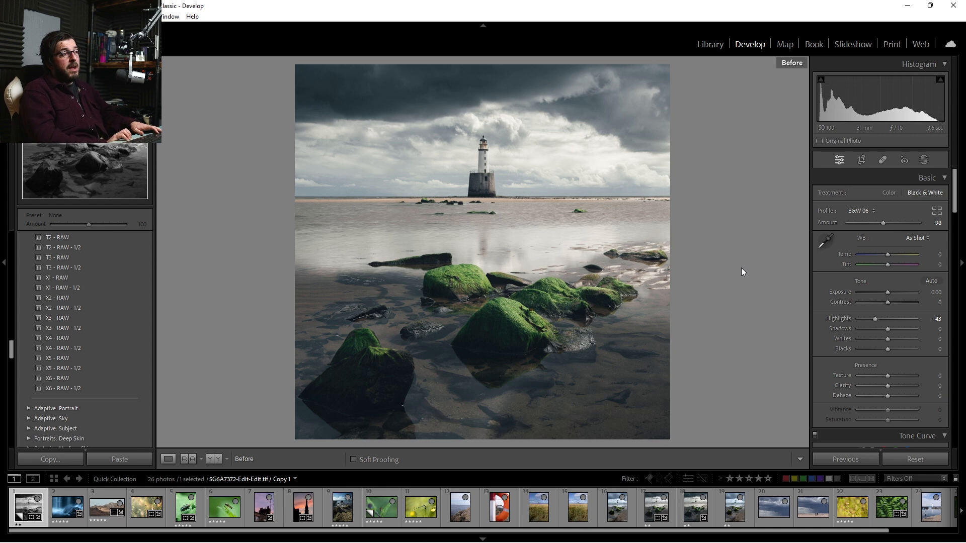
{"action": "key", "text": "backslash"}
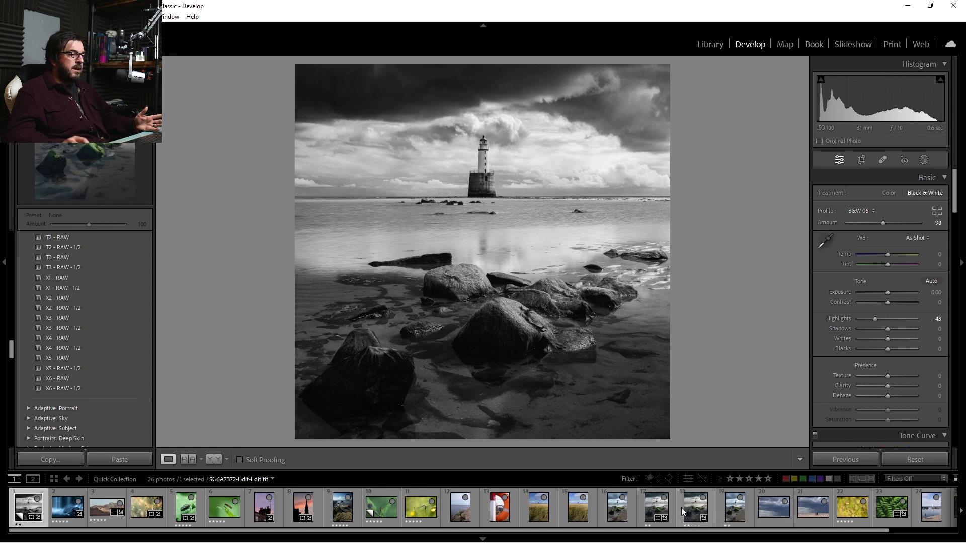
Compare the final colour edit, the earlier edit, the black-and-white square copy and the unedited lighthouse raw photo
{"action": "left_click", "coordinate": [696, 506]}
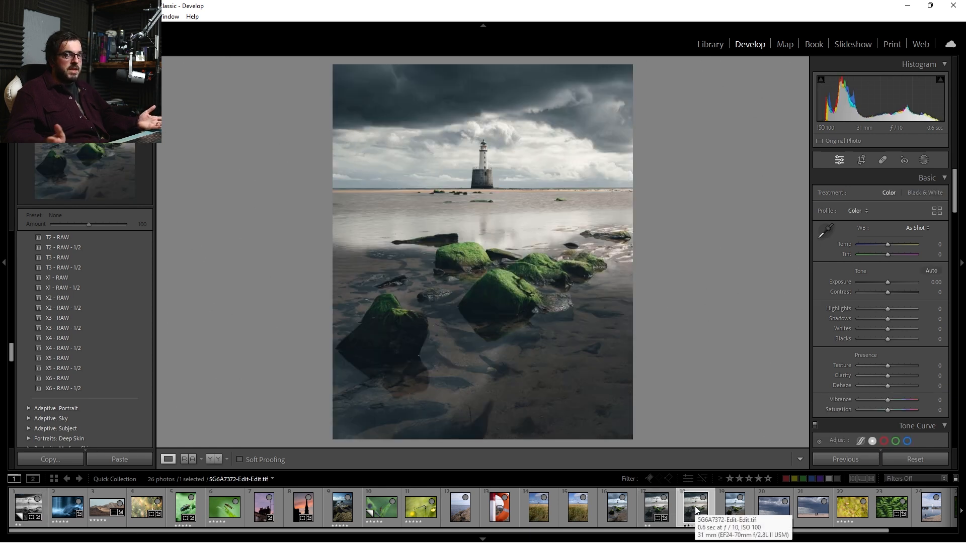
{"action": "key", "text": "Left"}
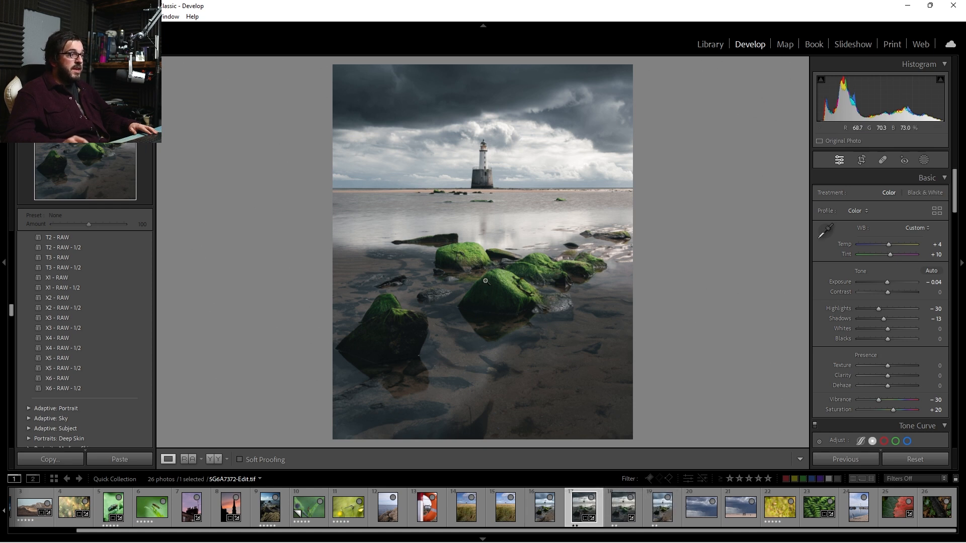
{"action": "scroll", "coordinate": [30, 508], "scroll_direction": "up", "scroll_amount": 2}
{"action": "left_click", "coordinate": [25, 508]}
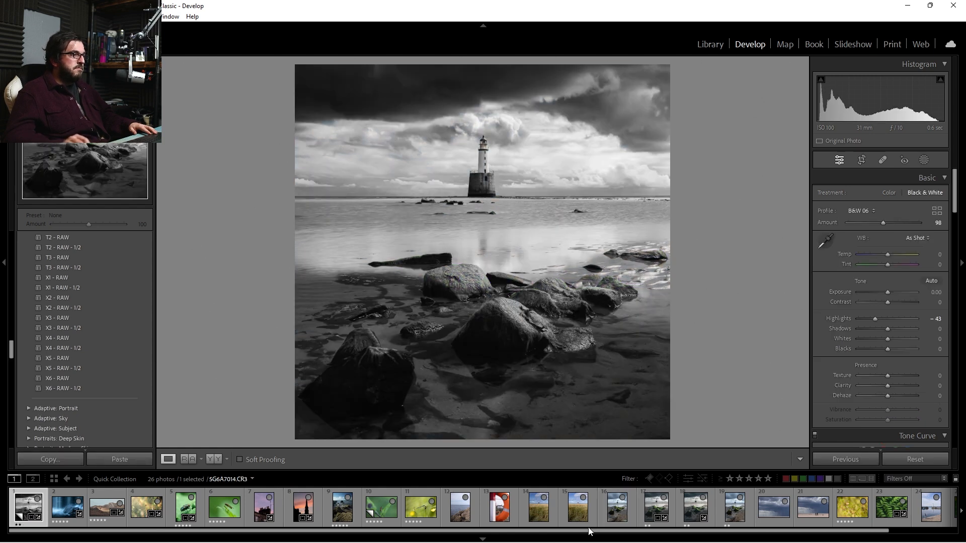
{"action": "scroll", "coordinate": [503, 508], "scroll_direction": "down", "scroll_amount": 1}
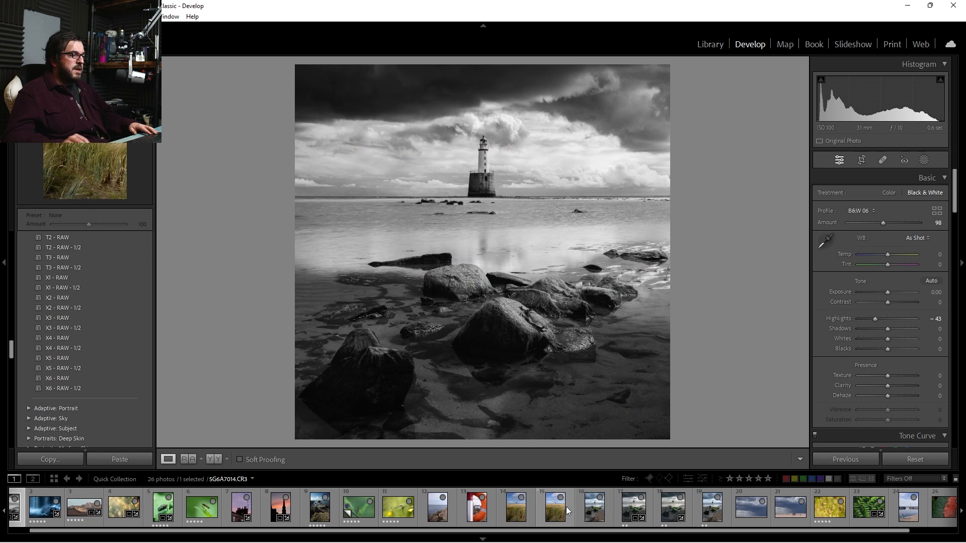
{"action": "left_click", "coordinate": [592, 511]}
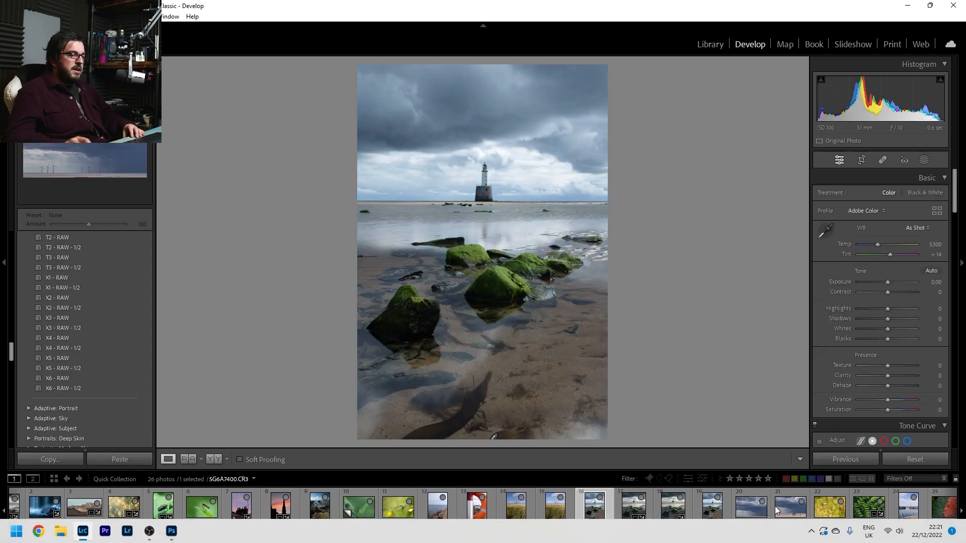
Compare the two stormy wind-farm beach photos, one with walkers and a dog and one without
{"action": "left_click", "coordinate": [790, 507]}
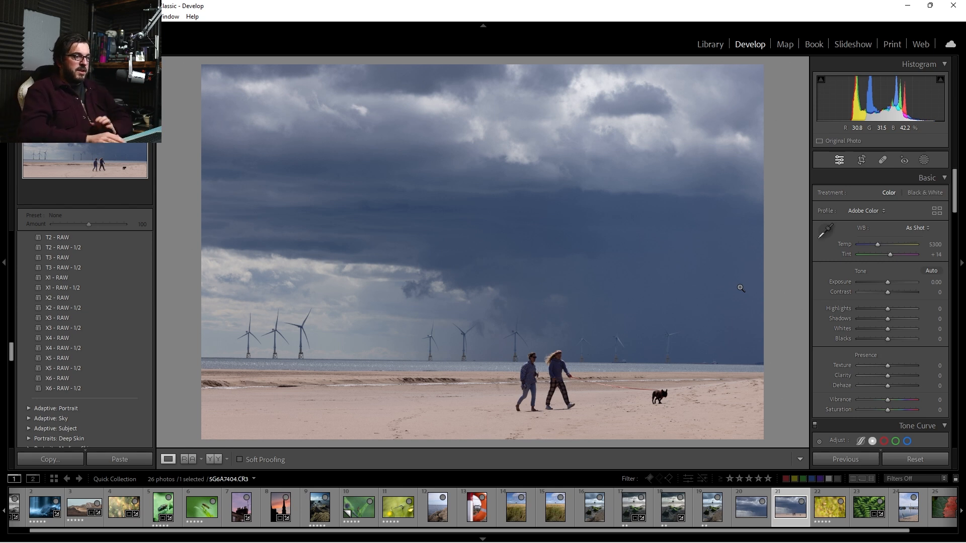
{"action": "key", "text": "Left"}
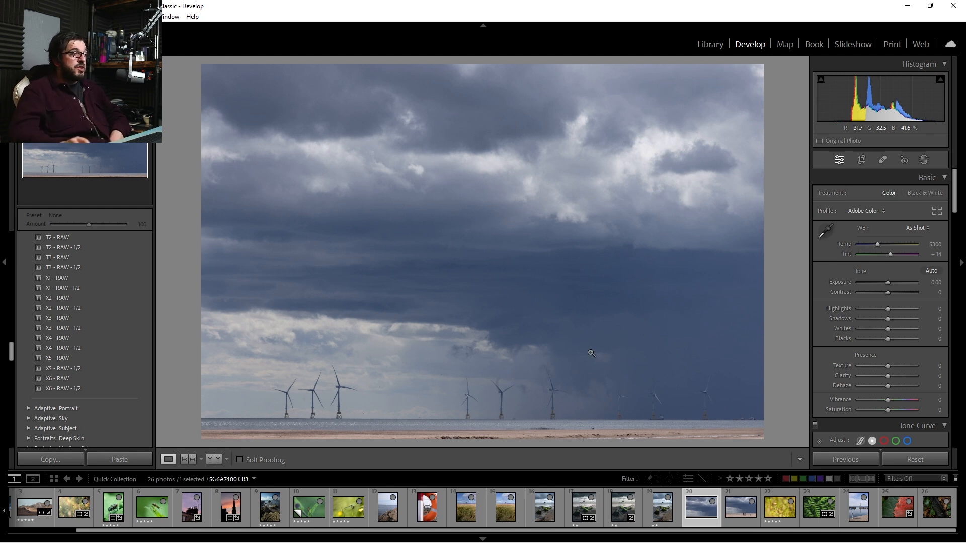
{"action": "key", "text": "Right"}
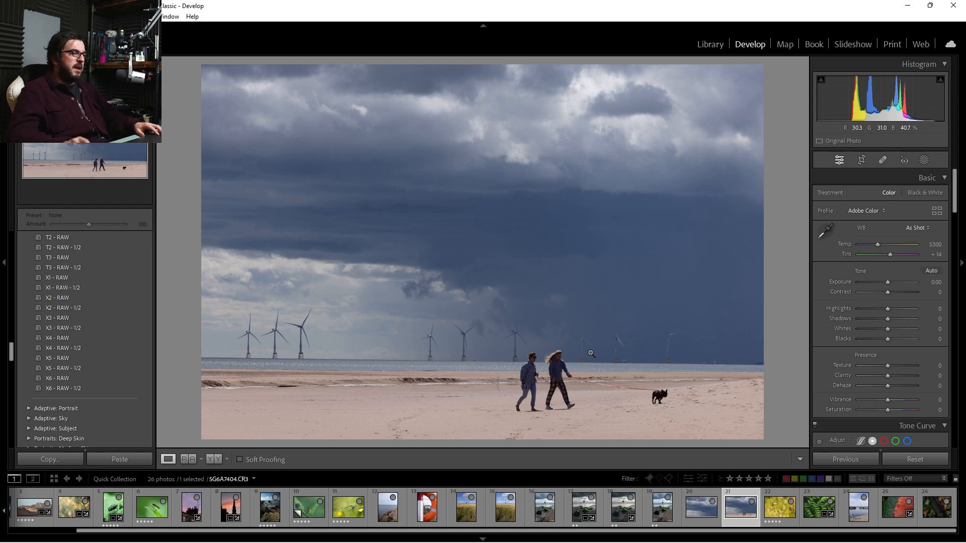
{"action": "key", "text": "Left"}
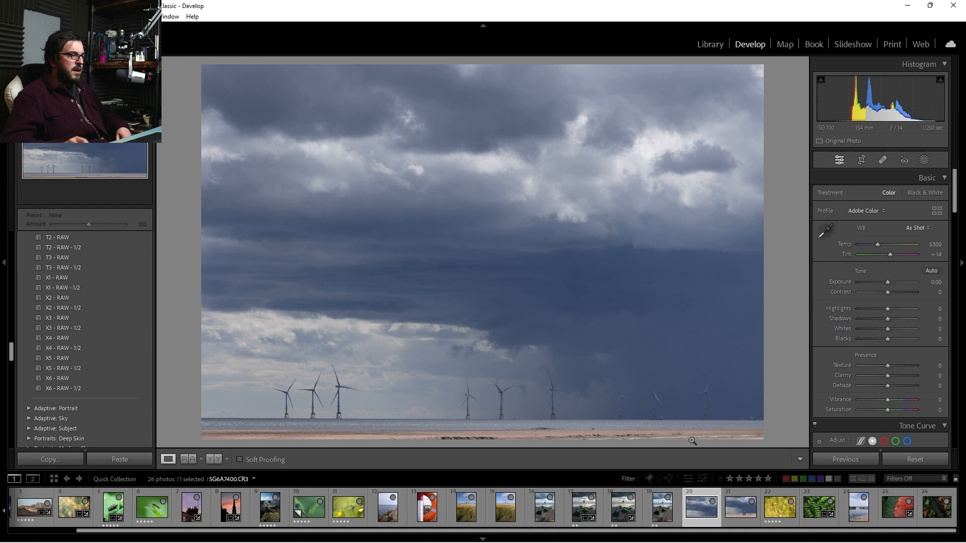
Straighten the beach photo with the walkers and dog along the sea horizon to an angle of about -0.89
{"action": "left_click", "coordinate": [737, 519]}
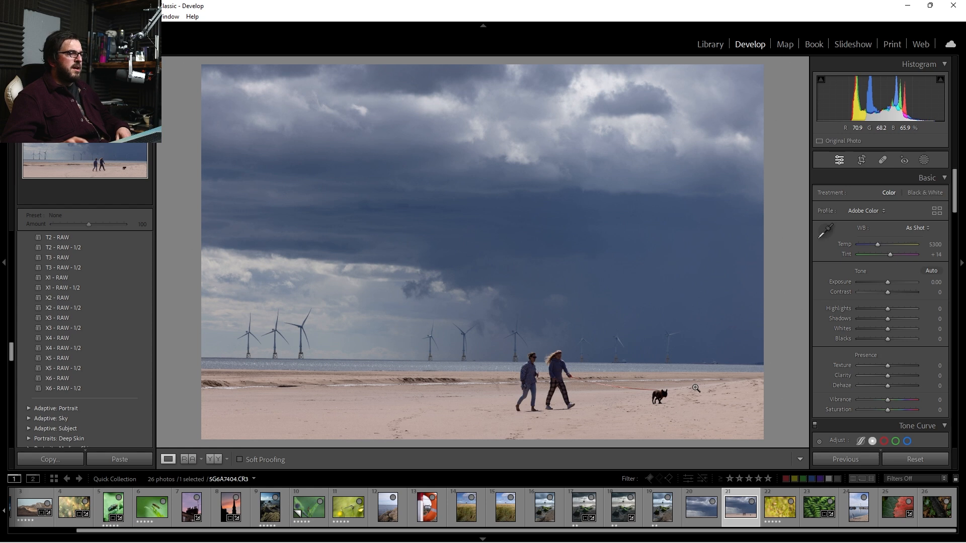
{"action": "left_click", "coordinate": [861, 161]}
{"action": "left_click", "coordinate": [823, 224]}
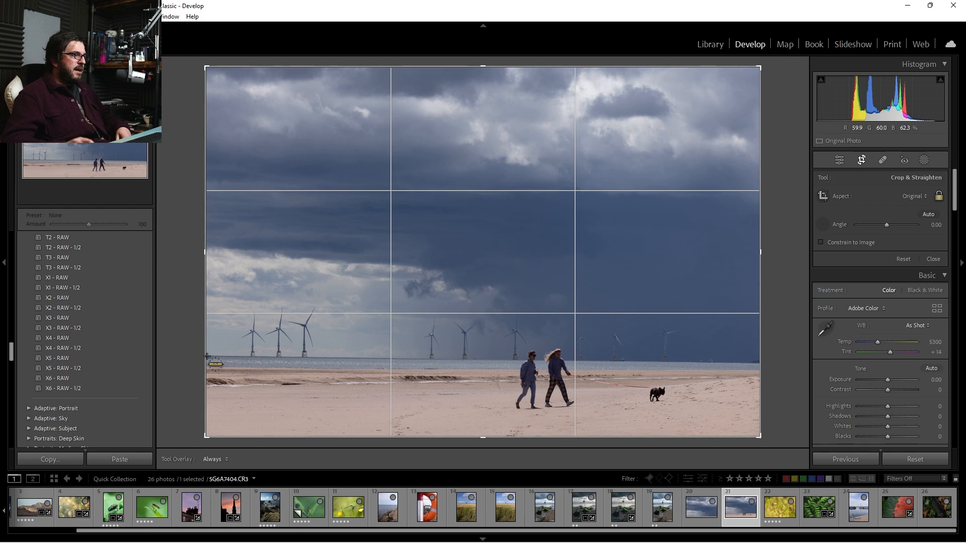
{"action": "mouse_move", "coordinate": [210, 355]}
{"action": "left_mouse_down"}
{"action": "mouse_move", "coordinate": [392, 365]}
{"action": "mouse_move", "coordinate": [665, 362]}
{"action": "left_mouse_up"}
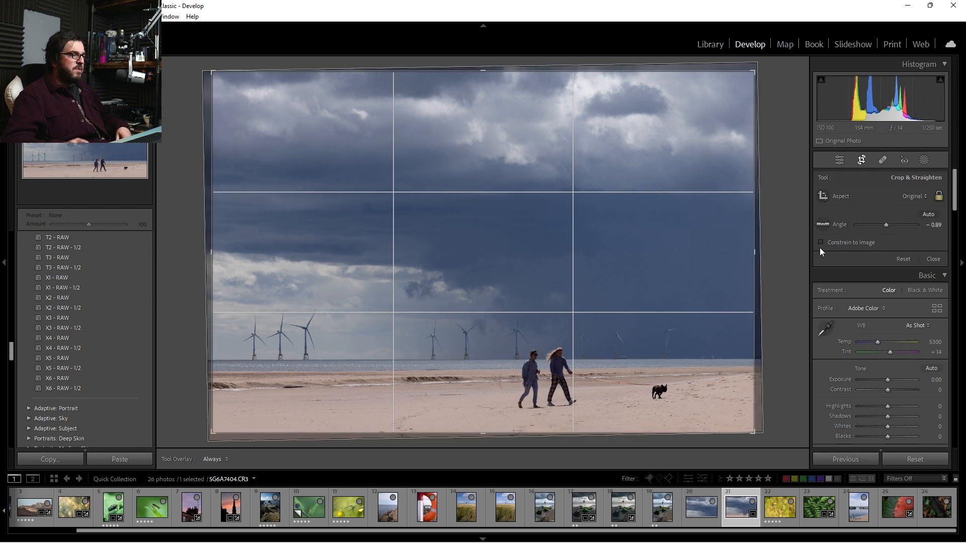
Finish the crop on the walkers photo and compare it with the stormy wind-farm photo without people
{"action": "key", "text": "r"}
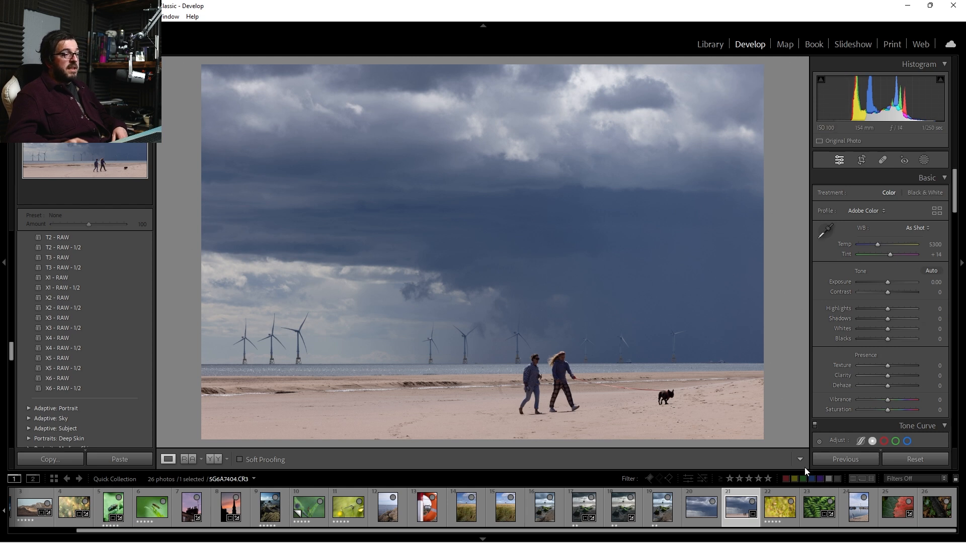
{"action": "key", "text": "Left"}
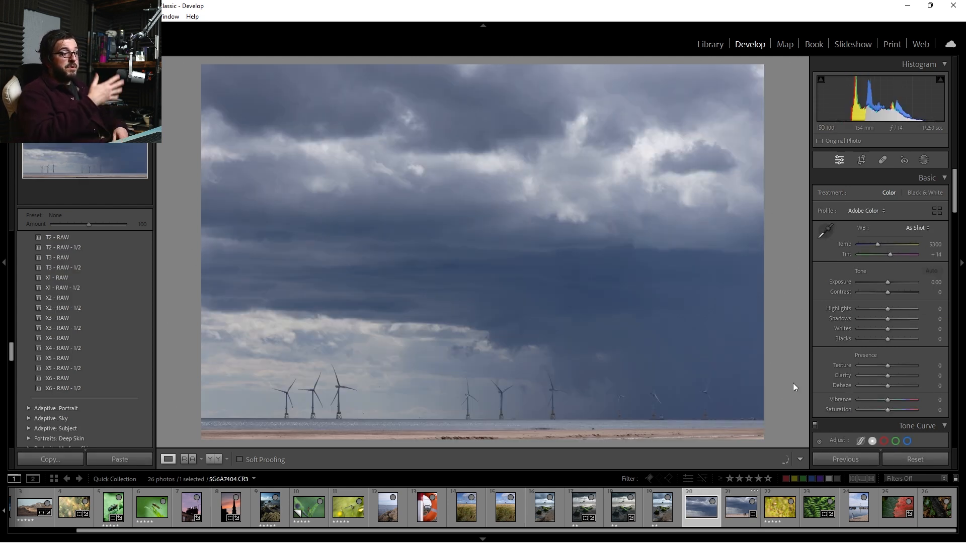
{"action": "key", "text": "Right"}
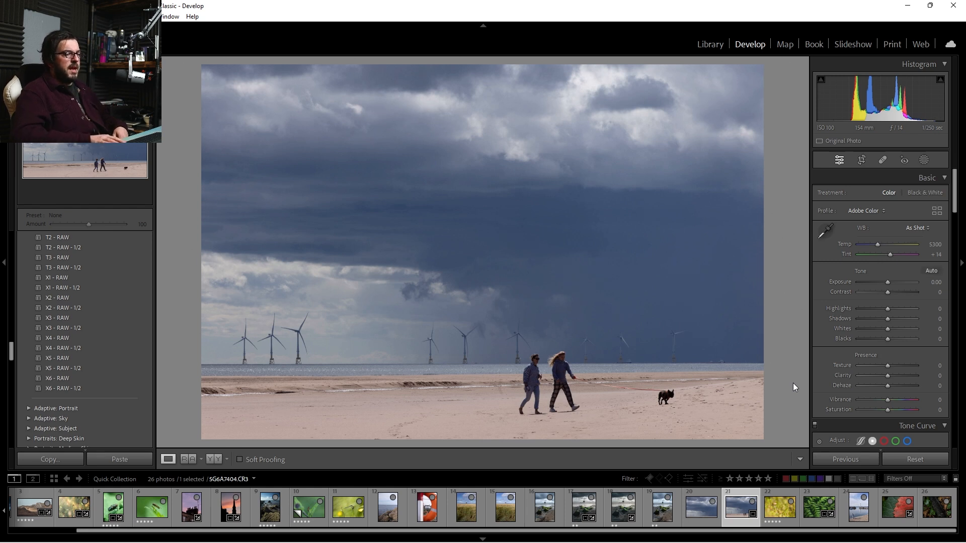
{"action": "key", "text": "Left"}
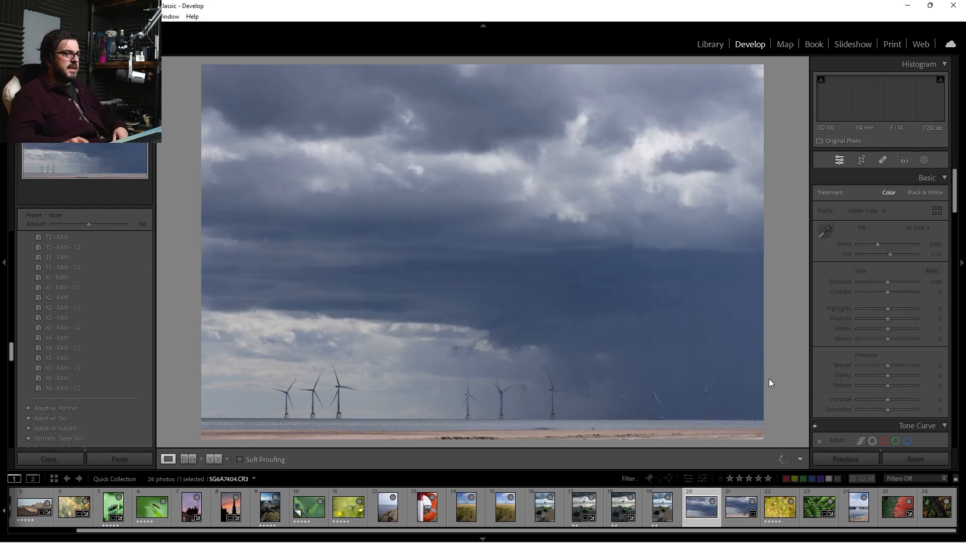
Crop most of the sand off the bottom of the beach photo without people and straighten its horizon to about -0.20
{"action": "left_click", "coordinate": [861, 160]}
{"action": "left_click", "coordinate": [827, 226]}
{"action": "left_click_drag", "start_coordinate": [216, 415], "coordinate": [762, 419]}
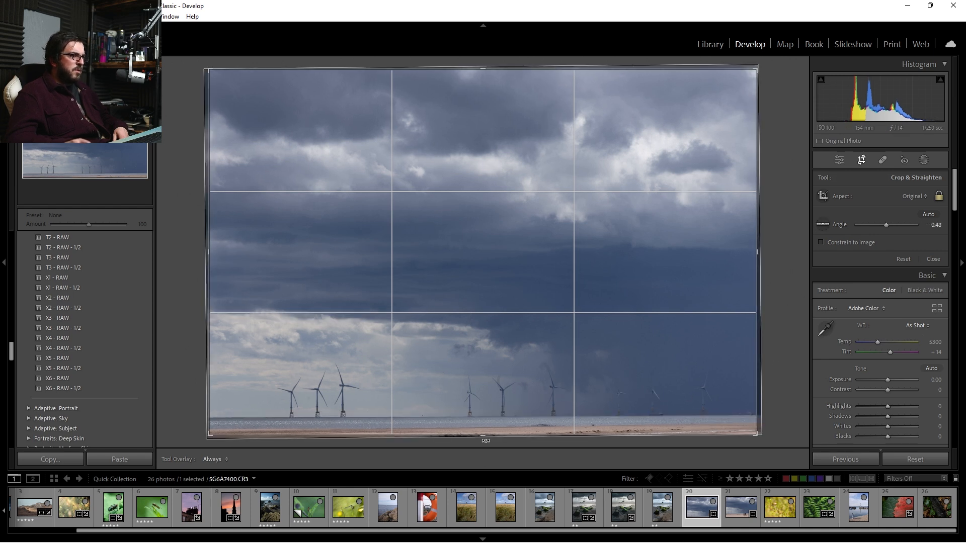
{"action": "left_click_drag", "start_coordinate": [487, 434], "coordinate": [490, 430]}
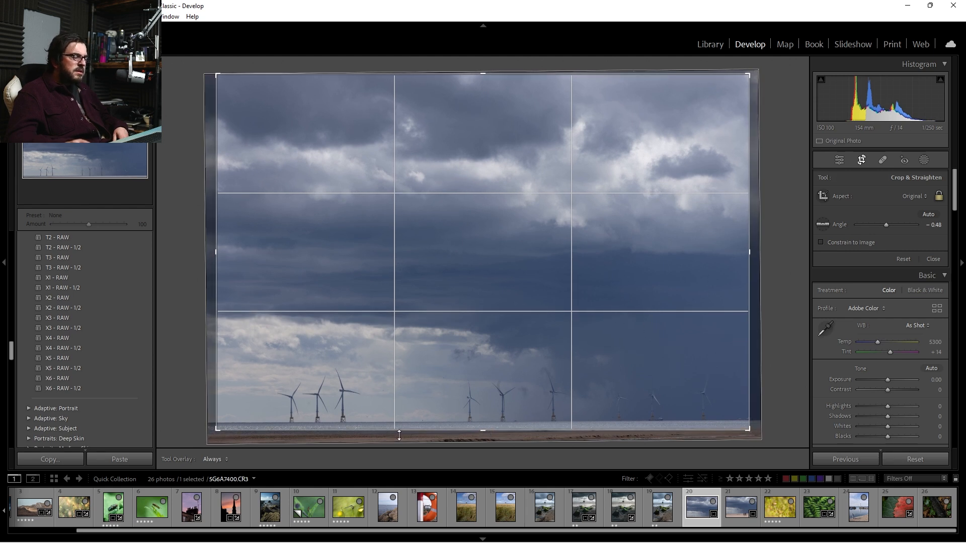
{"action": "left_click", "coordinate": [823, 225]}
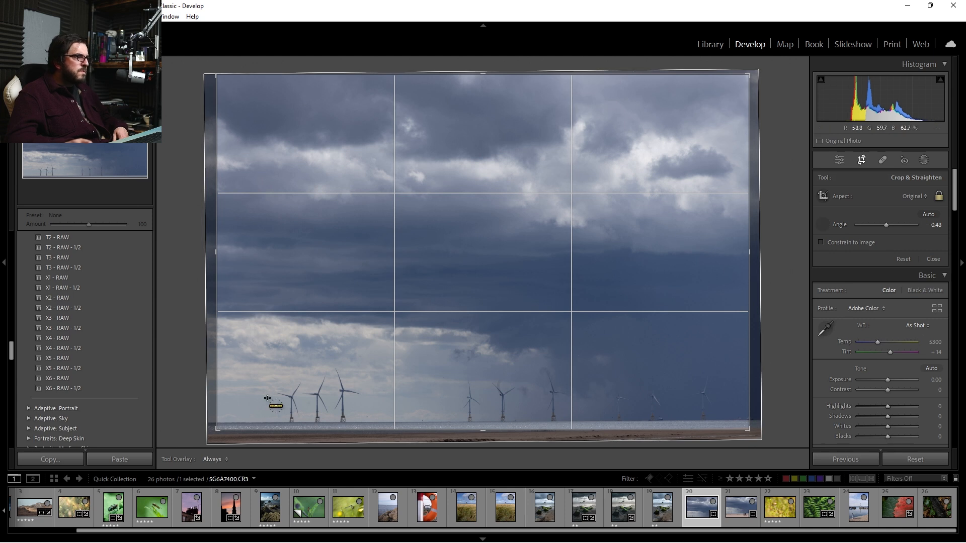
{"action": "left_click_drag", "start_coordinate": [222, 422], "coordinate": [747, 419]}
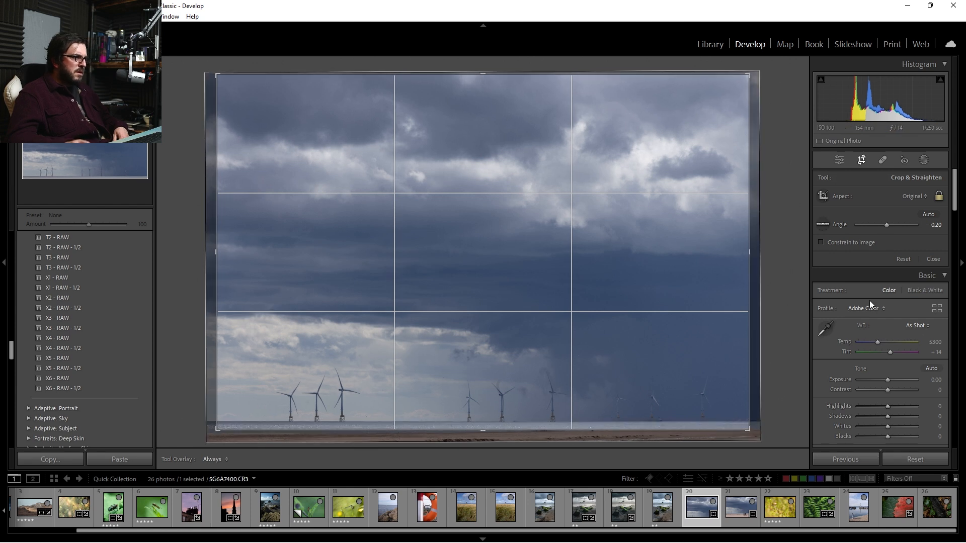
{"action": "left_click", "coordinate": [863, 160]}
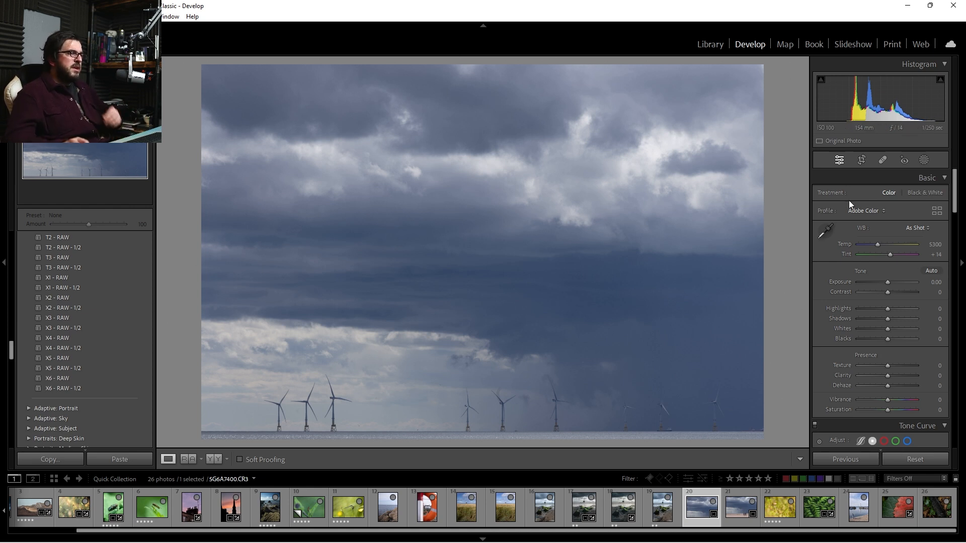
Apply the B&W 06 profile to the wind-farm photo without people and inspect the turbines up close
{"action": "left_click", "coordinate": [937, 211]}
{"action": "scroll", "coordinate": [914, 275], "scroll_direction": "down", "scroll_amount": 3}
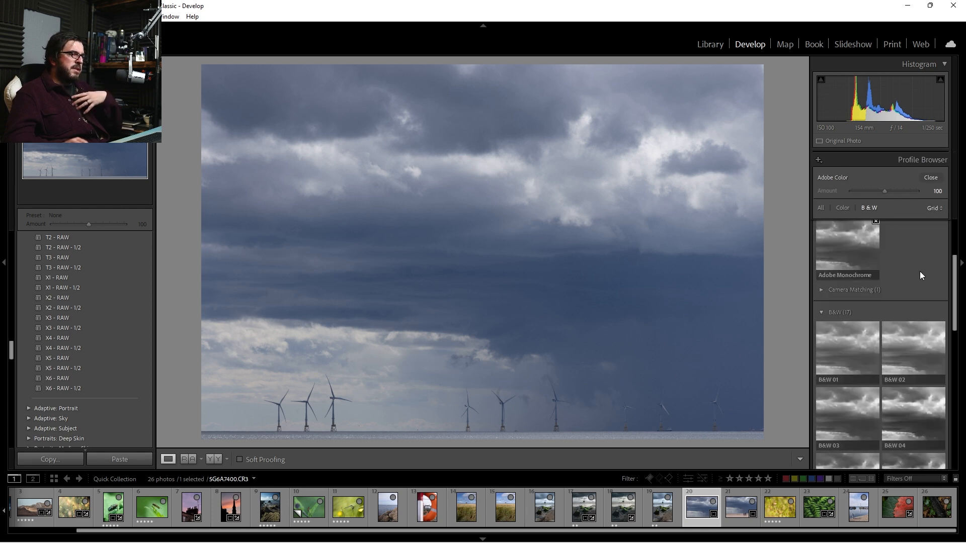
{"action": "scroll", "coordinate": [900, 355], "scroll_direction": "down", "scroll_amount": 2}
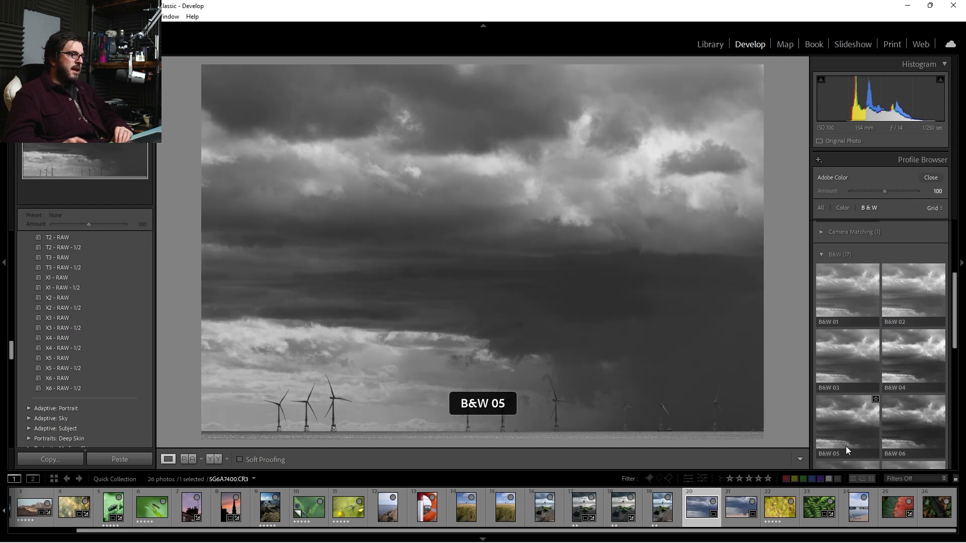
{"action": "scroll", "coordinate": [847, 446], "scroll_direction": "down", "scroll_amount": 2}
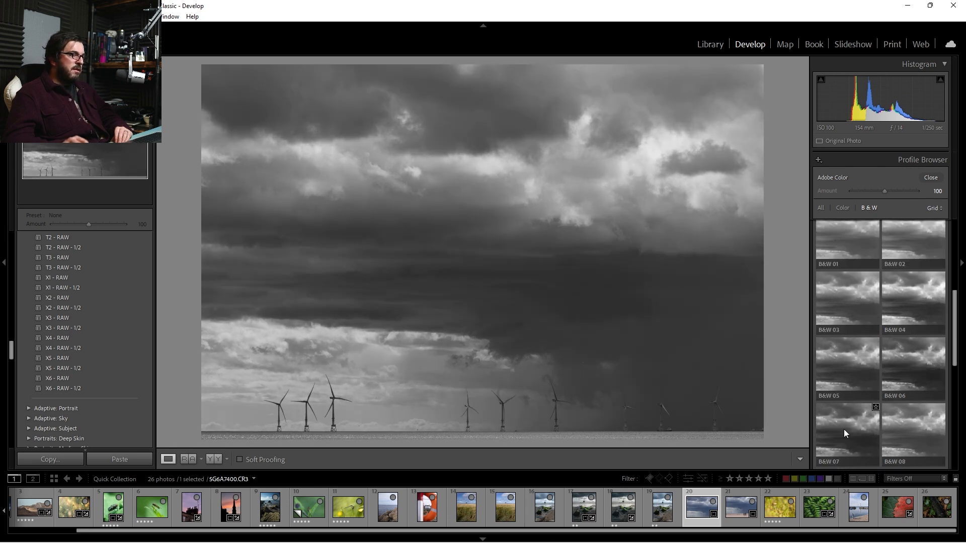
{"action": "scroll", "coordinate": [910, 433], "scroll_direction": "down", "scroll_amount": 2}
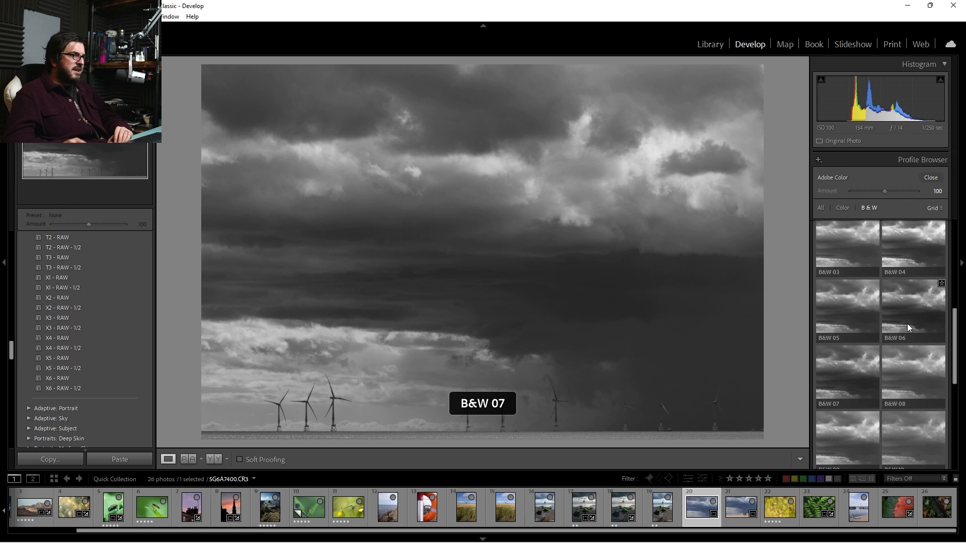
{"action": "left_click", "coordinate": [908, 323]}
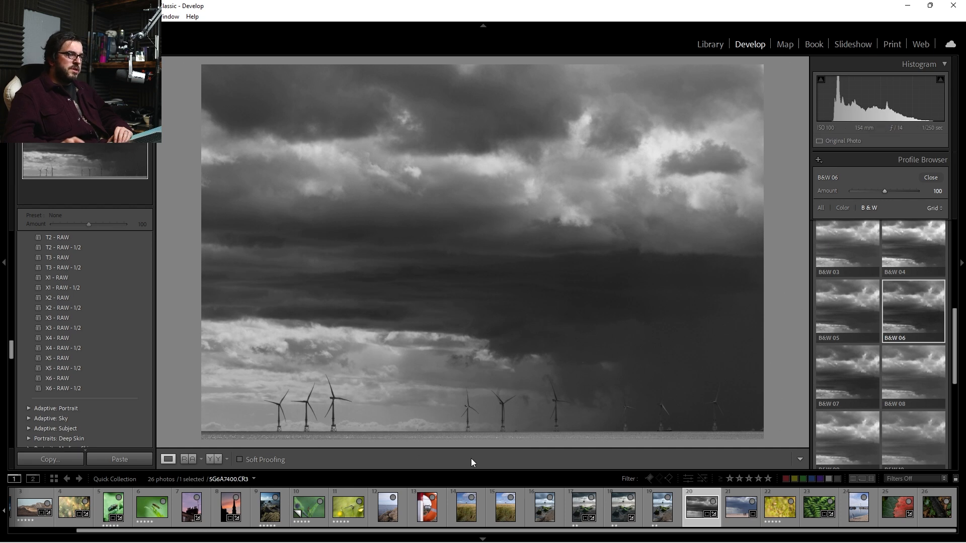
{"action": "left_click", "coordinate": [514, 400]}
{"action": "left_click_drag", "start_coordinate": [586, 373], "coordinate": [543, 194]}
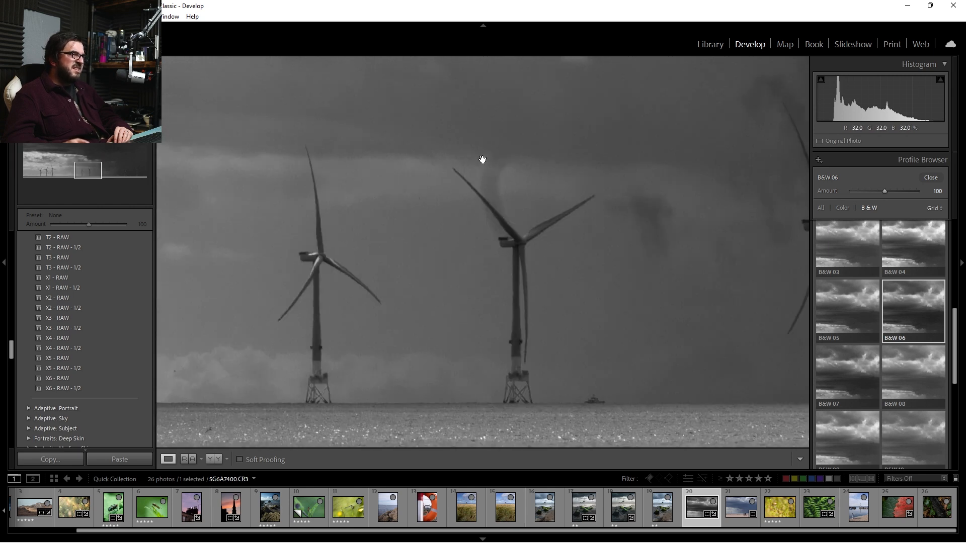
{"action": "left_click", "coordinate": [495, 261]}
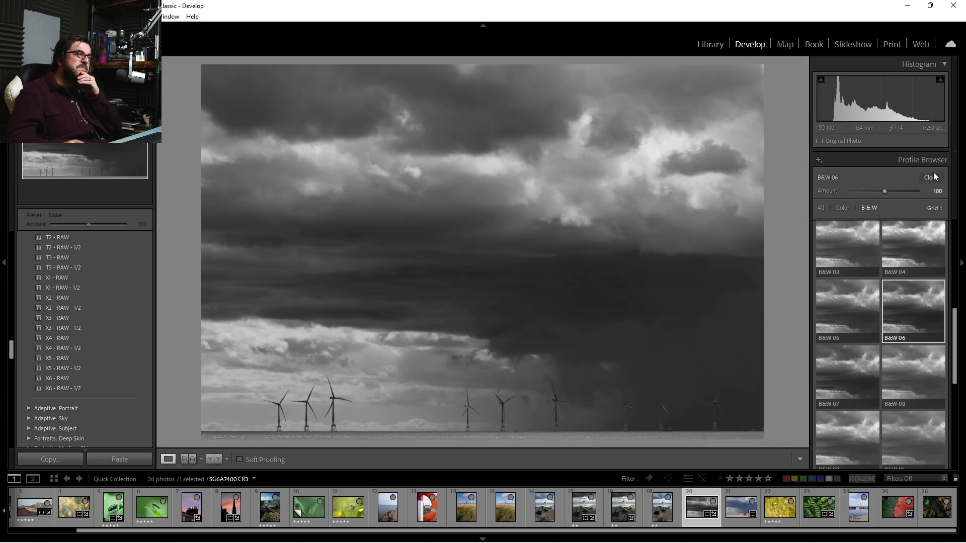
Set the B&W 06 profile amount to 119, Highlights to -15 and Shadows to +67
{"action": "mouse_move", "coordinate": [889, 191]}
{"action": "left_mouse_down"}
{"action": "mouse_move", "coordinate": [907, 190]}
{"action": "mouse_move", "coordinate": [890, 194]}
{"action": "left_mouse_up"}
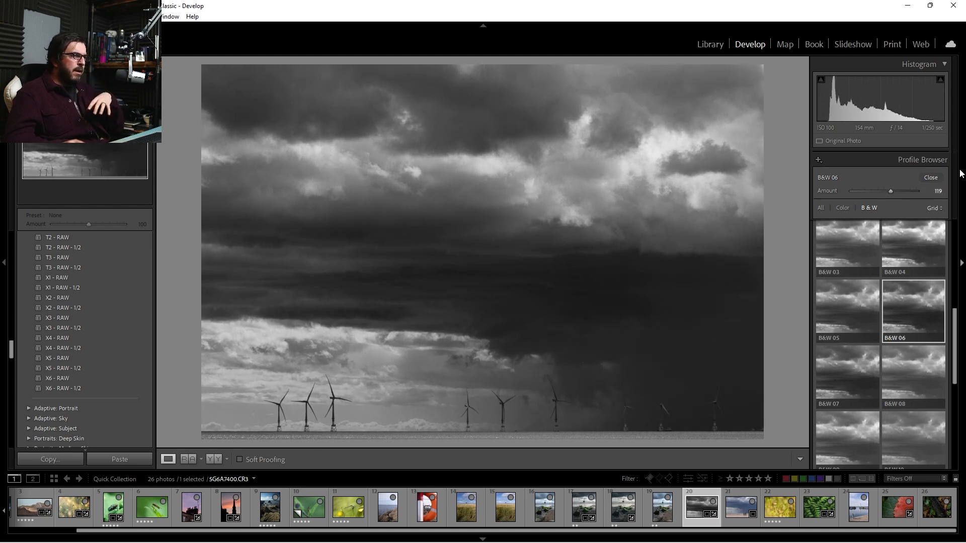
{"action": "left_click", "coordinate": [932, 179]}
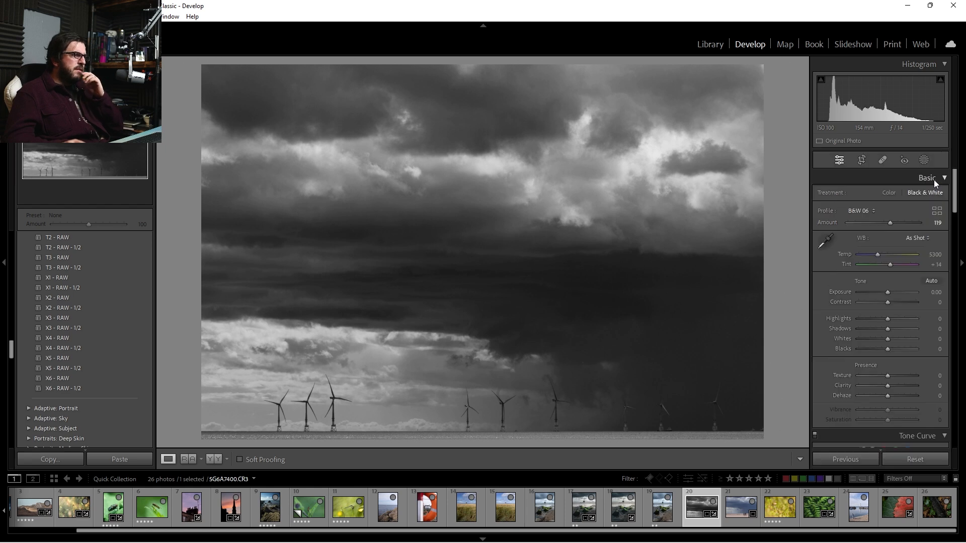
{"action": "left_click_drag", "start_coordinate": [876, 320], "coordinate": [907, 332]}
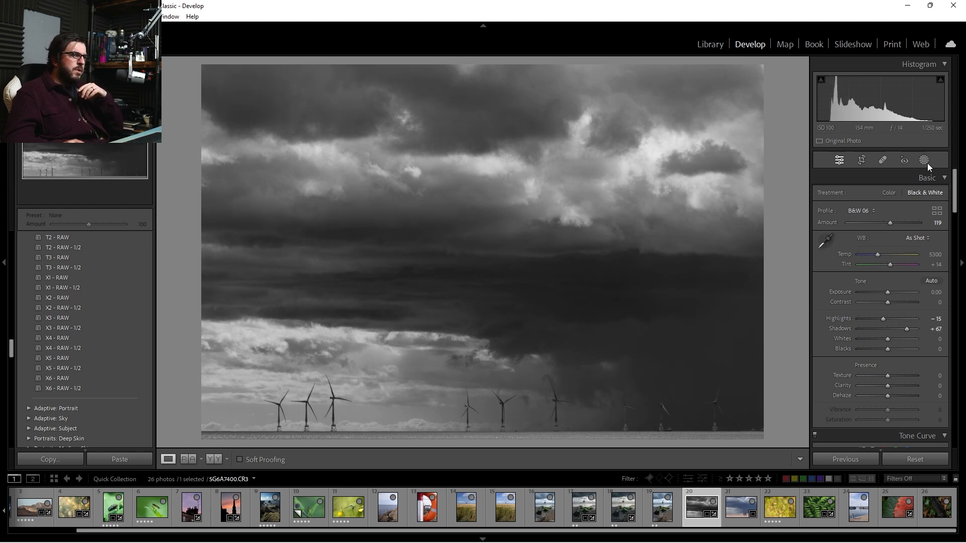
Try copying the black-and-white settings, without crop and masking, onto the photo with the walkers and dog
{"action": "key", "text": "ctrl+shift+c"}
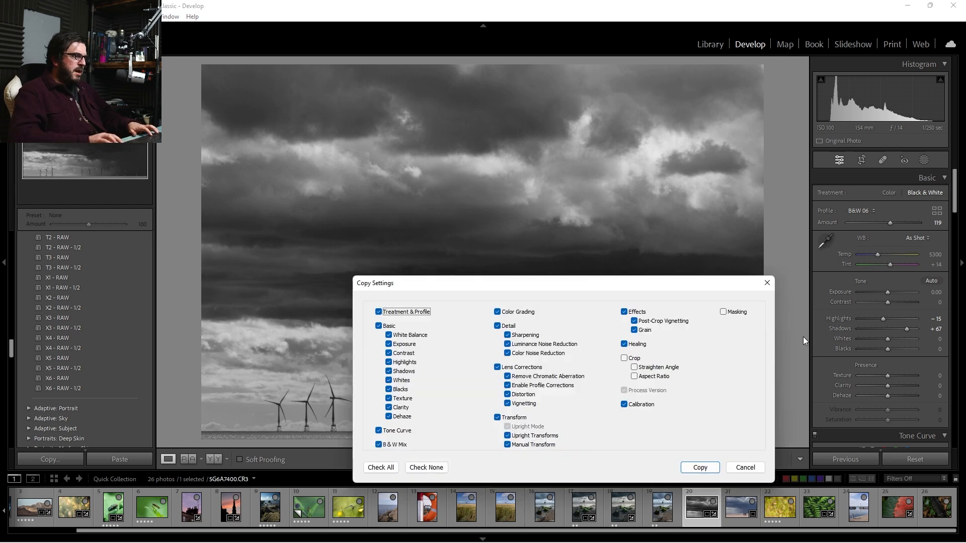
{"action": "key", "text": "Return"}
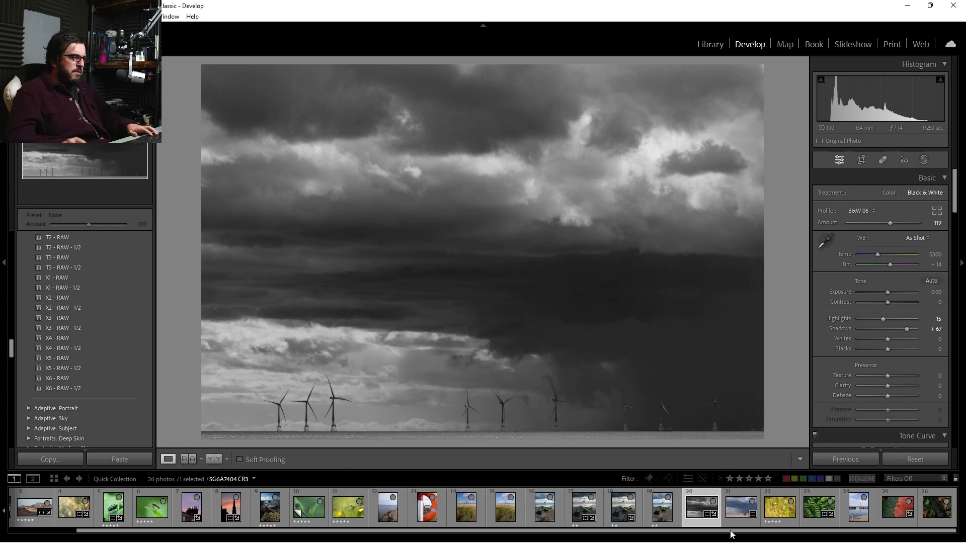
{"action": "left_click", "coordinate": [741, 507]}
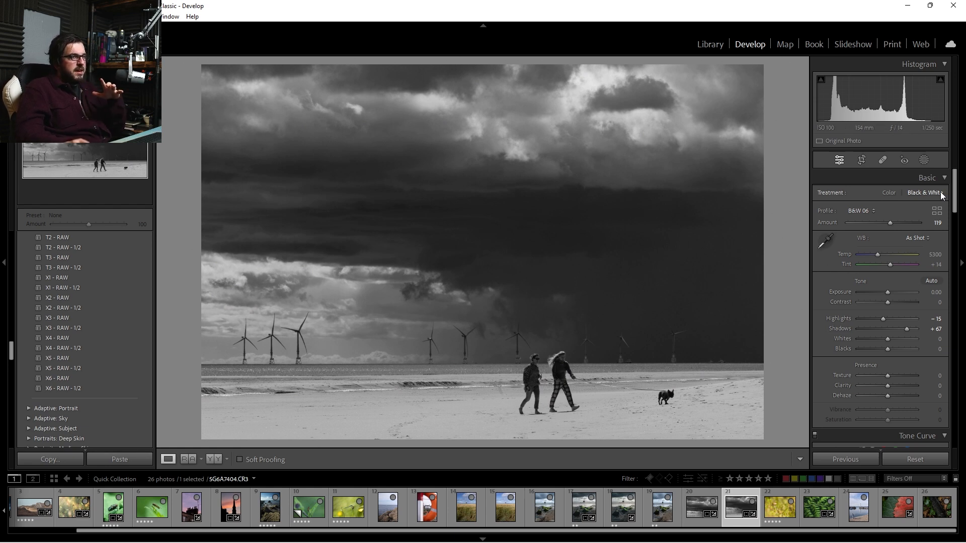
{"action": "key", "text": "ctrl+z"}
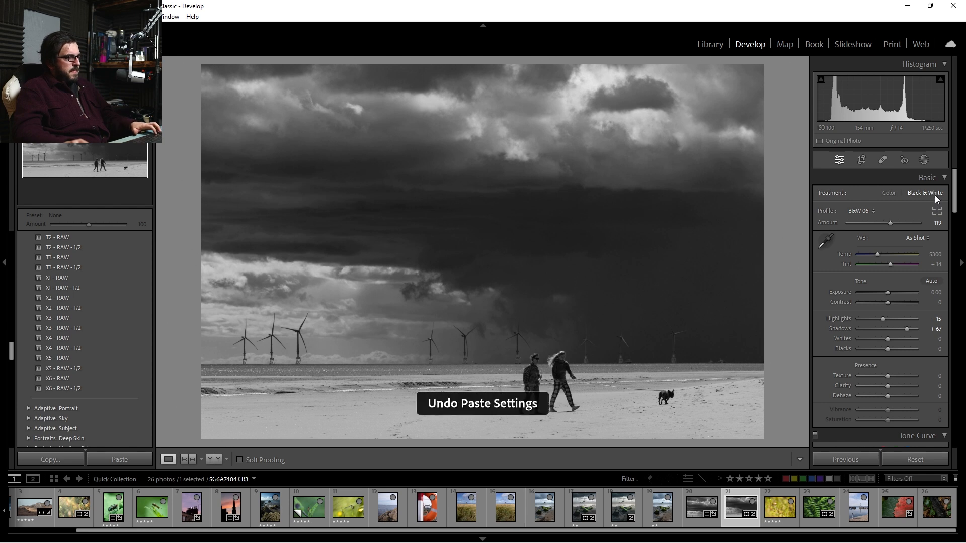
Preview the black-and-white profiles on the walkers photo and apply B&W 06 at an amount of 100
{"action": "left_click", "coordinate": [936, 210]}
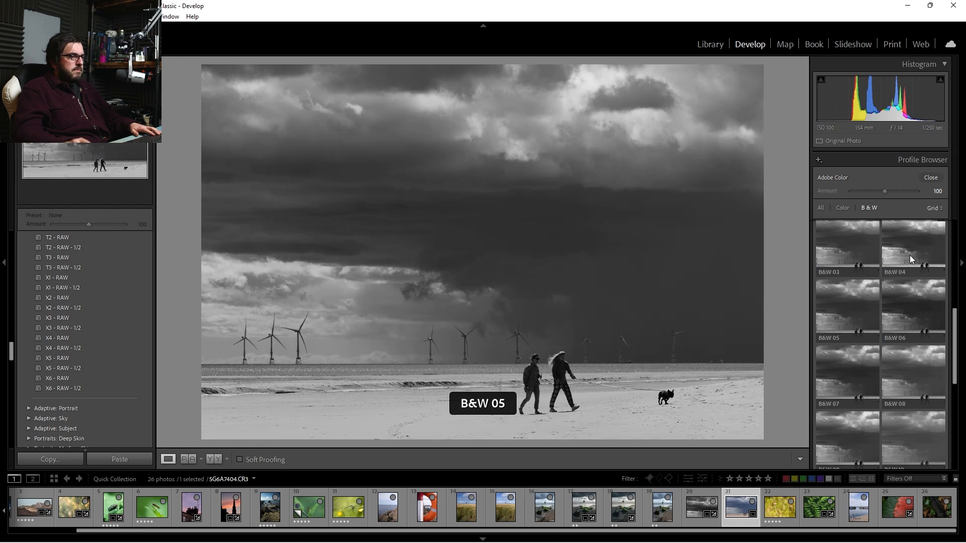
{"action": "scroll", "coordinate": [910, 255], "scroll_direction": "up", "scroll_amount": 1}
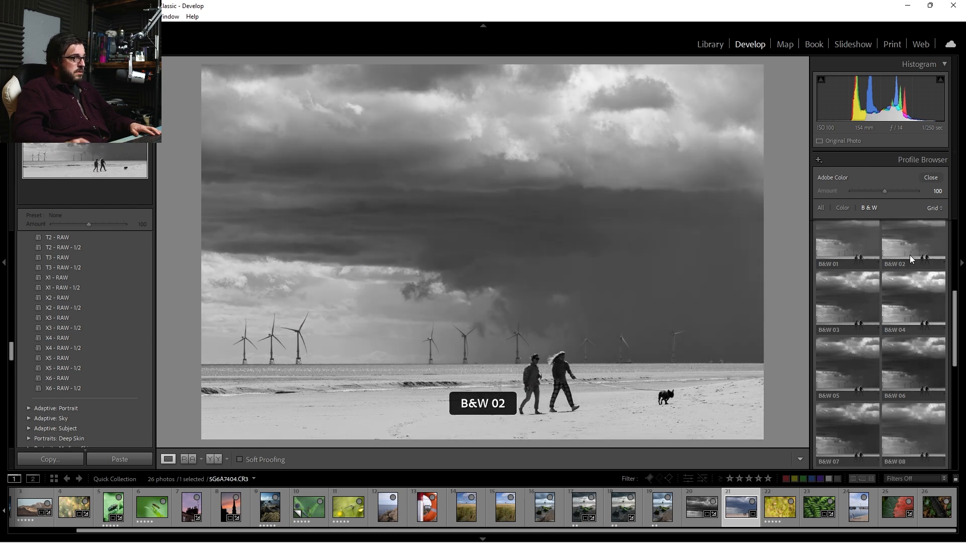
{"action": "scroll", "coordinate": [913, 290], "scroll_direction": "down", "scroll_amount": 2}
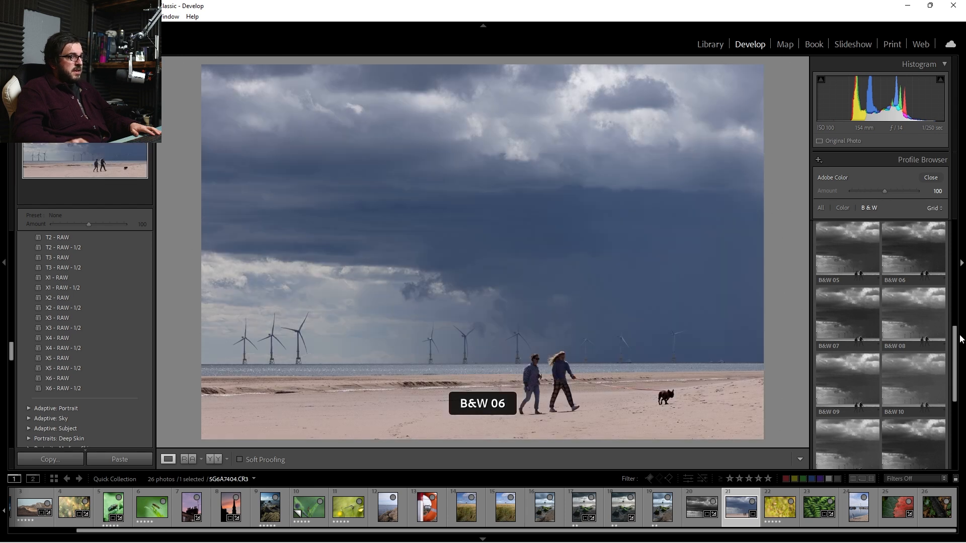
{"action": "left_click_drag", "start_coordinate": [957, 342], "coordinate": [956, 321]}
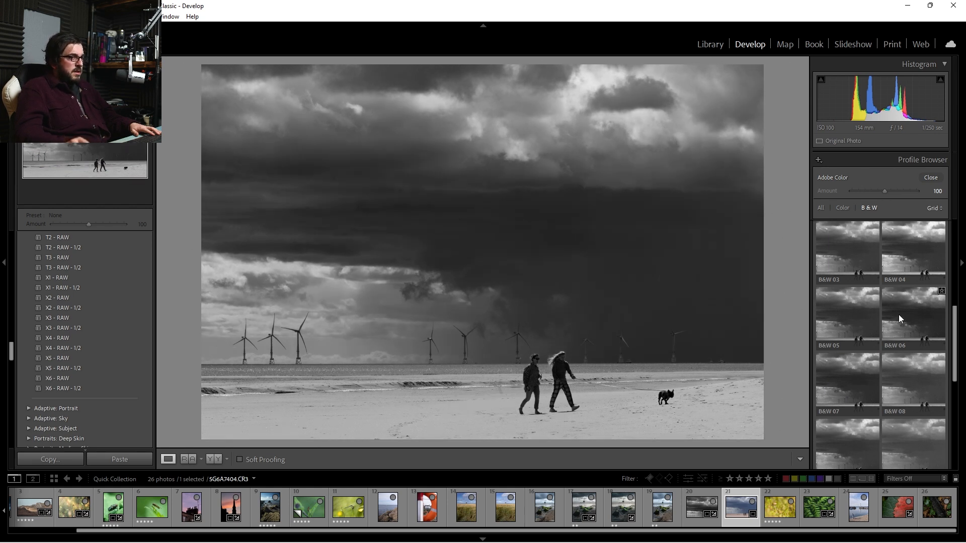
{"action": "left_click", "coordinate": [899, 315]}
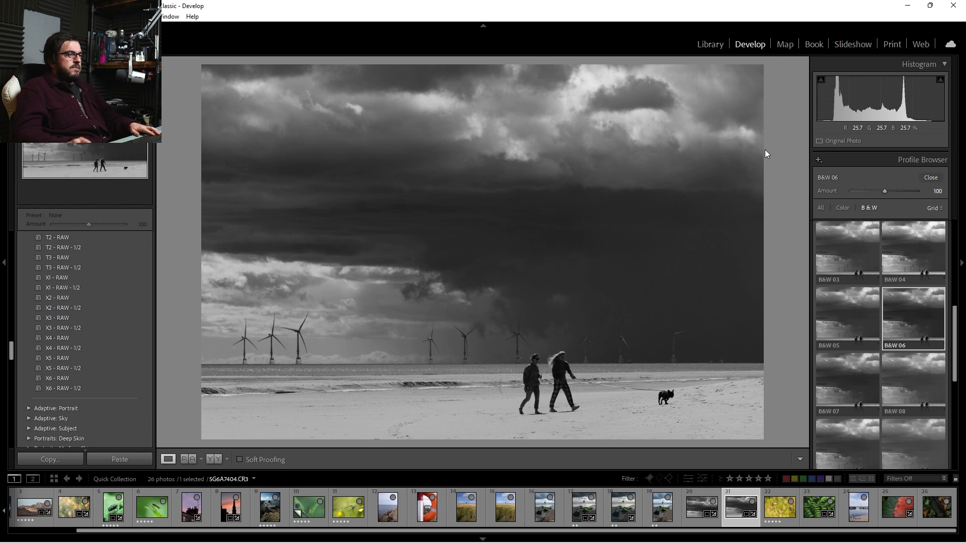
{"action": "left_click", "coordinate": [932, 179]}
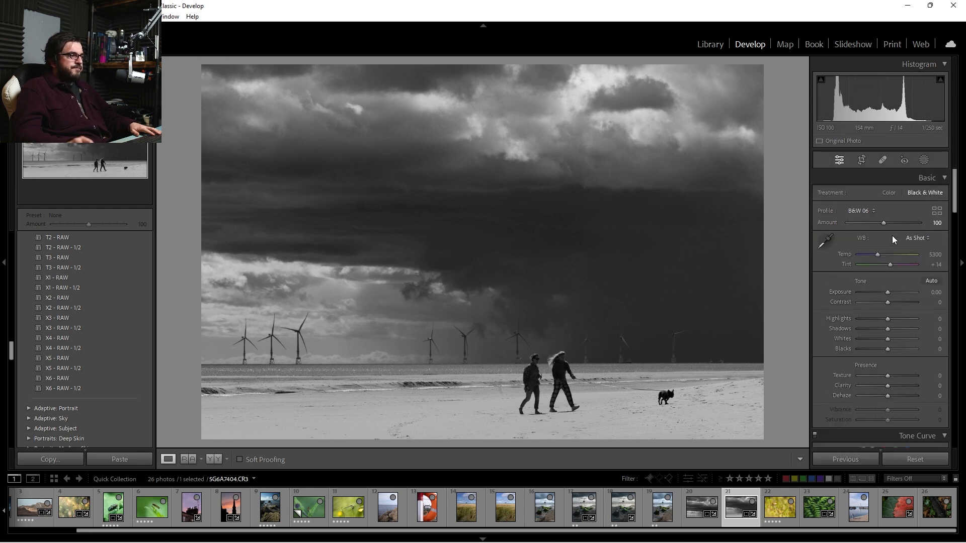
Lower the walkers photo's Shadows to -100 and raise its Whites to about +23
{"action": "left_click", "coordinate": [925, 160]}
{"action": "left_click", "coordinate": [925, 160]}
{"action": "left_click_drag", "start_coordinate": [888, 329], "coordinate": [851, 337]}
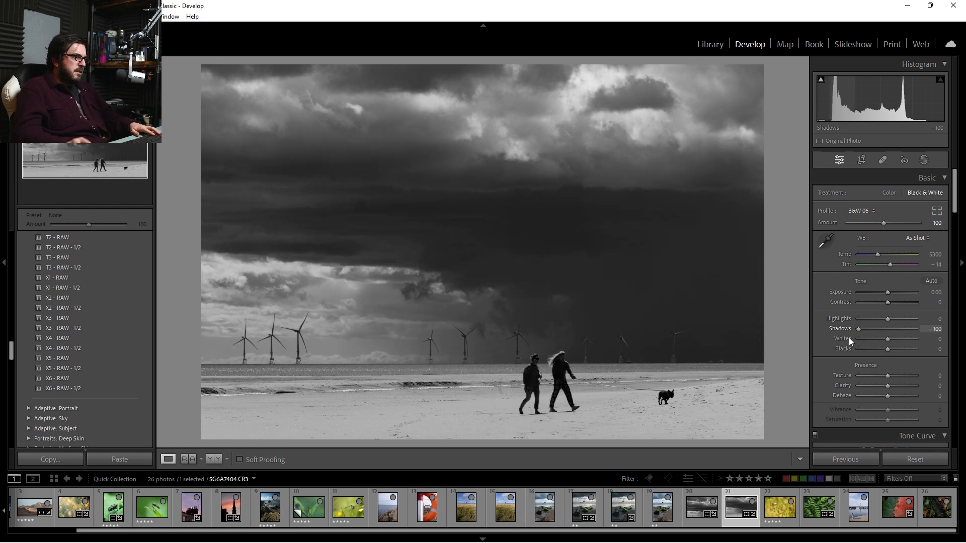
{"action": "mouse_move", "coordinate": [888, 339]}
{"action": "left_mouse_down"}
{"action": "mouse_move", "coordinate": [904, 342]}
{"action": "mouse_move", "coordinate": [893, 343]}
{"action": "left_mouse_up"}
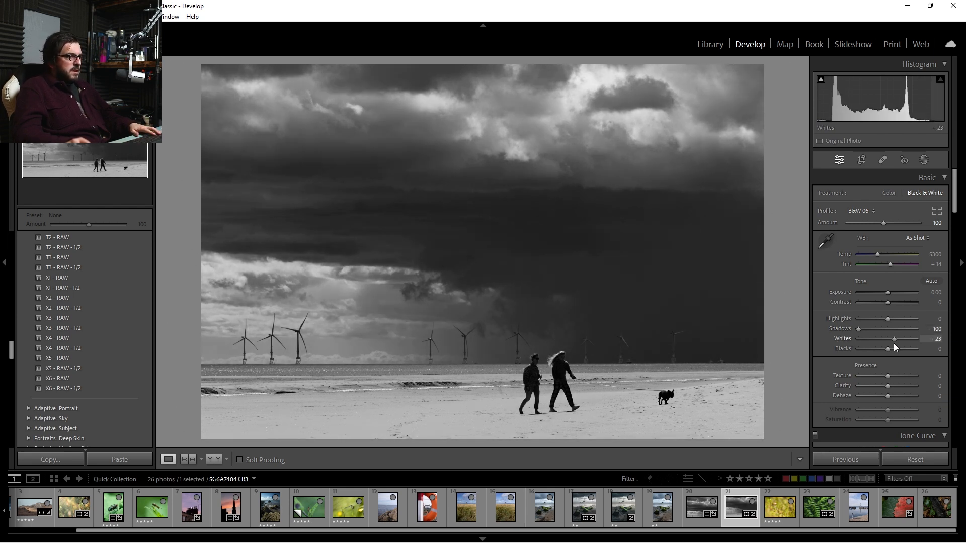
Set the Black & White Mix to Red +100, Orange -24, Yellow -22, Green +74, Aqua +77, Blue -16, Purple +52 and Magenta +47
{"action": "scroll", "coordinate": [920, 358], "scroll_direction": "down", "scroll_amount": 5}
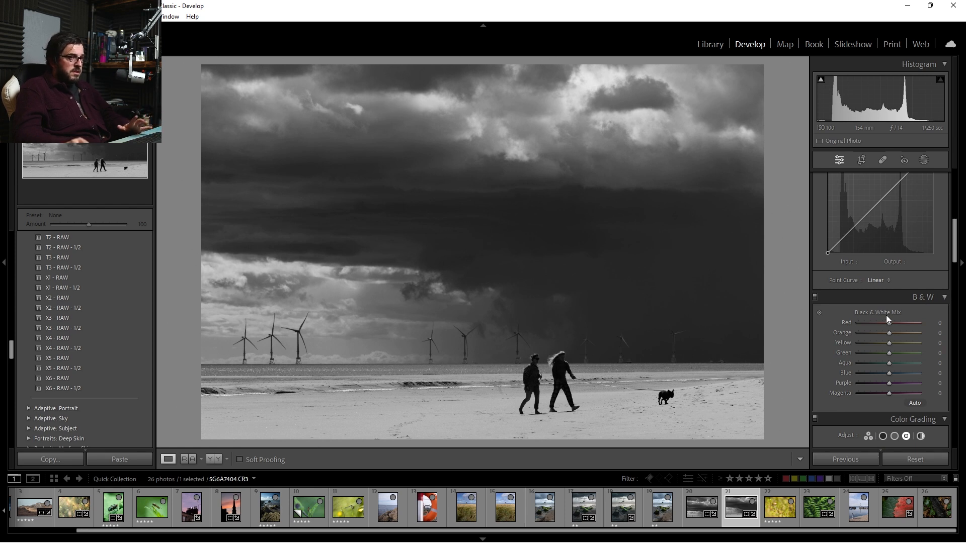
{"action": "left_click_drag", "start_coordinate": [889, 324], "coordinate": [875, 366]}
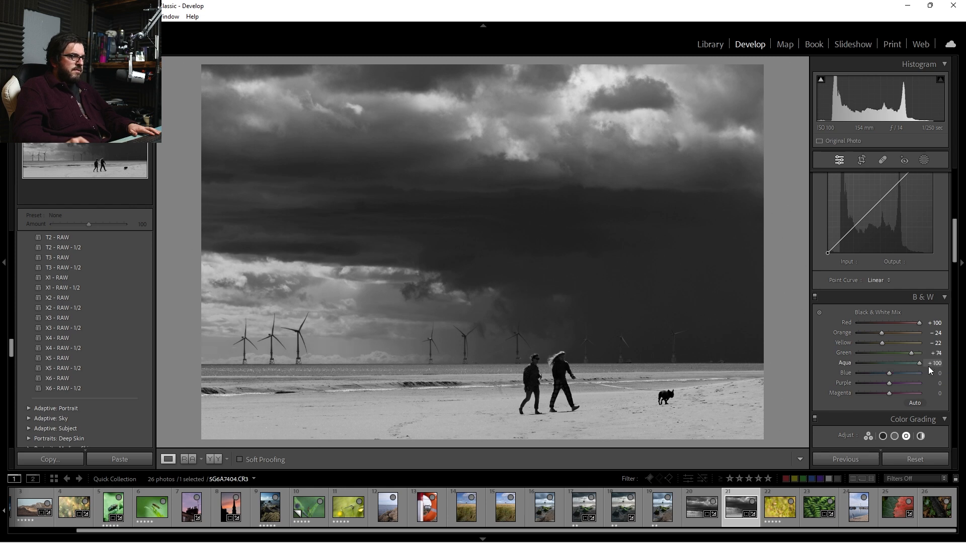
{"action": "left_click_drag", "start_coordinate": [891, 373], "coordinate": [895, 406]}
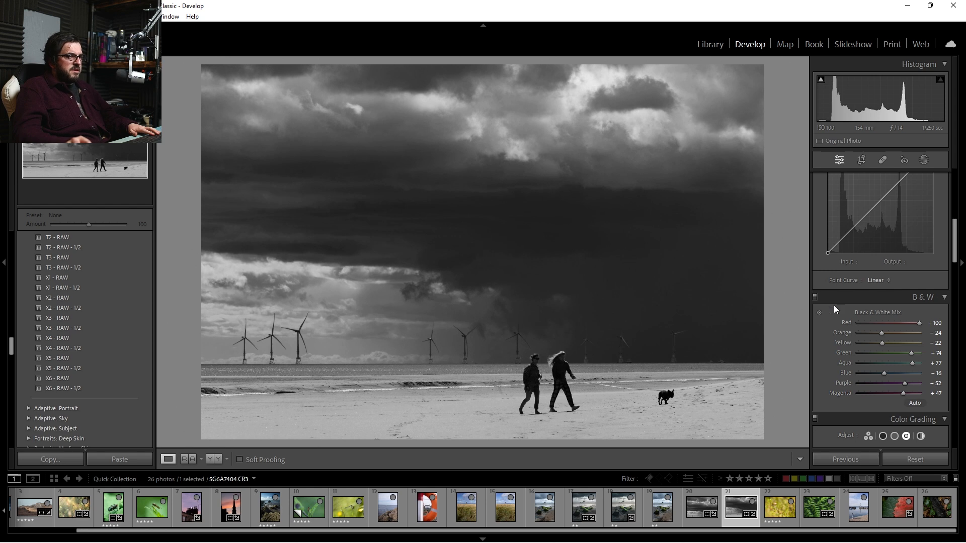
Toggle the Black & White Mix off and on repeatedly to compare its effect on the walkers photo
{"action": "left_click", "coordinate": [816, 297]}
{"action": "left_click", "coordinate": [816, 297]}
{"action": "left_click", "coordinate": [816, 297]}
{"action": "left_click", "coordinate": [816, 297]}
{"action": "left_click", "coordinate": [815, 297]}
{"action": "left_click", "coordinate": [815, 297]}
{"action": "left_click", "coordinate": [815, 297]}
{"action": "left_click", "coordinate": [816, 297]}
{"action": "left_click", "coordinate": [816, 297]}
{"action": "left_click", "coordinate": [816, 297]}
{"action": "left_click", "coordinate": [816, 297]}
{"action": "left_click", "coordinate": [816, 296]}
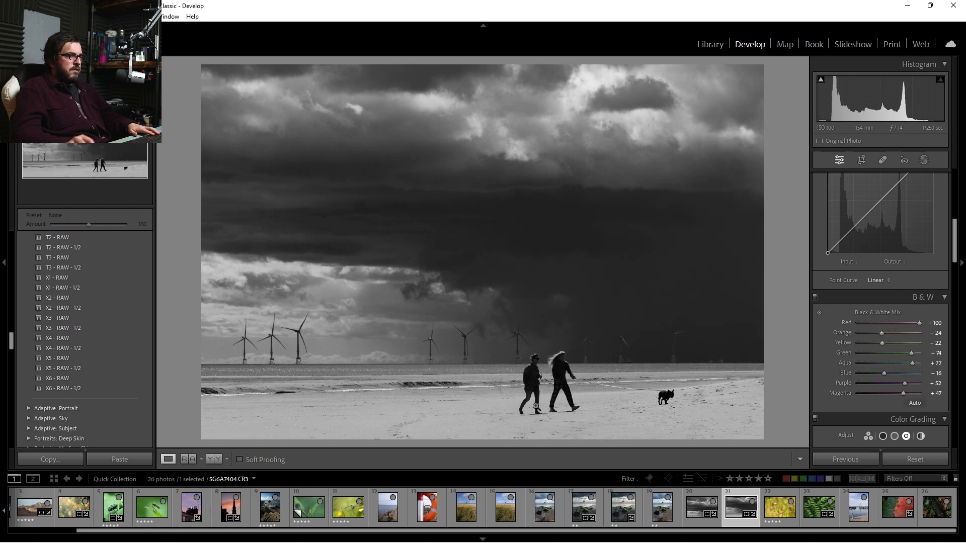
Add a radial gradient mask and shape it into a wide, tilted ellipse over the brighter left horizon, turbines, sea and beach
{"action": "left_click", "coordinate": [926, 161]}
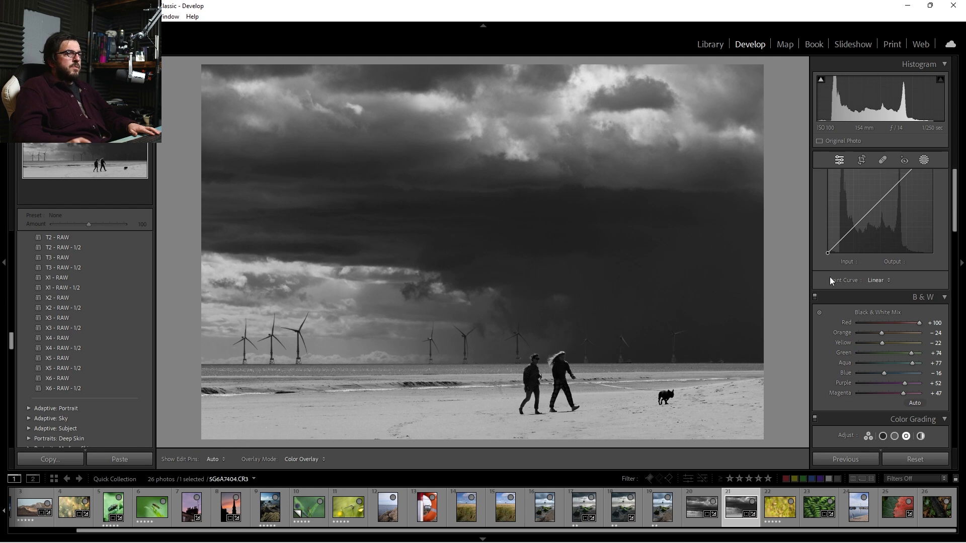
{"action": "left_click", "coordinate": [858, 278]}
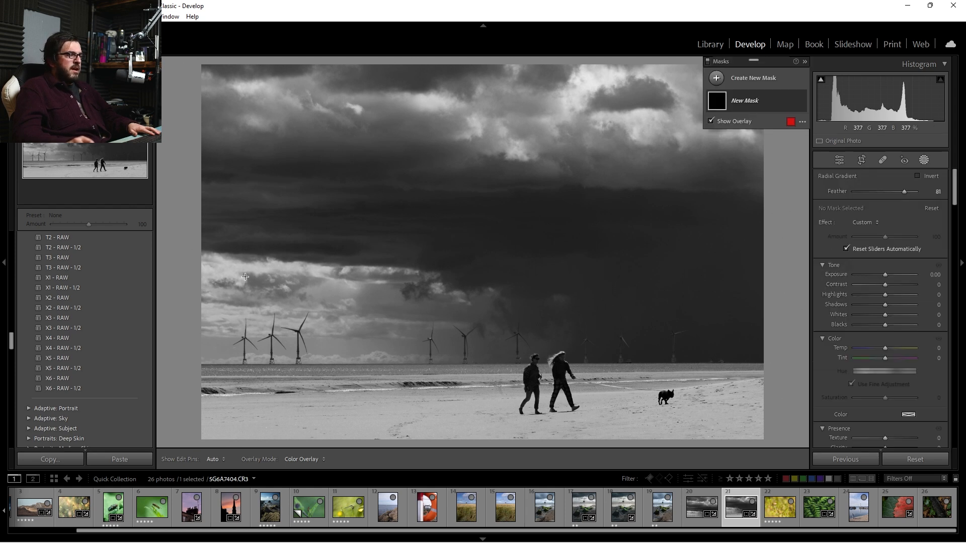
{"action": "left_click_drag", "start_coordinate": [216, 291], "coordinate": [810, 443]}
{"action": "left_click_drag", "start_coordinate": [965, 446], "coordinate": [958, 407]}
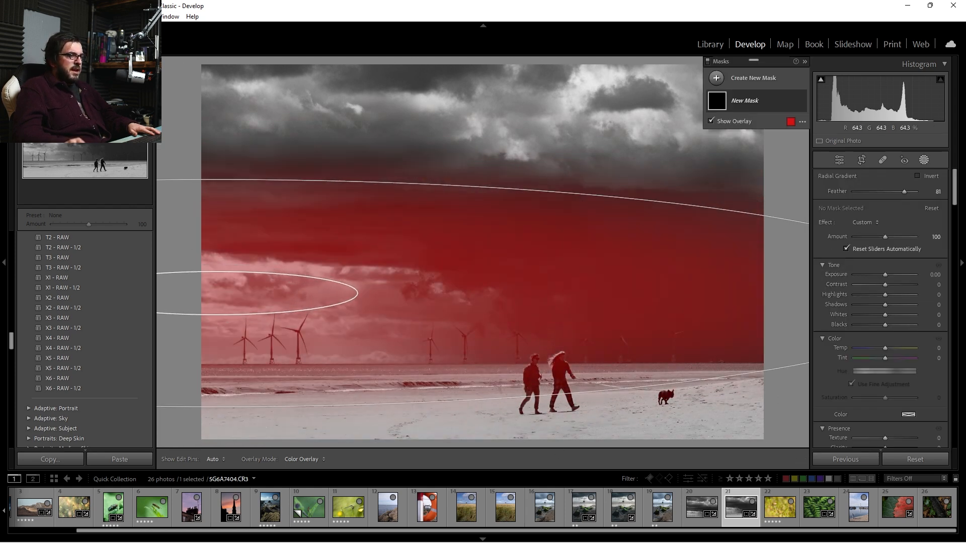
{"action": "left_click_drag", "start_coordinate": [552, 336], "coordinate": [238, 355]}
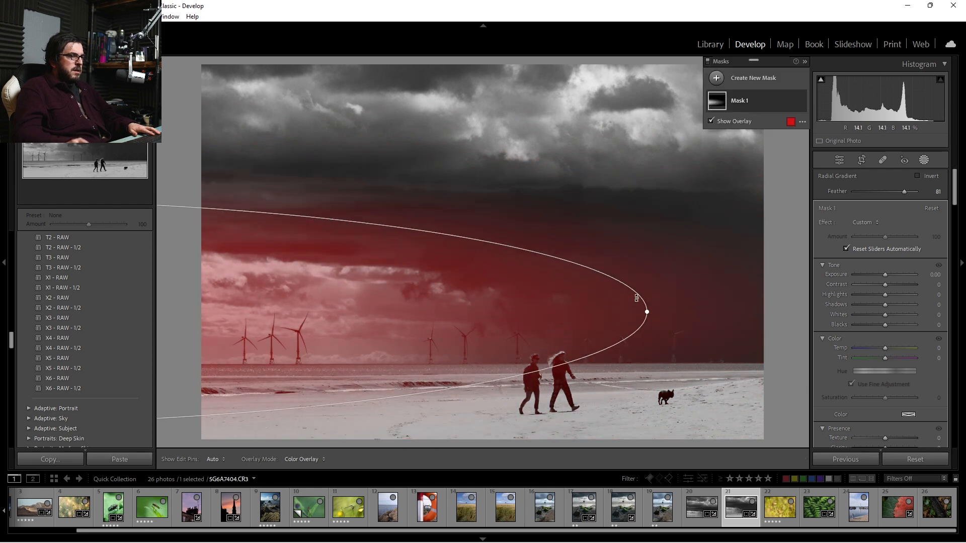
{"action": "left_click_drag", "start_coordinate": [649, 312], "coordinate": [808, 344]}
{"action": "left_click_drag", "start_coordinate": [552, 330], "coordinate": [537, 355]}
{"action": "left_click_drag", "start_coordinate": [431, 375], "coordinate": [382, 247]}
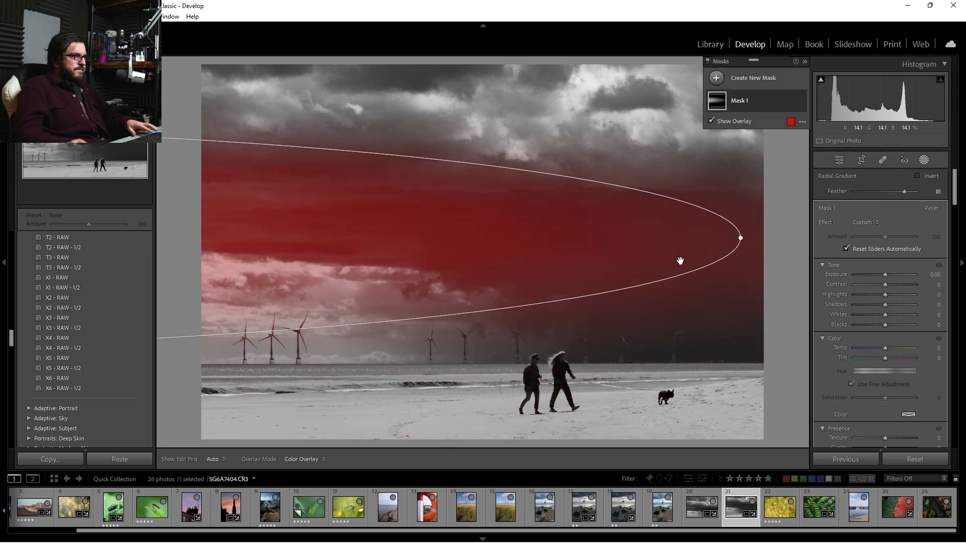
{"action": "left_click_drag", "start_coordinate": [726, 222], "coordinate": [739, 355]}
{"action": "left_click_drag", "start_coordinate": [406, 345], "coordinate": [526, 361]}
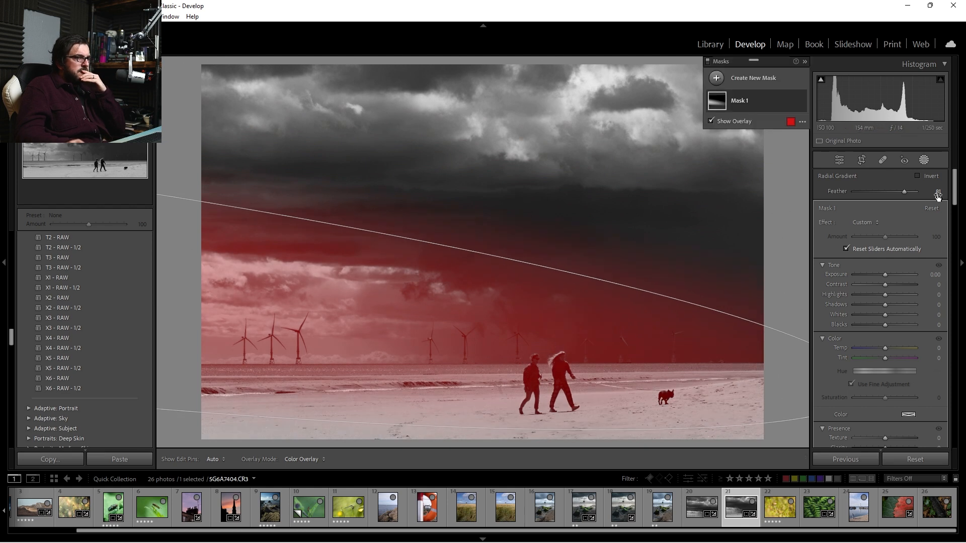
Set the radial mask's Exposure to 1.16, Highlights to -100 and Shadows to 55
{"action": "left_click_drag", "start_coordinate": [886, 274], "coordinate": [829, 302]}
{"action": "mouse_move", "coordinate": [895, 303]}
{"action": "left_mouse_down"}
{"action": "mouse_move", "coordinate": [884, 303]}
{"action": "mouse_move", "coordinate": [902, 310]}
{"action": "left_mouse_up"}
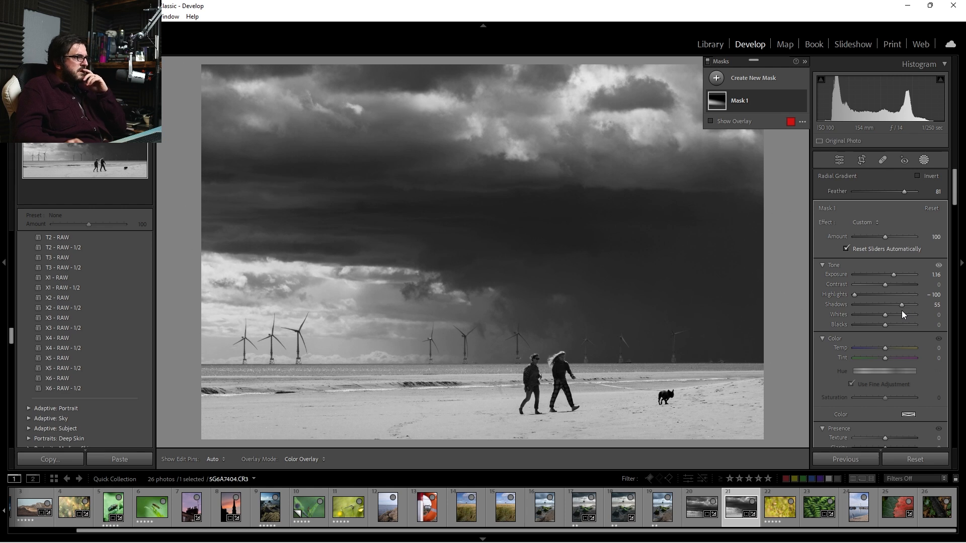
{"action": "left_click", "coordinate": [929, 166]}
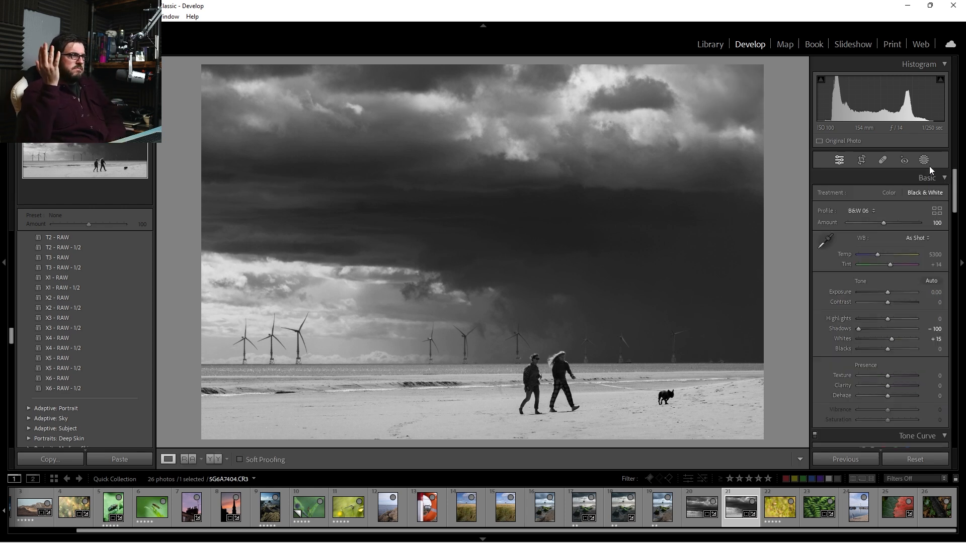
Add a linear gradient mask from the upper clouds down to the beach with Highlights 49, Shadows -64, Clarity 21 and Dehaze 12
{"action": "left_click", "coordinate": [929, 166]}
{"action": "left_click", "coordinate": [715, 78]}
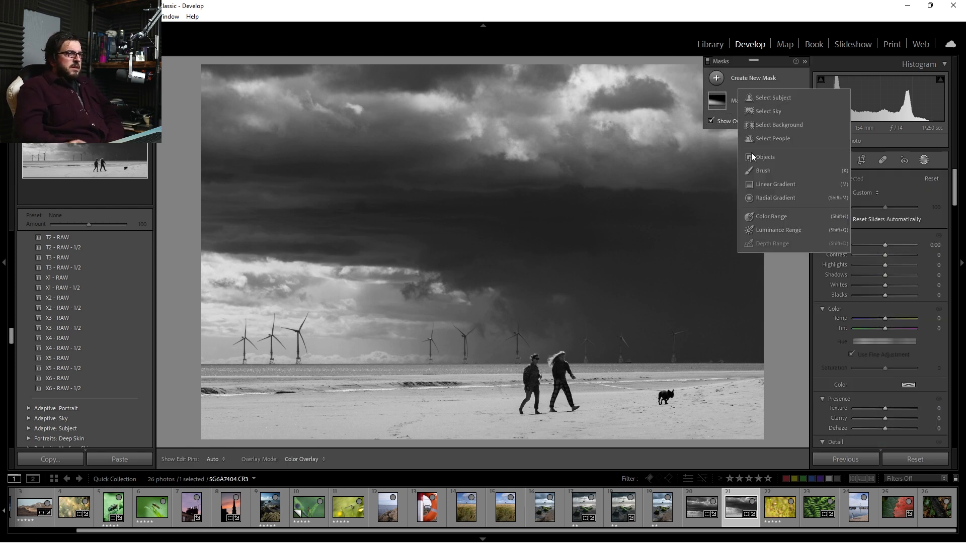
{"action": "left_click", "coordinate": [774, 190]}
{"action": "left_click_drag", "start_coordinate": [514, 108], "coordinate": [509, 379]}
{"action": "left_click_drag", "start_coordinate": [887, 279], "coordinate": [863, 293]}
{"action": "mouse_move", "coordinate": [884, 431]}
{"action": "left_mouse_down"}
{"action": "mouse_move", "coordinate": [907, 433]}
{"action": "mouse_move", "coordinate": [888, 443]}
{"action": "left_mouse_up"}
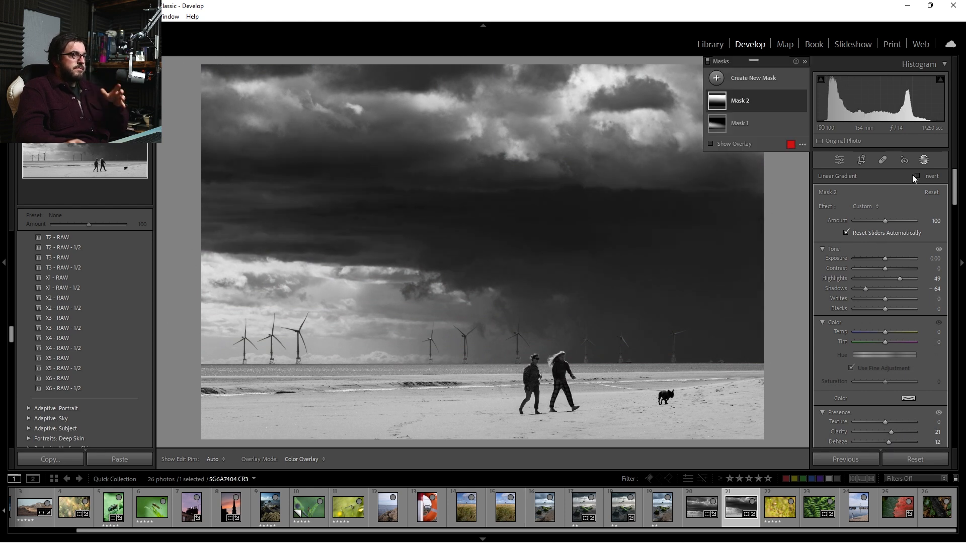
Switch the sky gradient mask off and on to compare its effect, and finish masking
{"action": "left_click", "coordinate": [801, 101]}
{"action": "left_click", "coordinate": [801, 102]}
{"action": "left_click", "coordinate": [801, 102]}
{"action": "left_click", "coordinate": [801, 101]}
{"action": "left_click", "coordinate": [801, 101]}
{"action": "left_click", "coordinate": [801, 101]}
{"action": "left_click", "coordinate": [925, 159]}
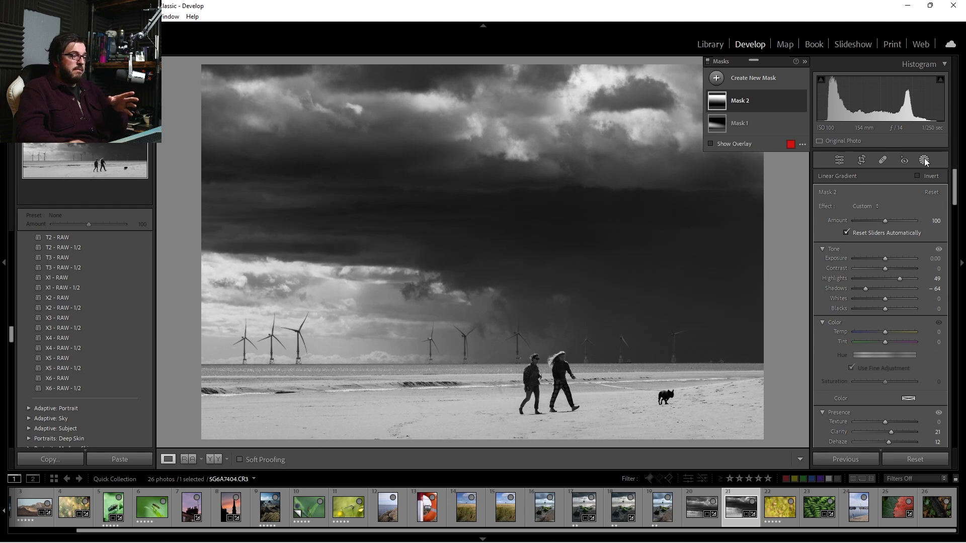
Compare the black-and-white edit of the walkers photo with its original colour version
{"action": "key", "text": "backslash"}
{"action": "key", "text": "backslash"}
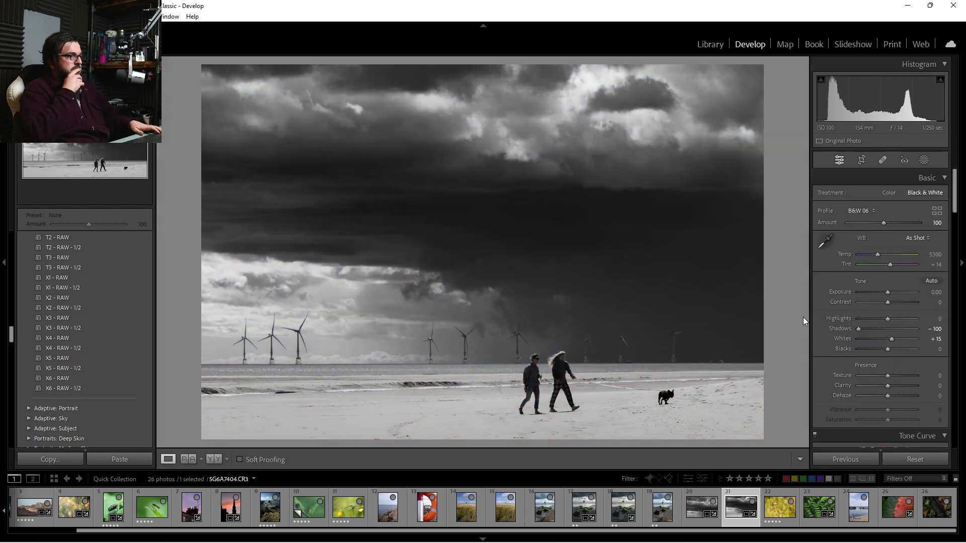
{"action": "key", "text": "backslash"}
{"action": "key", "text": "backslash"}
{"action": "key", "text": "backslash"}
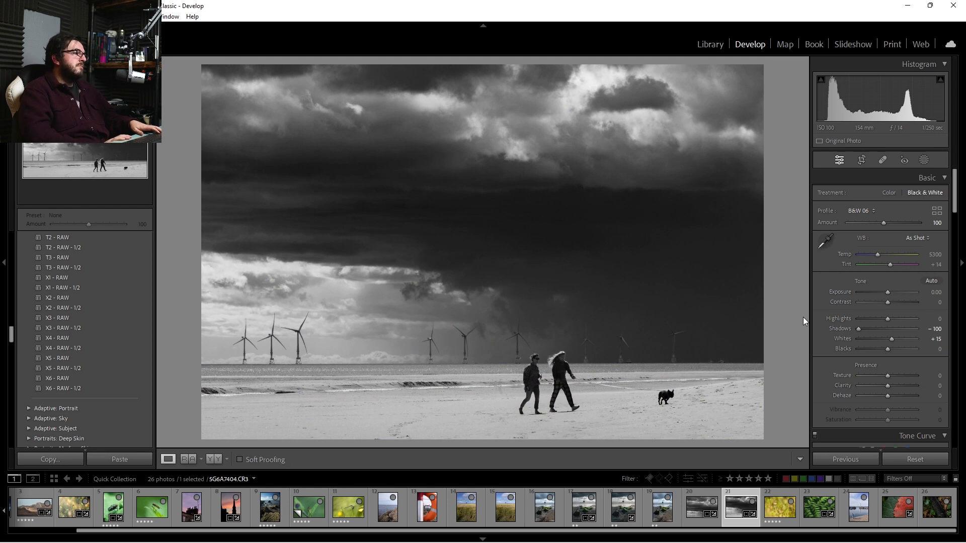
{"action": "key", "text": "backslash"}
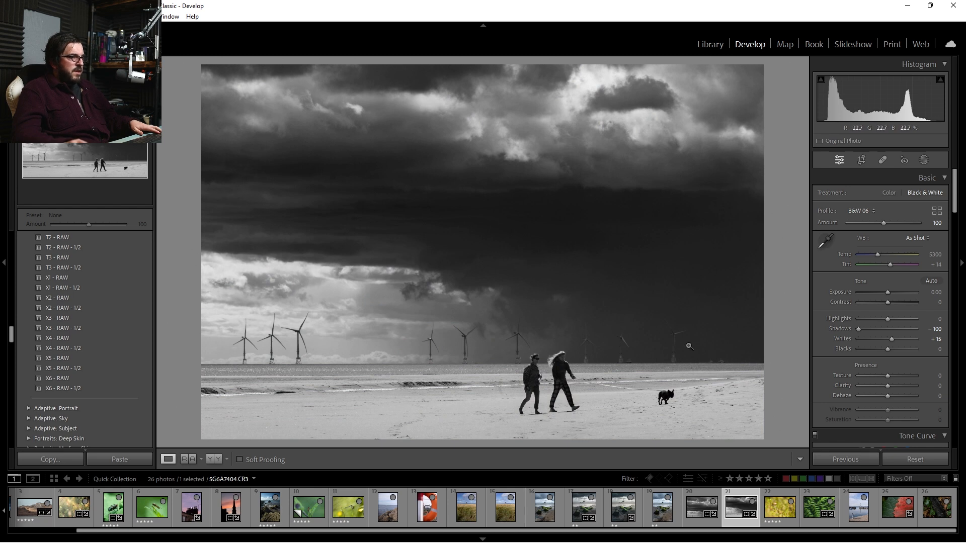
{"action": "key", "text": "backslash"}
{"action": "key", "text": "backslash"}
{"action": "key", "text": "backslash"}
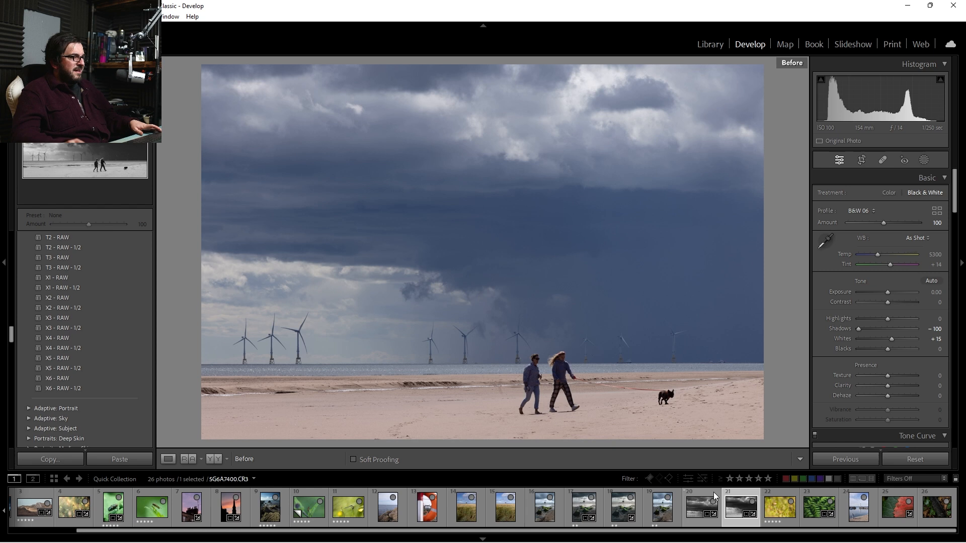
{"action": "key", "text": "backslash"}
Create a virtual copy of the black-and-white walkers photo and reset the original's develop settings to unedited colour
{"action": "right_click", "coordinate": [732, 501]}
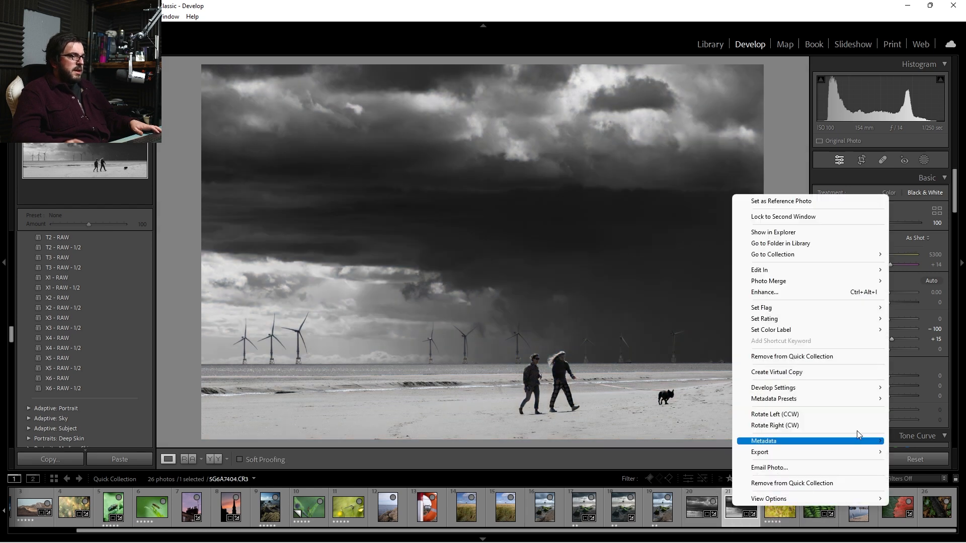
{"action": "left_click", "coordinate": [860, 373]}
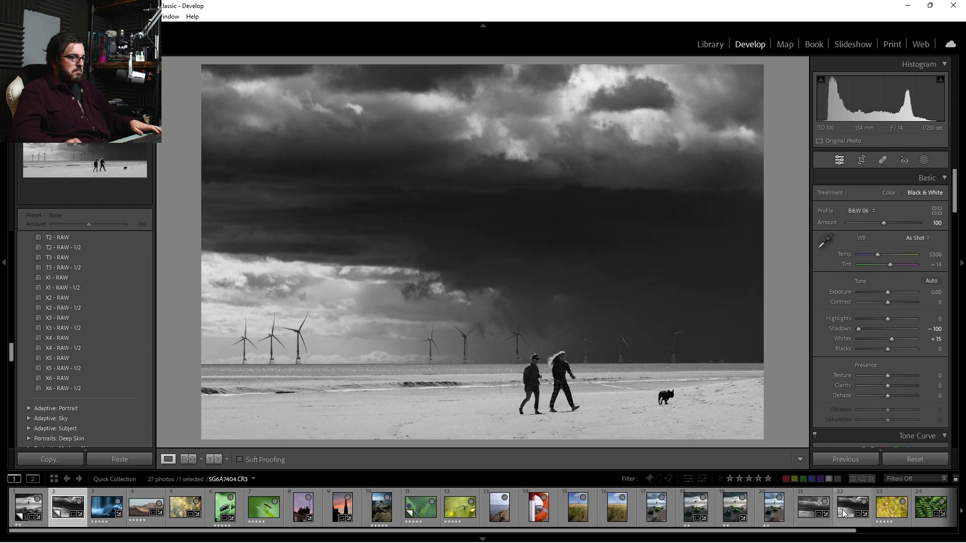
{"action": "right_click", "coordinate": [846, 505]}
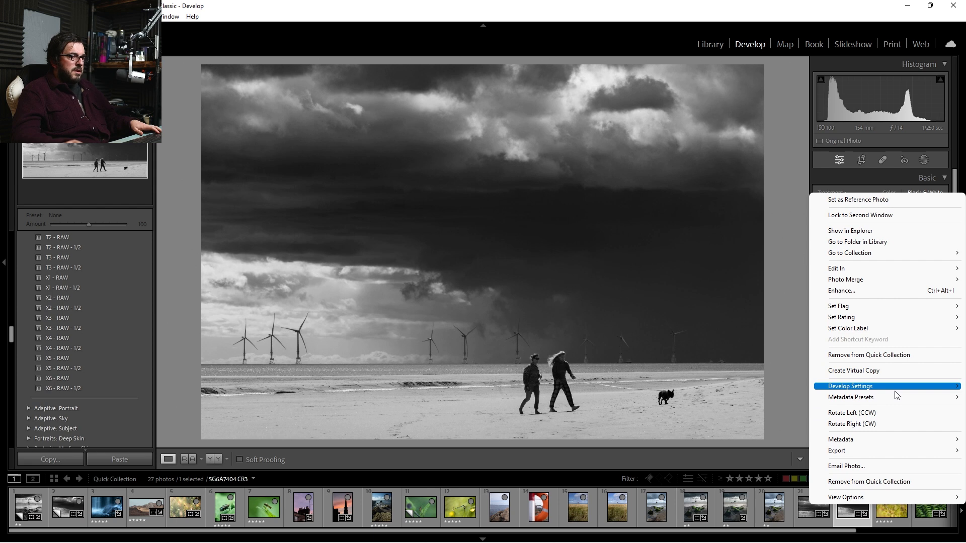
{"action": "mouse_move", "coordinate": [876, 387]}
{"action": "left_click", "coordinate": [705, 225]}
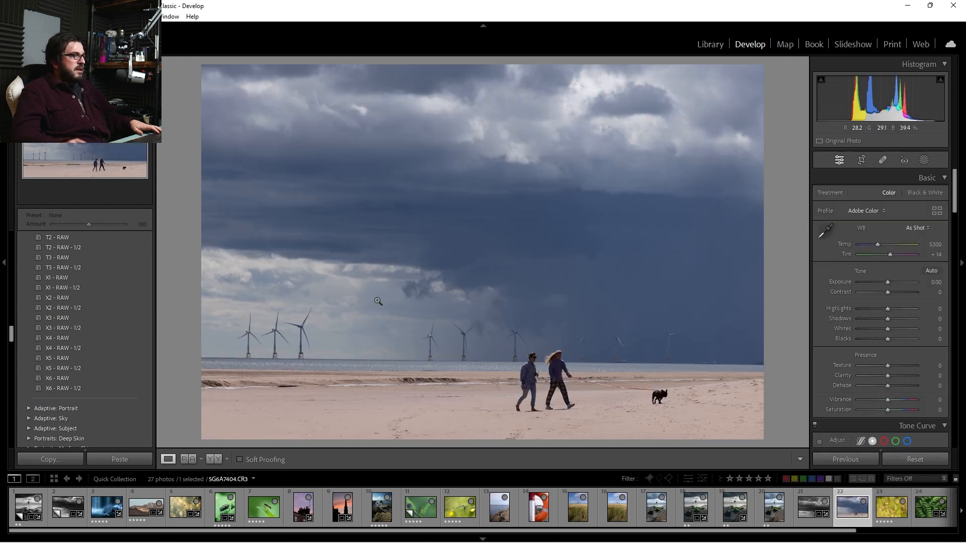
Apply the VSCO preset A6 - RAW - 1/2 to the reset colour walkers photo
{"action": "scroll", "coordinate": [130, 377], "scroll_direction": "up", "scroll_amount": 3}
{"action": "scroll", "coordinate": [121, 377], "scroll_direction": "up", "scroll_amount": 5}
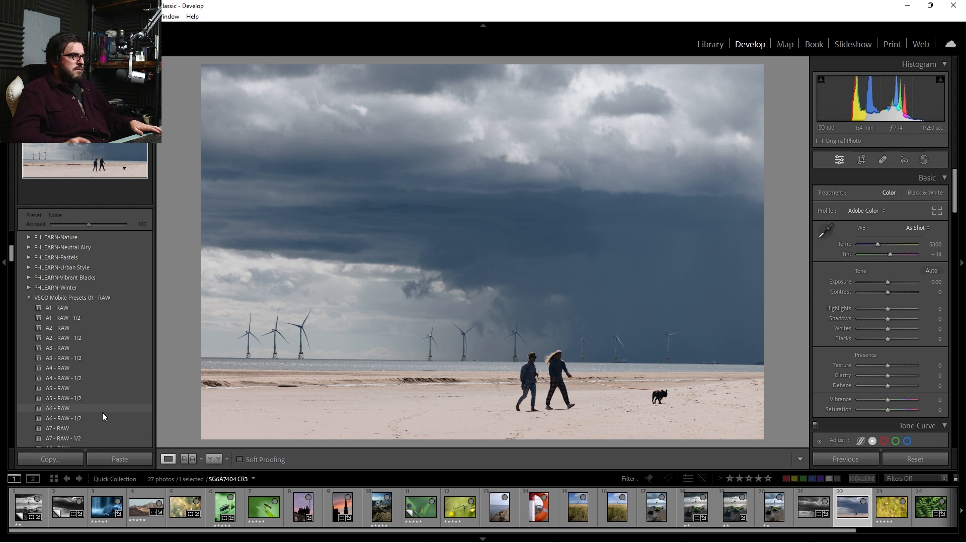
{"action": "left_click", "coordinate": [100, 417]}
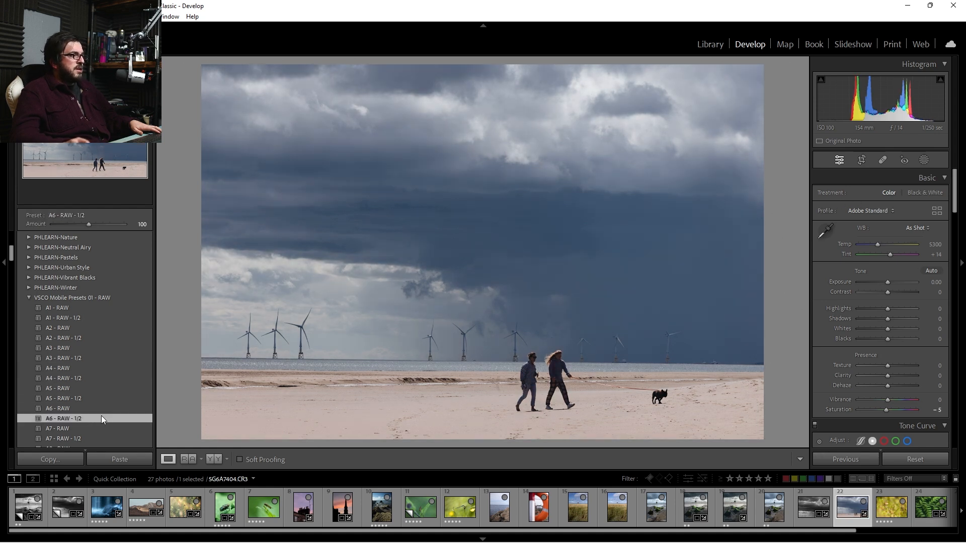
Straighten the colour walkers photo by rotating the crop slightly until the sea horizon is level
{"action": "left_click", "coordinate": [862, 160]}
{"action": "left_click_drag", "start_coordinate": [799, 207], "coordinate": [800, 205]}
{"action": "key", "text": "Return"}
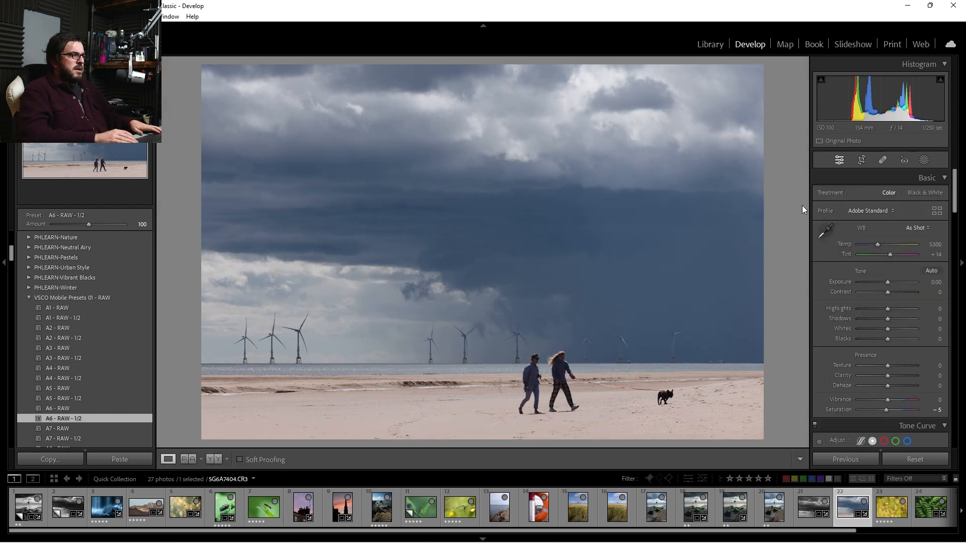
Set the colour photo's Highlights to -77, Shadows to +25 and Whites to about +29
{"action": "left_click_drag", "start_coordinate": [888, 308], "coordinate": [881, 329]}
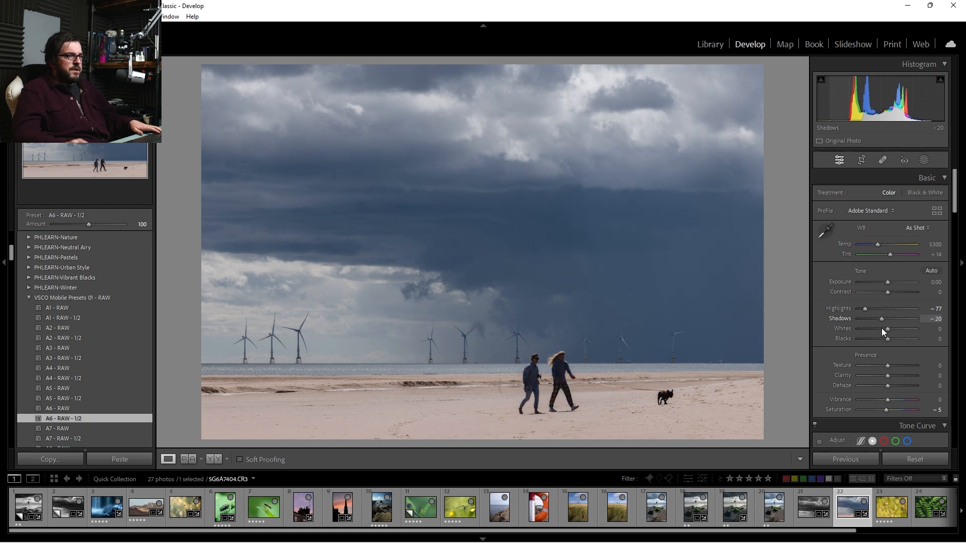
{"action": "left_click_drag", "start_coordinate": [881, 328], "coordinate": [895, 330]}
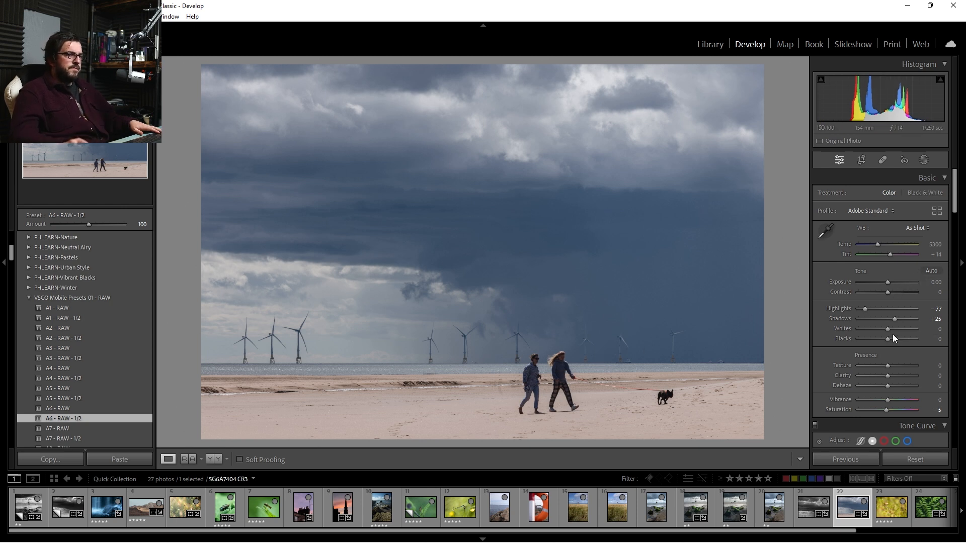
{"action": "left_click_drag", "start_coordinate": [889, 328], "coordinate": [898, 330]}
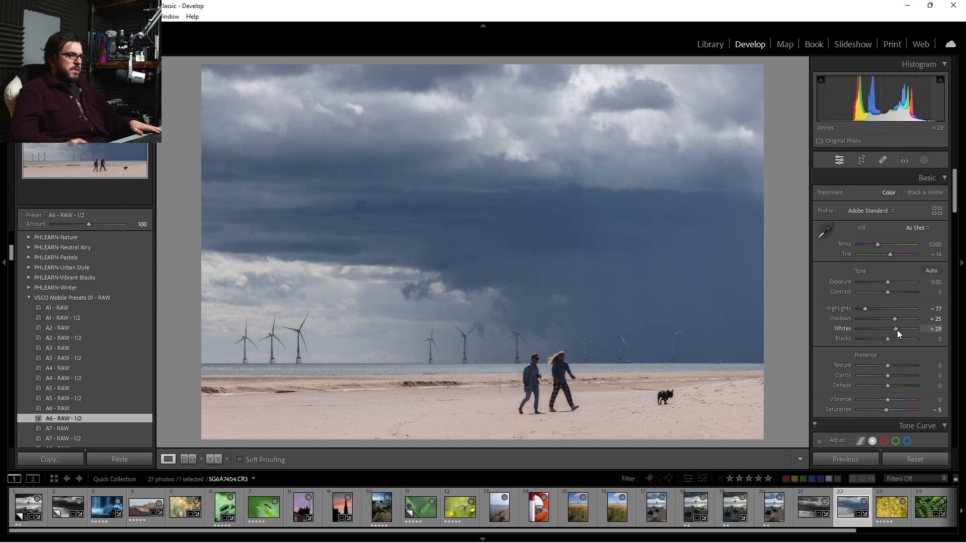
{"action": "scroll", "coordinate": [894, 342], "scroll_direction": "down", "scroll_amount": 5}
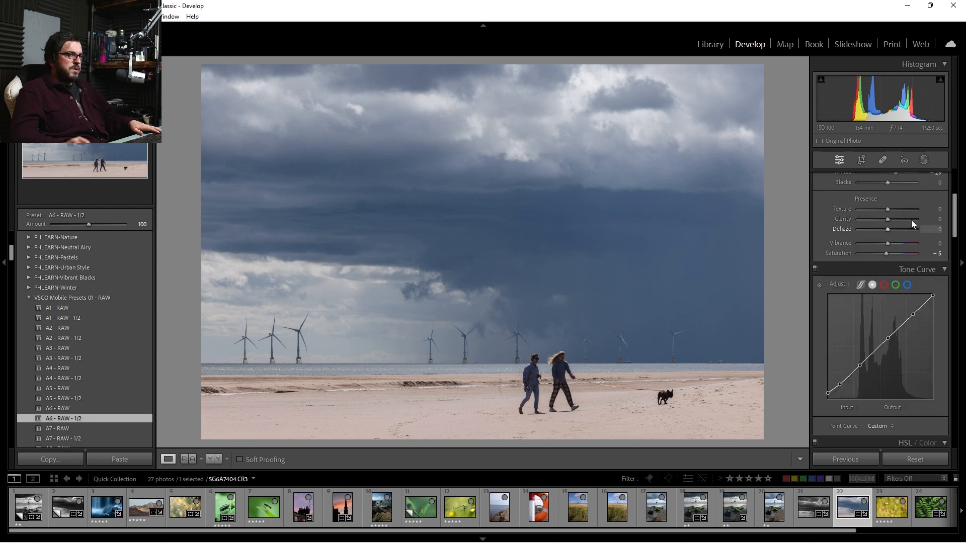
Add a linear gradient mask fading from the dark clouds to the beach with Exposure -0.17, Shadows -54, Clarity 21 and Dehaze 11
{"action": "left_click", "coordinate": [924, 160]}
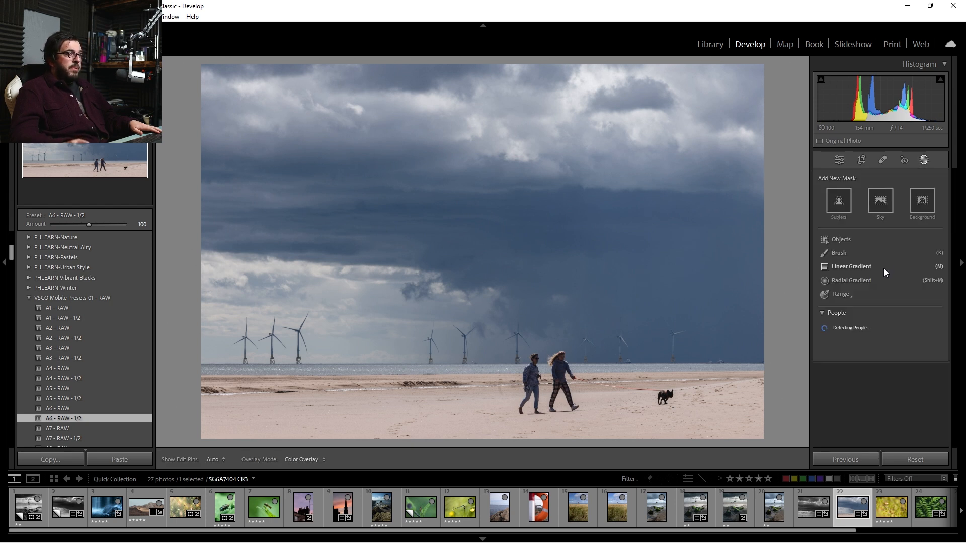
{"action": "left_click", "coordinate": [884, 269]}
{"action": "left_click_drag", "start_coordinate": [494, 220], "coordinate": [483, 415]}
{"action": "left_click_drag", "start_coordinate": [888, 259], "coordinate": [870, 292]}
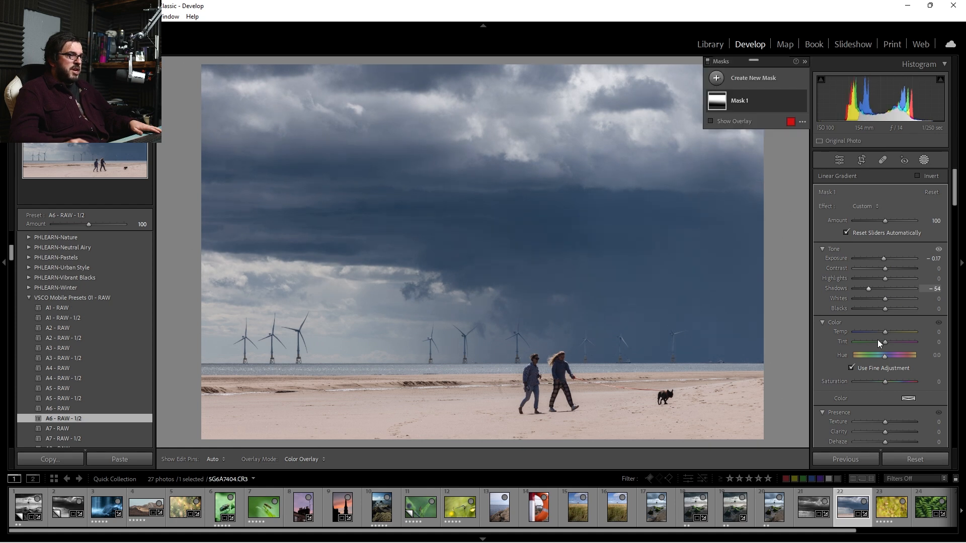
{"action": "mouse_move", "coordinate": [887, 433]}
{"action": "left_mouse_down"}
{"action": "mouse_move", "coordinate": [897, 436]}
{"action": "mouse_move", "coordinate": [889, 443]}
{"action": "left_mouse_up"}
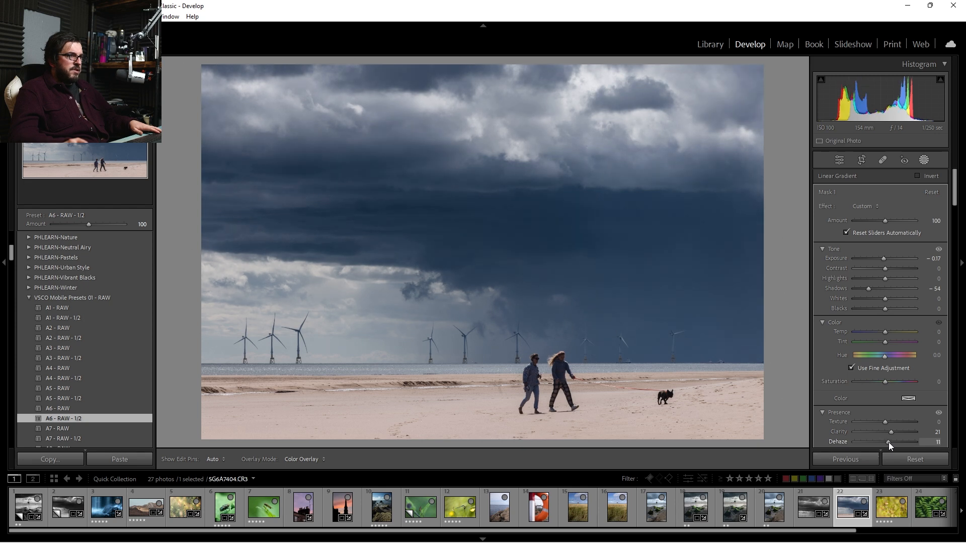
Check the colour edit against its original and toggle the linear gradient mask repeatedly to compare its effect
{"action": "key", "text": "backslash"}
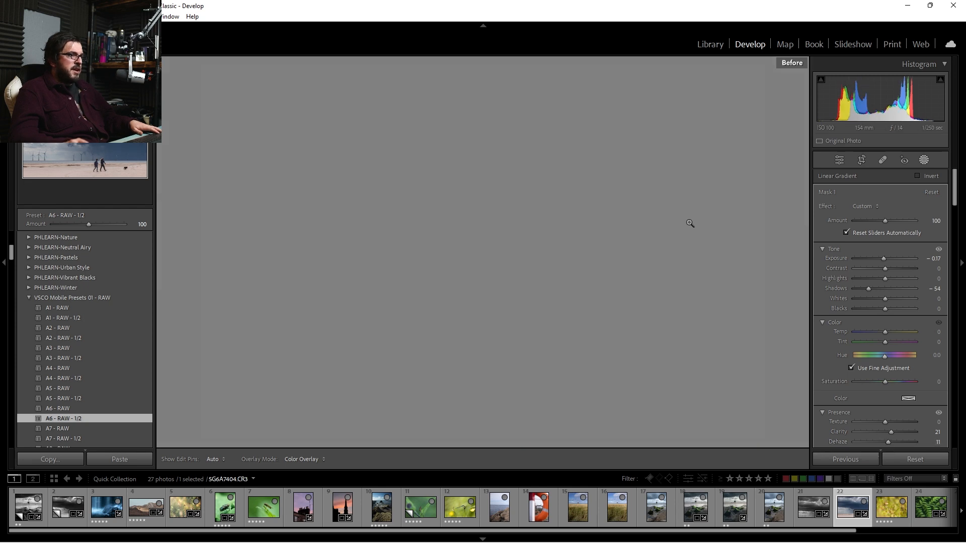
{"action": "left_click", "coordinate": [924, 160]}
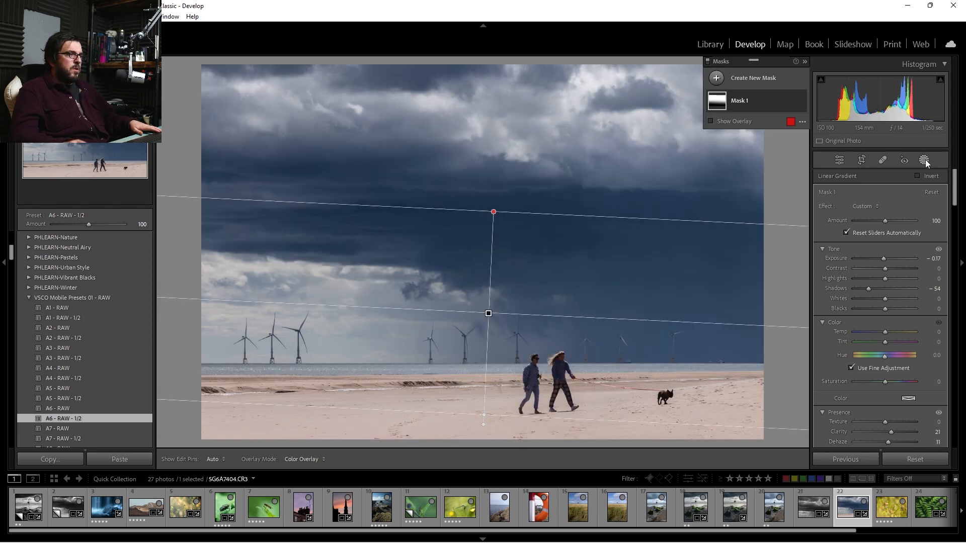
{"action": "left_click", "coordinate": [801, 101]}
{"action": "left_click", "coordinate": [801, 101]}
{"action": "left_click", "coordinate": [802, 101]}
{"action": "left_click", "coordinate": [801, 101]}
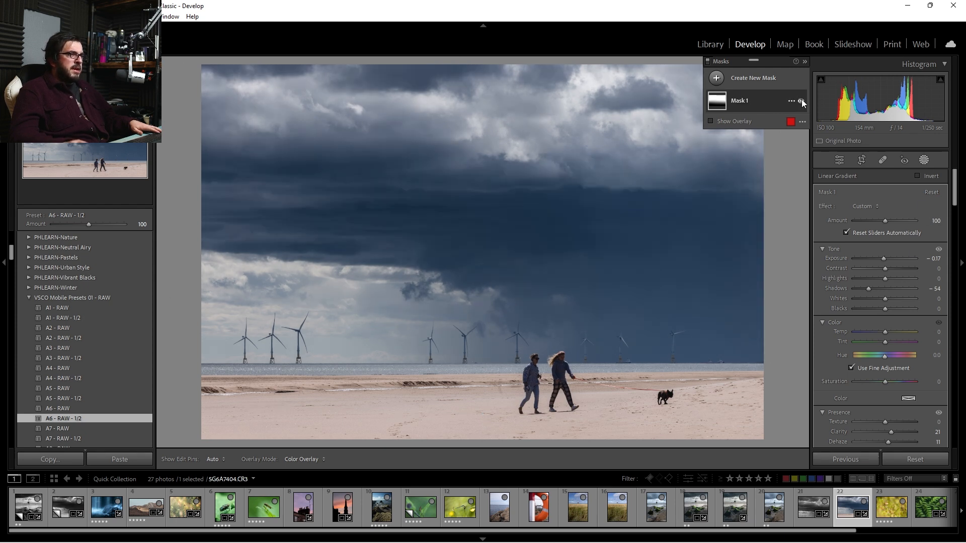
{"action": "left_click", "coordinate": [801, 101]}
{"action": "left_click", "coordinate": [801, 101]}
{"action": "left_click", "coordinate": [801, 102]}
{"action": "left_click", "coordinate": [801, 101]}
{"action": "left_click", "coordinate": [802, 101]}
{"action": "left_click", "coordinate": [802, 101]}
{"action": "left_click", "coordinate": [801, 101]}
{"action": "left_click", "coordinate": [801, 101]}
{"action": "left_click", "coordinate": [801, 101]}
{"action": "left_click", "coordinate": [801, 101]}
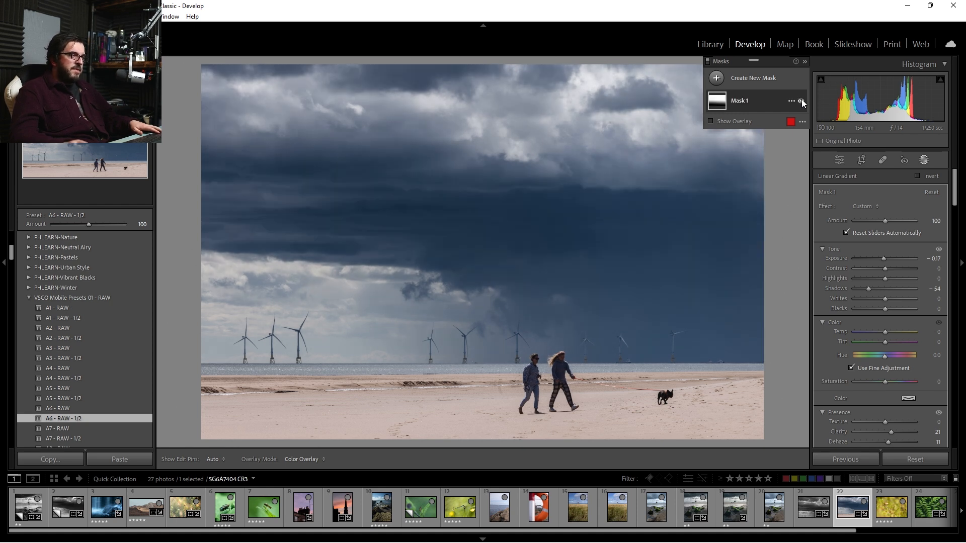
Add a wide, oval radial gradient mask with Feather 81 over the brighter sky, wind turbines and horizon, extending beyond the photo's sides
{"action": "left_click", "coordinate": [716, 78]}
{"action": "left_click", "coordinate": [786, 201]}
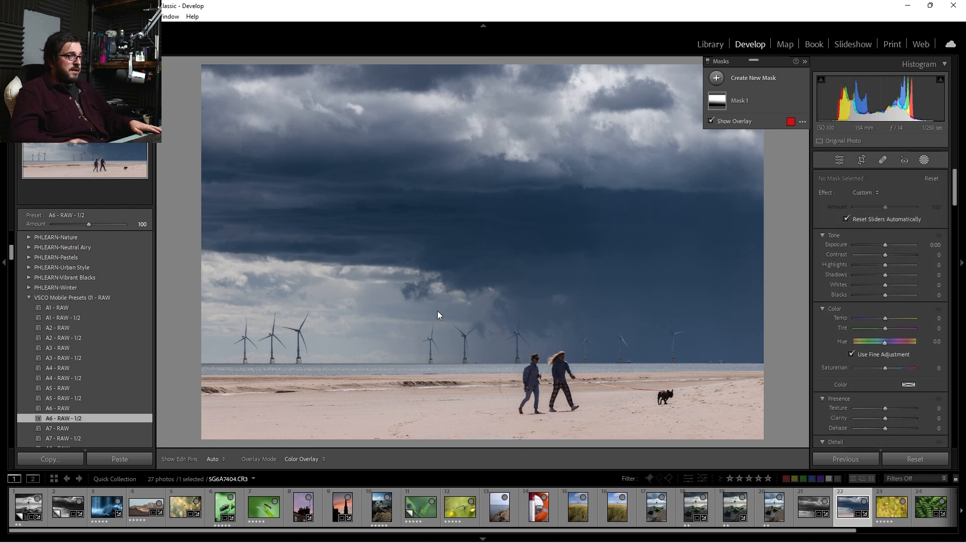
{"action": "left_click_drag", "start_coordinate": [253, 324], "coordinate": [337, 289]}
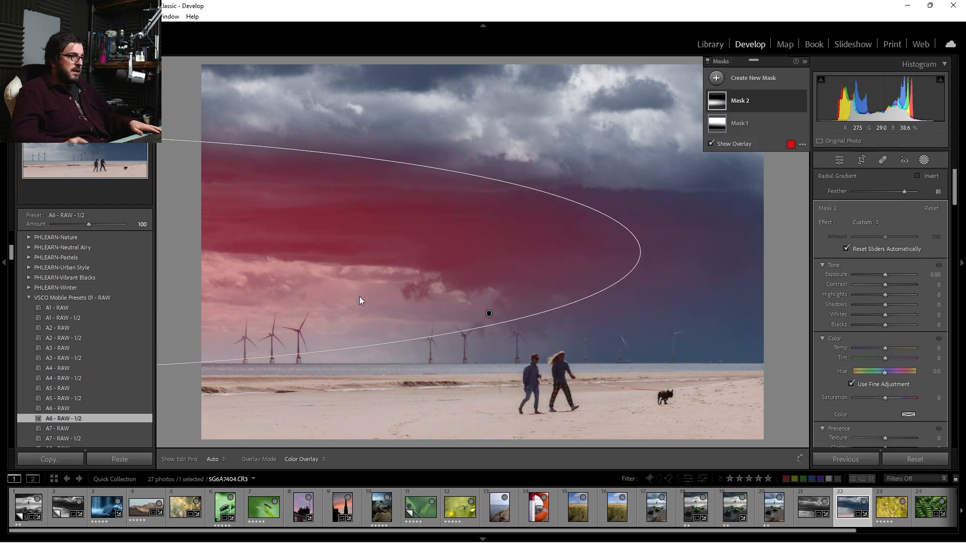
{"action": "left_click_drag", "start_coordinate": [640, 252], "coordinate": [807, 251]}
{"action": "left_click_drag", "start_coordinate": [642, 245], "coordinate": [643, 326]}
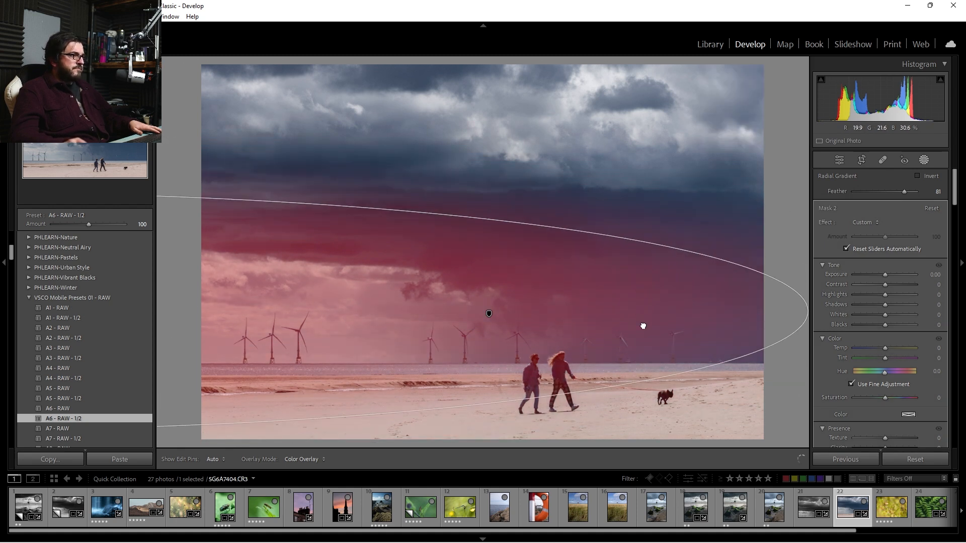
{"action": "left_click_drag", "start_coordinate": [488, 222], "coordinate": [483, 247]}
{"action": "left_click_drag", "start_coordinate": [439, 315], "coordinate": [490, 319]}
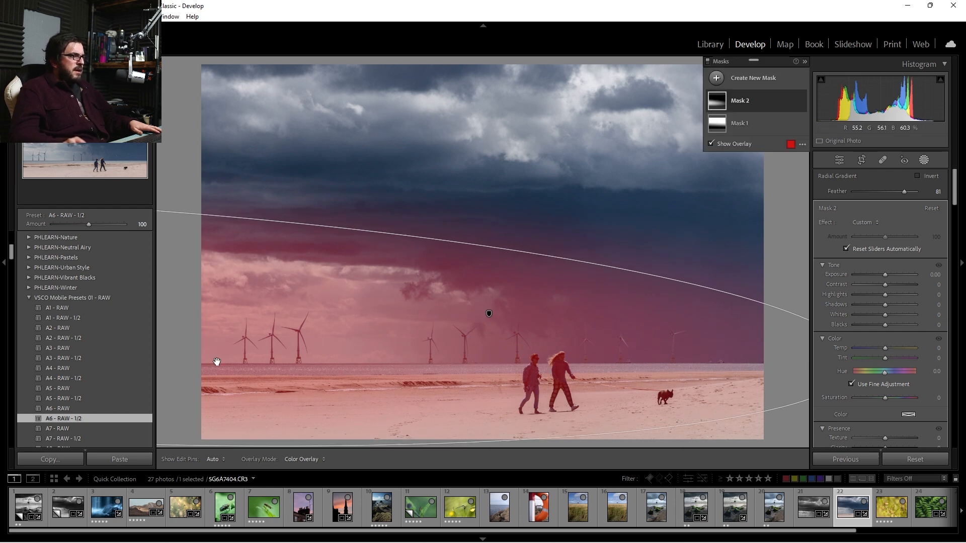
{"action": "left_click_drag", "start_coordinate": [406, 349], "coordinate": [460, 338]}
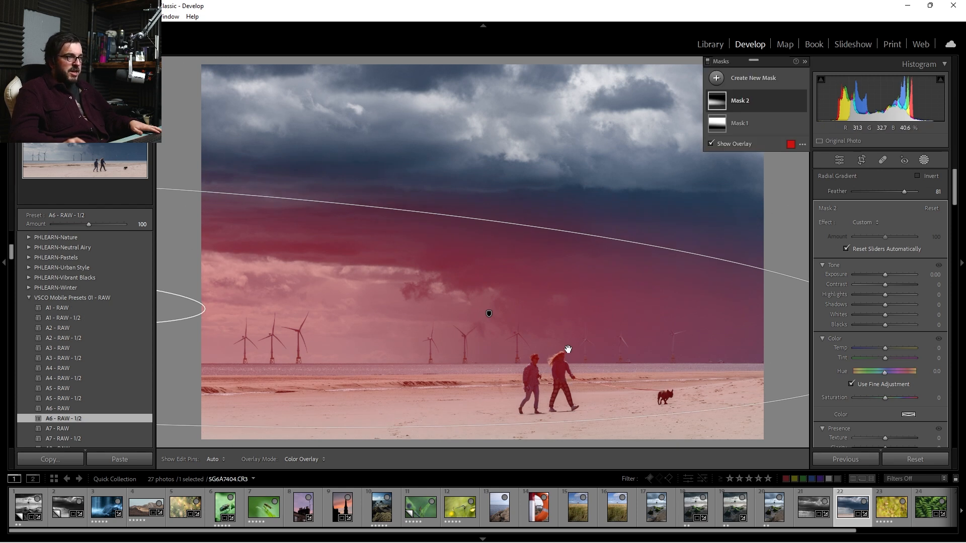
Set the radial gradient mask's Exposure to 0.63 and Temp to 32, and finish masking
{"action": "left_click_drag", "start_coordinate": [885, 274], "coordinate": [889, 274]}
{"action": "left_click_drag", "start_coordinate": [886, 348], "coordinate": [897, 349]}
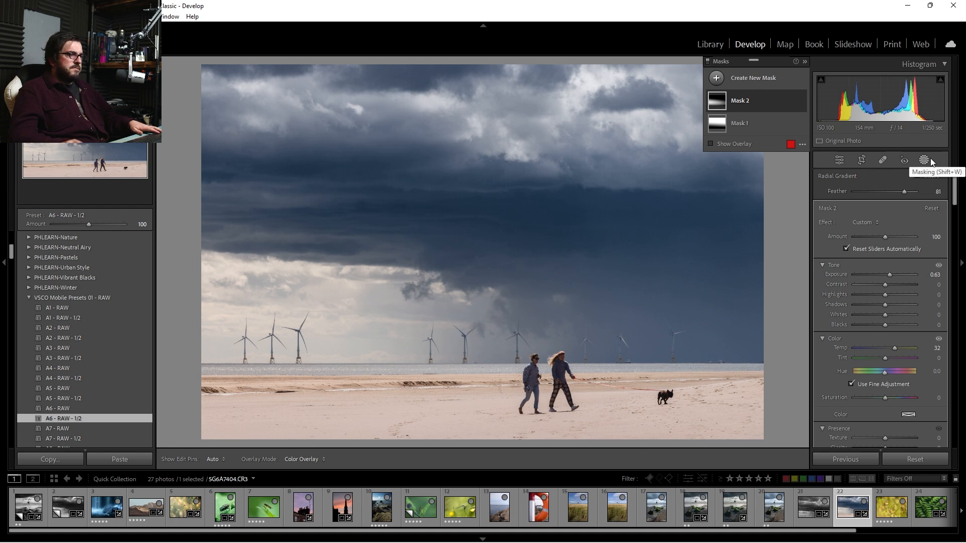
{"action": "mouse_move", "coordinate": [872, 298]}
{"action": "left_mouse_down"}
{"action": "mouse_move", "coordinate": [838, 299]}
{"action": "mouse_move", "coordinate": [870, 296]}
{"action": "left_mouse_up"}
{"action": "left_click", "coordinate": [917, 161]}
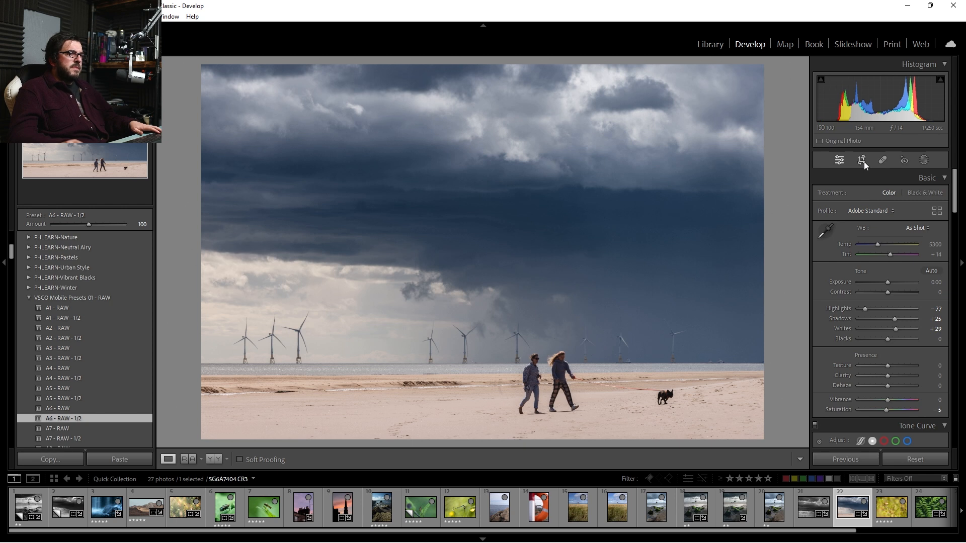
Try a 16 x 9 crop of the walkers photo, repositioned to cut away the uppermost clouds and some foreground sand
{"action": "left_click", "coordinate": [865, 161]}
{"action": "left_click", "coordinate": [904, 197]}
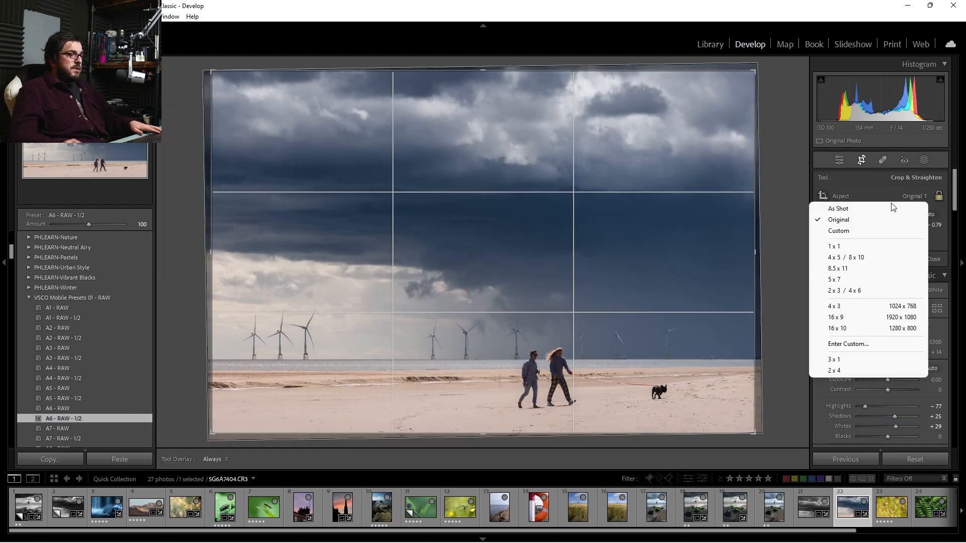
{"action": "left_click", "coordinate": [902, 321]}
{"action": "left_click_drag", "start_coordinate": [602, 264], "coordinate": [185, 69]}
{"action": "left_click_drag", "start_coordinate": [743, 179], "coordinate": [741, 173]}
{"action": "left_click_drag", "start_coordinate": [510, 319], "coordinate": [524, 310]}
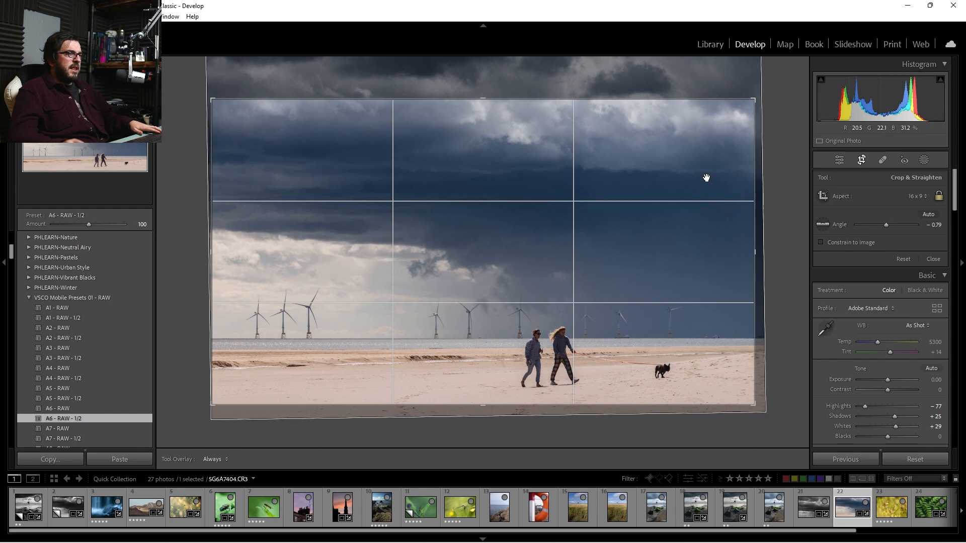
{"action": "left_click", "coordinate": [933, 260]}
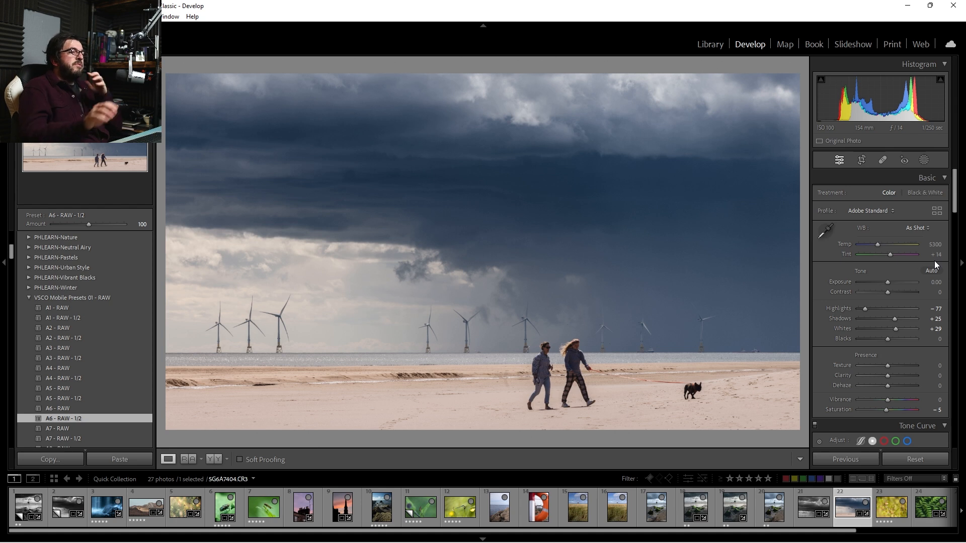
Return the walkers photo's crop to the Original aspect ratio and apply it
{"action": "left_click", "coordinate": [861, 161]}
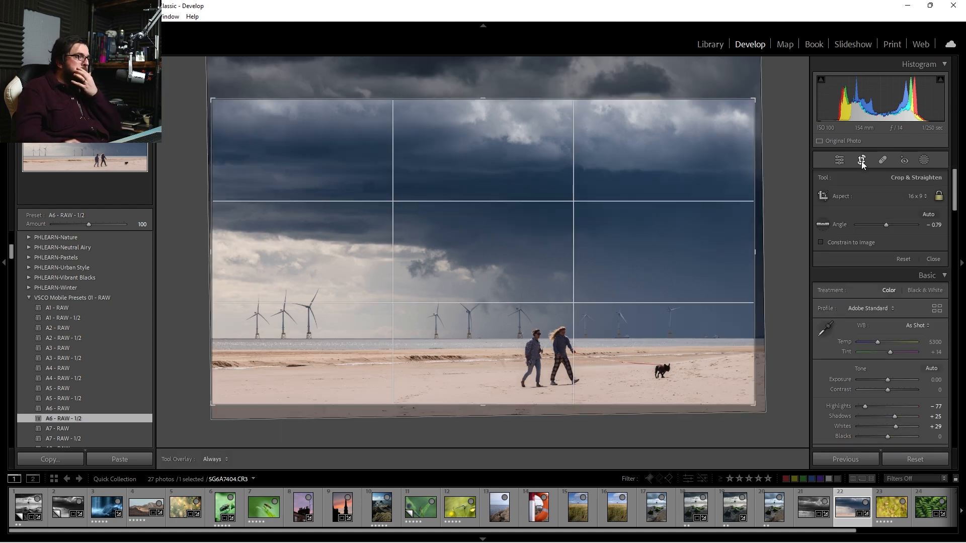
{"action": "left_click", "coordinate": [918, 197]}
{"action": "left_click", "coordinate": [910, 219]}
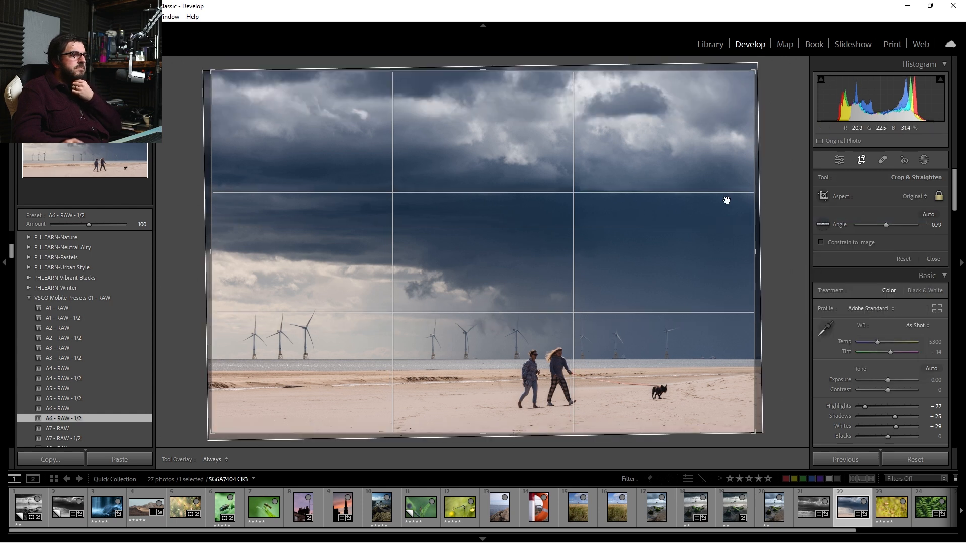
{"action": "key", "text": "Return"}
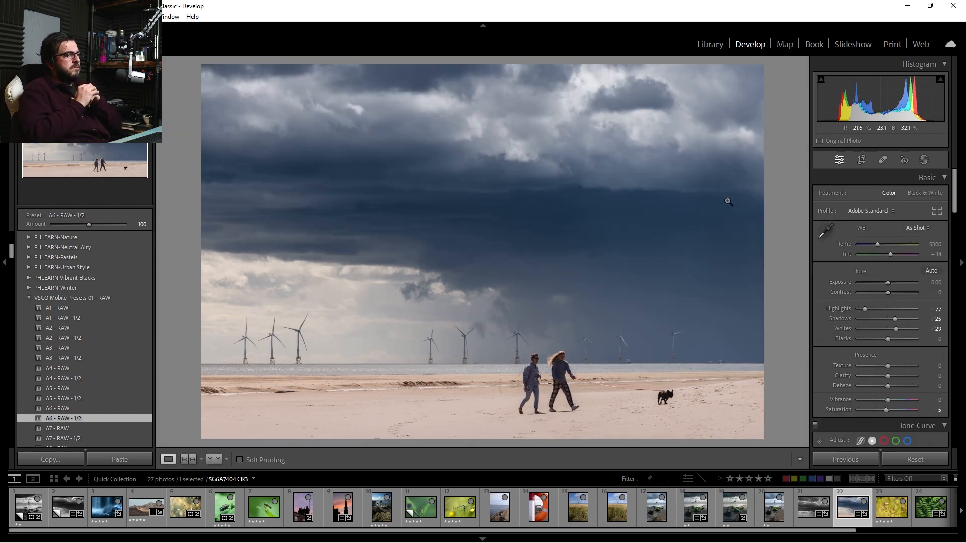
Add a linear gradient mask rising from the photo's lower edge to the sea horizon with Exposure -0.50, and finish masking
{"action": "left_click", "coordinate": [922, 160]}
{"action": "left_click", "coordinate": [738, 82]}
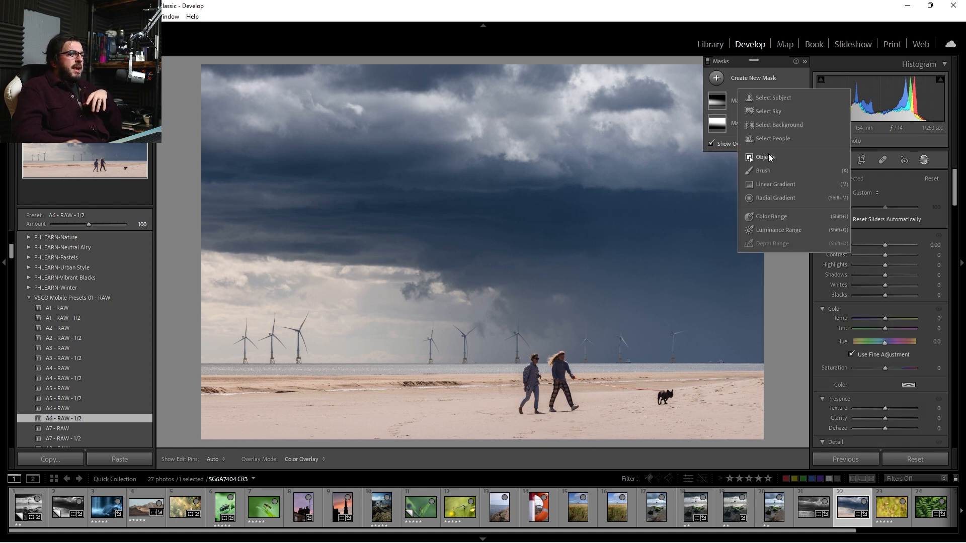
{"action": "left_click", "coordinate": [776, 184]}
{"action": "left_click_drag", "start_coordinate": [451, 440], "coordinate": [450, 367]}
{"action": "left_click_drag", "start_coordinate": [884, 257], "coordinate": [880, 257]}
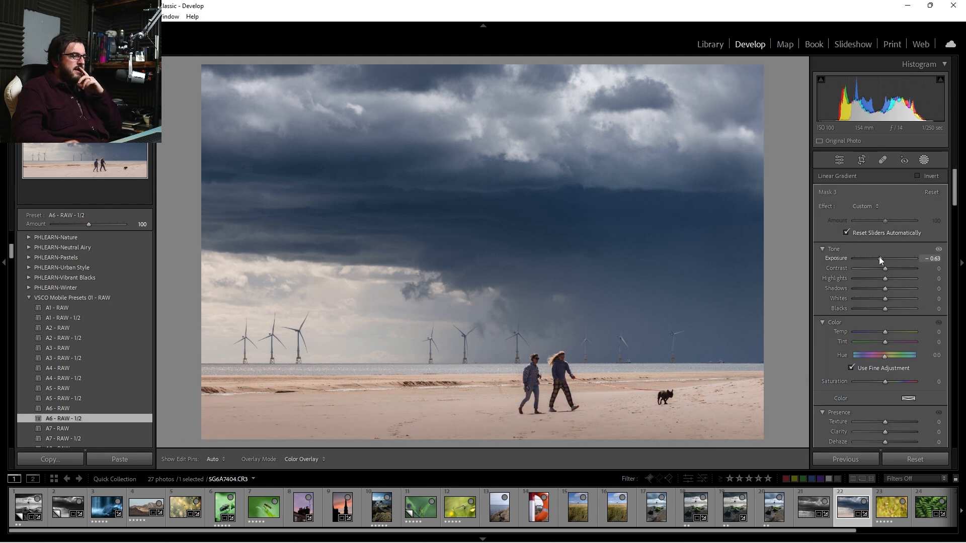
{"action": "left_click_drag", "start_coordinate": [879, 257], "coordinate": [881, 259]}
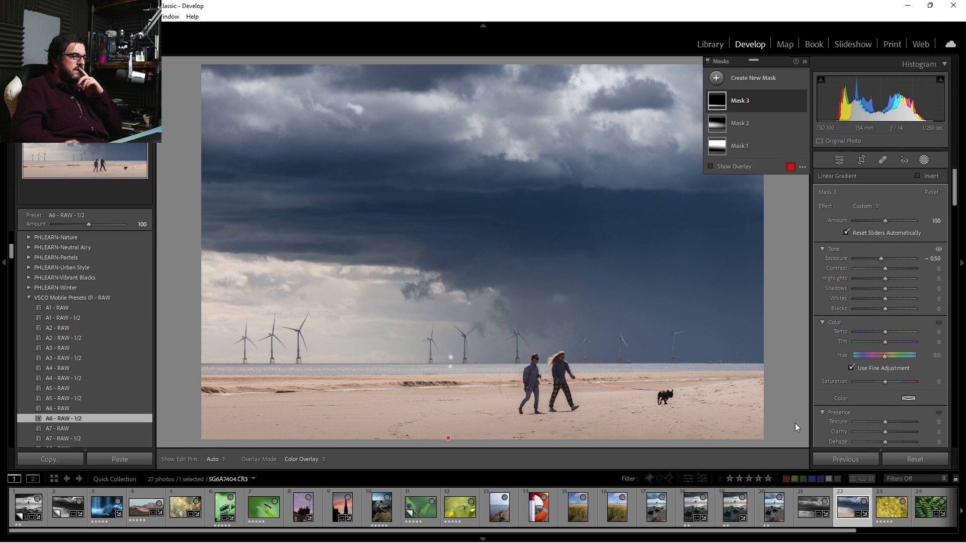
{"action": "left_click_drag", "start_coordinate": [769, 415], "coordinate": [775, 402]}
{"action": "left_click", "coordinate": [924, 160]}
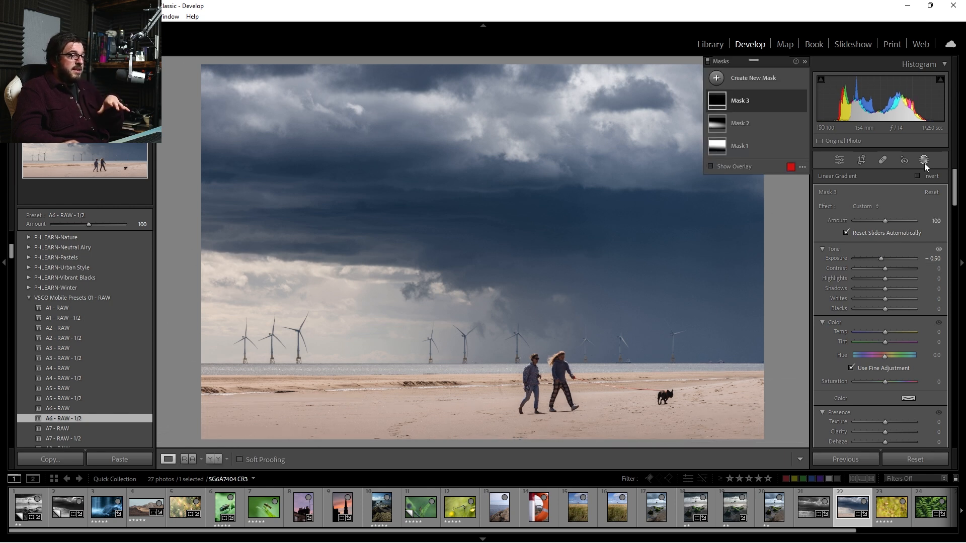
Adjust the HSL warm hues, and set Luminance to Orange -24, Aqua +64, Blue +16 and Purple -100
{"action": "scroll", "coordinate": [880, 272], "scroll_direction": "down", "scroll_amount": 8}
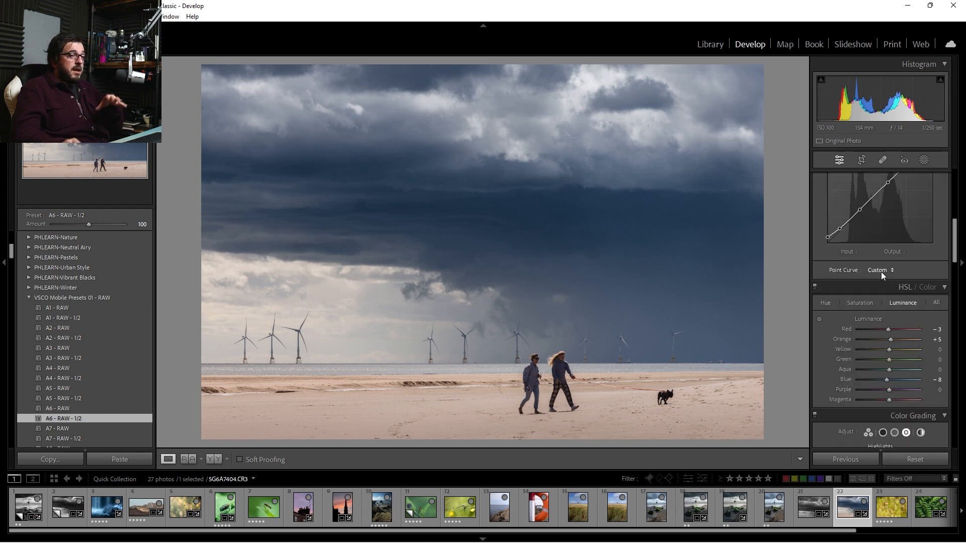
{"action": "left_click", "coordinate": [828, 303]}
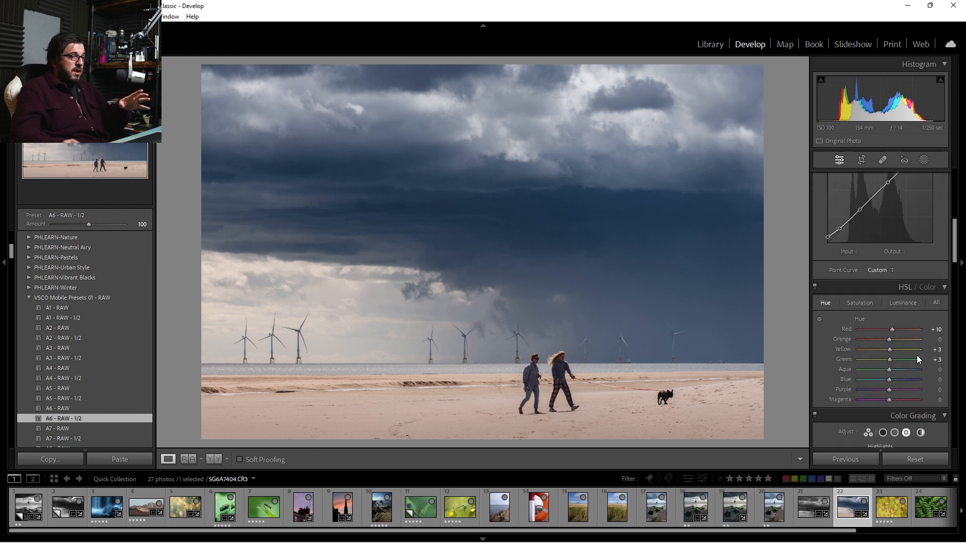
{"action": "mouse_move", "coordinate": [892, 349]}
{"action": "left_mouse_down"}
{"action": "mouse_move", "coordinate": [845, 351]}
{"action": "mouse_move", "coordinate": [881, 339]}
{"action": "left_mouse_up"}
{"action": "left_click", "coordinate": [902, 303]}
{"action": "mouse_move", "coordinate": [887, 380]}
{"action": "left_mouse_down"}
{"action": "mouse_move", "coordinate": [935, 375]}
{"action": "mouse_move", "coordinate": [909, 376]}
{"action": "mouse_move", "coordinate": [944, 397]}
{"action": "mouse_move", "coordinate": [849, 400]}
{"action": "mouse_move", "coordinate": [916, 381]}
{"action": "mouse_move", "coordinate": [880, 384]}
{"action": "mouse_move", "coordinate": [897, 385]}
{"action": "left_mouse_up"}
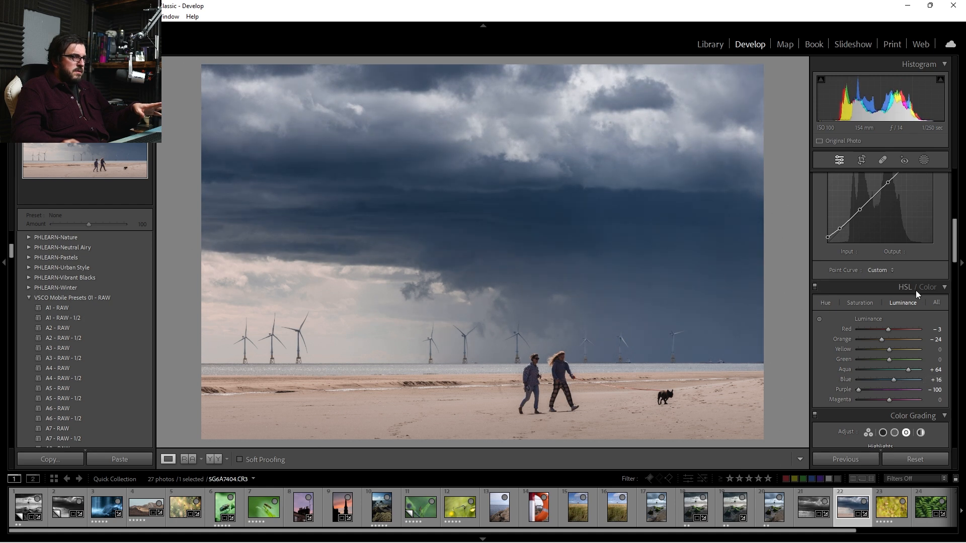
Compare the photo with the HSL adjustments off and on, and set the Orange Luminance to 0
{"action": "left_click", "coordinate": [817, 290]}
{"action": "left_click", "coordinate": [816, 290]}
{"action": "left_click", "coordinate": [816, 290]}
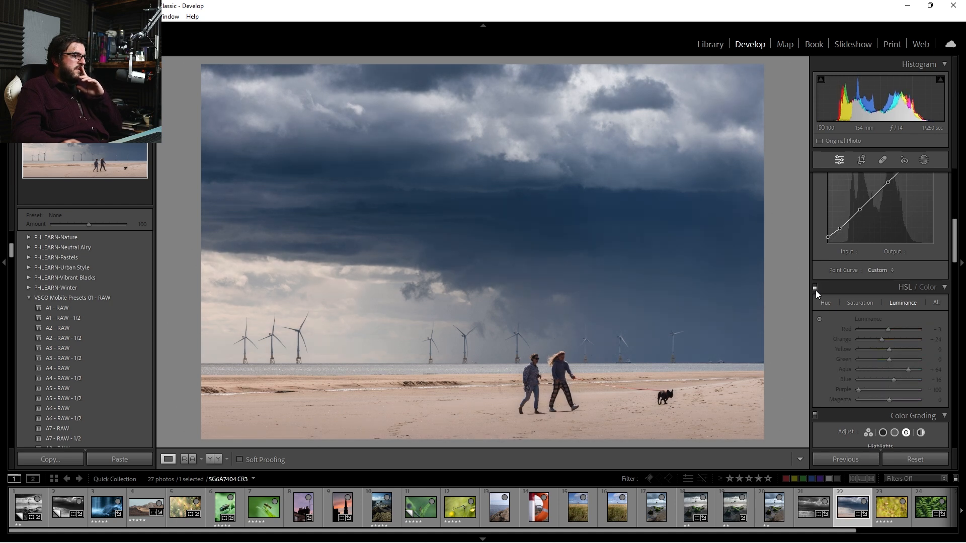
{"action": "left_click", "coordinate": [816, 290]}
{"action": "left_click", "coordinate": [816, 290]}
{"action": "left_click", "coordinate": [817, 290]}
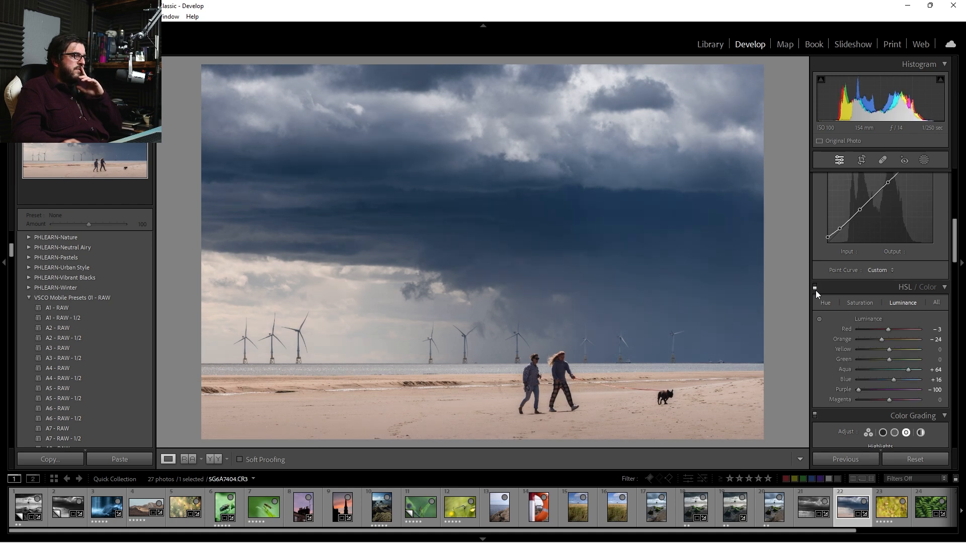
{"action": "left_click_drag", "start_coordinate": [884, 341], "coordinate": [892, 342]}
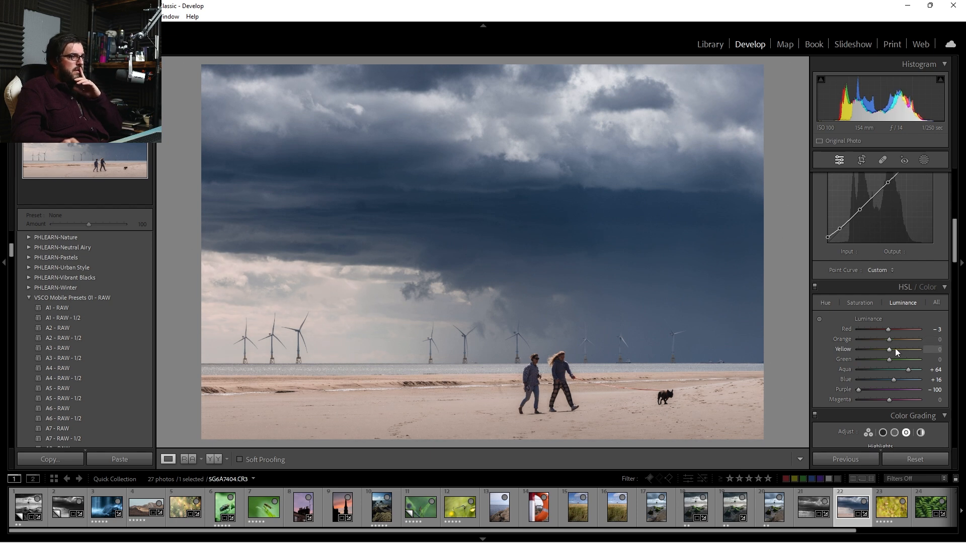
In Calibration, set Blue Primary Hue -15 and Saturation +4, Green Primary Hue -10 and Red Primary Hue about +32, and adjust Red Primary Saturation
{"action": "scroll", "coordinate": [906, 378], "scroll_direction": "down", "scroll_amount": 2}
{"action": "scroll", "coordinate": [911, 390], "scroll_direction": "down", "scroll_amount": 6}
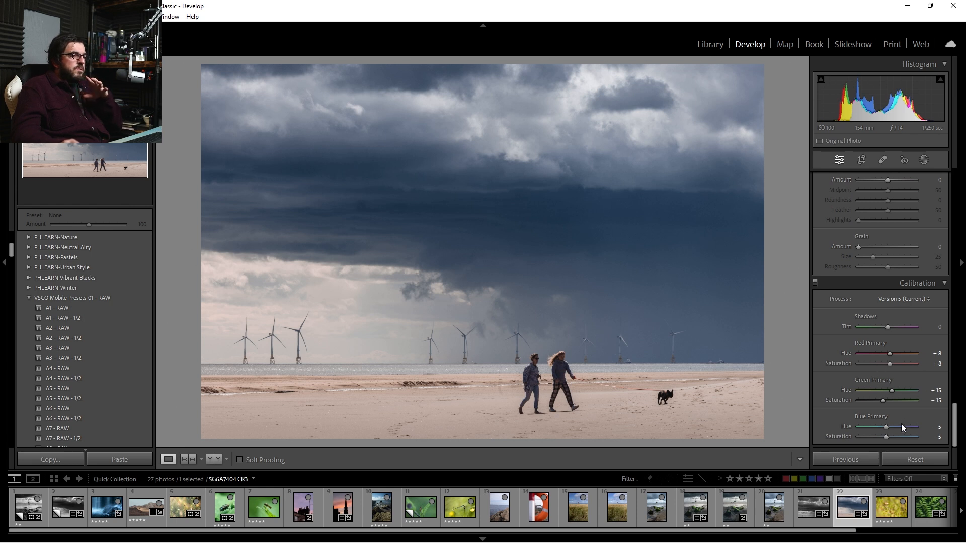
{"action": "left_click_drag", "start_coordinate": [887, 428], "coordinate": [881, 427]}
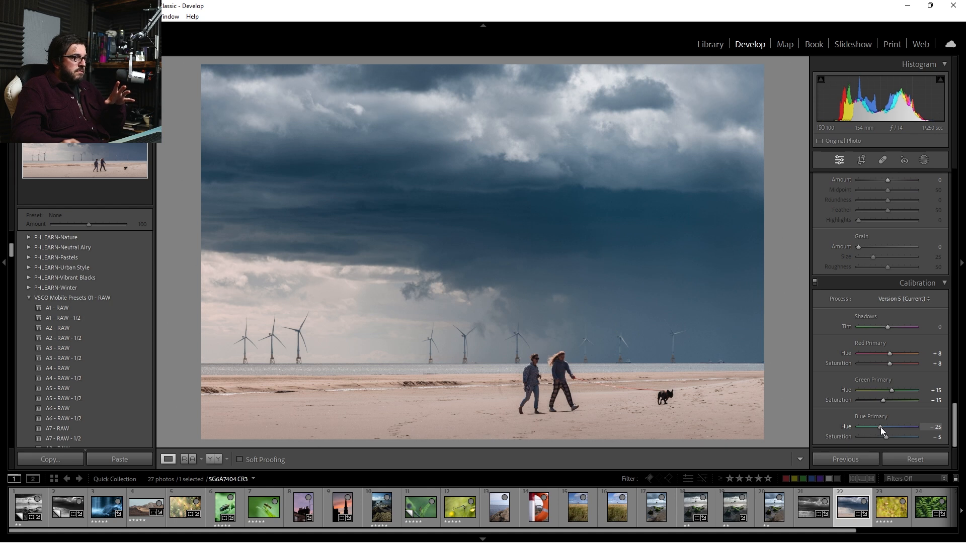
{"action": "mouse_move", "coordinate": [882, 428]}
{"action": "left_mouse_down"}
{"action": "mouse_move", "coordinate": [865, 439]}
{"action": "mouse_move", "coordinate": [888, 443]}
{"action": "left_mouse_up"}
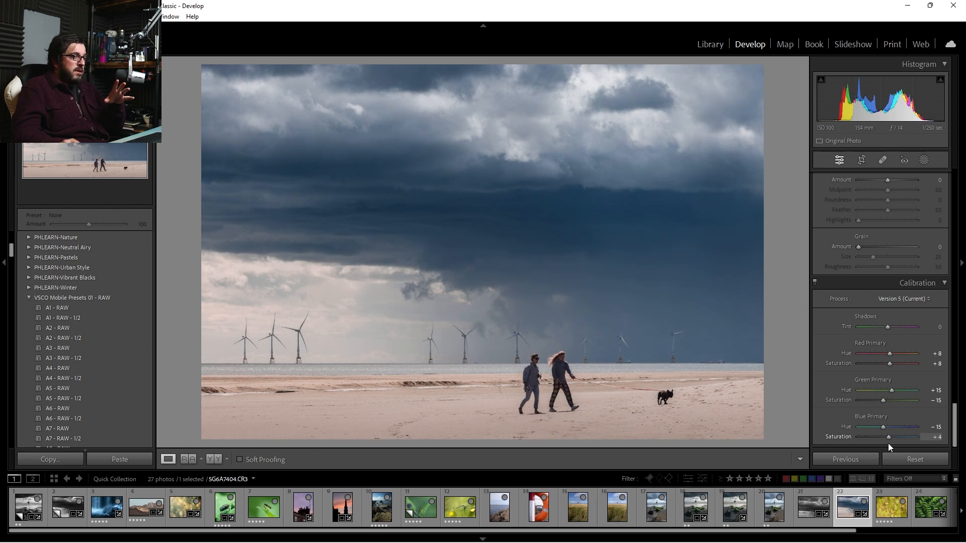
{"action": "mouse_move", "coordinate": [891, 390]}
{"action": "left_mouse_down"}
{"action": "mouse_move", "coordinate": [877, 394]}
{"action": "mouse_move", "coordinate": [902, 394]}
{"action": "mouse_move", "coordinate": [883, 399]}
{"action": "left_mouse_up"}
{"action": "mouse_move", "coordinate": [890, 354]}
{"action": "left_mouse_down"}
{"action": "mouse_move", "coordinate": [876, 355]}
{"action": "mouse_move", "coordinate": [898, 357]}
{"action": "left_mouse_up"}
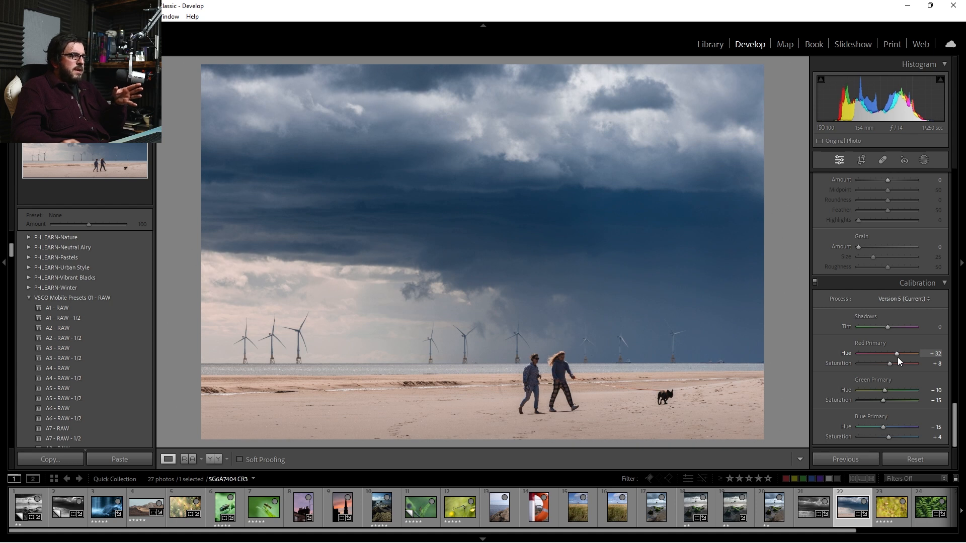
{"action": "mouse_move", "coordinate": [889, 364]}
{"action": "left_mouse_down"}
{"action": "mouse_move", "coordinate": [866, 370]}
{"action": "mouse_move", "coordinate": [883, 374]}
{"action": "left_mouse_up"}
Lift the darkest tones on the point tone curve, placing the black point at Input 5, Output 30
{"action": "scroll", "coordinate": [873, 387], "scroll_direction": "up", "scroll_amount": 10}
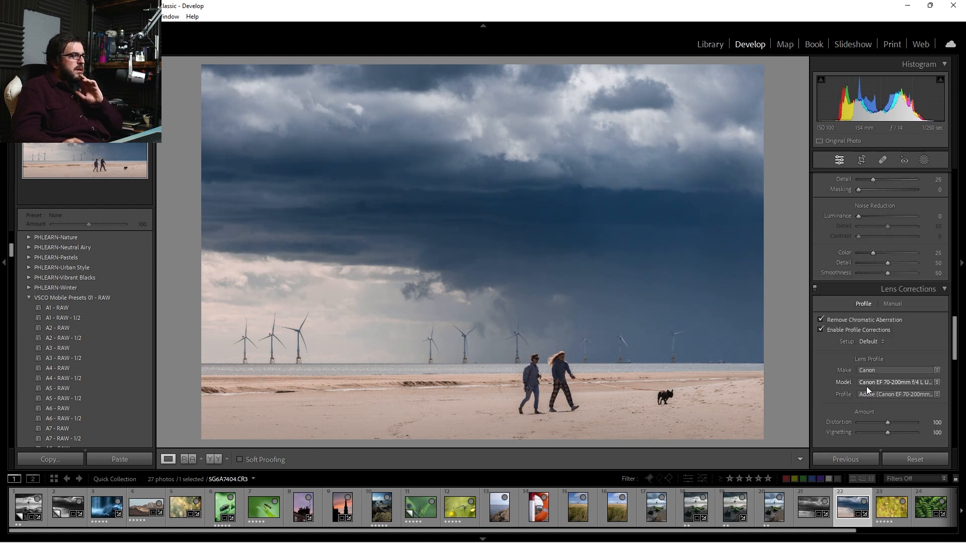
{"action": "scroll", "coordinate": [890, 321], "scroll_direction": "up", "scroll_amount": 5}
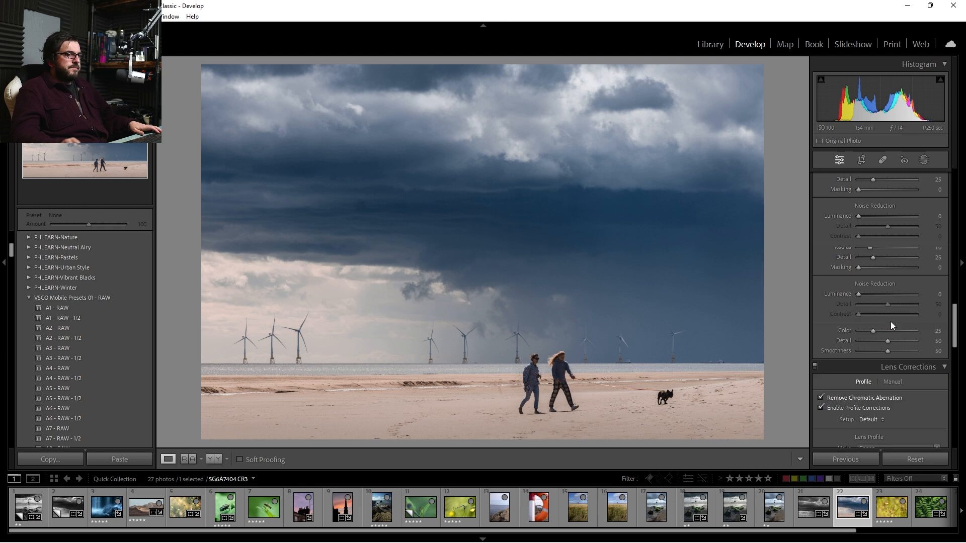
{"action": "scroll", "coordinate": [886, 343], "scroll_direction": "up", "scroll_amount": 6}
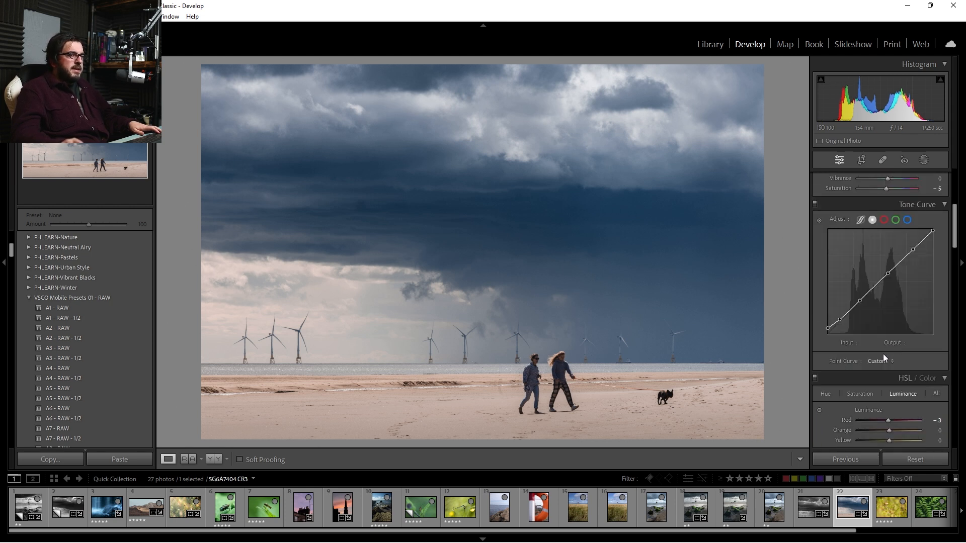
{"action": "left_click_drag", "start_coordinate": [828, 327], "coordinate": [827, 325]}
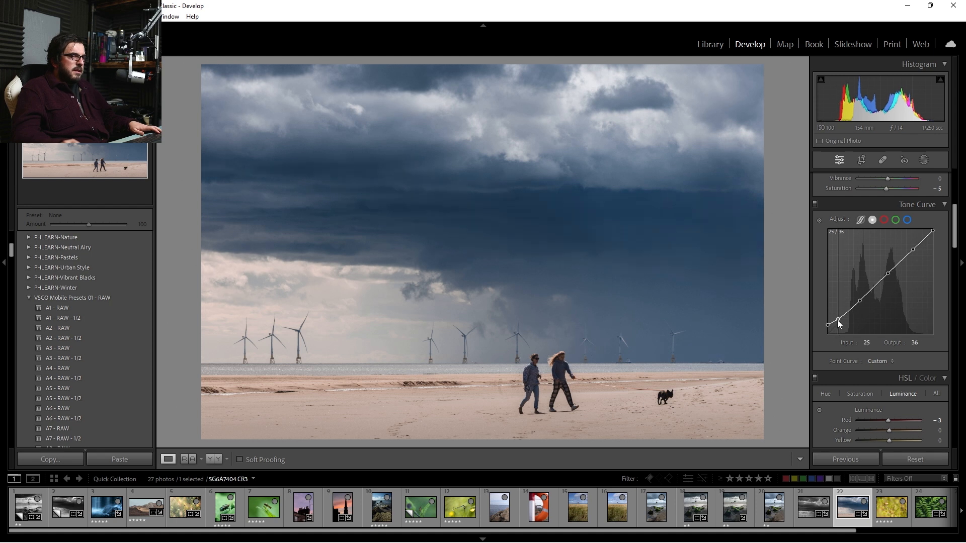
{"action": "left_click_drag", "start_coordinate": [838, 320], "coordinate": [828, 322]}
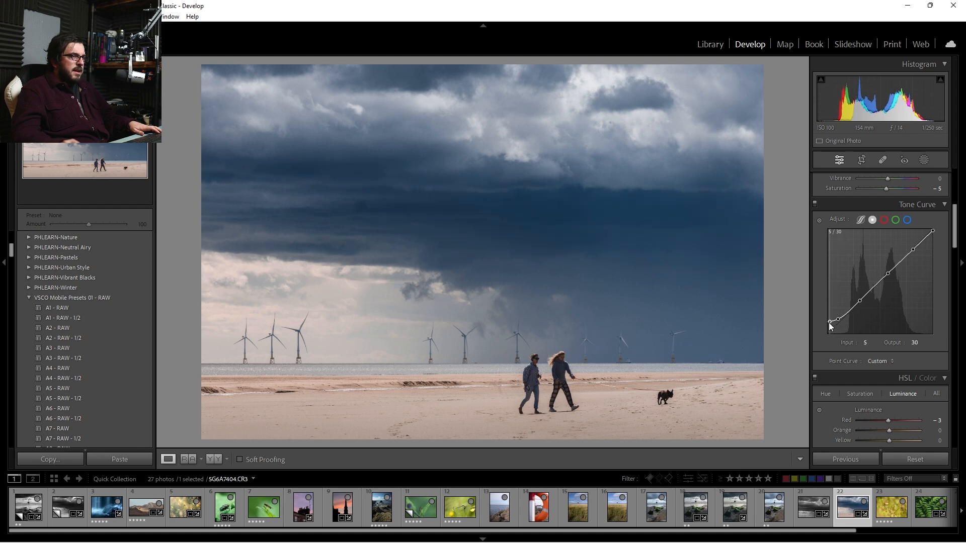
Compare the finished colour edit with the unedited original repeatedly, ending on the edited view
{"action": "key", "text": "backslash"}
{"action": "key", "text": "backslash"}
{"action": "key", "text": "backslash"}
{"action": "key", "text": "backslash"}
{"action": "key", "text": "backslash"}
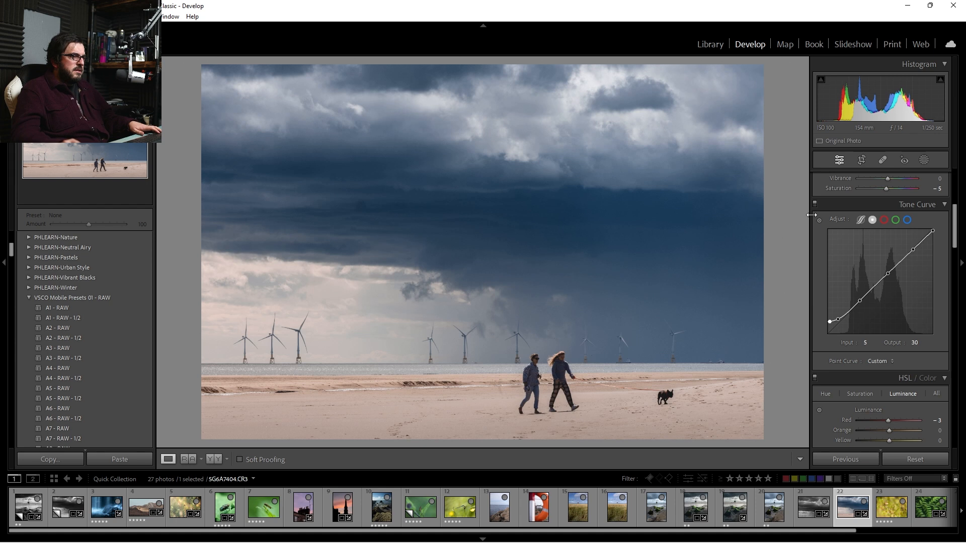
{"action": "key", "text": "backslash"}
{"action": "key", "text": "backslash"}
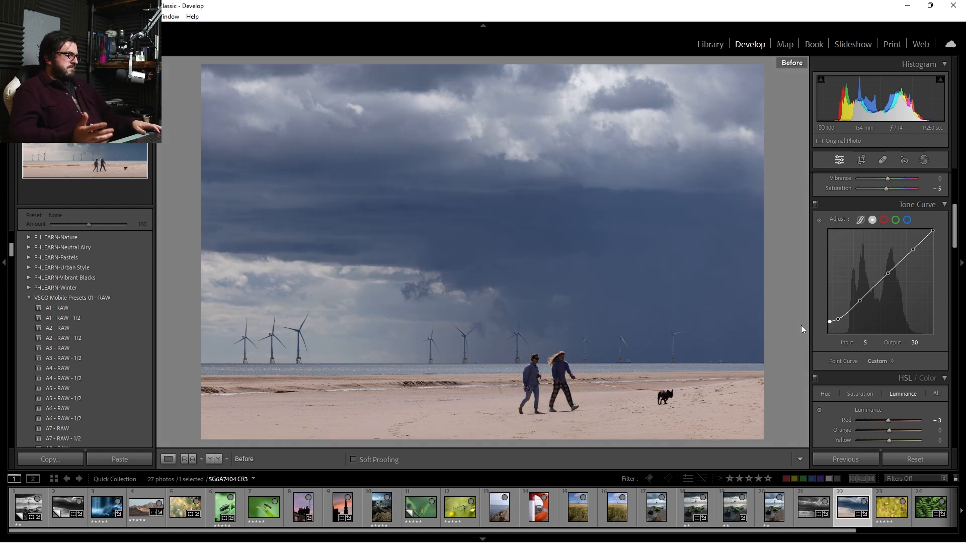
{"action": "key", "text": "backslash"}
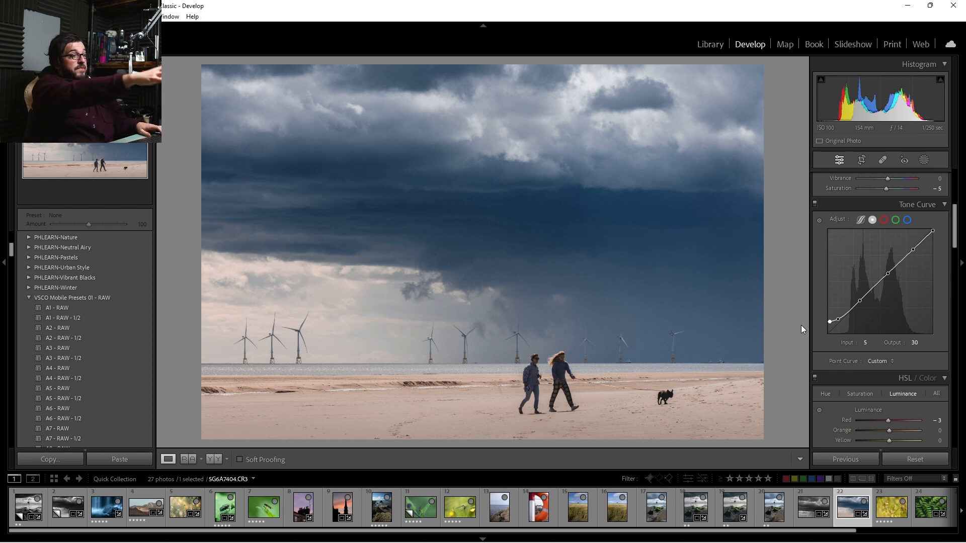
Check the walkers photo's colour edit against its unedited version once more, finishing on the edited view
{"action": "key", "text": "backslash"}
{"action": "key", "text": "backslash"}
{"action": "key", "text": "backslash"}
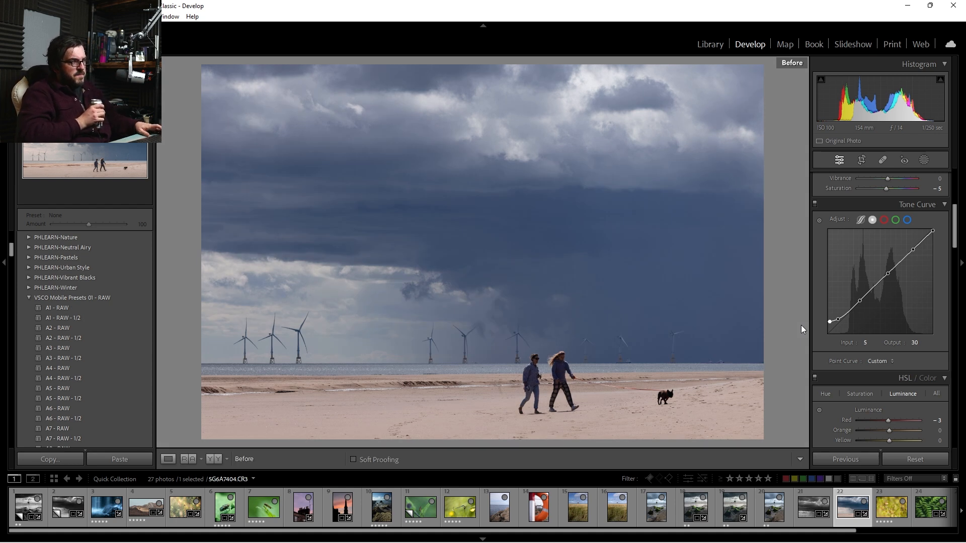
{"action": "key", "text": "backslash"}
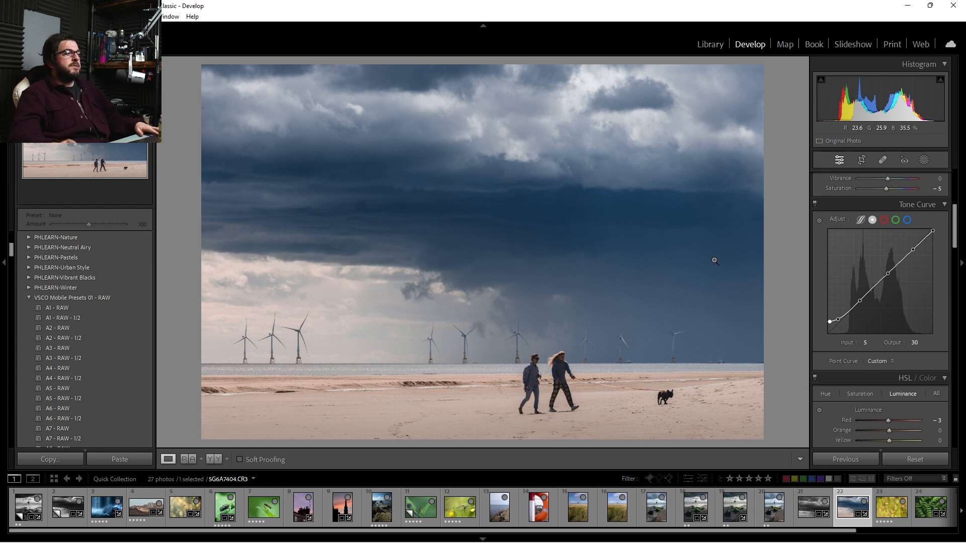
{"action": "key", "text": "backslash"}
{"action": "key", "text": "backslash"}
{"action": "key", "text": "backslash"}
{"action": "key", "text": "backslash"}
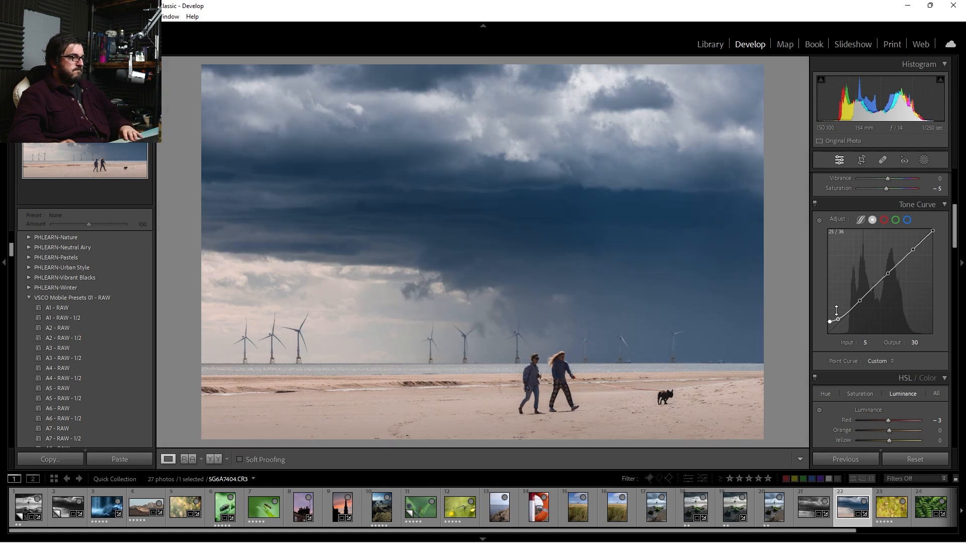
Return to the Library grid and open the portrait photo of the rocky coast with a sailboat and an angler
{"action": "left_click", "coordinate": [713, 48]}
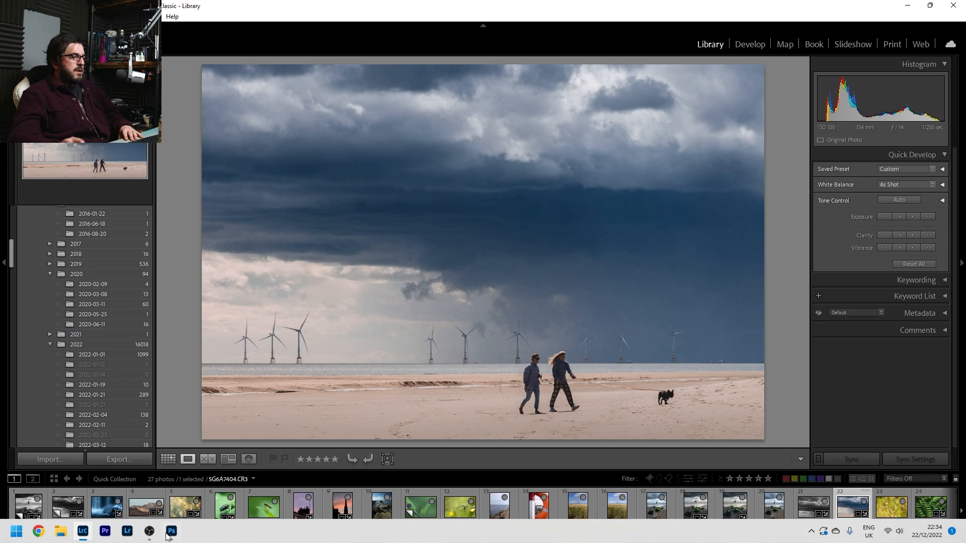
{"action": "left_click", "coordinate": [149, 532]}
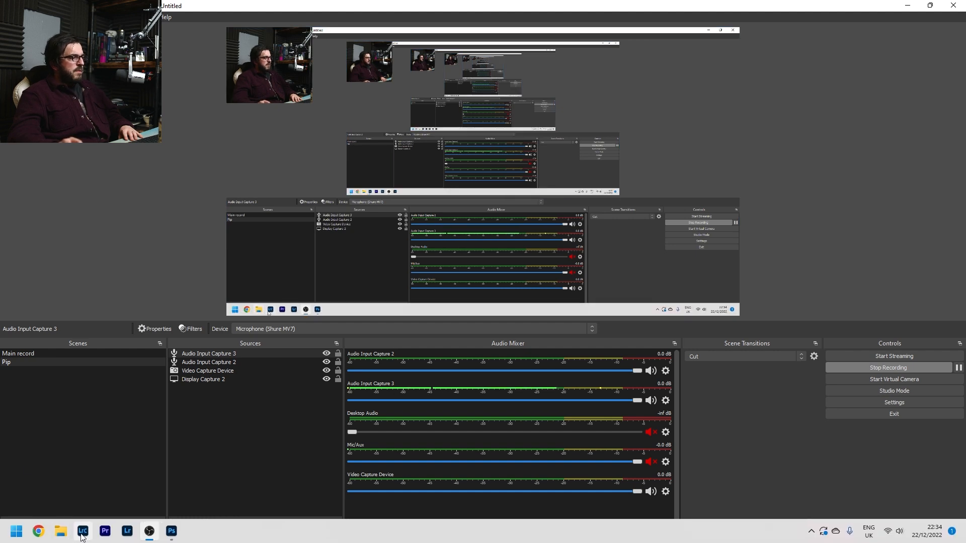
{"action": "left_click", "coordinate": [82, 537]}
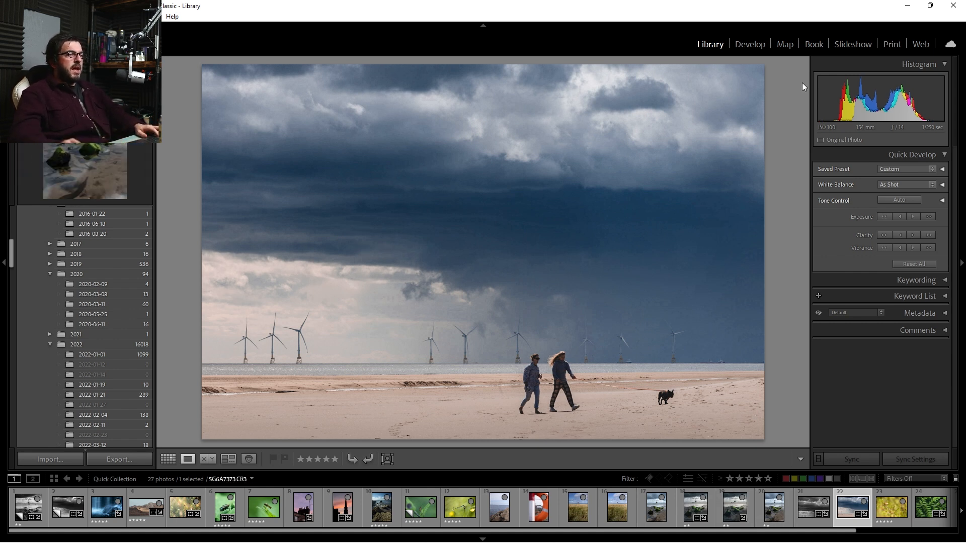
{"action": "key", "text": "g"}
{"action": "scroll", "coordinate": [558, 349], "scroll_direction": "up", "scroll_amount": 3}
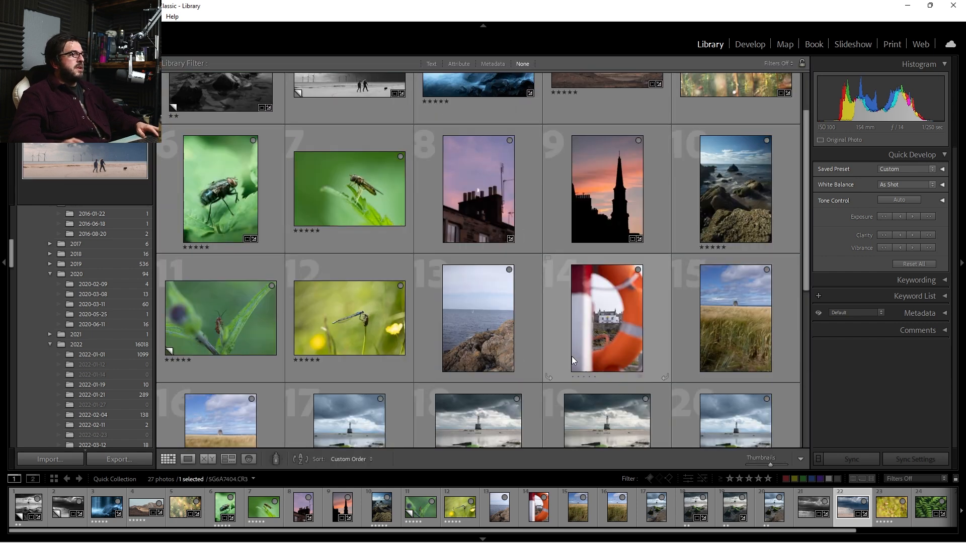
{"action": "scroll", "coordinate": [571, 356], "scroll_direction": "up", "scroll_amount": 2}
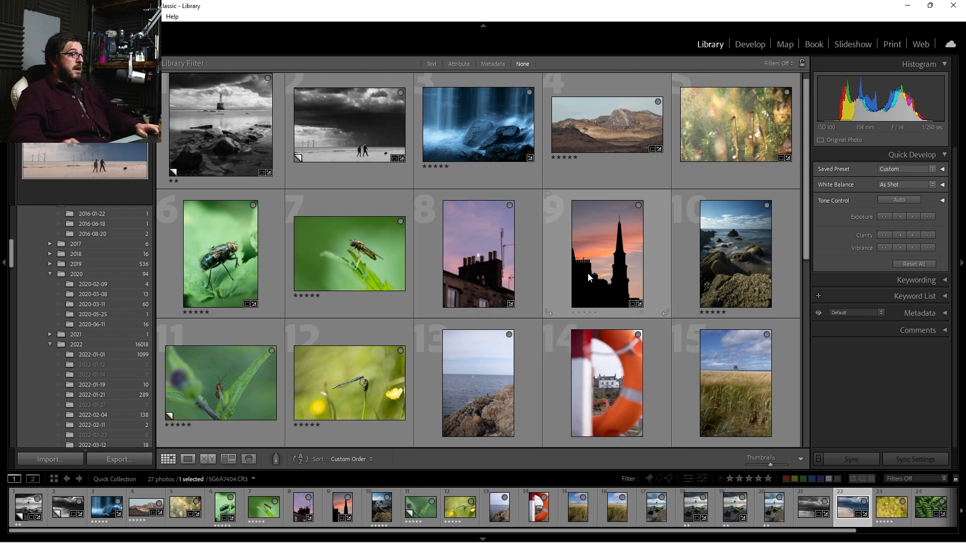
{"action": "double_click", "coordinate": [453, 386]}
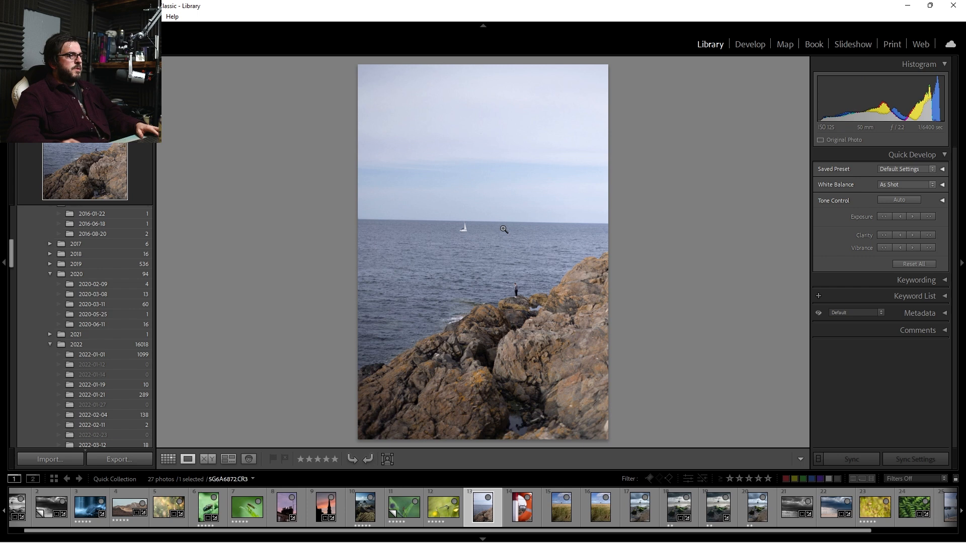
Inspect the sailboat, the sea and the angler on the rocks at high magnification, ending on the full photo
{"action": "left_click", "coordinate": [476, 225]}
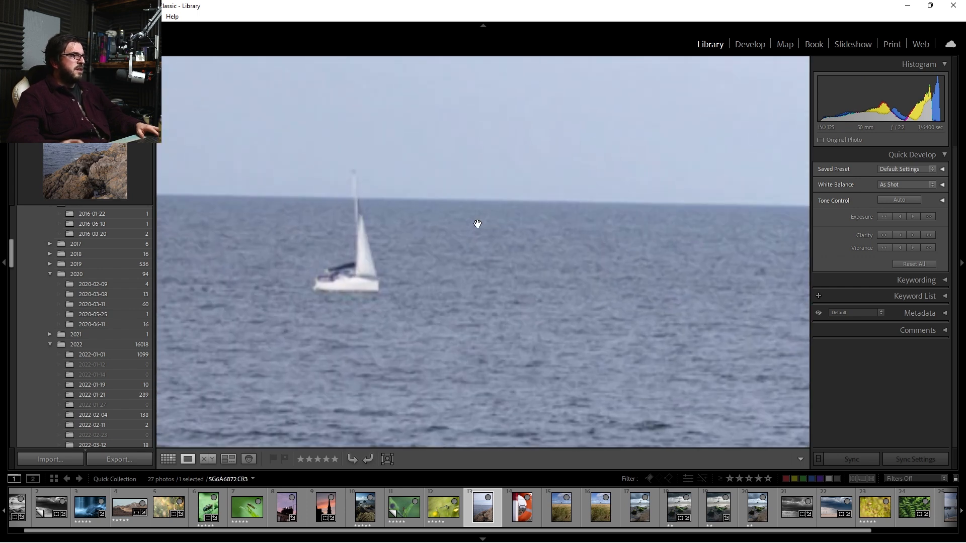
{"action": "left_click_drag", "start_coordinate": [390, 304], "coordinate": [453, 295]}
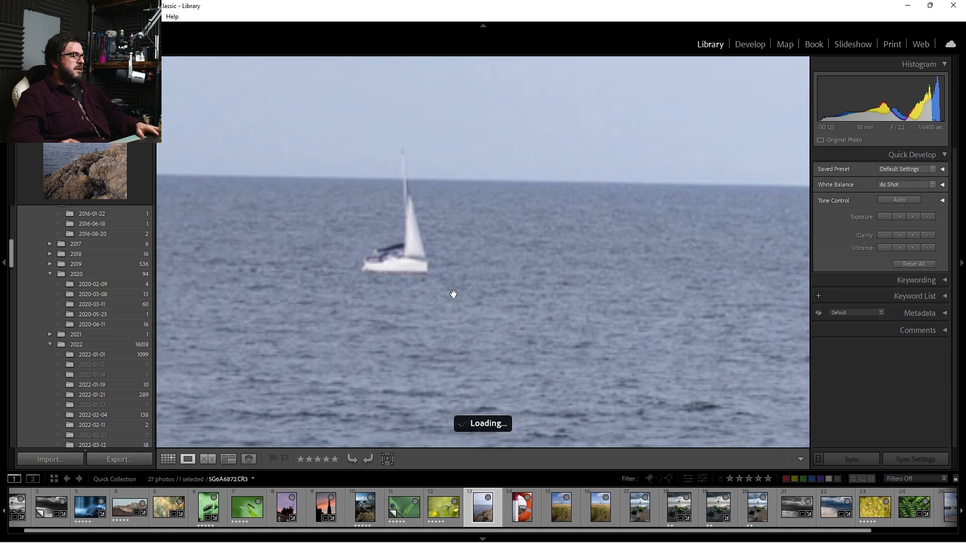
{"action": "left_click_drag", "start_coordinate": [556, 366], "coordinate": [507, 216]}
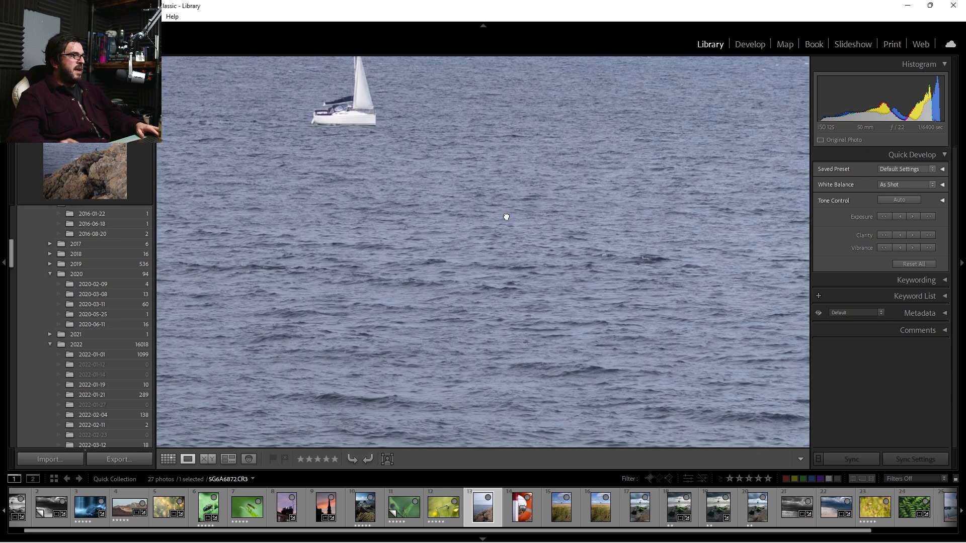
{"action": "left_click_drag", "start_coordinate": [615, 374], "coordinate": [349, 107]}
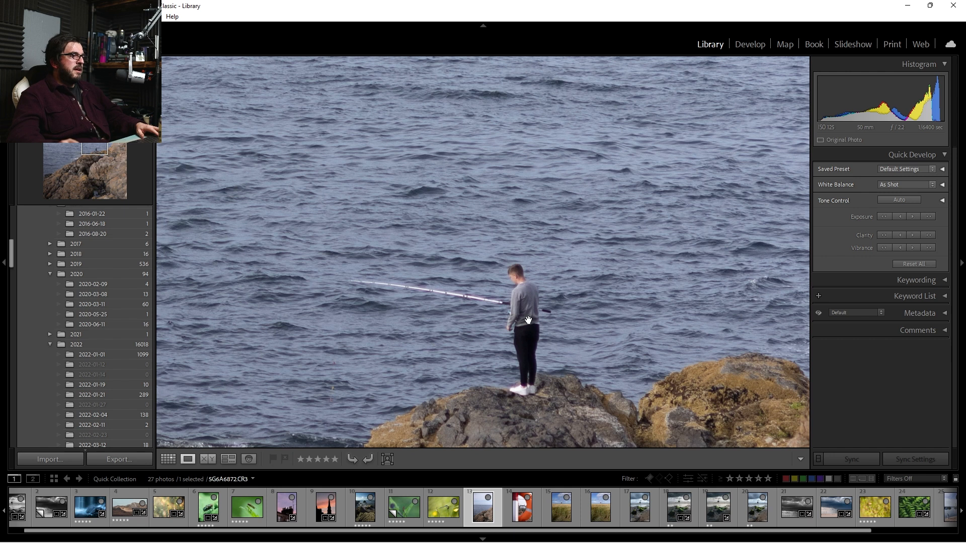
{"action": "left_click", "coordinate": [455, 204]}
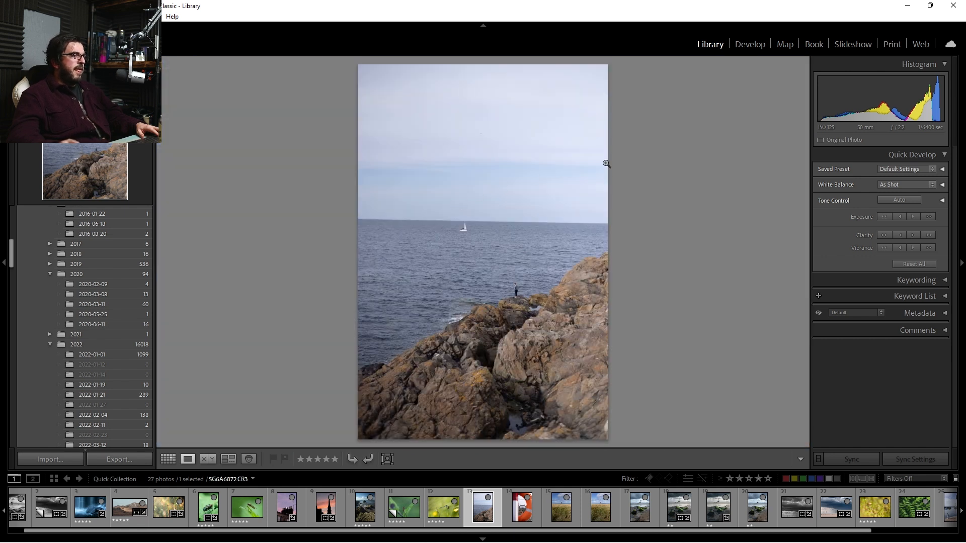
Open the coast photo for developing and straighten it along the sea horizon
{"action": "left_click", "coordinate": [755, 43]}
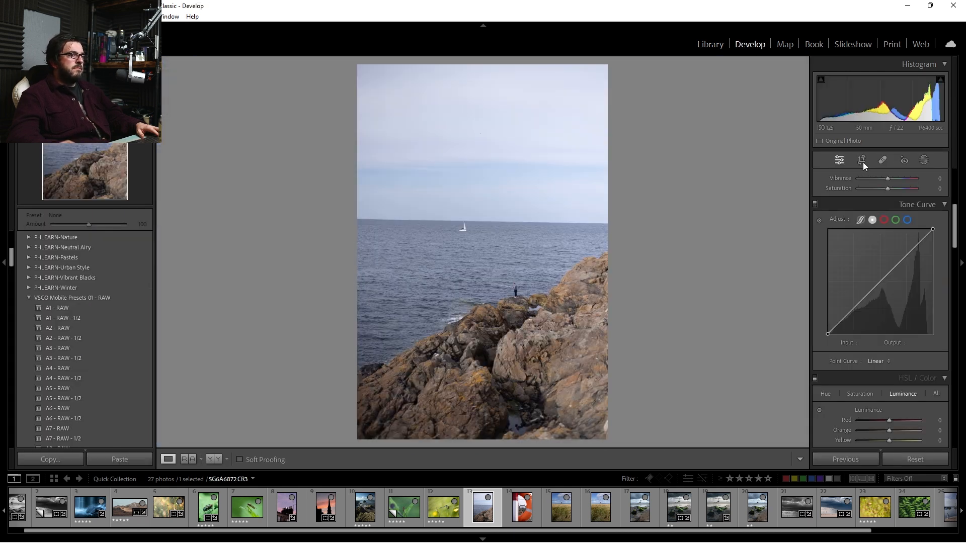
{"action": "left_click", "coordinate": [862, 161]}
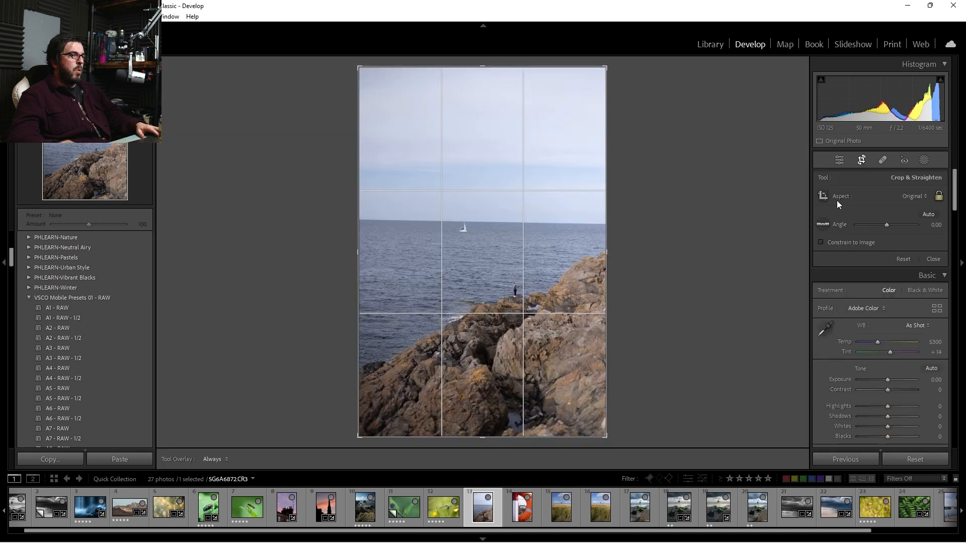
{"action": "left_click", "coordinate": [823, 225]}
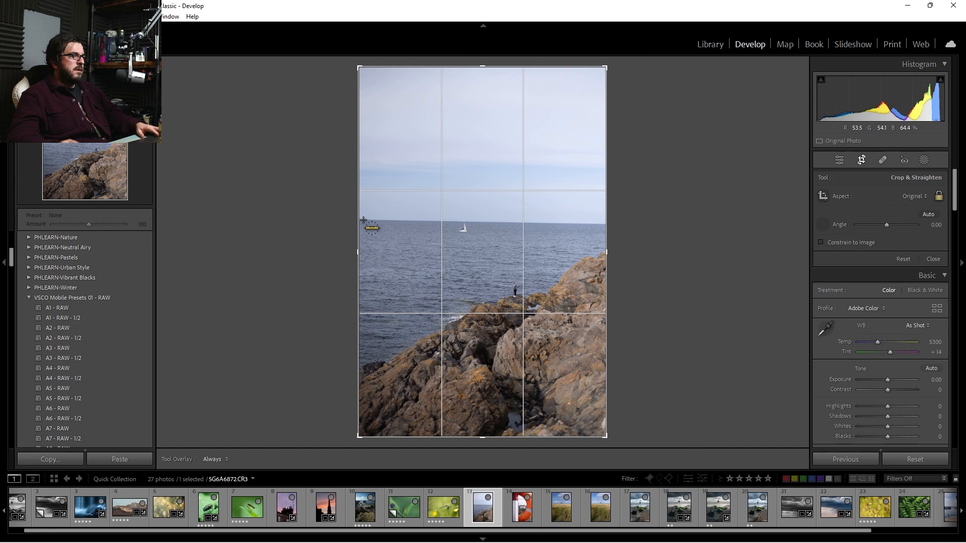
{"action": "left_click_drag", "start_coordinate": [364, 220], "coordinate": [691, 226]}
Crop the coast photo to the 4 x 5 / 8 x 10 aspect, framing the sailboat, the angler and the nearby rocks
{"action": "left_click", "coordinate": [925, 197]}
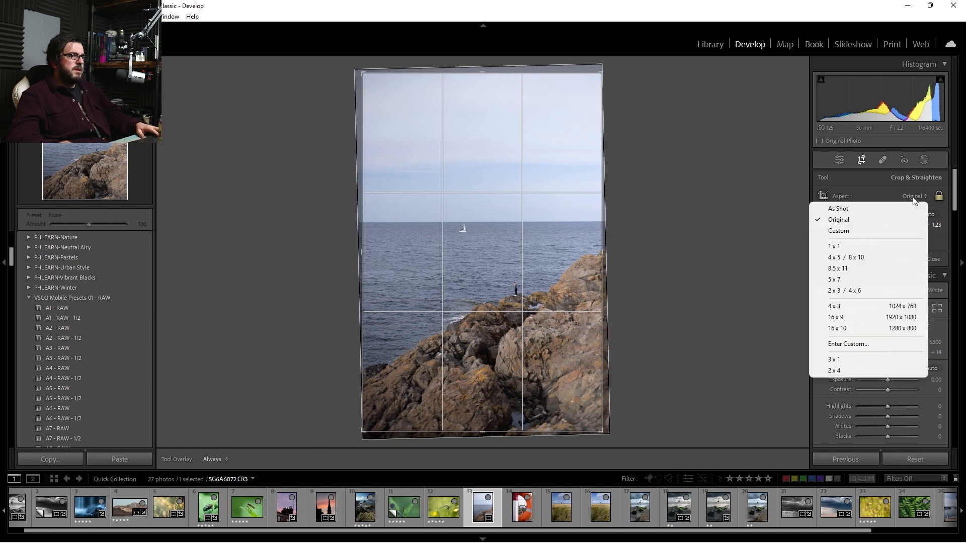
{"action": "left_click", "coordinate": [882, 262]}
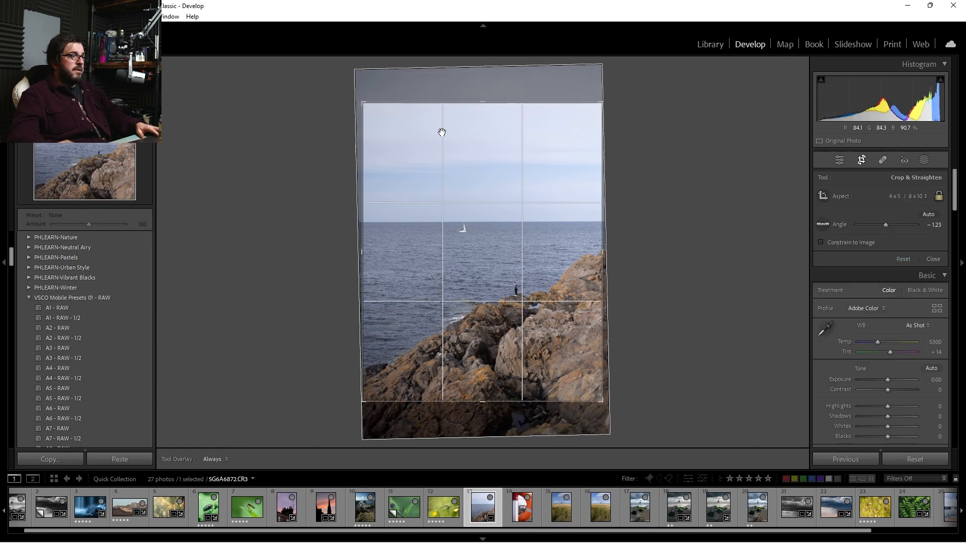
{"action": "left_click_drag", "start_coordinate": [484, 101], "coordinate": [476, 229]}
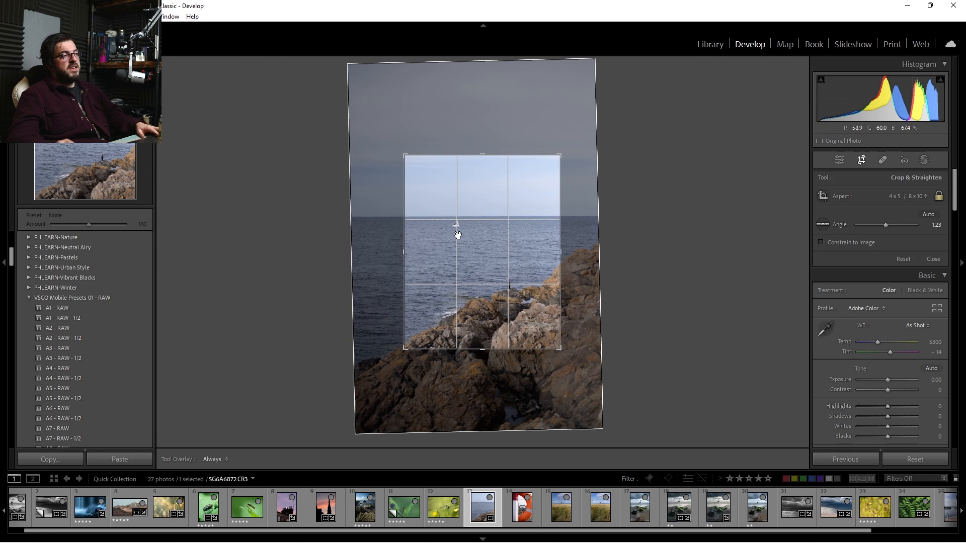
{"action": "key", "text": "Return"}
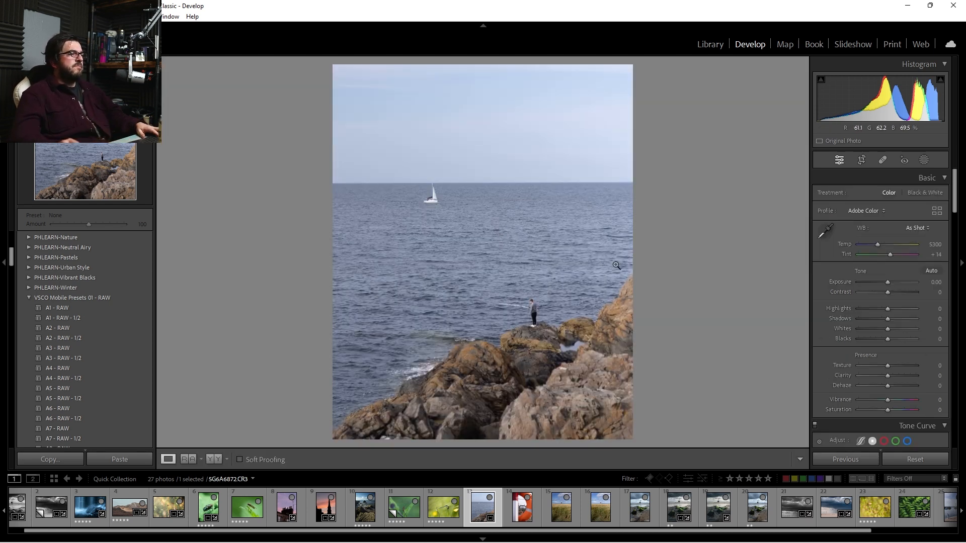
Tighten the 4 x 5 crop slightly around the sailboat and the angler, trimming some sky and foreground rock
{"action": "left_click", "coordinate": [862, 160]}
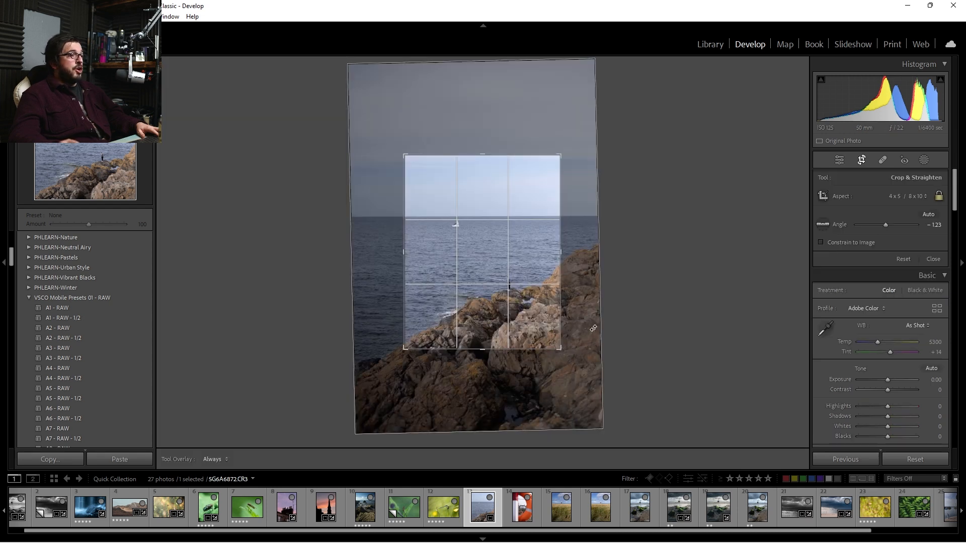
{"action": "left_click_drag", "start_coordinate": [483, 344], "coordinate": [483, 339]}
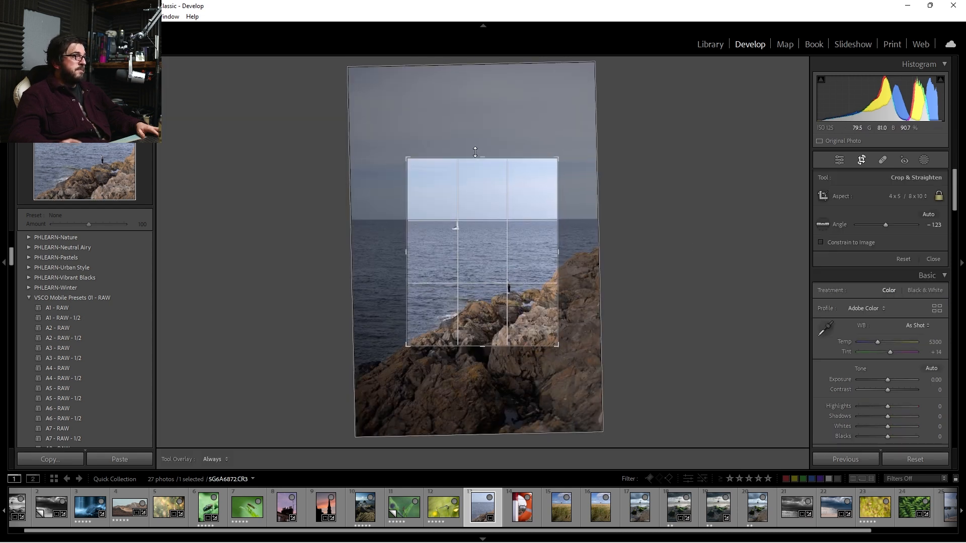
{"action": "left_click_drag", "start_coordinate": [474, 157], "coordinate": [475, 166]}
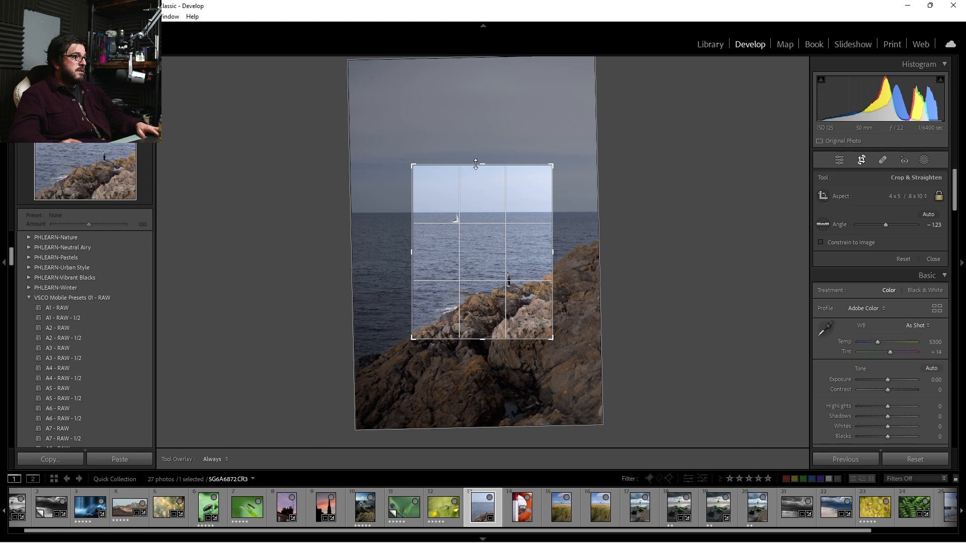
{"action": "key", "text": "Return"}
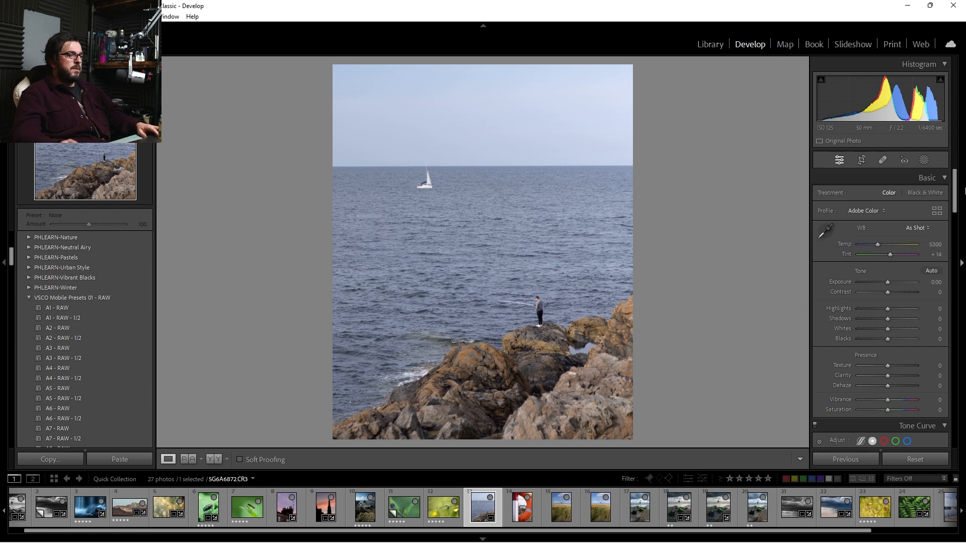
Add a diagonal linear gradient mask over the lower-right rocks and darken it with Exposure about -2.02
{"action": "left_click", "coordinate": [927, 161]}
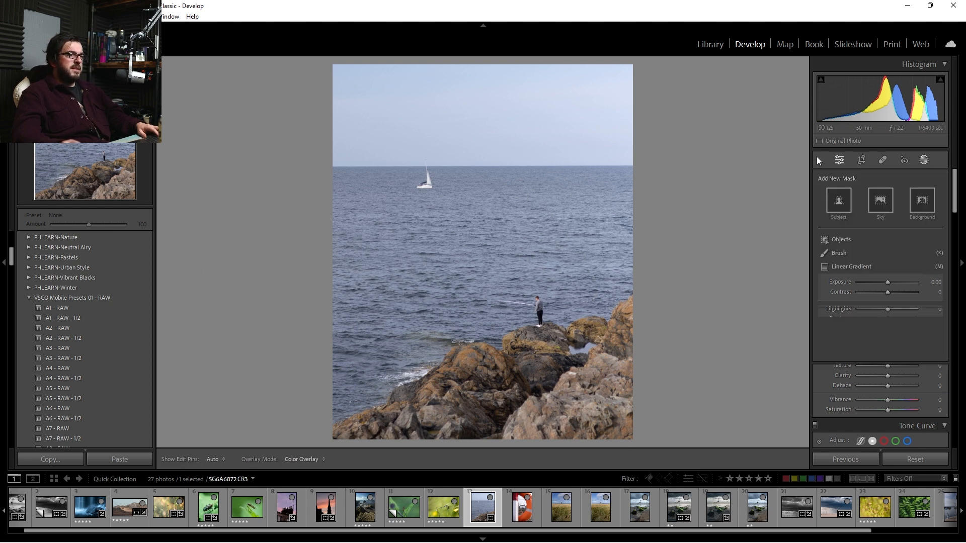
{"action": "left_click", "coordinate": [848, 263]}
{"action": "left_click_drag", "start_coordinate": [643, 425], "coordinate": [604, 313]}
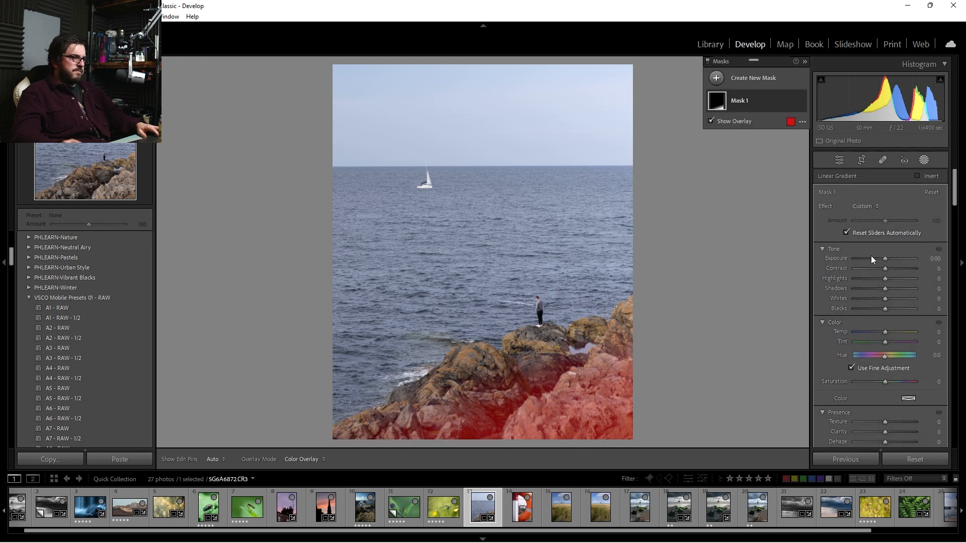
{"action": "left_click_drag", "start_coordinate": [885, 259], "coordinate": [870, 261]}
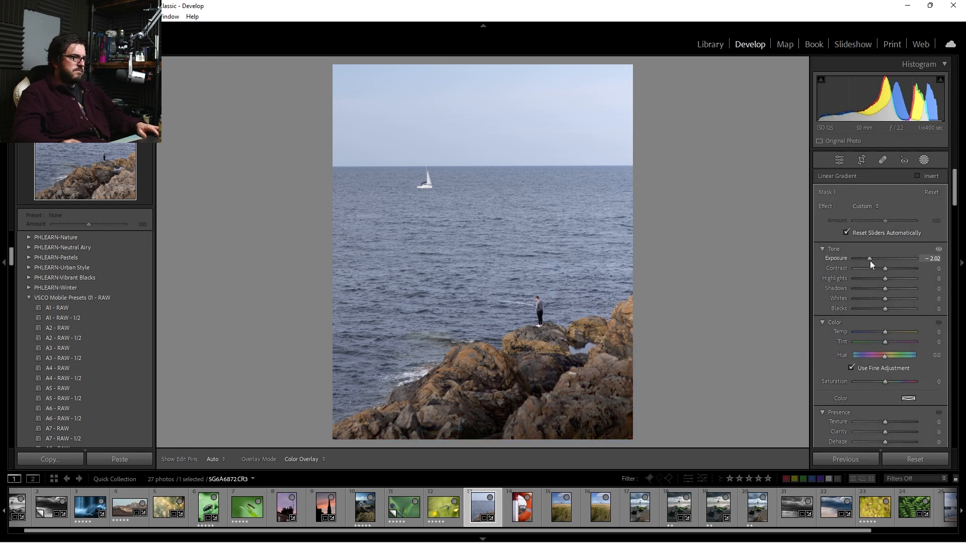
{"action": "left_click", "coordinate": [923, 159]}
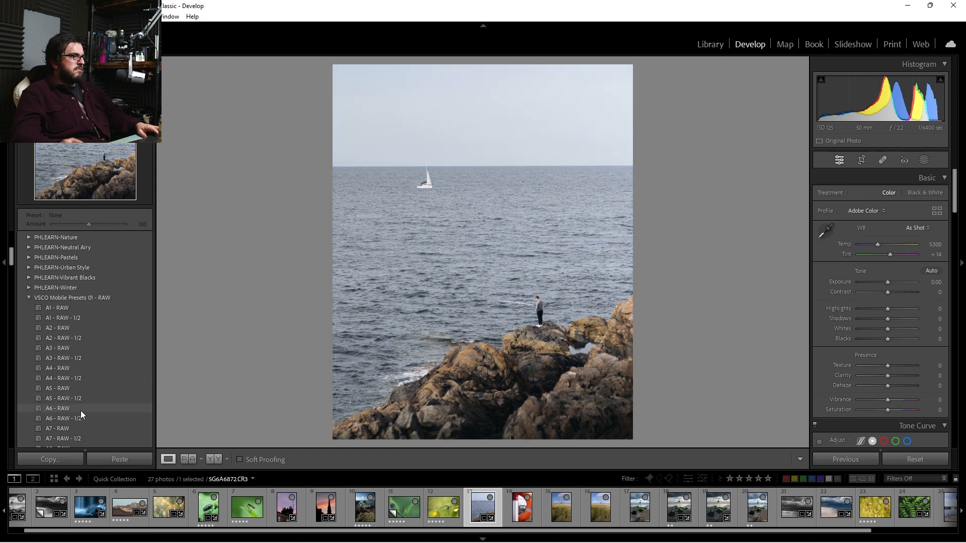
Apply the A6 - RAW preset, and set Temp to 5044, Highlights about -30, Shadows -11 and Whites +17
{"action": "left_click", "coordinate": [80, 411]}
{"action": "left_click_drag", "start_coordinate": [878, 245], "coordinate": [878, 247]}
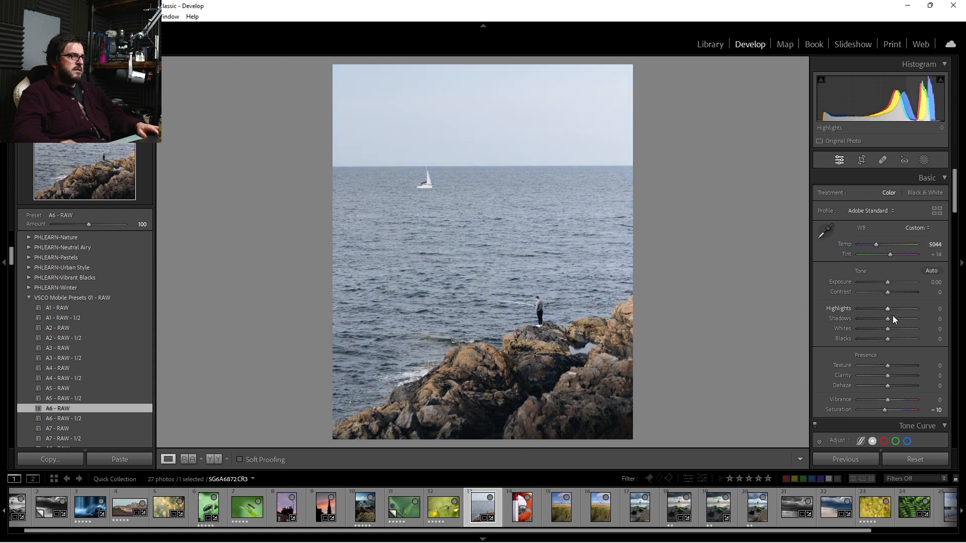
{"action": "mouse_move", "coordinate": [888, 318]}
{"action": "left_mouse_down"}
{"action": "mouse_move", "coordinate": [863, 324]}
{"action": "mouse_move", "coordinate": [883, 319]}
{"action": "mouse_move", "coordinate": [894, 329]}
{"action": "left_mouse_up"}
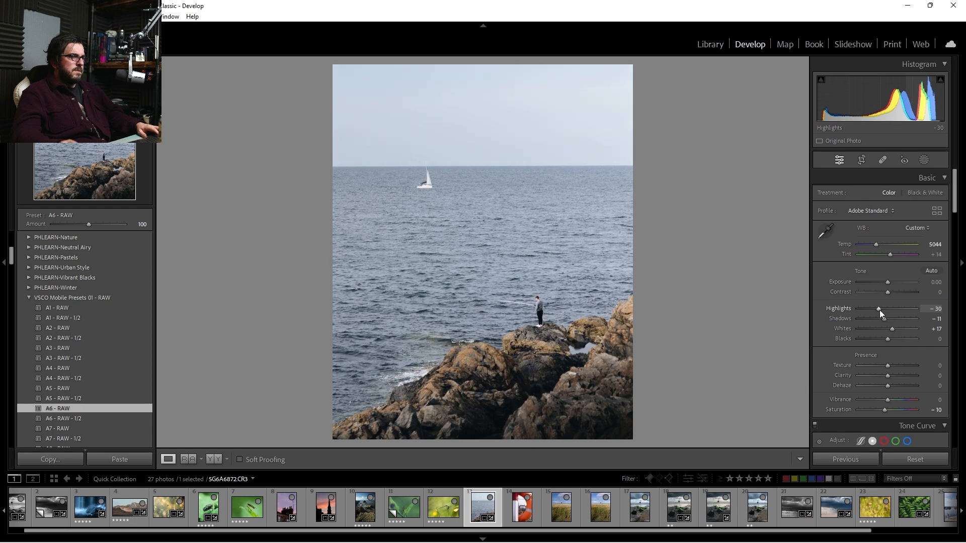
Set the HSL Hue of Yellow to -12, Aqua to +70 and Blue to -21
{"action": "scroll", "coordinate": [895, 335], "scroll_direction": "down", "scroll_amount": 5}
{"action": "scroll", "coordinate": [900, 340], "scroll_direction": "down", "scroll_amount": 2}
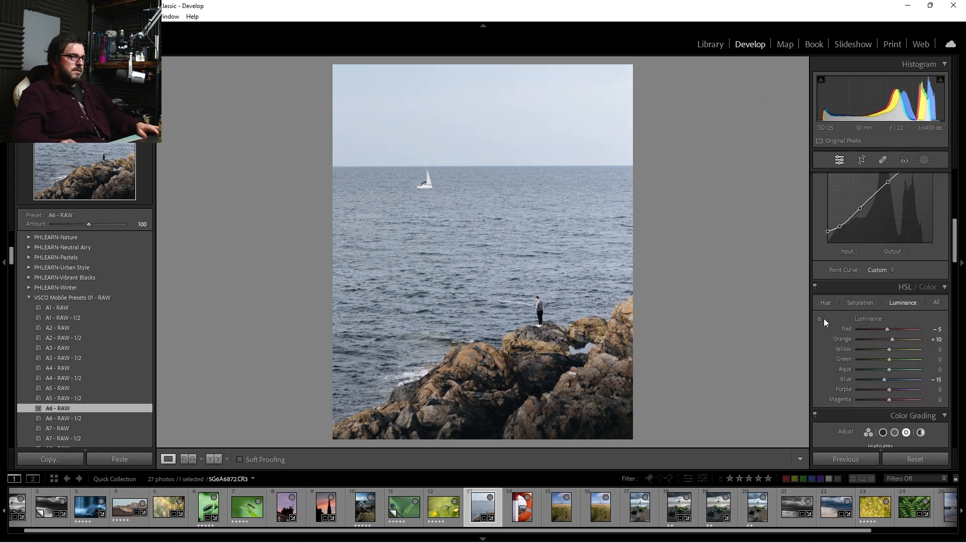
{"action": "left_click", "coordinate": [829, 304]}
{"action": "left_click_drag", "start_coordinate": [889, 349], "coordinate": [882, 351]}
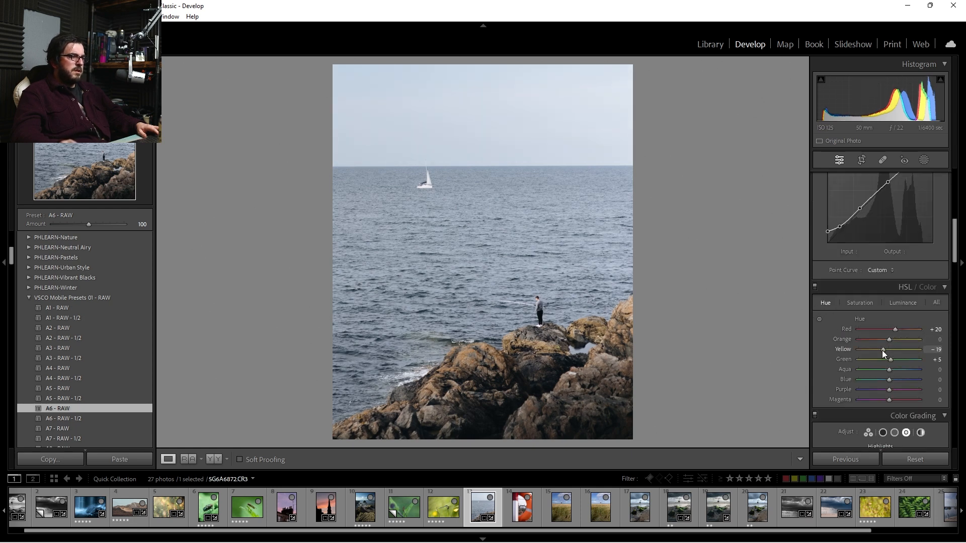
{"action": "left_click_drag", "start_coordinate": [878, 385], "coordinate": [910, 368]}
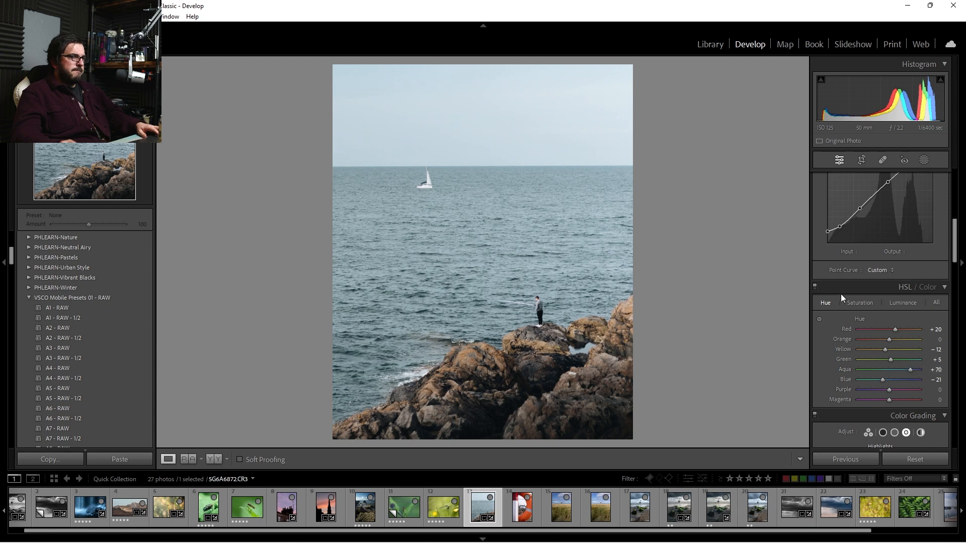
Set the HSL Saturation of Blue to -9 and the Luminance of Blue to -29 and Orange to +69
{"action": "left_click", "coordinate": [870, 307]}
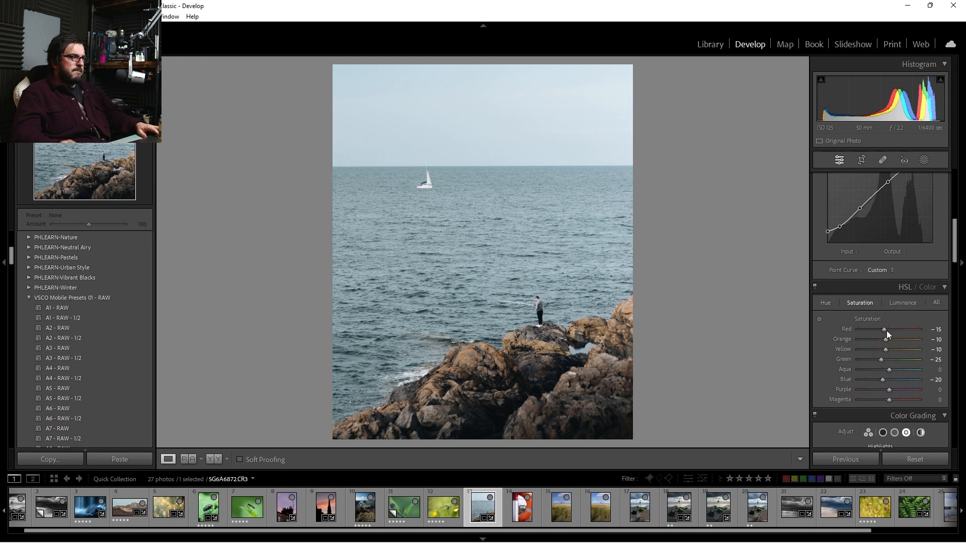
{"action": "left_click_drag", "start_coordinate": [888, 378], "coordinate": [887, 380]}
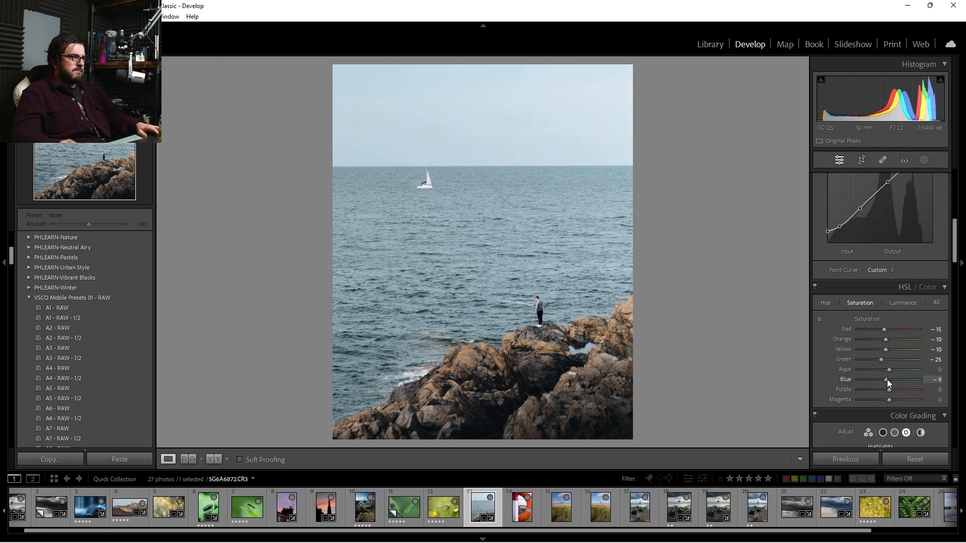
{"action": "left_click", "coordinate": [895, 302]}
{"action": "left_click_drag", "start_coordinate": [886, 379], "coordinate": [913, 341]}
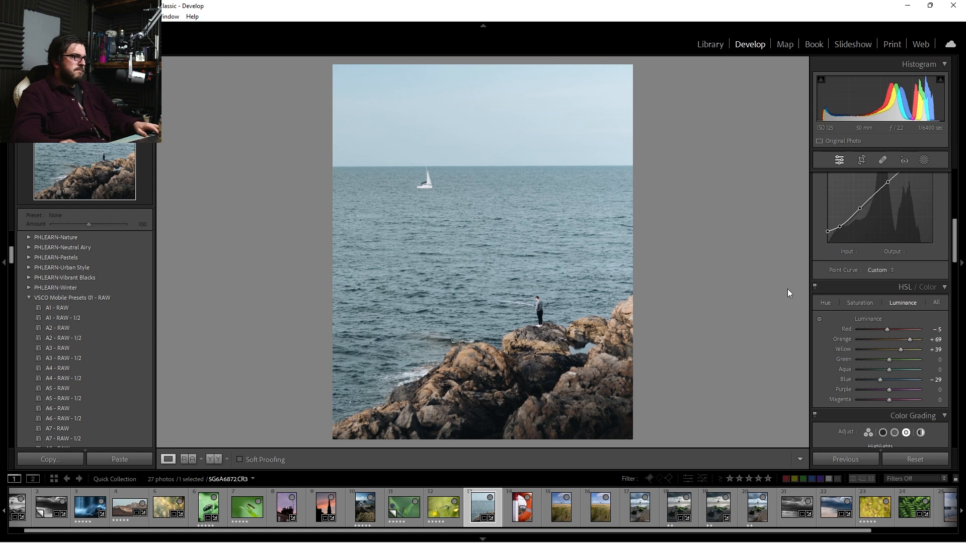
Compare the rocky-coast photo before and after the edit, examining the colours of the sea, sky and rocks
{"action": "key", "text": "backslash"}
{"action": "key", "text": "backslash"}
{"action": "key", "text": "backslash"}
{"action": "key", "text": "backslash"}
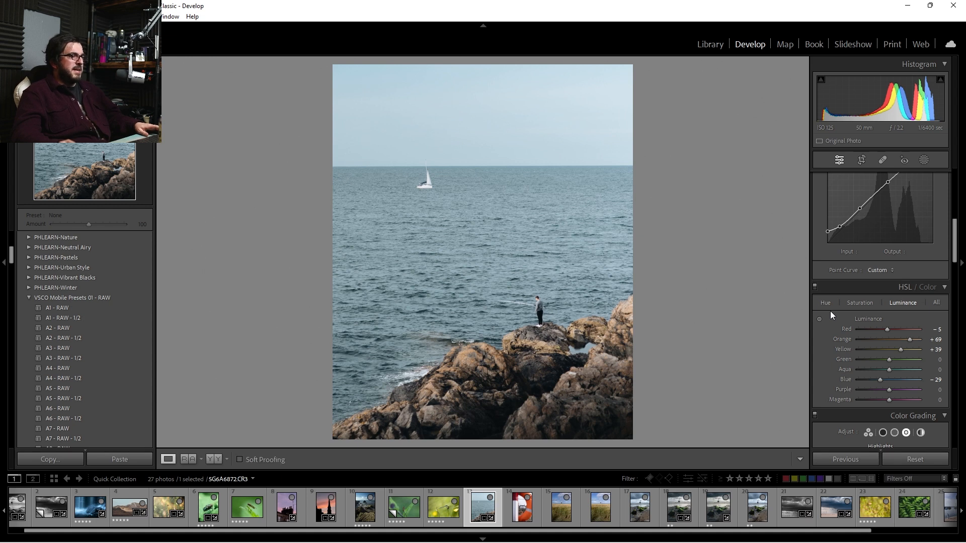
{"action": "key", "text": "backslash"}
{"action": "key", "text": "backslash"}
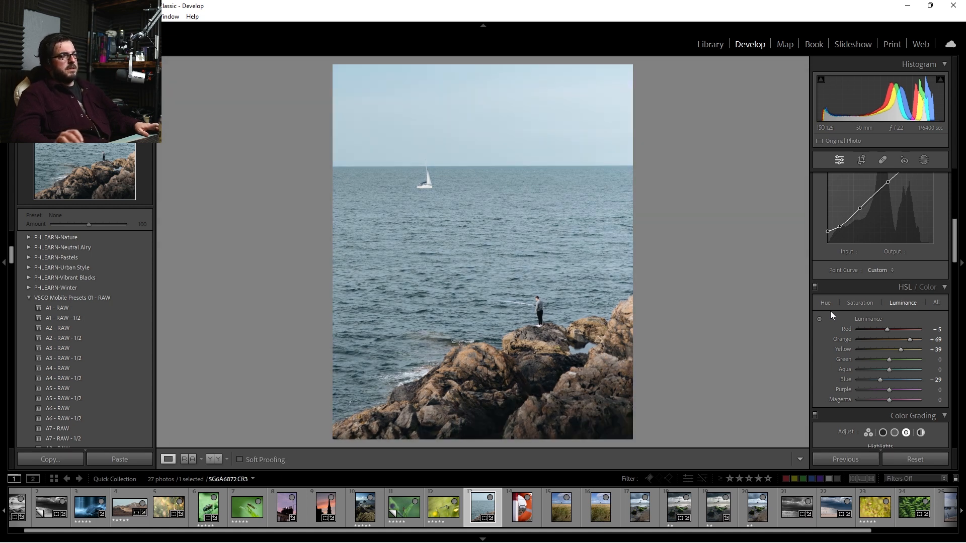
{"action": "key", "text": "backslash"}
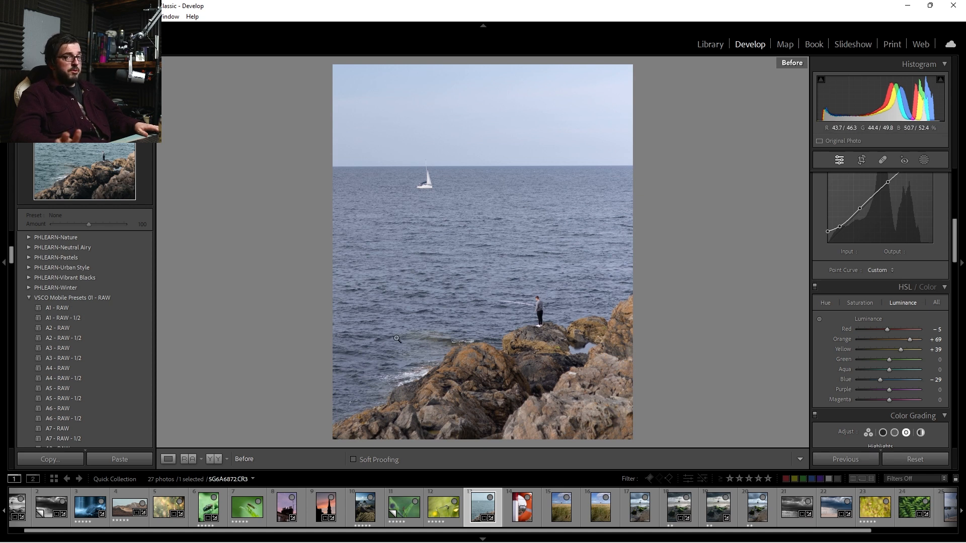
{"action": "key", "text": "backslash"}
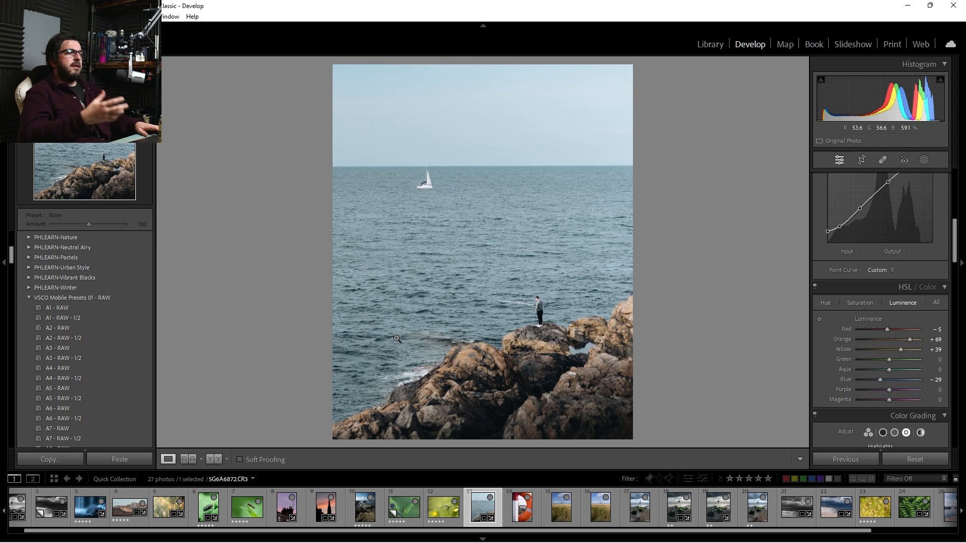
{"action": "key", "text": "backslash"}
{"action": "key", "text": "backslash"}
{"action": "key", "text": "backslash"}
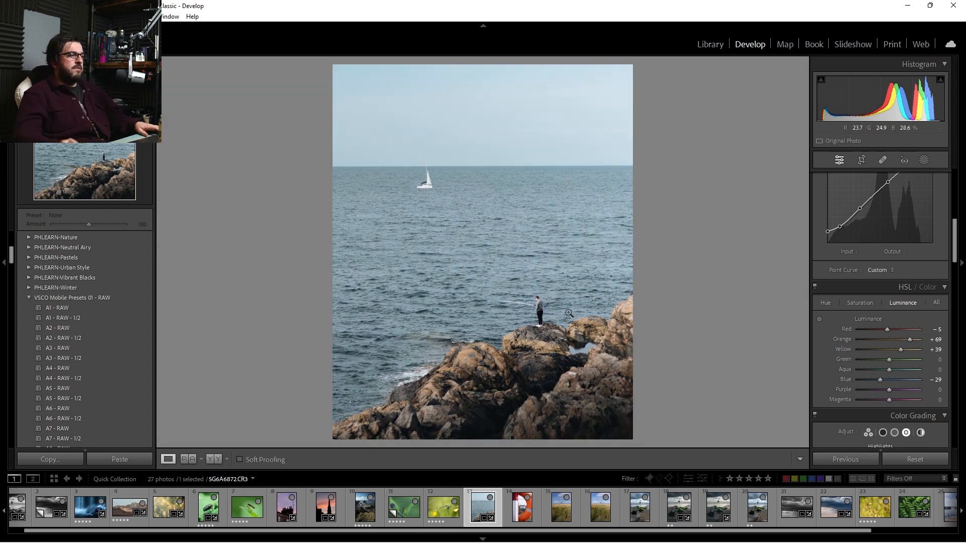
{"action": "key", "text": "backslash"}
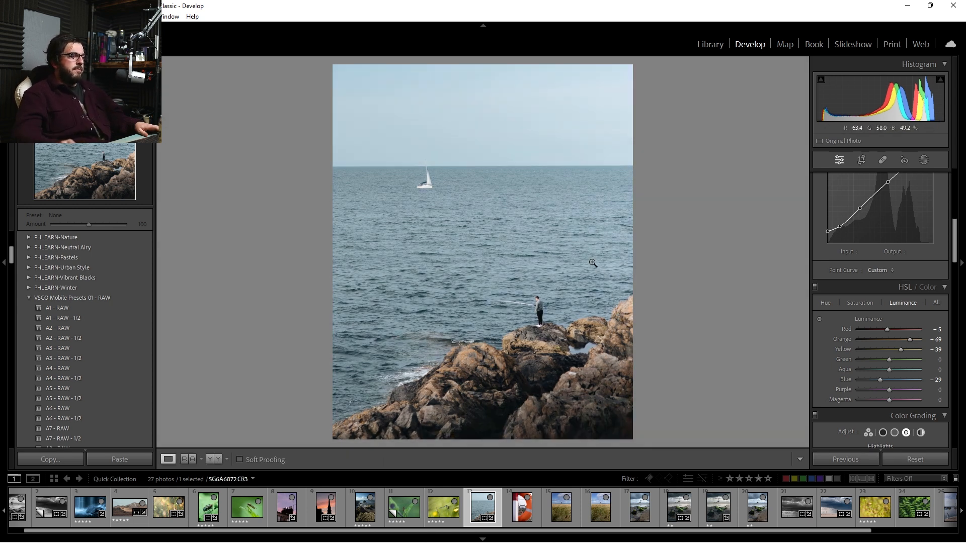
{"action": "key", "text": "backslash"}
{"action": "key", "text": "backslash"}
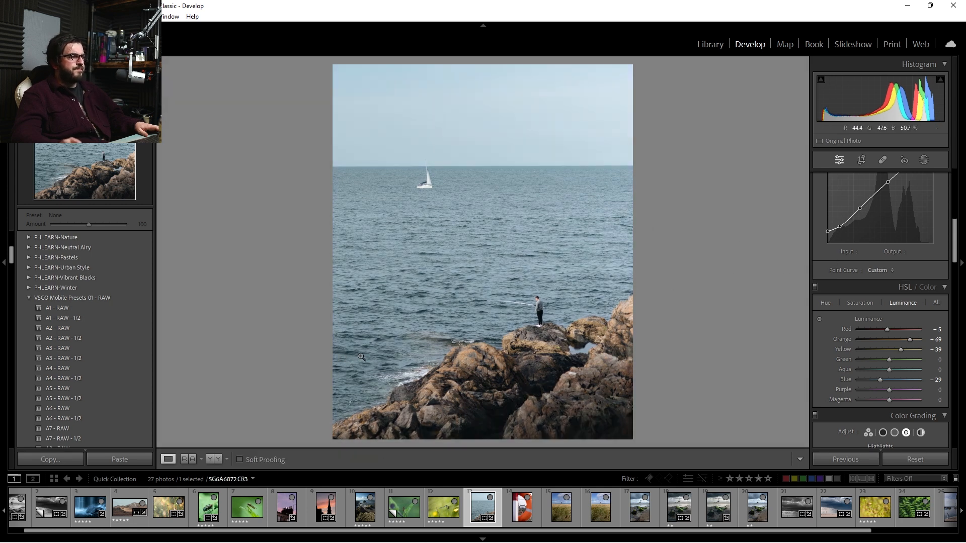
Set the HSL Saturation of Blue to +9 and Orange to +2, and compare the photo with its original
{"action": "left_click", "coordinate": [826, 303]}
{"action": "left_click", "coordinate": [886, 377]}
{"action": "left_click", "coordinate": [860, 303]}
{"action": "left_click_drag", "start_coordinate": [887, 381], "coordinate": [892, 382]}
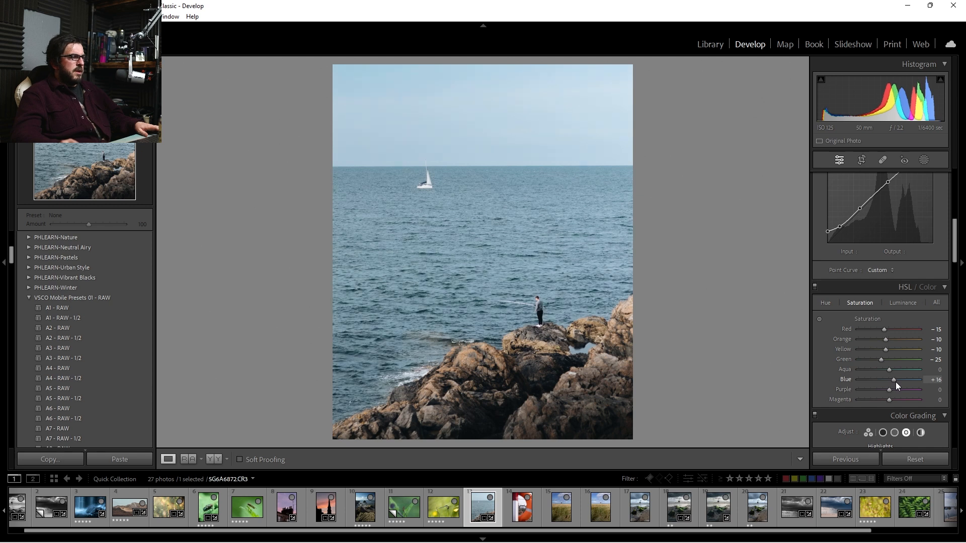
{"action": "left_click_drag", "start_coordinate": [896, 382], "coordinate": [894, 381]}
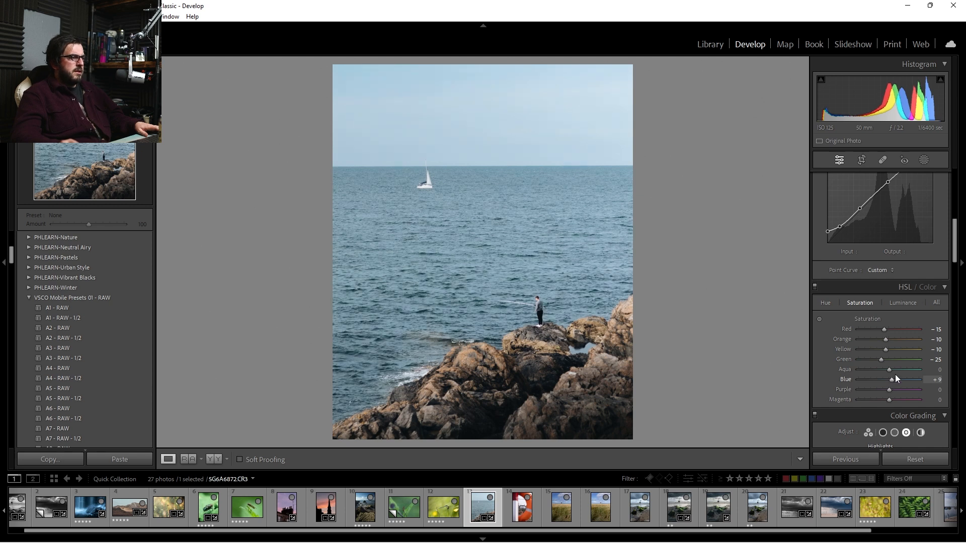
{"action": "left_click_drag", "start_coordinate": [887, 339], "coordinate": [889, 340]}
{"action": "key", "text": "backslash"}
{"action": "key", "text": "backslash"}
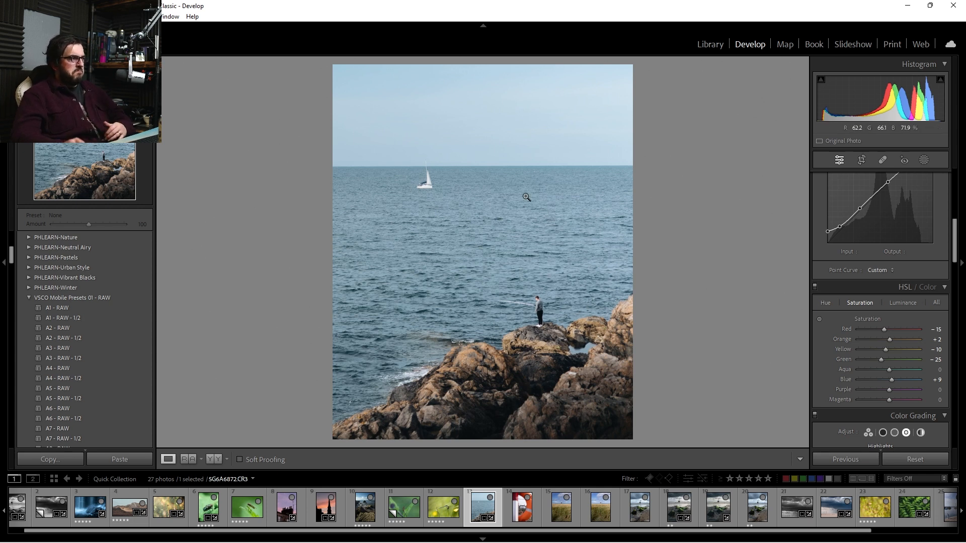
{"action": "key", "text": "backslash"}
{"action": "key", "text": "backslash"}
Browse the Quick Collection grid in the Library for another photo, viewing the harbour shot with the white lighthouse
{"action": "left_click", "coordinate": [719, 45]}
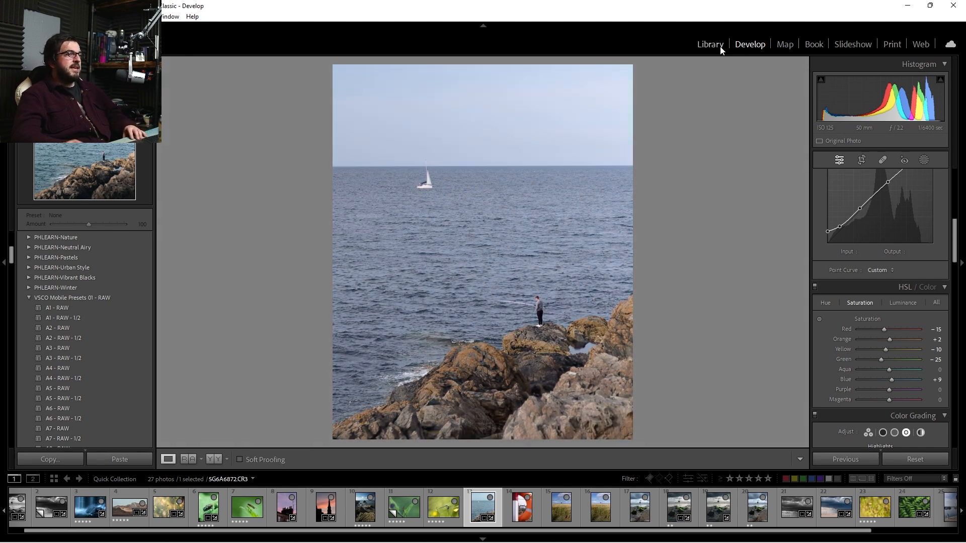
{"action": "key", "text": "g"}
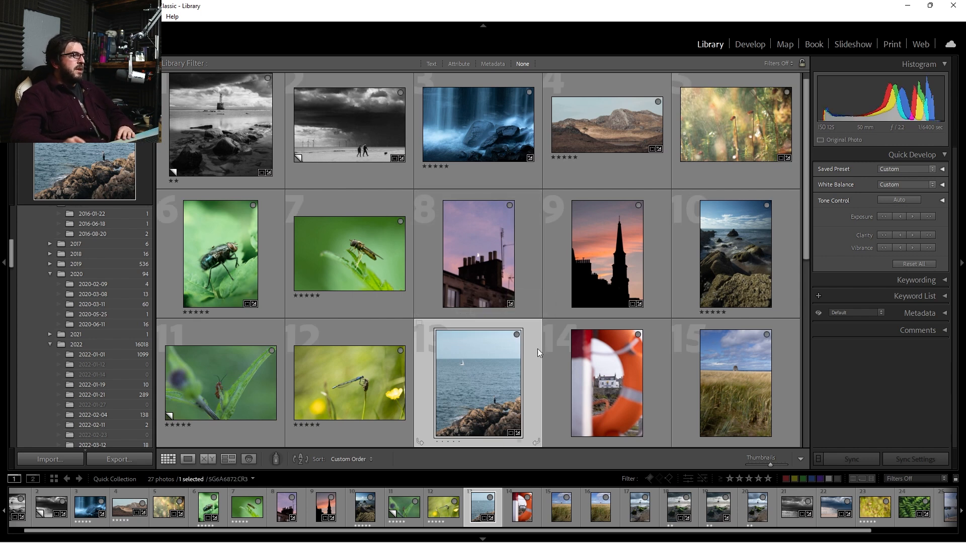
{"action": "scroll", "coordinate": [541, 348], "scroll_direction": "down", "scroll_amount": 3}
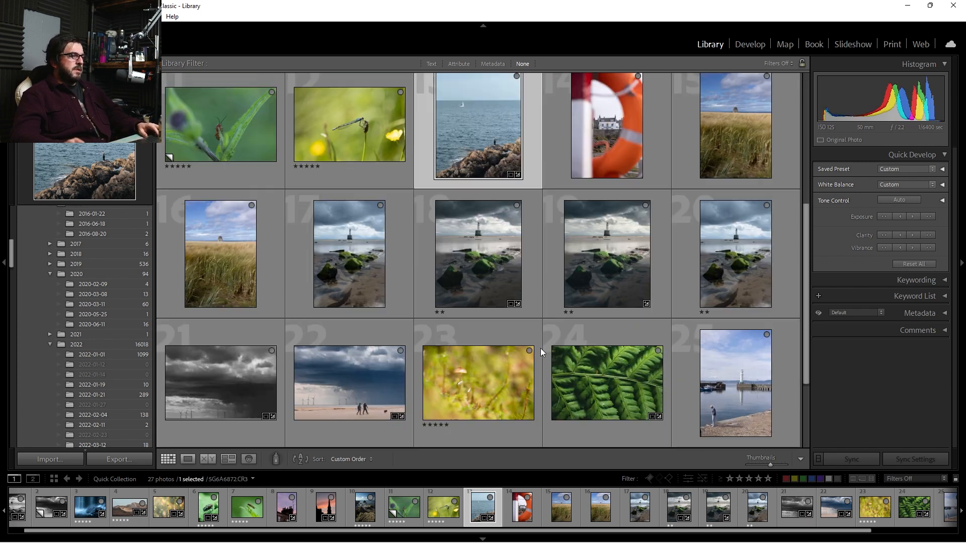
{"action": "scroll", "coordinate": [541, 348], "scroll_direction": "down", "scroll_amount": 2}
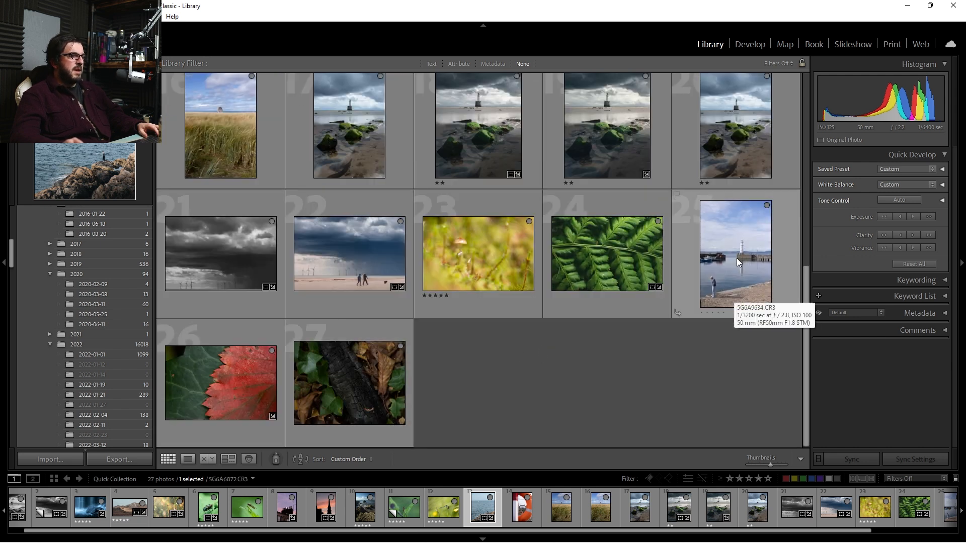
{"action": "double_click", "coordinate": [743, 247]}
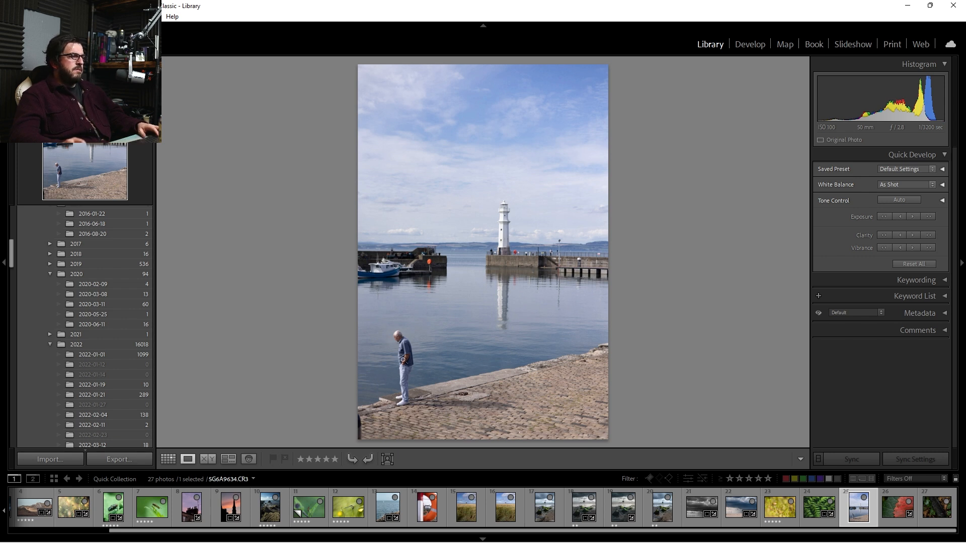
{"action": "key", "text": "g"}
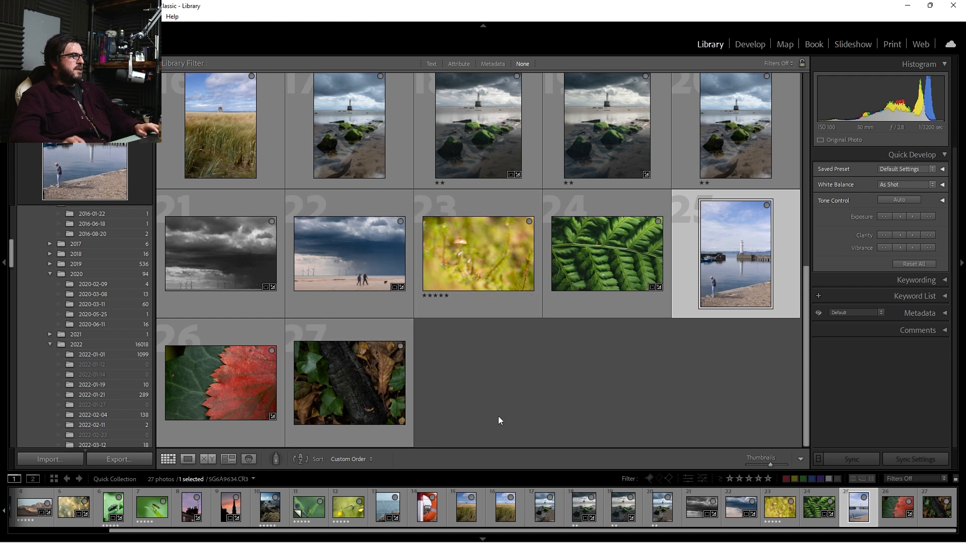
{"action": "scroll", "coordinate": [409, 385], "scroll_direction": "up", "scroll_amount": 5}
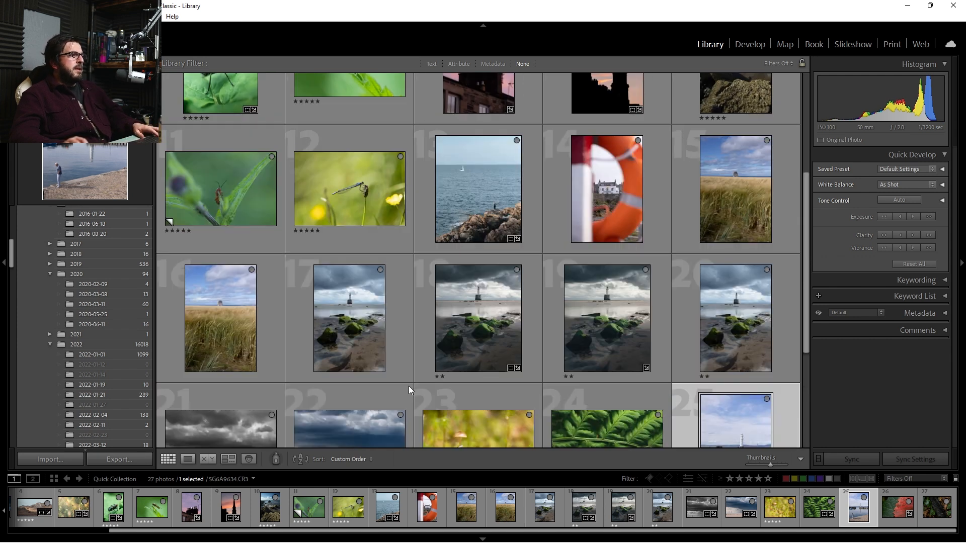
{"action": "scroll", "coordinate": [409, 385], "scroll_direction": "up", "scroll_amount": 3}
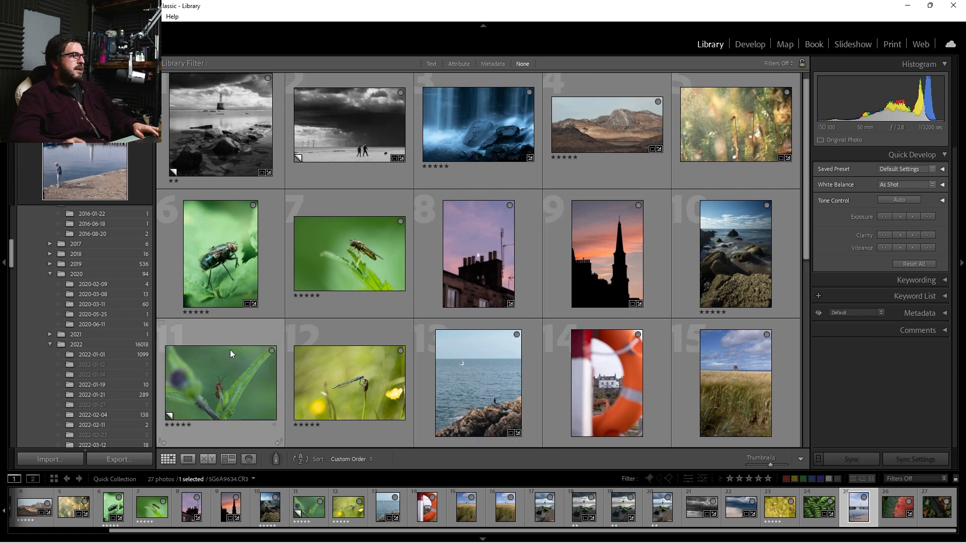
Open the photo of the blue damselfly with yellow buttercups in Develop and cool its Temp to 4435
{"action": "double_click", "coordinate": [354, 375]}
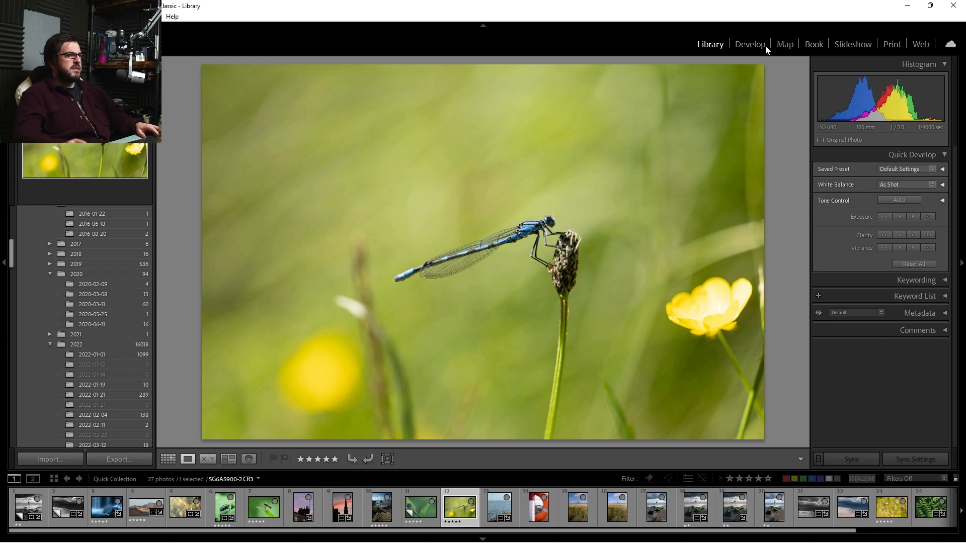
{"action": "left_click", "coordinate": [751, 45]}
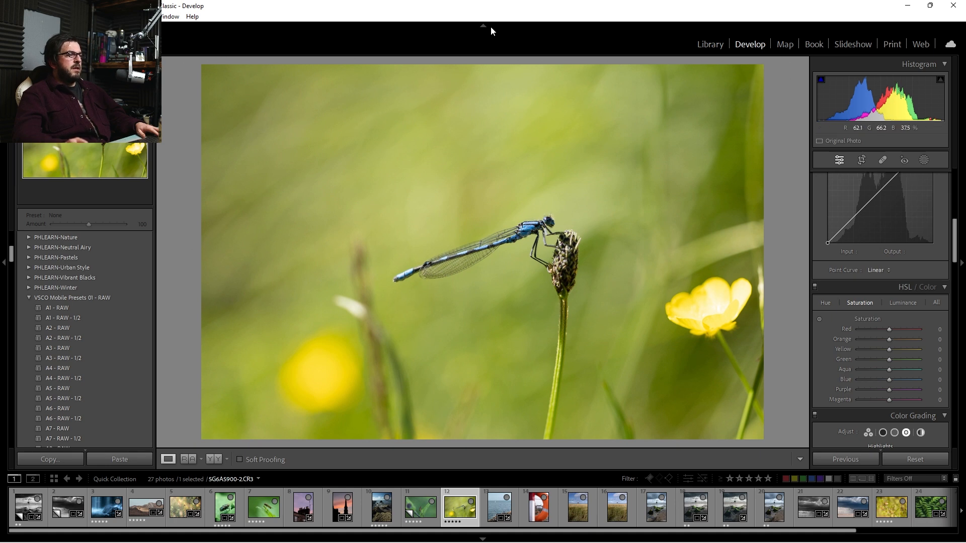
{"action": "scroll", "coordinate": [902, 357], "scroll_direction": "up", "scroll_amount": 5}
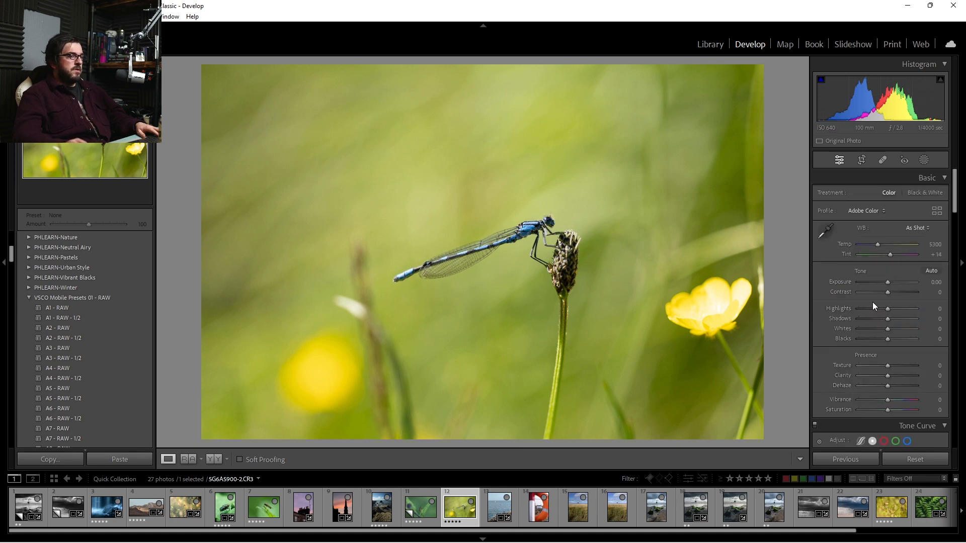
{"action": "left_click_drag", "start_coordinate": [876, 244], "coordinate": [871, 243]}
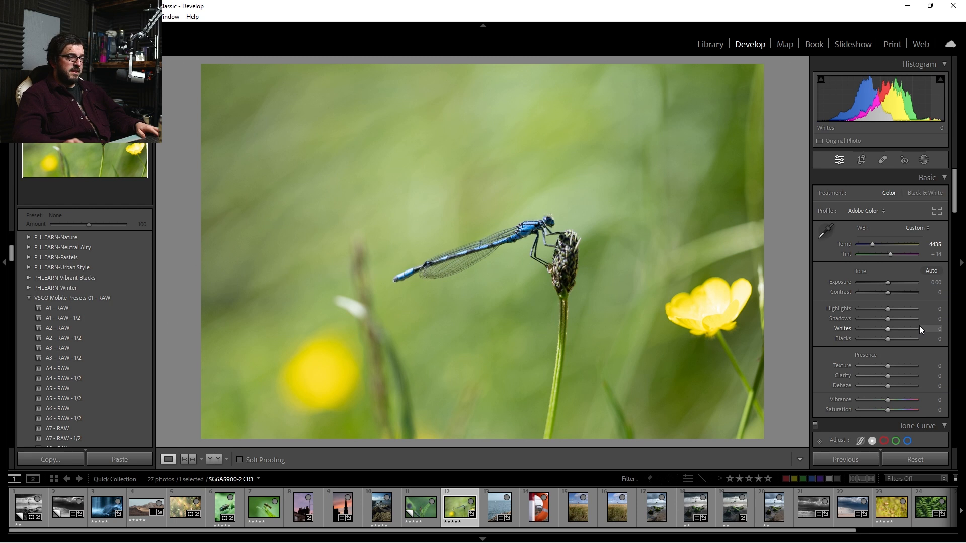
Set Highlights to -32 and Shadows to +25 on the damselfly photo
{"action": "scroll", "coordinate": [920, 327], "scroll_direction": "down", "scroll_amount": 3}
{"action": "scroll", "coordinate": [918, 329], "scroll_direction": "down", "scroll_amount": 3}
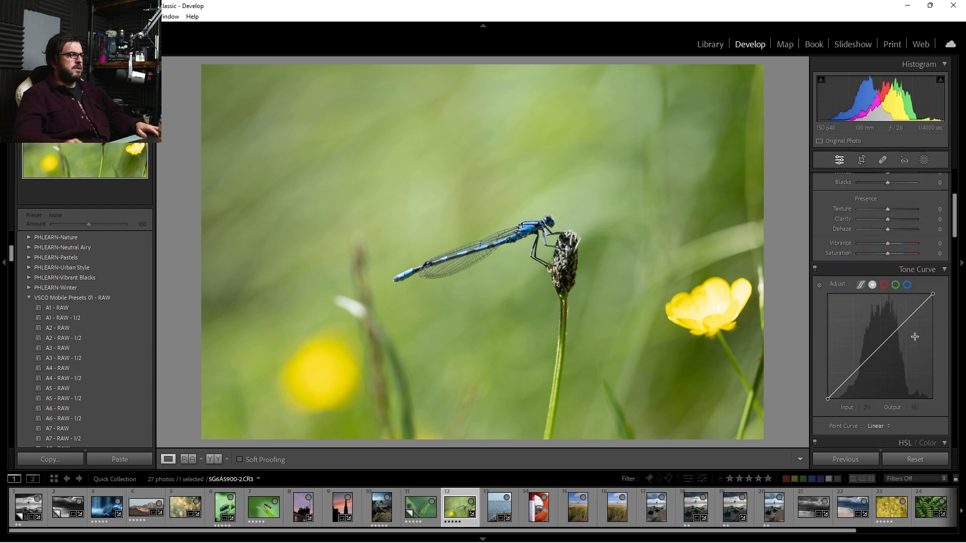
{"action": "scroll", "coordinate": [903, 267], "scroll_direction": "up", "scroll_amount": 3}
{"action": "left_click_drag", "start_coordinate": [890, 231], "coordinate": [878, 229]}
{"action": "left_click", "coordinate": [895, 240]}
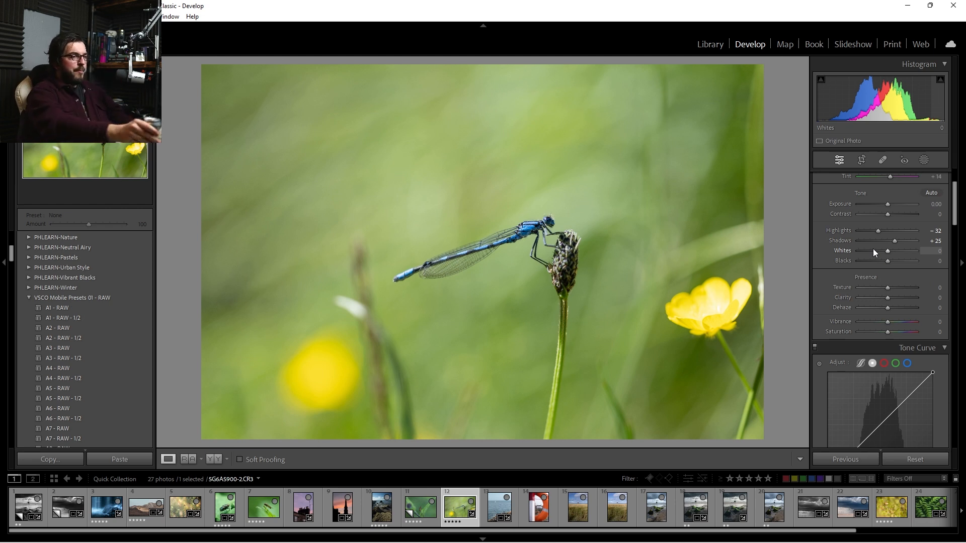
Compare the damselfly photo before and after the white balance and tone adjustments
{"action": "key", "text": "backslash"}
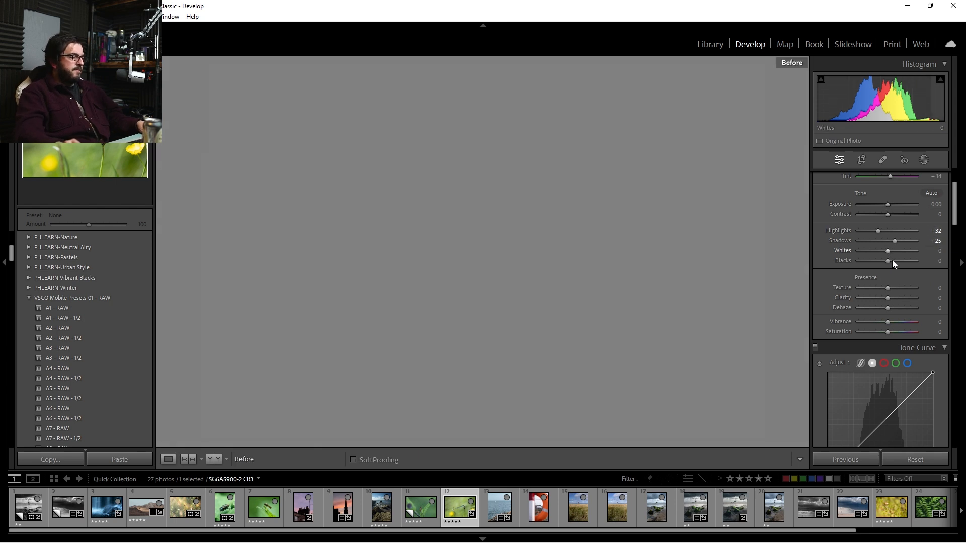
{"action": "key", "text": "backslash"}
{"action": "key", "text": "backslash"}
{"action": "key", "text": "backslash"}
{"action": "key", "text": "backslash"}
{"action": "key", "text": "backslash"}
{"action": "key", "text": "backslash"}
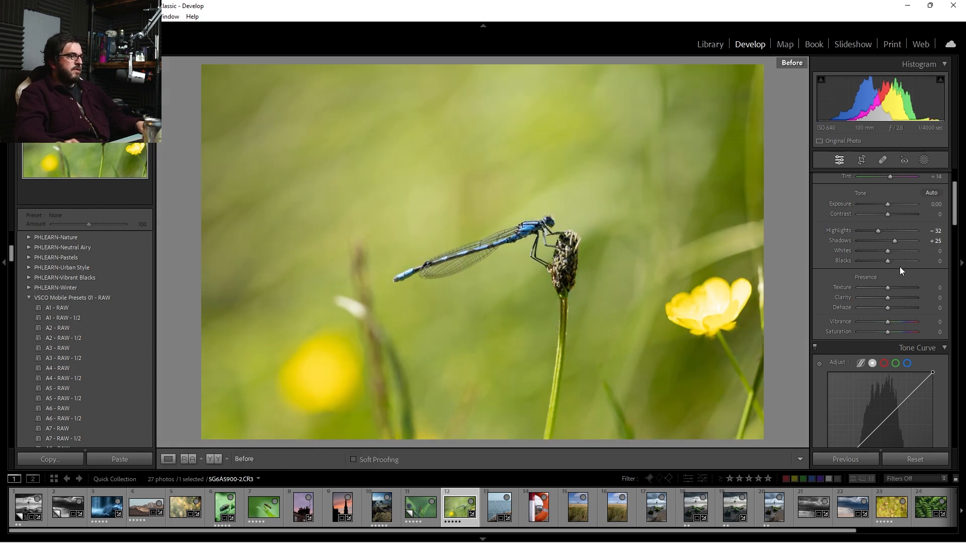
{"action": "key", "text": "backslash"}
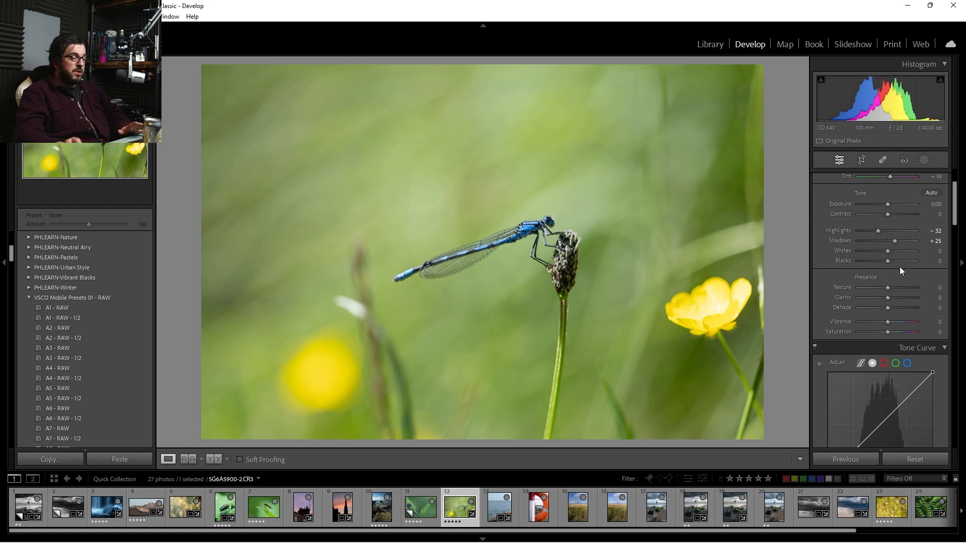
Set the damselfly photo's HSL Hue of Yellow to -27 and Green to +27
{"action": "scroll", "coordinate": [920, 334], "scroll_direction": "down", "scroll_amount": 8}
{"action": "scroll", "coordinate": [932, 322], "scroll_direction": "up", "scroll_amount": 2}
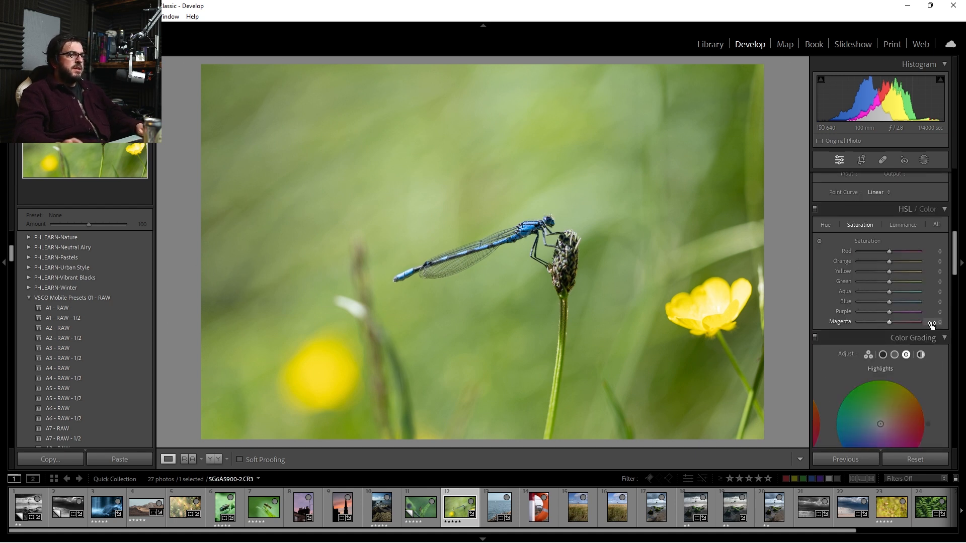
{"action": "left_click", "coordinate": [823, 225]}
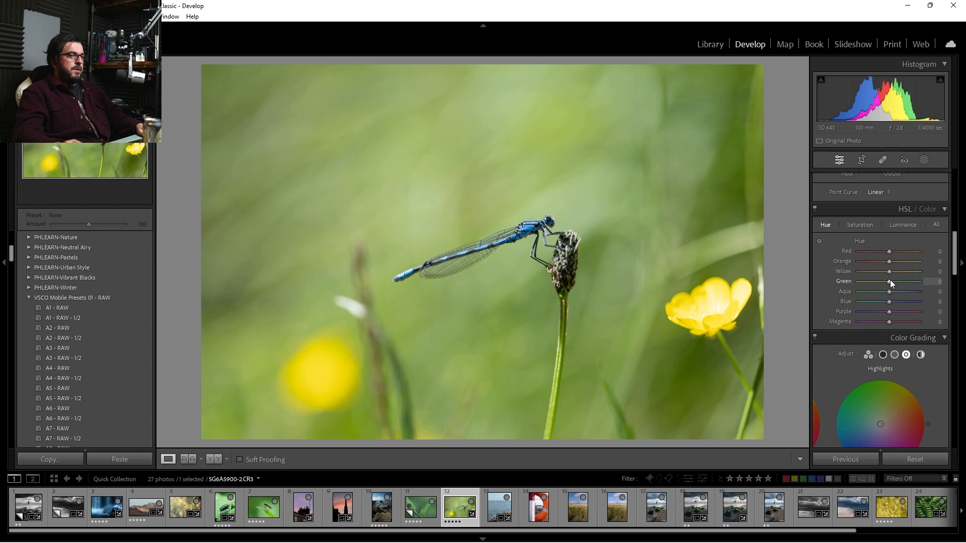
{"action": "mouse_move", "coordinate": [888, 270]}
{"action": "left_mouse_down"}
{"action": "mouse_move", "coordinate": [880, 272]}
{"action": "mouse_move", "coordinate": [895, 282]}
{"action": "left_mouse_up"}
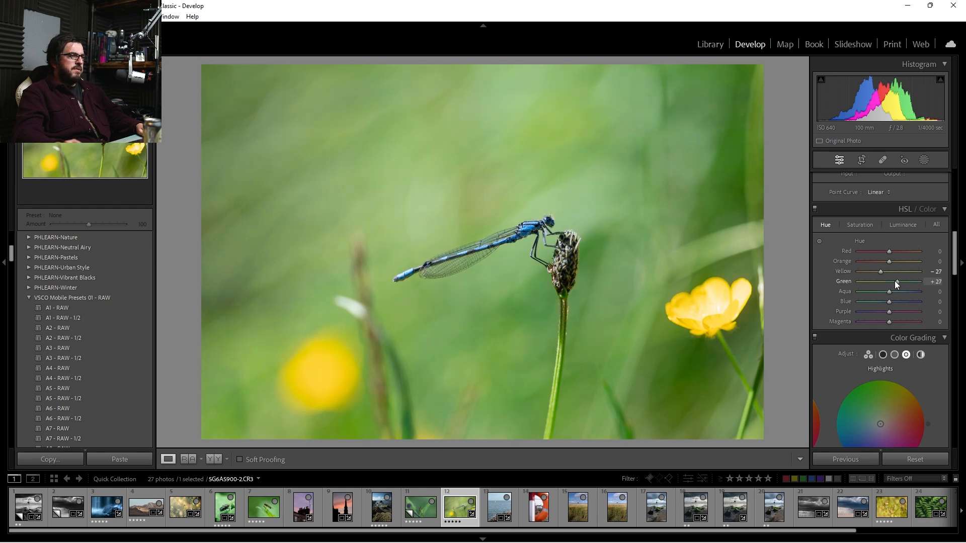
Reduce the HSL Saturation of Green to -42 and return to the Hue adjustments
{"action": "left_click", "coordinate": [861, 225]}
{"action": "left_click_drag", "start_coordinate": [884, 283], "coordinate": [878, 283]}
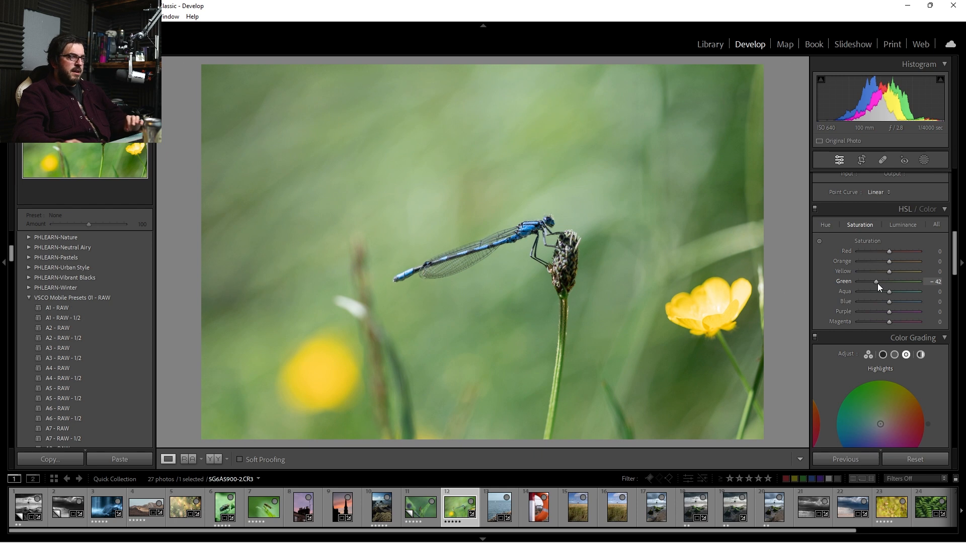
{"action": "left_click", "coordinate": [822, 222]}
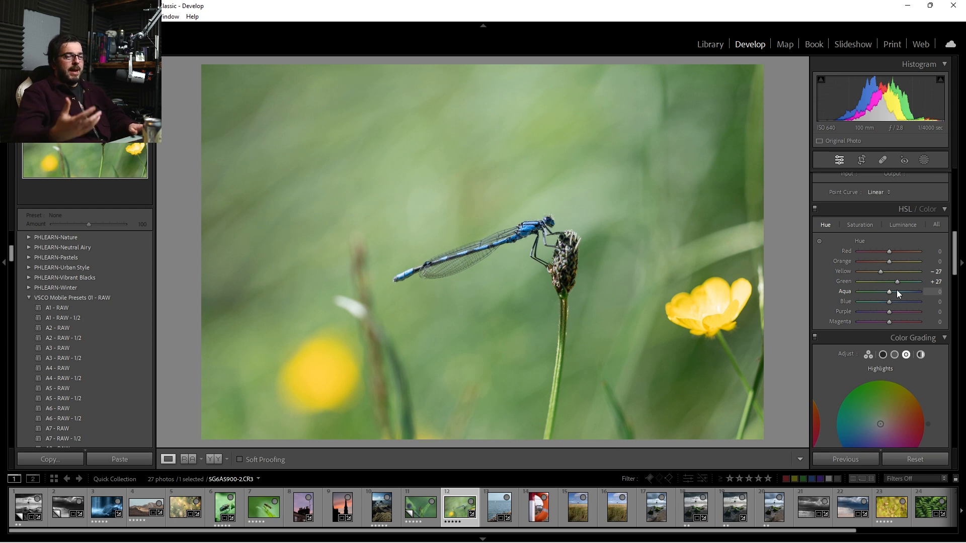
Set the damselfly photo's HSL Saturation of Green to -31
{"action": "left_click", "coordinate": [857, 226]}
{"action": "left_click", "coordinate": [891, 282]}
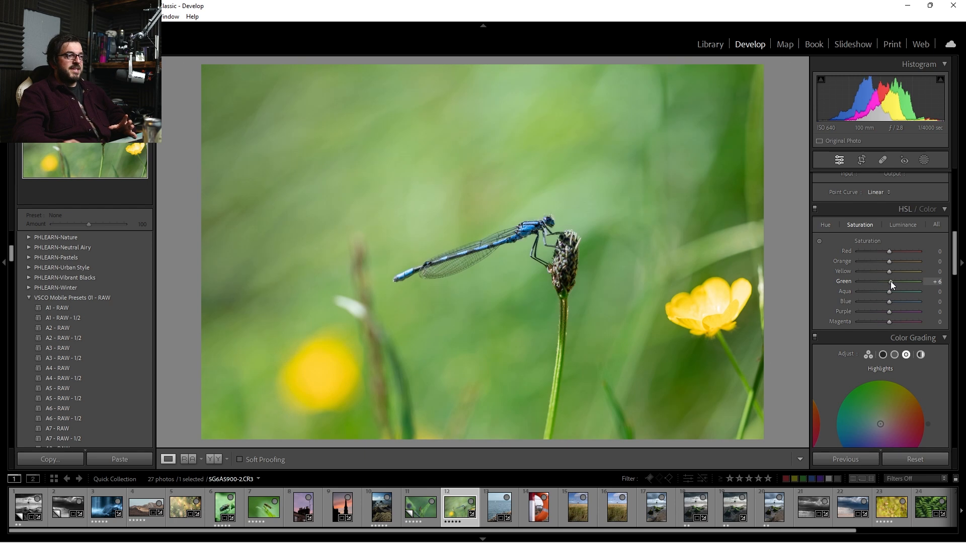
{"action": "left_click_drag", "start_coordinate": [890, 281], "coordinate": [879, 283]}
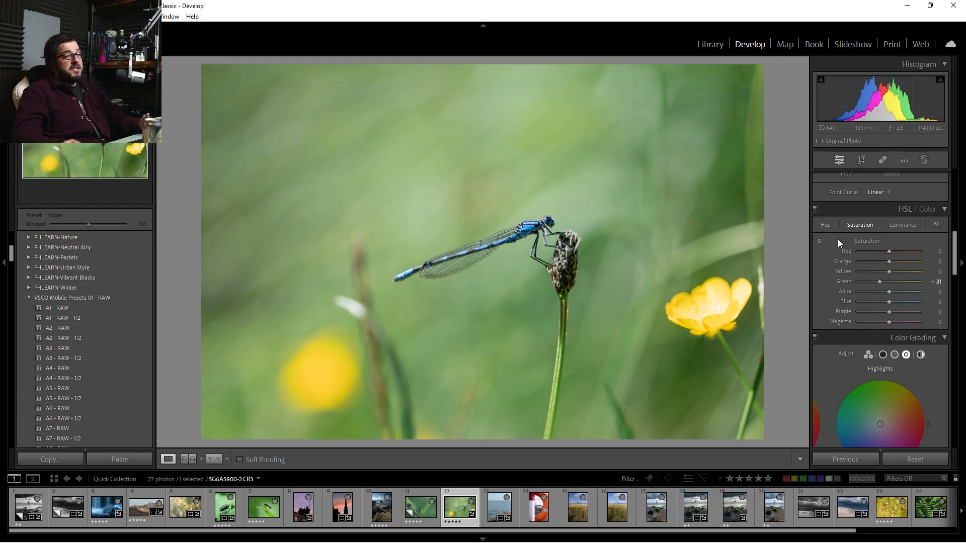
Shift the damselfly's blue body colour by setting HSL Hue of Purple to -100 and Blue to -14
{"action": "left_click", "coordinate": [826, 226]}
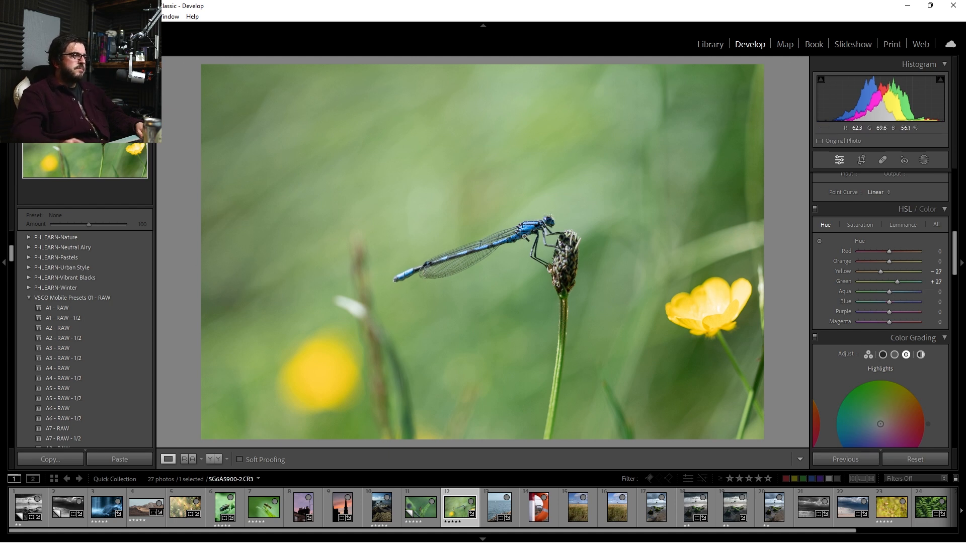
{"action": "left_click", "coordinate": [525, 234]}
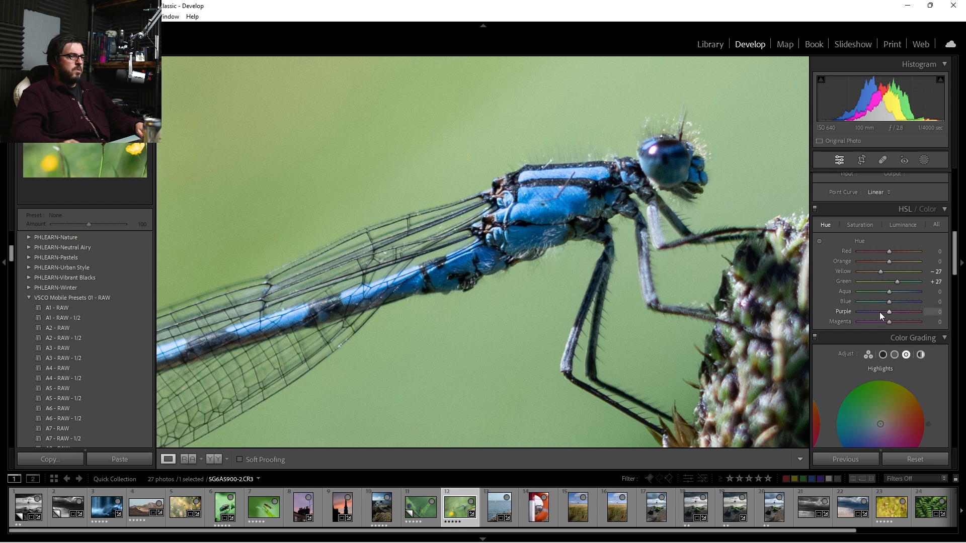
{"action": "left_click_drag", "start_coordinate": [888, 311], "coordinate": [823, 318]}
{"action": "mouse_move", "coordinate": [889, 303]}
{"action": "left_mouse_down"}
{"action": "mouse_move", "coordinate": [866, 309]}
{"action": "mouse_move", "coordinate": [886, 309]}
{"action": "left_mouse_up"}
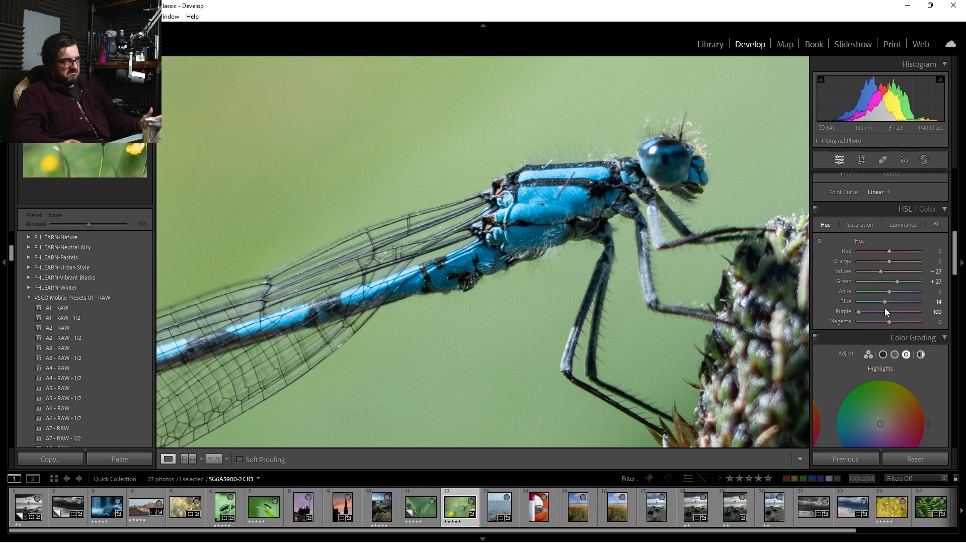
Compare the close-up of the damselfly with the HSL adjustments switched off and on
{"action": "left_click", "coordinate": [815, 209]}
{"action": "left_click", "coordinate": [815, 209]}
{"action": "left_click", "coordinate": [815, 208]}
{"action": "left_click", "coordinate": [815, 209]}
{"action": "left_click", "coordinate": [816, 209]}
{"action": "left_click", "coordinate": [815, 209]}
{"action": "left_click", "coordinate": [815, 208]}
{"action": "left_click", "coordinate": [816, 209]}
{"action": "left_click", "coordinate": [815, 209]}
{"action": "left_click", "coordinate": [815, 209]}
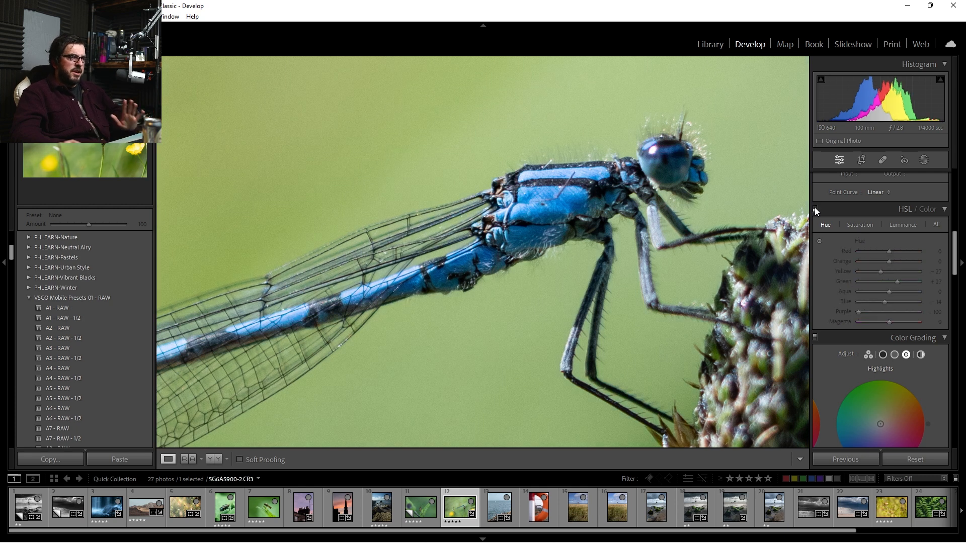
{"action": "left_click", "coordinate": [816, 209]}
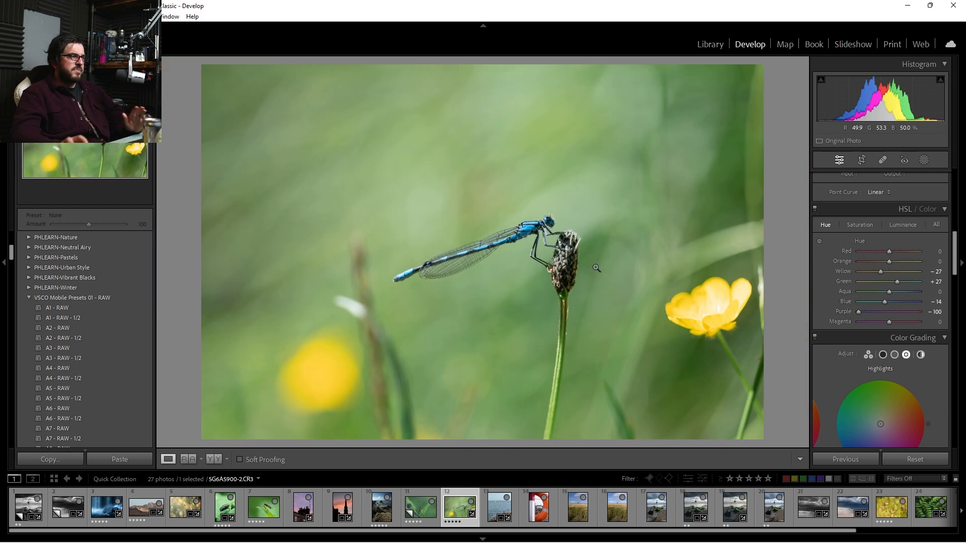
Compare the whole damselfly photo before and after all Develop edits
{"action": "left_click", "coordinate": [646, 256]}
{"action": "key", "text": "backslash"}
{"action": "key", "text": "backslash"}
{"action": "key", "text": "backslash"}
{"action": "key", "text": "backslash"}
{"action": "key", "text": "backslash"}
{"action": "key", "text": "backslash"}
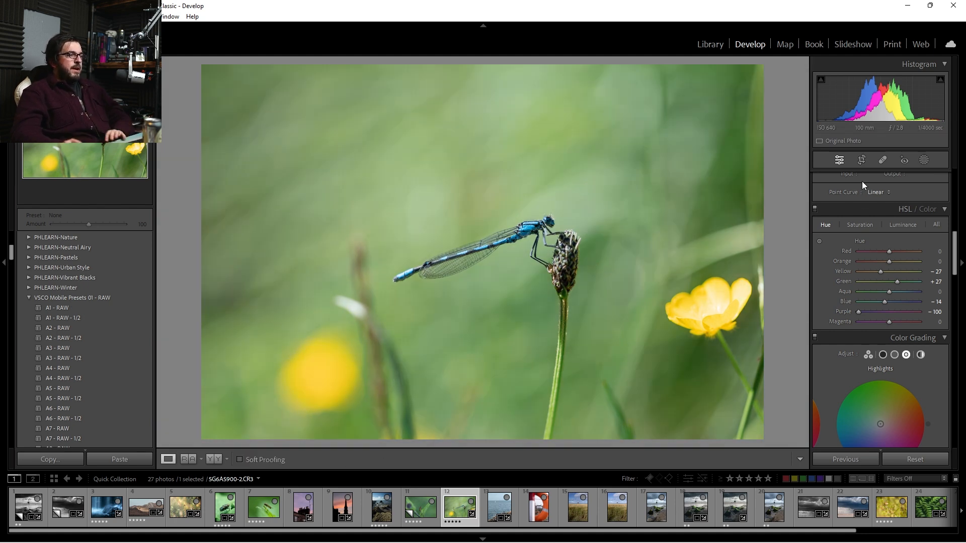
Try a 3 x 1 aspect ratio crop on the damselfly photo
{"action": "scroll", "coordinate": [872, 308], "scroll_direction": "up", "scroll_amount": 5}
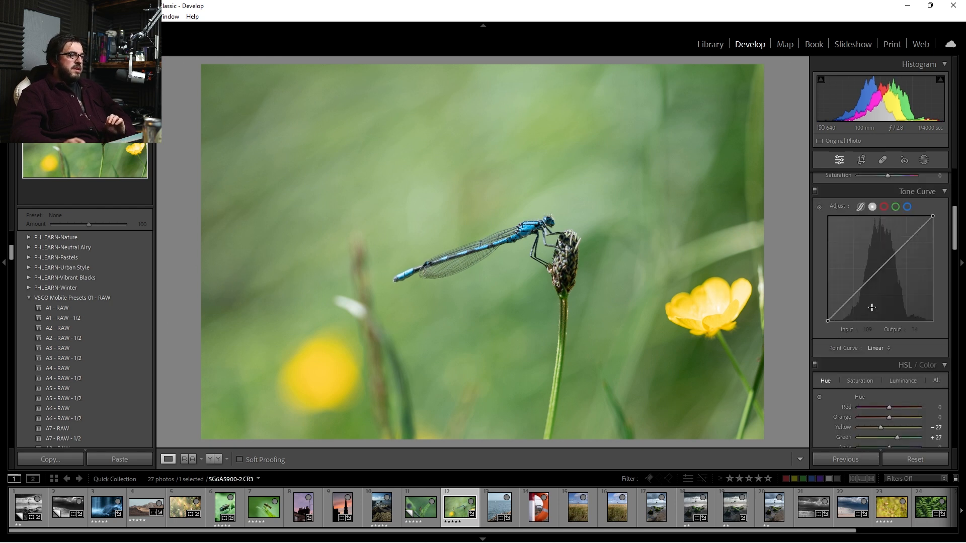
{"action": "left_click", "coordinate": [862, 160]}
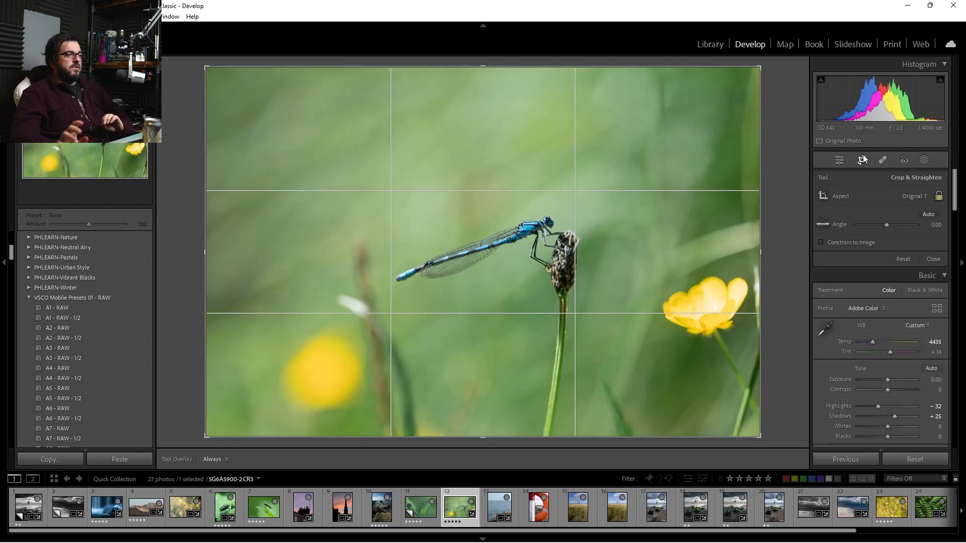
{"action": "left_click", "coordinate": [911, 196]}
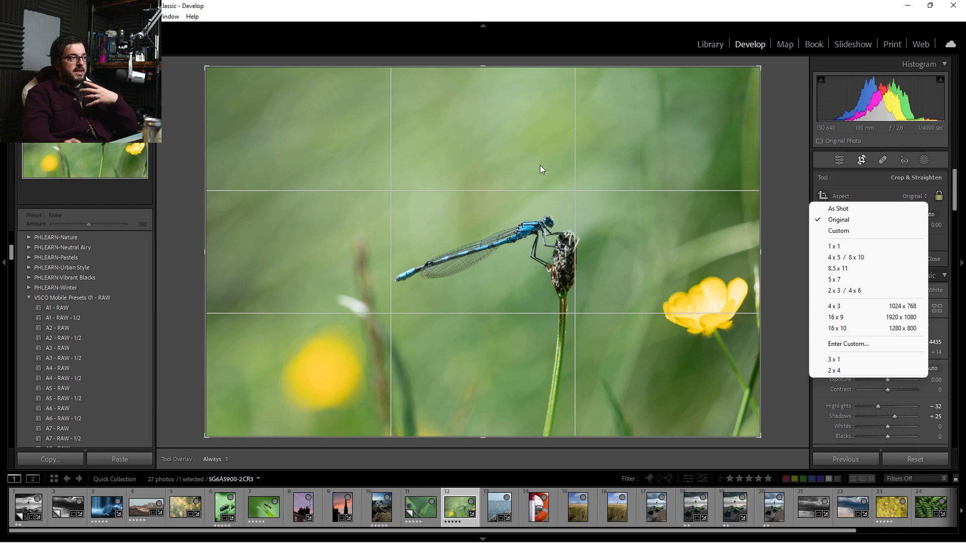
{"action": "left_click", "coordinate": [862, 360]}
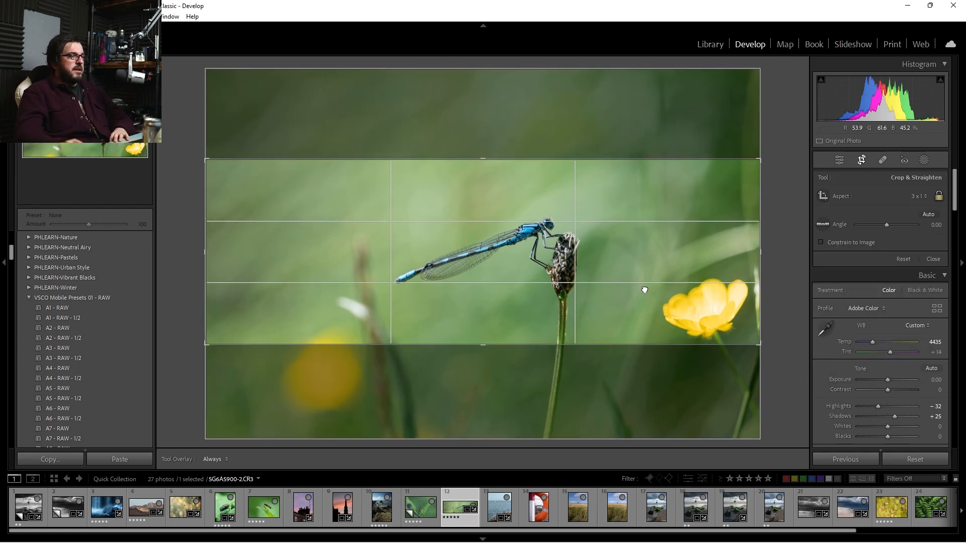
{"action": "key", "text": "Return"}
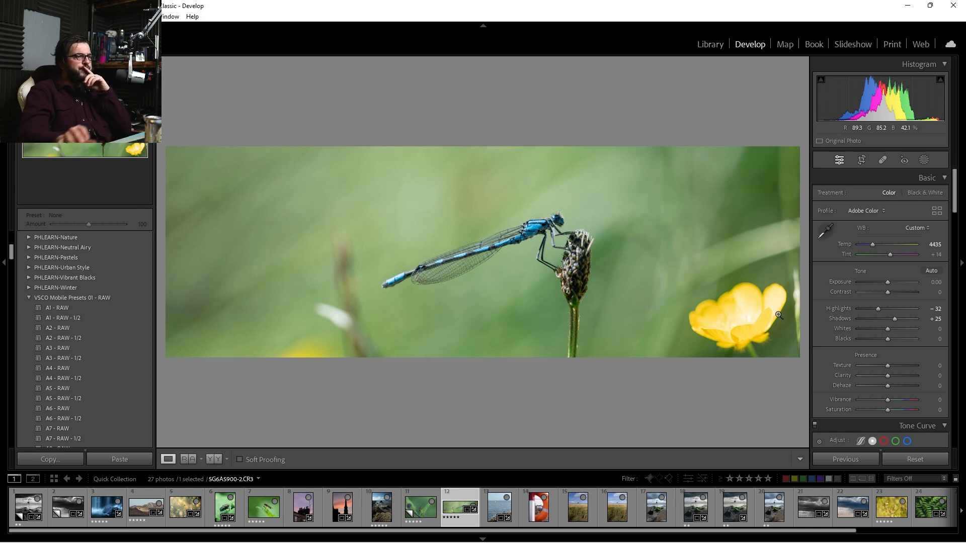
{"action": "key", "text": "ctrl+z"}
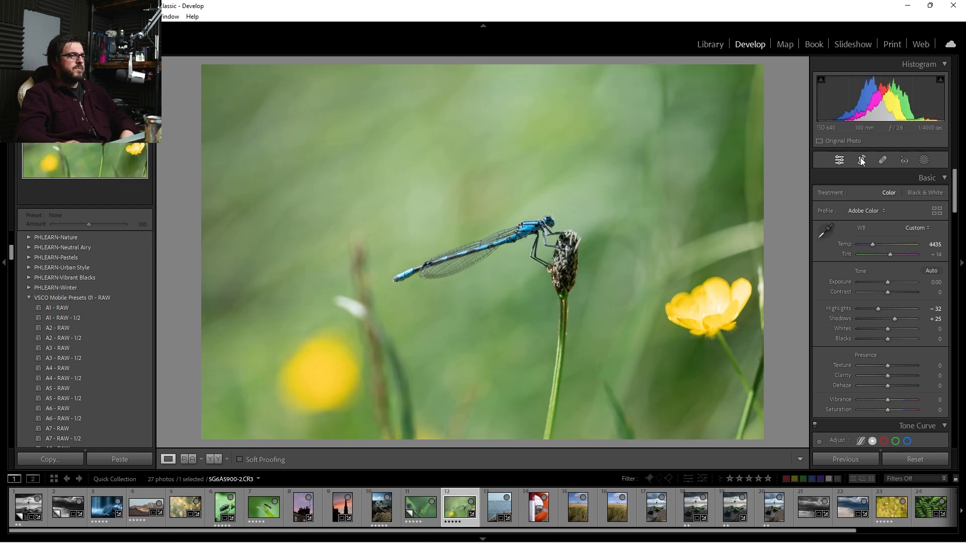
Crop the damselfly photo to a 2 x 4 aspect ratio and pull the crop frame slightly inward from its upper edge
{"action": "left_click", "coordinate": [861, 159]}
{"action": "left_click", "coordinate": [860, 160]}
{"action": "left_click", "coordinate": [859, 161]}
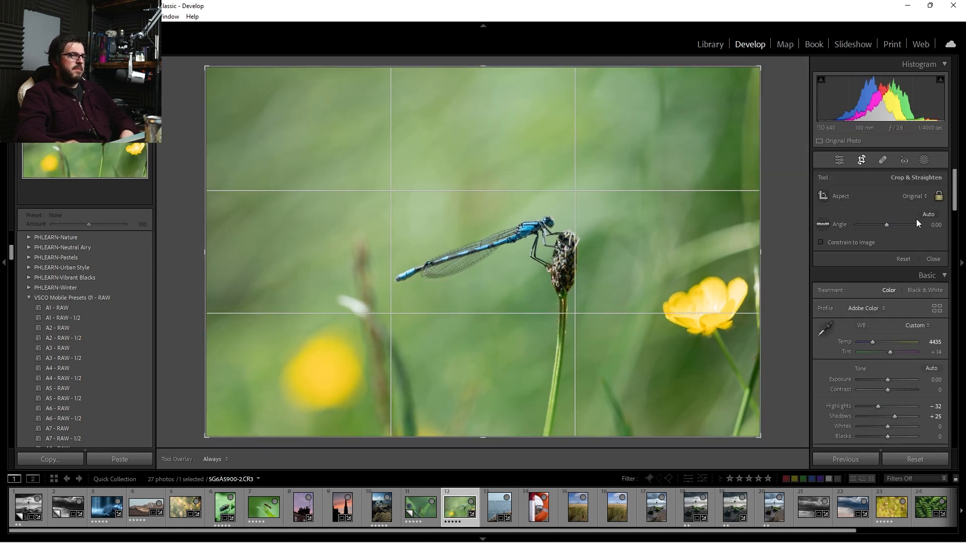
{"action": "left_click", "coordinate": [917, 196]}
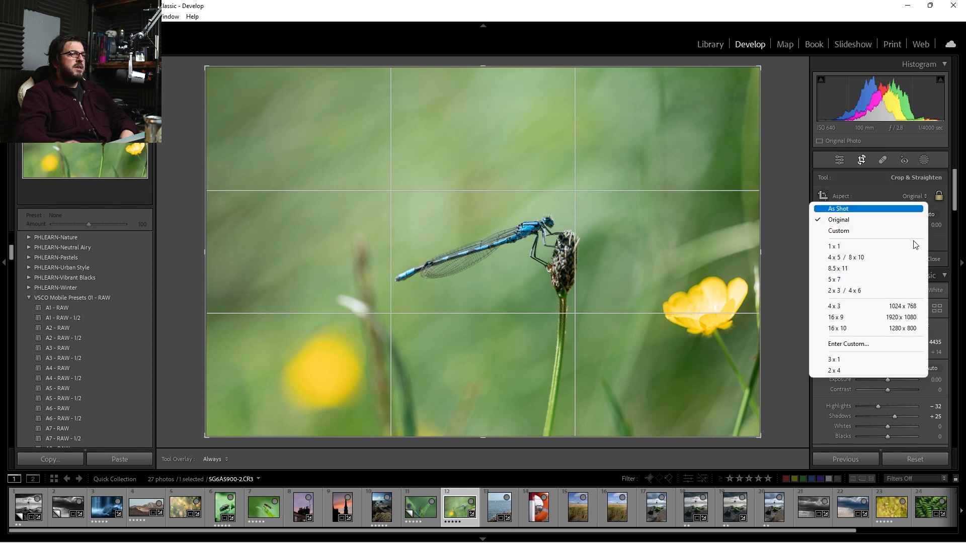
{"action": "left_click", "coordinate": [878, 370]}
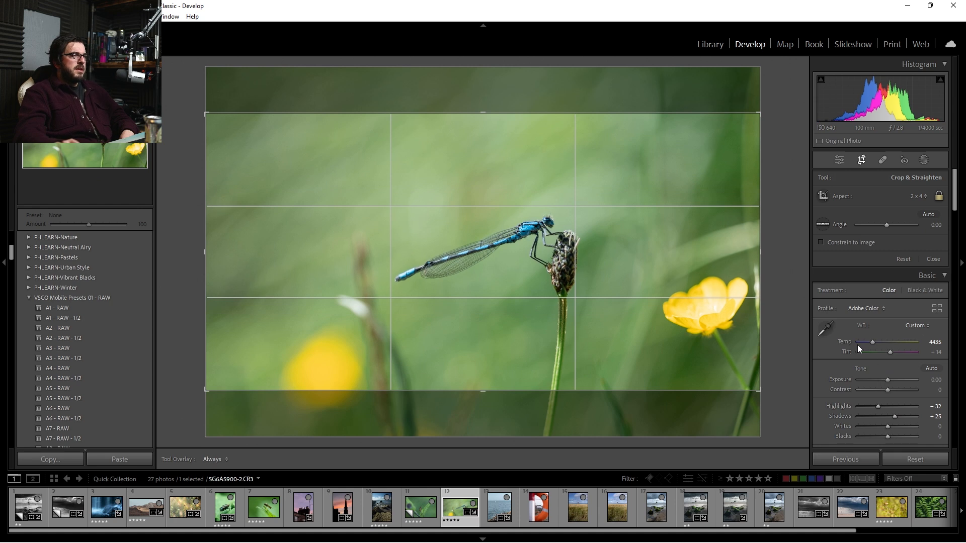
{"action": "left_click", "coordinate": [918, 197]}
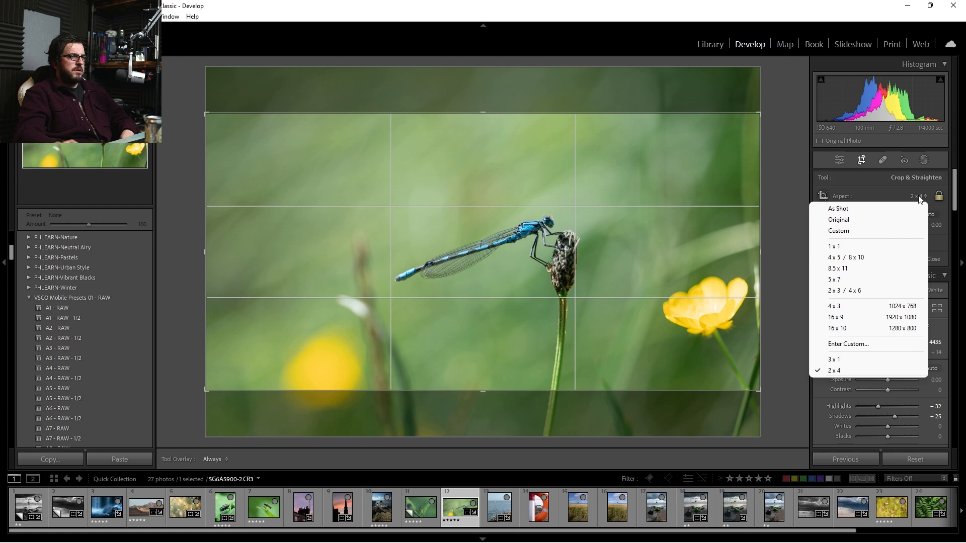
{"action": "left_click", "coordinate": [480, 111]}
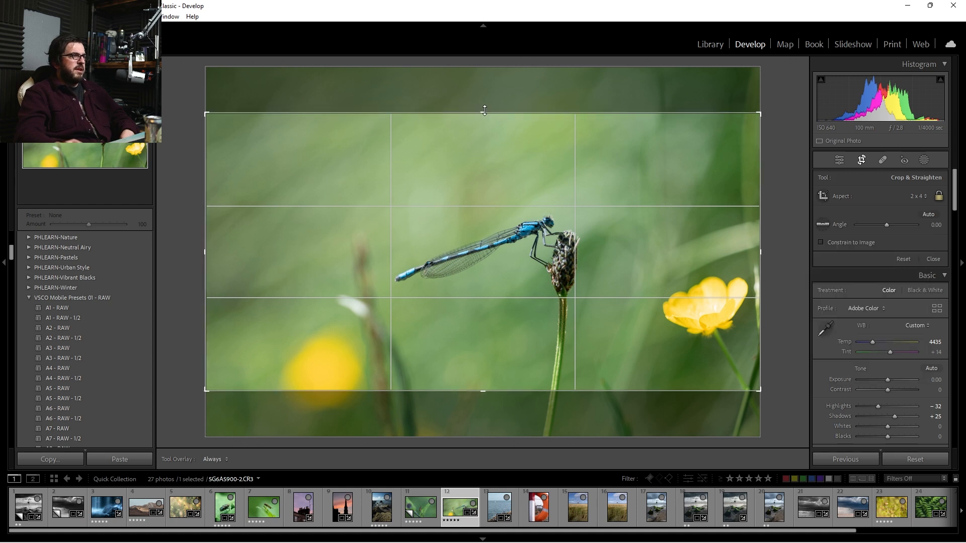
{"action": "left_click_drag", "start_coordinate": [483, 114], "coordinate": [482, 119]}
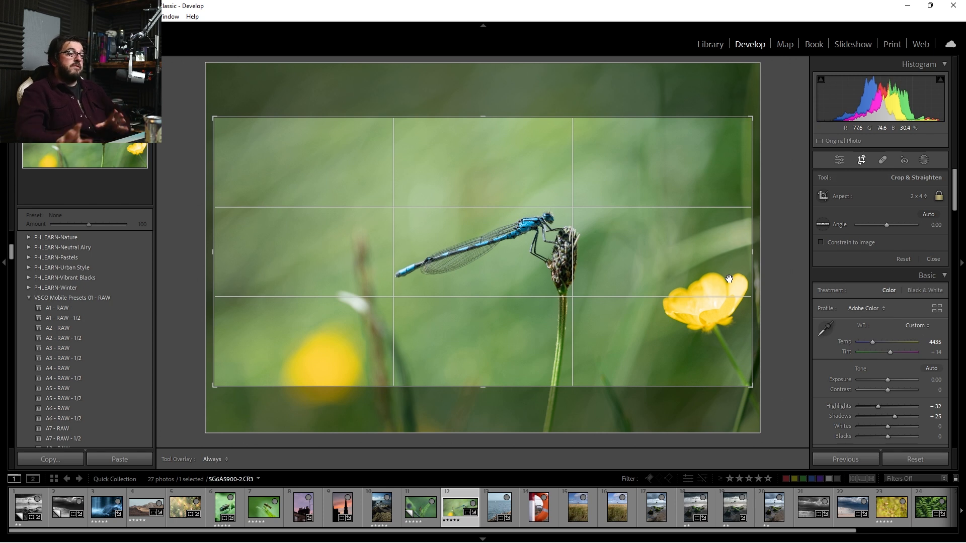
{"action": "key", "text": "Return"}
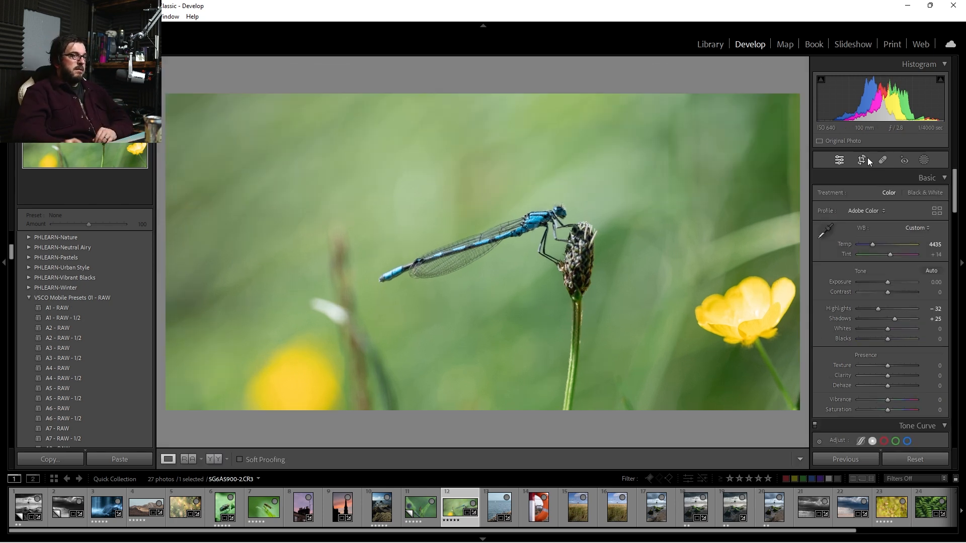
Tighten the 2 x 4 crop slightly from its lower-left corner in two passes, checking the photo's lower-right corner up close
{"action": "left_click", "coordinate": [861, 159]}
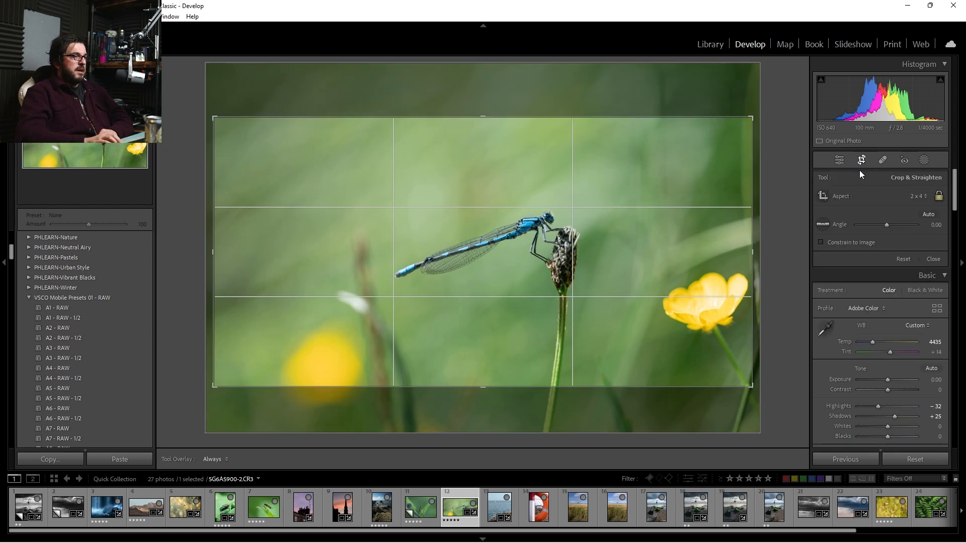
{"action": "left_click_drag", "start_coordinate": [213, 387], "coordinate": [218, 383]}
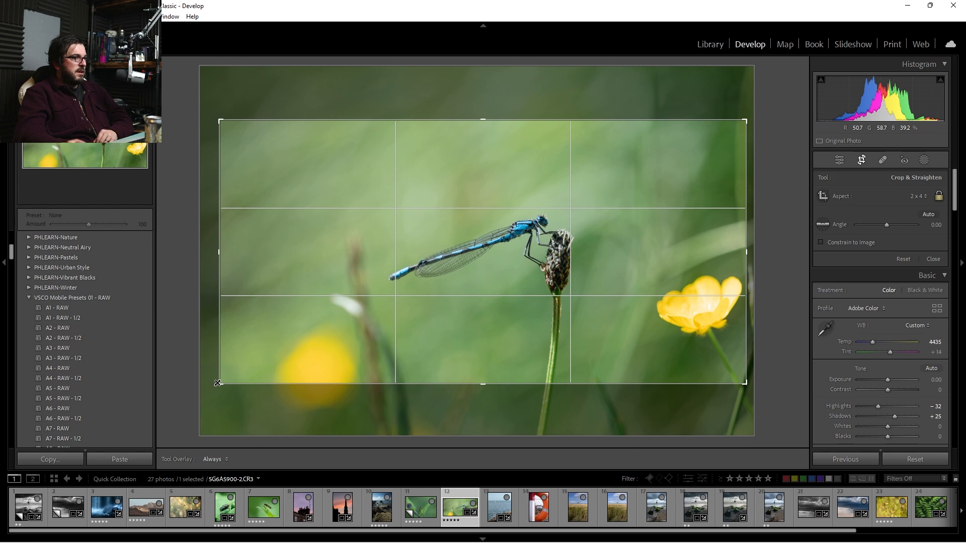
{"action": "key", "text": "Return"}
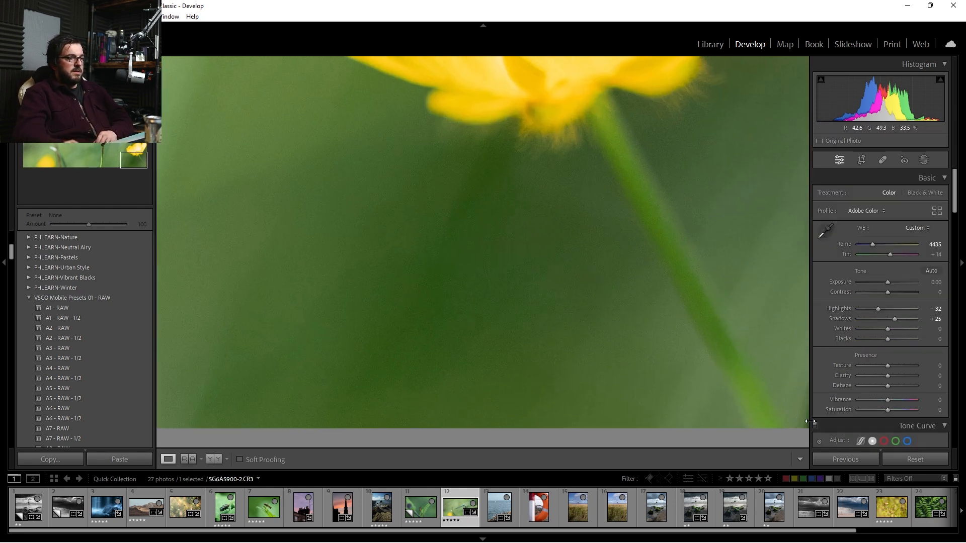
{"action": "left_click", "coordinate": [793, 408]}
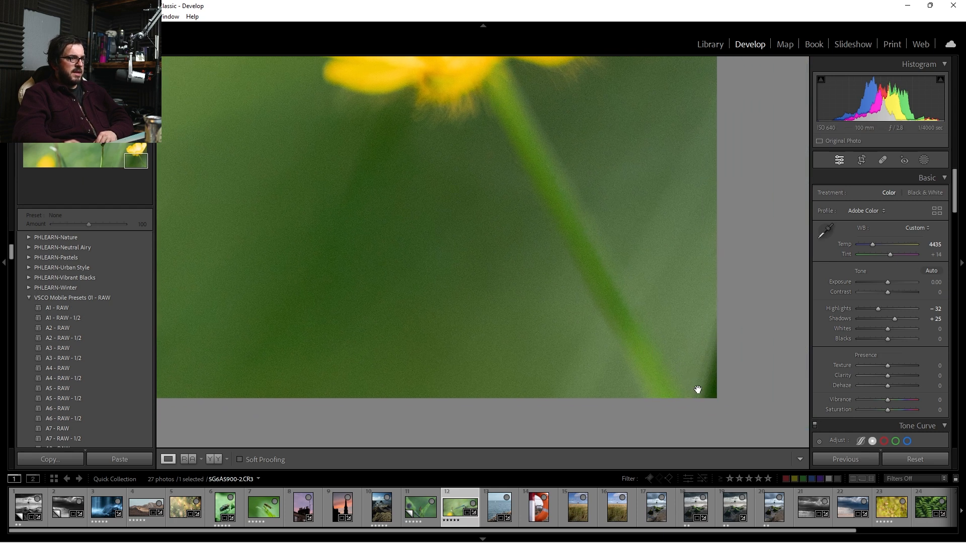
{"action": "left_click", "coordinate": [589, 360]}
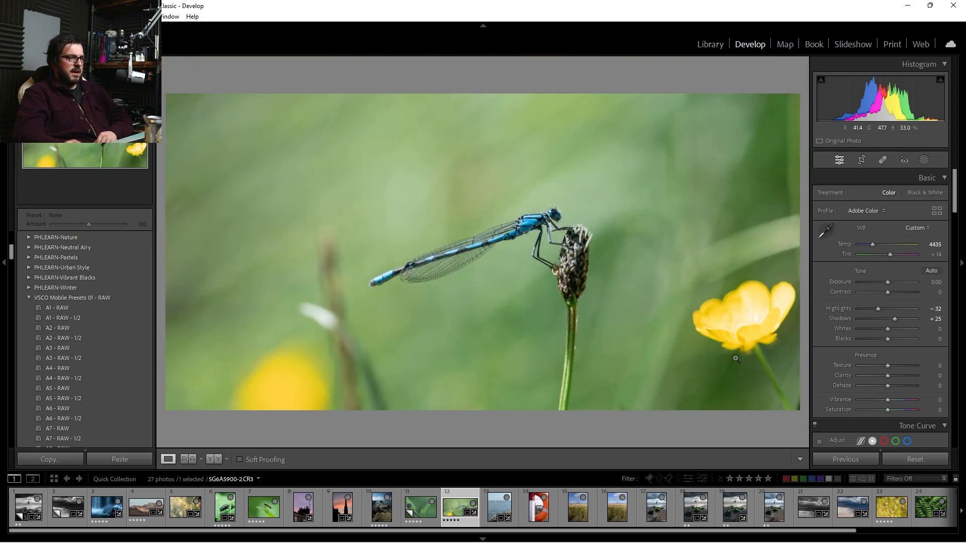
{"action": "left_click", "coordinate": [856, 159]}
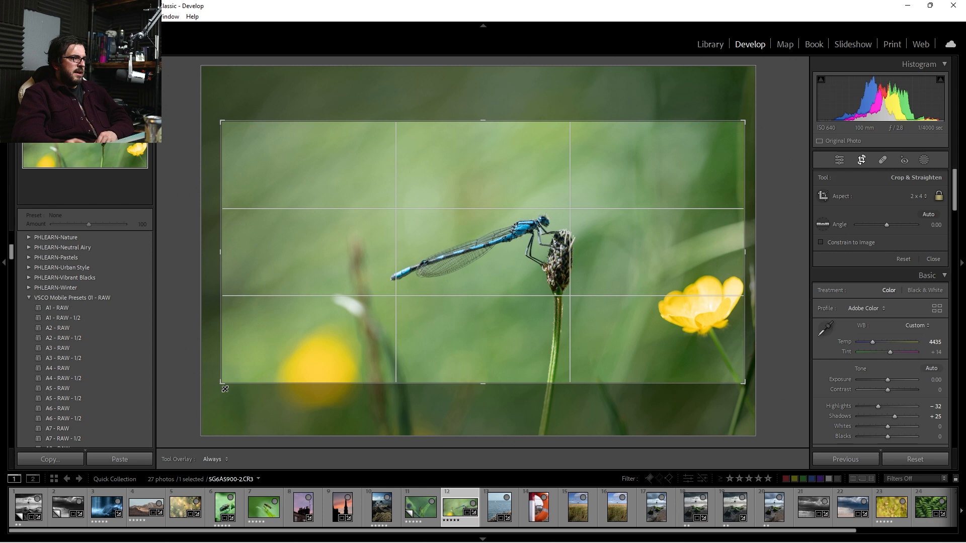
{"action": "left_click_drag", "start_coordinate": [224, 385], "coordinate": [226, 383]}
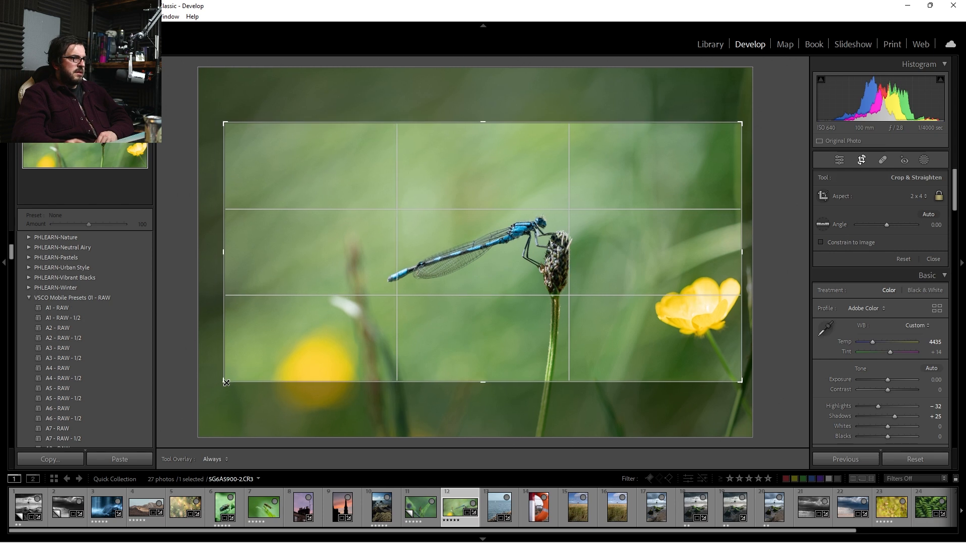
{"action": "key", "text": "Return"}
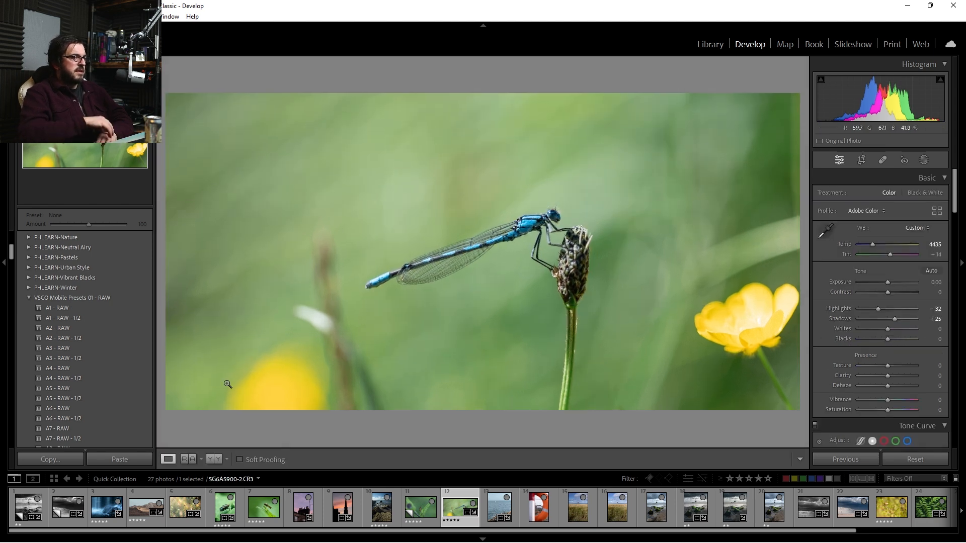
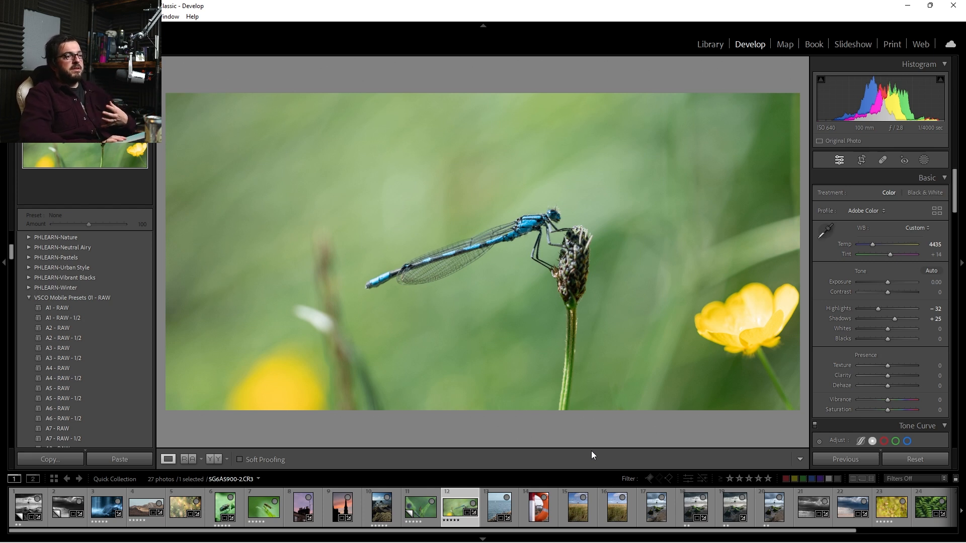
Set Whites to +22 on the cropped damselfly photo
{"action": "left_click", "coordinate": [798, 305]}
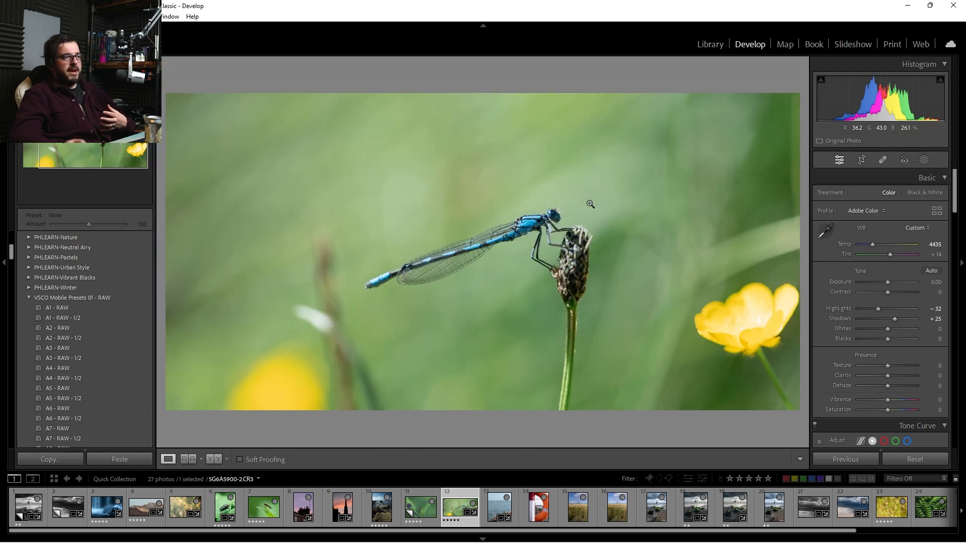
{"action": "left_click", "coordinate": [589, 204]}
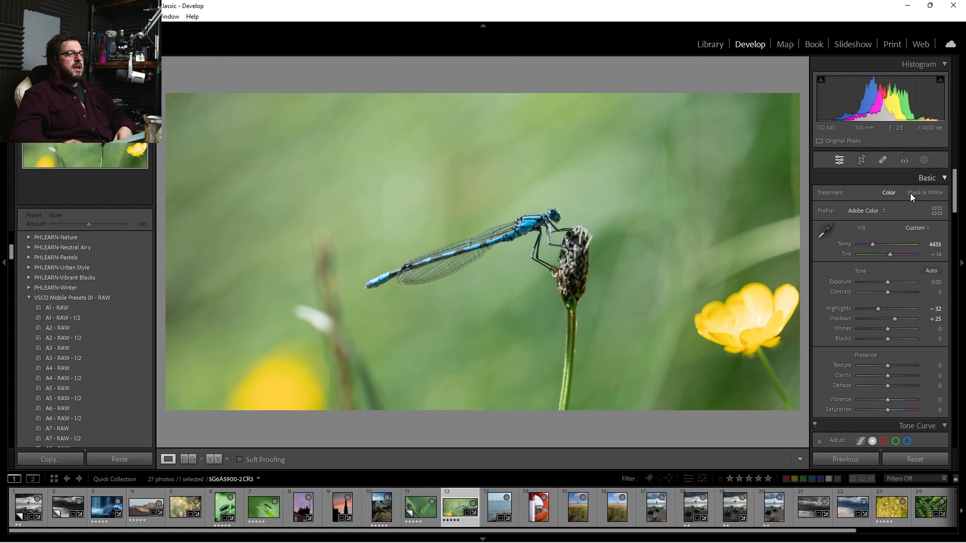
{"action": "left_click_drag", "start_coordinate": [889, 328], "coordinate": [895, 331]}
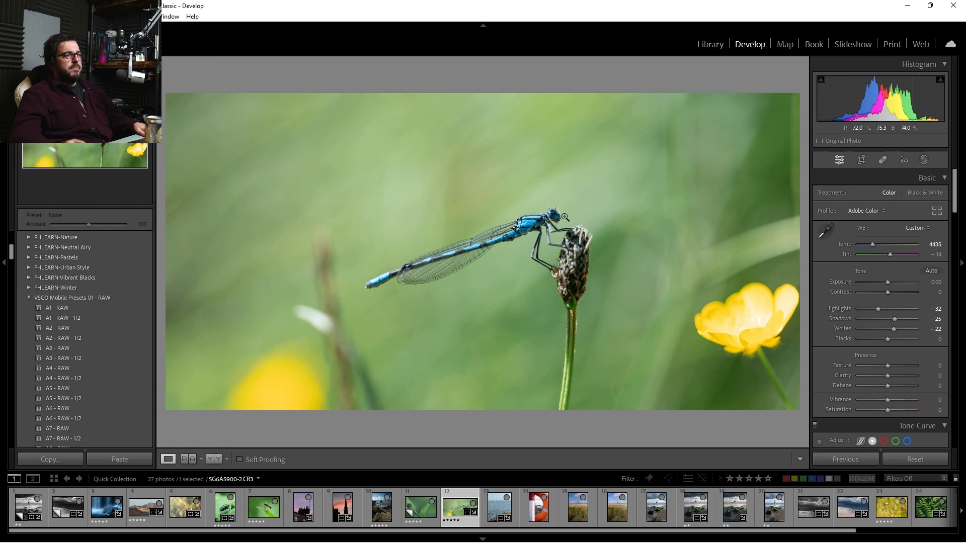
Add a very large radial gradient mask covering the upper part of the damselfly photo and check its overlay on the wings up close
{"action": "left_click", "coordinate": [924, 160]}
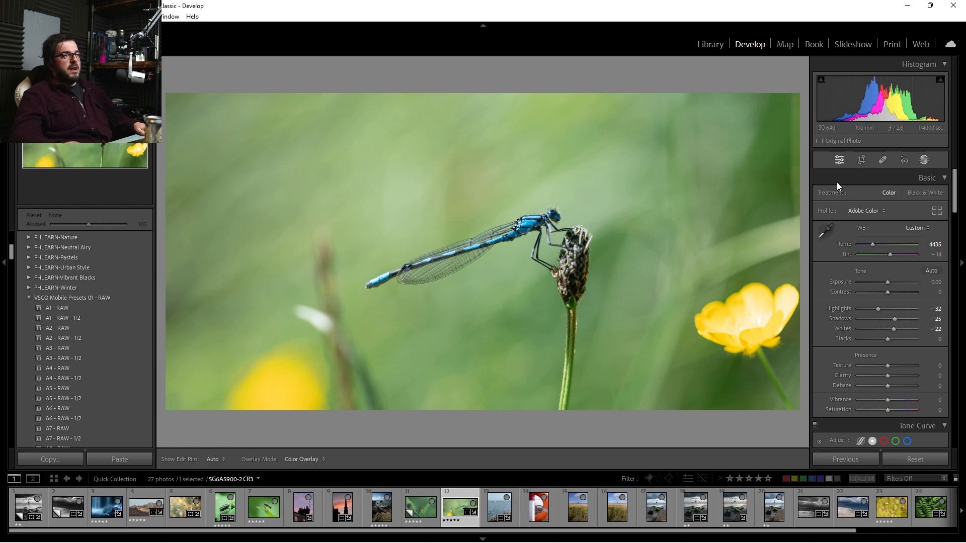
{"action": "left_click", "coordinate": [850, 281]}
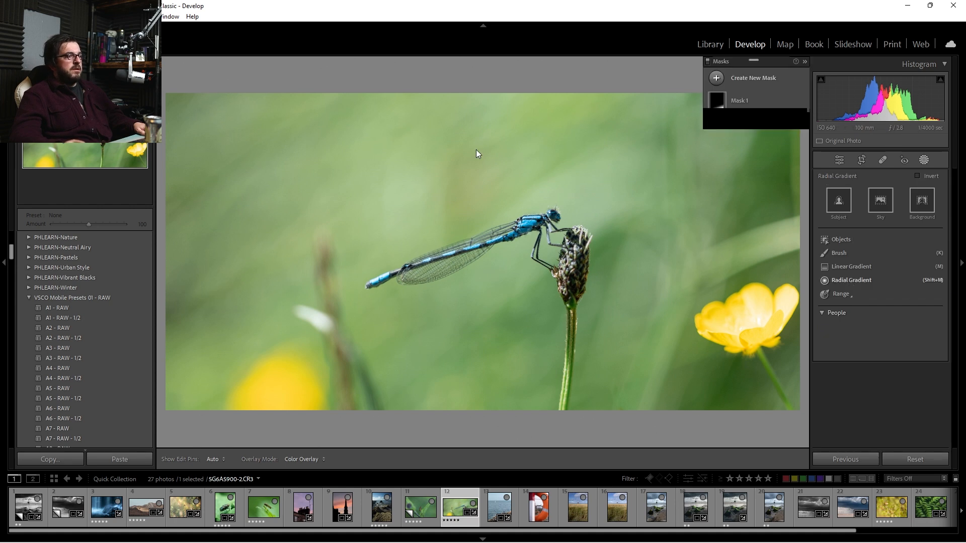
{"action": "left_click_drag", "start_coordinate": [435, 127], "coordinate": [965, 542]}
{"action": "left_click_drag", "start_coordinate": [709, 410], "coordinate": [753, 58]}
{"action": "left_click_drag", "start_coordinate": [478, 195], "coordinate": [478, 434]}
{"action": "left_click_drag", "start_coordinate": [519, 297], "coordinate": [495, 251]}
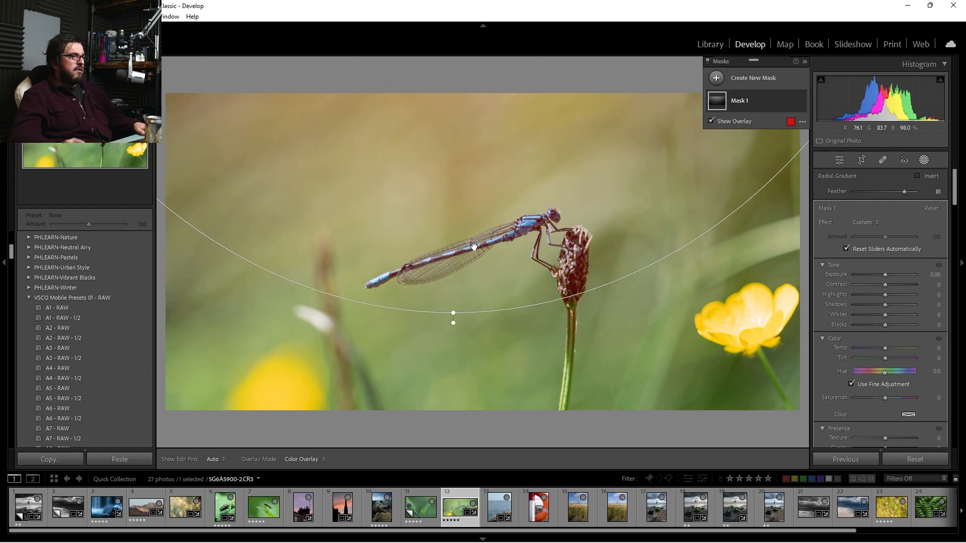
{"action": "key", "text": "z"}
{"action": "left_click_drag", "start_coordinate": [494, 237], "coordinate": [636, 201]}
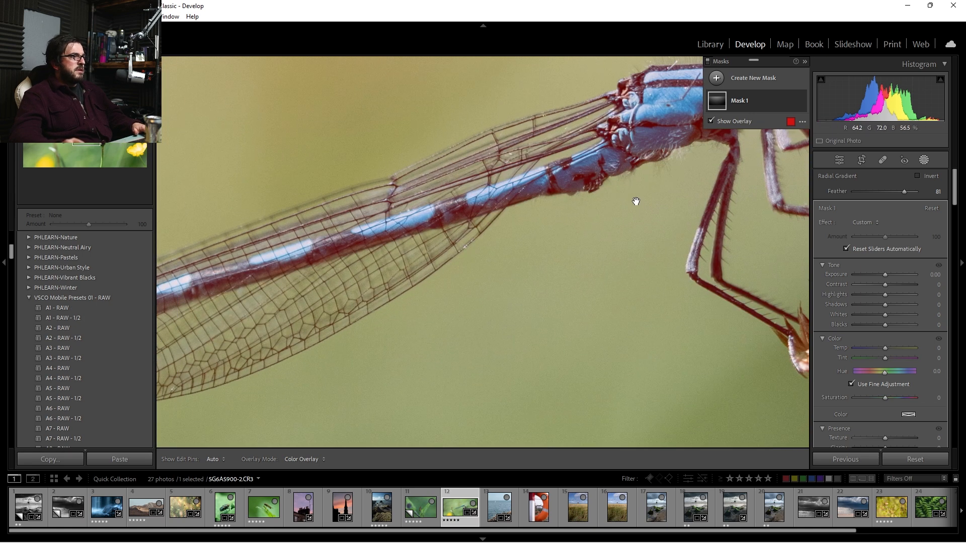
{"action": "left_click_drag", "start_coordinate": [381, 243], "coordinate": [525, 197]}
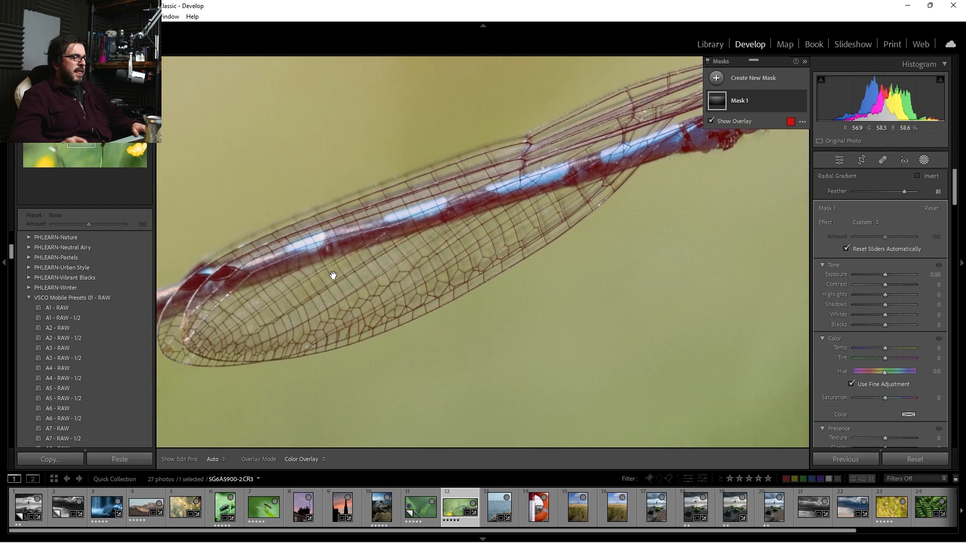
{"action": "left_click", "coordinate": [460, 221]}
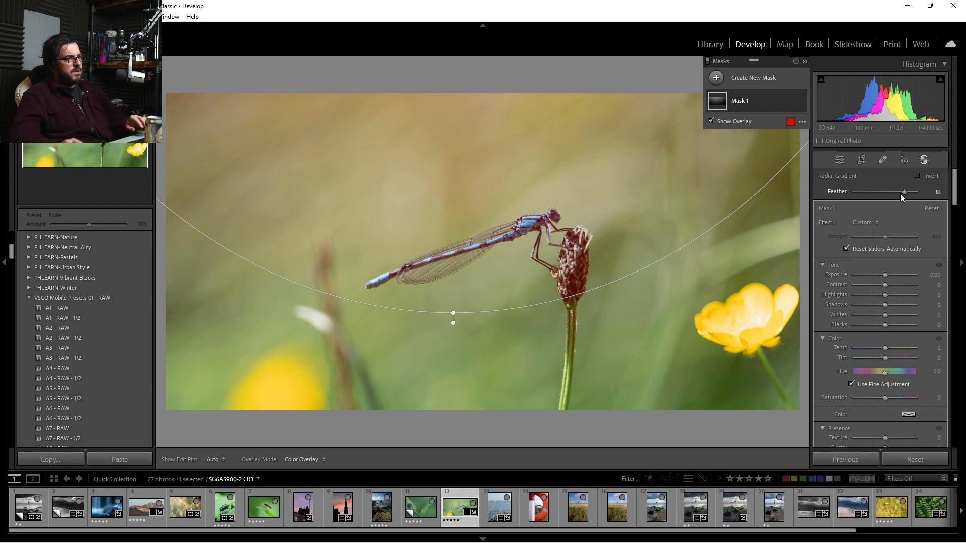
Set the mask's Exposure to 1.49 and Temp to 16, and reposition the radial gradient so its lower edge passes just below the damselfly
{"action": "left_click_drag", "start_coordinate": [886, 273], "coordinate": [898, 274]}
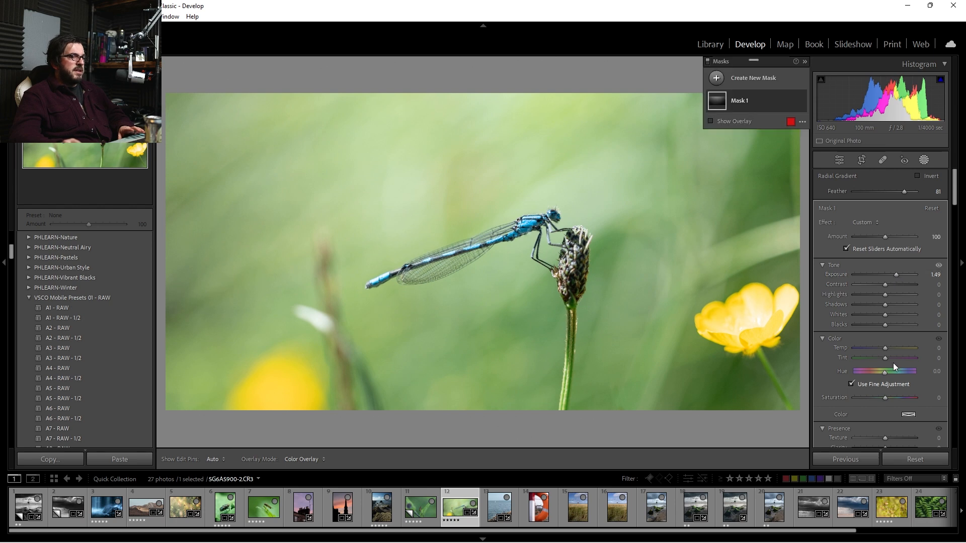
{"action": "left_click_drag", "start_coordinate": [885, 347], "coordinate": [890, 350]}
{"action": "left_click_drag", "start_coordinate": [452, 314], "coordinate": [453, 447]}
{"action": "left_click_drag", "start_coordinate": [489, 393], "coordinate": [521, 200]}
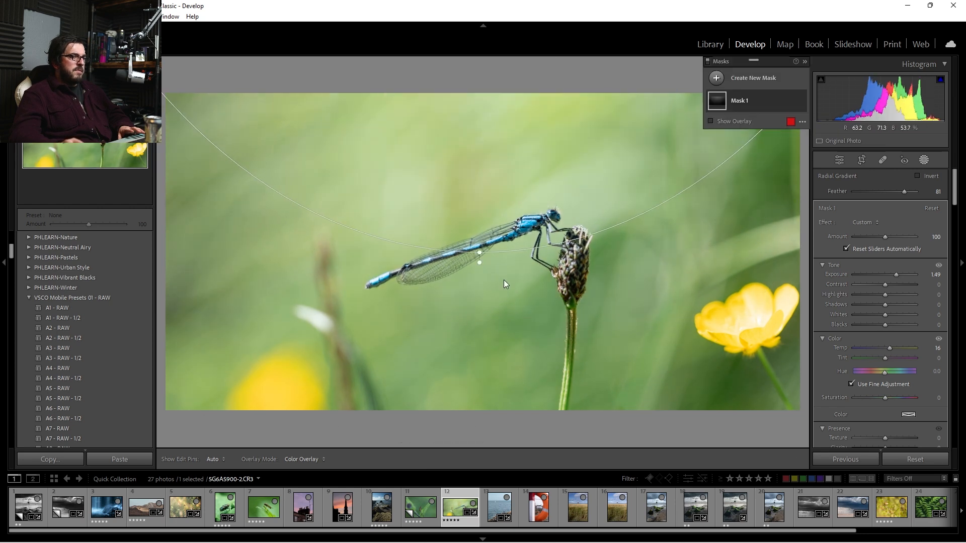
{"action": "left_click_drag", "start_coordinate": [478, 252], "coordinate": [453, 299]}
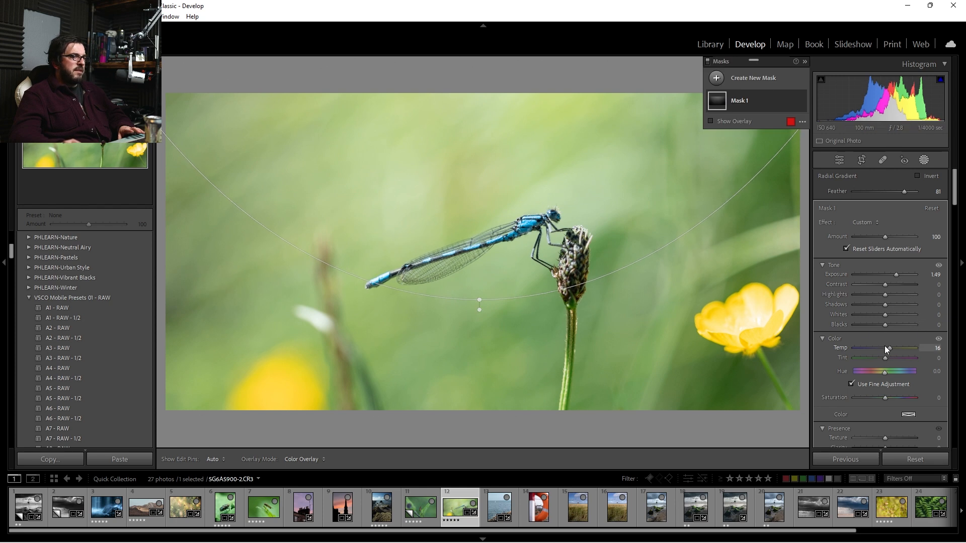
Reduce the mask's Temp to 6 and Exposure to 1.02, comparing the photo with and without the mask
{"action": "left_click_drag", "start_coordinate": [890, 347], "coordinate": [887, 348]}
{"action": "left_click_drag", "start_coordinate": [891, 277], "coordinate": [892, 275]}
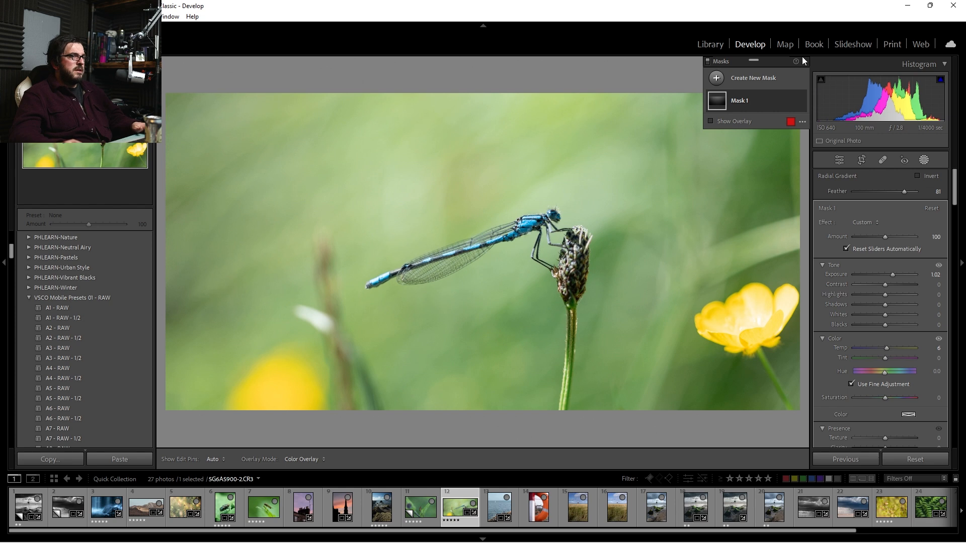
{"action": "left_click", "coordinate": [801, 101]}
{"action": "left_click", "coordinate": [800, 101]}
{"action": "left_click", "coordinate": [800, 102]}
{"action": "left_click", "coordinate": [800, 102]}
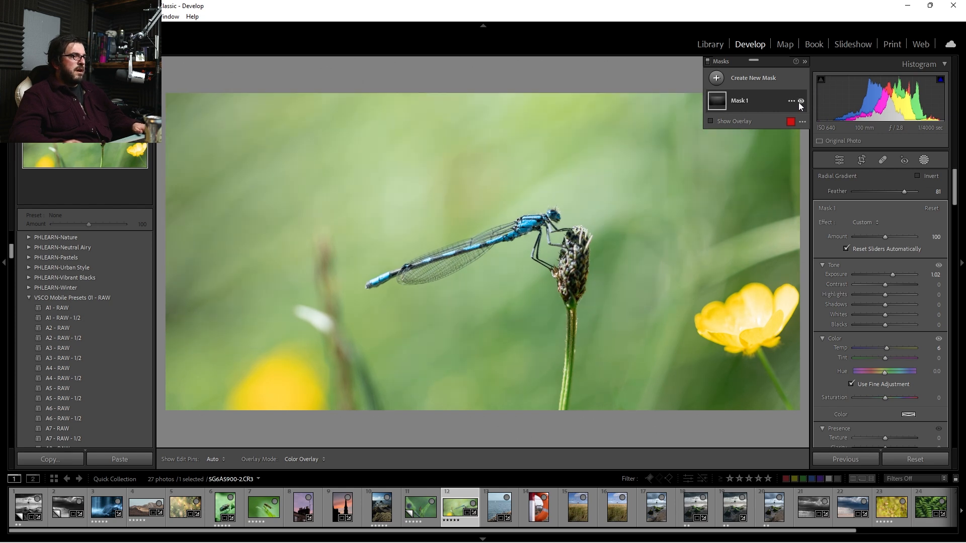
{"action": "left_click", "coordinate": [800, 102]}
{"action": "left_click", "coordinate": [800, 102]}
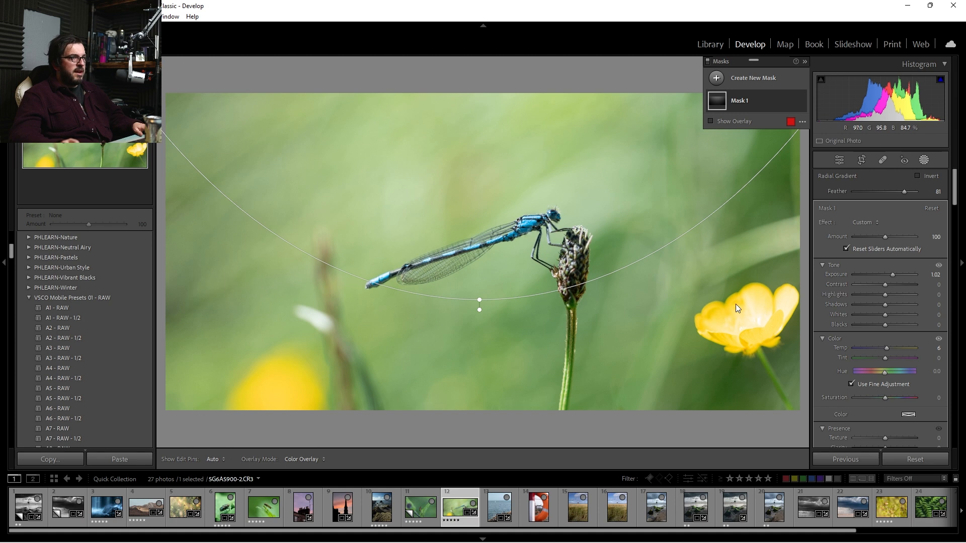
Undo the last radial gradient update and shift the gradient slightly sideways away from the damselfly's head, finishing the masking
{"action": "key", "text": "z"}
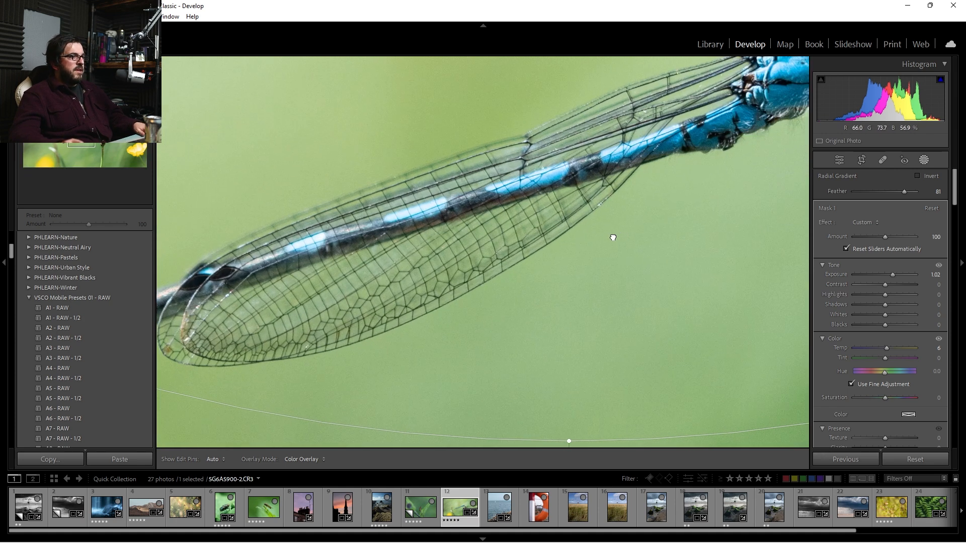
{"action": "key", "text": "ctrl+z"}
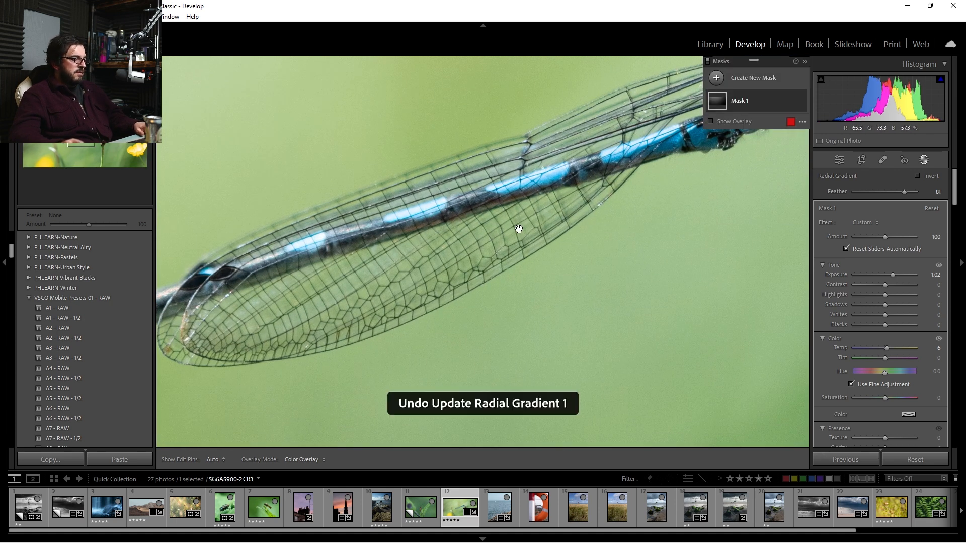
{"action": "left_click_drag", "start_coordinate": [599, 213], "coordinate": [172, 345]}
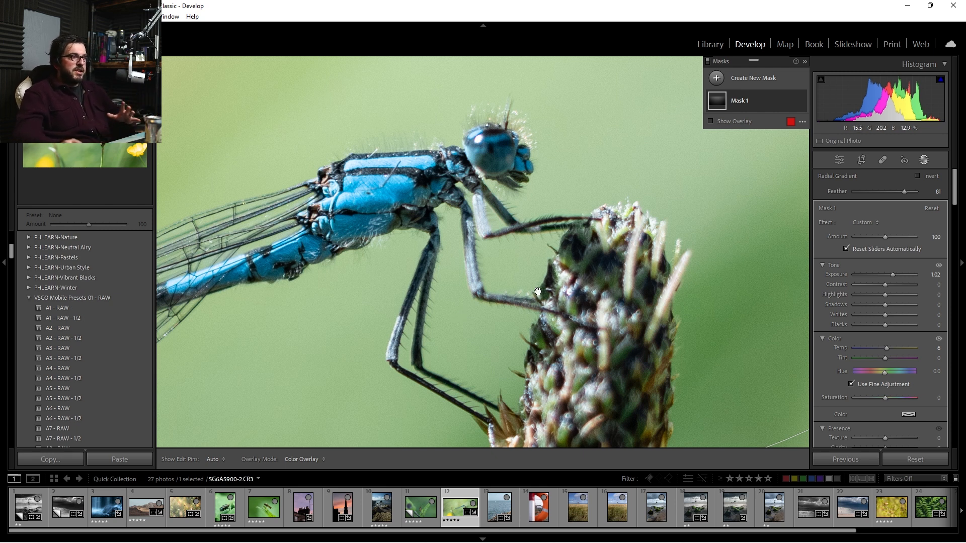
{"action": "left_click", "coordinate": [537, 292]}
{"action": "left_click_drag", "start_coordinate": [370, 129], "coordinate": [303, 137]}
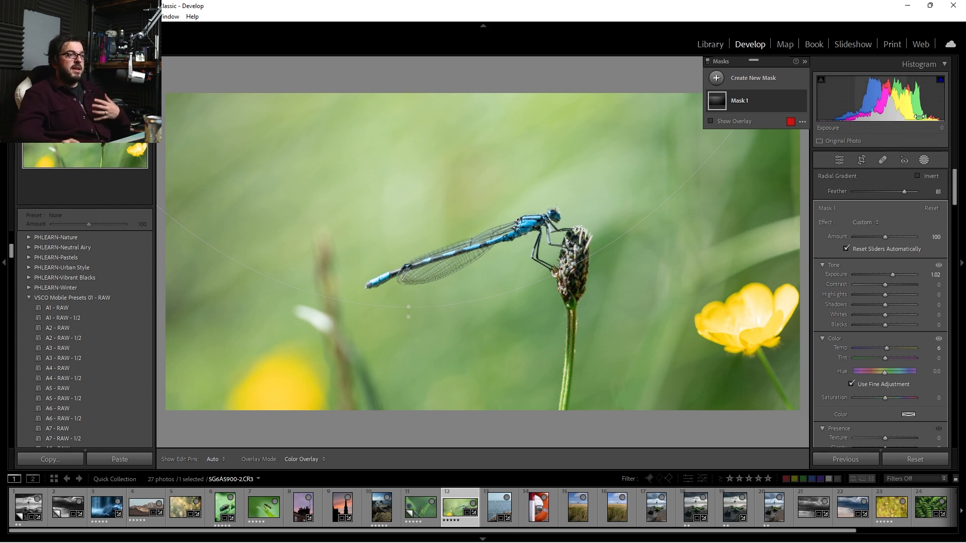
{"action": "left_click", "coordinate": [925, 161]}
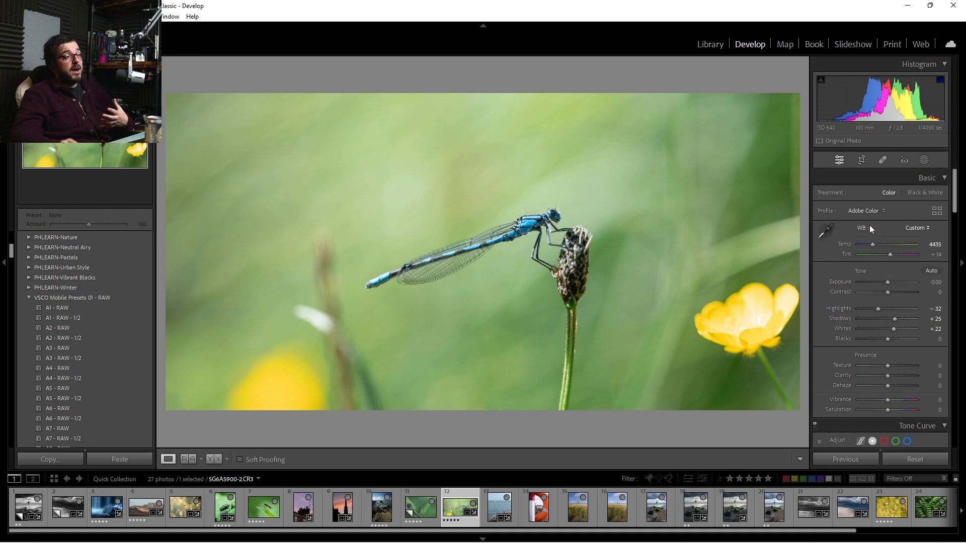
Compare the edited damselfly photo with its unedited version several times
{"action": "key", "text": "backslash"}
{"action": "key", "text": "backslash"}
{"action": "key", "text": "backslash"}
{"action": "key", "text": "backslash"}
{"action": "key", "text": "backslash"}
{"action": "key", "text": "backslash"}
{"action": "key", "text": "backslash"}
{"action": "key", "text": "backslash"}
{"action": "key", "text": "backslash"}
{"action": "key", "text": "backslash"}
{"action": "key", "text": "backslash"}
{"action": "key", "text": "backslash"}
Anchor the tone curve with a shadow point and a highlight point and lift its black point slightly, comparing before and after
{"action": "scroll", "coordinate": [859, 322], "scroll_direction": "down", "scroll_amount": 3}
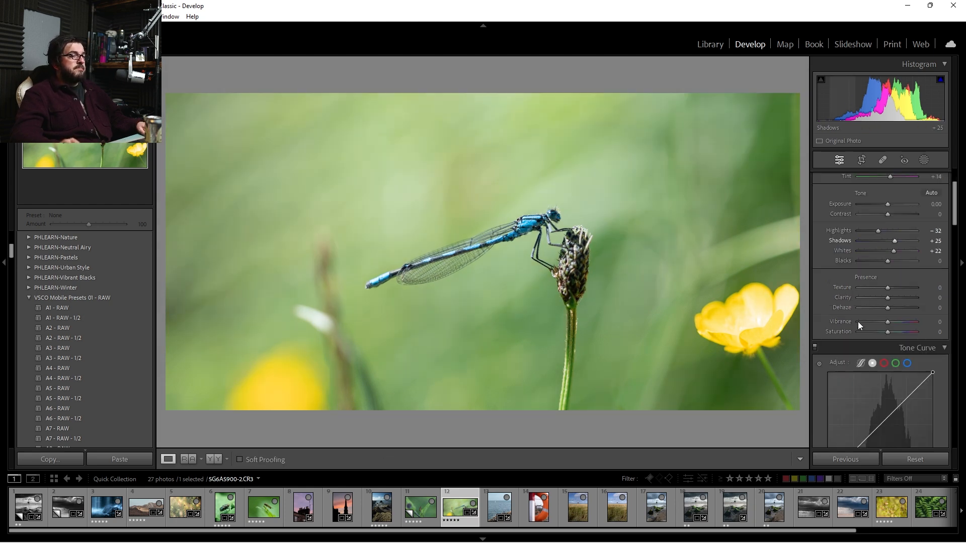
{"action": "scroll", "coordinate": [858, 322], "scroll_direction": "down", "scroll_amount": 6}
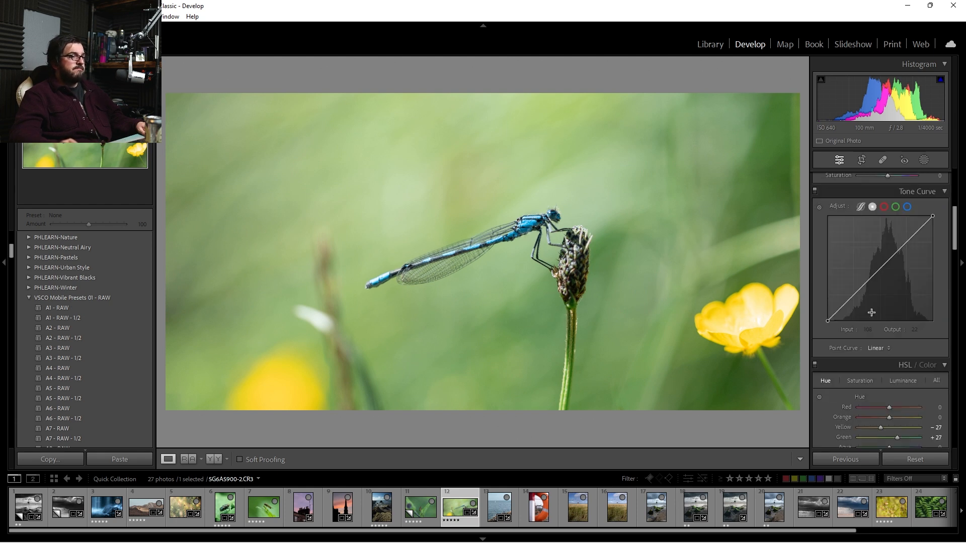
{"action": "left_click", "coordinate": [857, 292]}
{"action": "left_click", "coordinate": [902, 251]}
{"action": "left_click_drag", "start_coordinate": [828, 320], "coordinate": [826, 314]}
{"action": "key", "text": "backslash"}
{"action": "key", "text": "backslash"}
Color-grade the shadows with hue 207, saturation 15 and the highlights with hue 37, saturation 50, comparing with the grading off
{"action": "scroll", "coordinate": [895, 356], "scroll_direction": "down", "scroll_amount": 5}
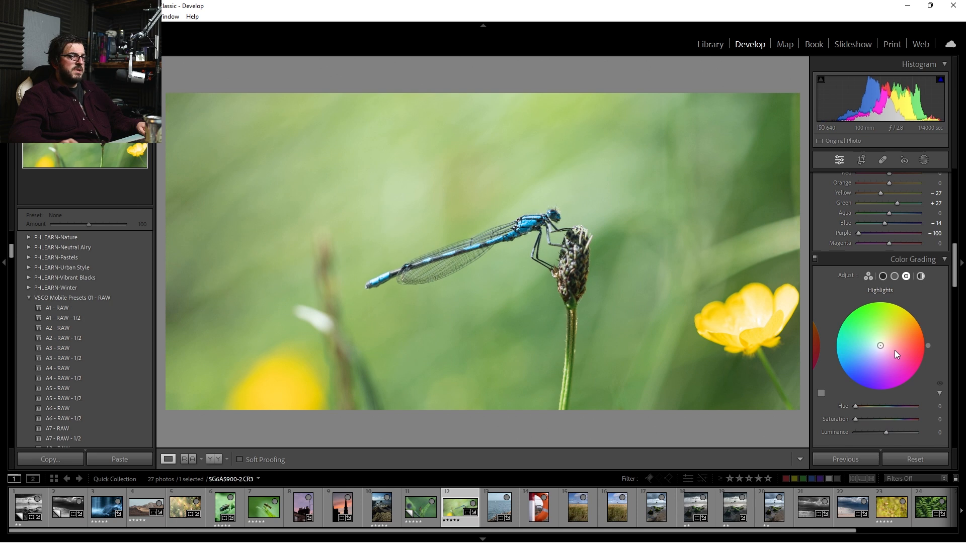
{"action": "left_click", "coordinate": [883, 277]}
{"action": "left_click_drag", "start_coordinate": [880, 347], "coordinate": [874, 348]}
{"action": "left_click", "coordinate": [905, 277]}
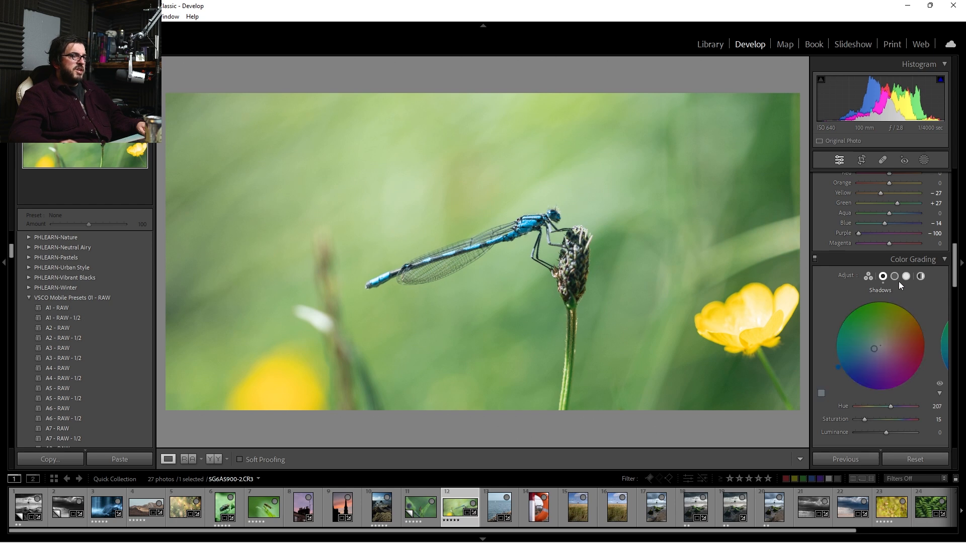
{"action": "left_click_drag", "start_coordinate": [887, 345], "coordinate": [899, 333]}
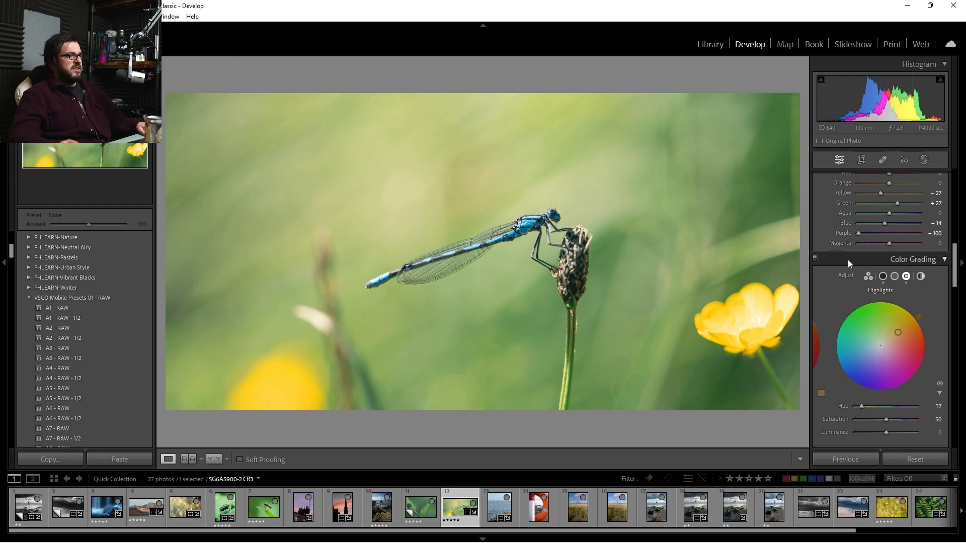
{"action": "left_click", "coordinate": [814, 259]}
{"action": "left_click", "coordinate": [815, 258]}
{"action": "left_click", "coordinate": [815, 258]}
{"action": "left_click", "coordinate": [814, 259]}
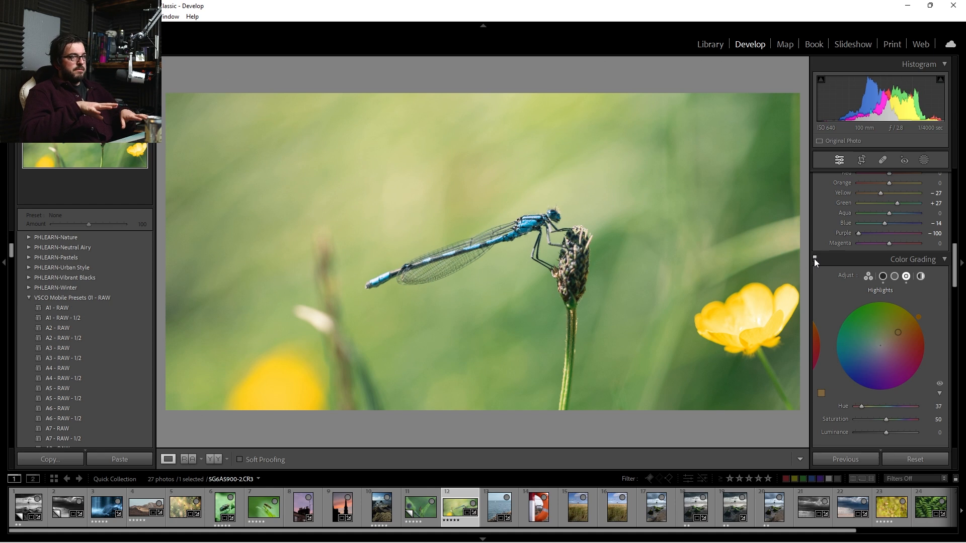
{"action": "left_click", "coordinate": [815, 258]}
{"action": "left_click", "coordinate": [815, 259]}
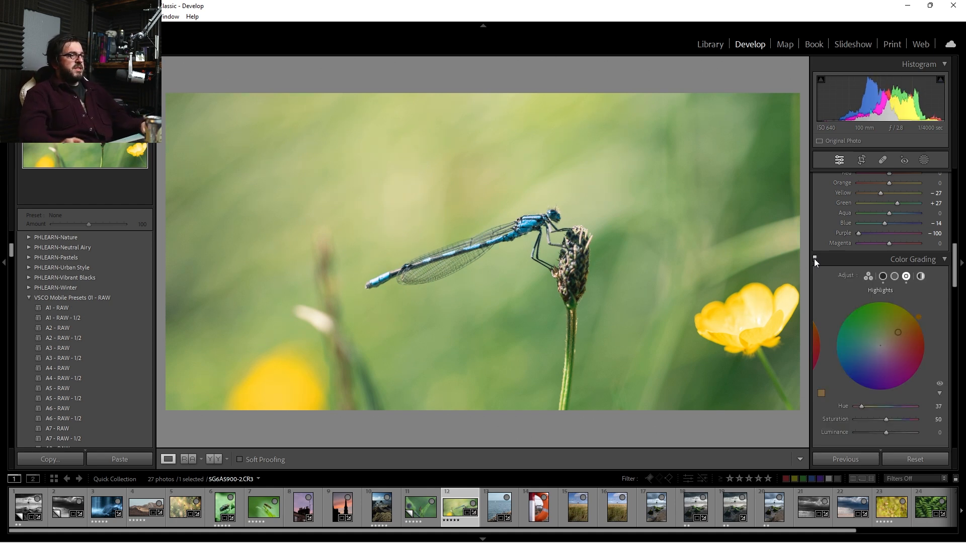
Return to the Library grid and view the black-and-white lighthouse and beach walkers photos enlarged
{"action": "left_click", "coordinate": [714, 50]}
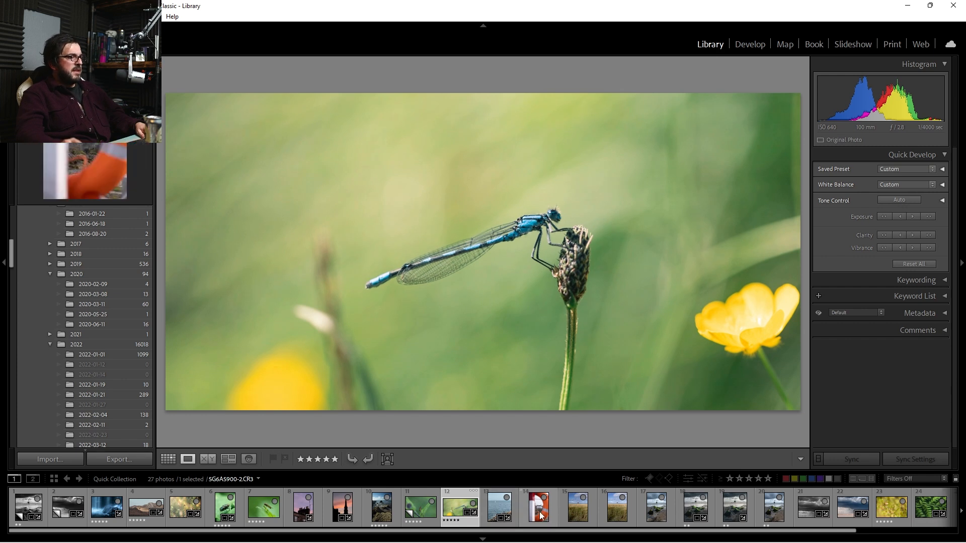
{"action": "key", "text": "g"}
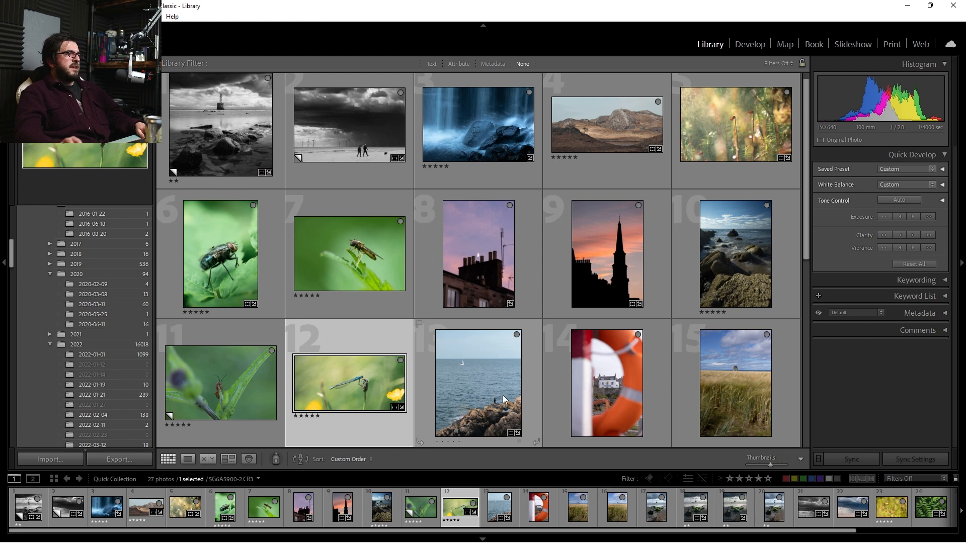
{"action": "scroll", "coordinate": [188, 123], "scroll_direction": "up", "scroll_amount": 1}
{"action": "double_click", "coordinate": [189, 122]}
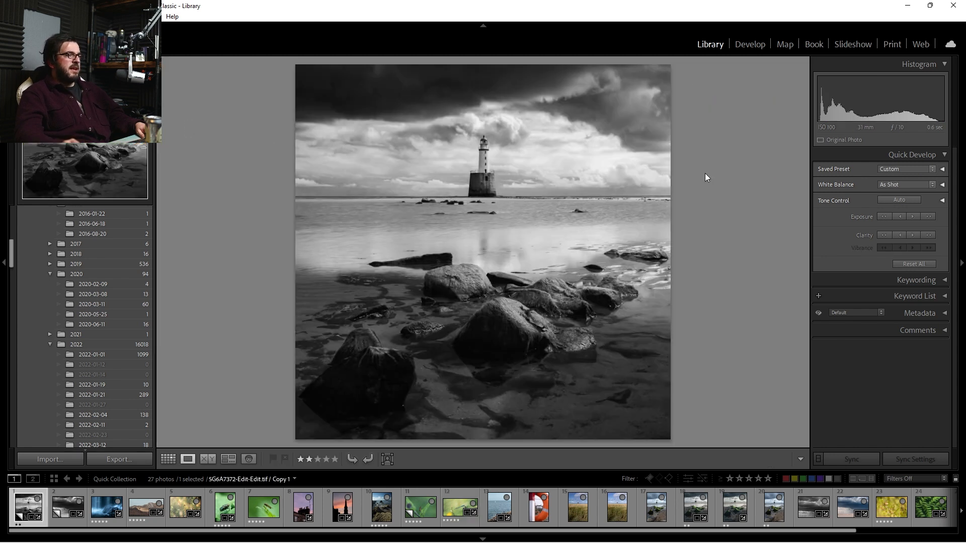
{"action": "left_click", "coordinate": [456, 237]}
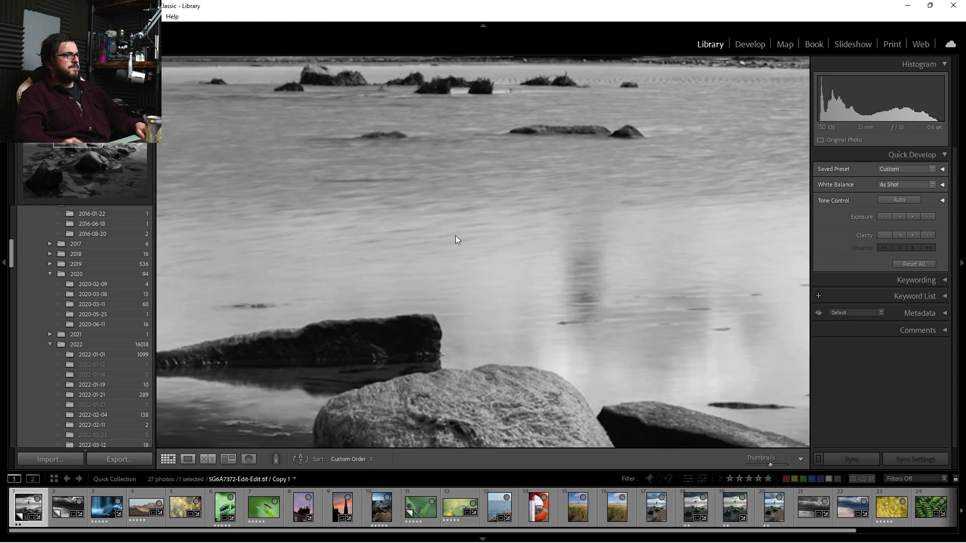
{"action": "key", "text": "g"}
{"action": "double_click", "coordinate": [378, 117]}
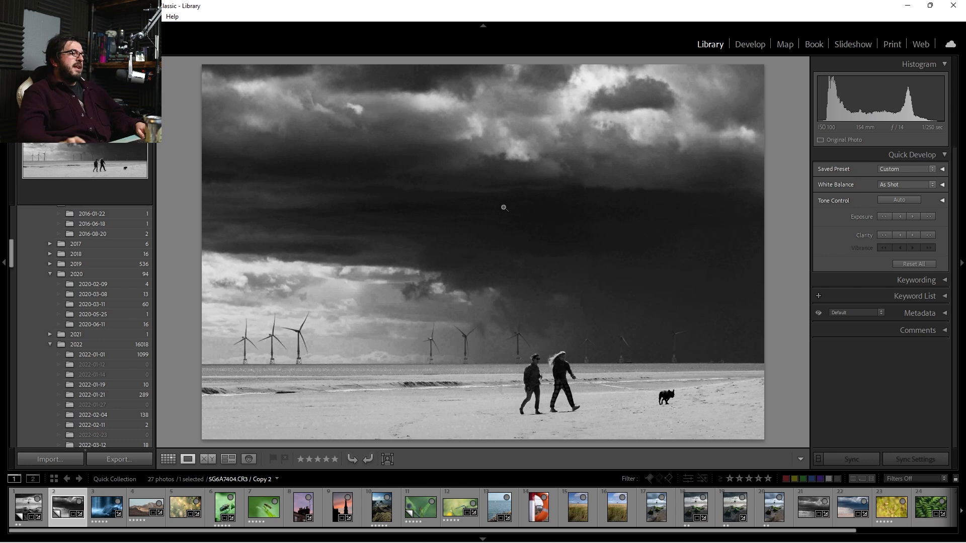
{"action": "key", "text": "g"}
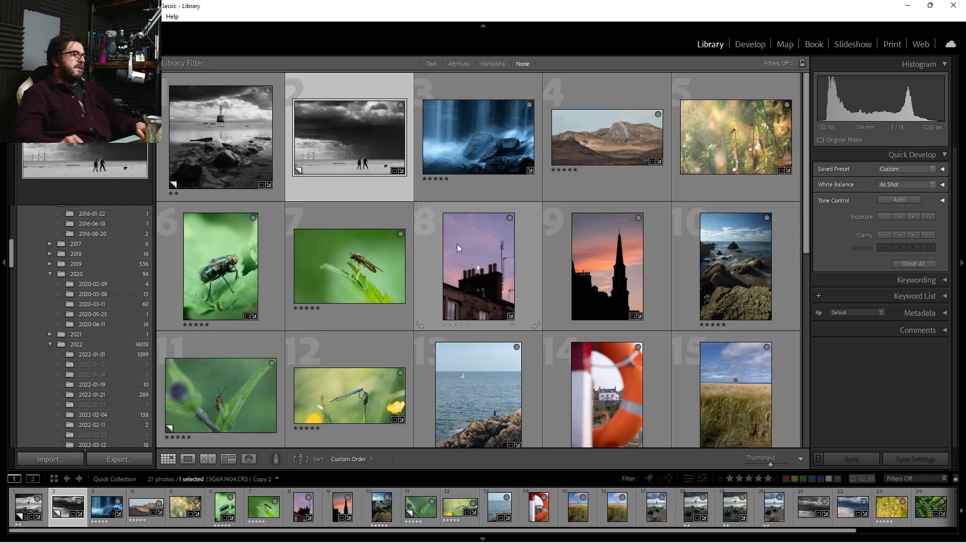
Browse the Quick Collection grid, picking out the colour lighthouse edit and its black-and-white square copy for comparison
{"action": "scroll", "coordinate": [526, 299], "scroll_direction": "down", "scroll_amount": 1}
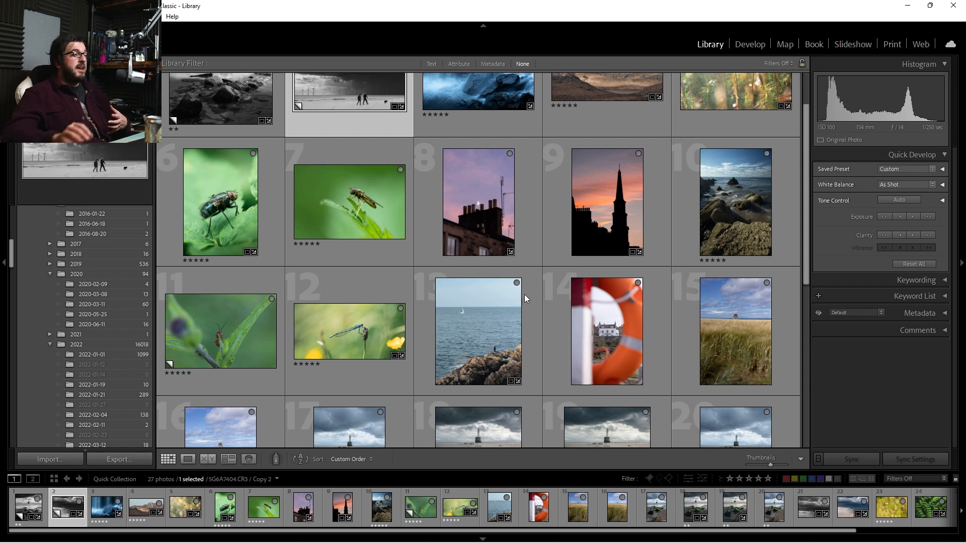
{"action": "scroll", "coordinate": [433, 309], "scroll_direction": "down", "scroll_amount": 1}
{"action": "scroll", "coordinate": [433, 311], "scroll_direction": "down", "scroll_amount": 1}
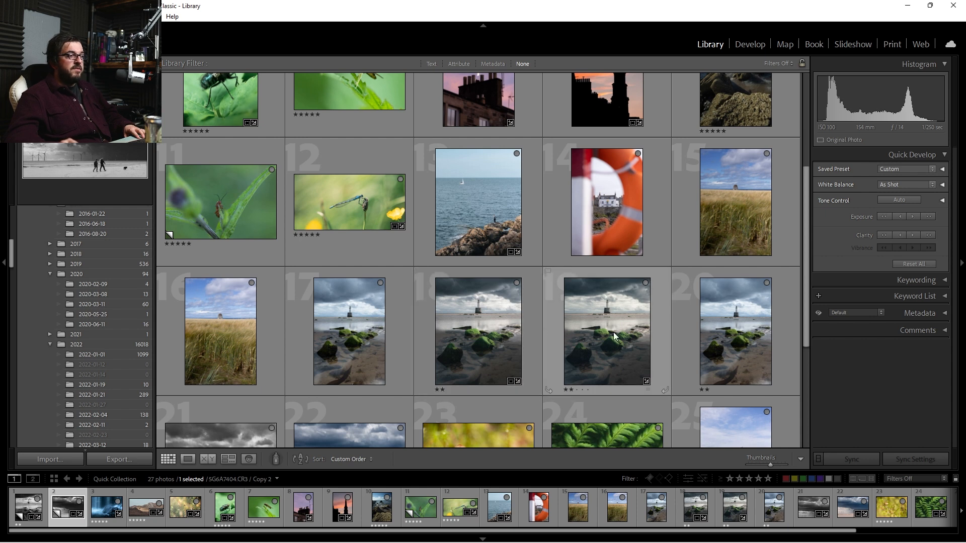
{"action": "left_click", "coordinate": [583, 340]}
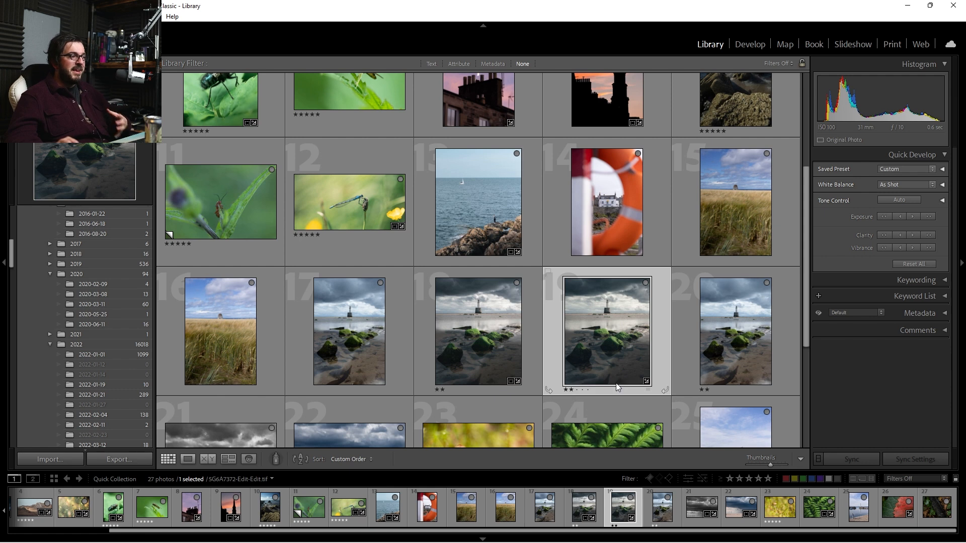
{"action": "scroll", "coordinate": [616, 383], "scroll_direction": "up", "scroll_amount": 3}
{"action": "left_click", "coordinate": [241, 135]}
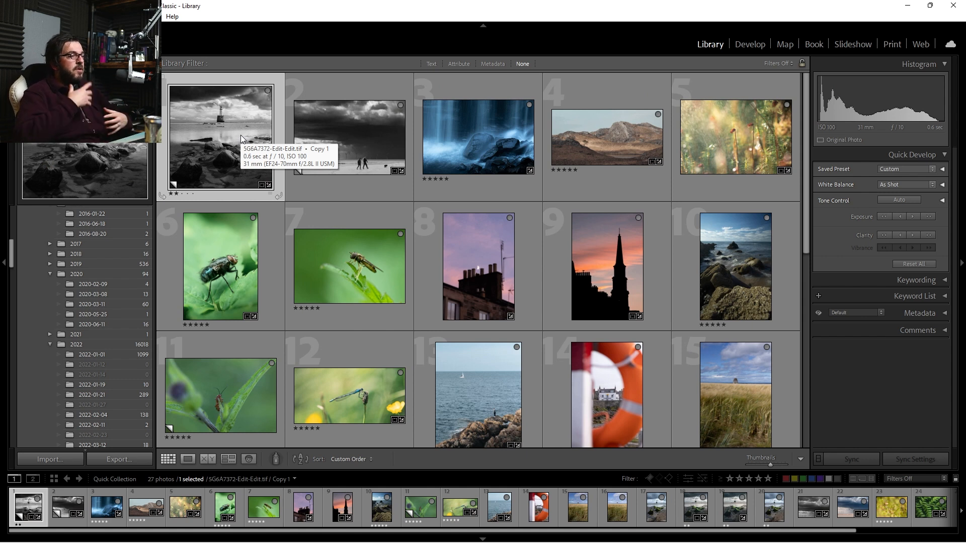
{"action": "scroll", "coordinate": [242, 142], "scroll_direction": "down", "scroll_amount": 1}
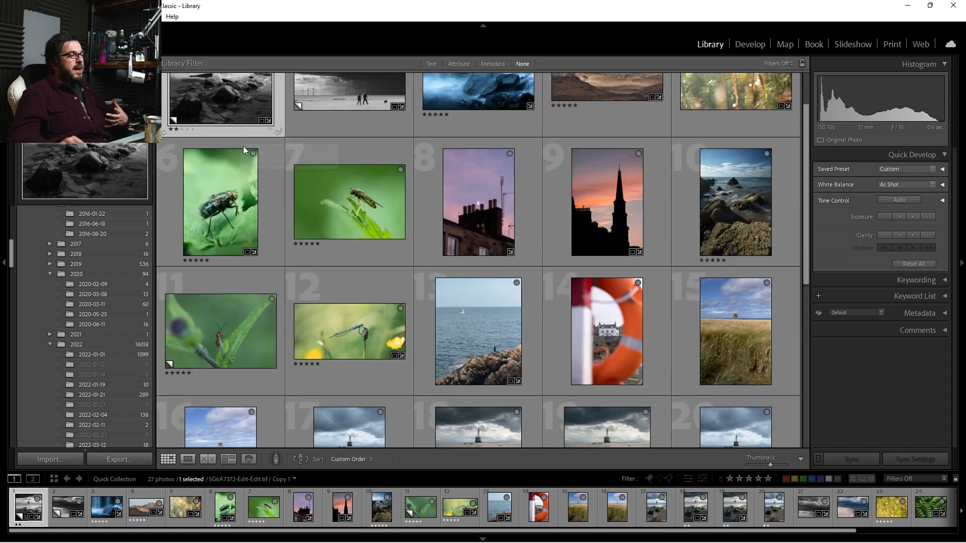
Look through the rest of the Quick Collection grid and view the colour lighthouse edit enlarged before returning to the grid
{"action": "scroll", "coordinate": [282, 205], "scroll_direction": "down", "scroll_amount": 2}
{"action": "scroll", "coordinate": [283, 208], "scroll_direction": "down", "scroll_amount": 2}
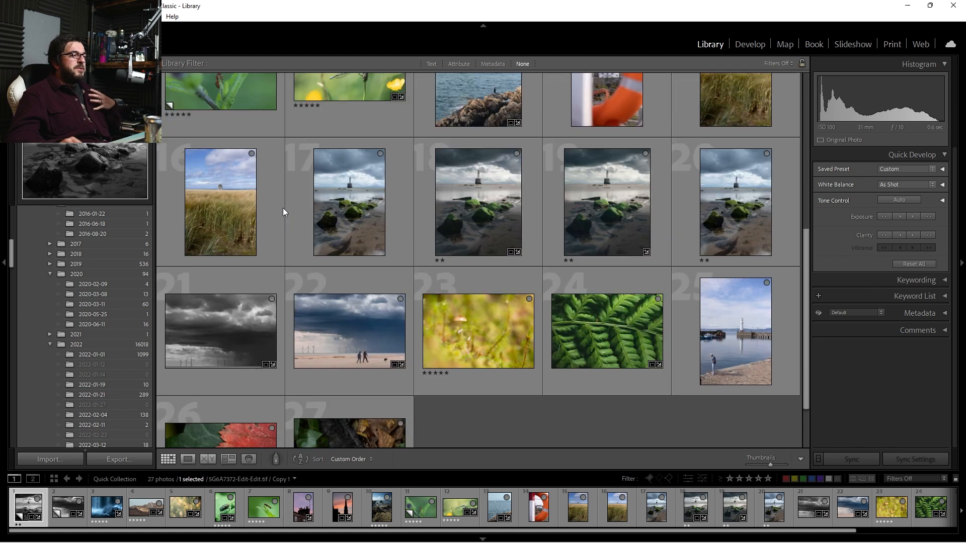
{"action": "scroll", "coordinate": [283, 207], "scroll_direction": "down", "scroll_amount": 1}
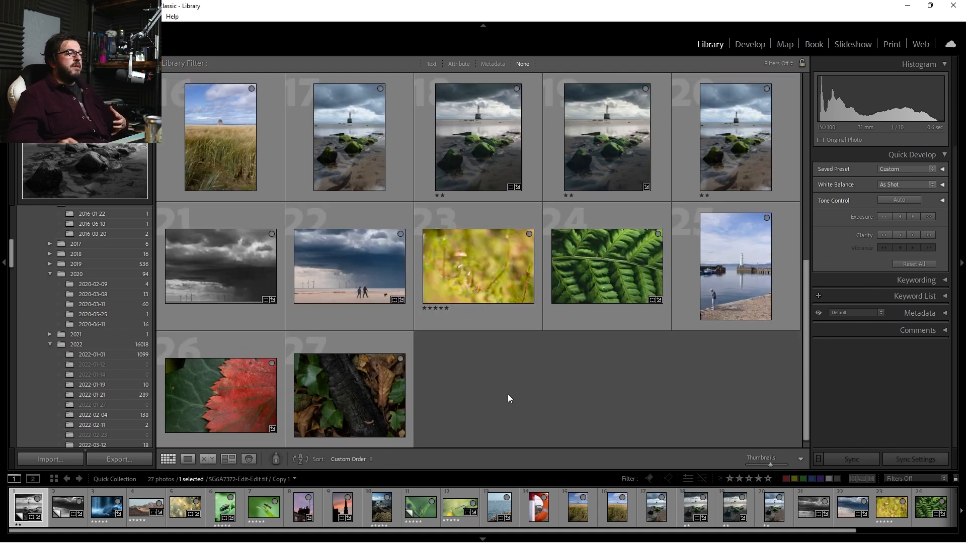
{"action": "scroll", "coordinate": [508, 394], "scroll_direction": "up", "scroll_amount": 3}
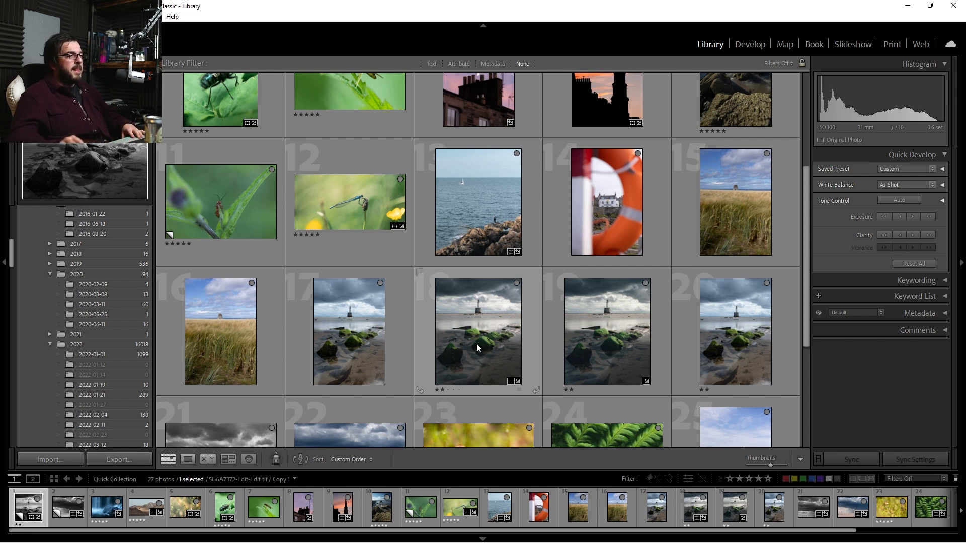
{"action": "scroll", "coordinate": [478, 338], "scroll_direction": "down", "scroll_amount": 2}
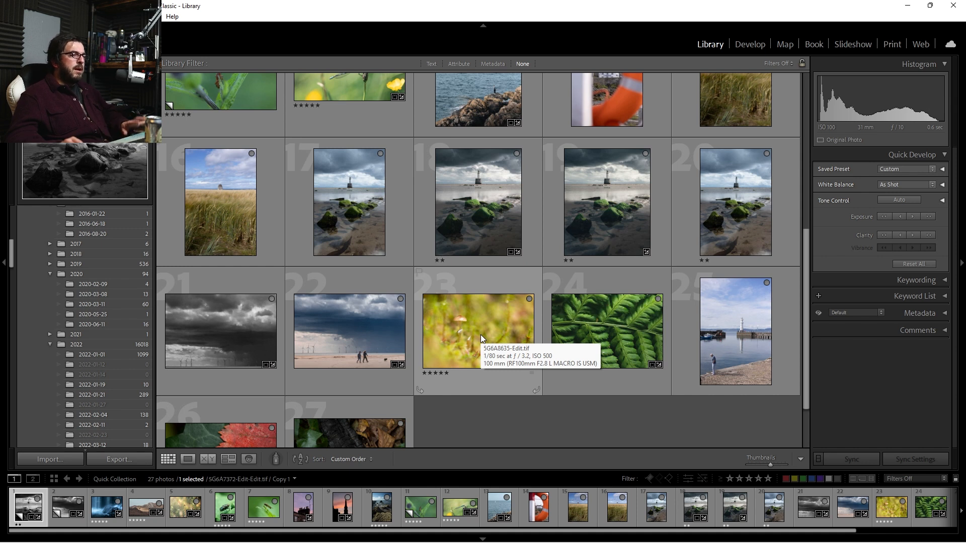
{"action": "double_click", "coordinate": [486, 216]}
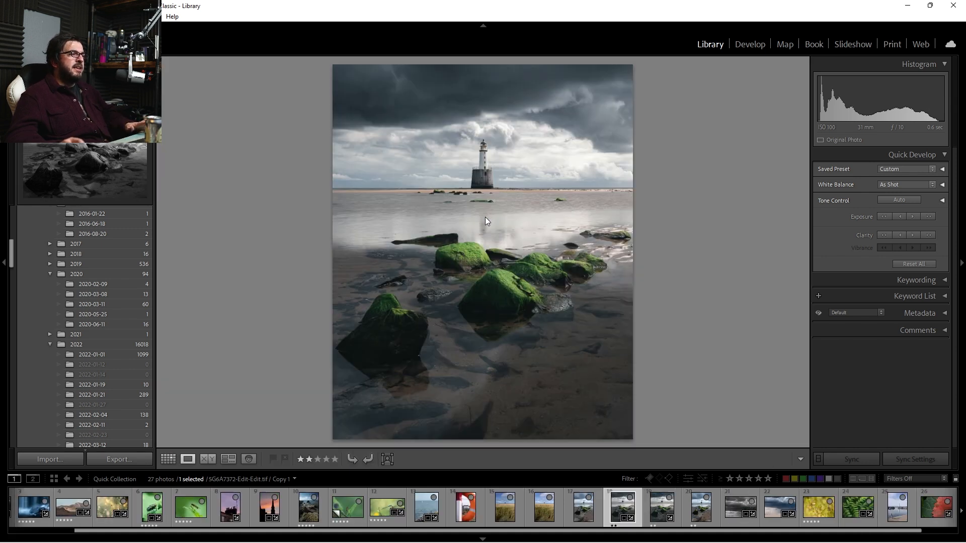
{"action": "double_click", "coordinate": [485, 227]}
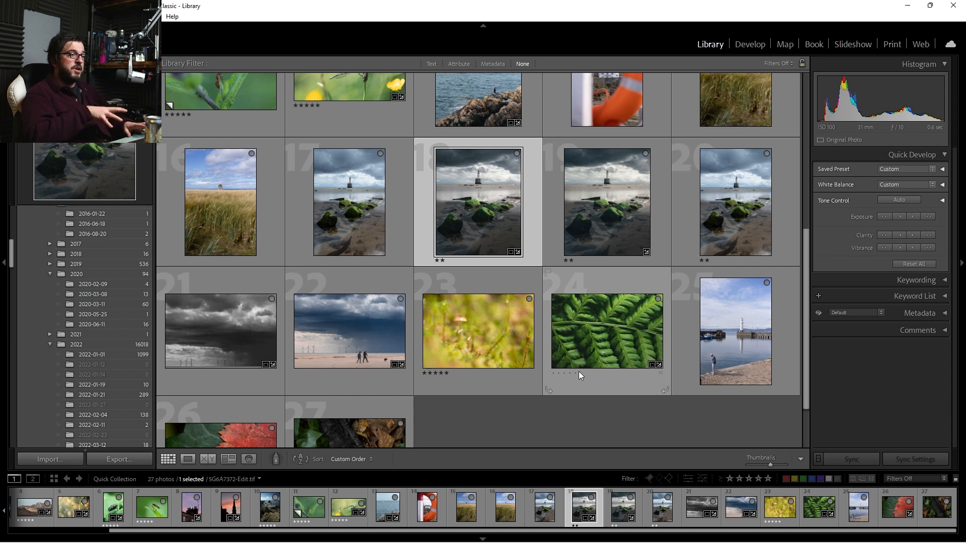
Open the original lighthouse raw photo enlarged and flip repeatedly between it and the neighbouring finished colour edit to compare them
{"action": "scroll", "coordinate": [412, 348], "scroll_direction": "up", "scroll_amount": 3}
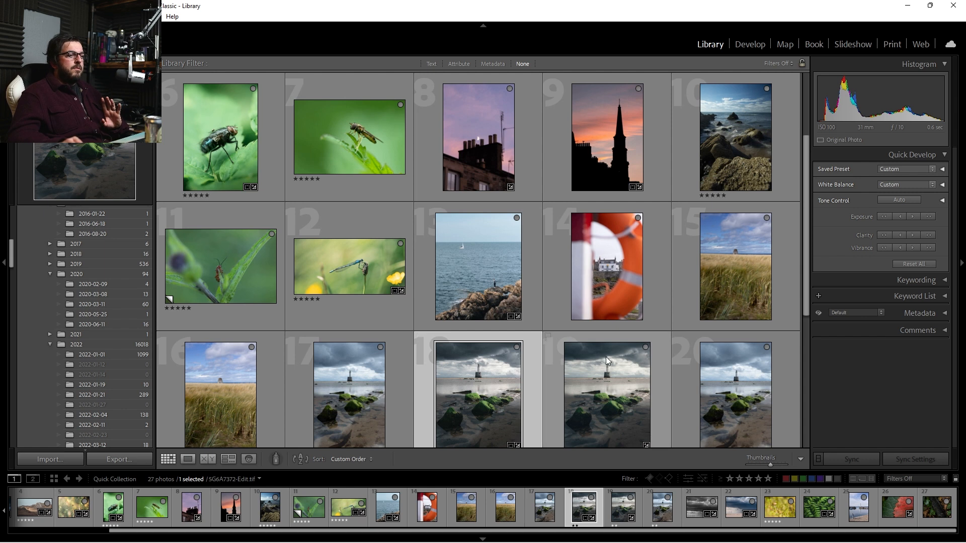
{"action": "scroll", "coordinate": [606, 357], "scroll_direction": "down", "scroll_amount": 1}
{"action": "double_click", "coordinate": [717, 356]}
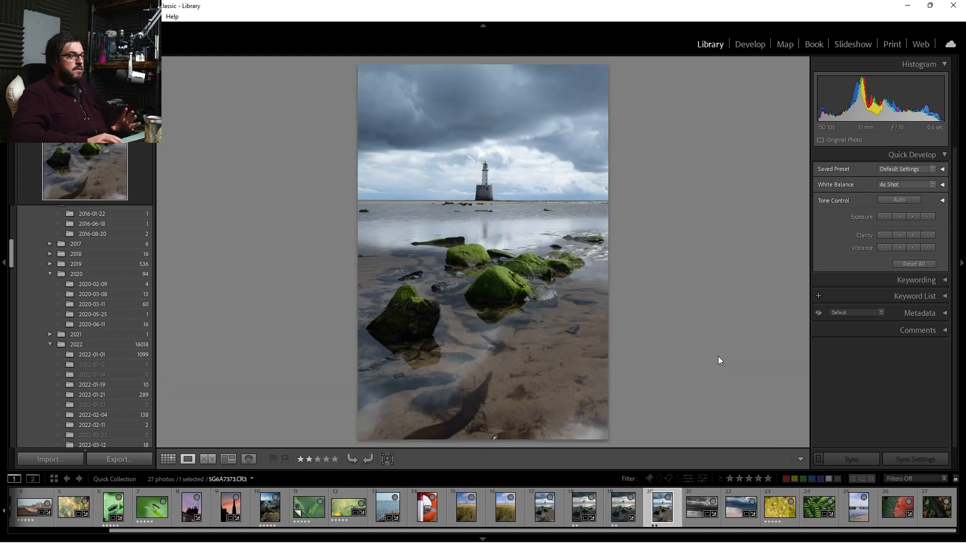
{"action": "key", "text": "Left"}
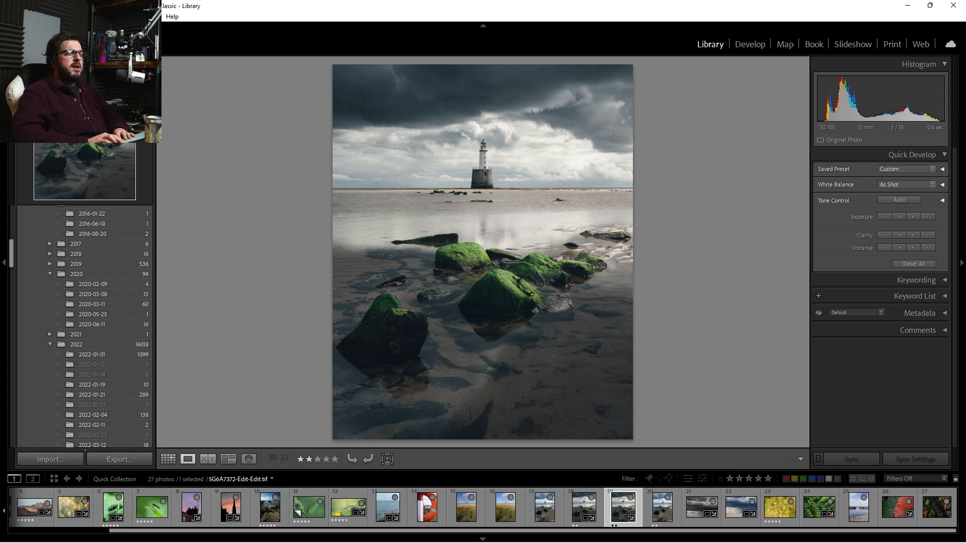
{"action": "key", "text": "Right"}
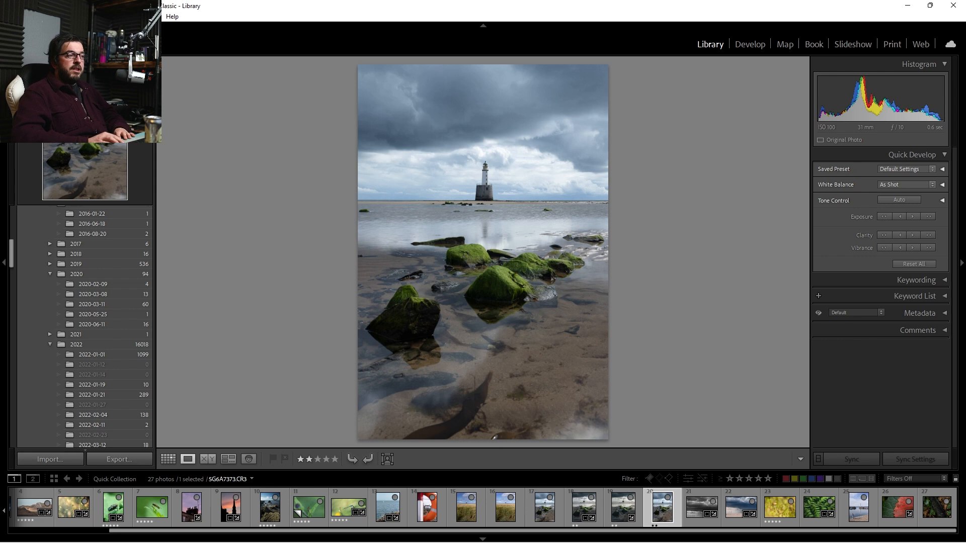
{"action": "key", "text": "Left"}
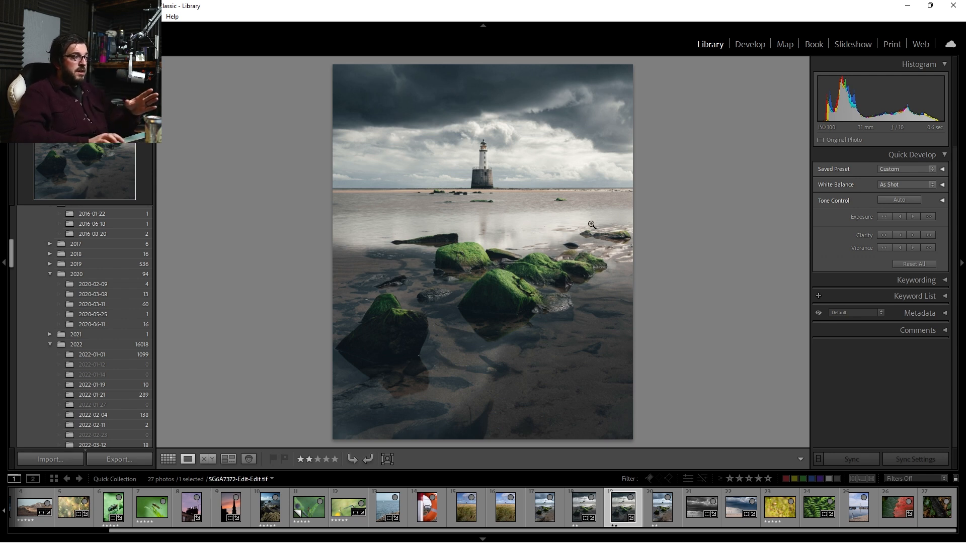
{"action": "key", "text": "Right"}
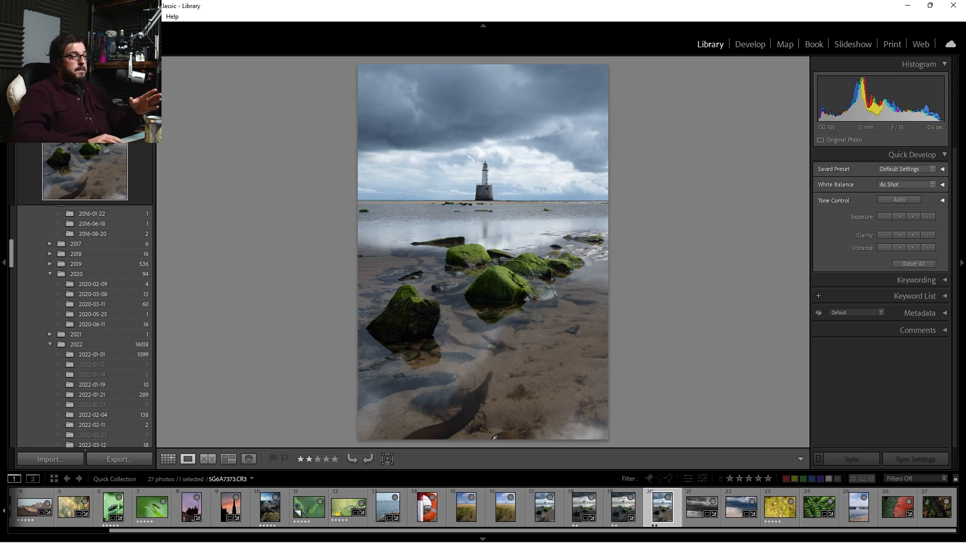
{"action": "key", "text": "Left"}
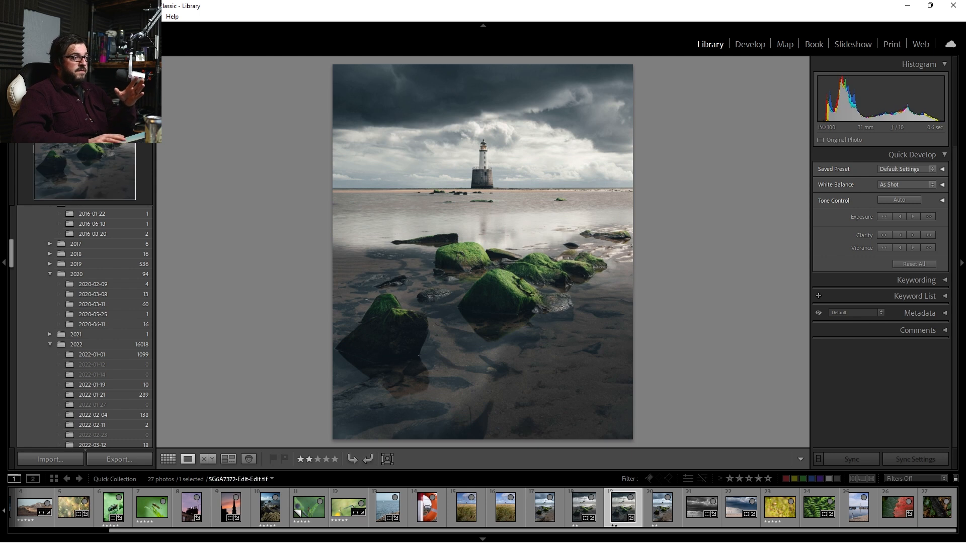
{"action": "key", "text": "Right"}
{"action": "key", "text": "Left"}
{"action": "key", "text": "Right"}
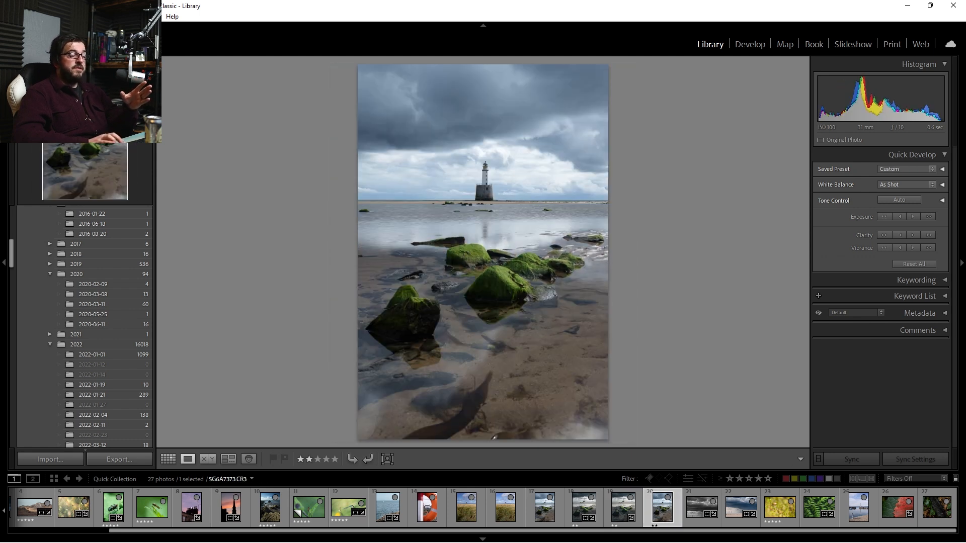
{"action": "key", "text": "Left"}
{"action": "key", "text": "Right"}
{"action": "key", "text": "Left"}
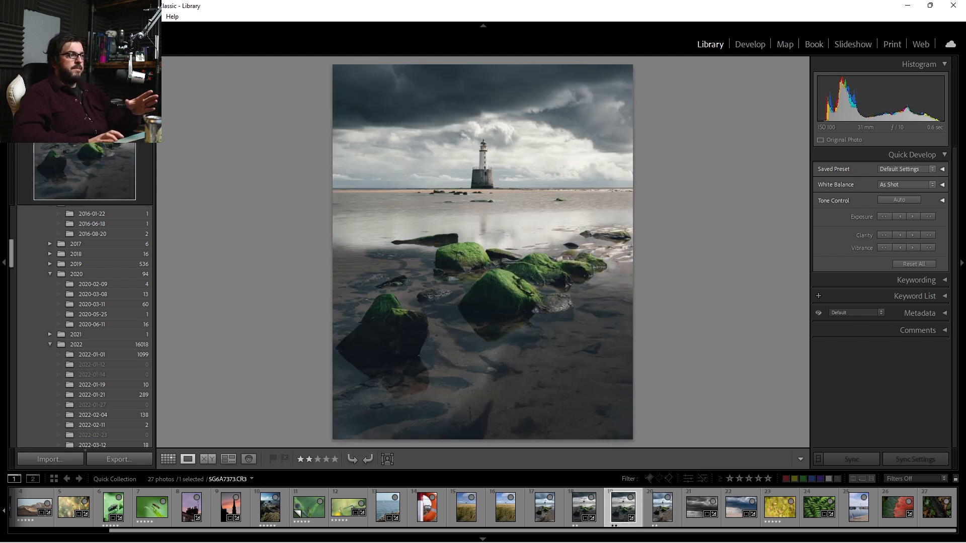
{"action": "key", "text": "Right"}
{"action": "key", "text": "Left"}
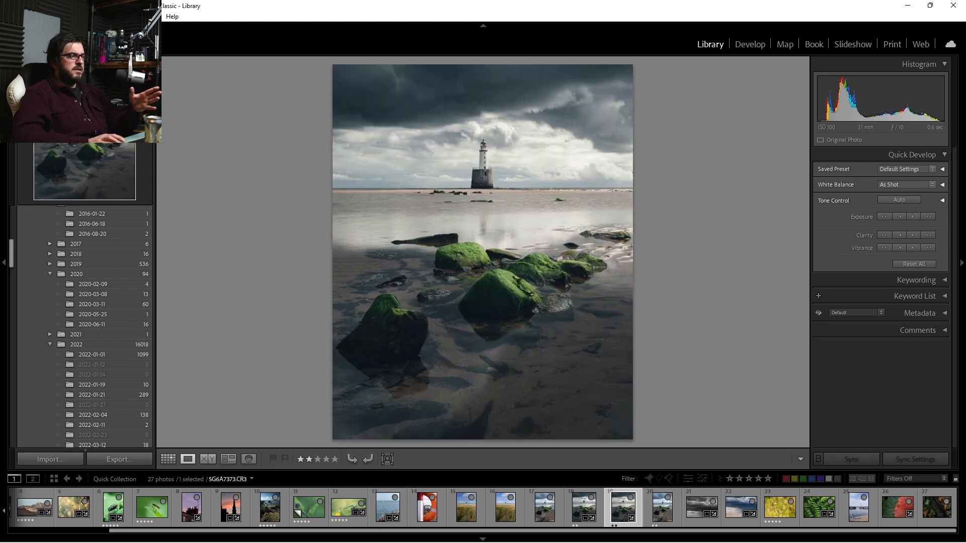